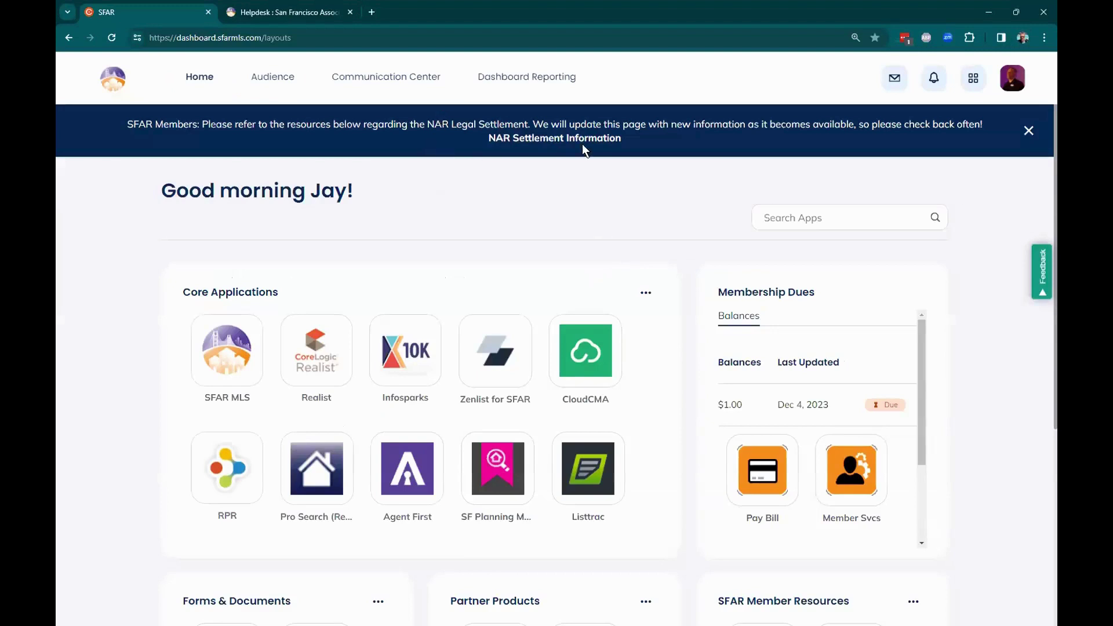
# Glance at the NAR Settlement Information helpdesk article, then dismiss the NAR banner on the SFAR dashboard
pyautogui.click(613, 127)
pyautogui.click(279, 12)
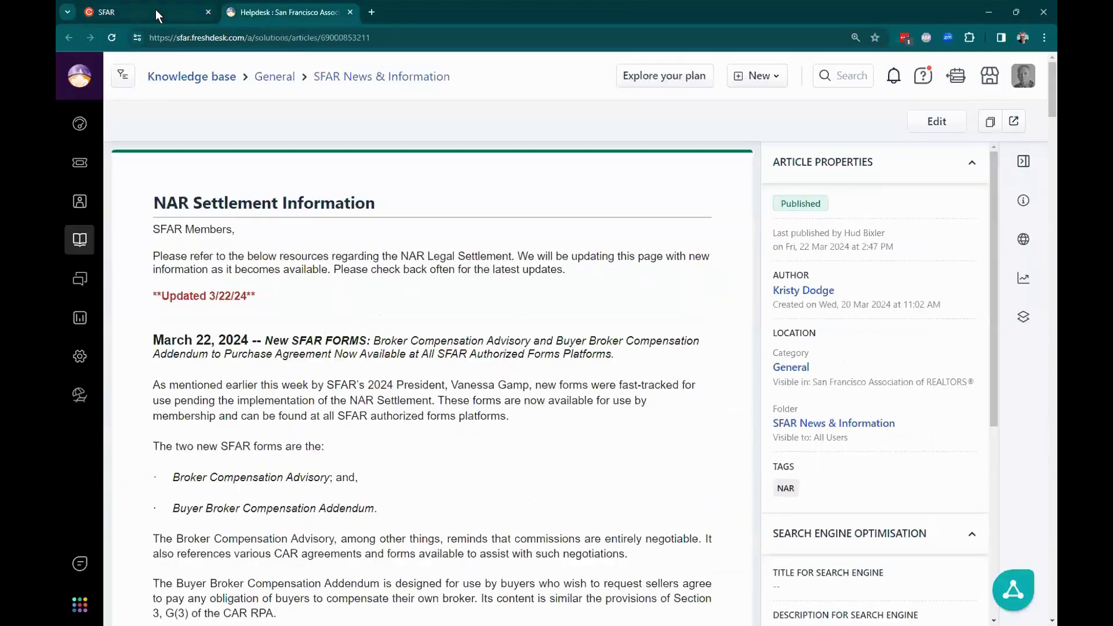
pyautogui.click(155, 14)
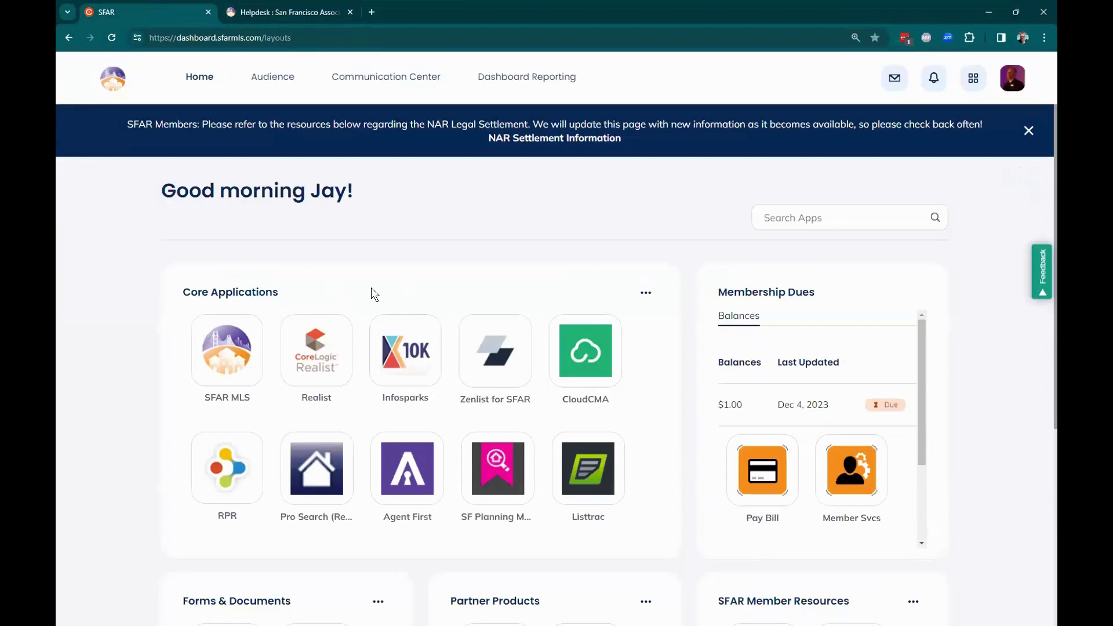
pyautogui.click(1028, 132)
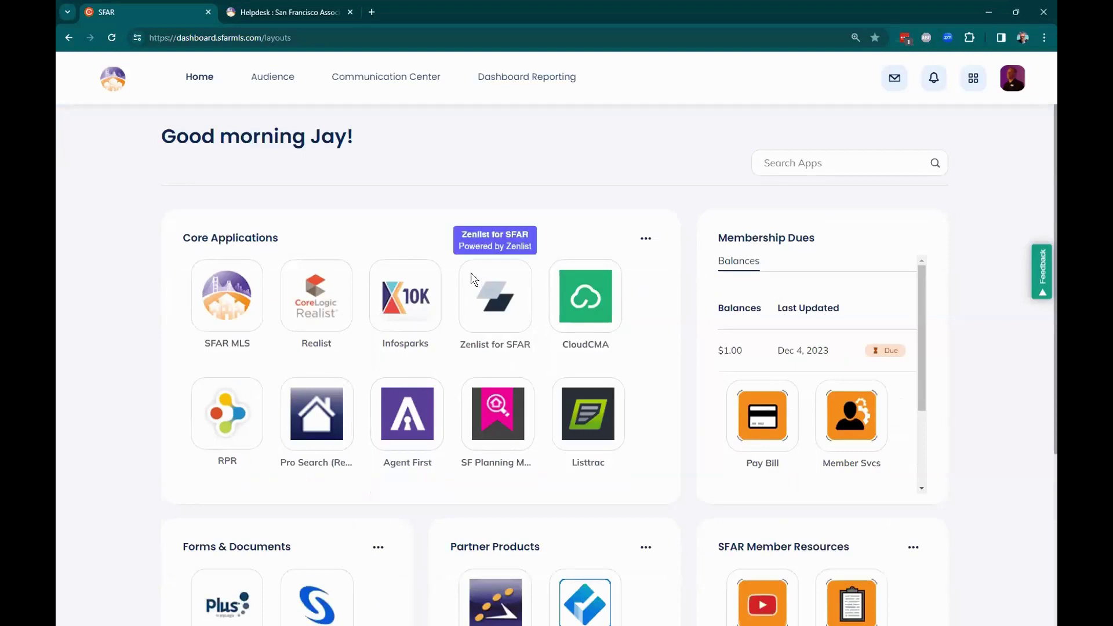
pyautogui.click(219, 288)
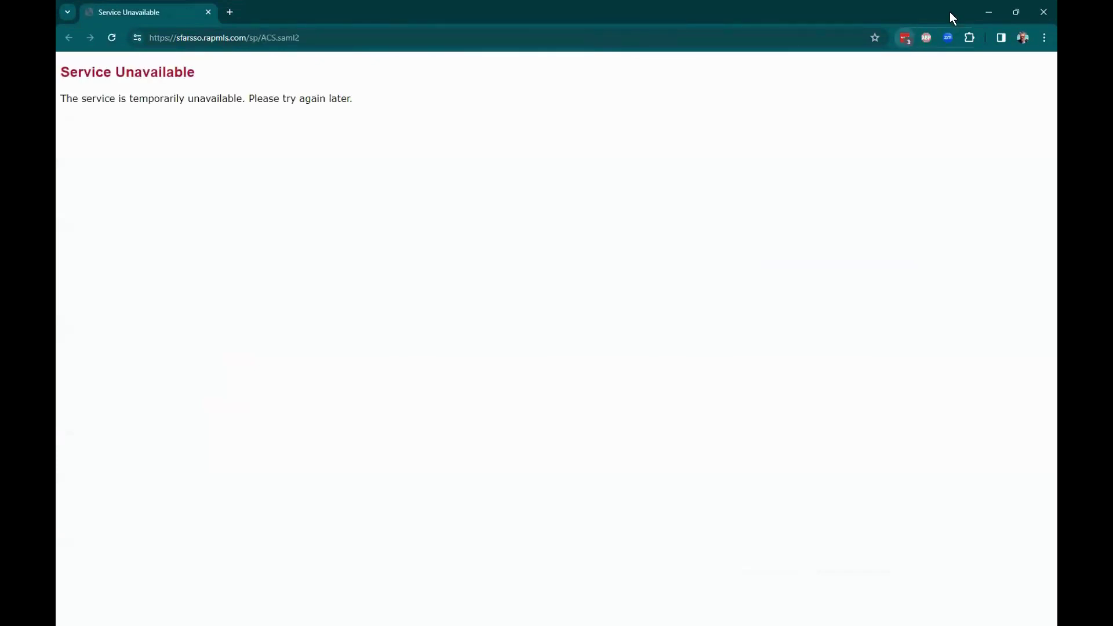
pyautogui.click(1042, 16)
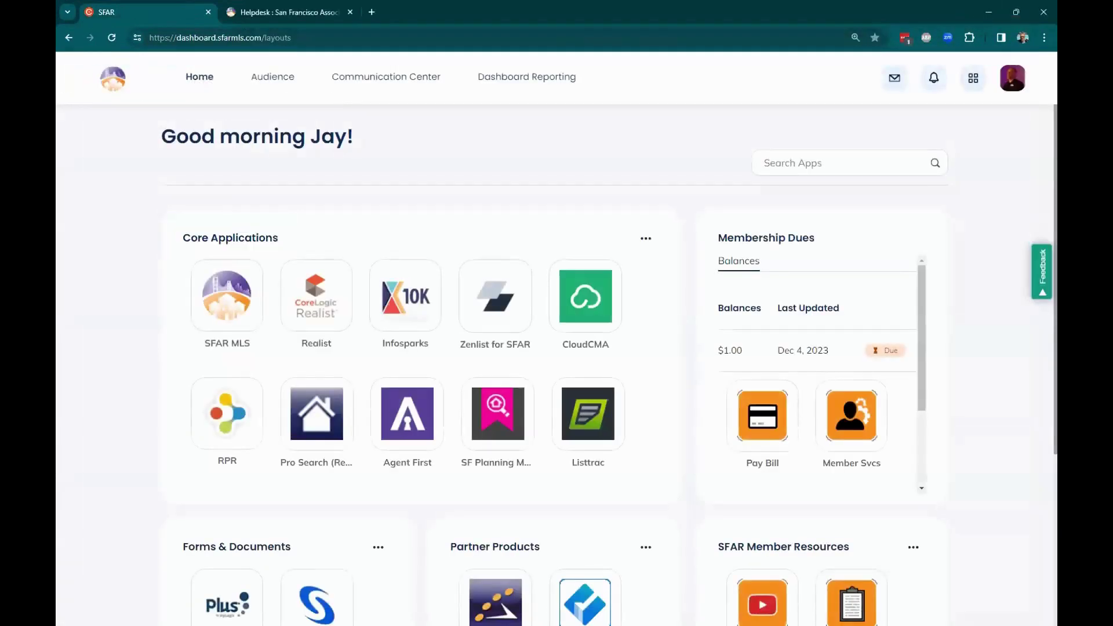
# In Edge, open dashboard.sfarmls.com in a new tab
pyautogui.hotkey('alt', 'Tab')
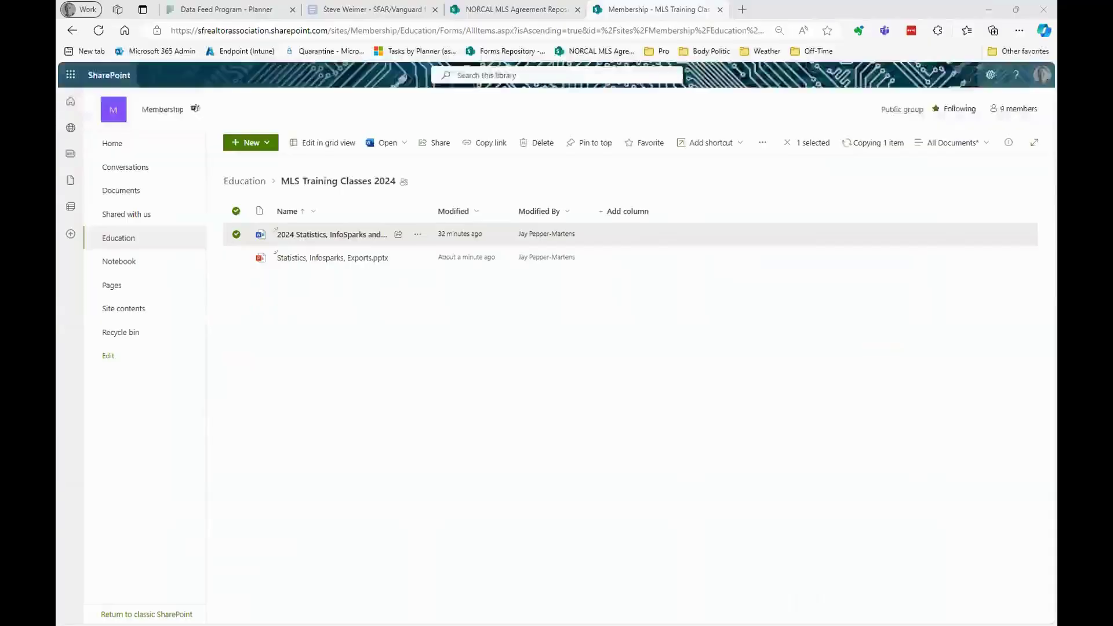
pyautogui.click(741, 10)
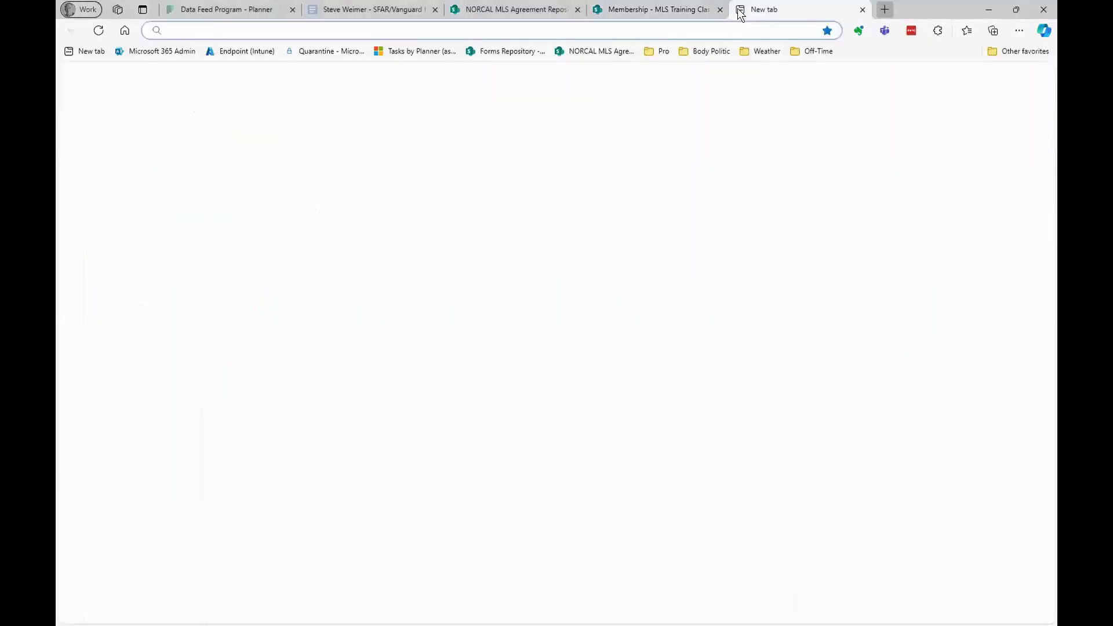
pyautogui.write('dash')
pyautogui.press('Return')
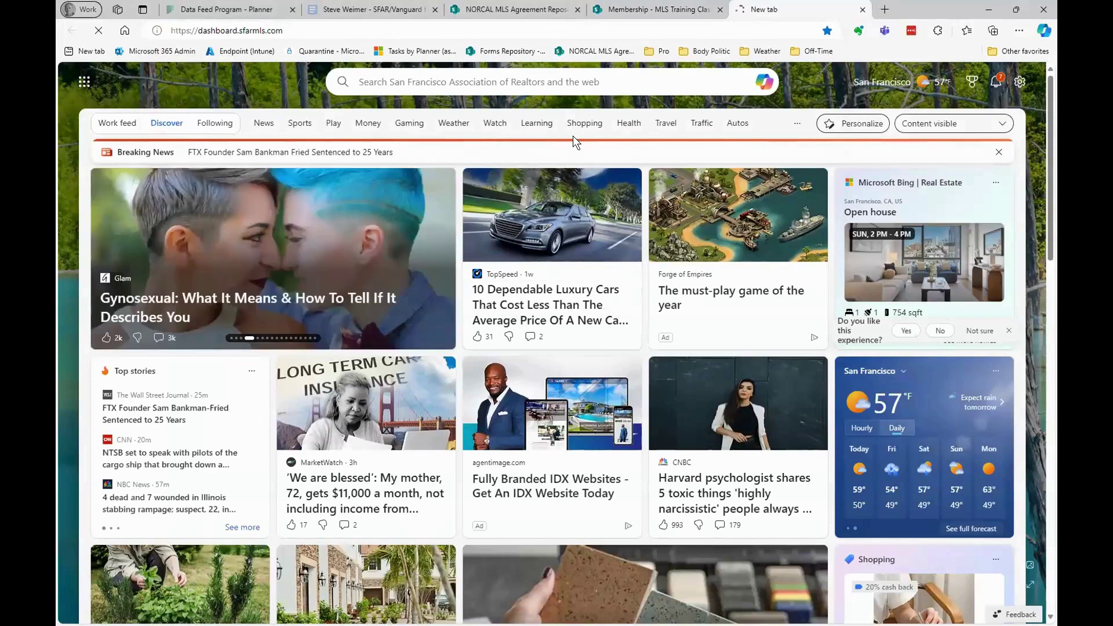
# Sign in on the SFAR login page with the member username and password
pyautogui.click(1045, 30)
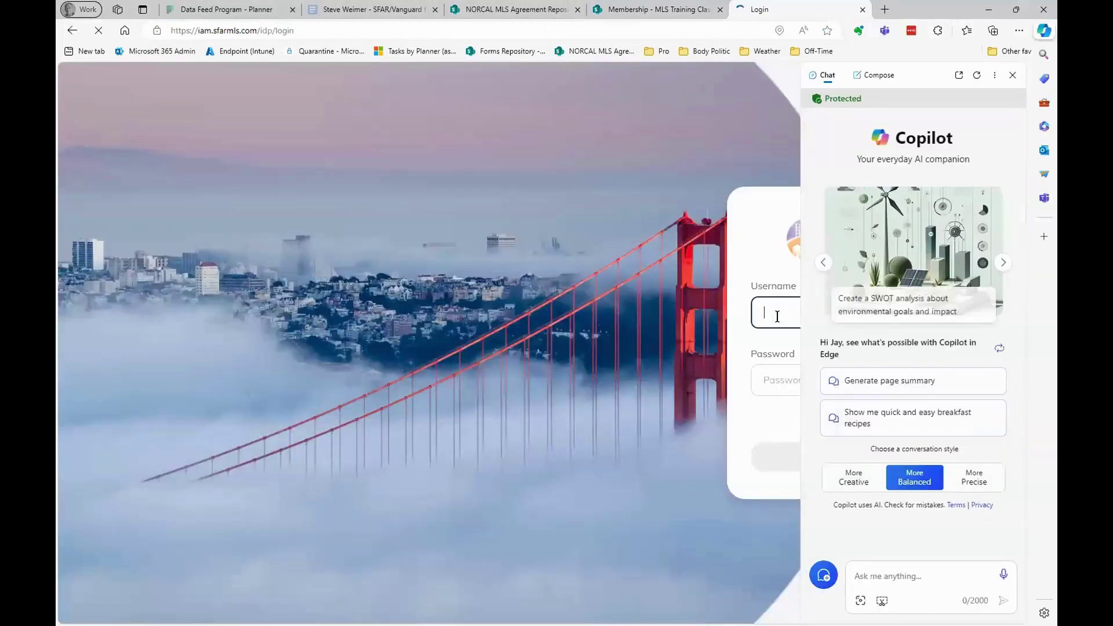
pyautogui.click(775, 313)
pyautogui.write('809075')
pyautogui.press('Tab')
pyautogui.write('**********')
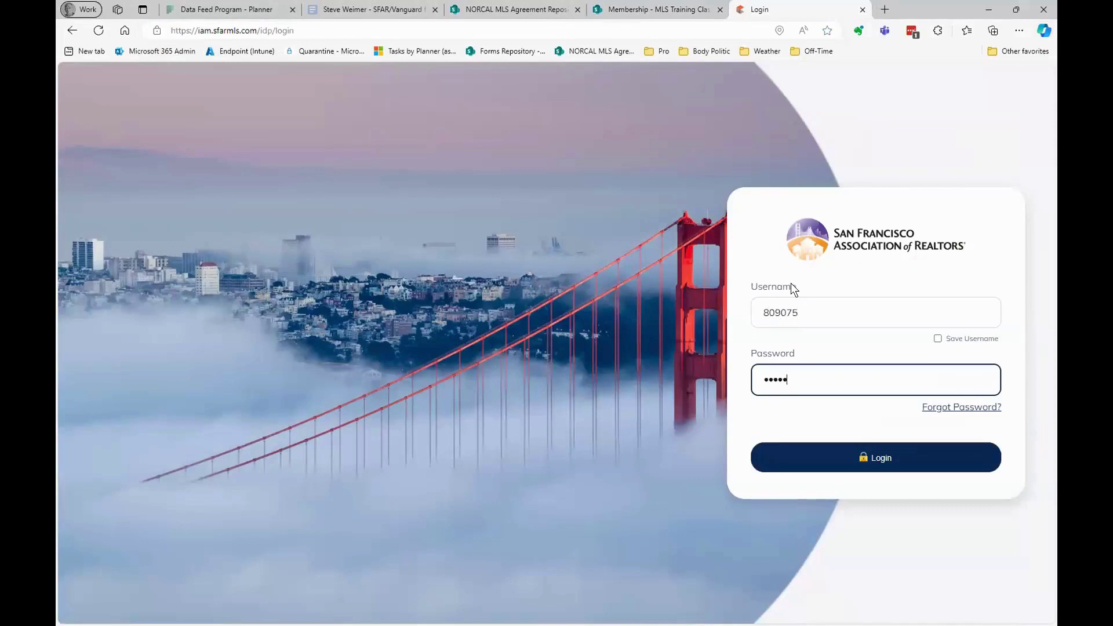
pyautogui.press('Return')
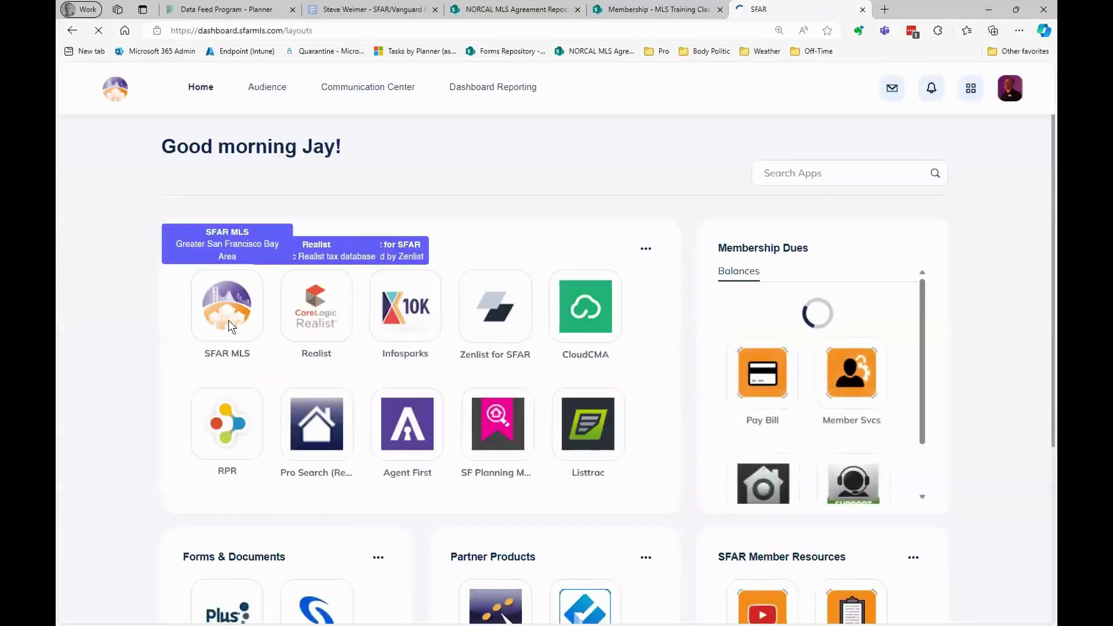
# Launch SFAR MLS from its dashboard tile and start a new Standard Search
pyautogui.click(220, 339)
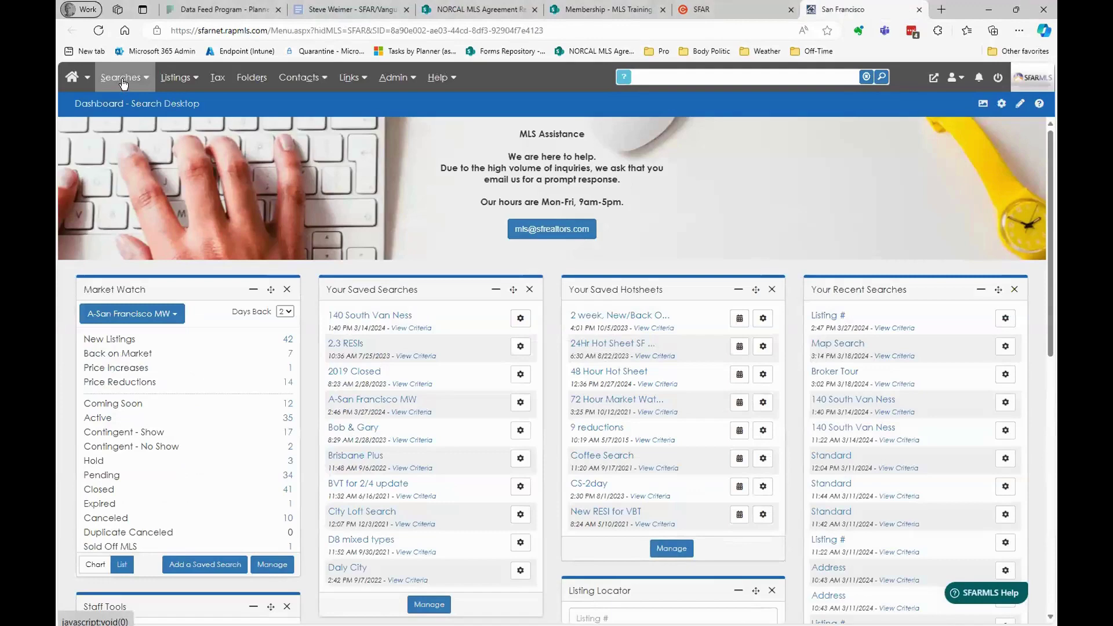
pyautogui.click(120, 79)
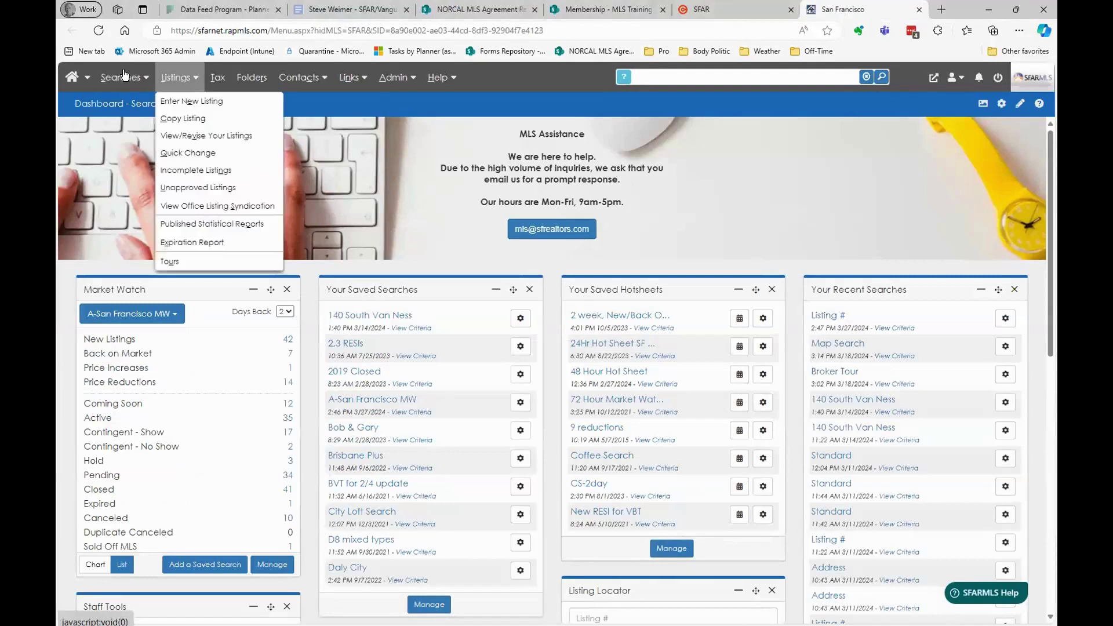
pyautogui.click(120, 226)
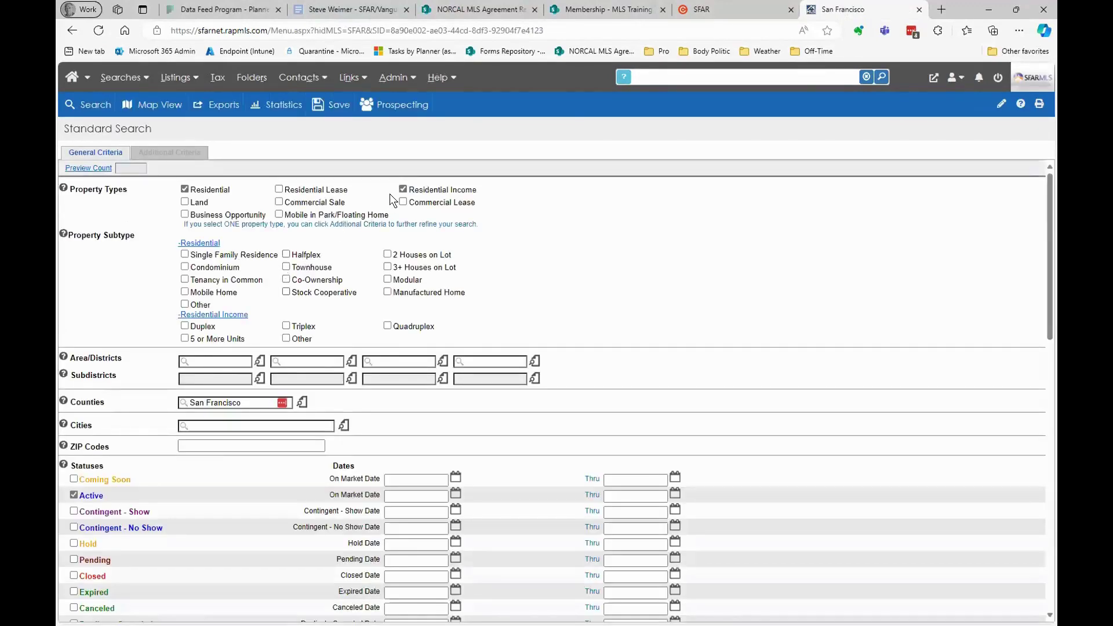
# Drop Residential Income from the property types and enter Area/Districts 5 and 10
pyautogui.click(402, 189)
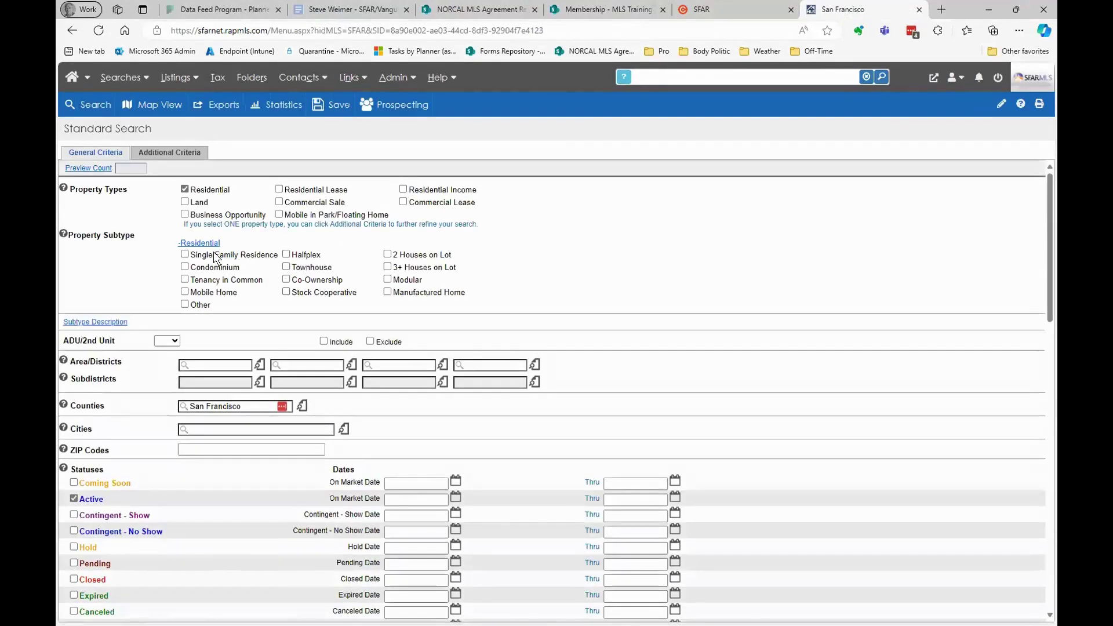
pyautogui.click(206, 364)
pyautogui.write('5')
pyautogui.press('Tab')
pyautogui.write('10')
pyautogui.press('Tab')
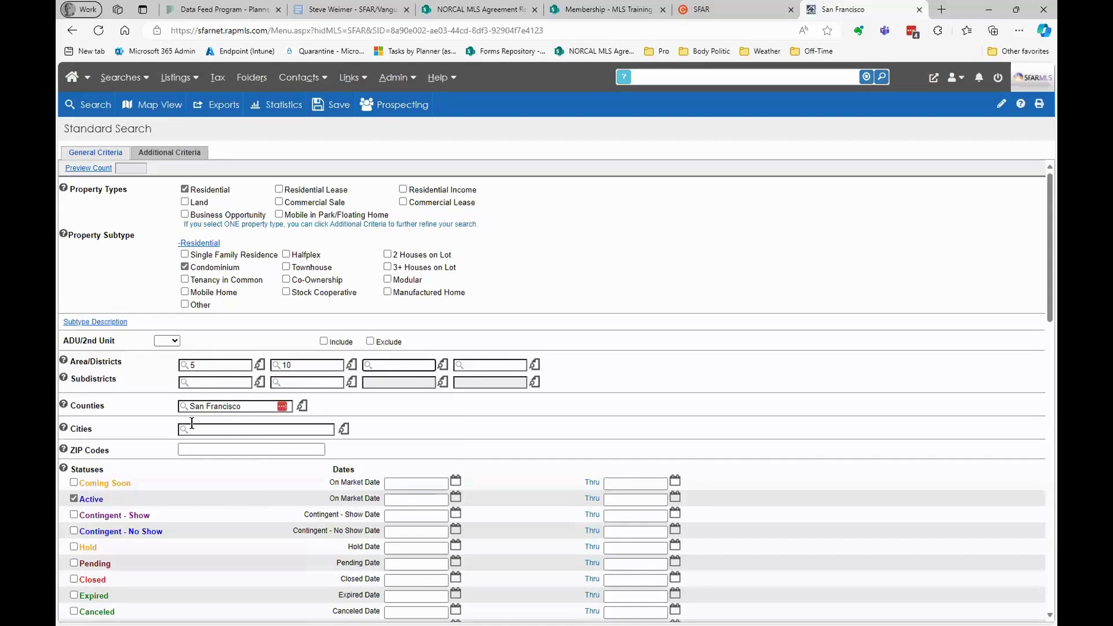
# Set Year Built to 1999 and Bedrooms to 4 thru 9
pyautogui.scroll(-3, 137, 495)
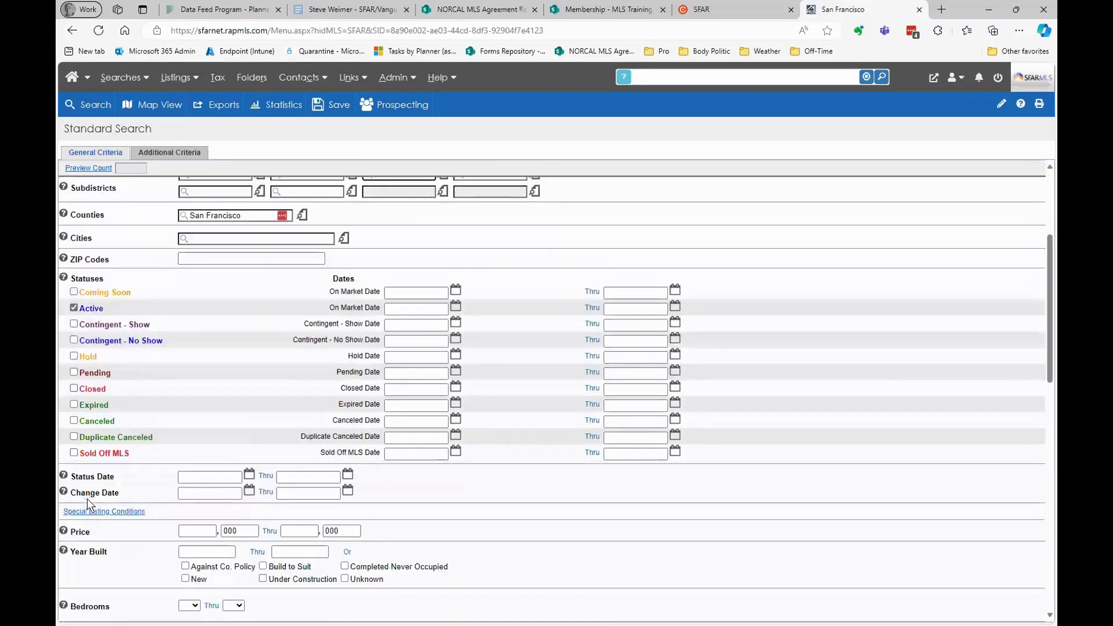
pyautogui.scroll(-1, 87, 499)
pyautogui.click(214, 465)
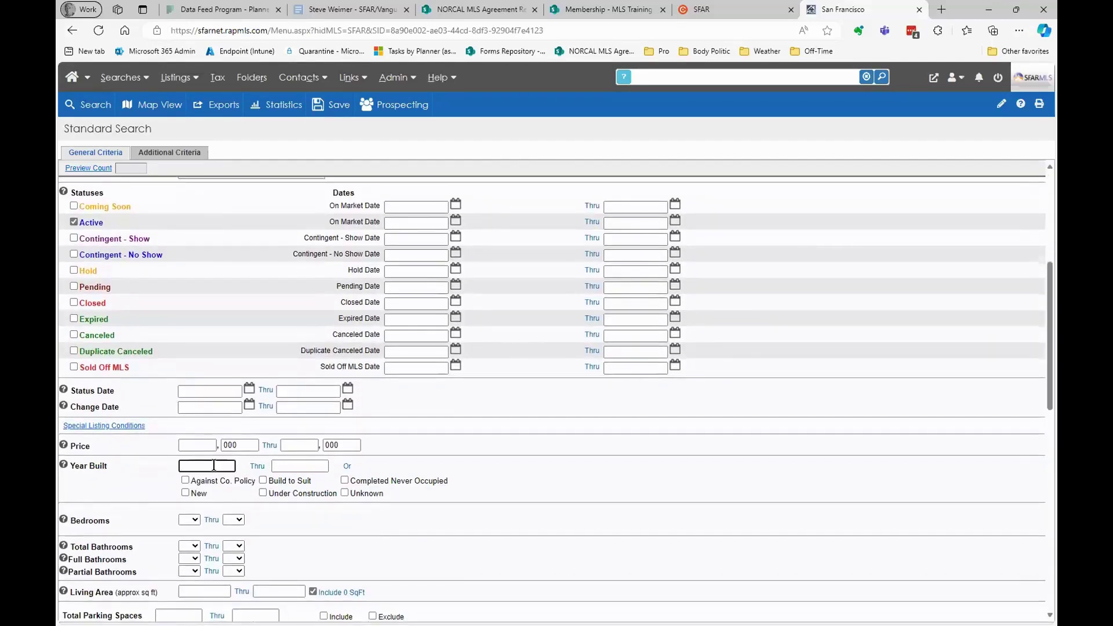
pyautogui.write('1999')
pyautogui.press('Tab')
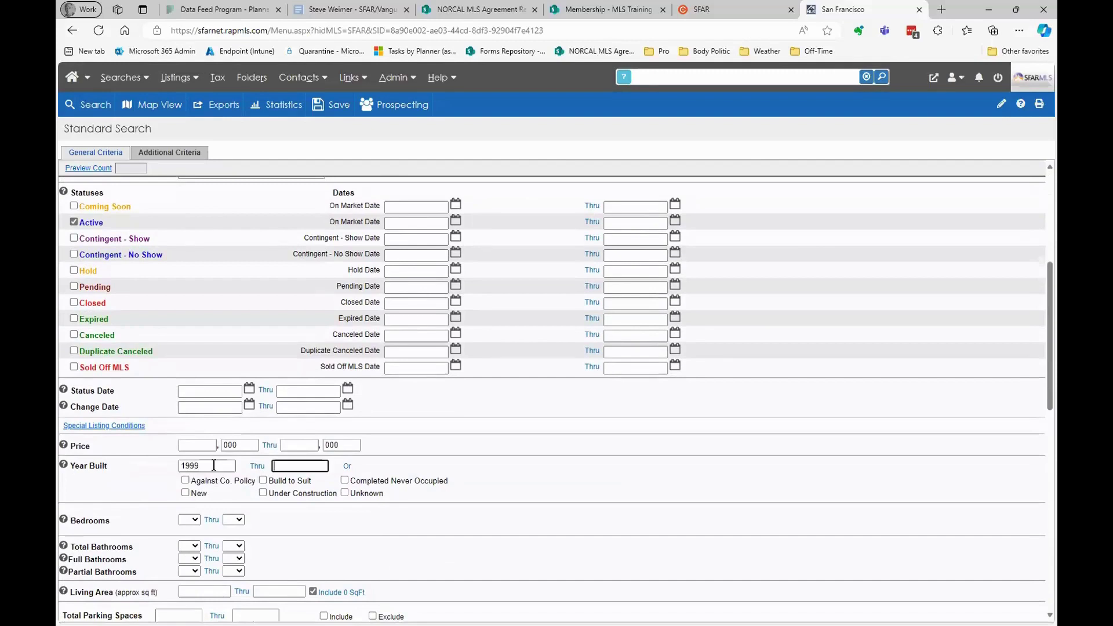
pyautogui.click(189, 519)
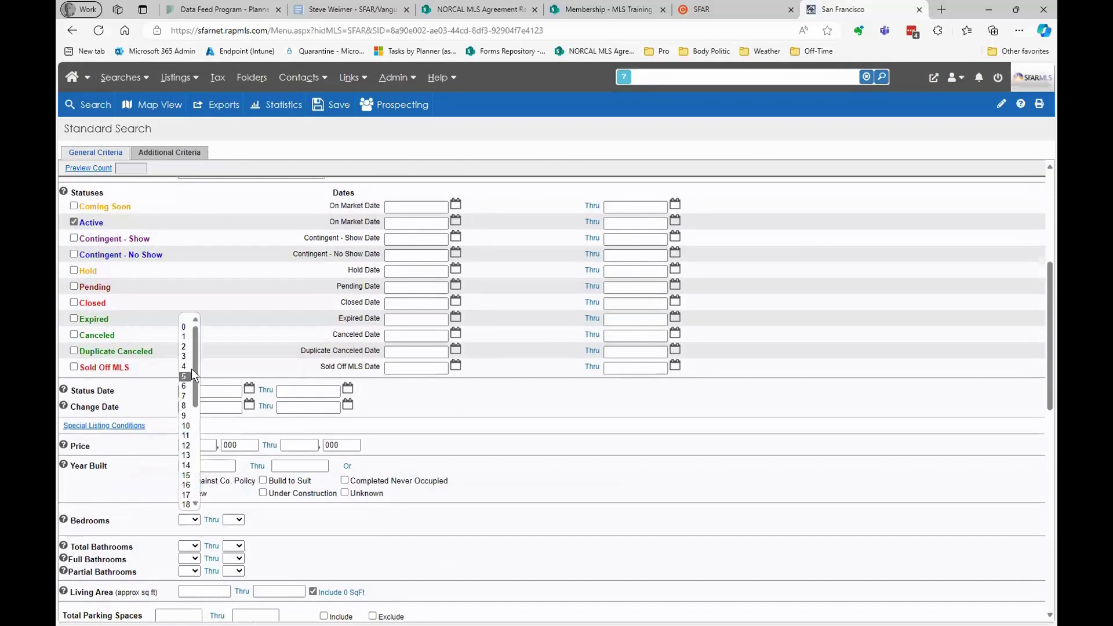
pyautogui.click(186, 367)
pyautogui.click(239, 517)
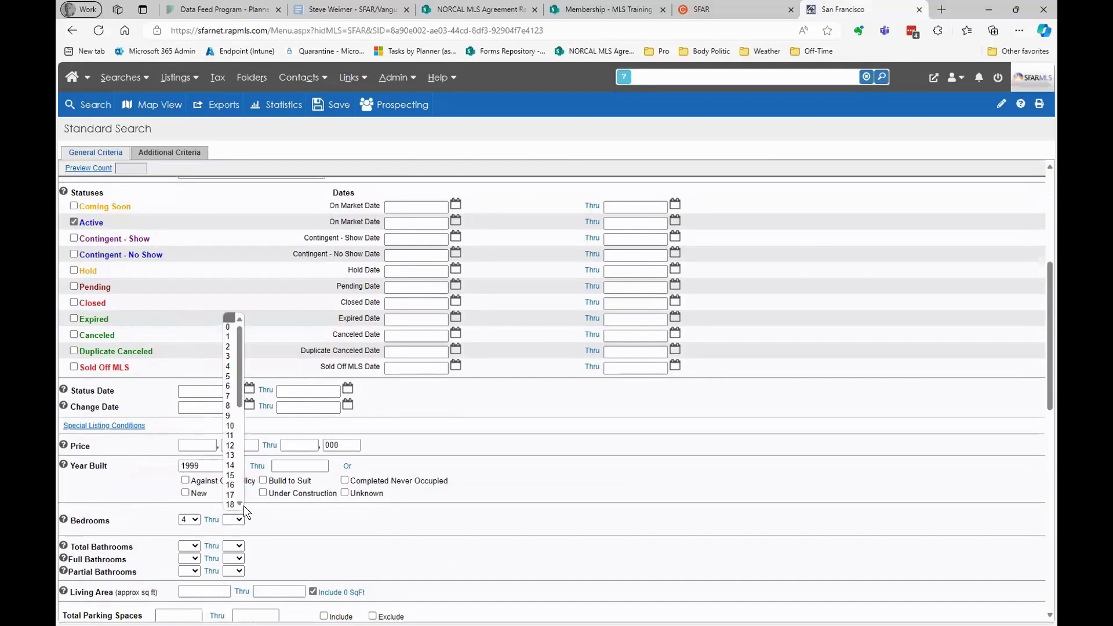
pyautogui.press('Return')
# Set the minimum Lot Size to 1000 sq ft
pyautogui.scroll(-2, 306, 557)
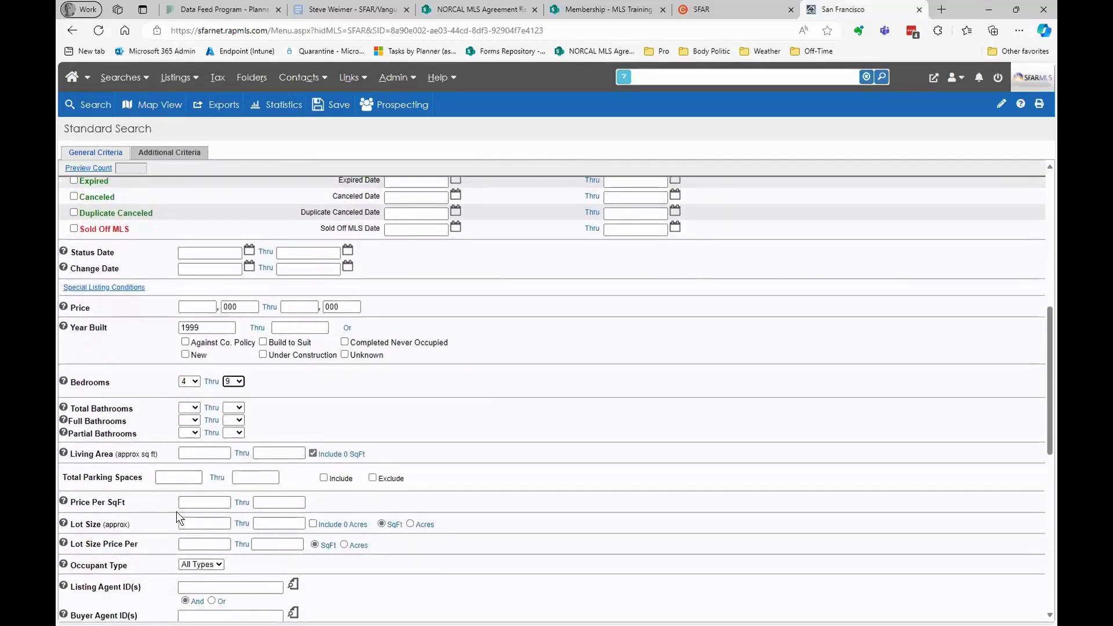
pyautogui.click(203, 524)
pyautogui.write('1000')
pyautogui.press('Tab')
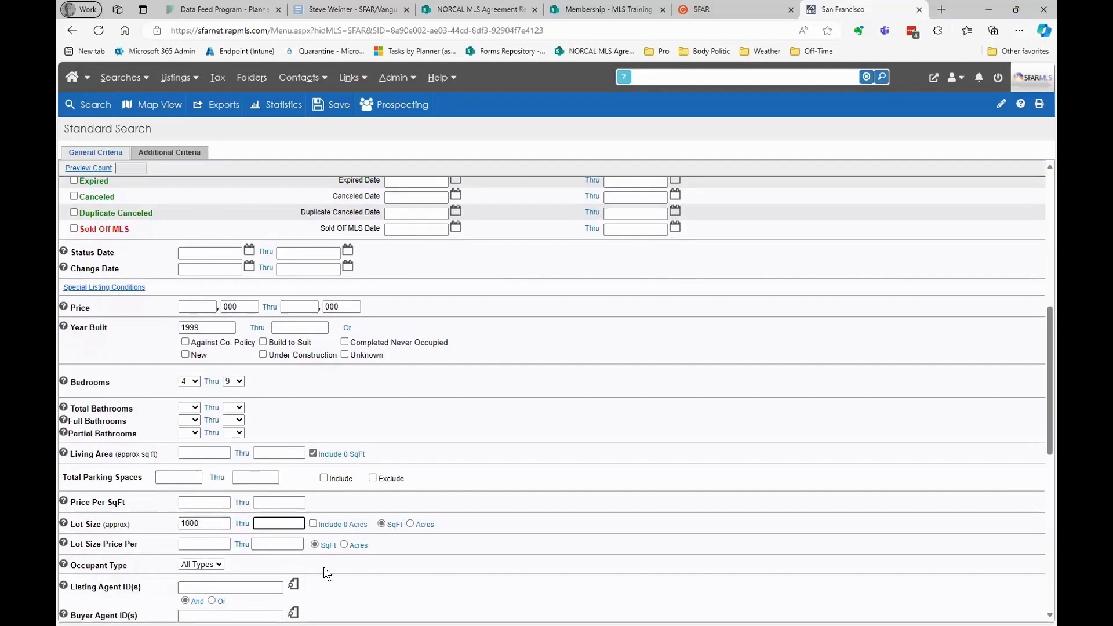
pyautogui.scroll(-3, 323, 567)
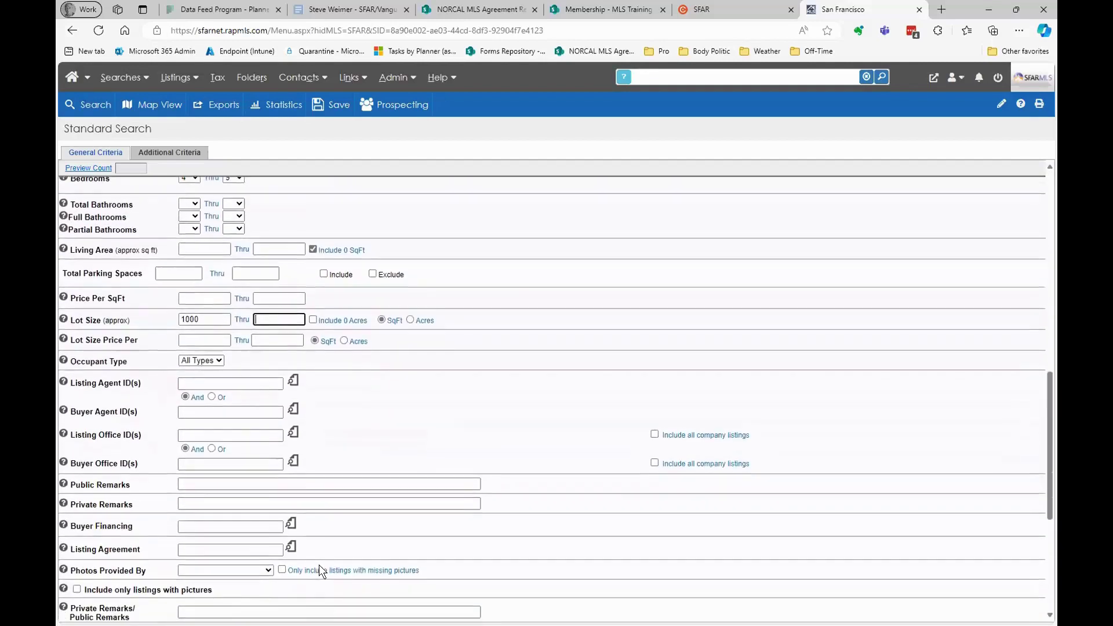
pyautogui.scroll(1, 435, 474)
pyautogui.scroll(3, 411, 464)
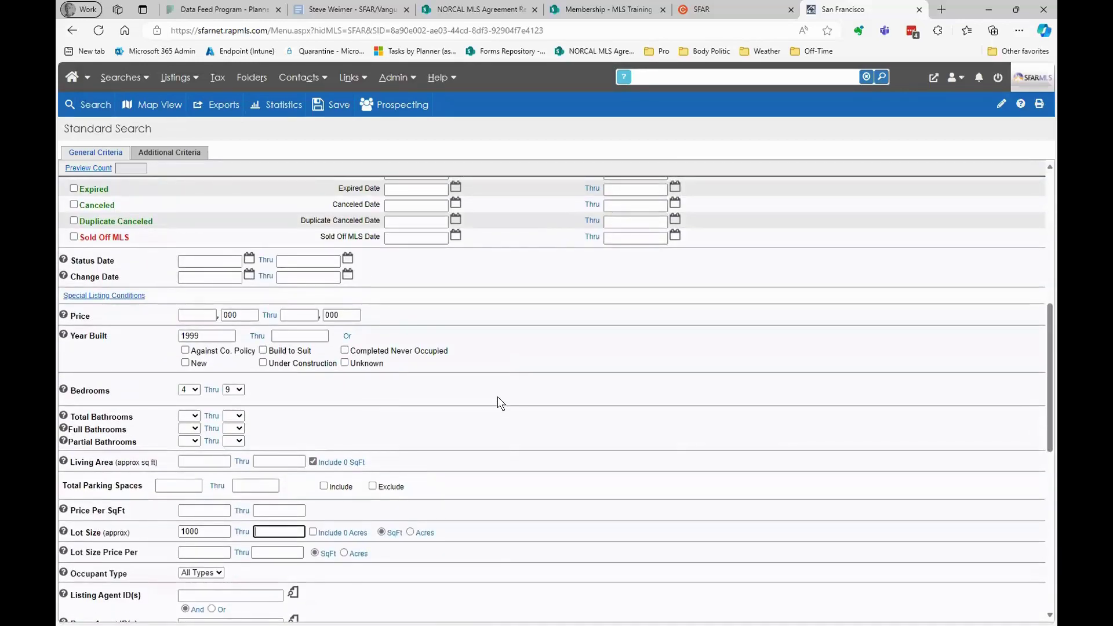
pyautogui.scroll(7, 497, 396)
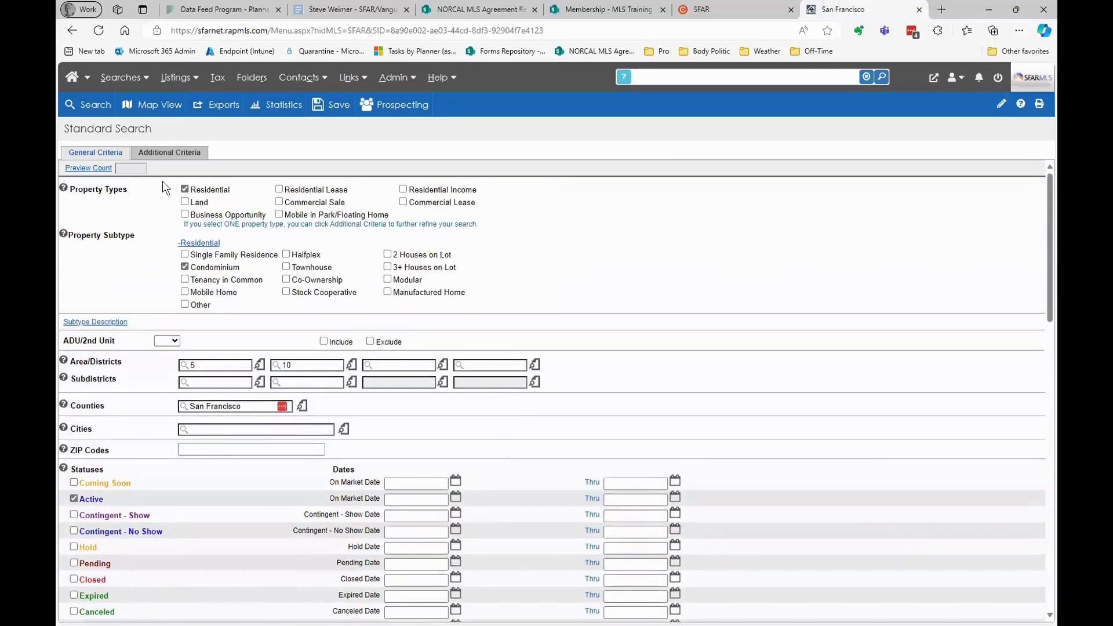
# Preview the number of listings matching the current criteria
pyautogui.click(87, 168)
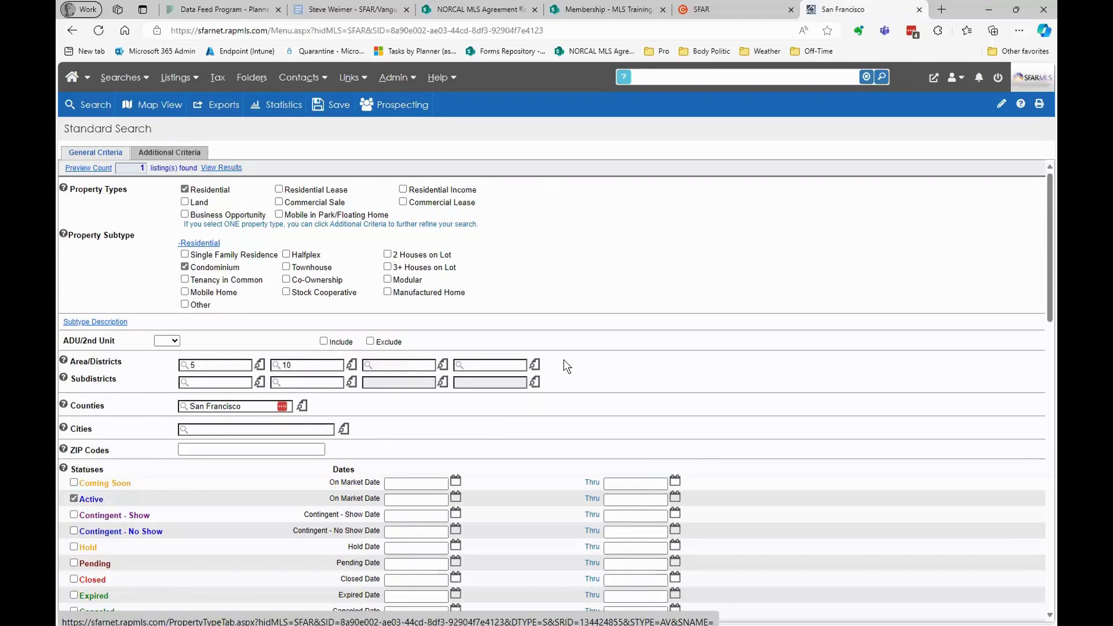
pyautogui.scroll(-5, 570, 376)
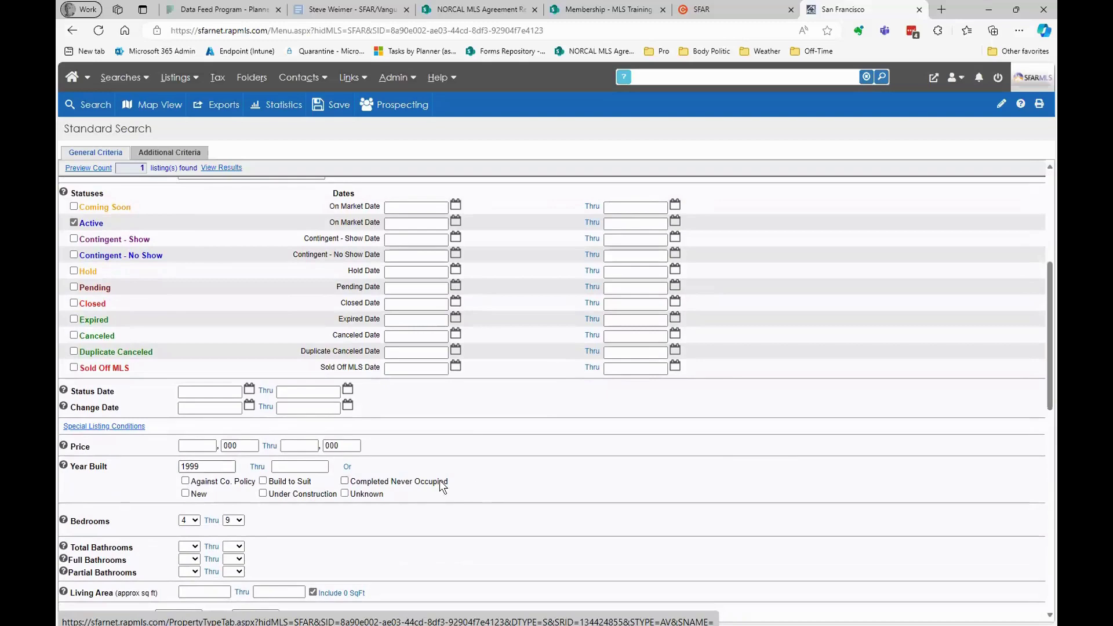
pyautogui.scroll(5, 503, 484)
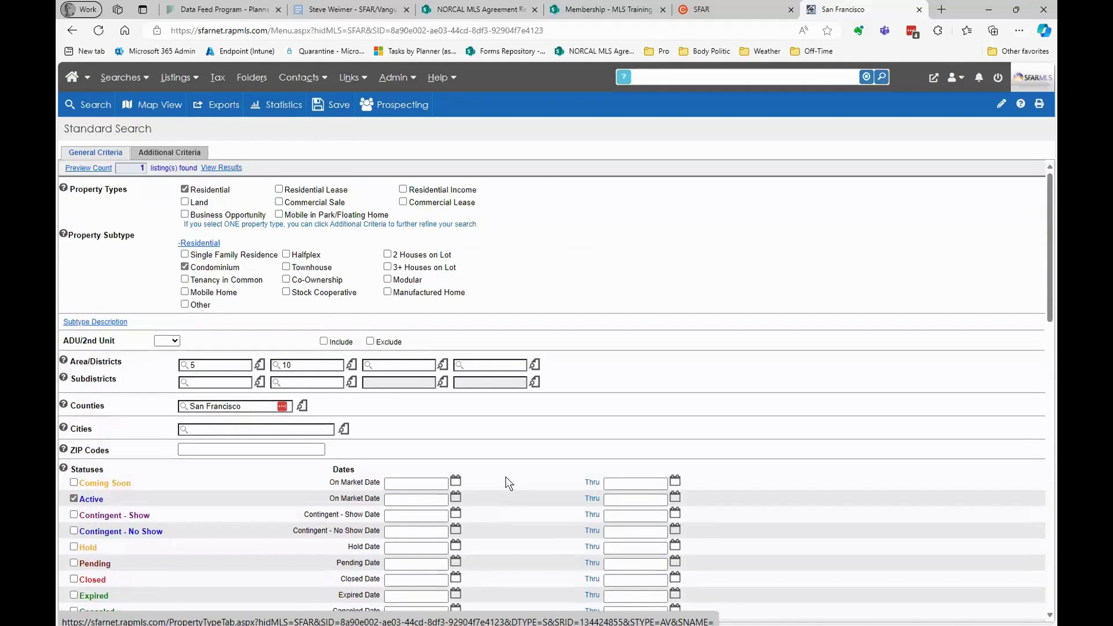
pyautogui.scroll(-5, 506, 479)
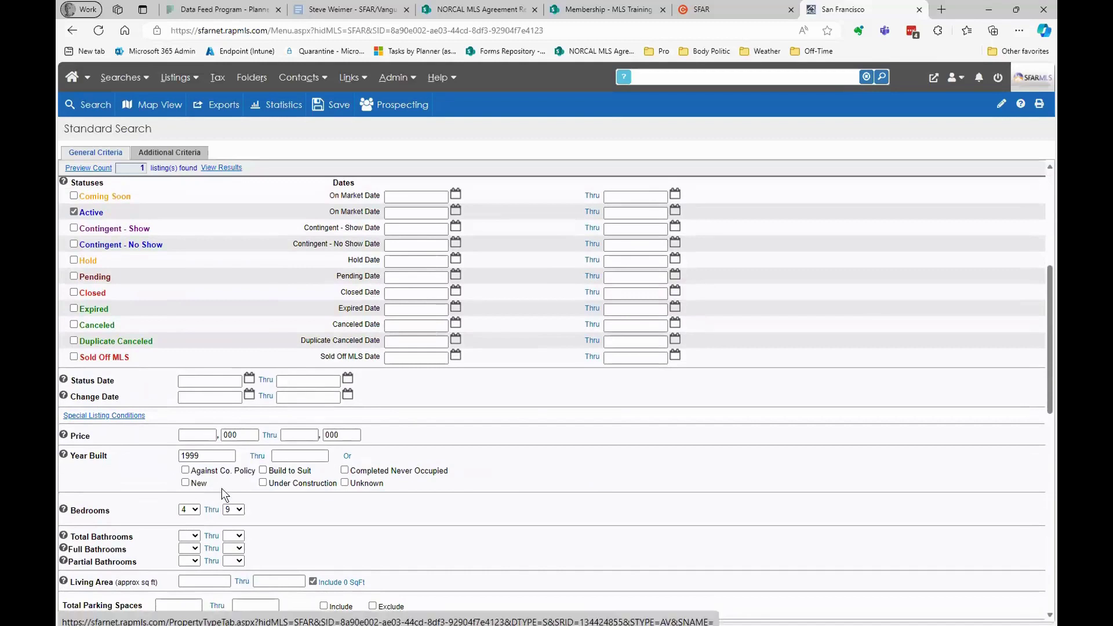
# Clear the 1999 Year Built value and set Bedrooms to 0 with no upper limit
pyautogui.click(204, 456)
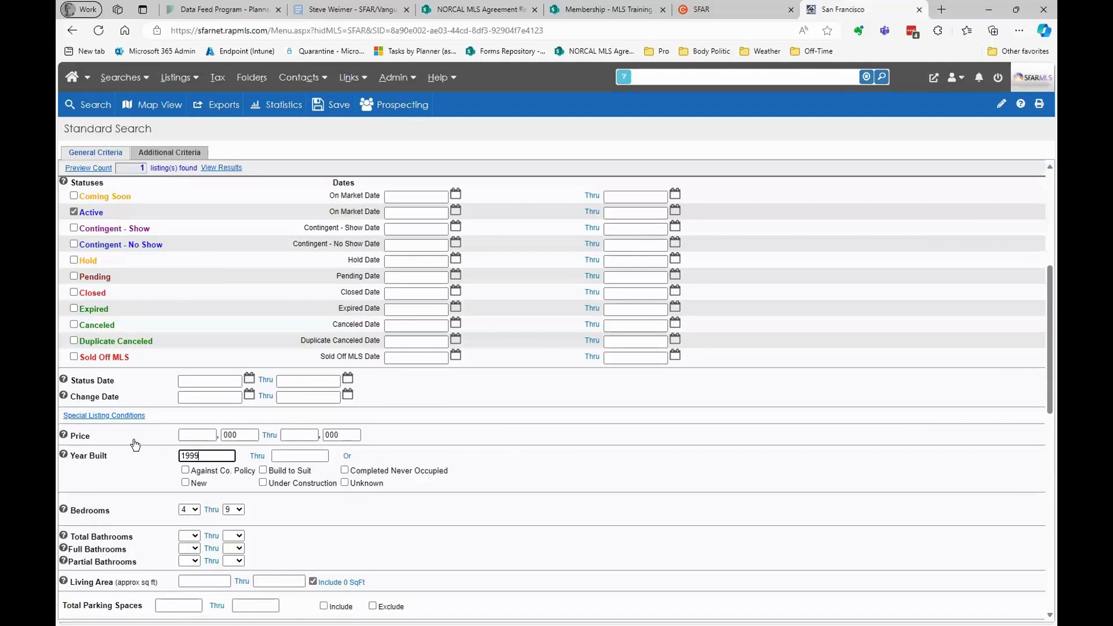
pyautogui.moveTo(201, 456); pyautogui.dragTo(89, 461)
pyautogui.press('BackSpace')
pyautogui.click(188, 510)
pyautogui.click(185, 318)
pyautogui.click(238, 513)
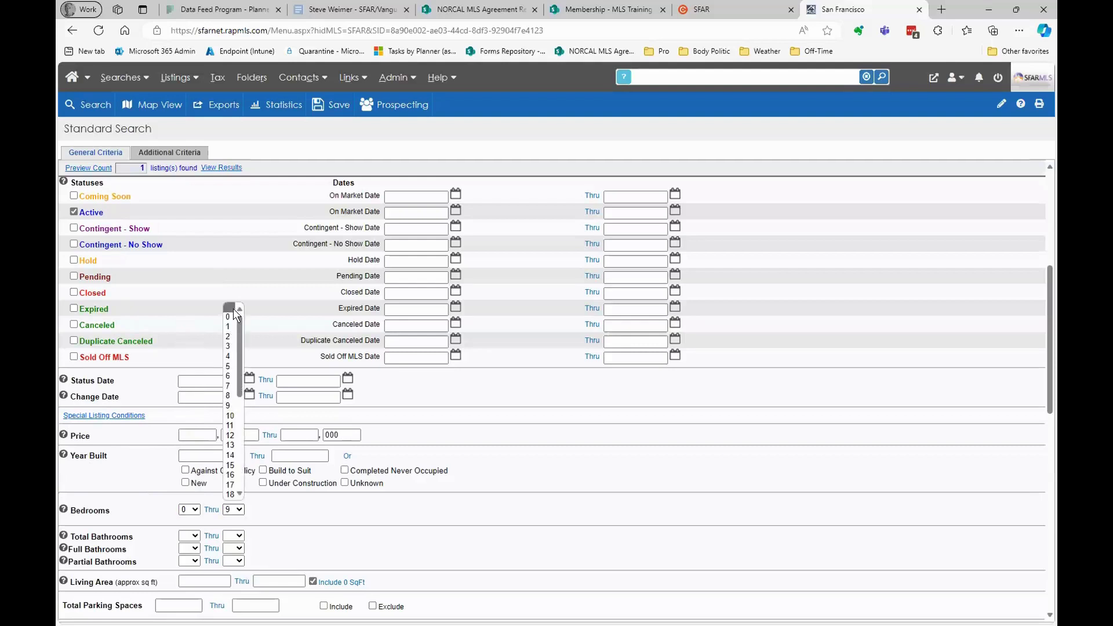
pyautogui.click(232, 306)
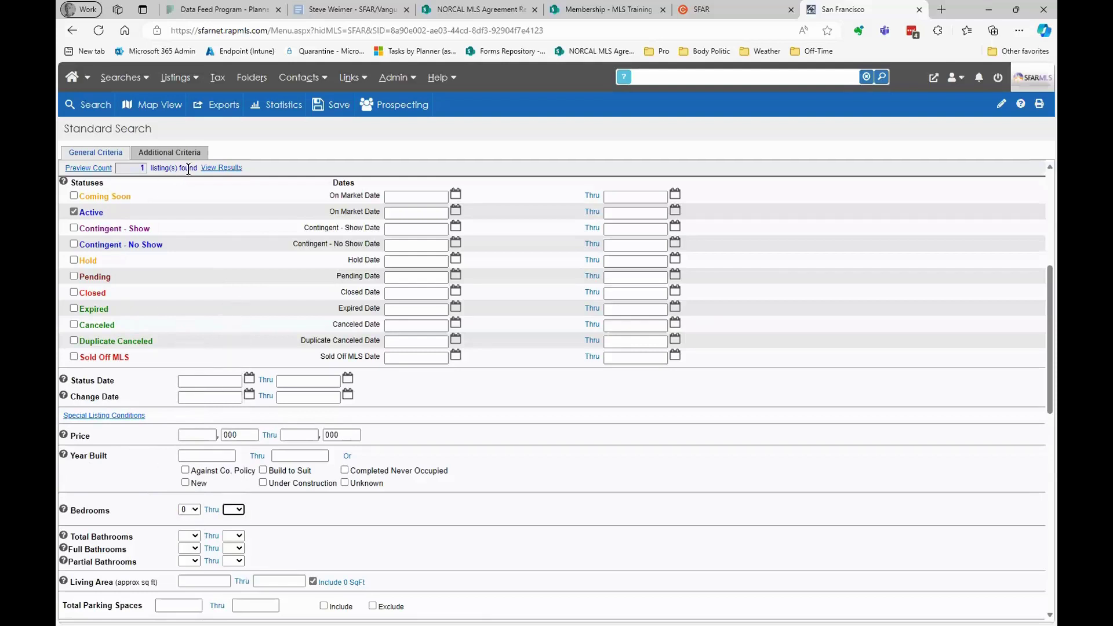
# Go back from the results to the criteria and delete the 1999 Year Built value
pyautogui.click(216, 182)
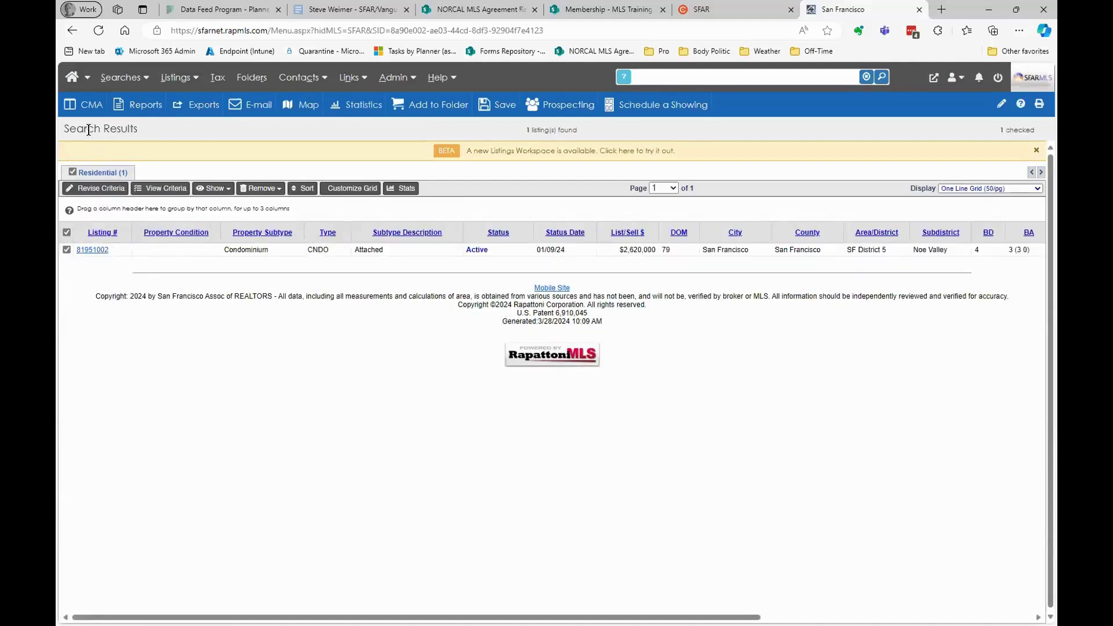
pyautogui.click(90, 189)
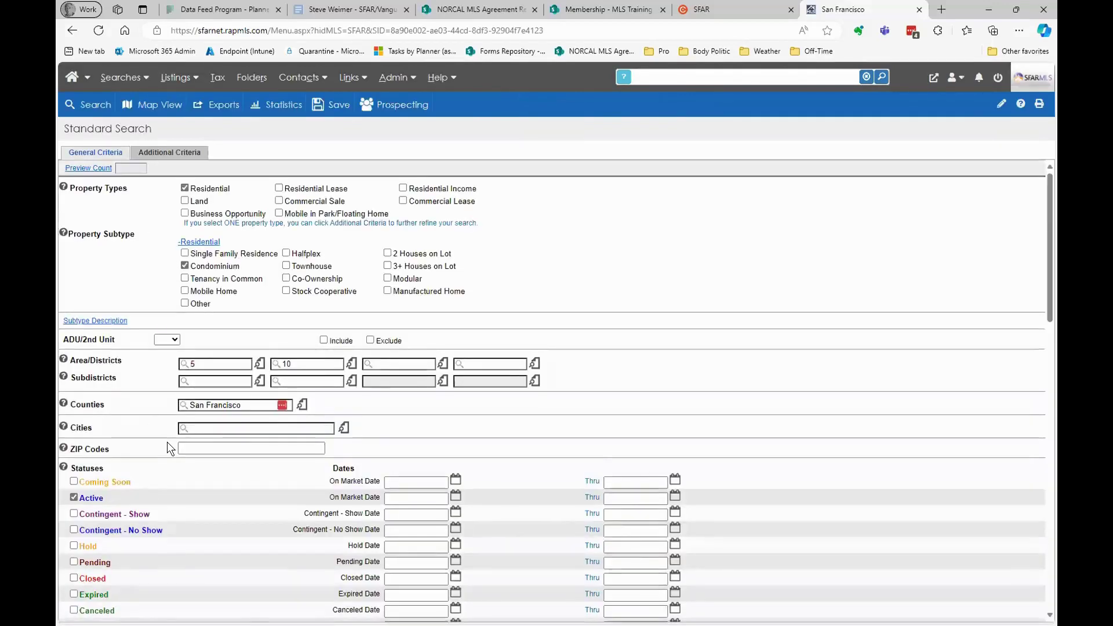
pyautogui.scroll(-3, 166, 442)
pyautogui.tripleClick(165, 534)
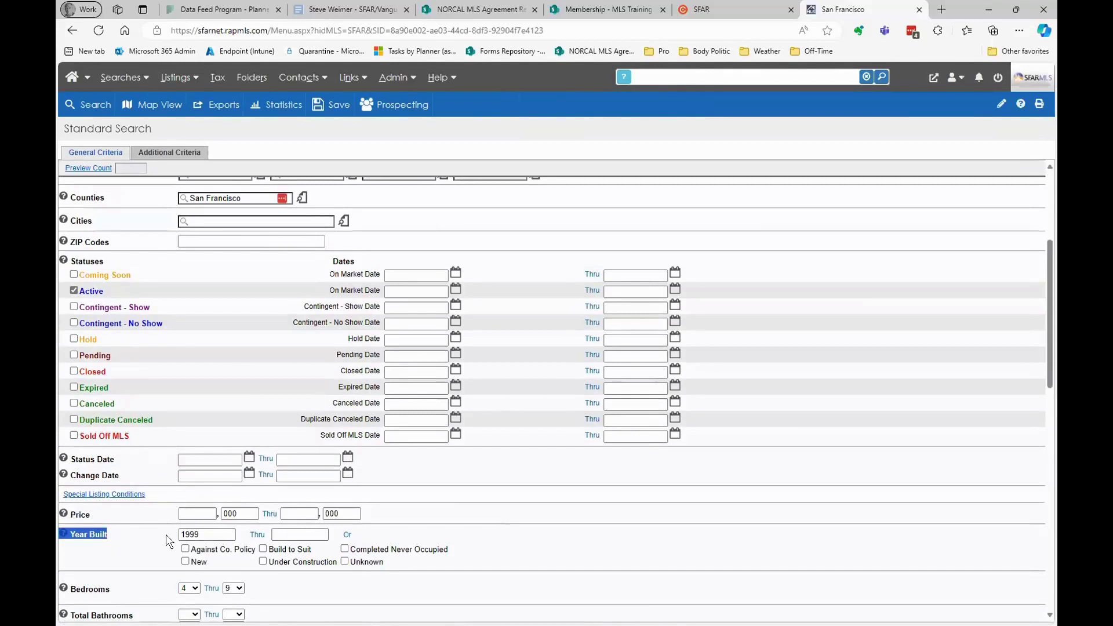
pyautogui.doubleClick(197, 533)
pyautogui.press('BackSpace')
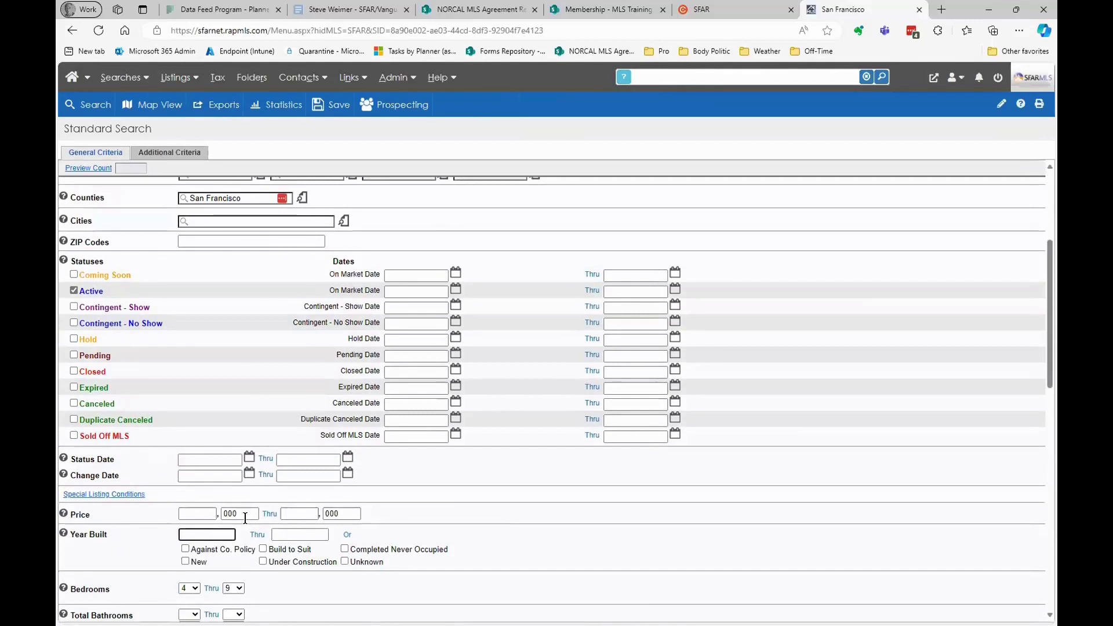
# Clear the minimum bedrooms, preview the count, and view the 47 matching listings
pyautogui.scroll(-1, 207, 559)
pyautogui.click(195, 524)
pyautogui.click(195, 519)
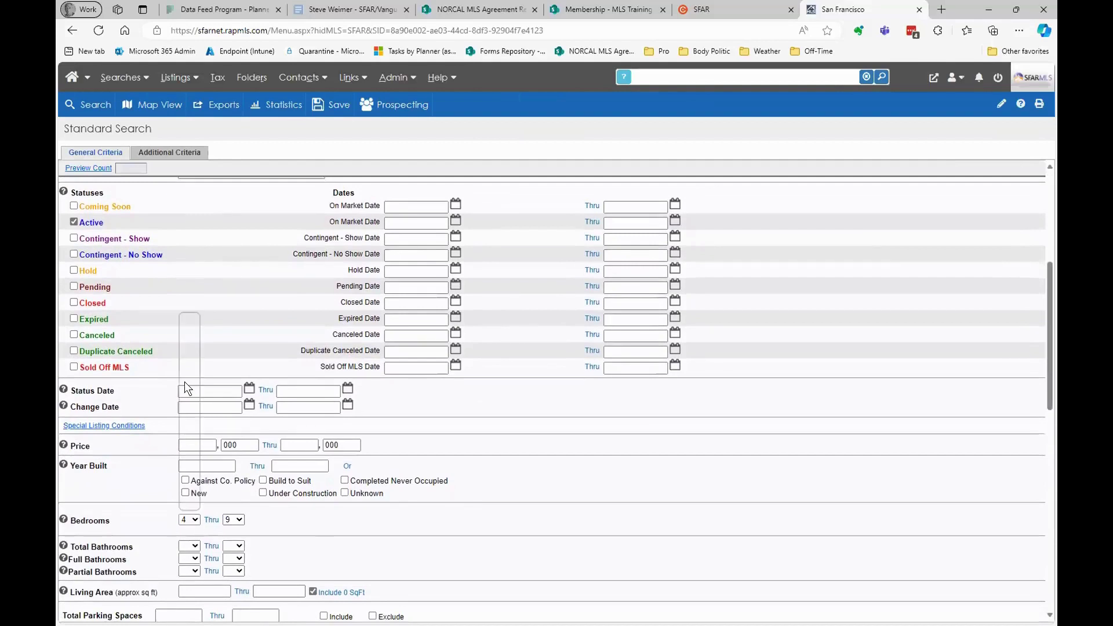
pyautogui.click(187, 319)
pyautogui.click(240, 519)
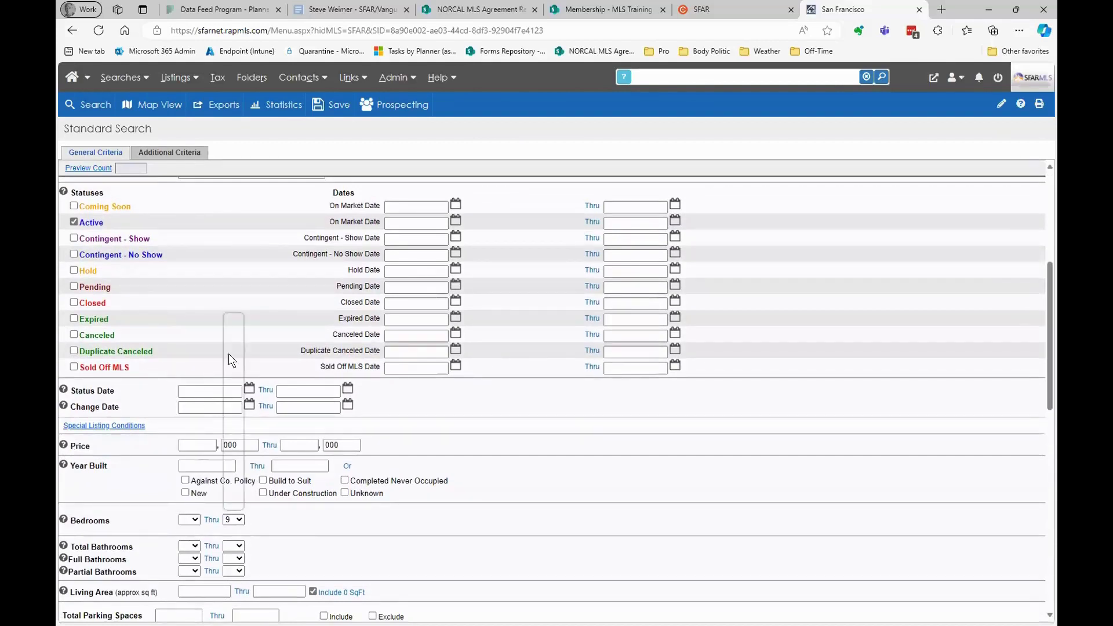
pyautogui.click(87, 167)
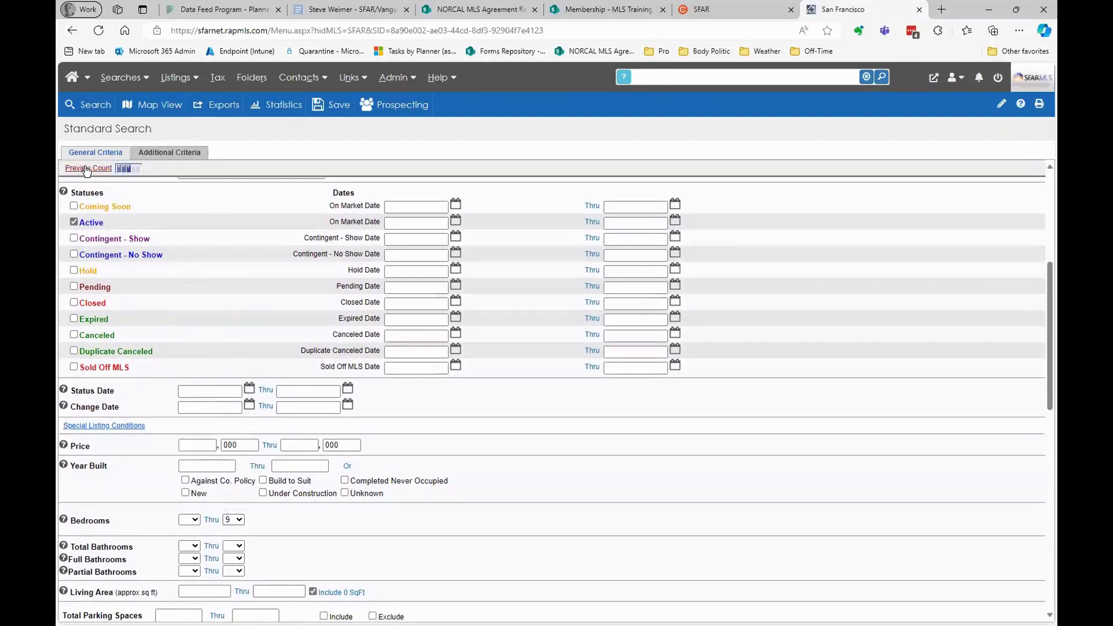
pyautogui.click(220, 168)
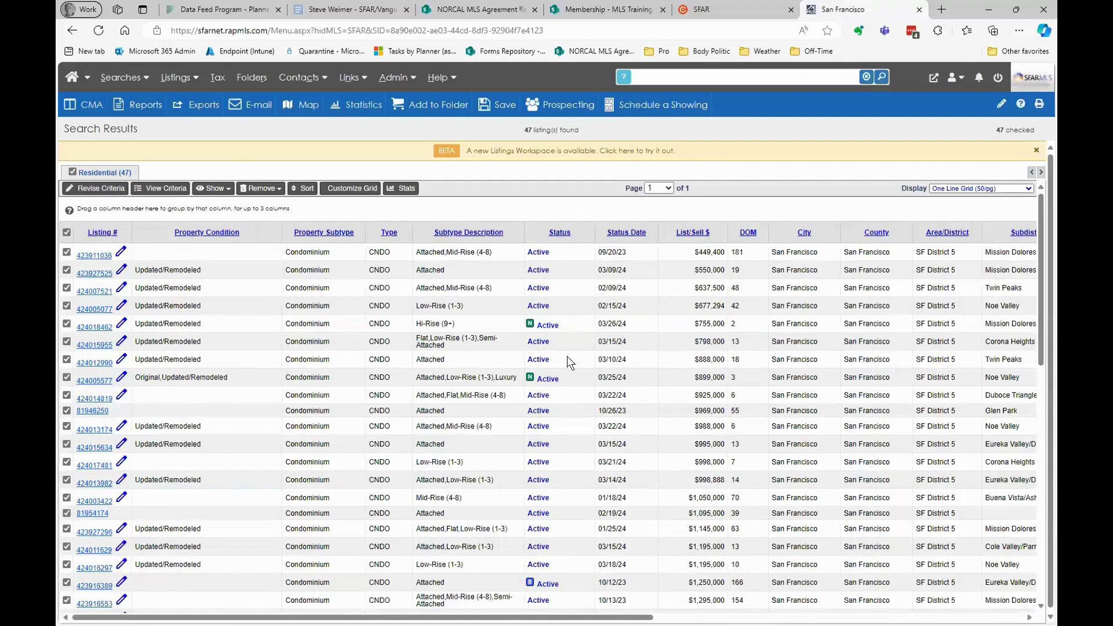
# Sort the 47 results by the BD column in descending order, most bedrooms first
pyautogui.scroll(-1, 569, 365)
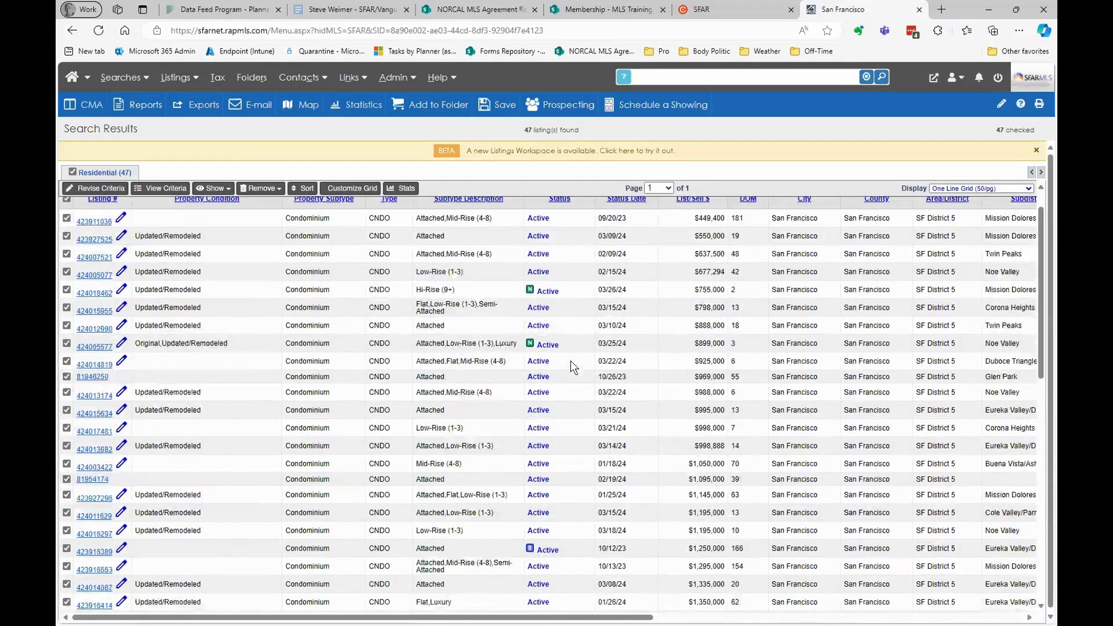
pyautogui.scroll(-1, 579, 363)
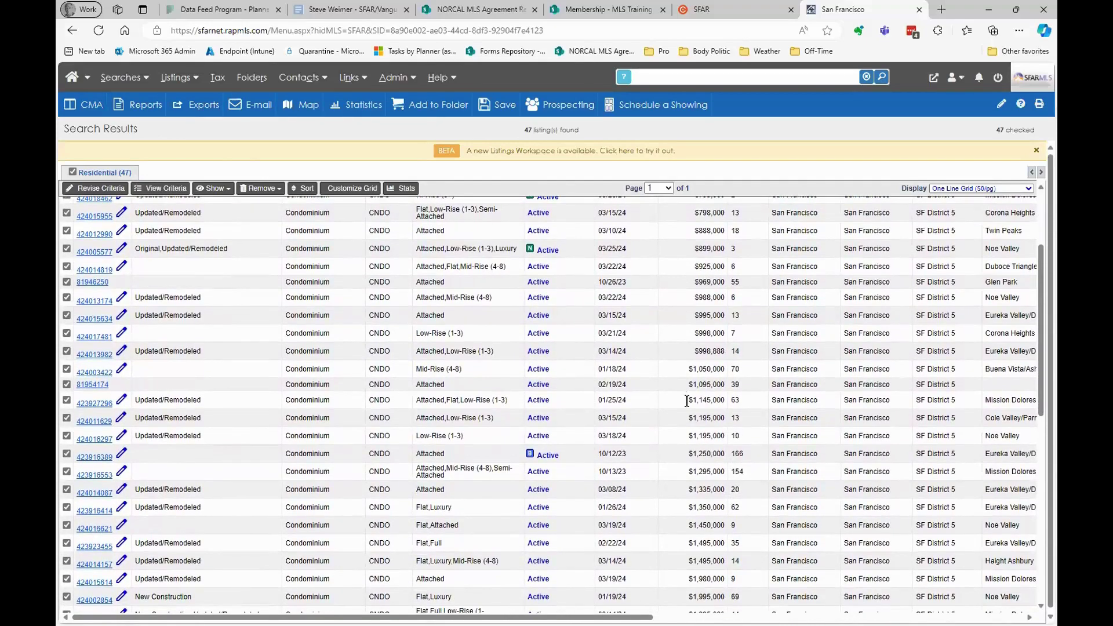
pyautogui.scroll(3, 687, 402)
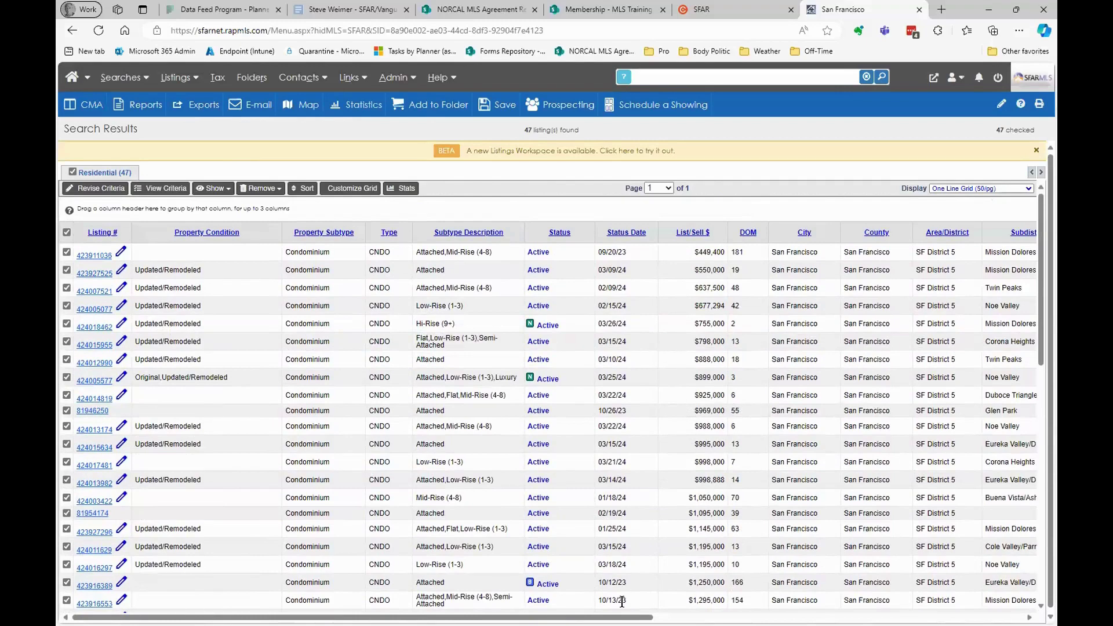
pyautogui.moveTo(348, 617); pyautogui.dragTo(614, 617)
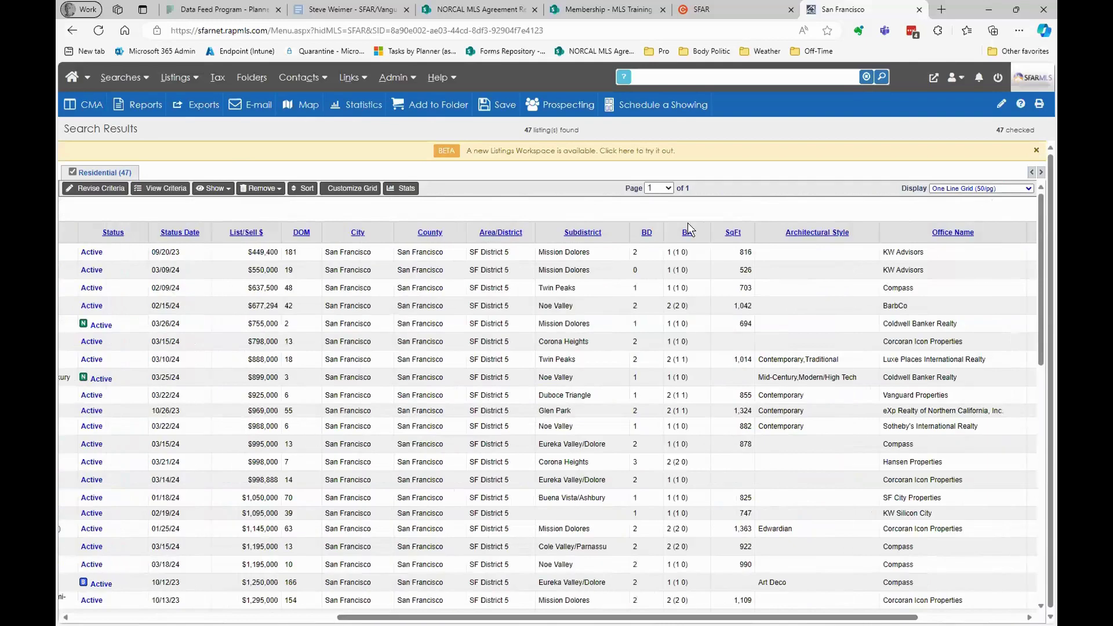
pyautogui.click(645, 233)
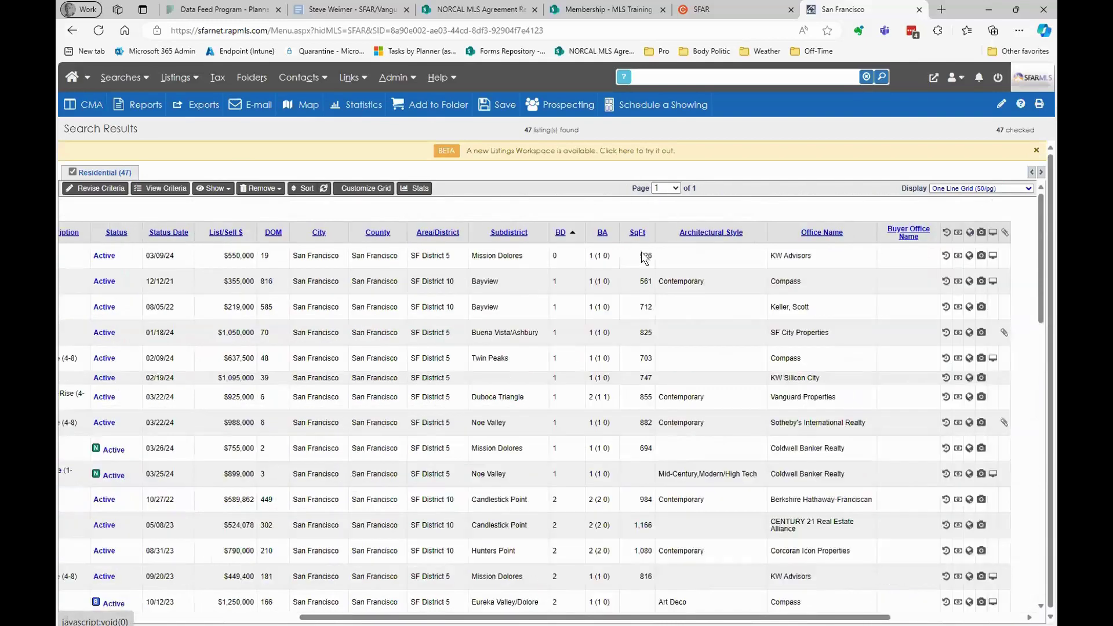
pyautogui.click(561, 233)
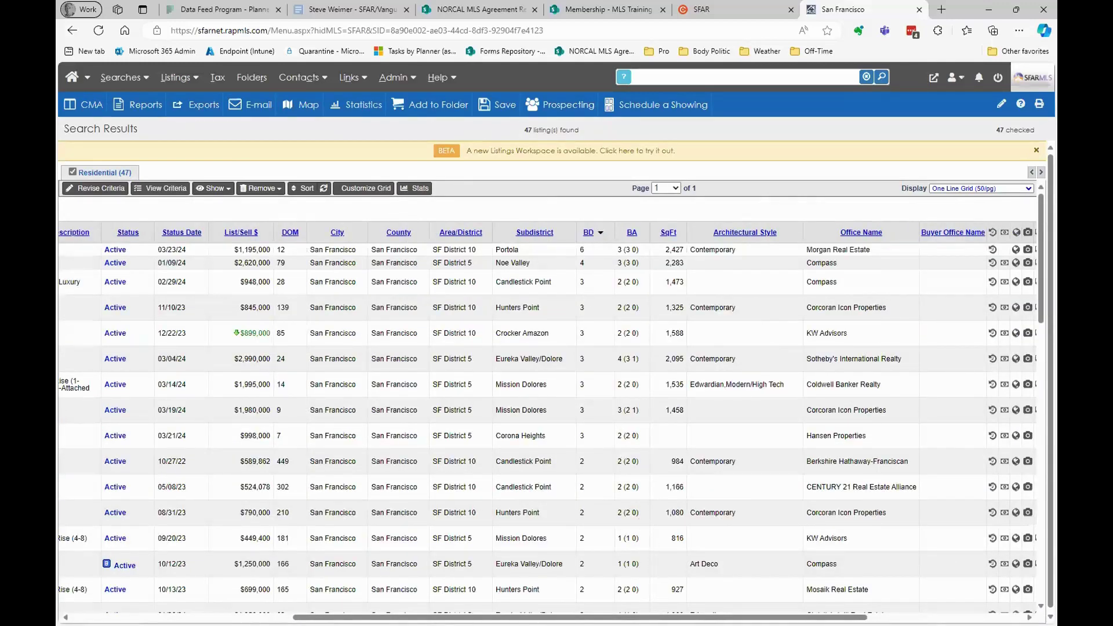
pyautogui.hscroll(-2, 548, 424)
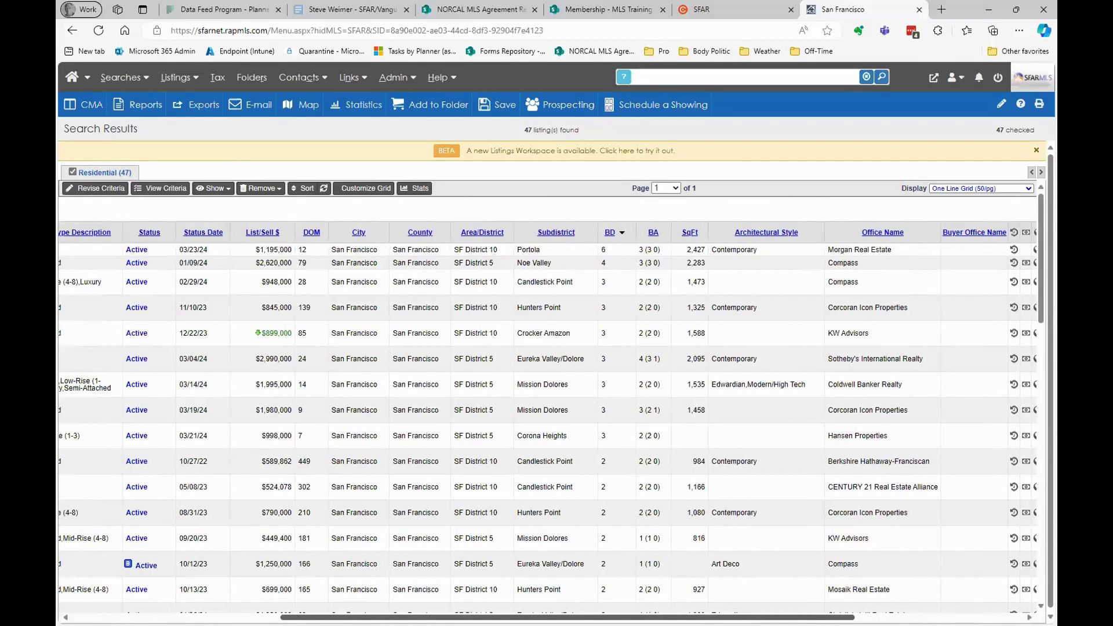
pyautogui.hscroll(-5, 708, 321)
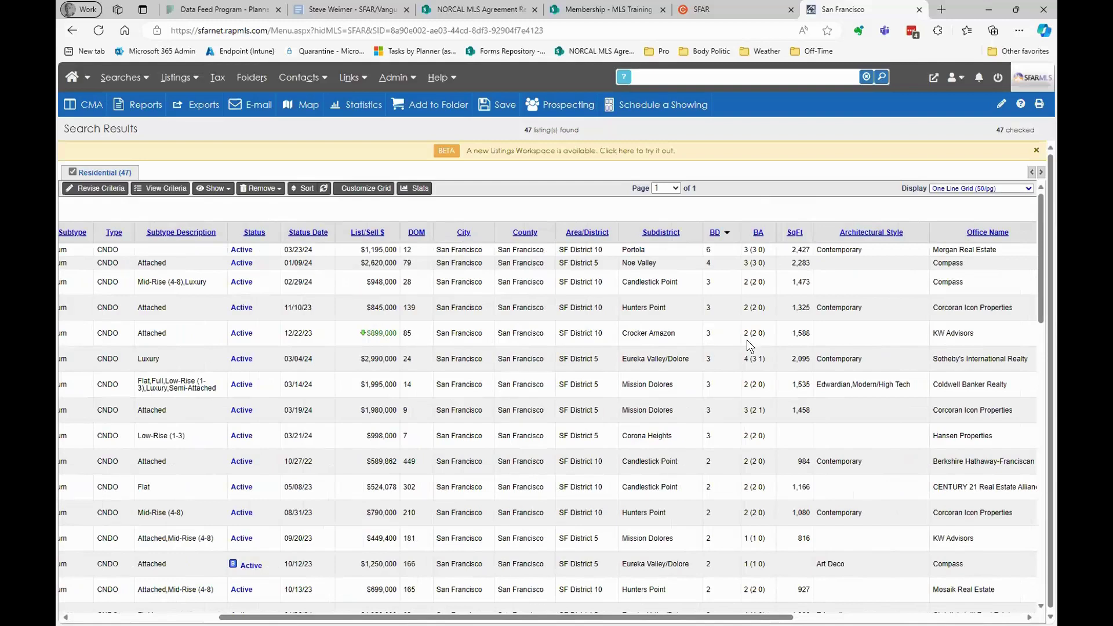
pyautogui.moveTo(793, 333); pyautogui.dragTo(808, 333)
pyautogui.doubleClick(709, 333)
pyautogui.moveTo(744, 333); pyautogui.dragTo(771, 336)
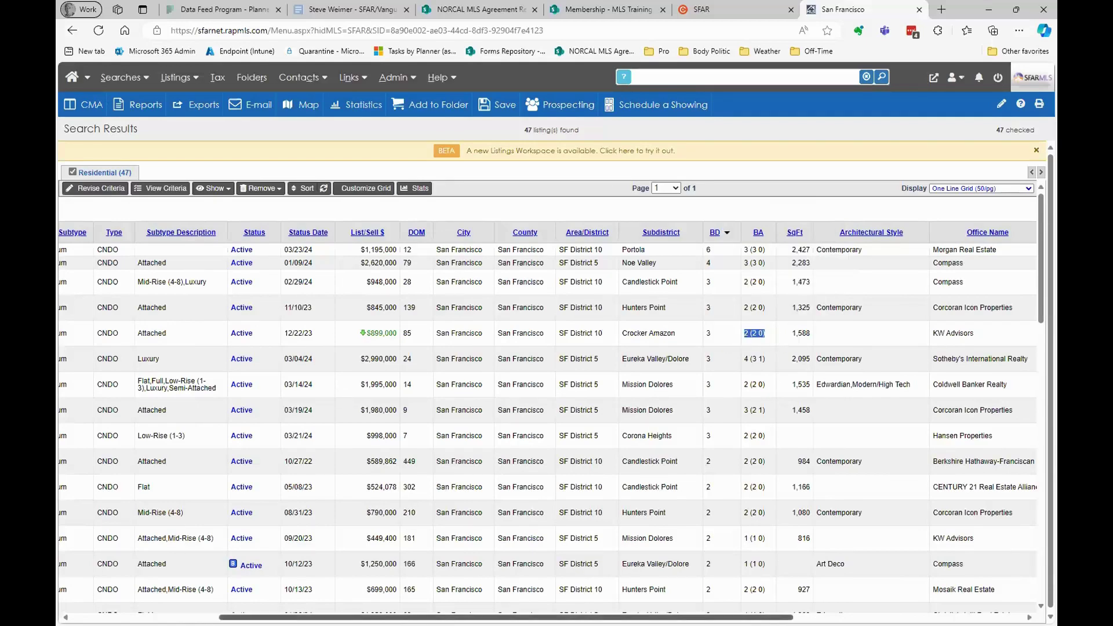
pyautogui.hscroll(-5, 112, 602)
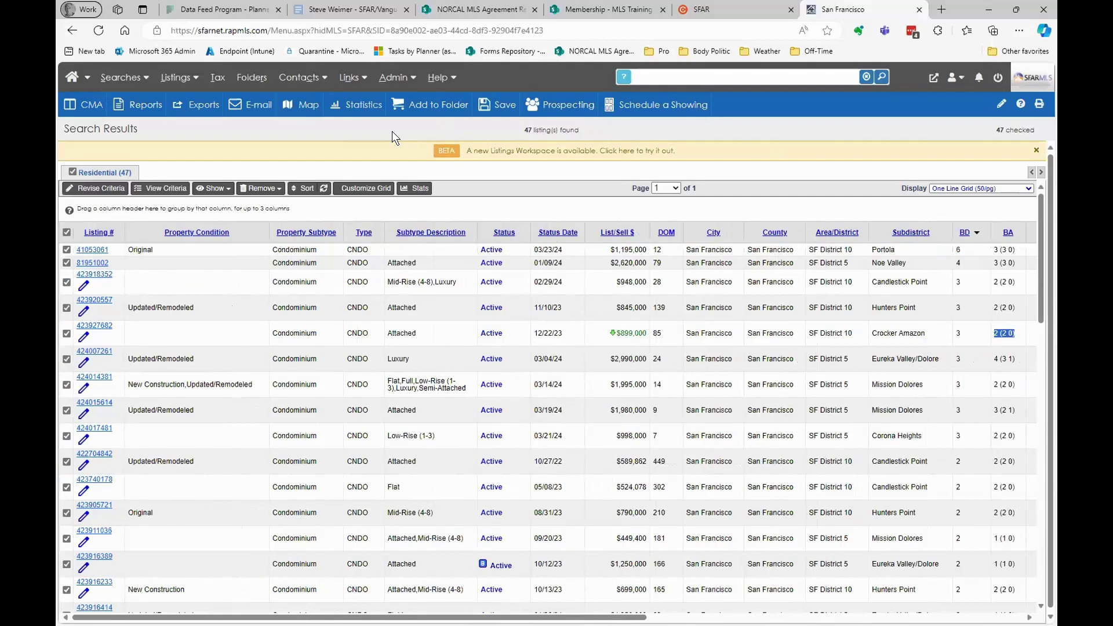
# Revise the criteria to Bedrooms 3 thru 3, preview the count, and view the 7 results
pyautogui.click(114, 189)
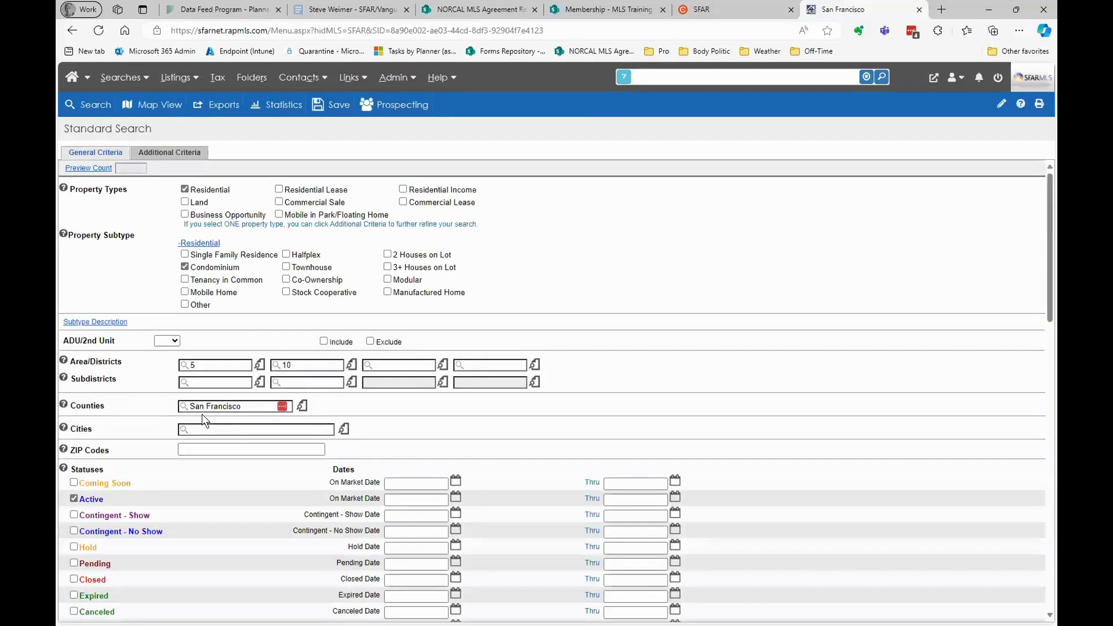
pyautogui.scroll(-8, 187, 415)
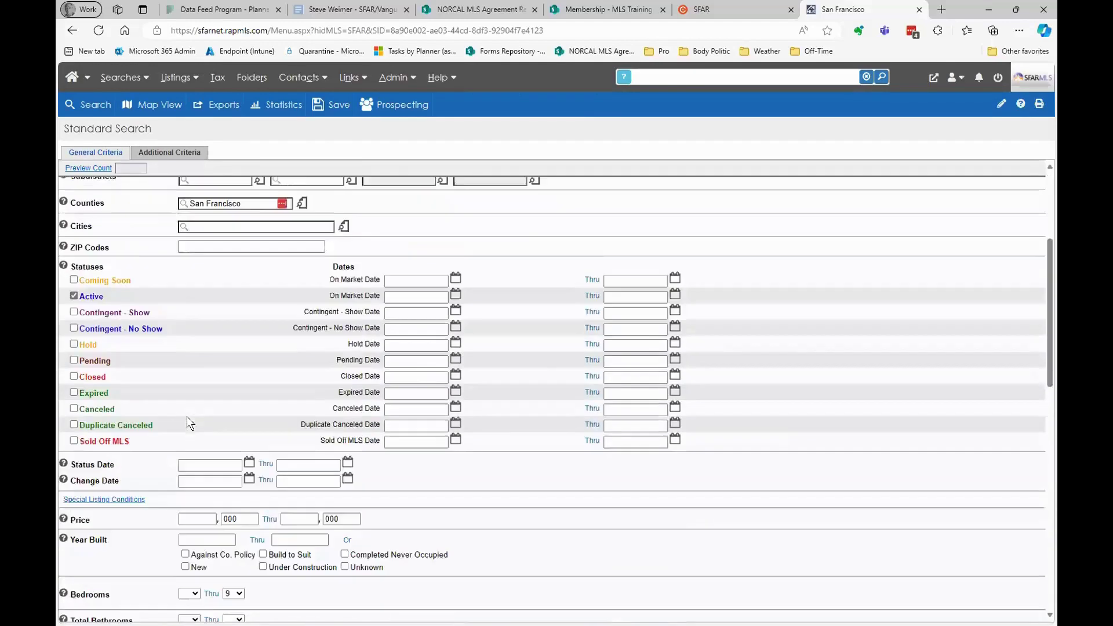
pyautogui.click(195, 313)
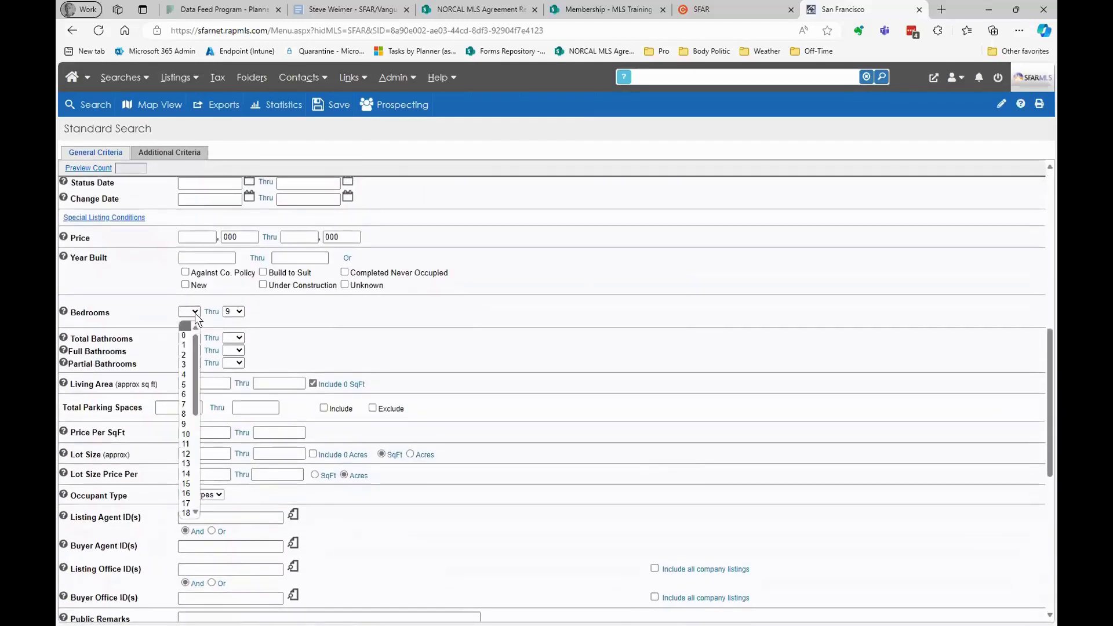
pyautogui.click(184, 364)
pyautogui.click(238, 312)
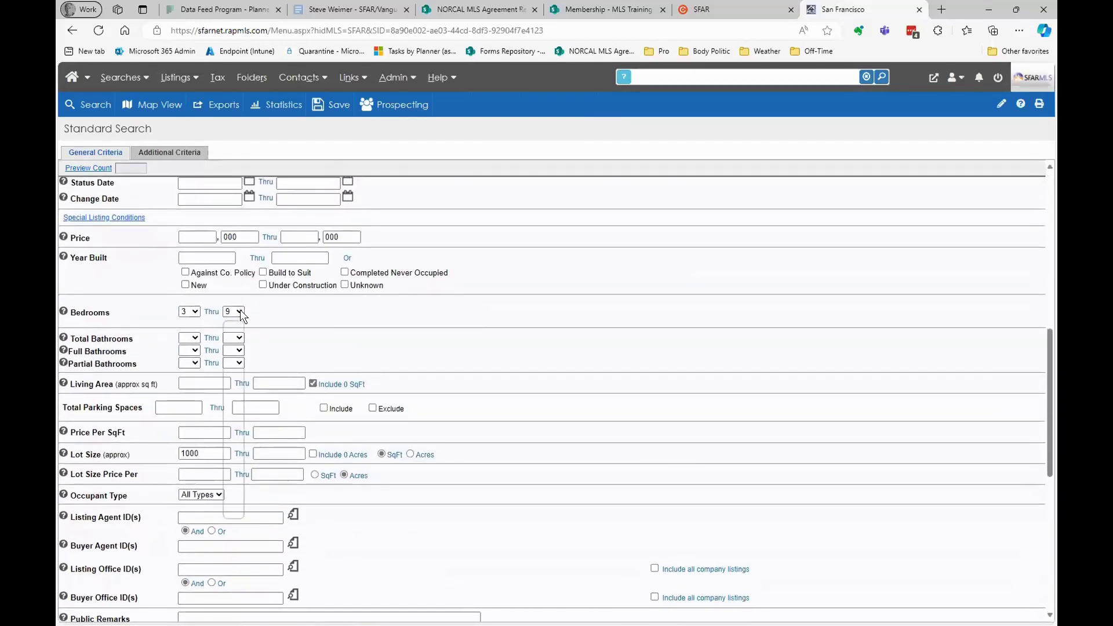
pyautogui.click(231, 364)
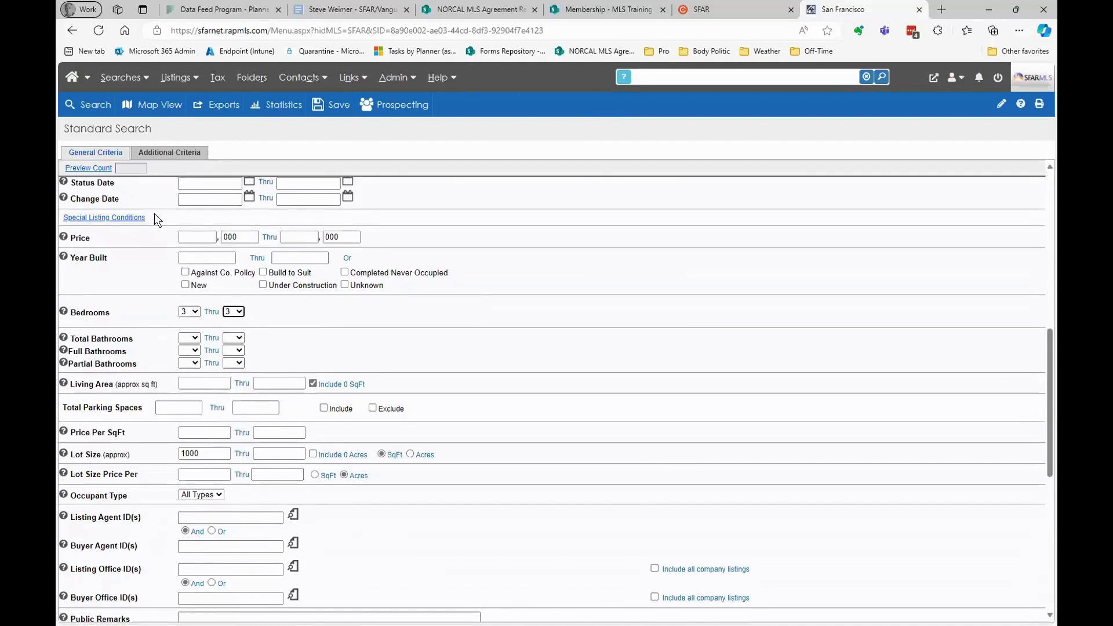
pyautogui.click(90, 170)
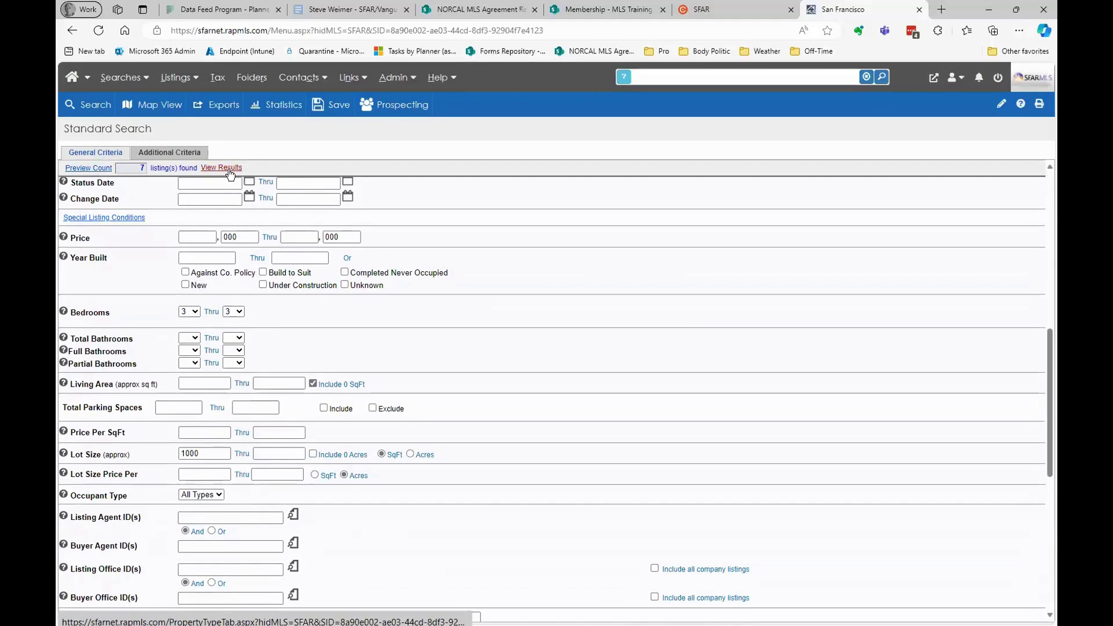
pyautogui.click(222, 168)
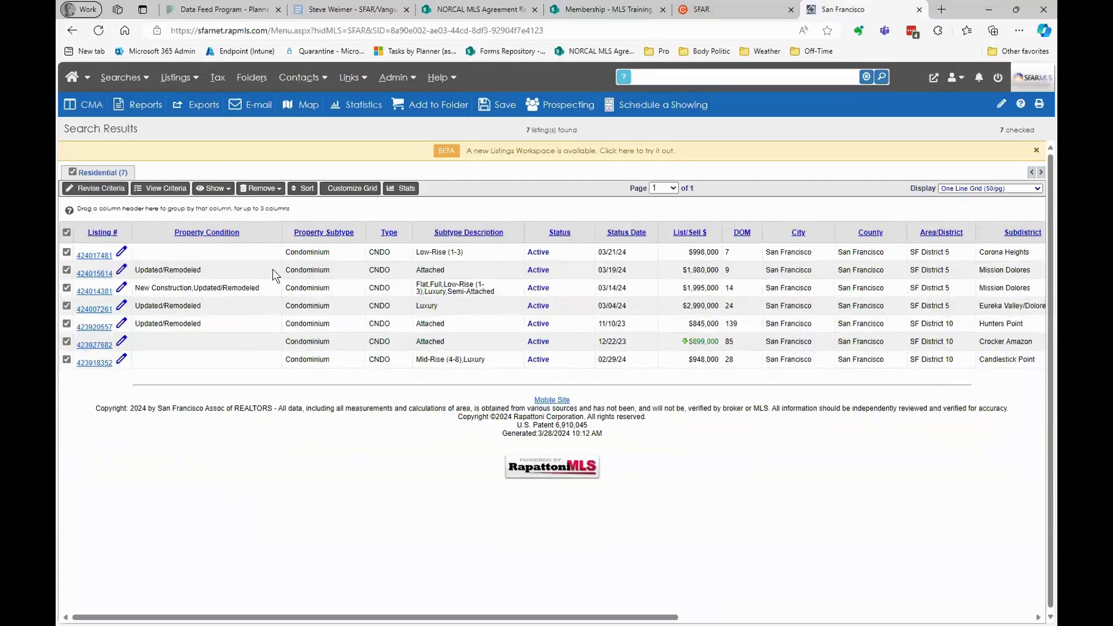
# Show the Statistical Summary for the 7 listings: prices $845,000–$2,990,000, averaging $1,522,143
pyautogui.click(137, 104)
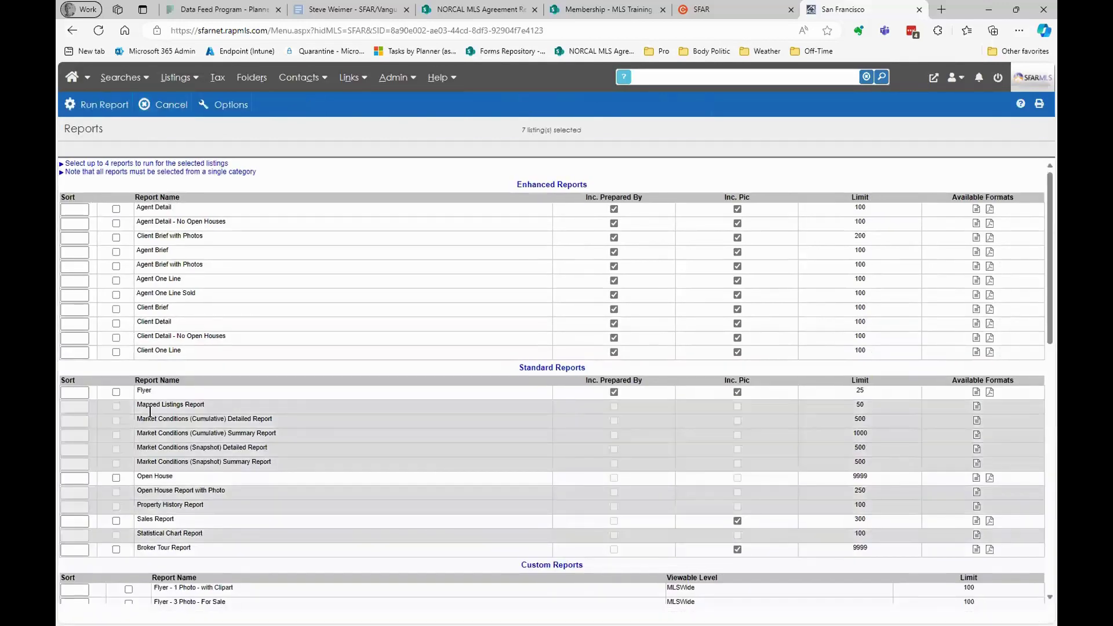
pyautogui.click(161, 109)
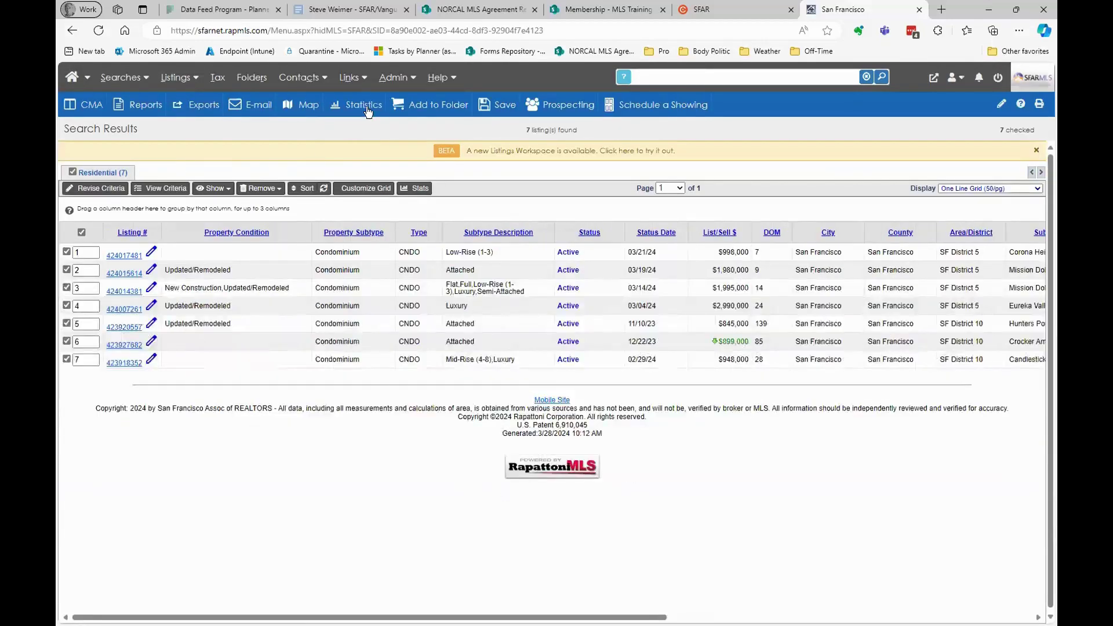
pyautogui.click(368, 107)
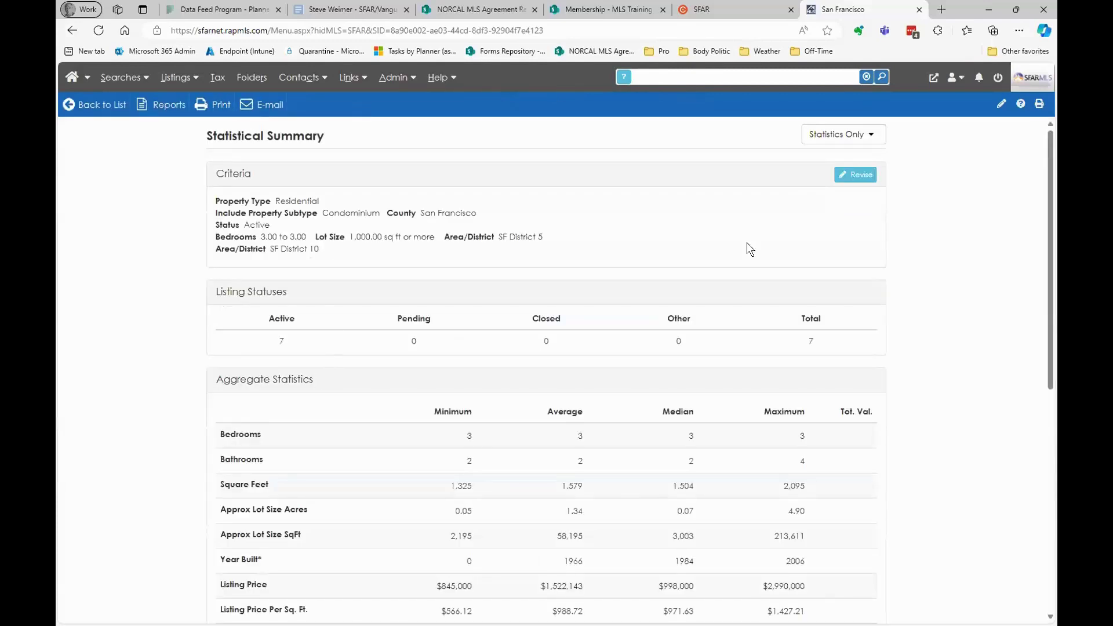
# Switch the summary to Statistics & Charts and look over the charts
pyautogui.scroll(-4, 720, 394)
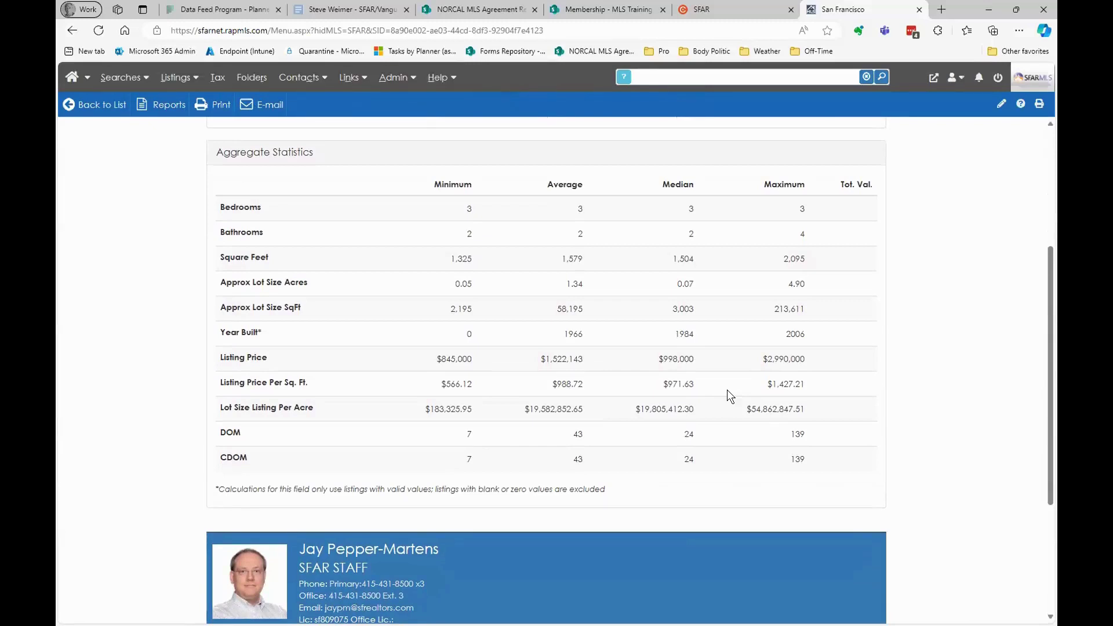
pyautogui.scroll(4, 793, 255)
pyautogui.click(852, 135)
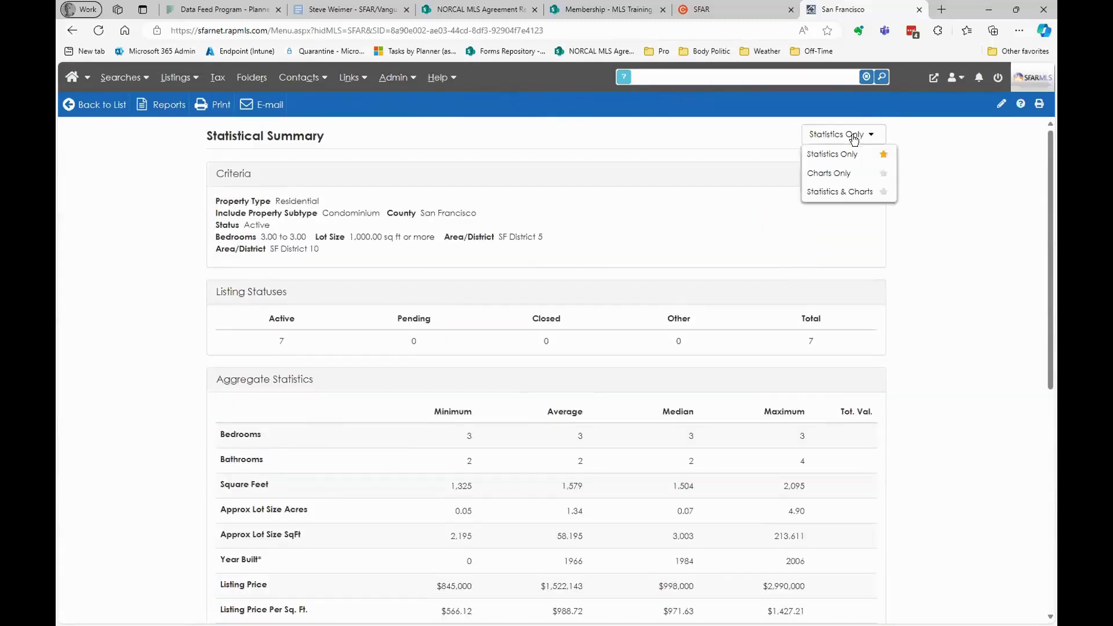
pyautogui.click(839, 191)
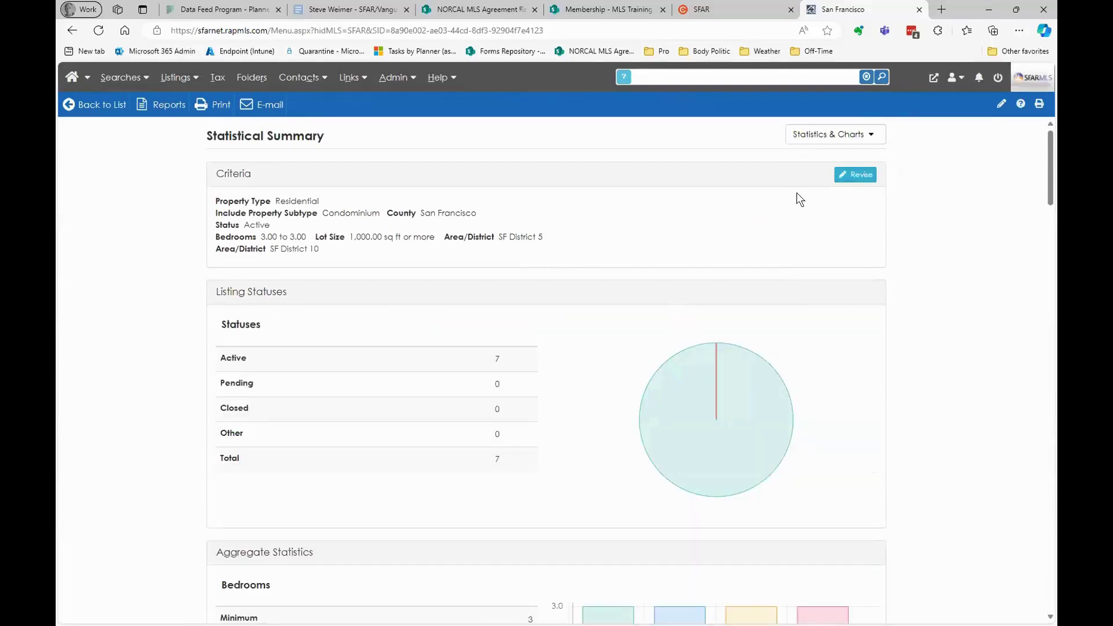
pyautogui.scroll(-5, 693, 401)
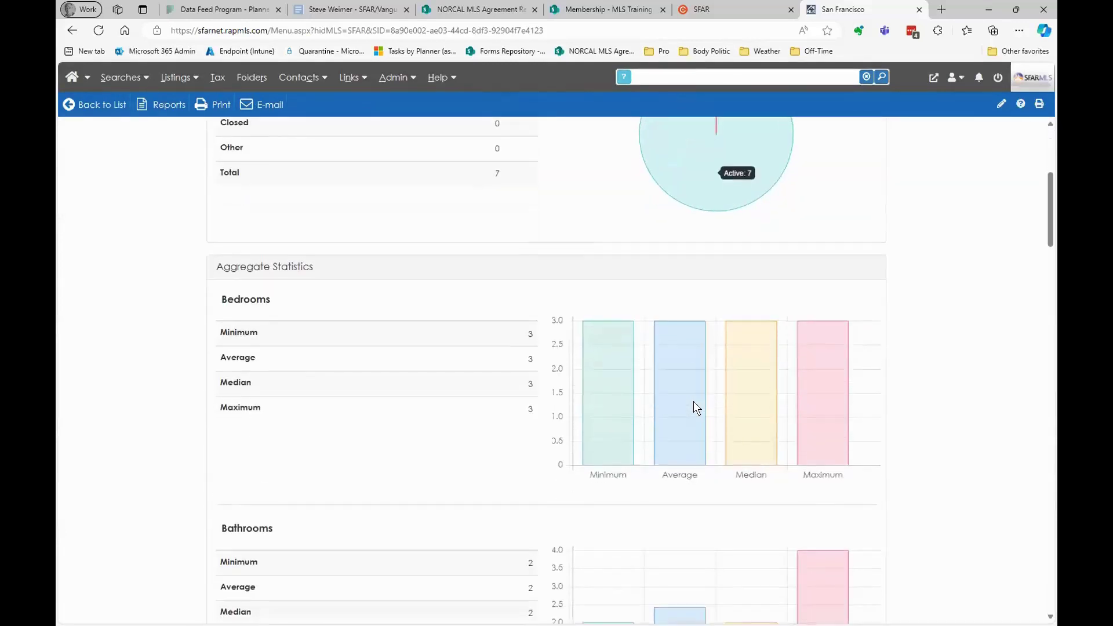
pyautogui.moveTo(691, 401)
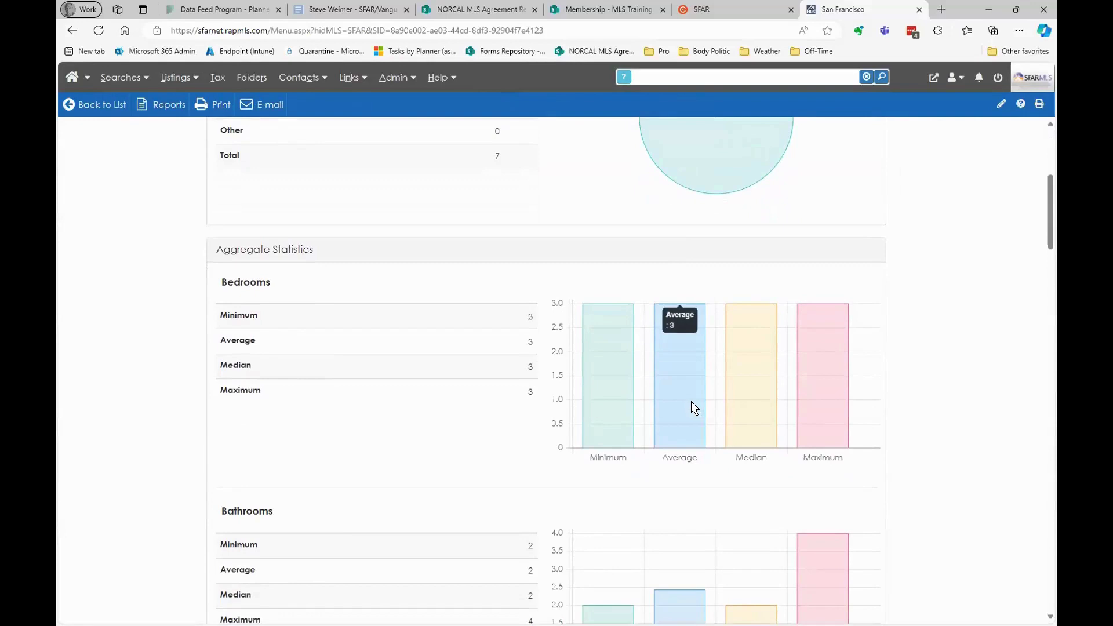
pyautogui.scroll(-4, 682, 400)
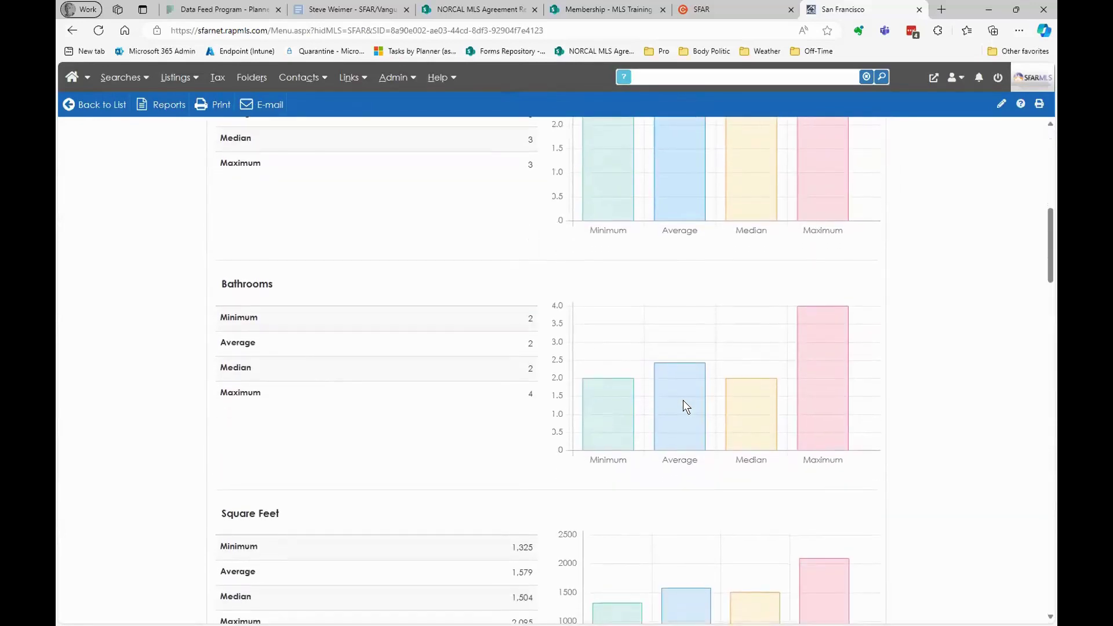
pyautogui.moveTo(771, 382)
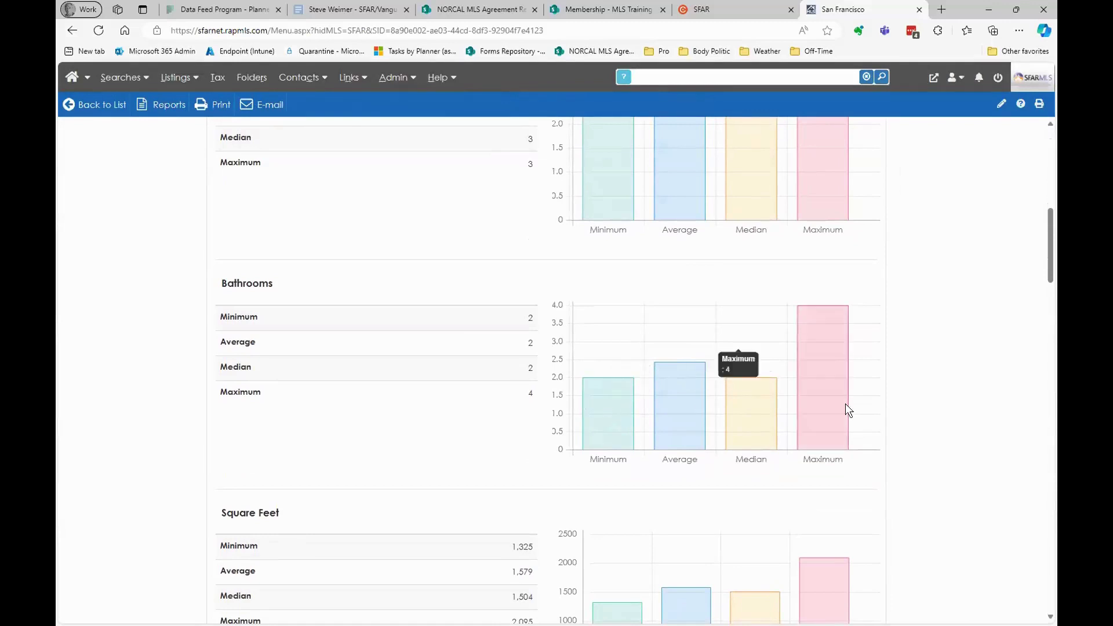
pyautogui.moveTo(613, 442)
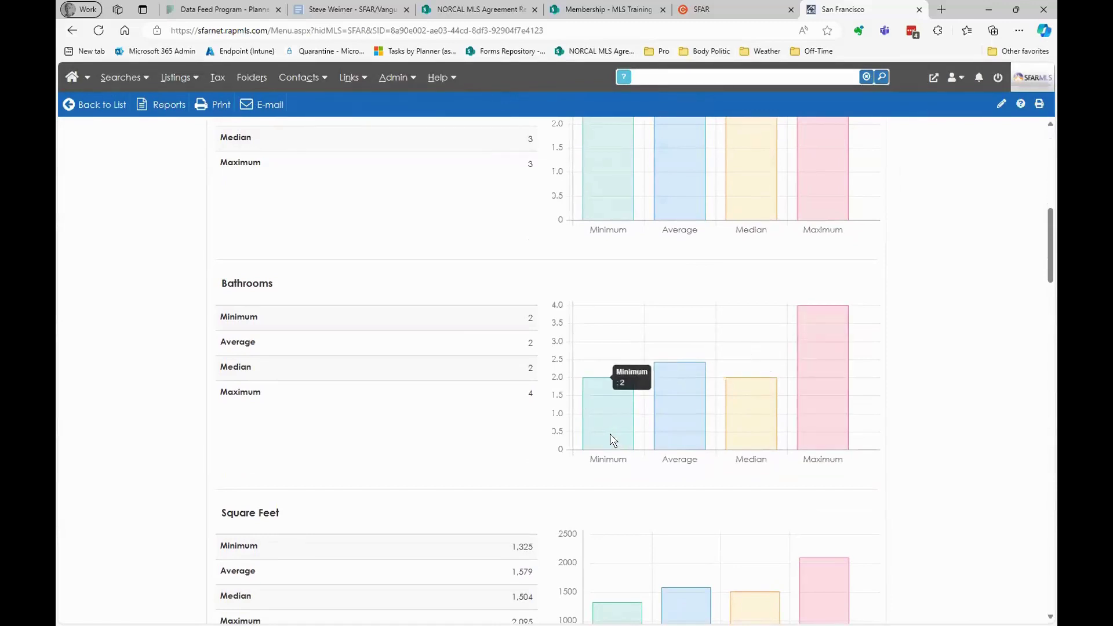
pyautogui.moveTo(689, 416)
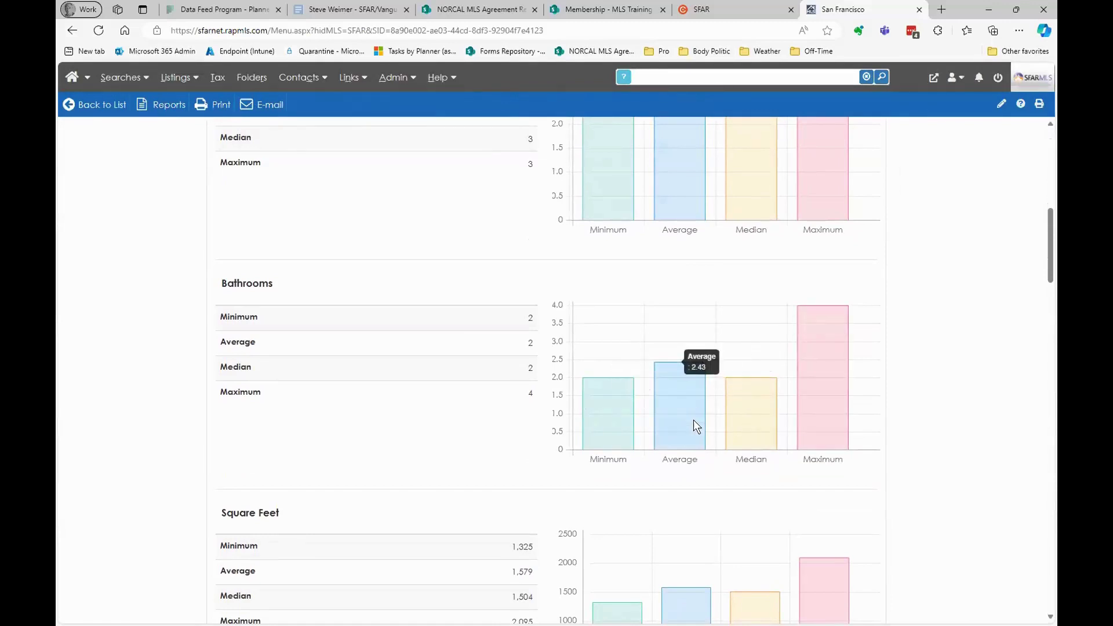
pyautogui.scroll(-7, 648, 418)
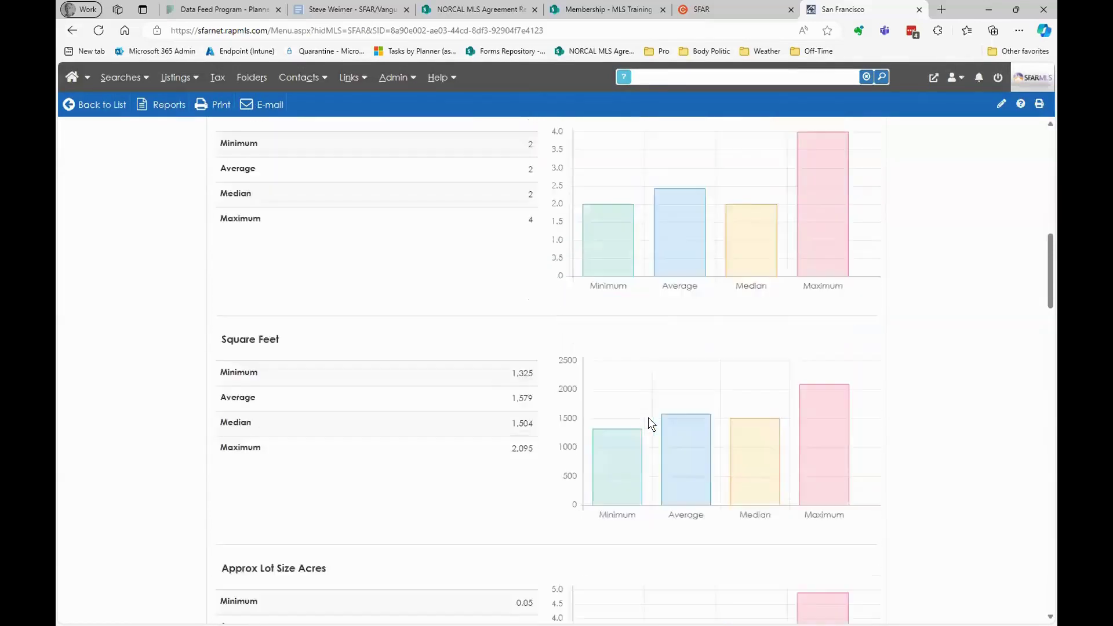
pyautogui.scroll(-4, 648, 416)
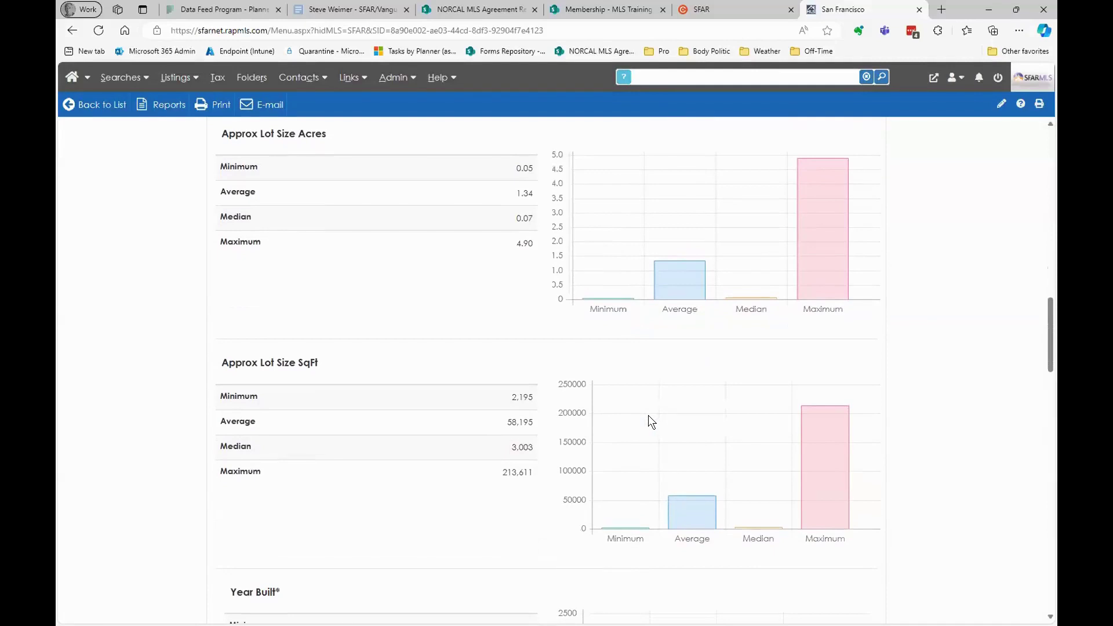
# Switch the summary to Charts Only, then go back to the Standard Search criteria with Revise
pyautogui.scroll(1, 649, 415)
pyautogui.scroll(12, 649, 415)
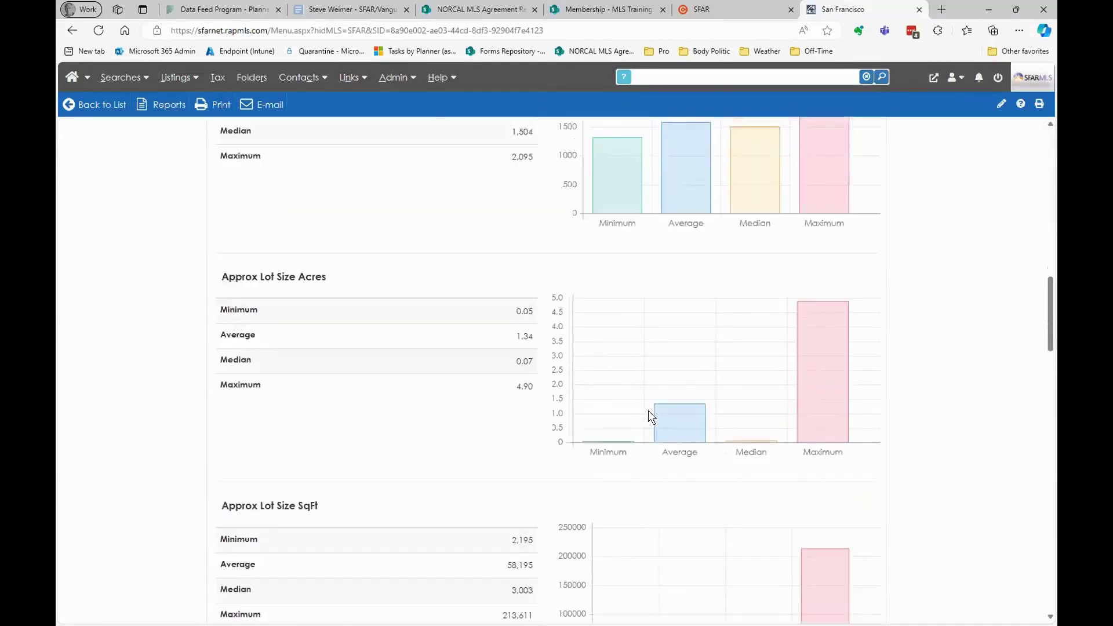
pyautogui.click(837, 134)
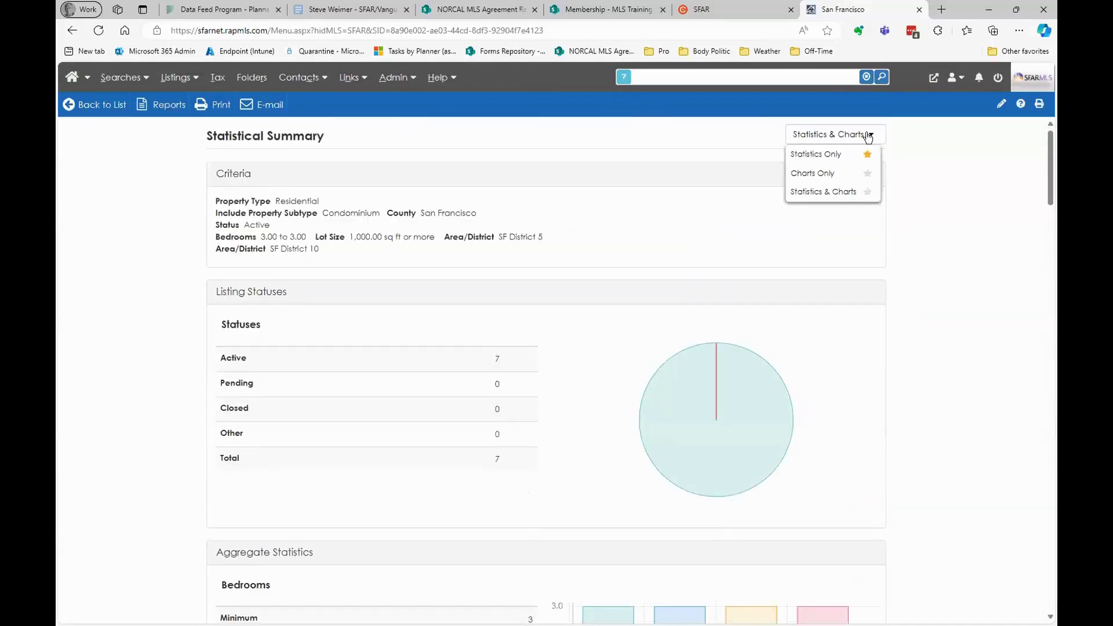
pyautogui.click(829, 171)
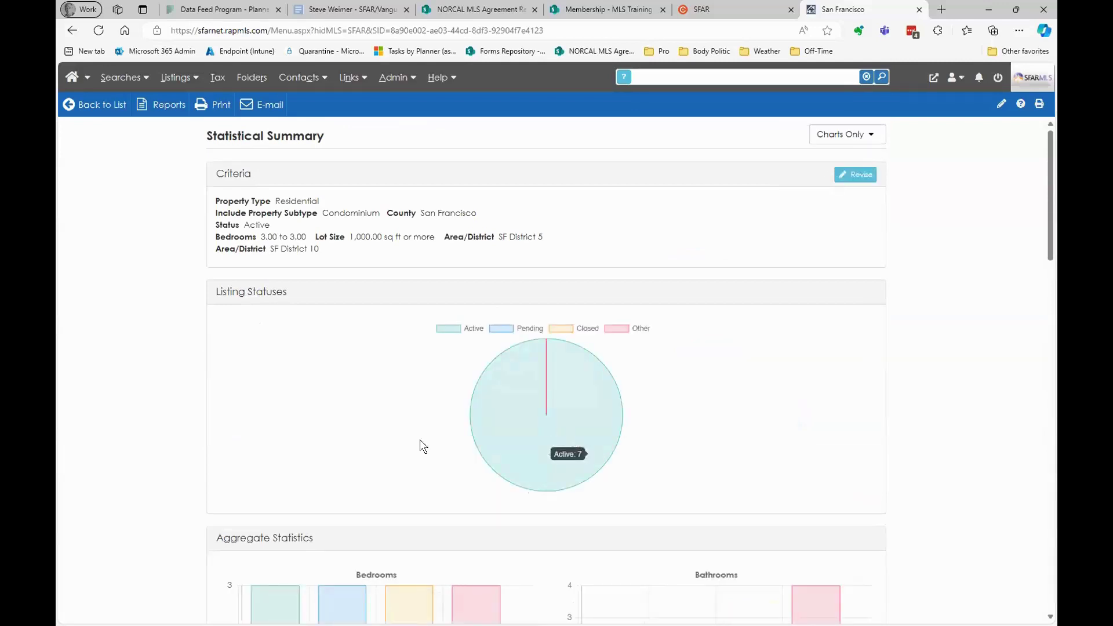
pyautogui.click(853, 175)
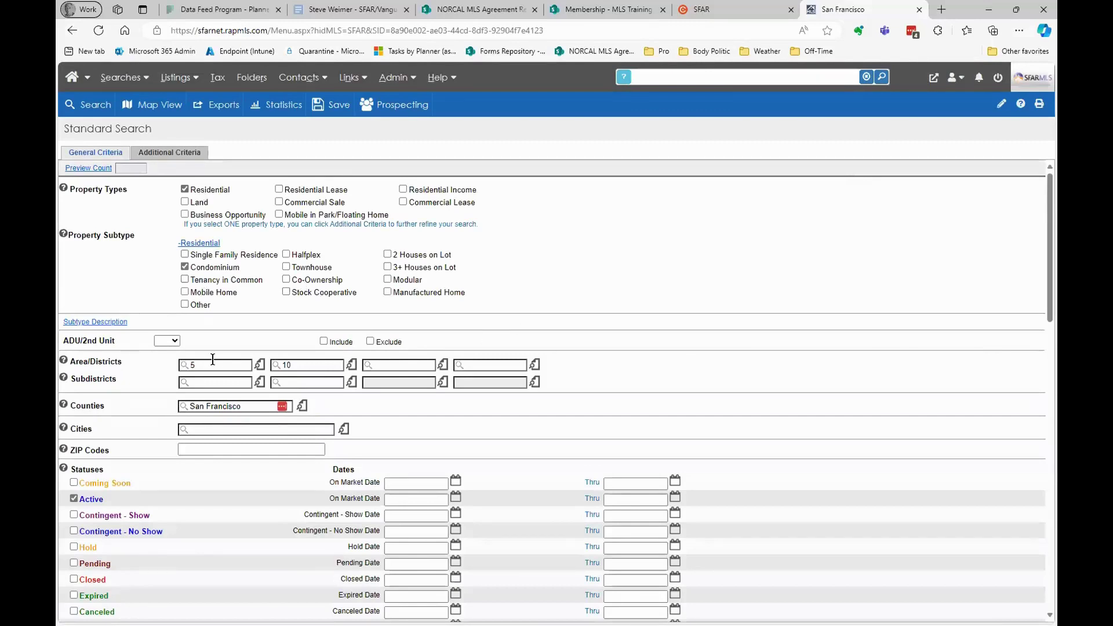
# Replace district 10 with the range 5-9, preview the 46-listing count, and open Statistics
pyautogui.scroll(-8, 212, 359)
pyautogui.scroll(-1, 211, 372)
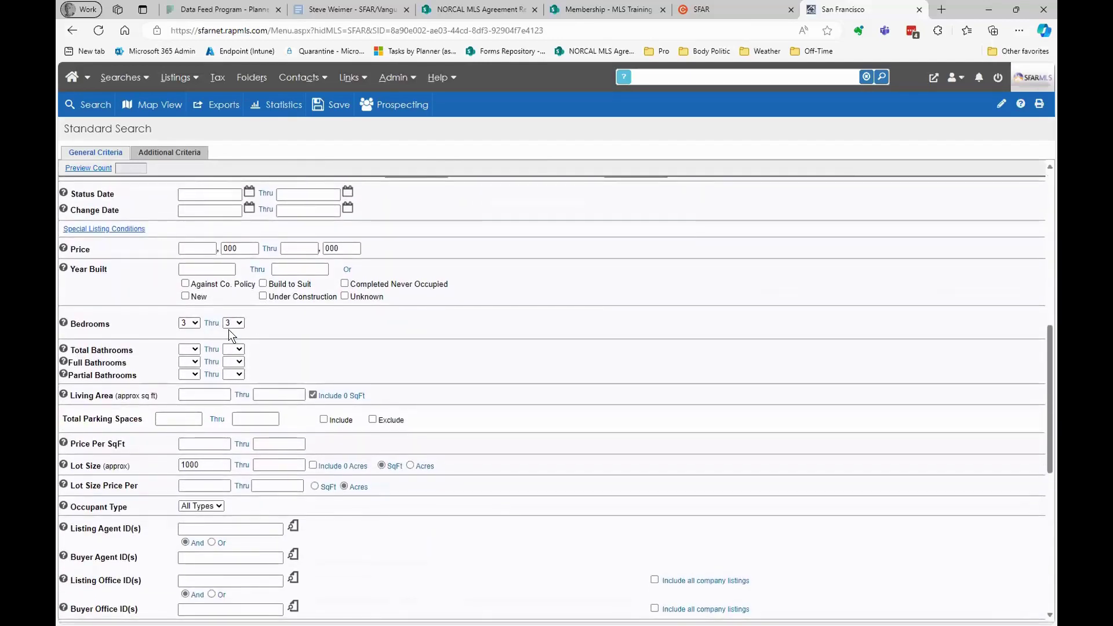
pyautogui.scroll(9, 228, 329)
pyautogui.moveTo(292, 366); pyautogui.dragTo(192, 365)
pyautogui.press('Delete')
pyautogui.click(205, 364)
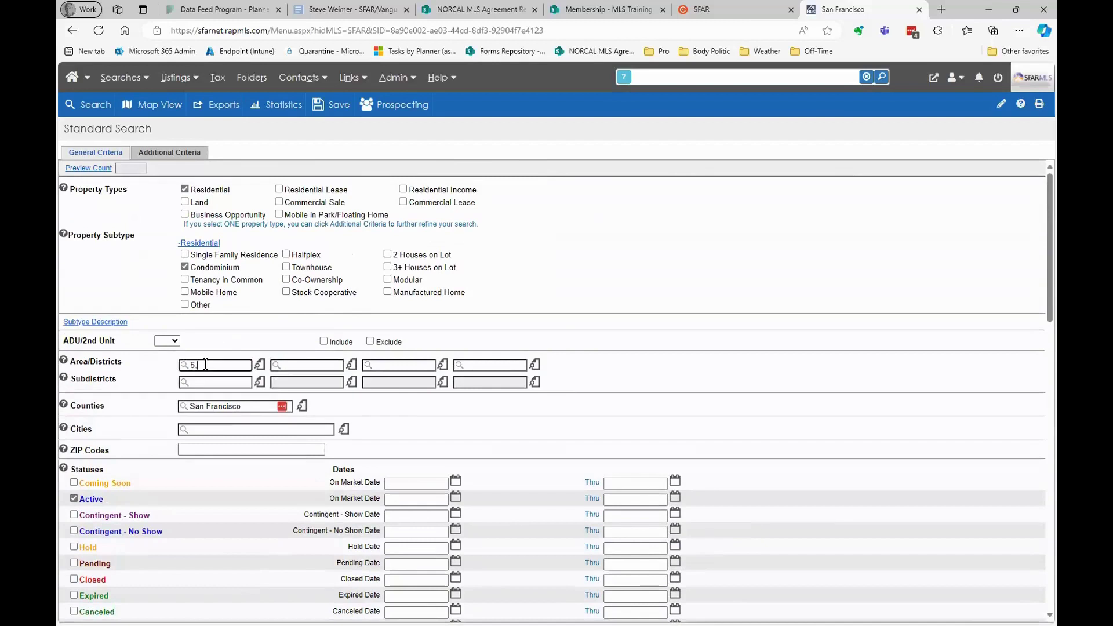
pyautogui.press('BackSpace')
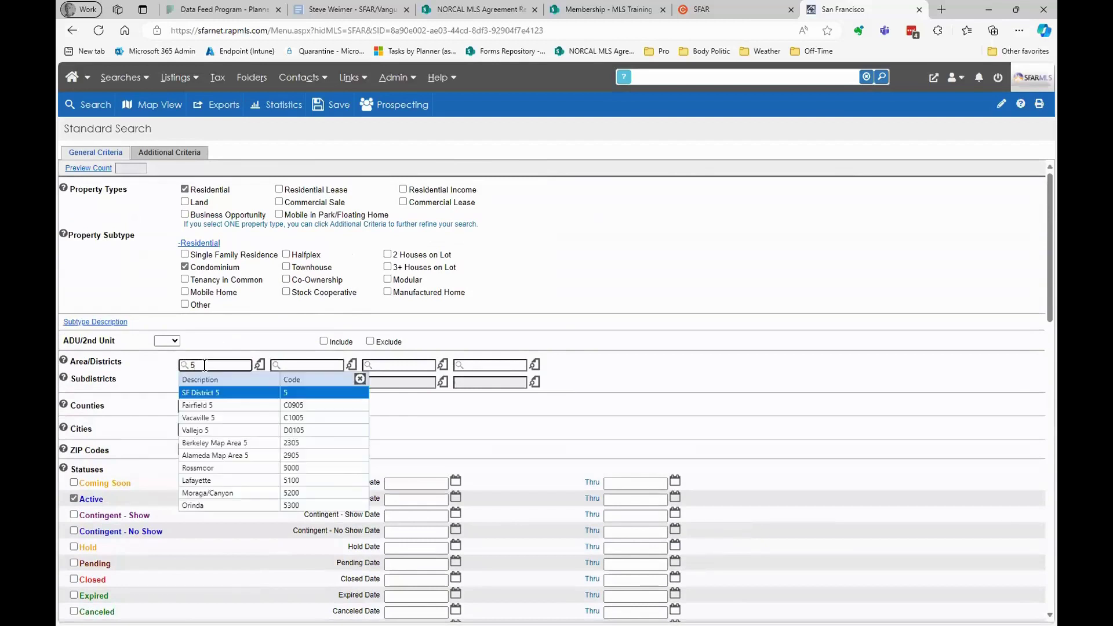
pyautogui.write('-9')
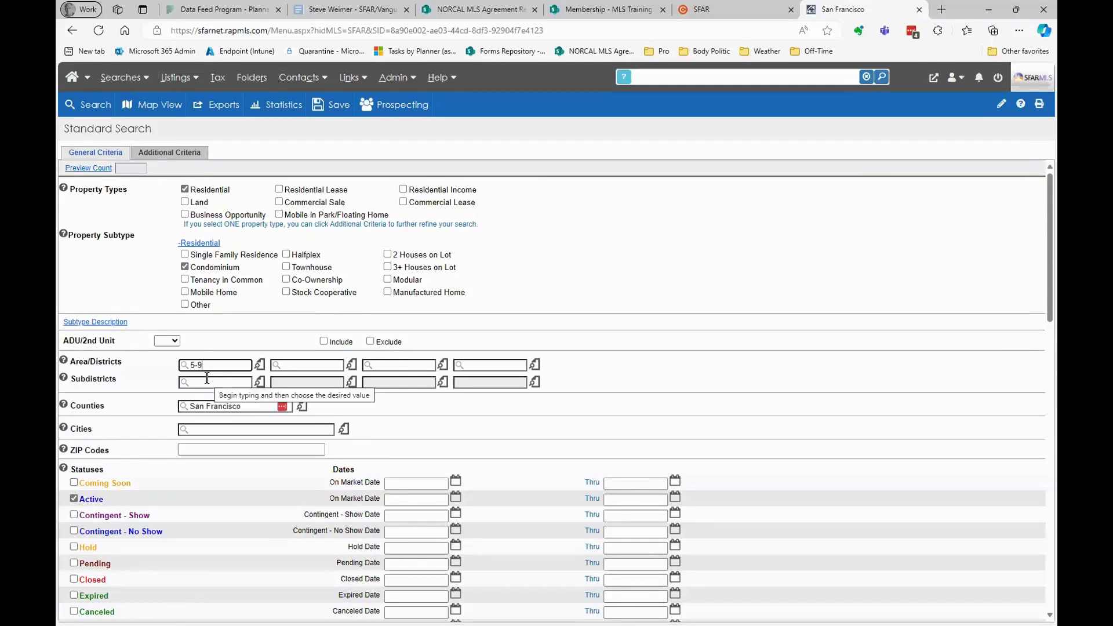
pyautogui.click(88, 168)
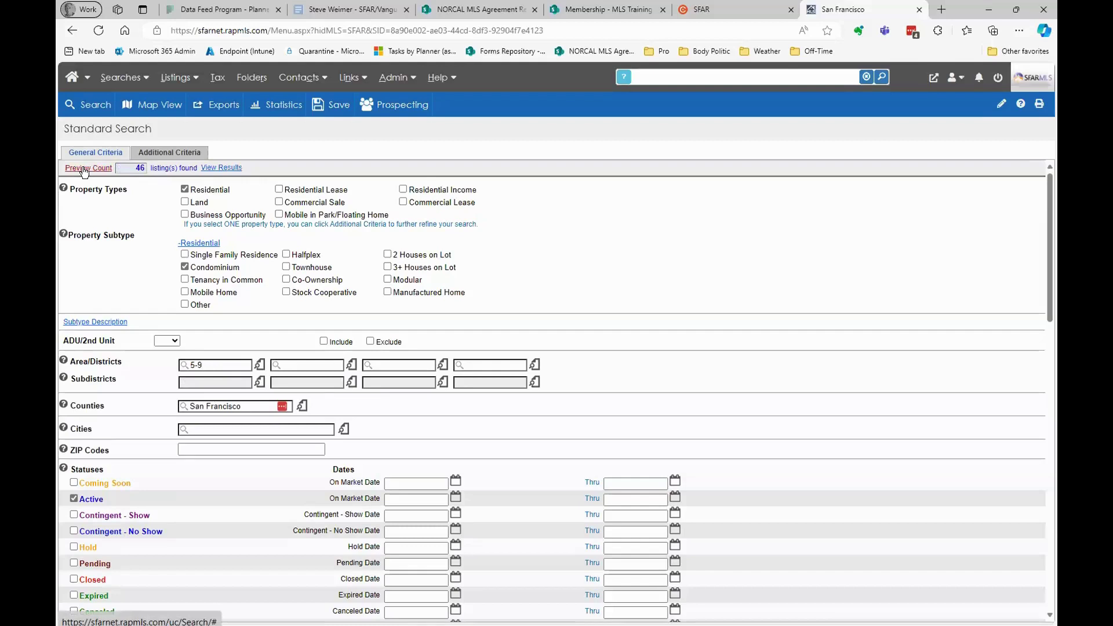
pyautogui.click(272, 113)
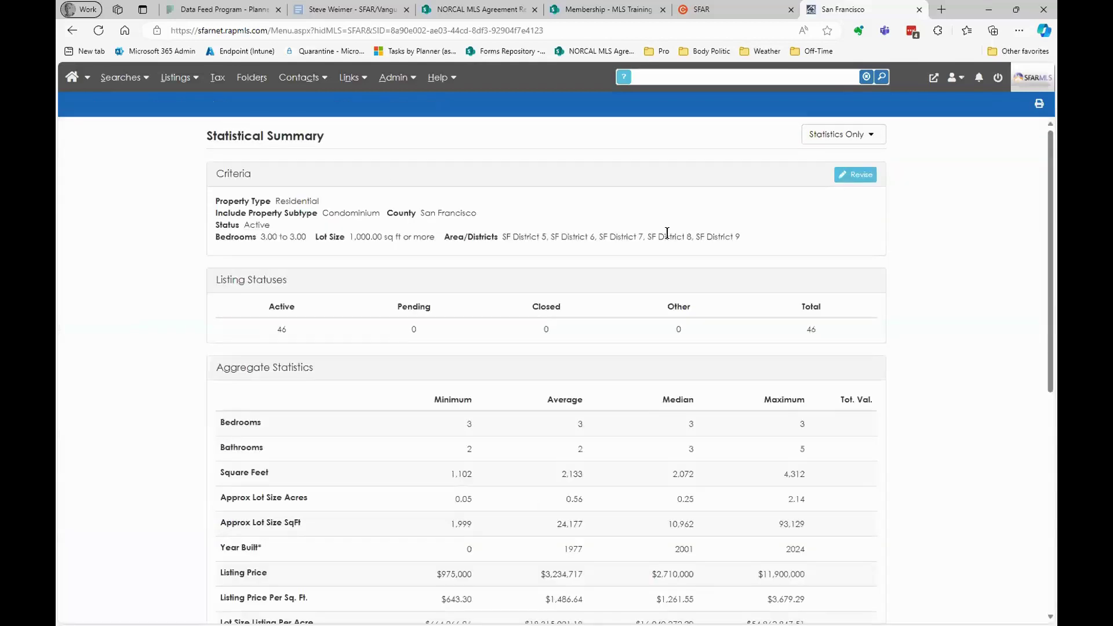
# Switch the summary view to Charts Only and browse the charts
pyautogui.scroll(-1, 791, 361)
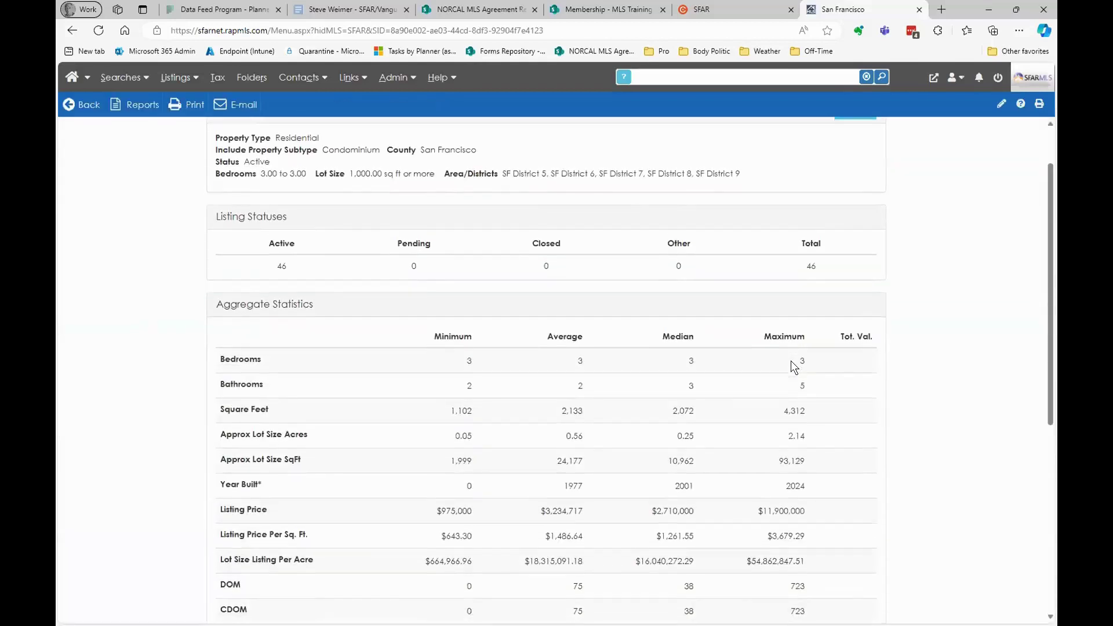
pyautogui.scroll(1, 832, 204)
pyautogui.click(846, 142)
pyautogui.click(835, 172)
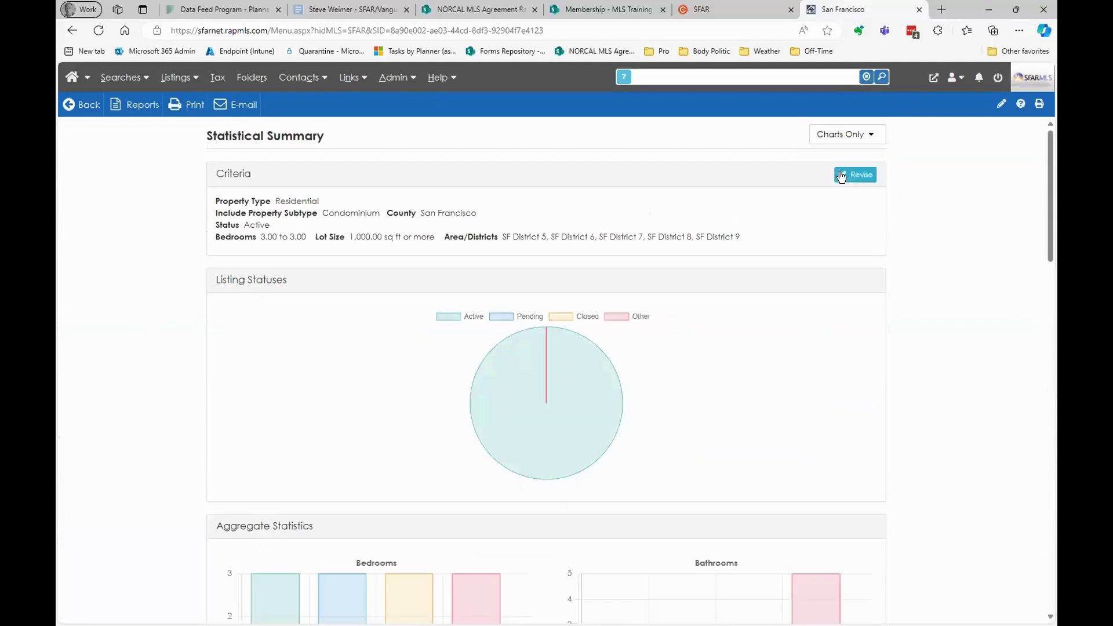
pyautogui.scroll(-2, 743, 403)
pyautogui.scroll(-6, 743, 403)
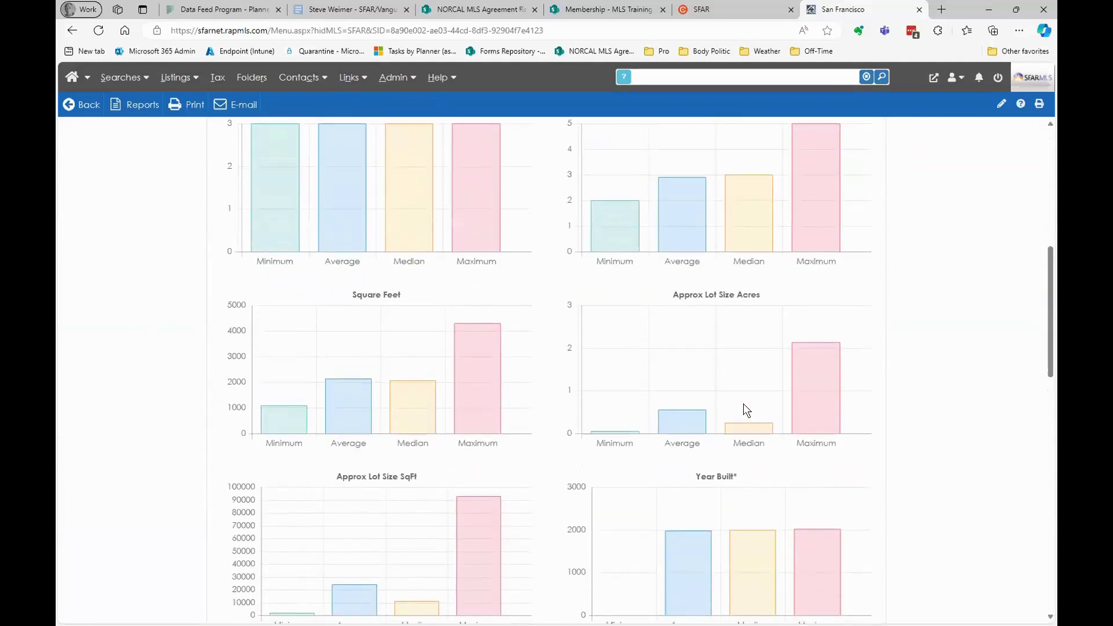
pyautogui.scroll(-6, 743, 403)
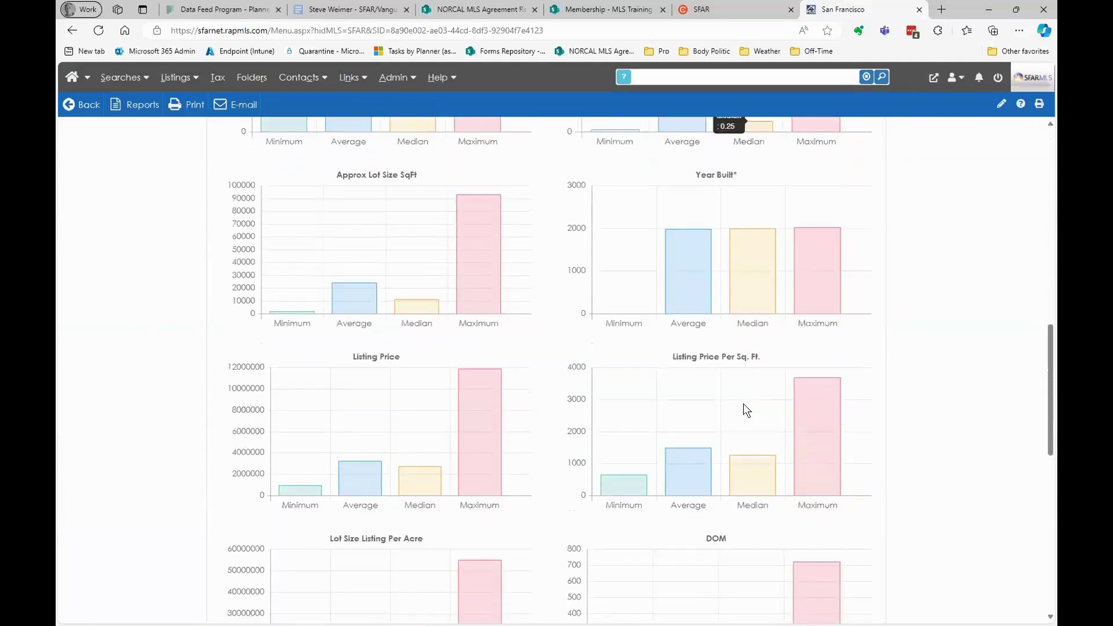
pyautogui.scroll(15, 804, 241)
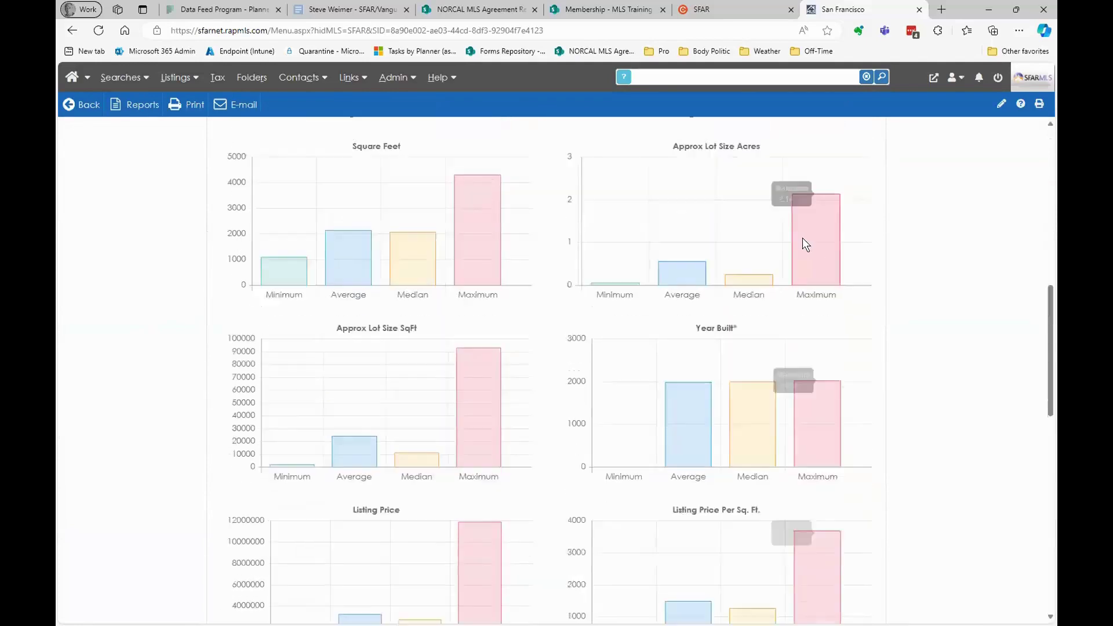
# Switch the view to Statistics & Charts and scroll through the results
pyautogui.click(852, 133)
pyautogui.click(846, 192)
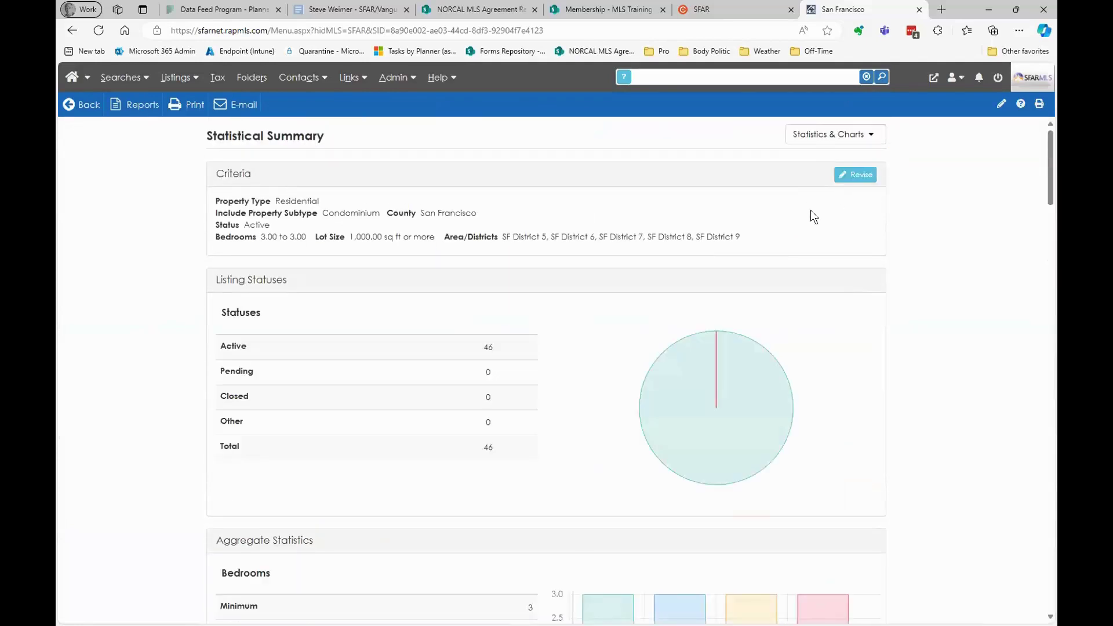
pyautogui.scroll(-9, 385, 433)
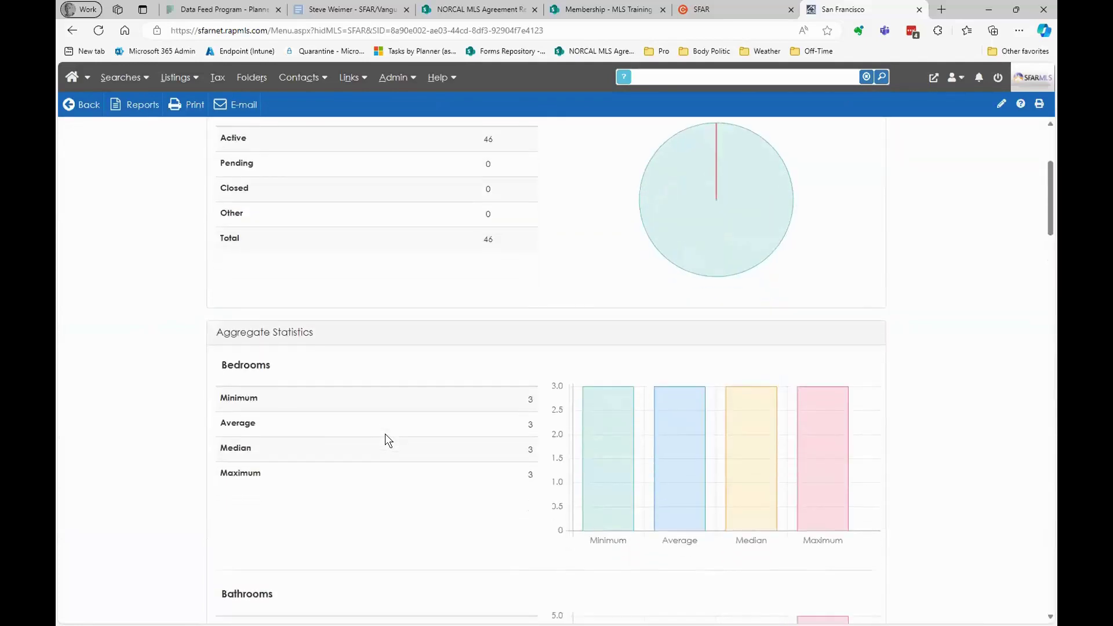
pyautogui.scroll(-6, 385, 434)
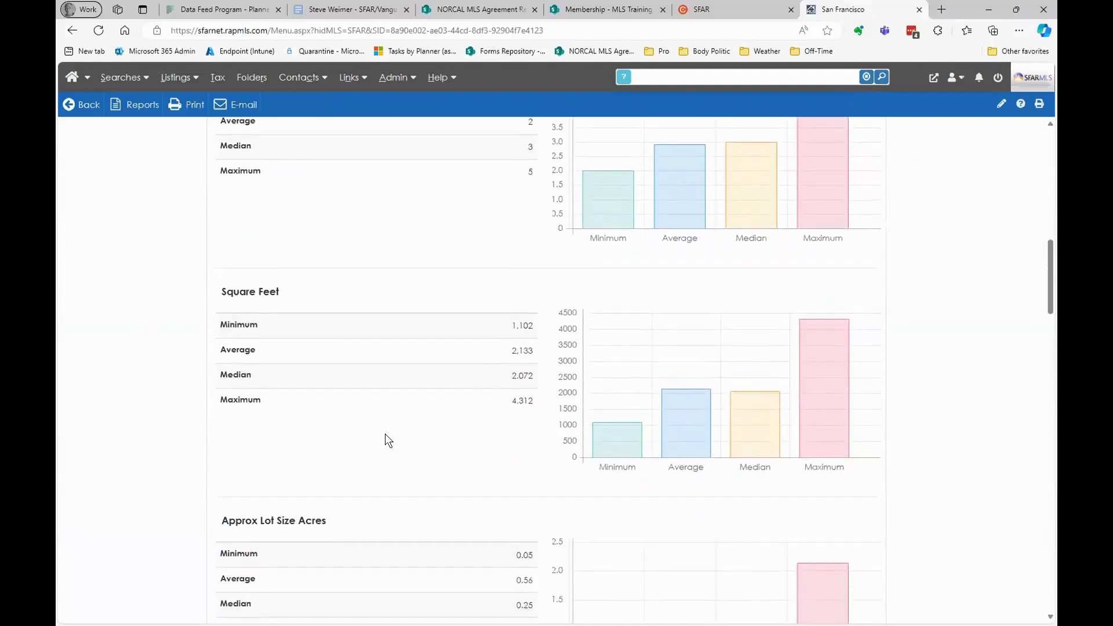
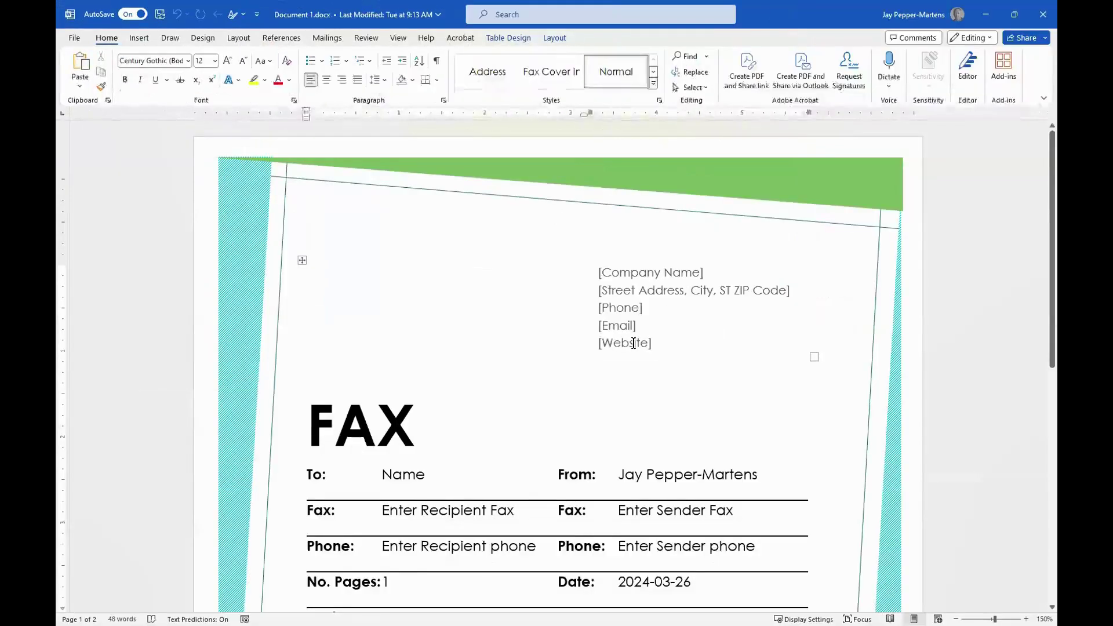
# Replace the whole fax document with the pasted Approx Lot Size Acres chart, then close Word
pyautogui.scroll(-1, 620, 246)
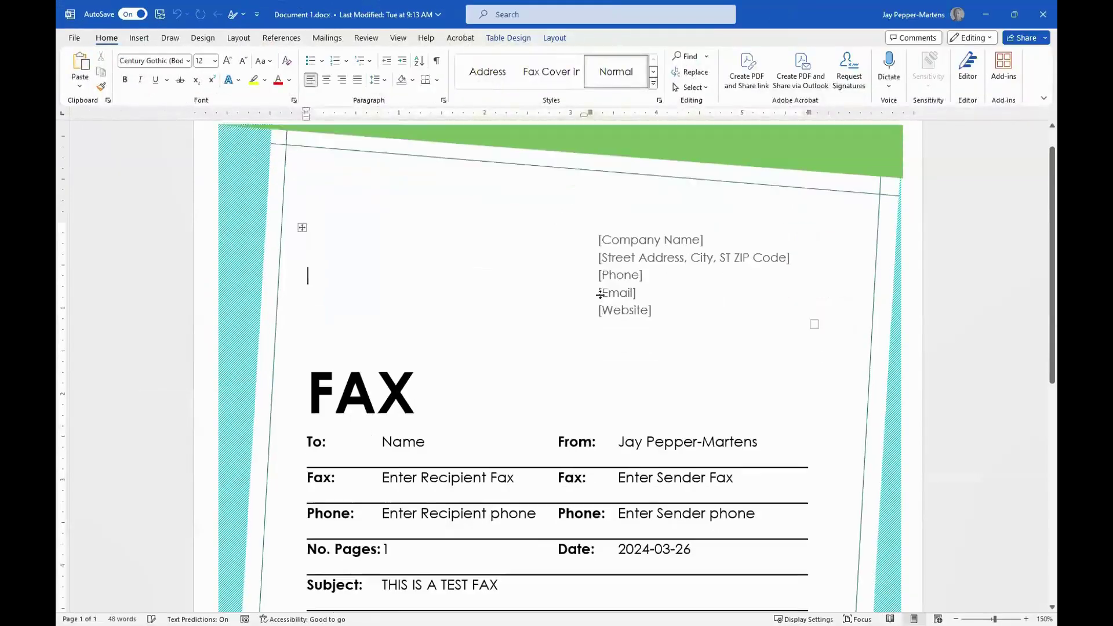
pyautogui.hotkey('ctrl', 'a')
pyautogui.hotkey('ctrl', 'v')
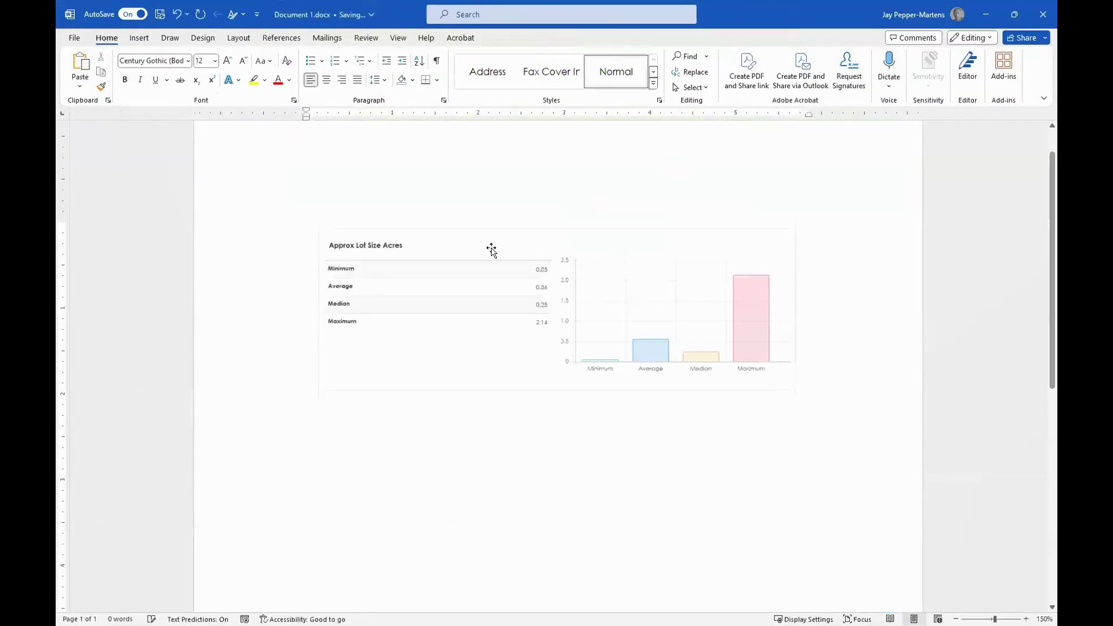
pyautogui.click(491, 250)
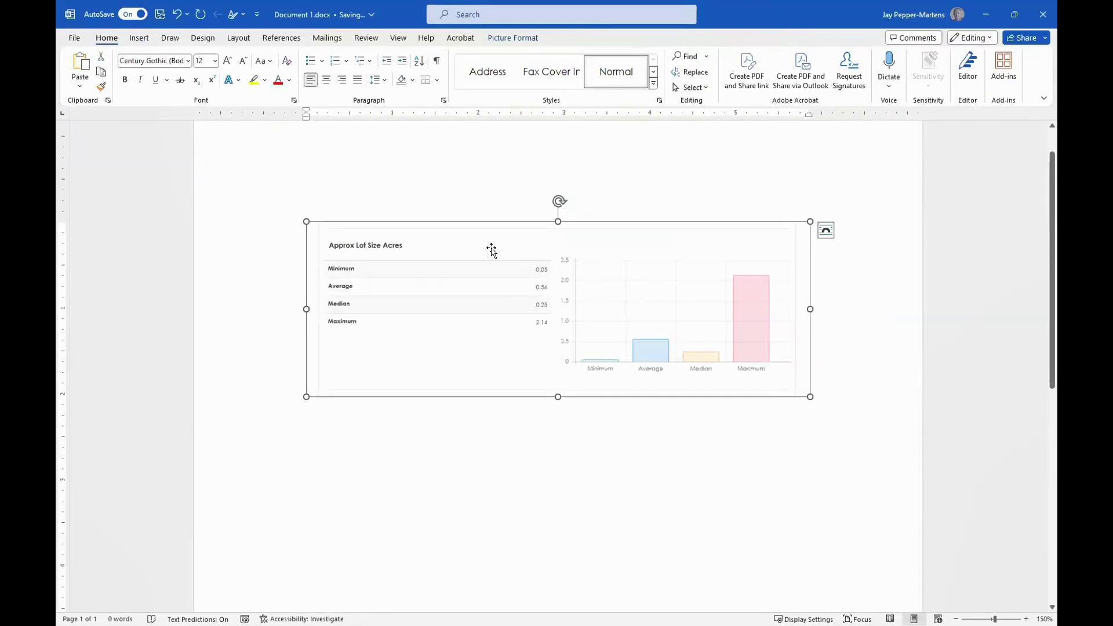
pyautogui.click(1044, 14)
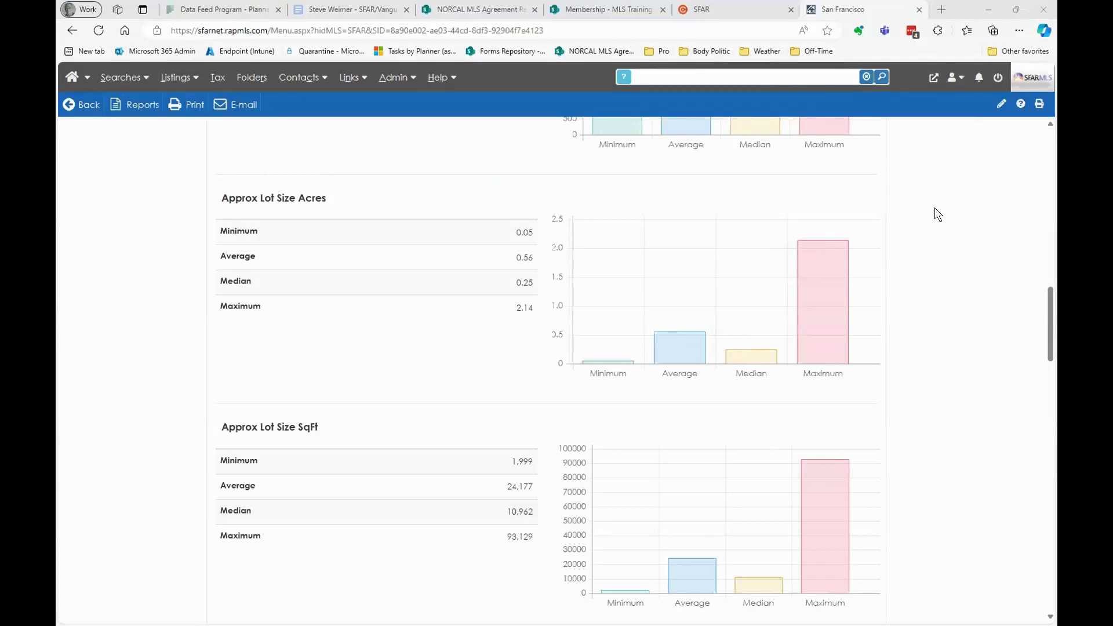
# Generate the Area Market Survey by Area report for the current condo listings
pyautogui.scroll(6, 932, 236)
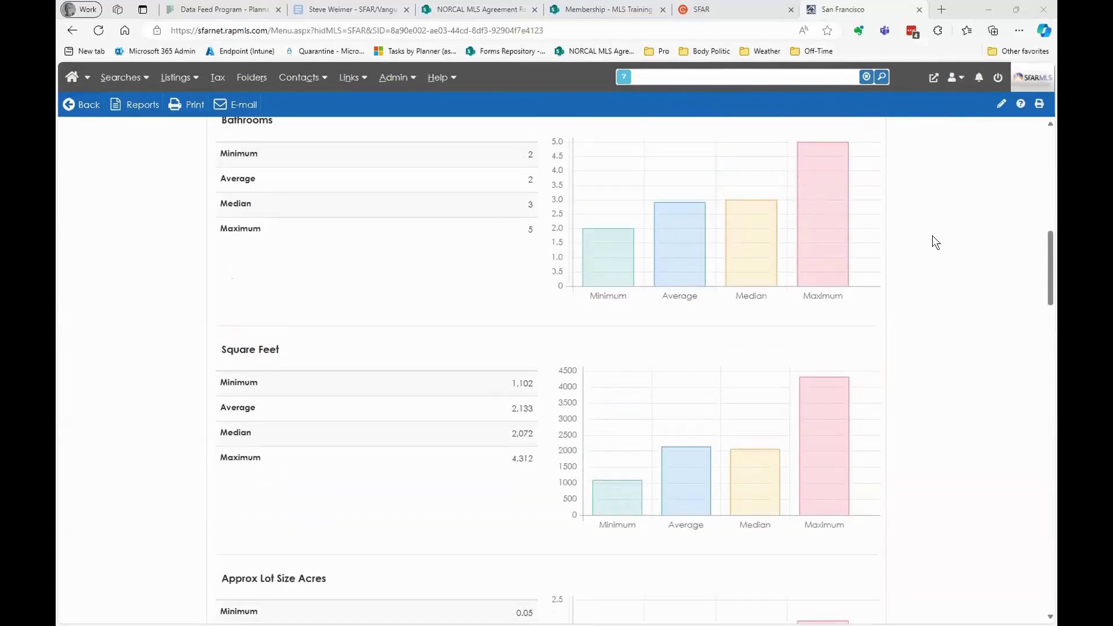
pyautogui.scroll(3, 932, 236)
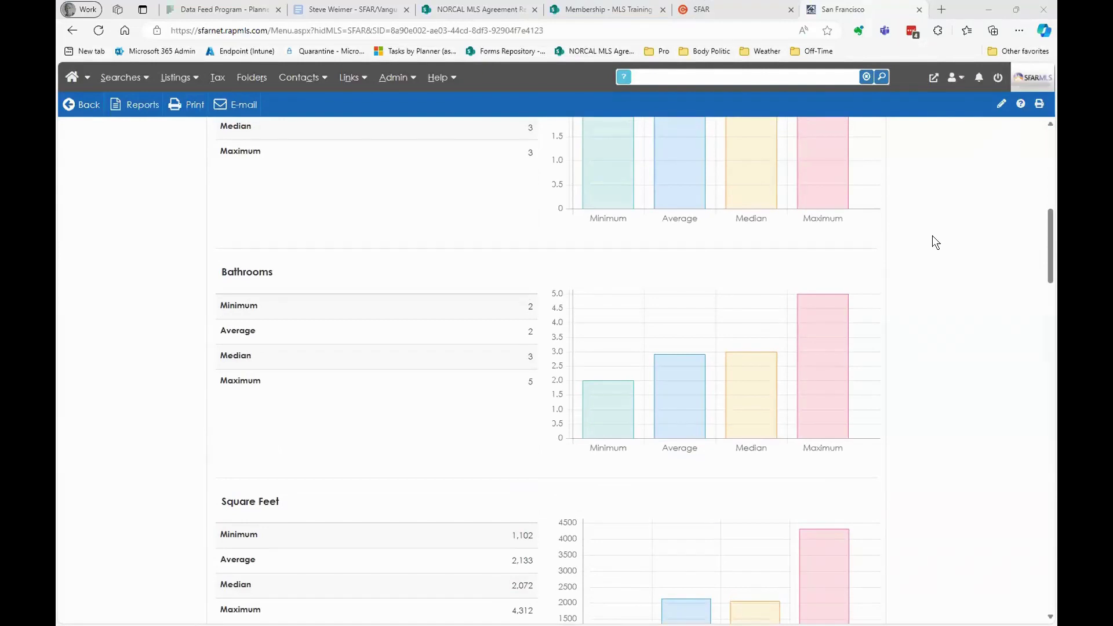
pyautogui.scroll(9, 932, 236)
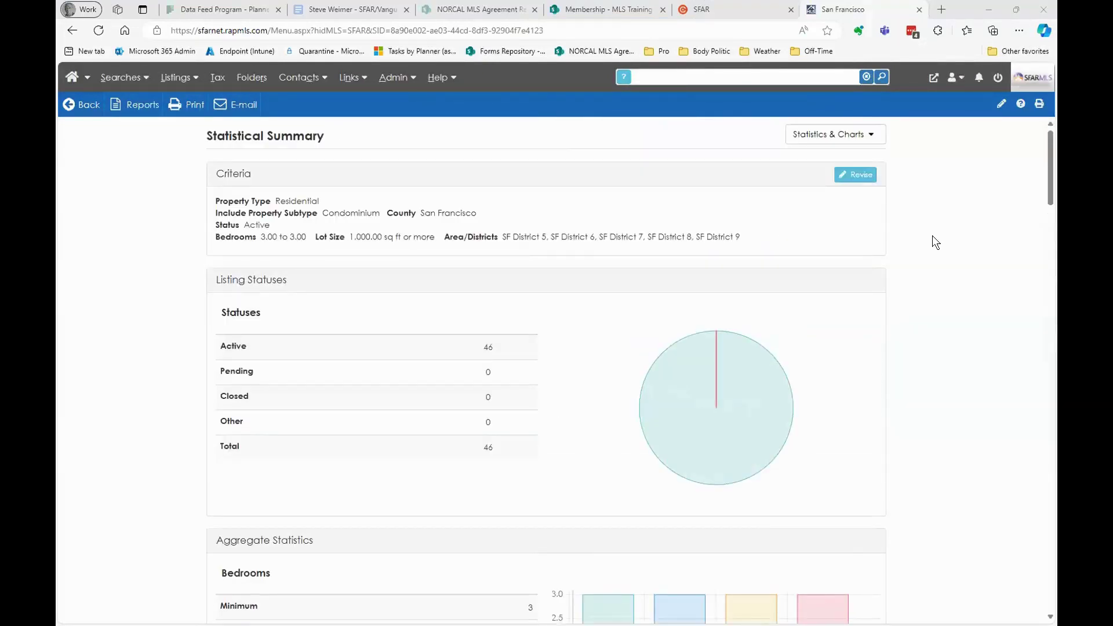
pyautogui.click(140, 108)
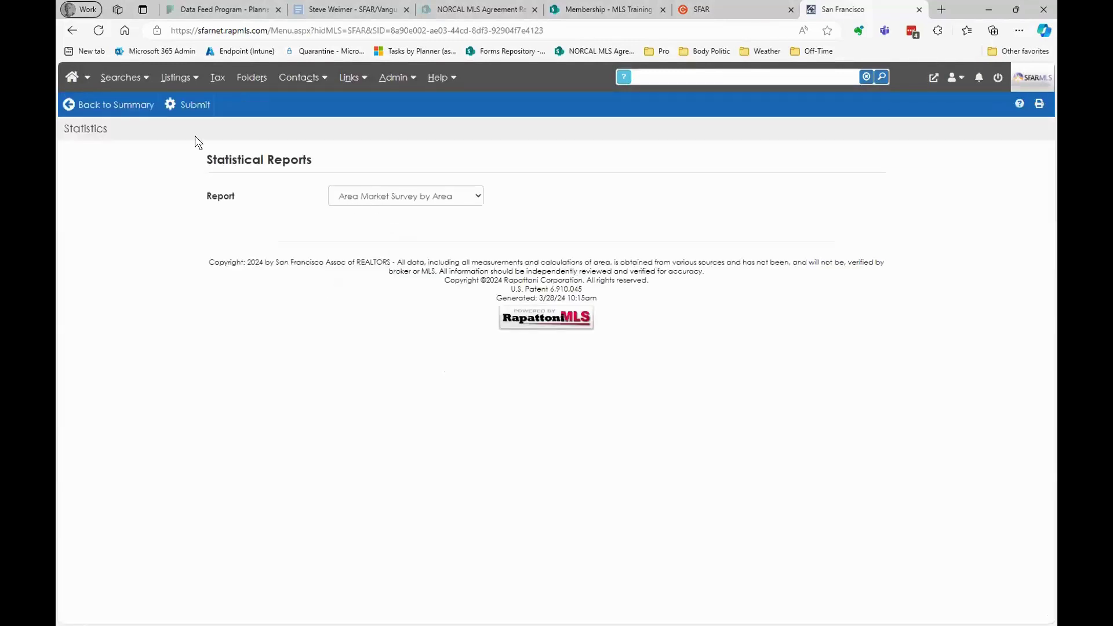
pyautogui.click(187, 107)
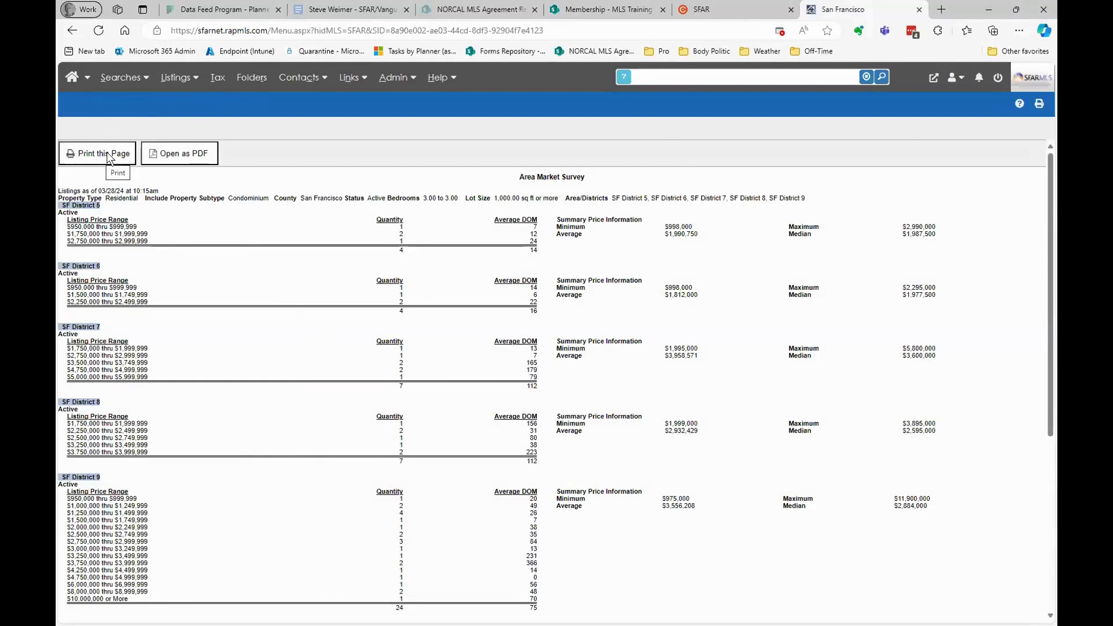
# Open the Area Market Survey as a PDF, always allowing this site's pop-ups and redirects
pyautogui.click(187, 153)
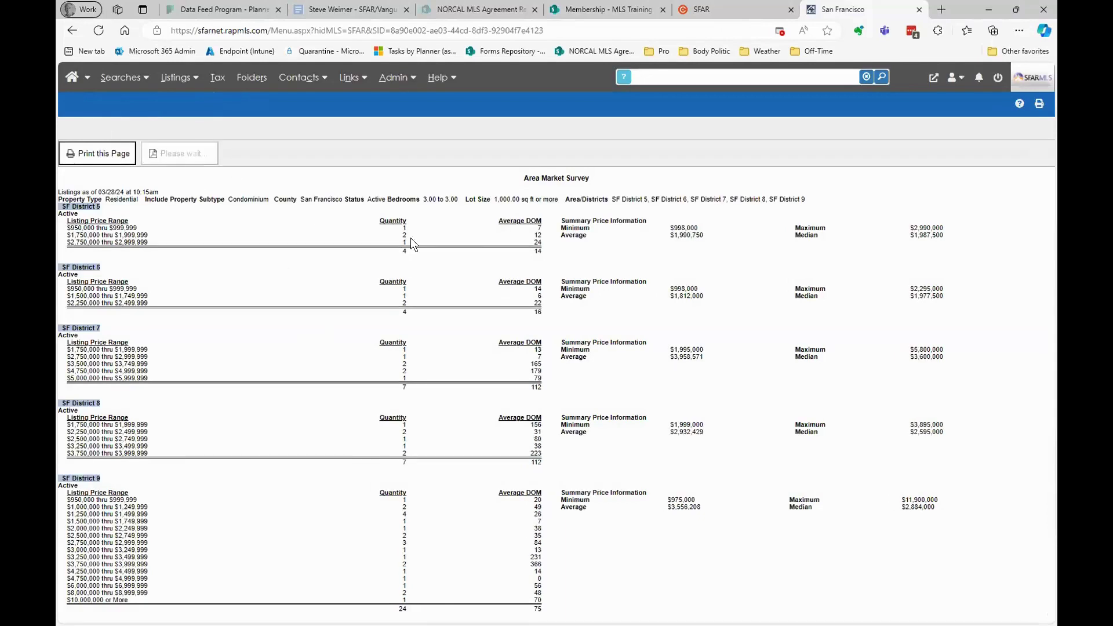
pyautogui.click(779, 31)
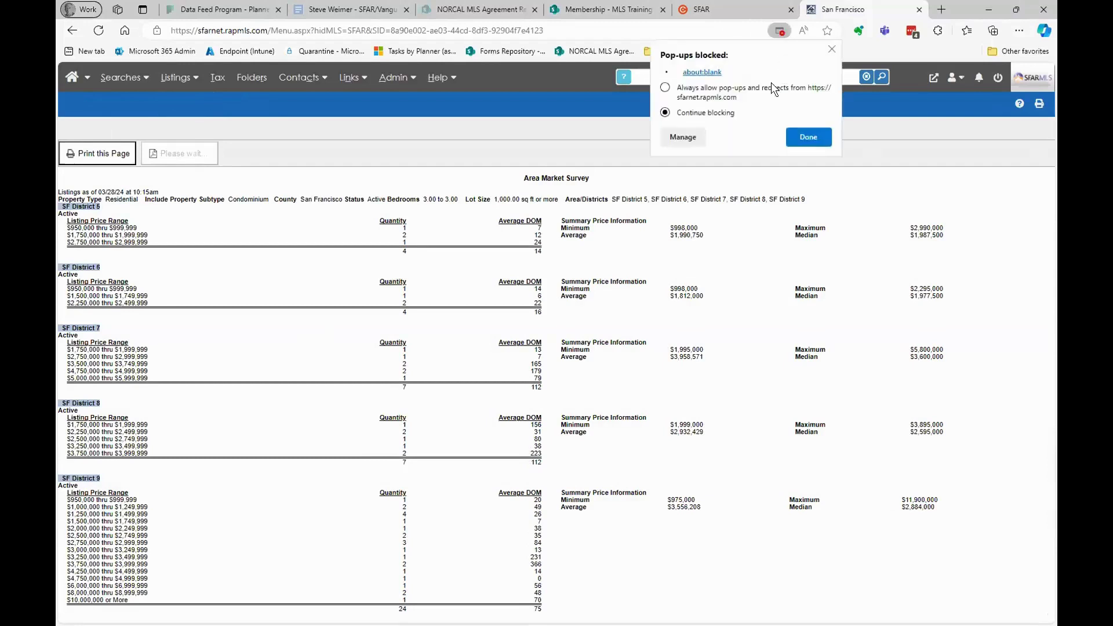
pyautogui.click(665, 86)
pyautogui.click(800, 137)
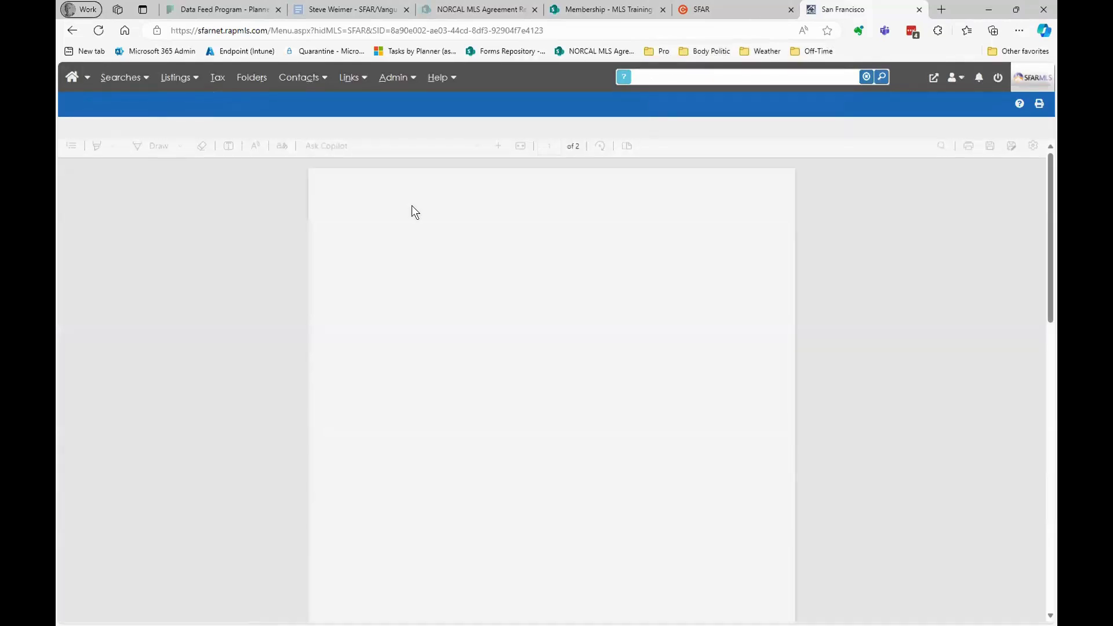
pyautogui.scroll(-8, 502, 331)
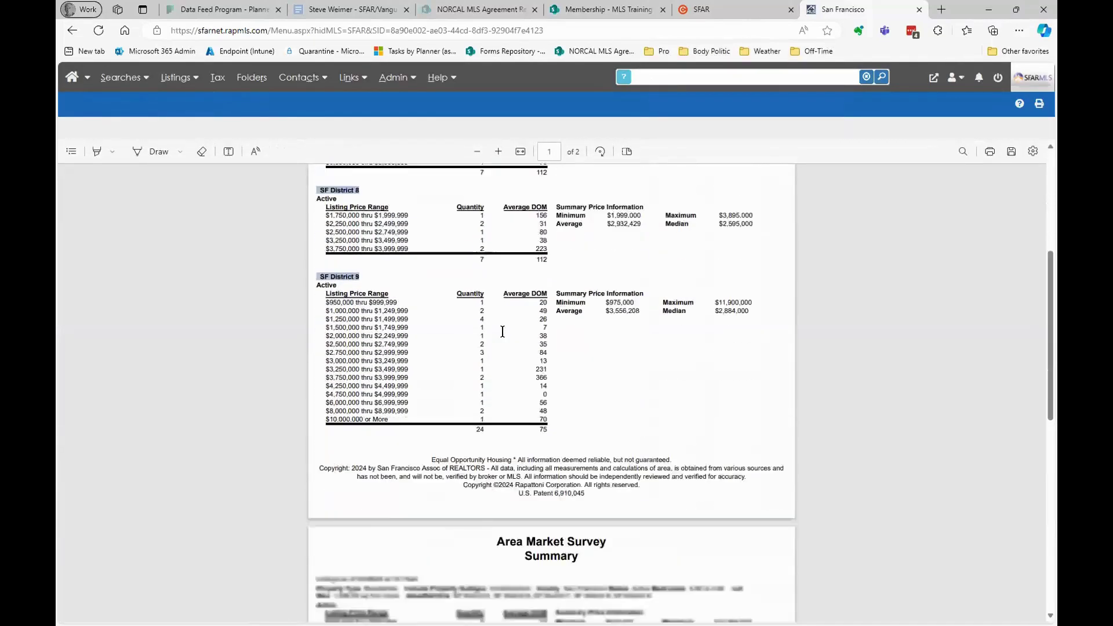
pyautogui.scroll(8, 502, 331)
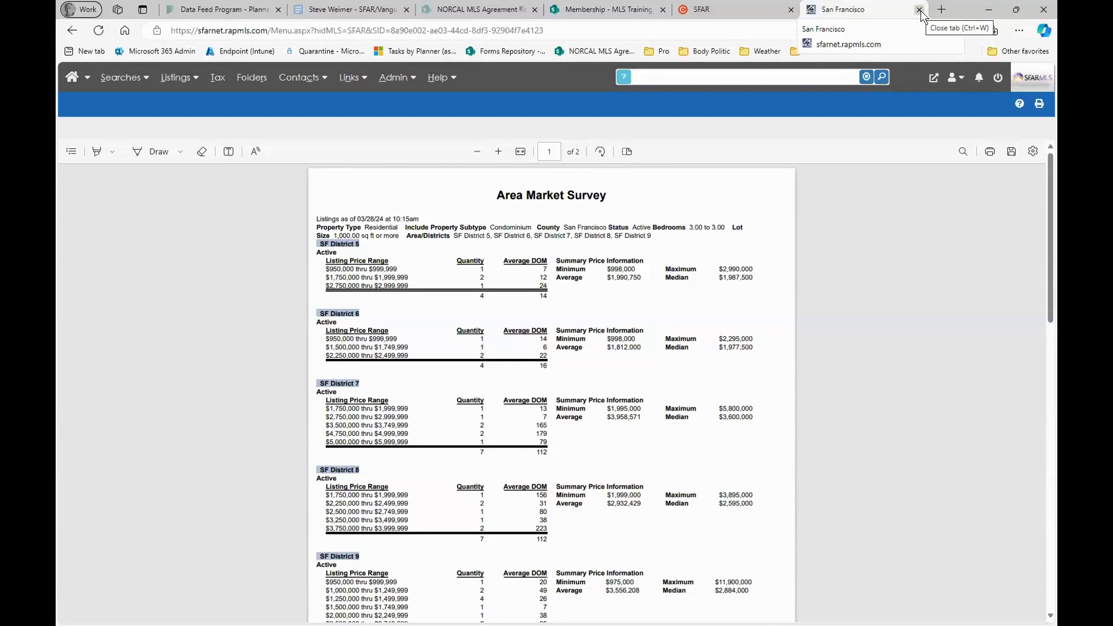
# Start a Standard search for San Francisco Residential, removing Residential Income and clearing the Active status
pyautogui.click(119, 84)
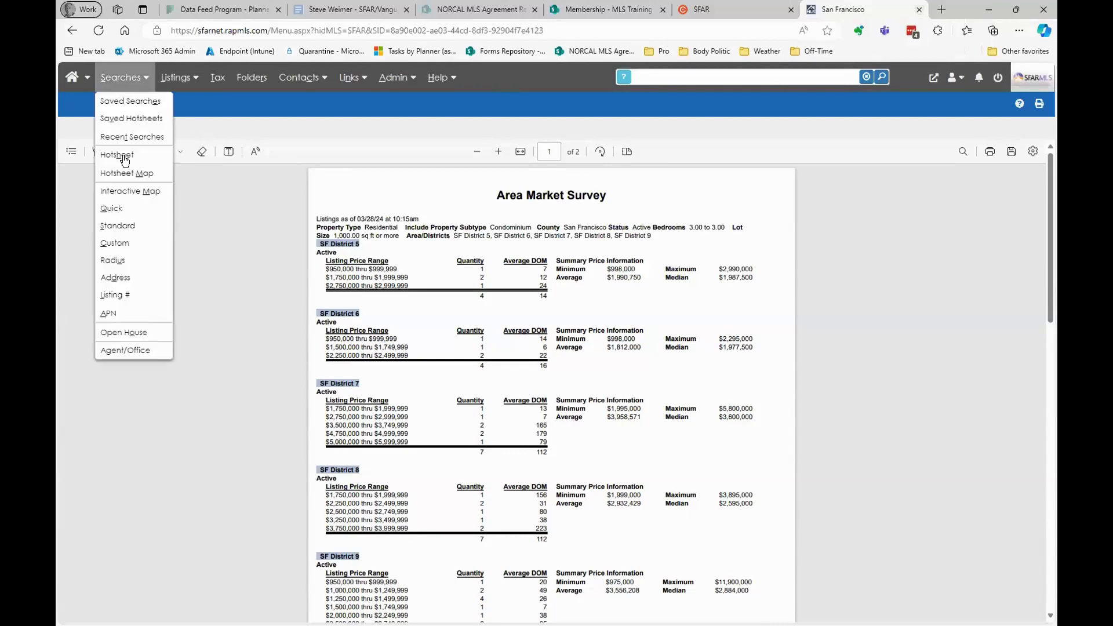
pyautogui.click(119, 225)
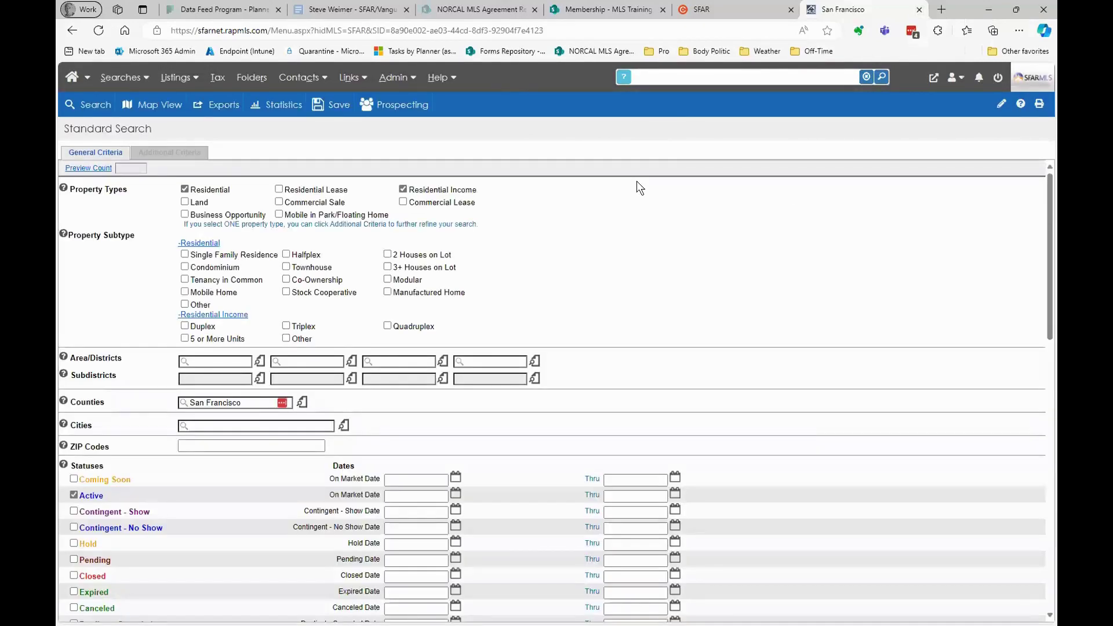
pyautogui.click(403, 189)
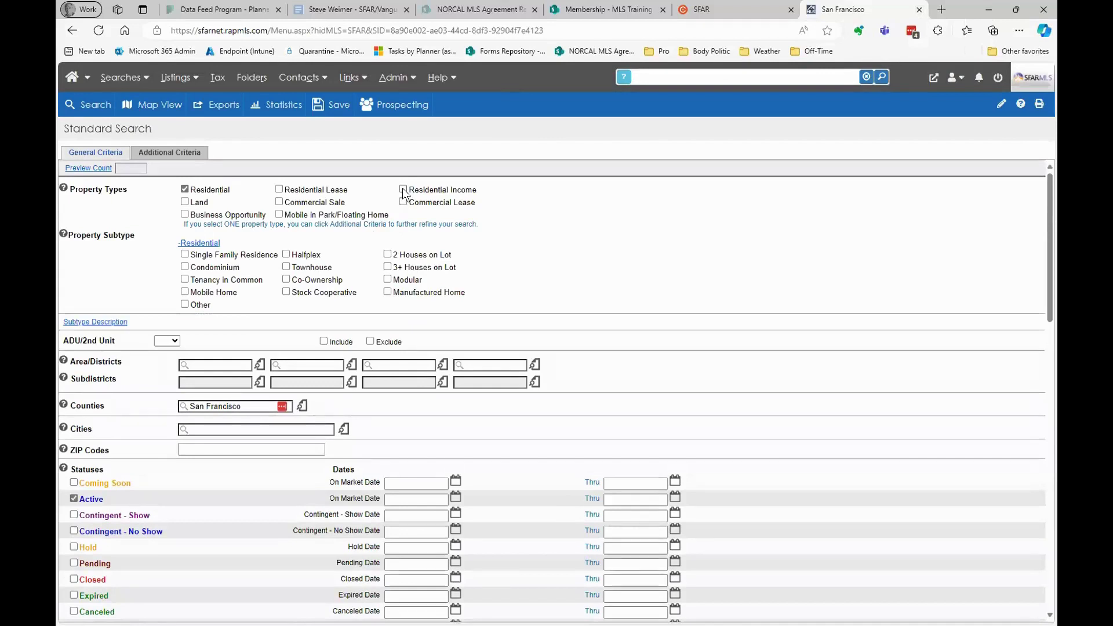
pyautogui.click(218, 368)
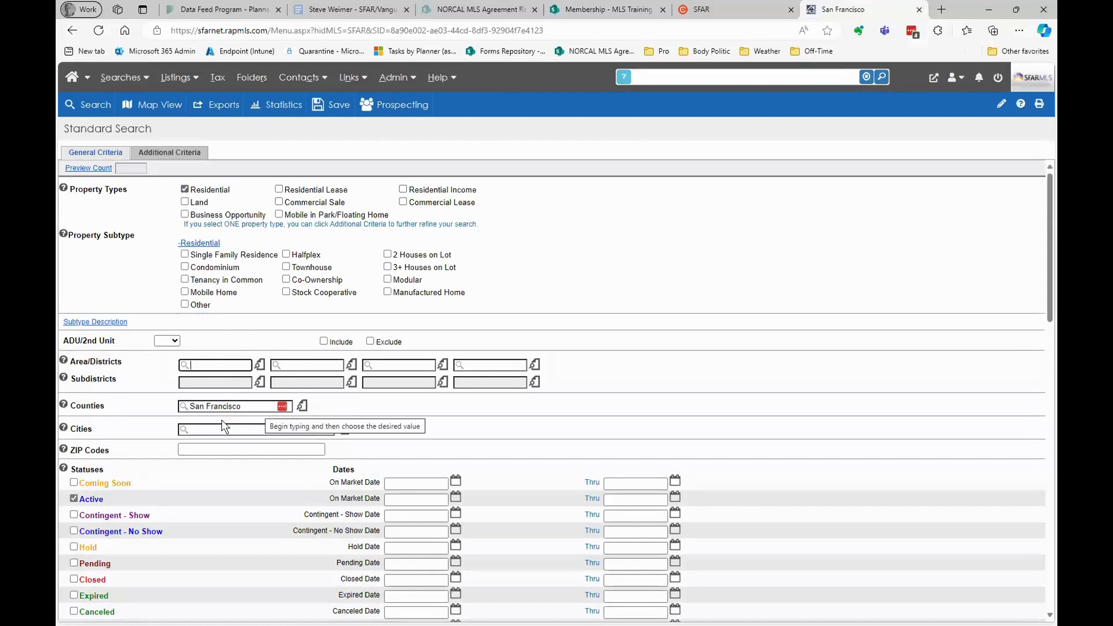
pyautogui.scroll(-3, 81, 498)
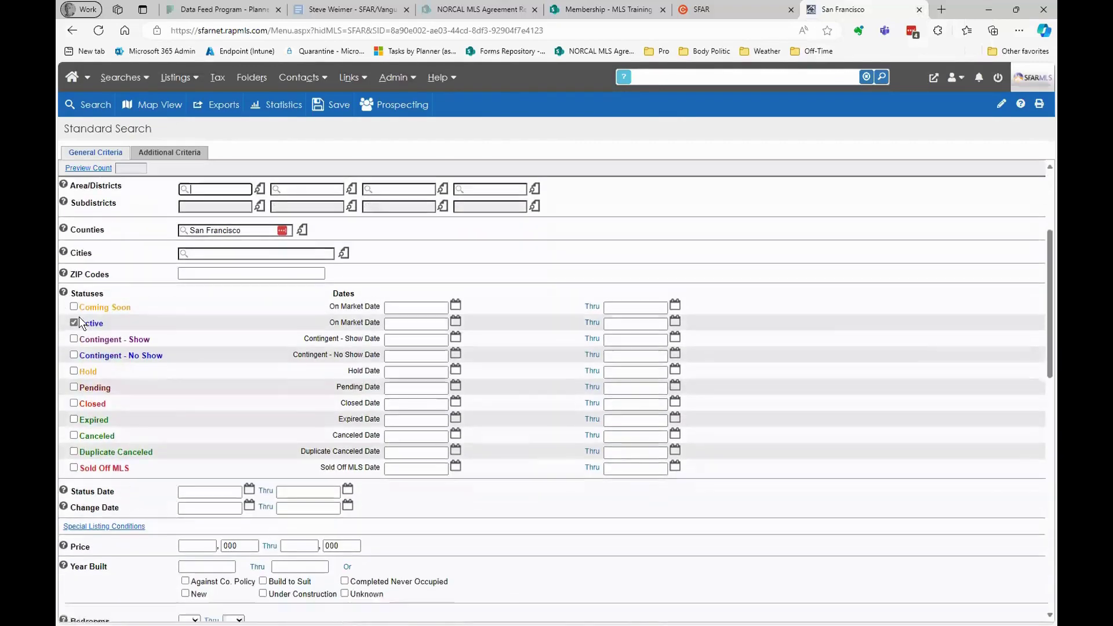
pyautogui.scroll(-1, 79, 316)
pyautogui.click(75, 292)
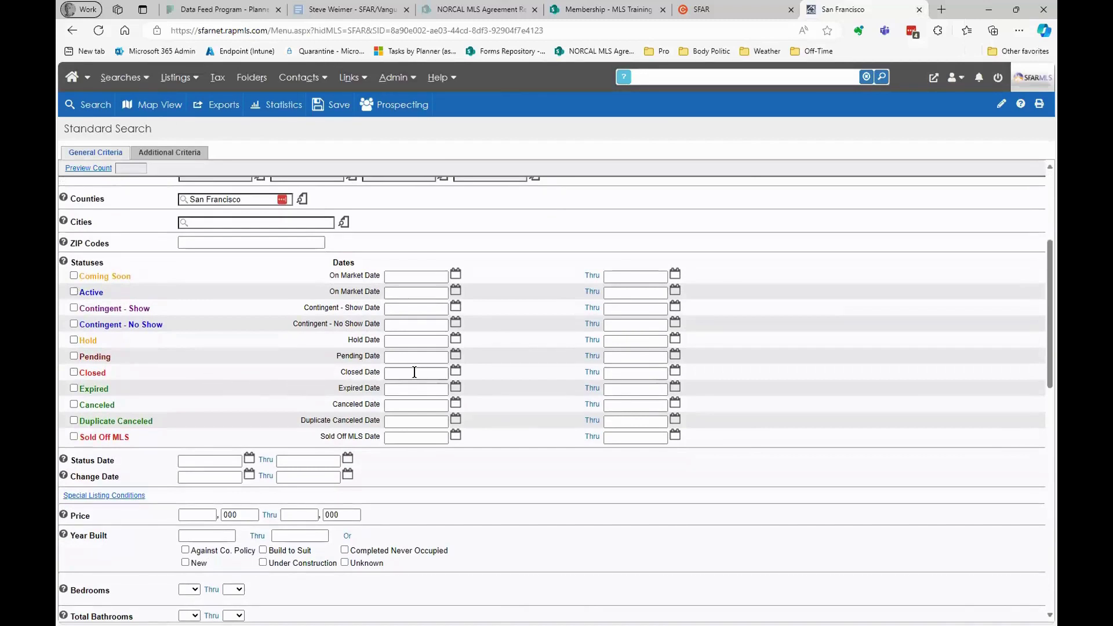
# Check Closed with Closed Date 03/10/20 through 12/31/22 and preview the count of 17382
pyautogui.click(74, 372)
pyautogui.press('Tab')
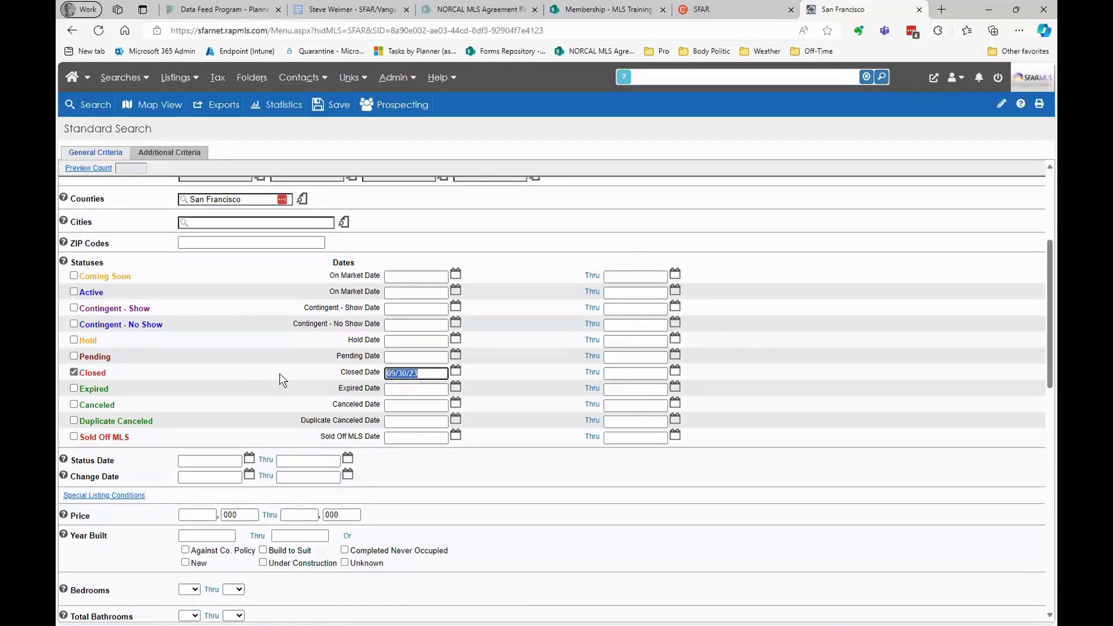
pyautogui.write('03/01/20')
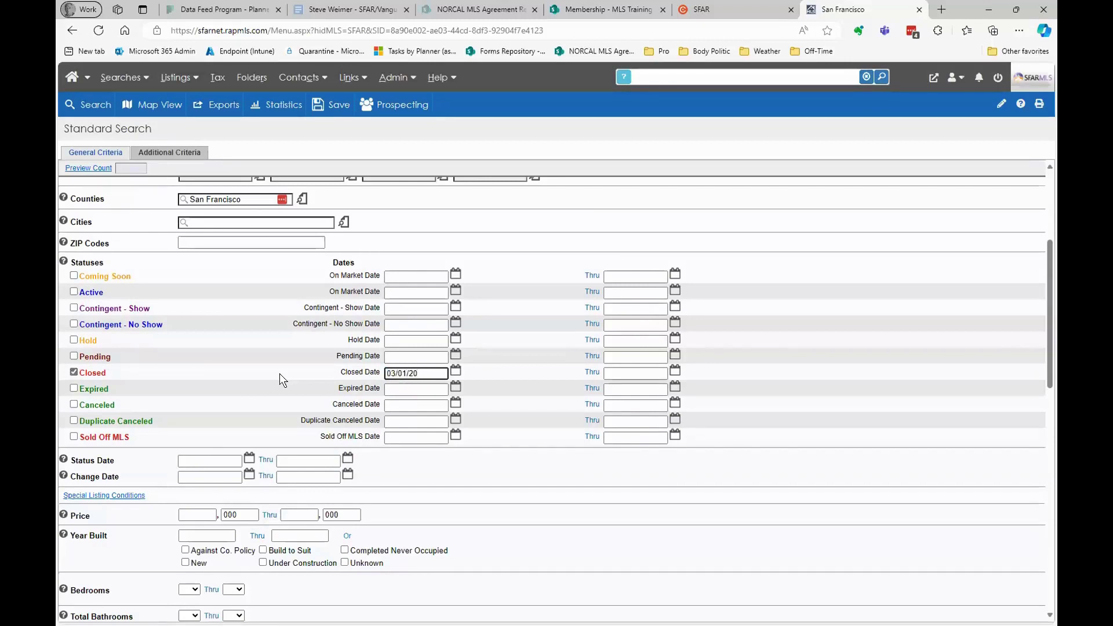
pyautogui.press('Left')
pyautogui.press('Left')
pyautogui.press('Left')
pyautogui.hotkey('shift', 'Left')
pyautogui.hotkey('shift', 'Left')
pyautogui.write('10')
pyautogui.press('Tab')
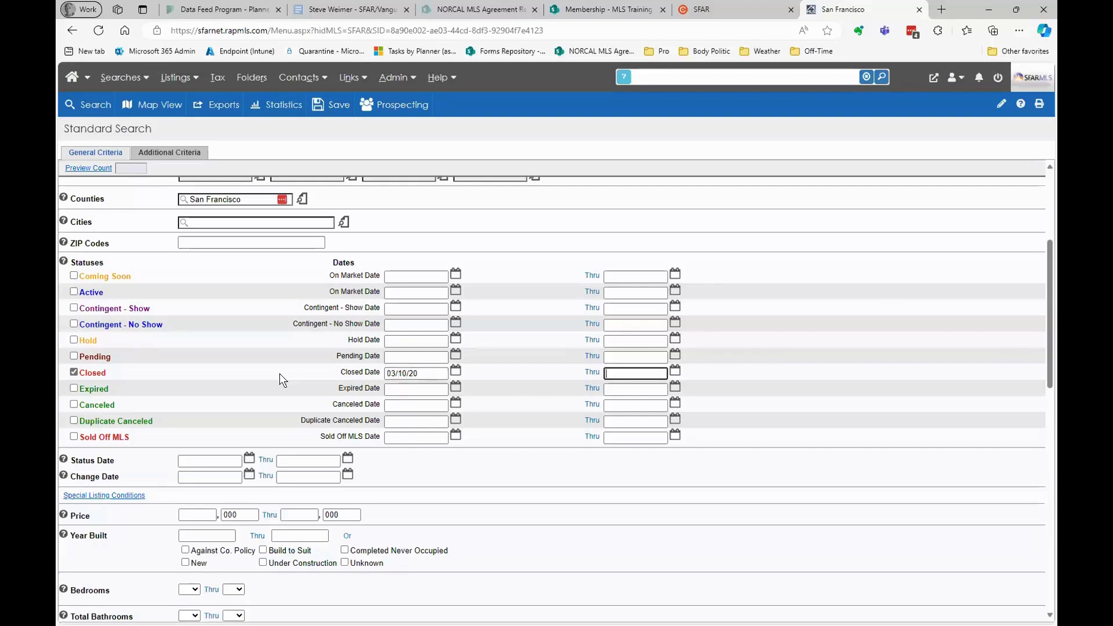
pyautogui.write('12/31/22')
pyautogui.click(99, 169)
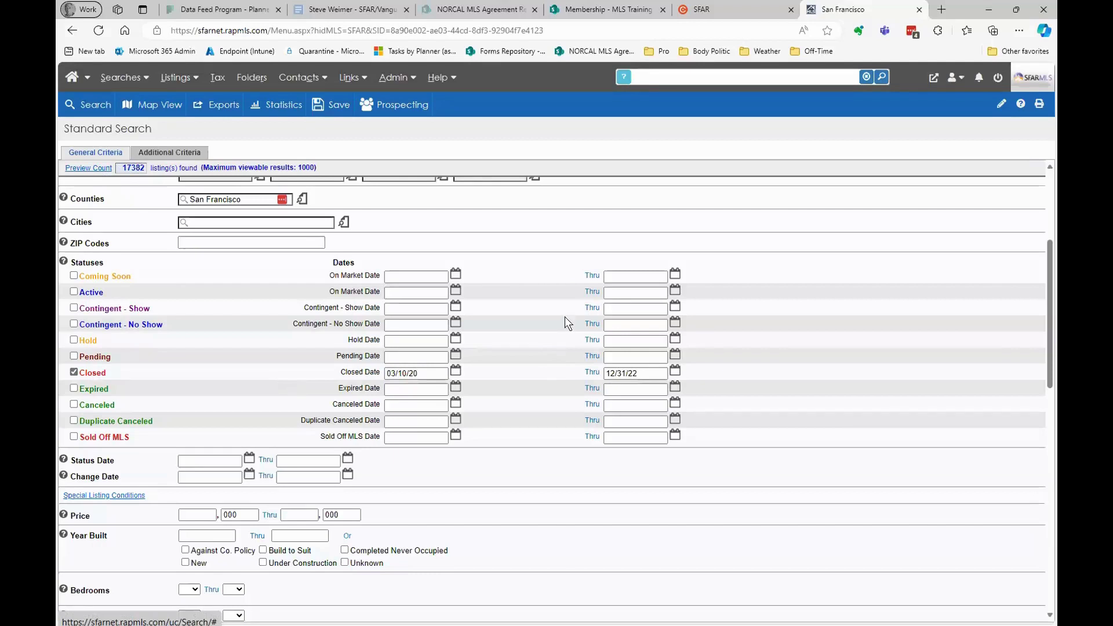
pyautogui.scroll(4, 273, 338)
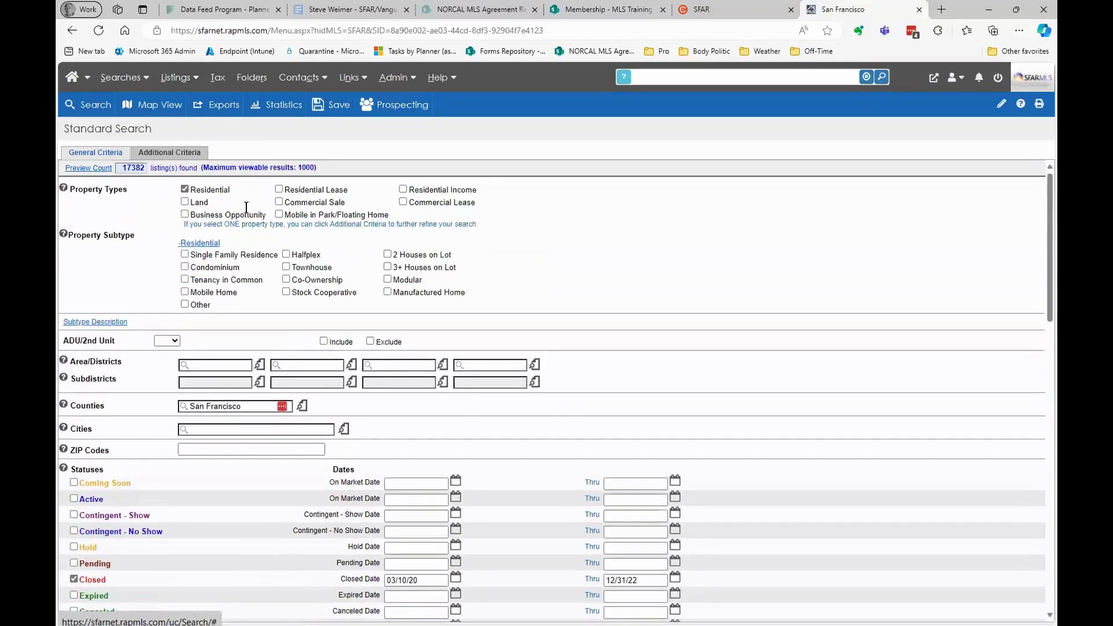
# Drop the Closed status, set Active On Market Date 03/10/20 through 07/01/20, and preview the count
pyautogui.scroll(-3, 223, 372)
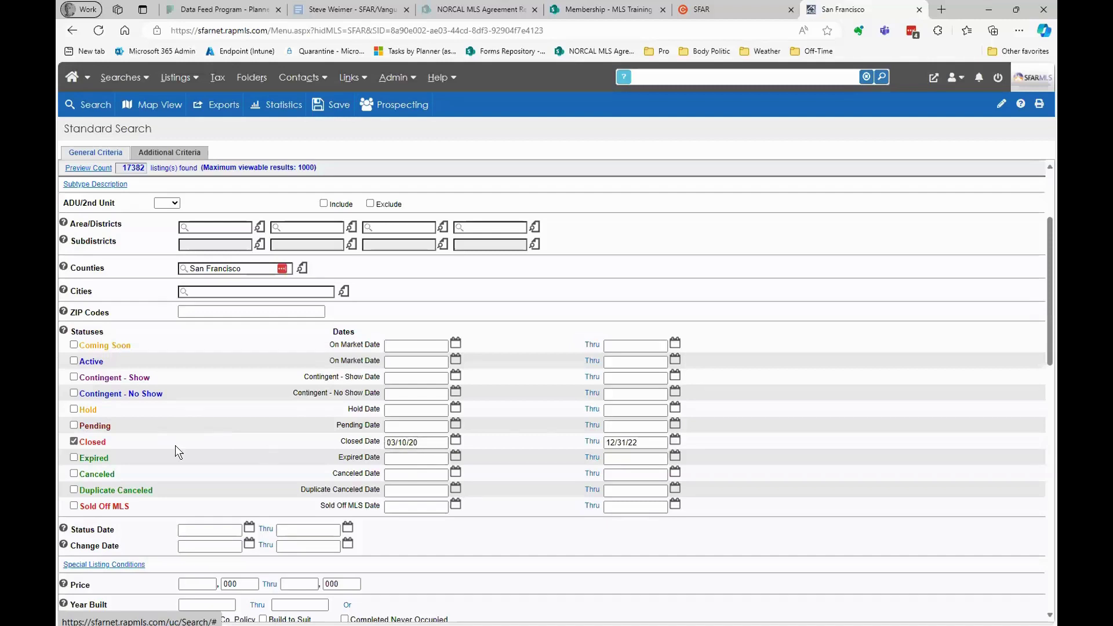
pyautogui.click(71, 441)
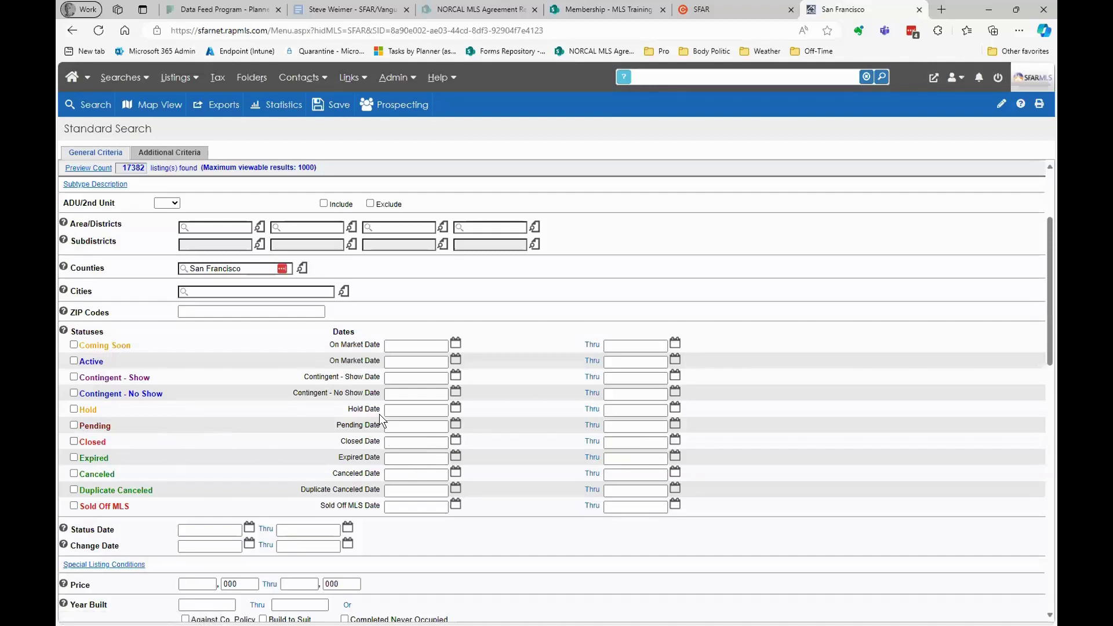
pyautogui.click(399, 362)
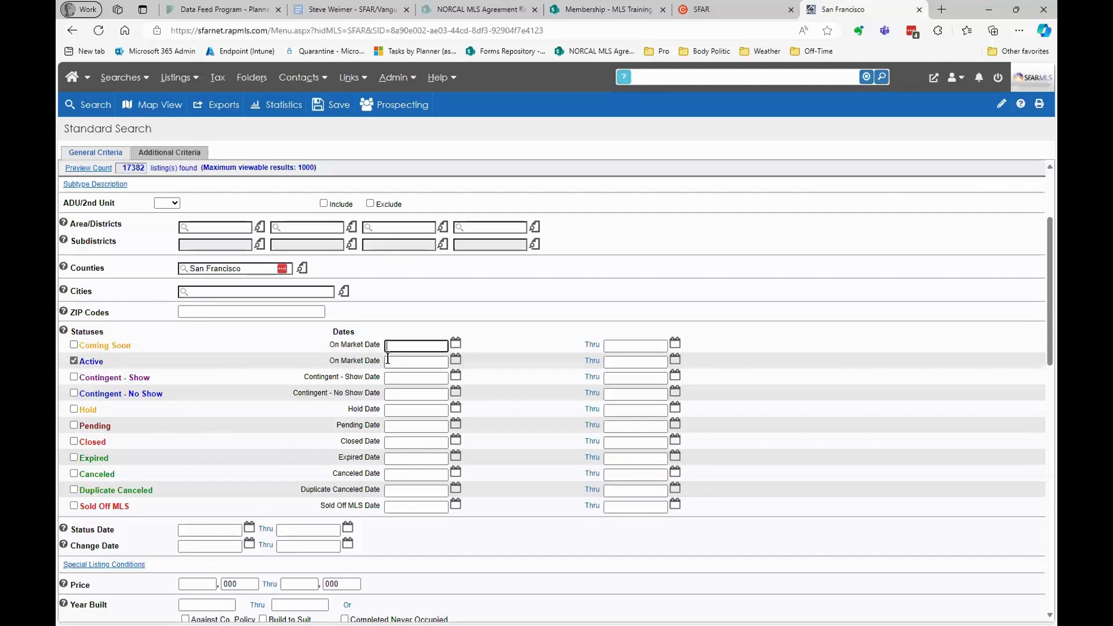
pyautogui.write('03')
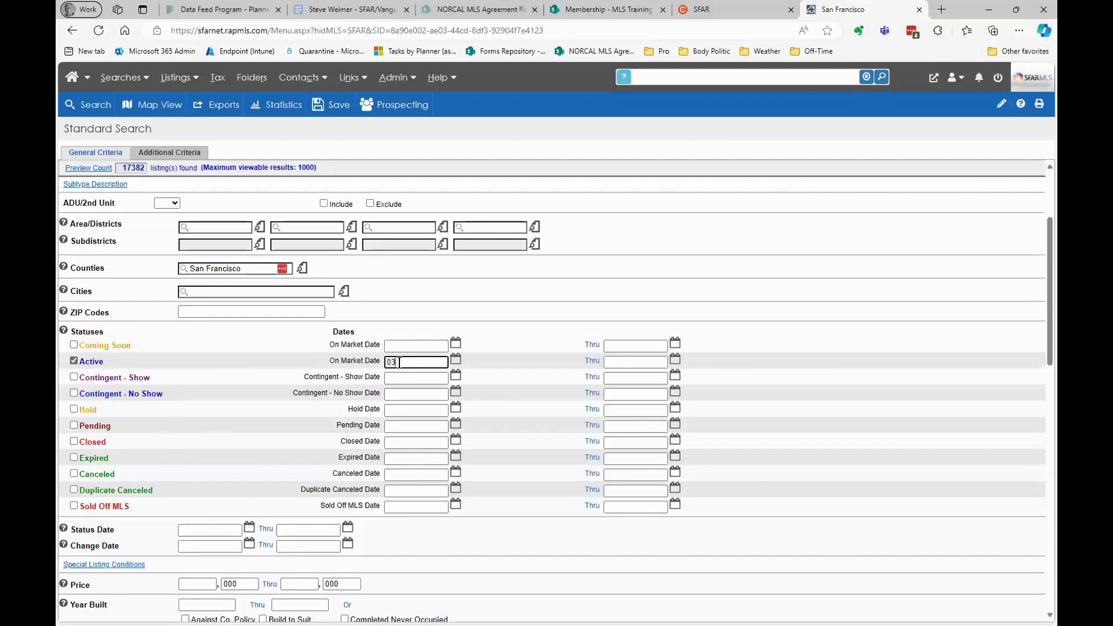
pyautogui.write('/10/20')
pyautogui.press('Tab')
pyautogui.write('0')
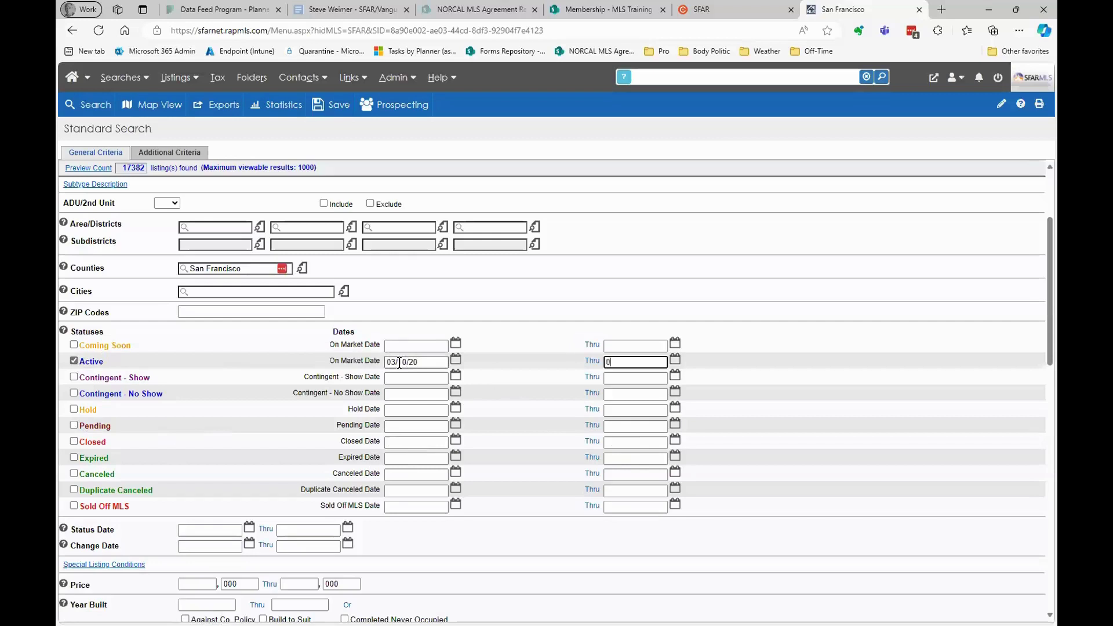
pyautogui.write('7/01/20')
pyautogui.click(88, 168)
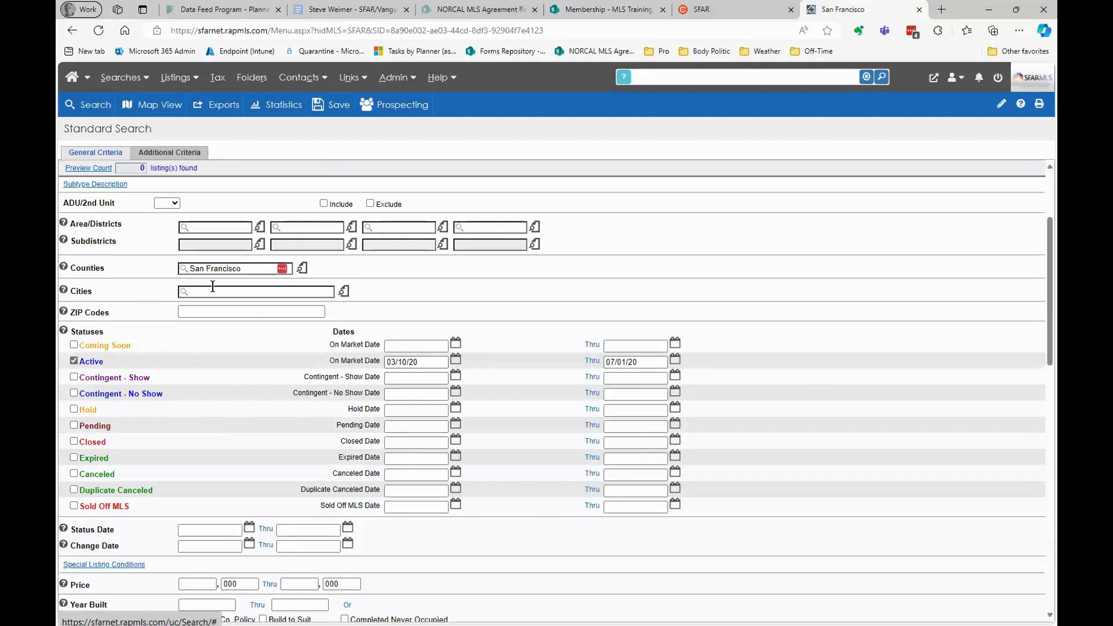
# Uncheck Active, re-enter On Market Date 03/10/20–07/01/20, and preview the 2310-listing count
pyautogui.click(73, 360)
pyautogui.click(386, 361)
pyautogui.write('03/10/20')
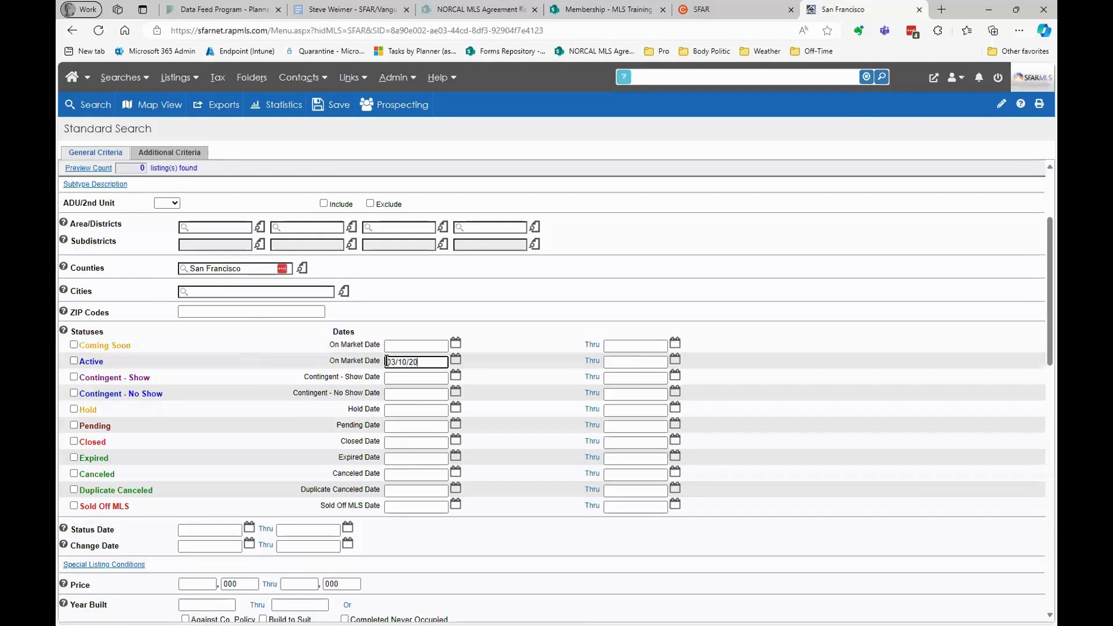
pyautogui.press('Tab')
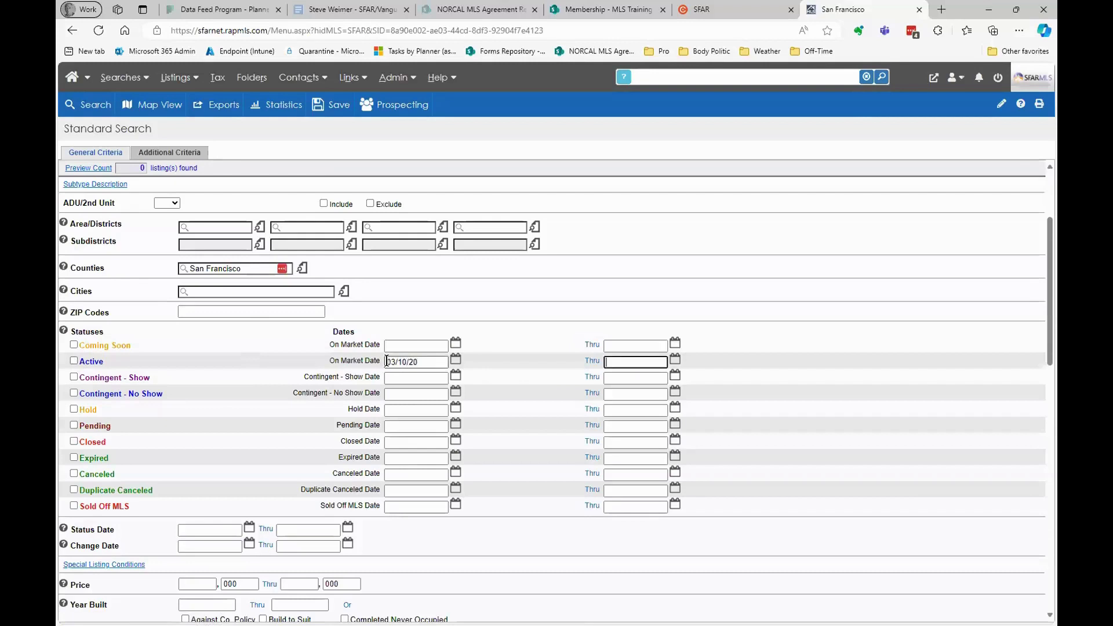
pyautogui.write('07/01/20')
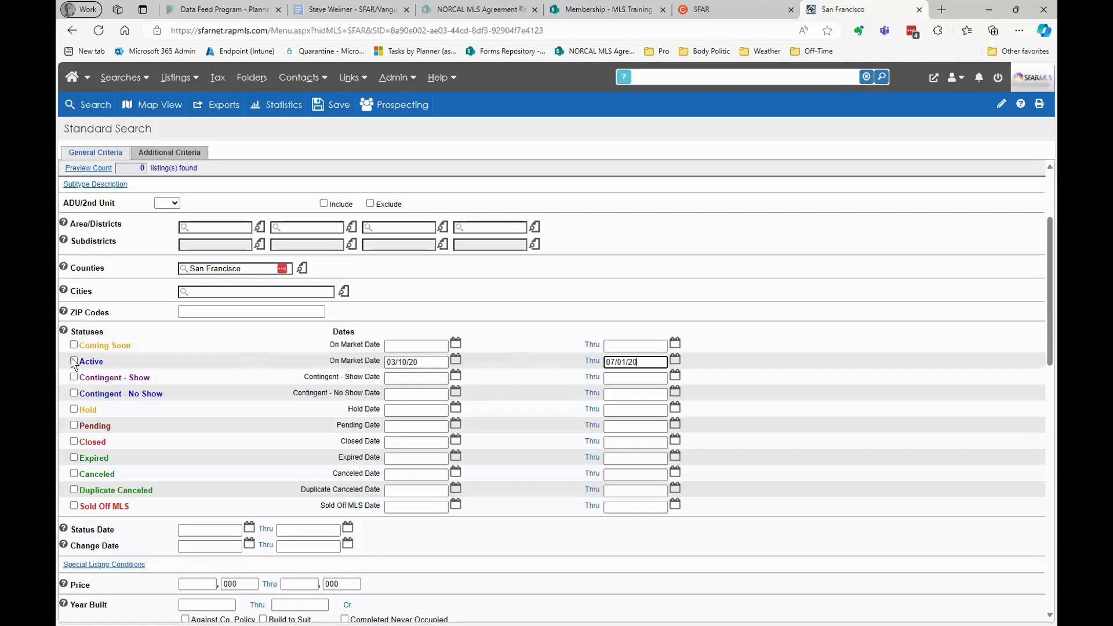
pyautogui.click(93, 169)
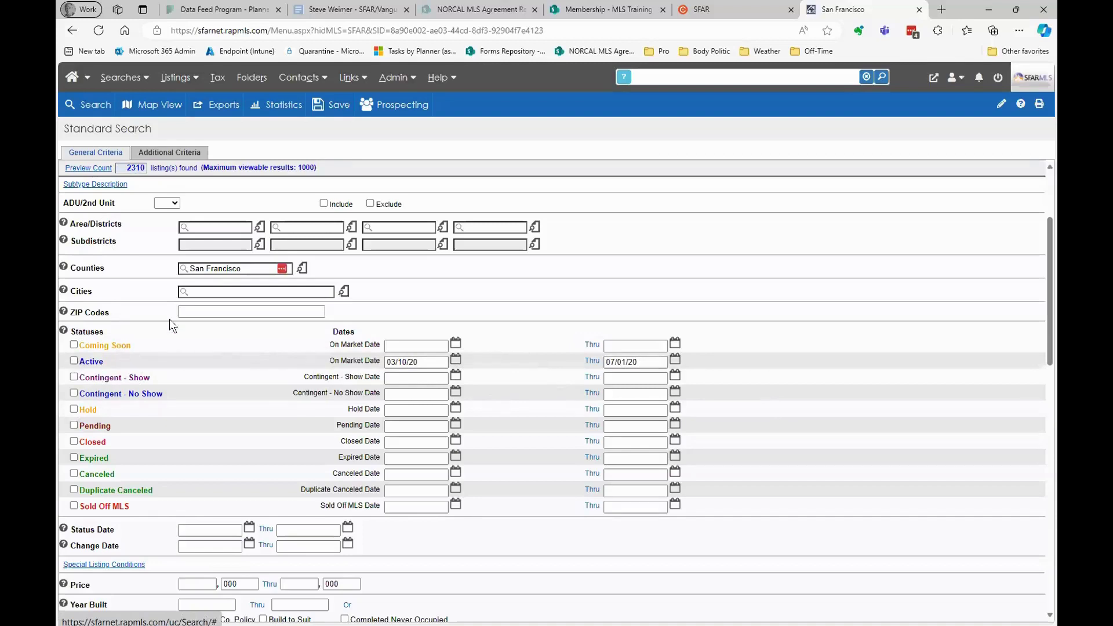
# Enter district 3 as the Area/Districts value and preview the count of 63 listings
pyautogui.click(222, 225)
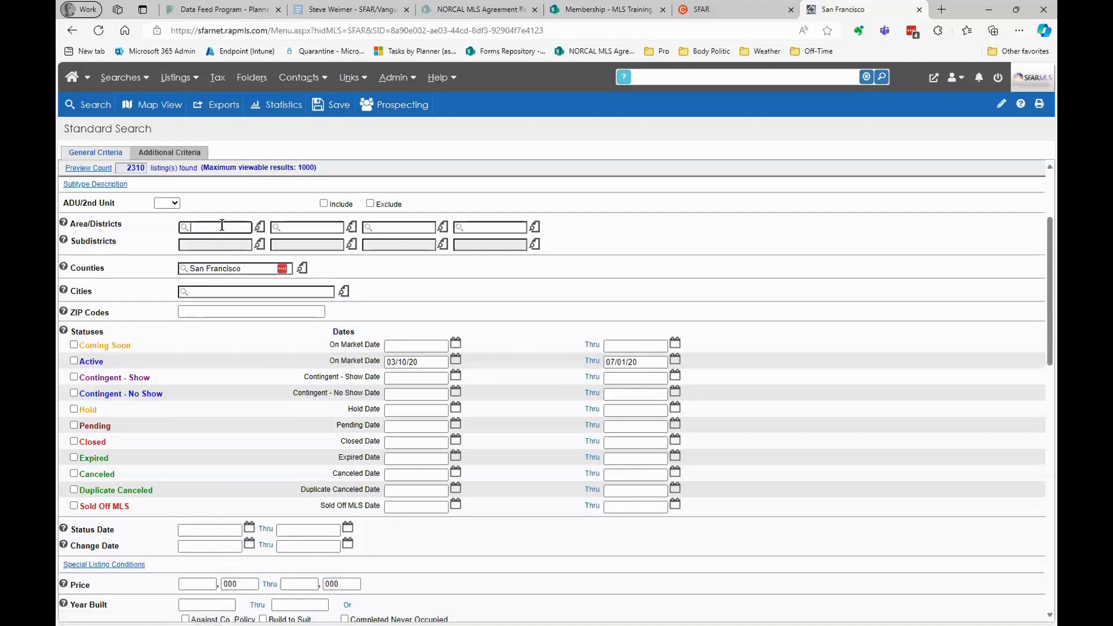
pyautogui.write('3')
pyautogui.press('Tab')
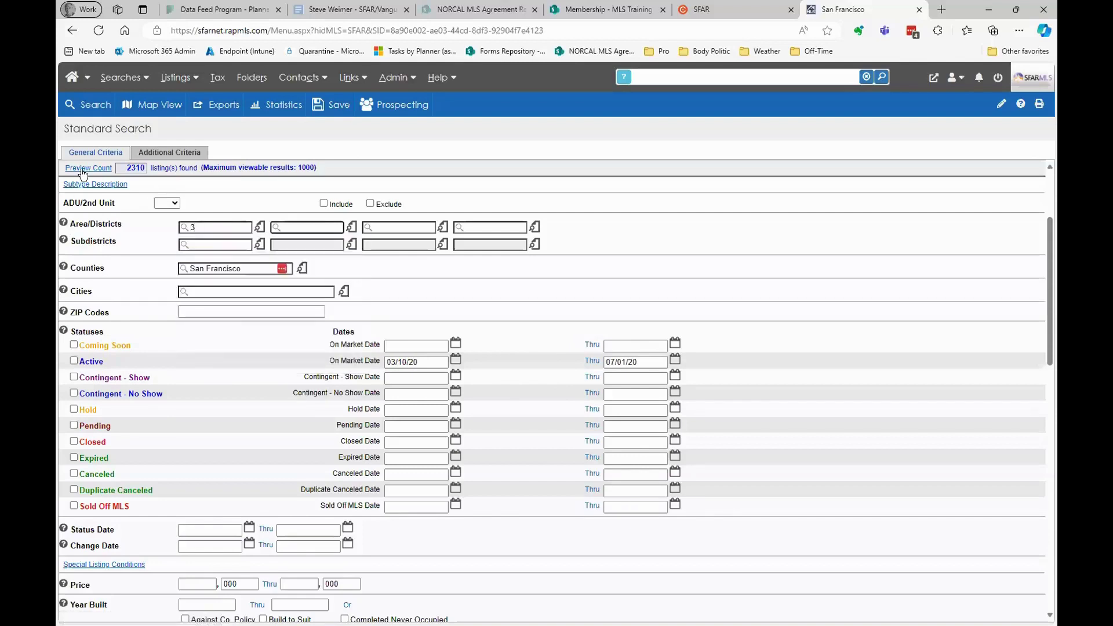
pyautogui.click(83, 169)
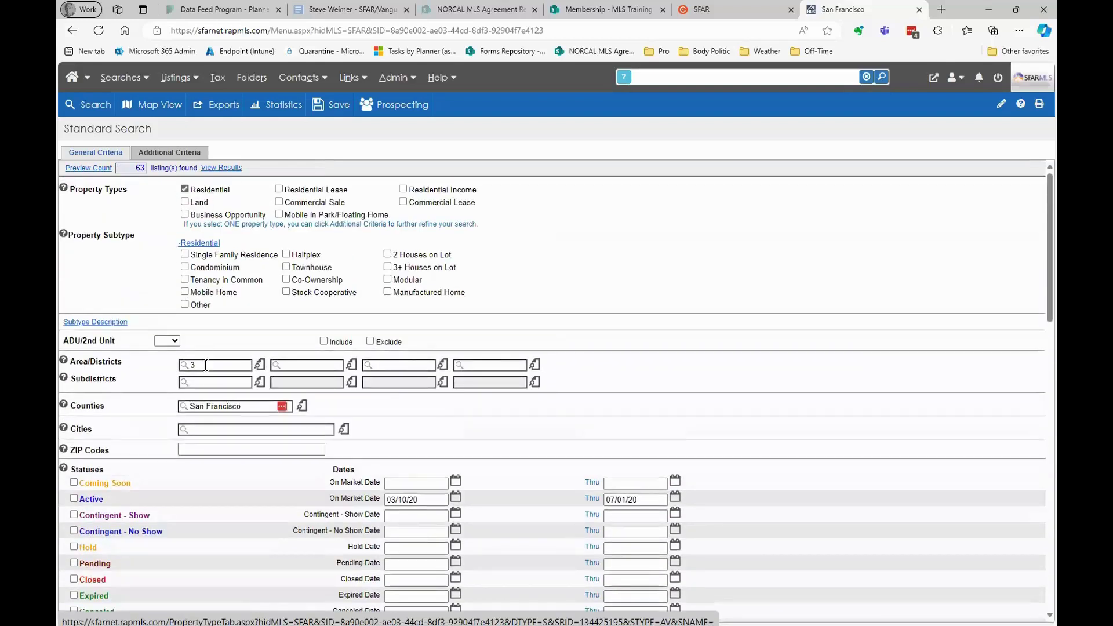
pyautogui.scroll(-2, 206, 366)
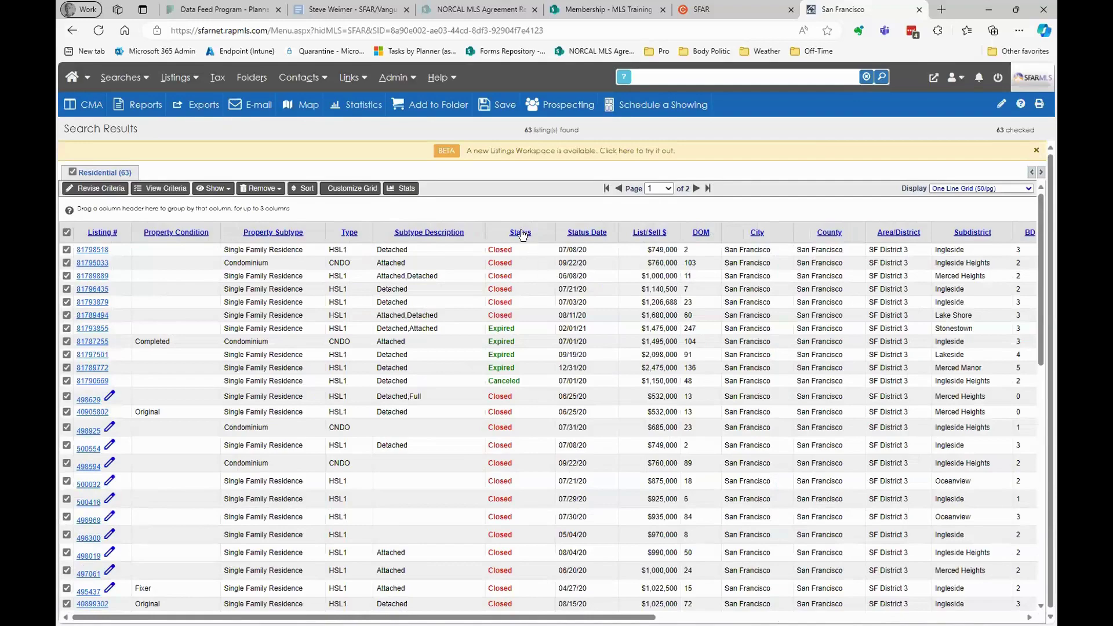
# Scroll through the 63-listing District 3 results grid and back to the top
pyautogui.scroll(-6, 522, 337)
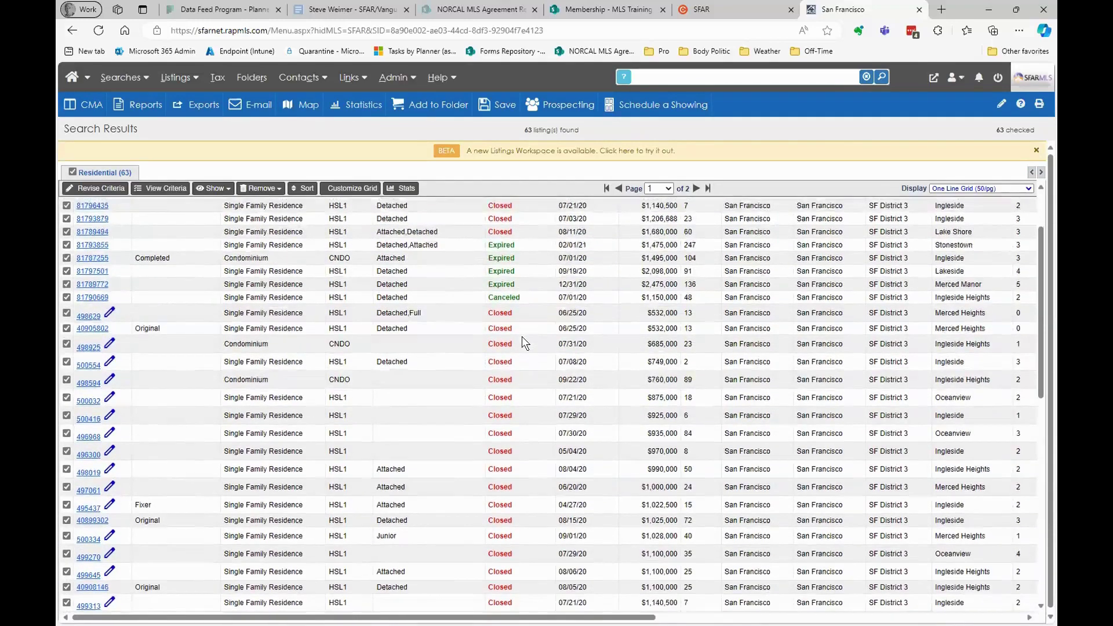
pyautogui.scroll(-5, 520, 335)
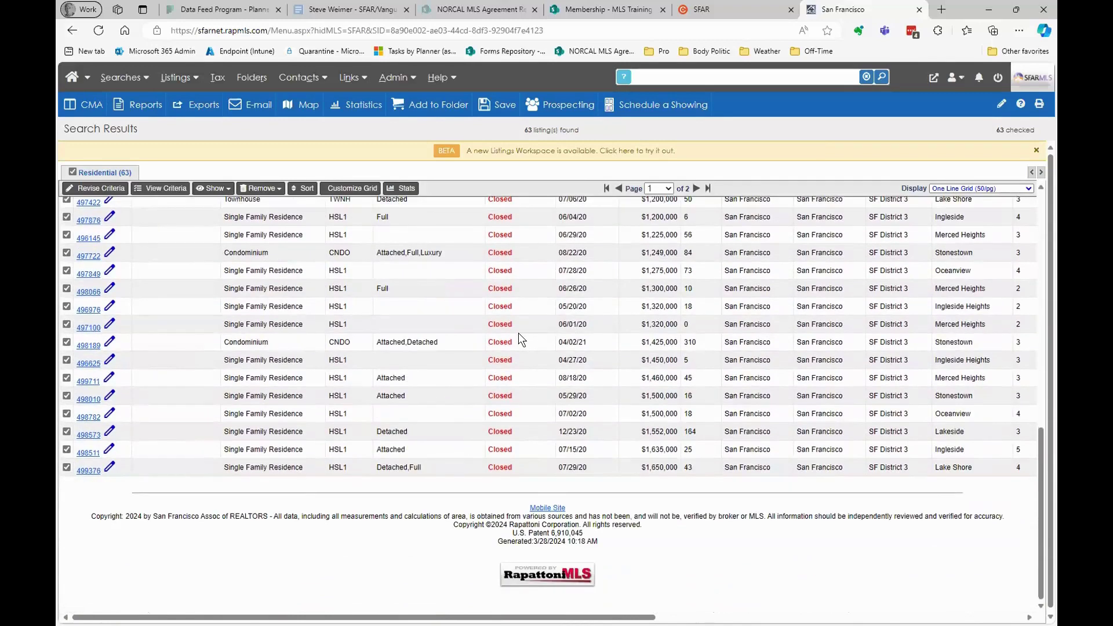
pyautogui.scroll(11, 518, 334)
pyautogui.scroll(1, 518, 334)
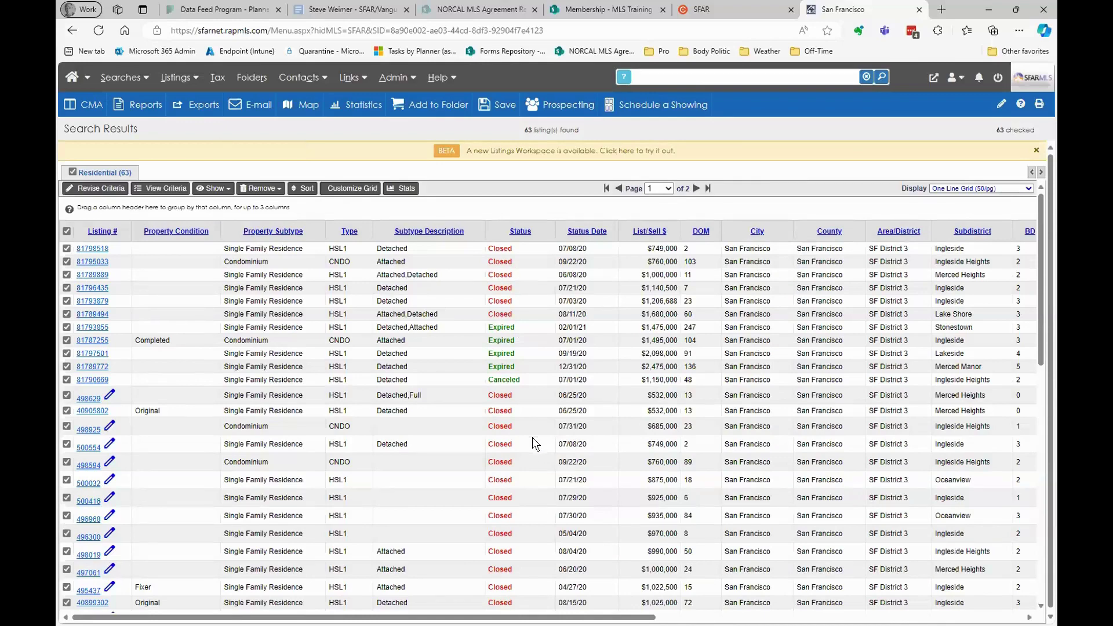
pyautogui.scroll(-5, 533, 438)
pyautogui.scroll(5, 528, 444)
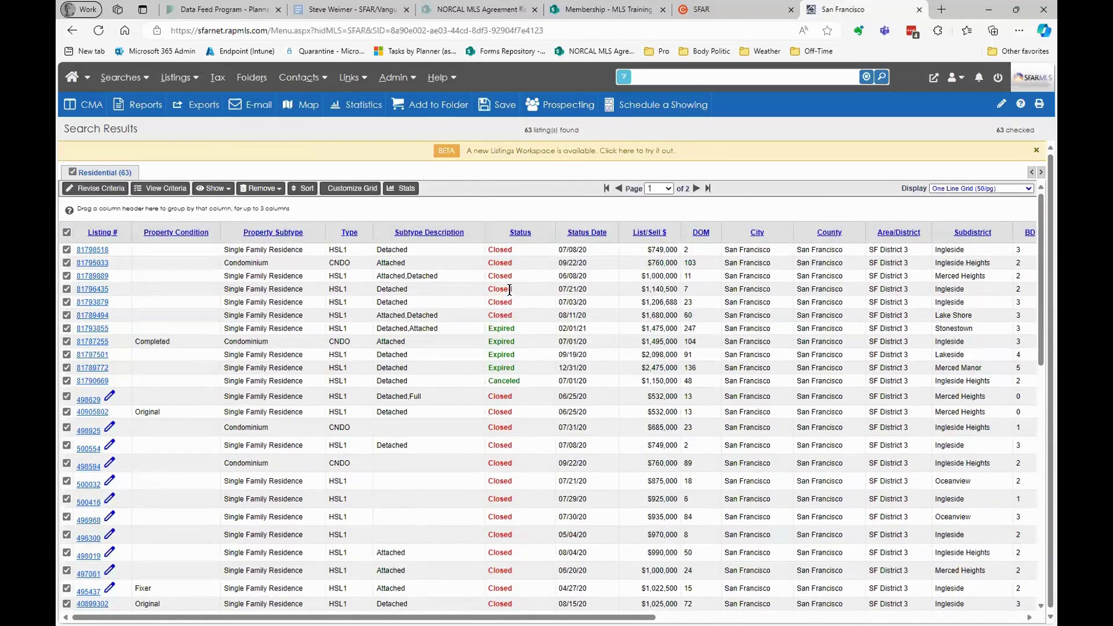
# Revise the criteria, copying the on-market start date 03/10/20 into the Closed Date start field
pyautogui.click(115, 192)
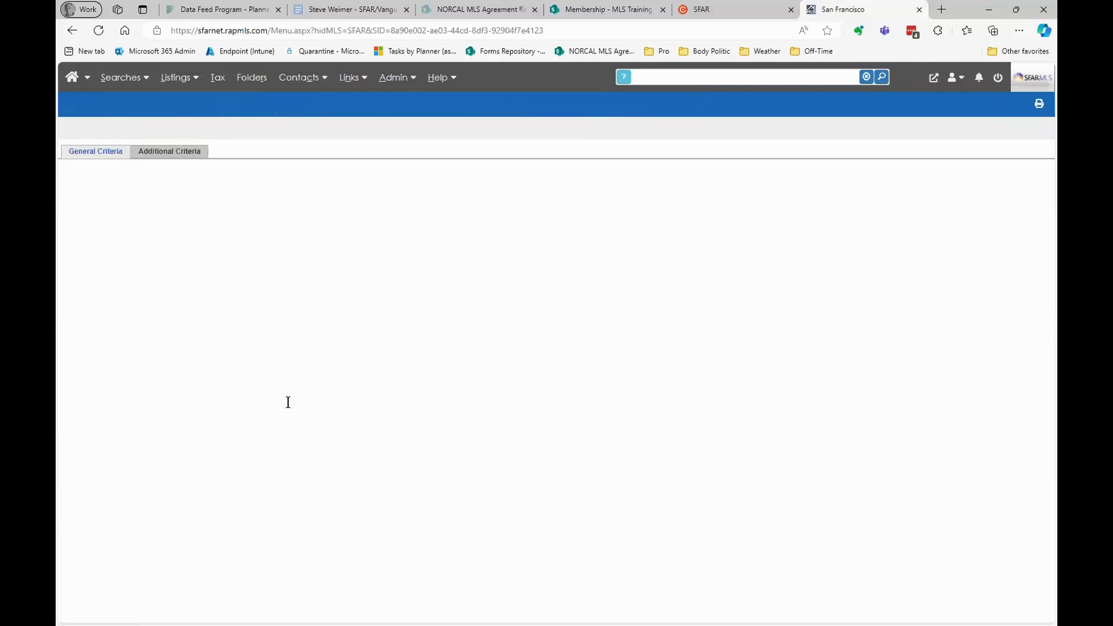
pyautogui.scroll(-2, 343, 402)
pyautogui.scroll(-1, 344, 402)
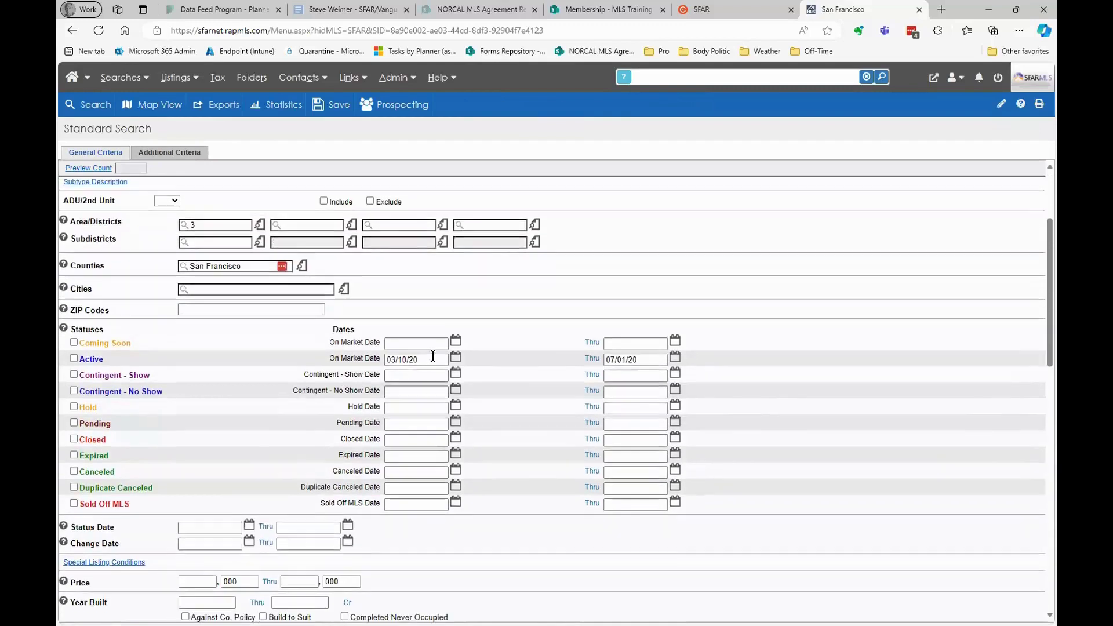
pyautogui.moveTo(420, 357); pyautogui.dragTo(356, 358)
pyautogui.hotkey('ctrl', 'c')
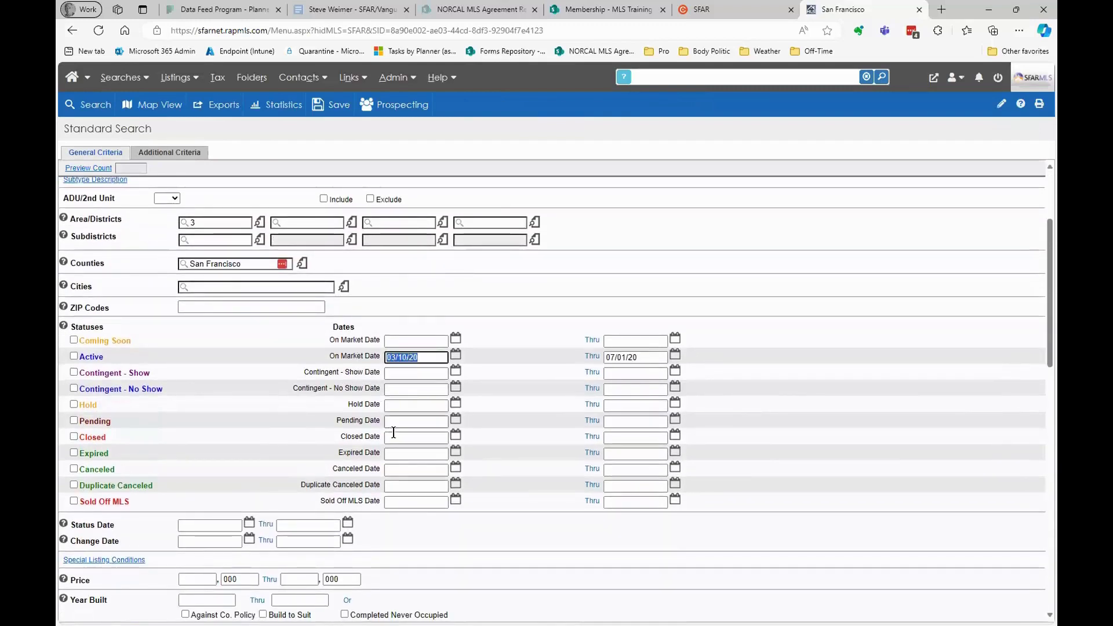
pyautogui.click(392, 437)
pyautogui.hotkey('ctrl', 'v')
# Copy 07/01/20 into the Closed Date end field, check Closed, and run the search
pyautogui.moveTo(644, 358); pyautogui.dragTo(500, 360)
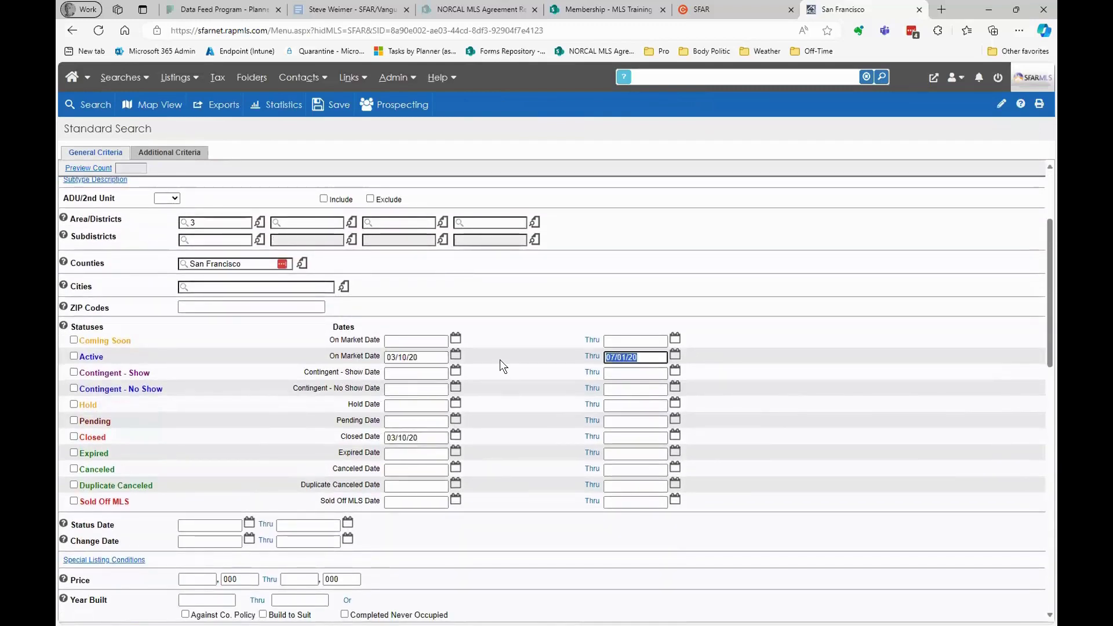
pyautogui.hotkey('ctrl', 'c')
pyautogui.click(614, 438)
pyautogui.hotkey('ctrl', 'v')
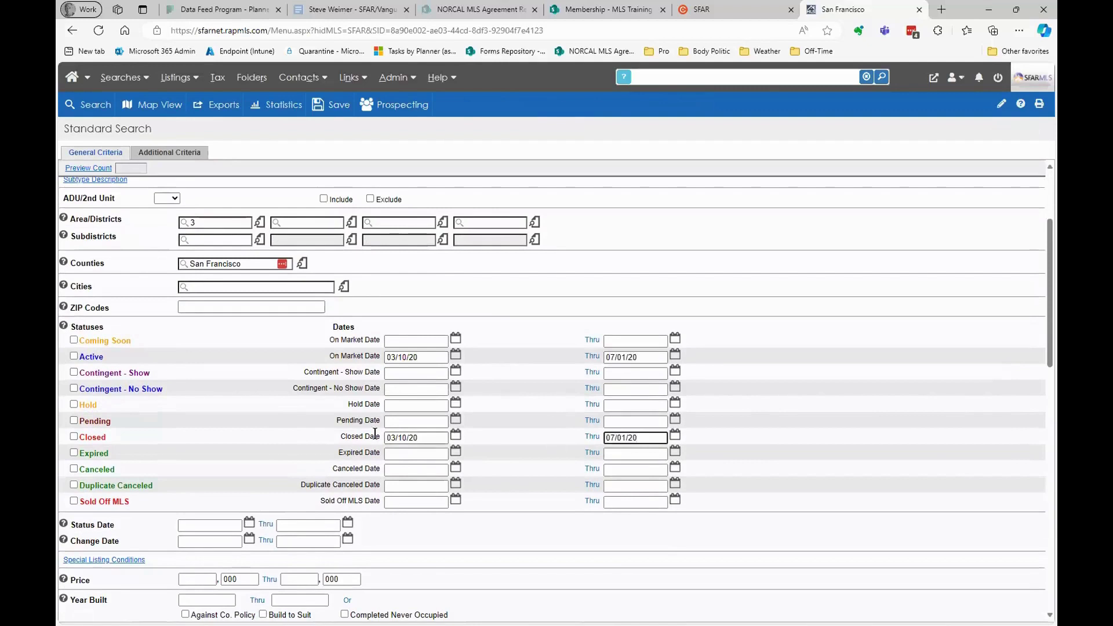
pyautogui.click(74, 436)
pyautogui.click(92, 168)
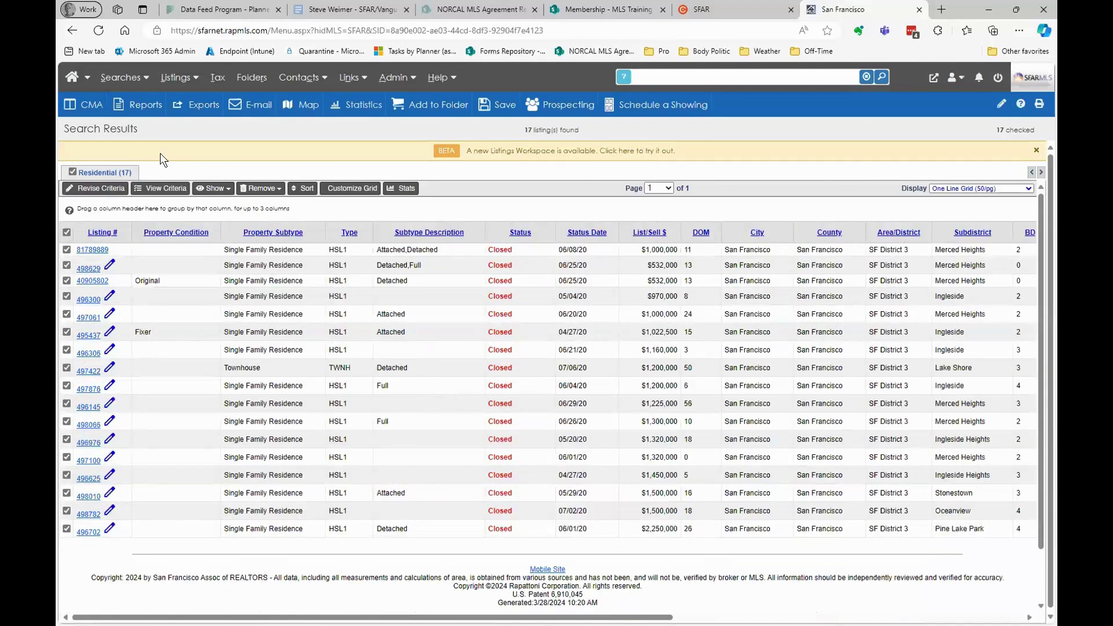
# Back in the search criteria, set the On Market Date range to 01/01/24 through 03/31/24
pyautogui.click(98, 189)
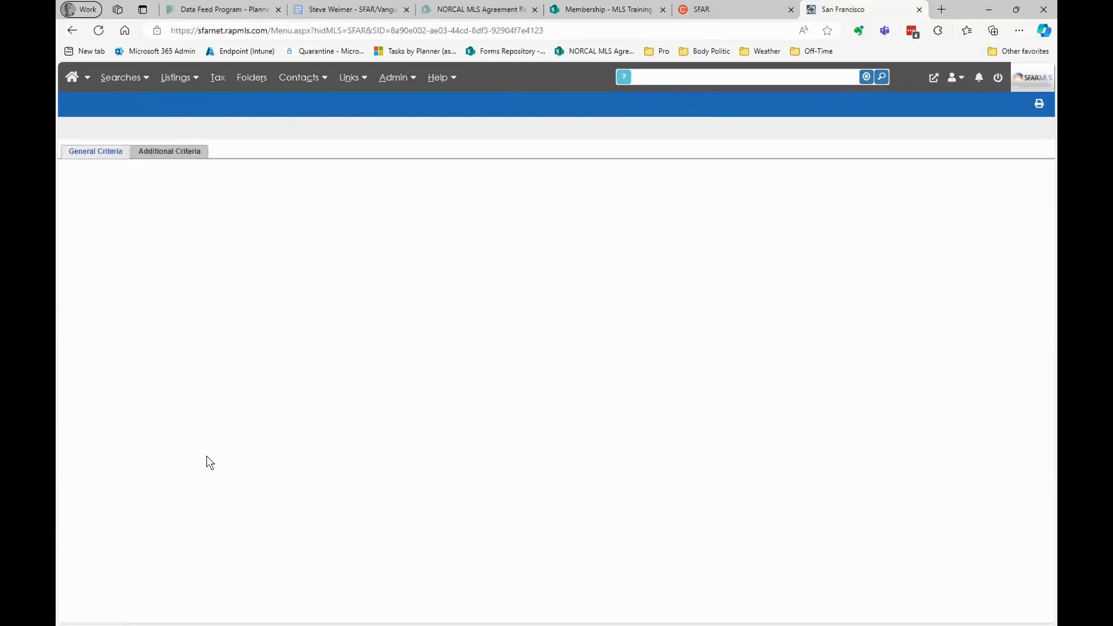
pyautogui.scroll(-2, 251, 466)
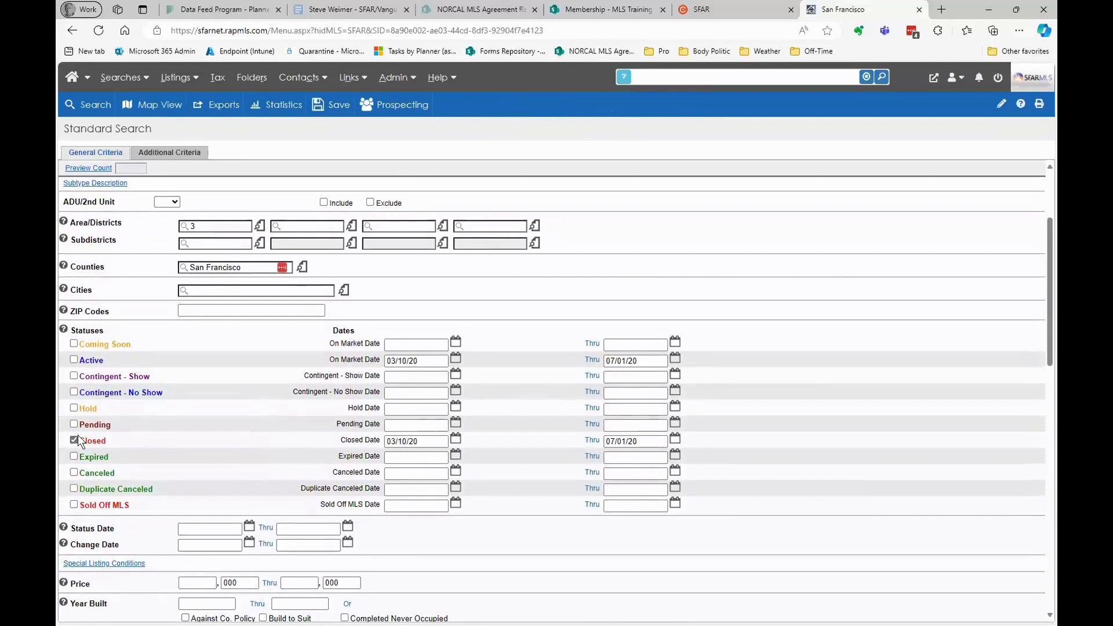
pyautogui.click(425, 438)
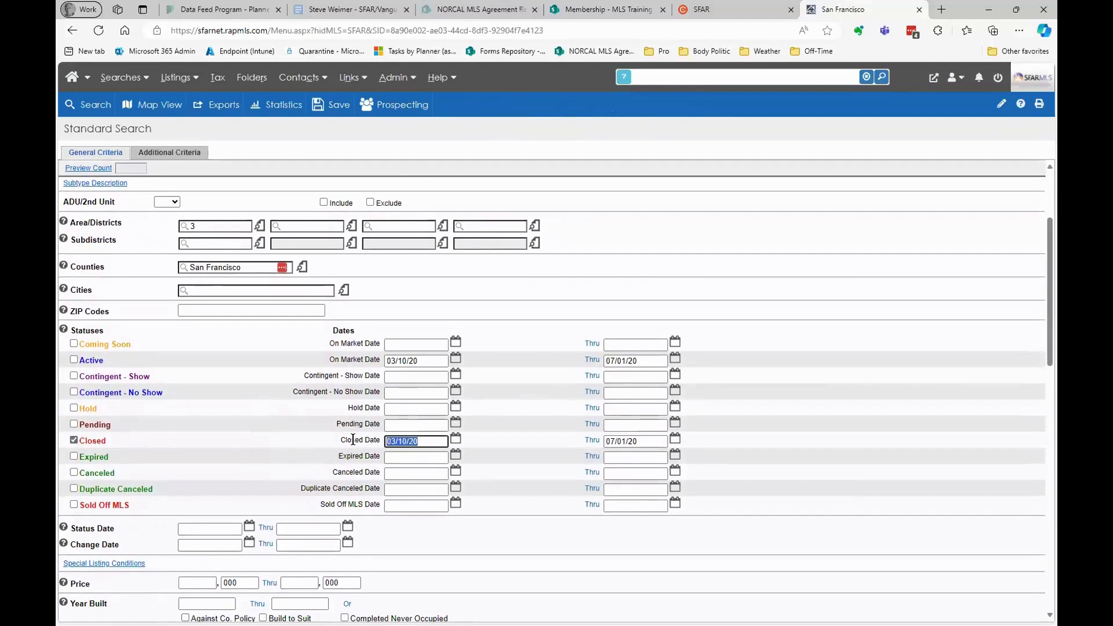
pyautogui.click(428, 359)
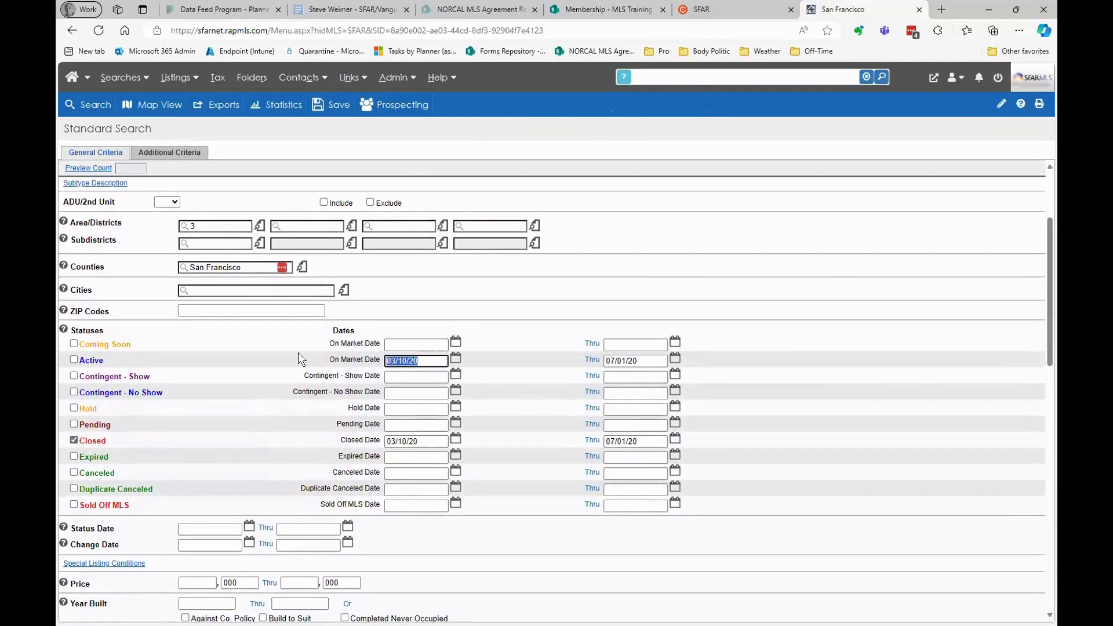
pyautogui.write('01/01/24')
pyautogui.press('Tab')
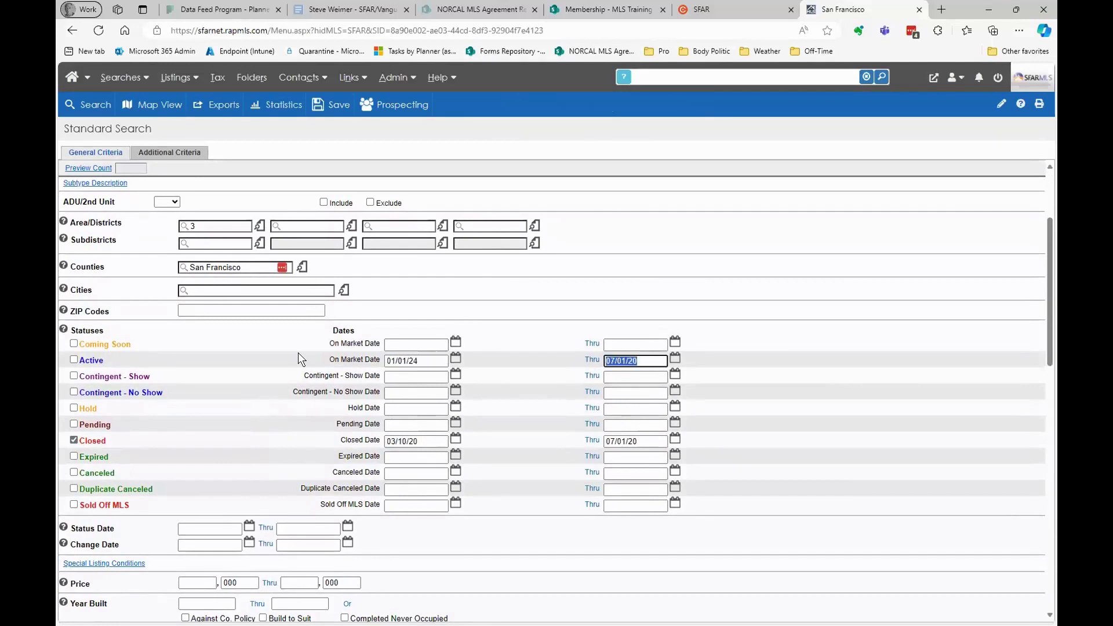
pyautogui.write('03/31/24')
pyautogui.press('Tab')
pyautogui.press('Tab')
pyautogui.press('Tab')
pyautogui.press('Tab')
pyautogui.press('Tab')
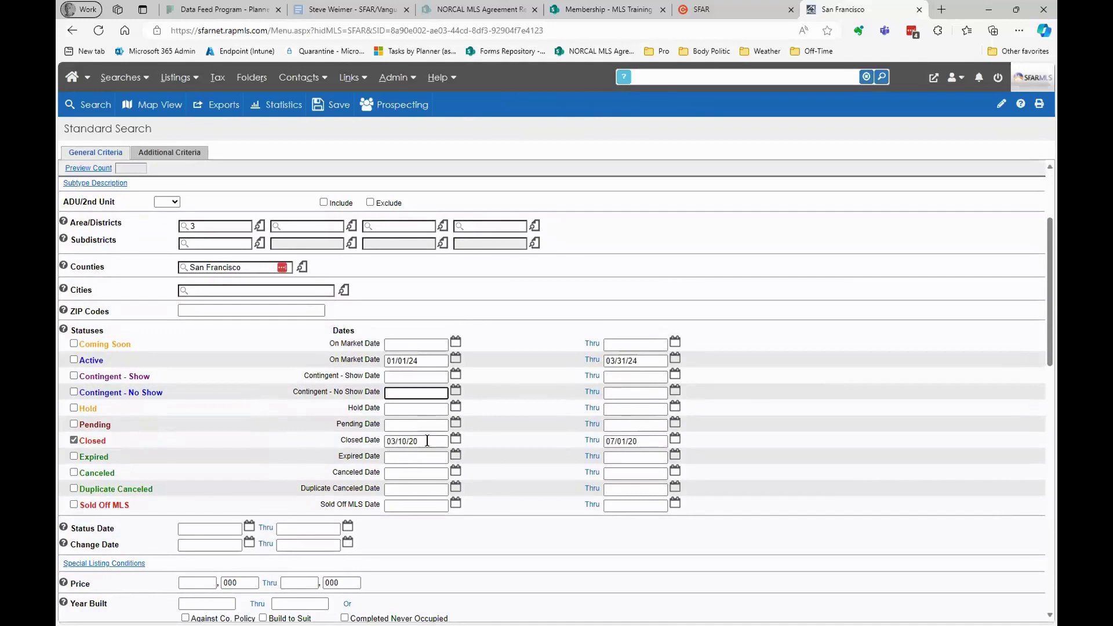
# Delete both Closed Date values, including the 07/01/20 end date
pyautogui.click(349, 444)
pyautogui.press('Delete')
pyautogui.moveTo(638, 443); pyautogui.dragTo(555, 443)
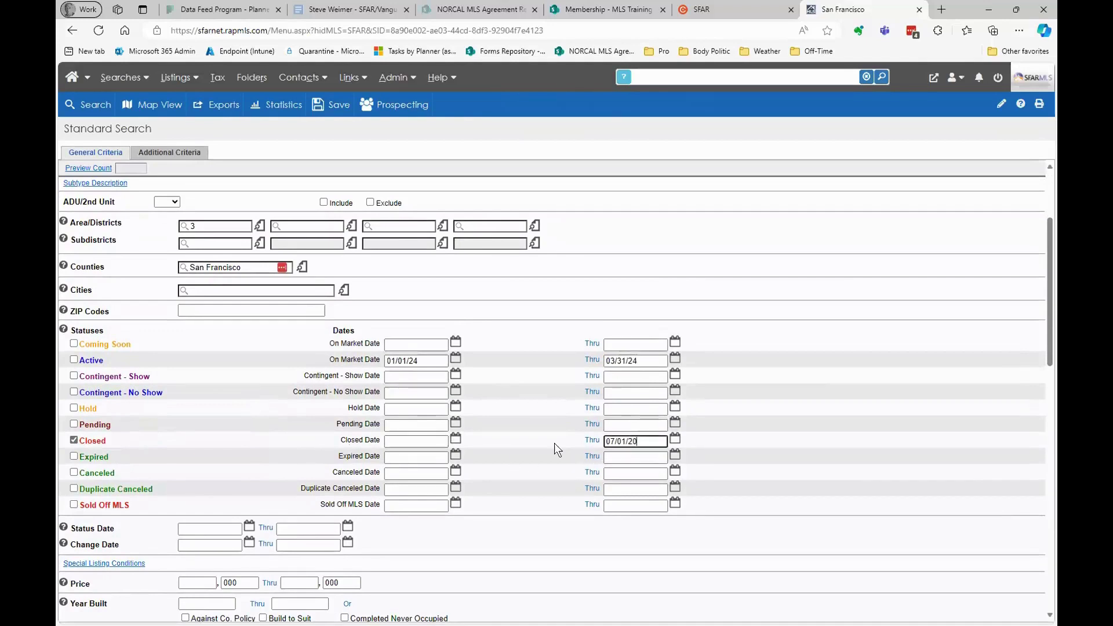
pyautogui.press('Delete')
# Extend the Area/Districts entry to 3-7 and preview the matching listing count
pyautogui.click(214, 222)
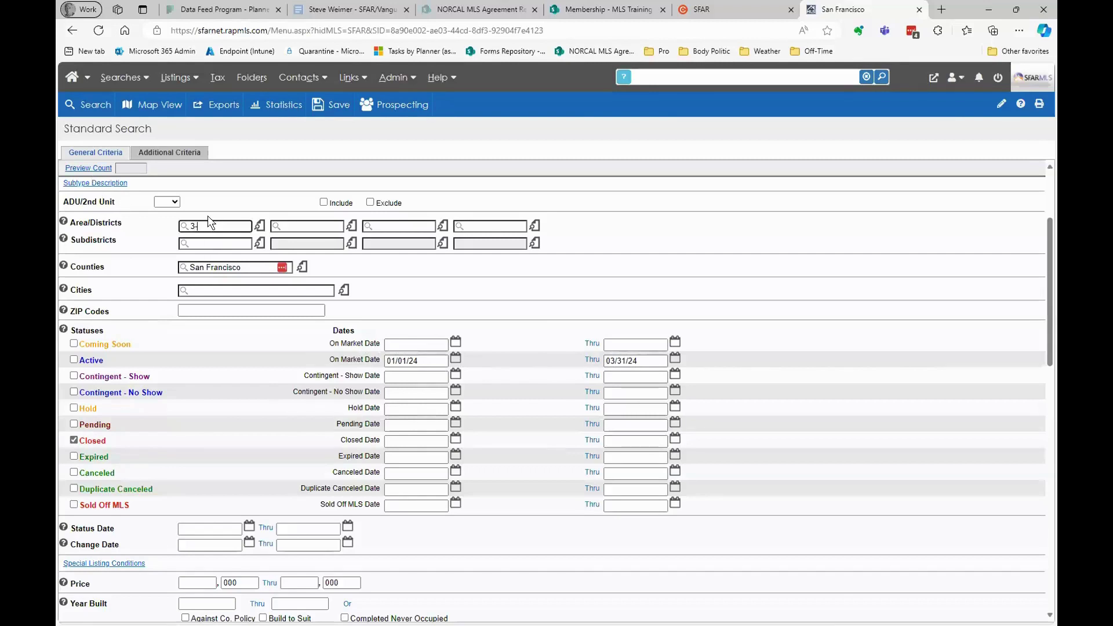
pyautogui.write('-7')
pyautogui.press('Tab')
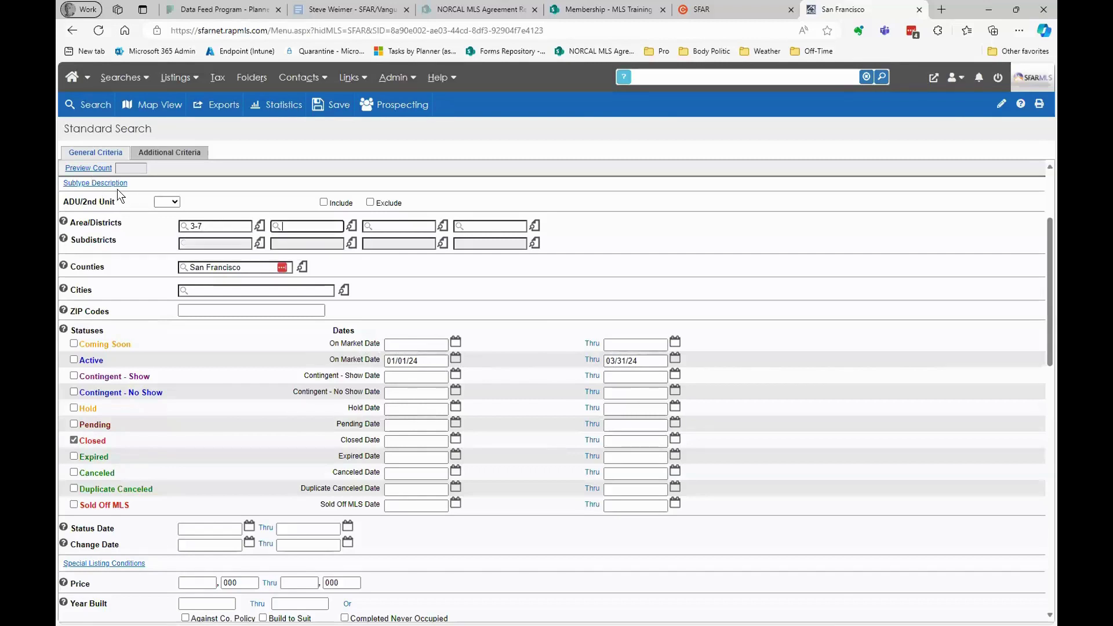
pyautogui.click(93, 168)
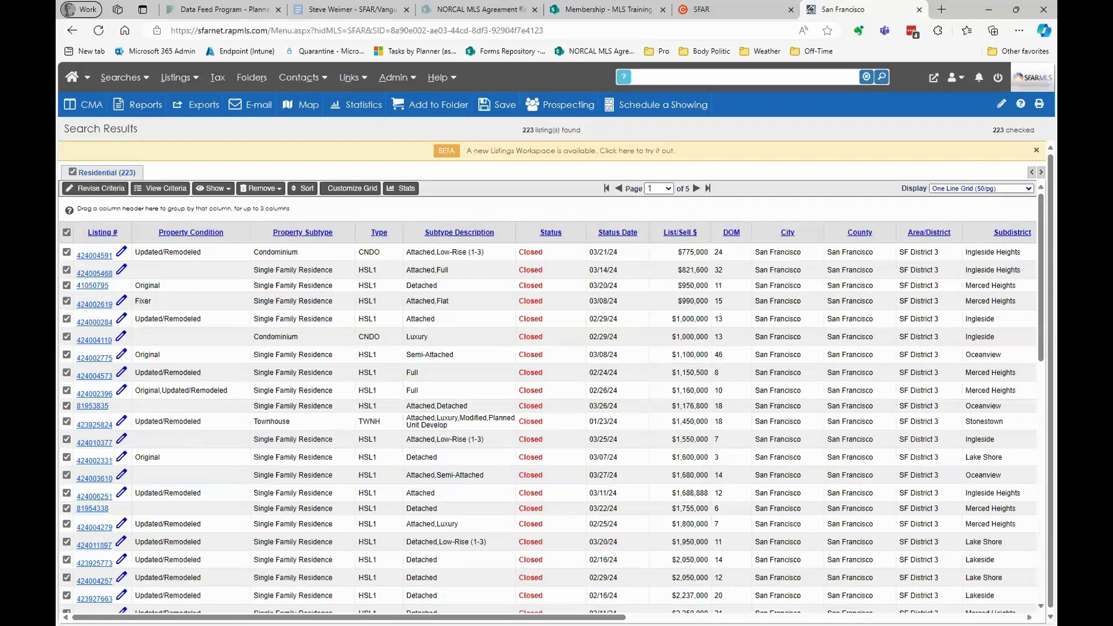
# Change the on-market end date to 01/31/24 and recount the matches
pyautogui.click(102, 186)
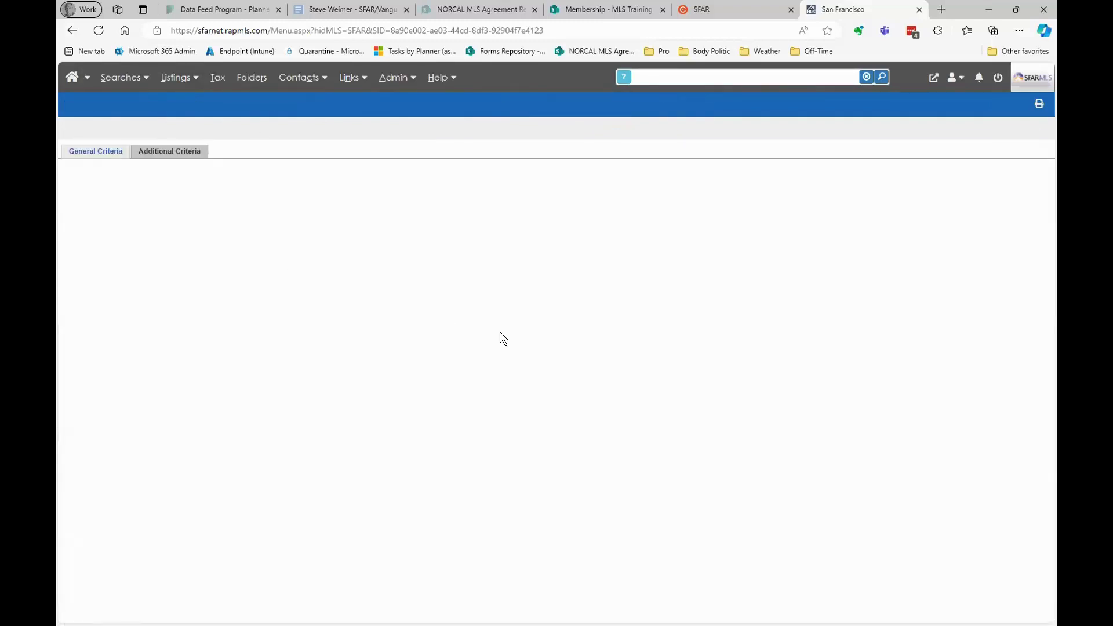
pyautogui.click(636, 499)
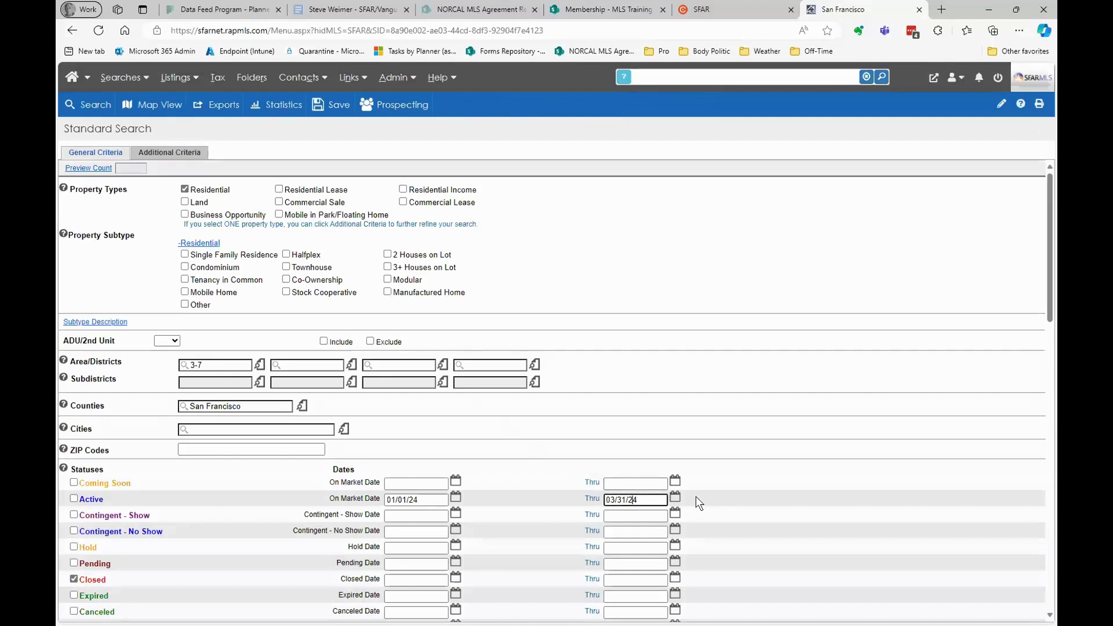
pyautogui.hotkey('ctrl', 'a')
pyautogui.write('01/31/24')
pyautogui.click(81, 169)
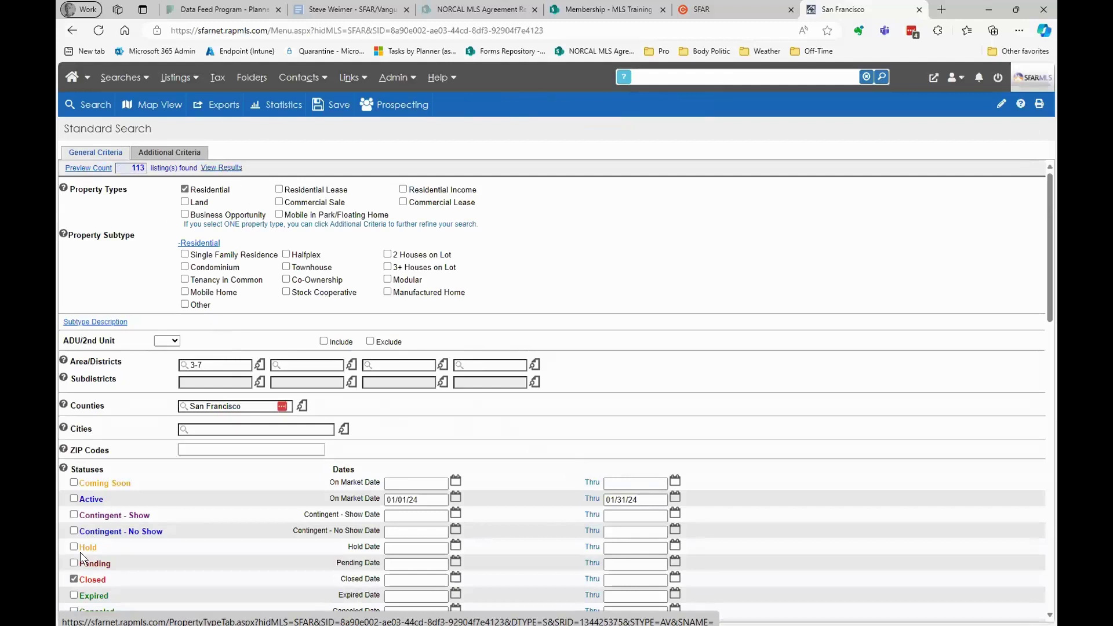
# Toggle the Closed status off and back on, recounting matches each time
pyautogui.click(74, 578)
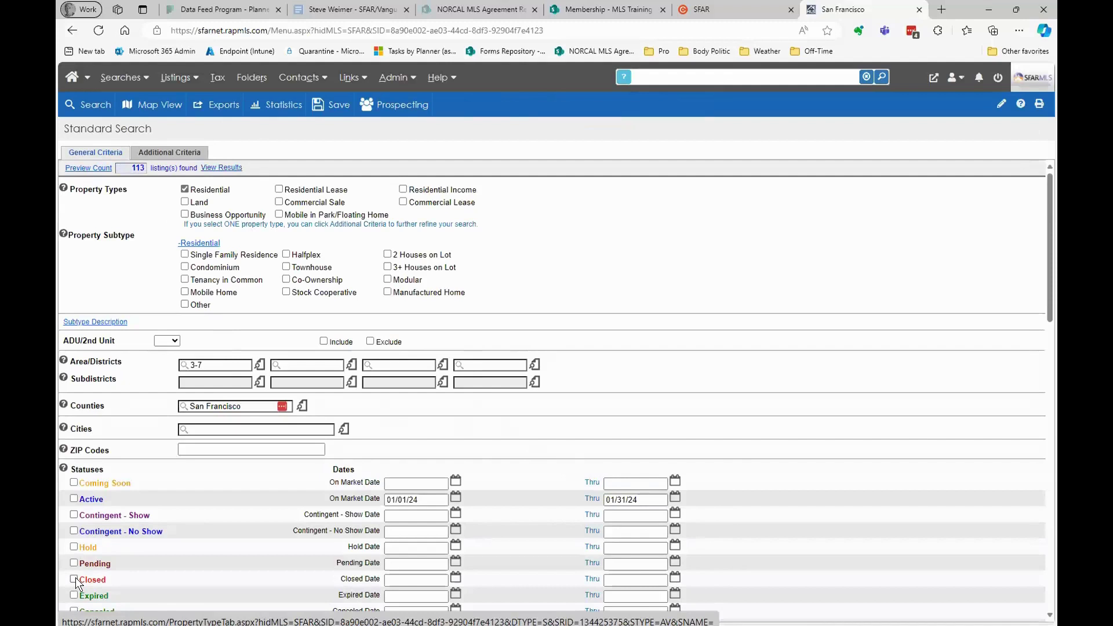
pyautogui.click(89, 168)
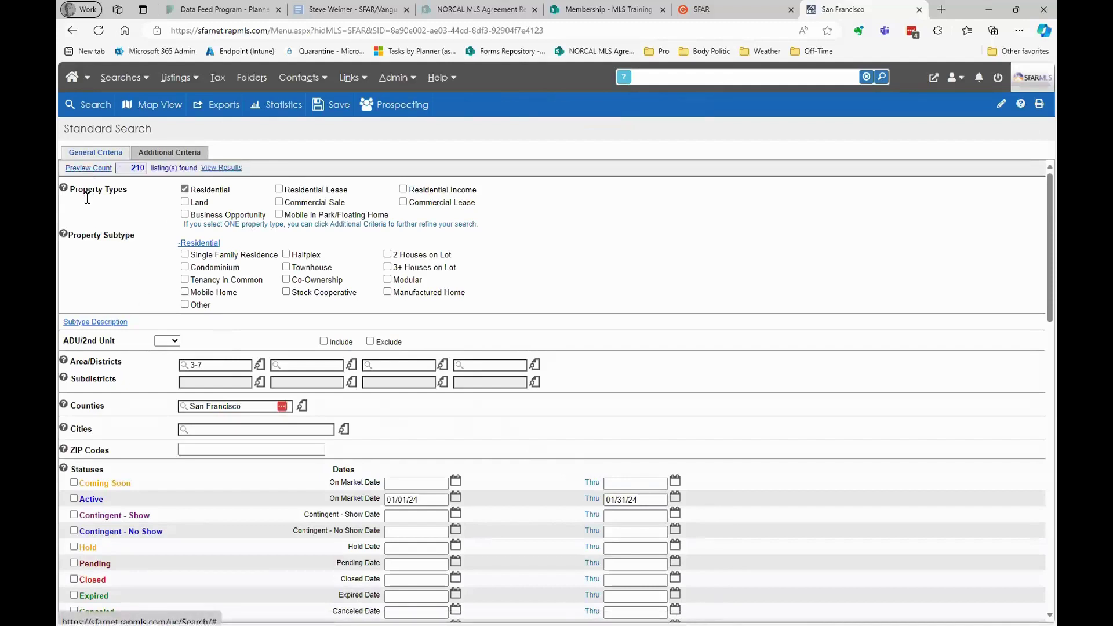
pyautogui.click(74, 579)
pyautogui.click(88, 168)
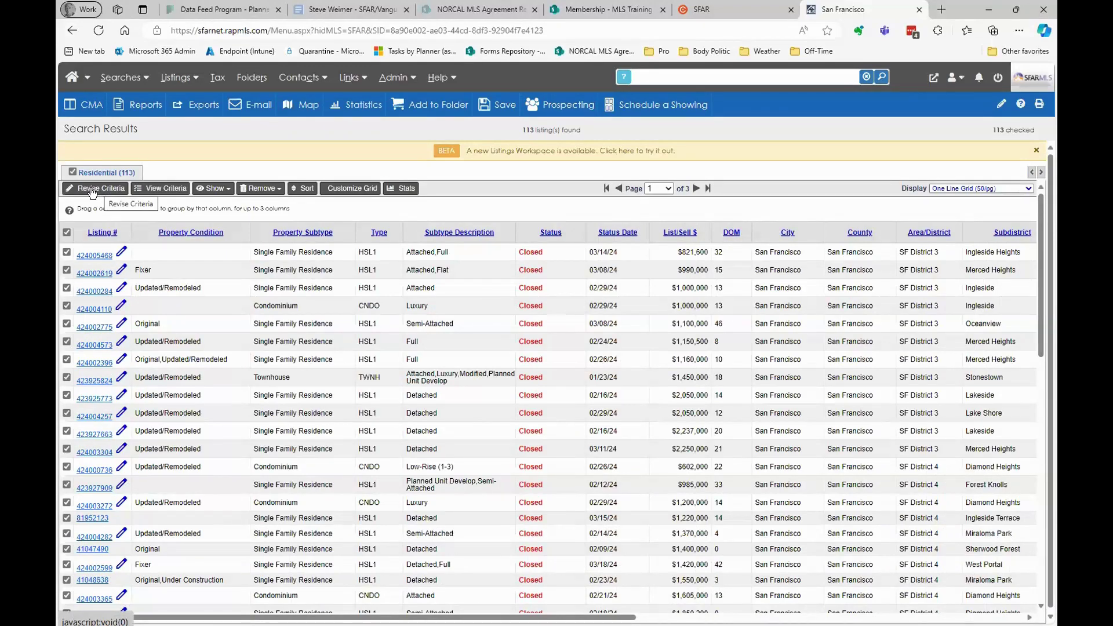
# Leave the results for the search criteria and switch to a Hotsheet search via Searches
pyautogui.click(94, 188)
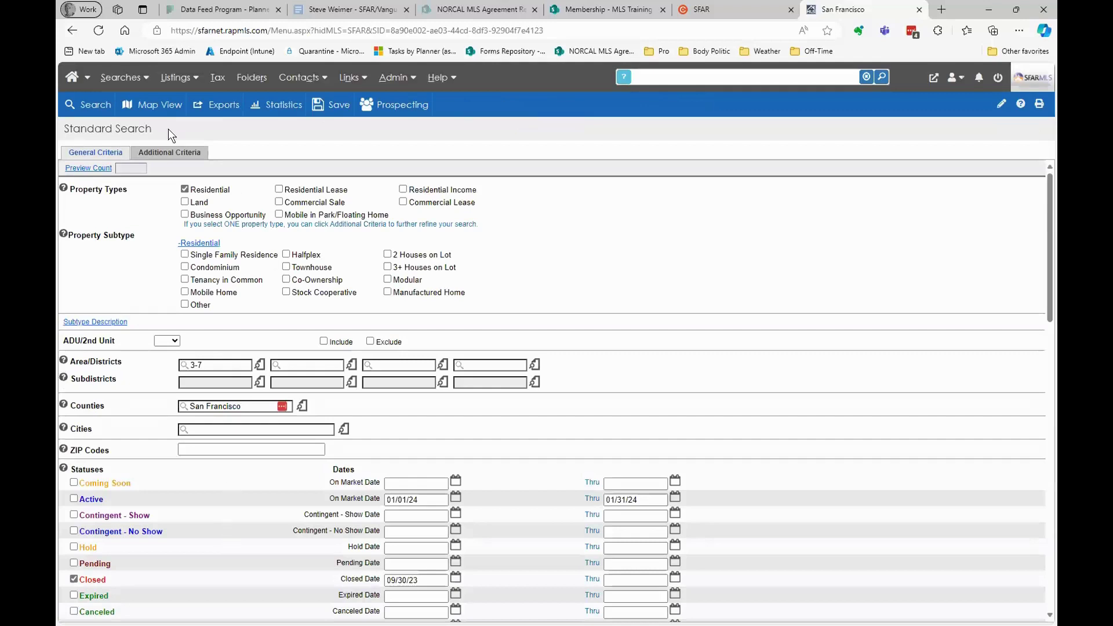
pyautogui.click(122, 77)
pyautogui.click(133, 157)
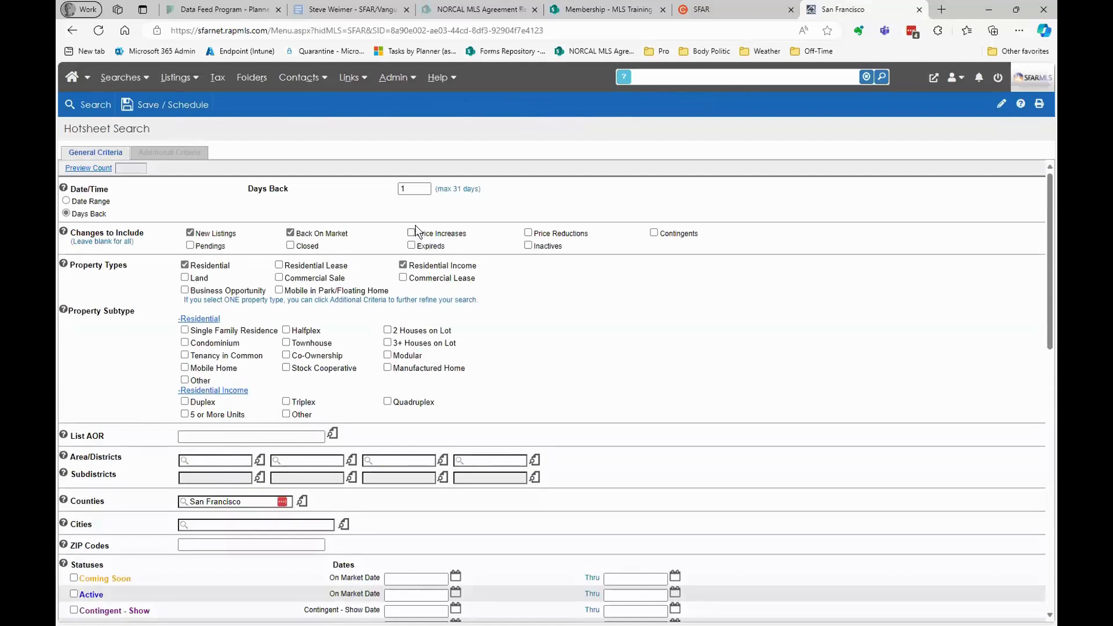
# Select the Hotsheet form's Days Back field, which is set to 1
pyautogui.click(415, 190)
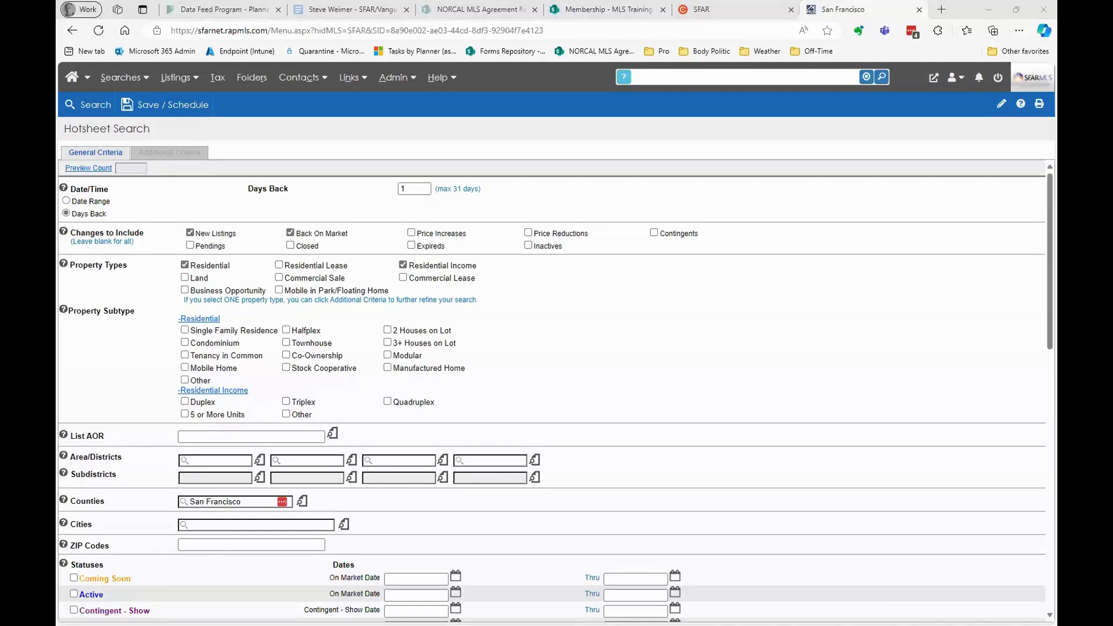
pyautogui.click(375, 140)
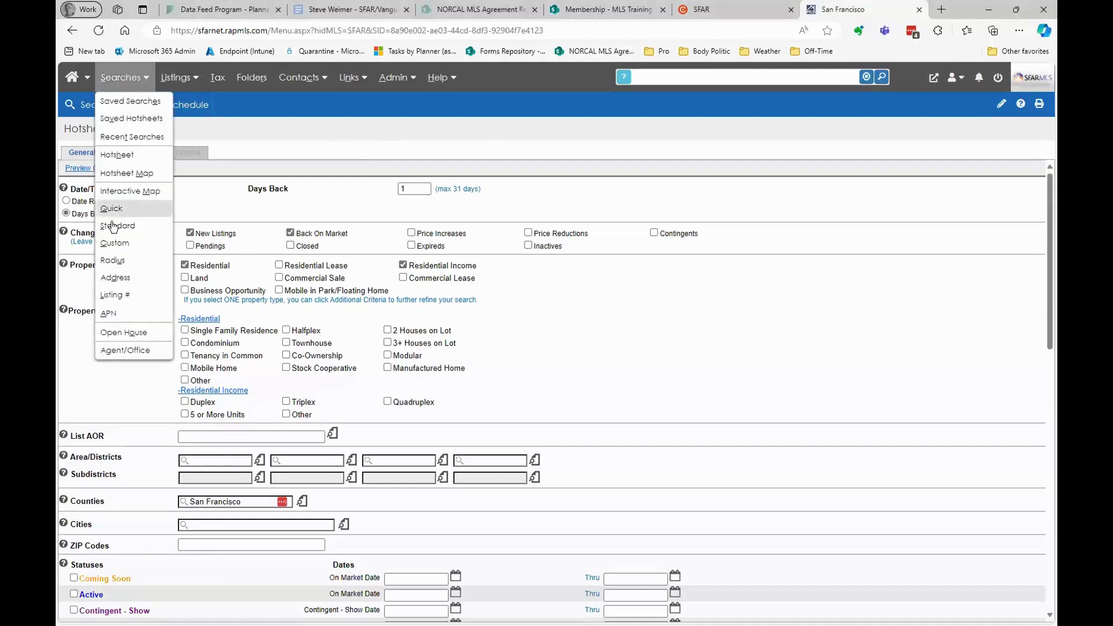
# Run a Standard search limited to Area/District 2 and view its 53 listings
pyautogui.click(112, 232)
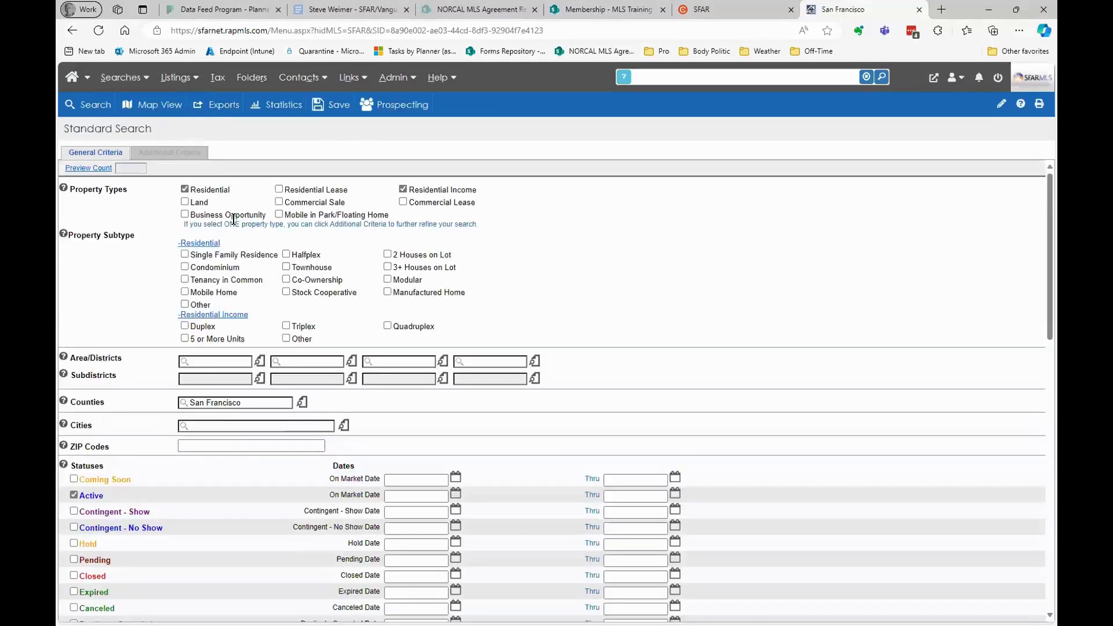
pyautogui.click(97, 168)
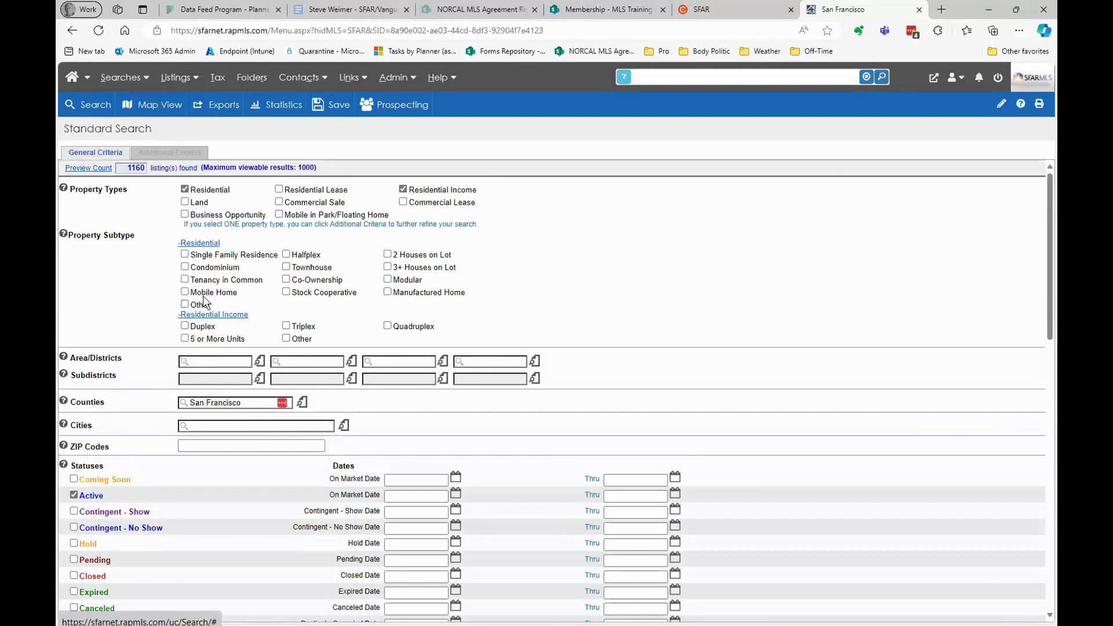
pyautogui.click(202, 361)
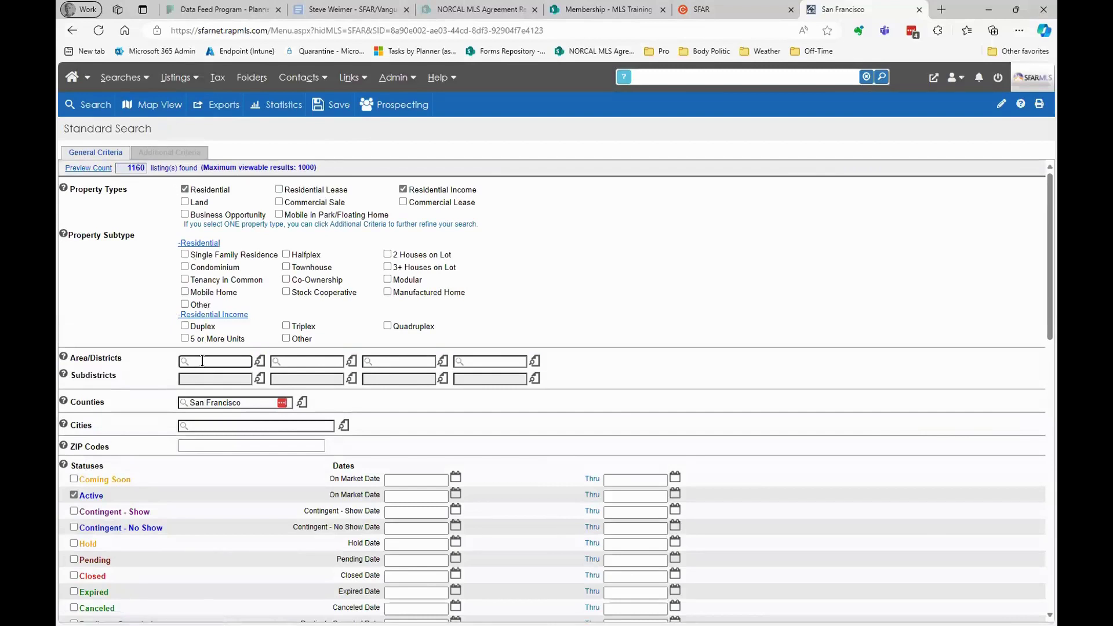
pyautogui.write('2')
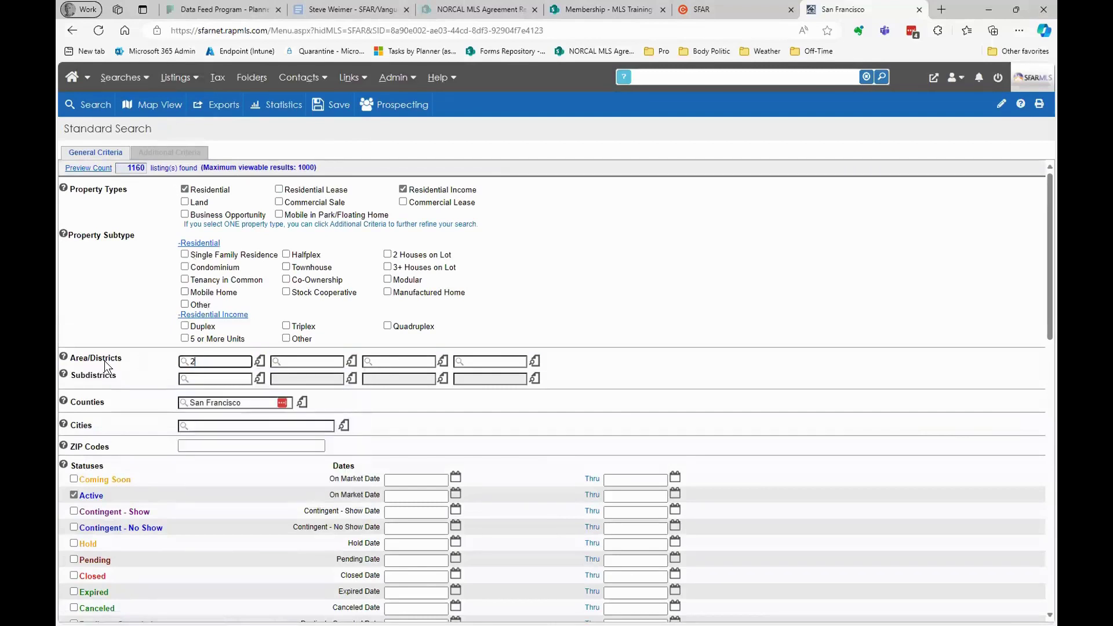
pyautogui.press('Tab')
pyautogui.click(91, 168)
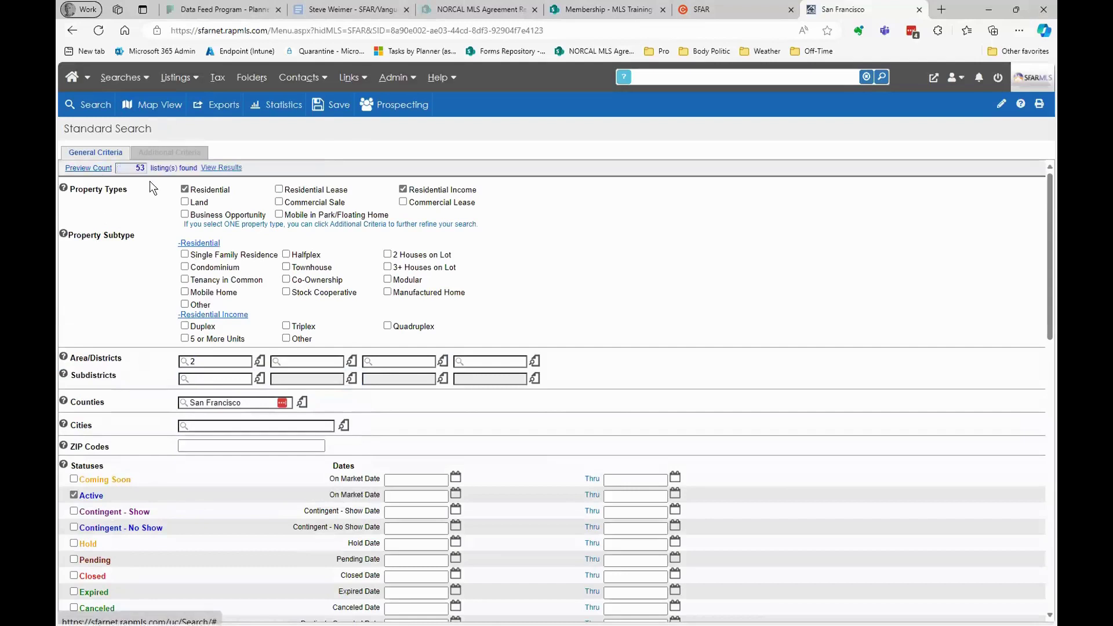
pyautogui.click(212, 169)
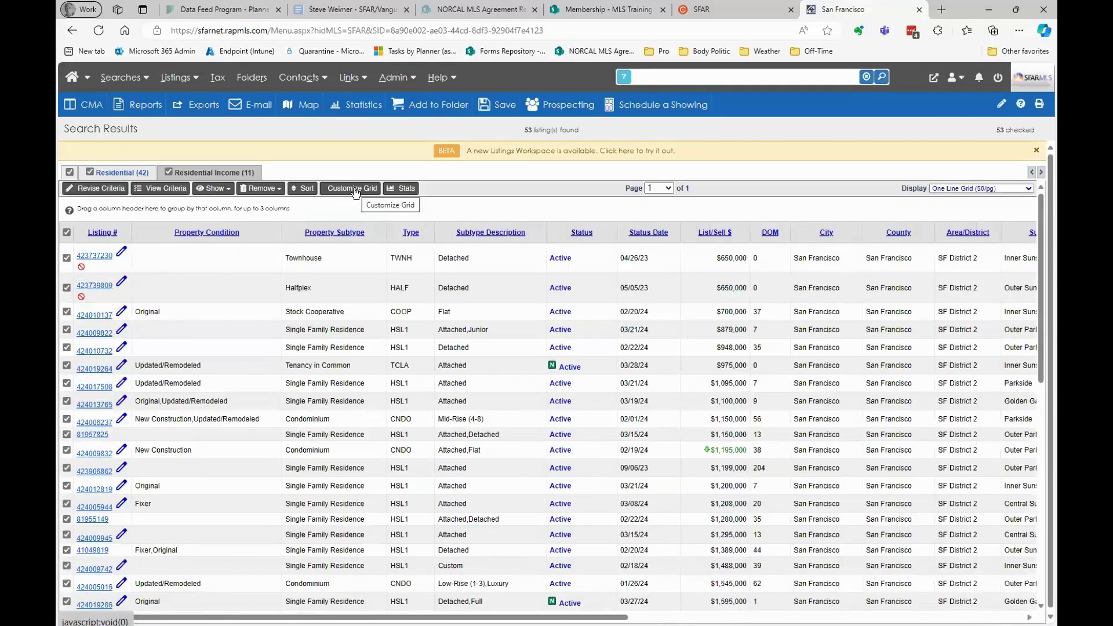
# In Customize Grid, select Listing Number, Property Subtype 1 Display, Subtype Description, Price and Address - City
pyautogui.click(355, 189)
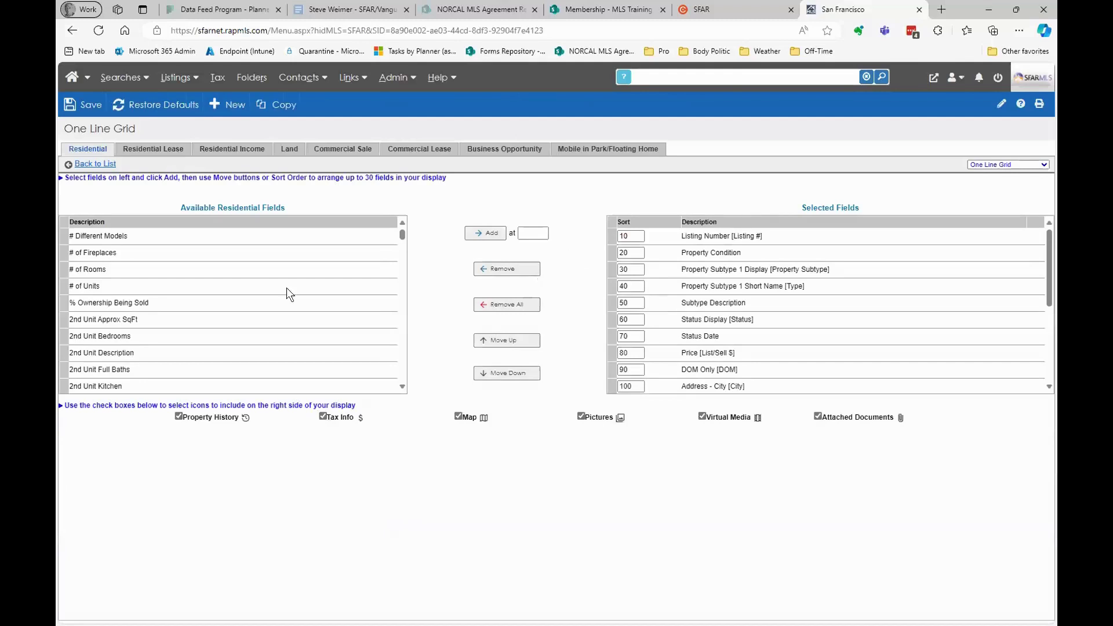
pyautogui.scroll(-6, 240, 284)
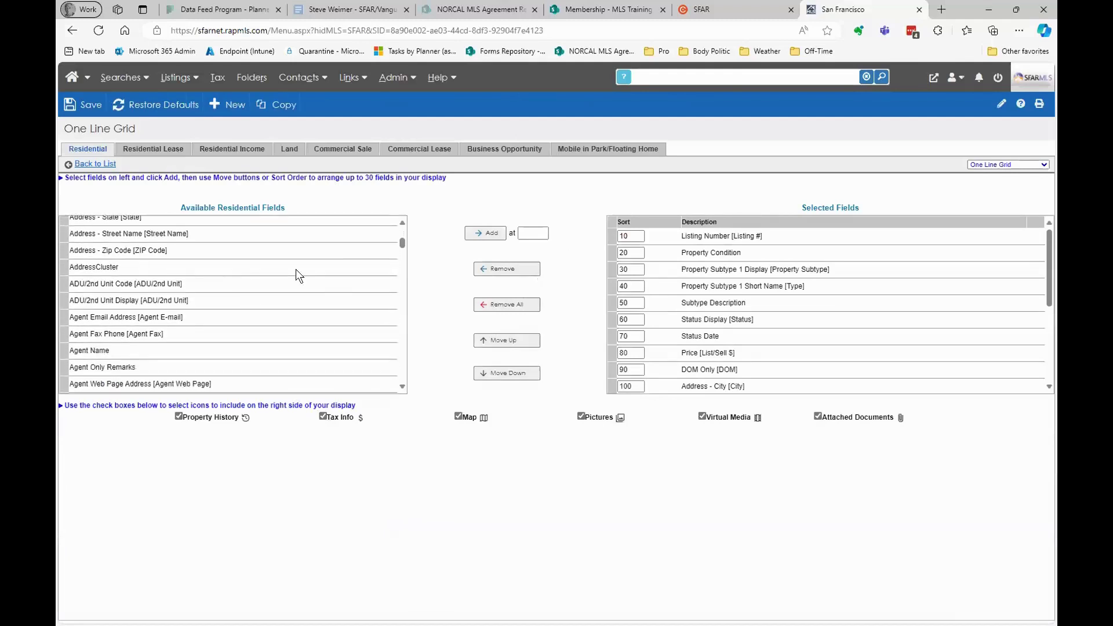
pyautogui.moveTo(401, 241); pyautogui.dragTo(415, 353)
pyautogui.scroll(-3, 251, 328)
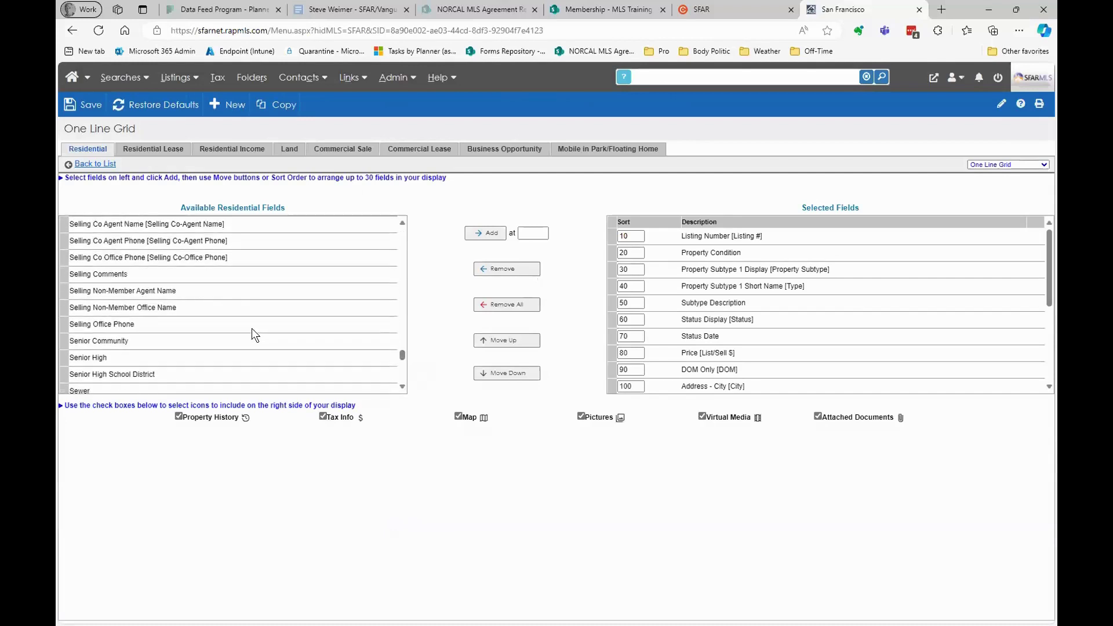
pyautogui.scroll(-2, 252, 328)
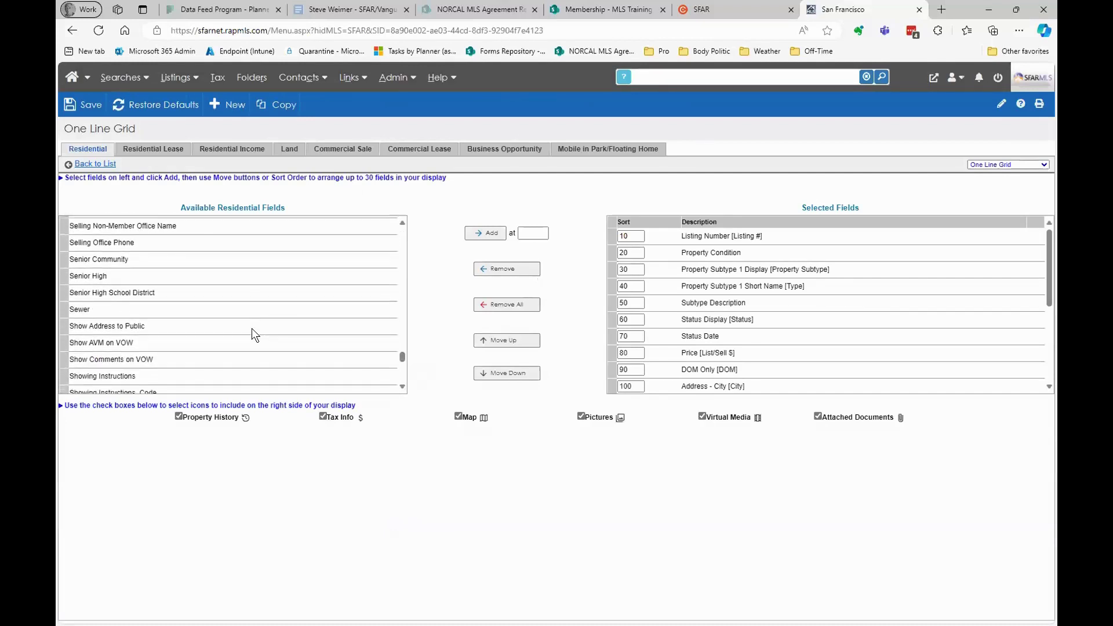
pyautogui.scroll(-3, 249, 331)
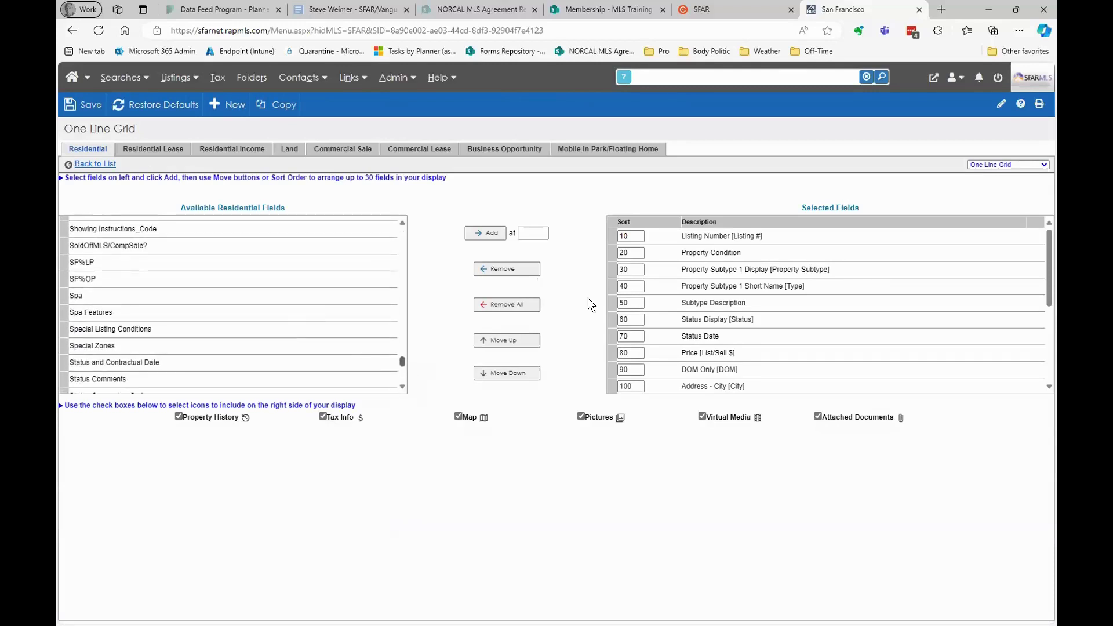
pyautogui.click(725, 236)
pyautogui.click(759, 273)
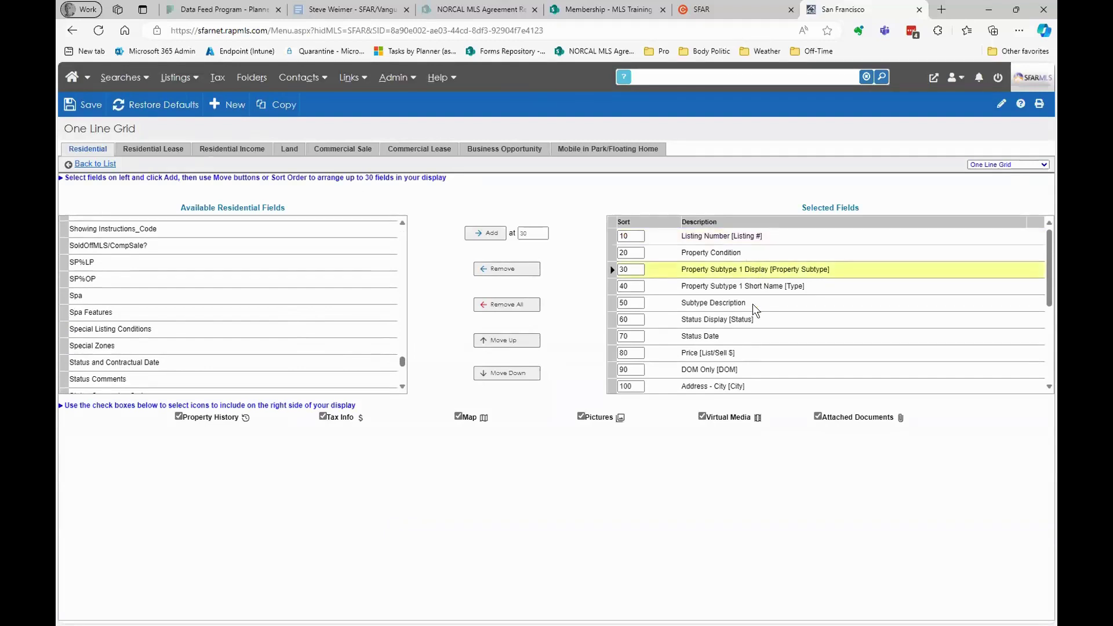
pyautogui.click(752, 304)
pyautogui.click(745, 346)
pyautogui.scroll(-2, 746, 351)
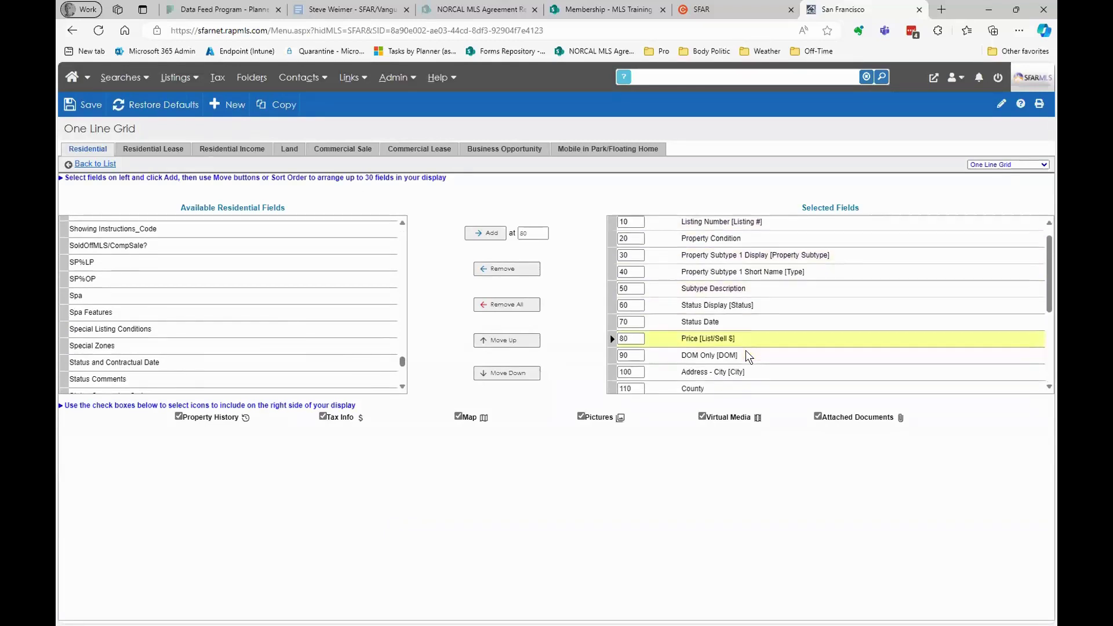
pyautogui.click(739, 356)
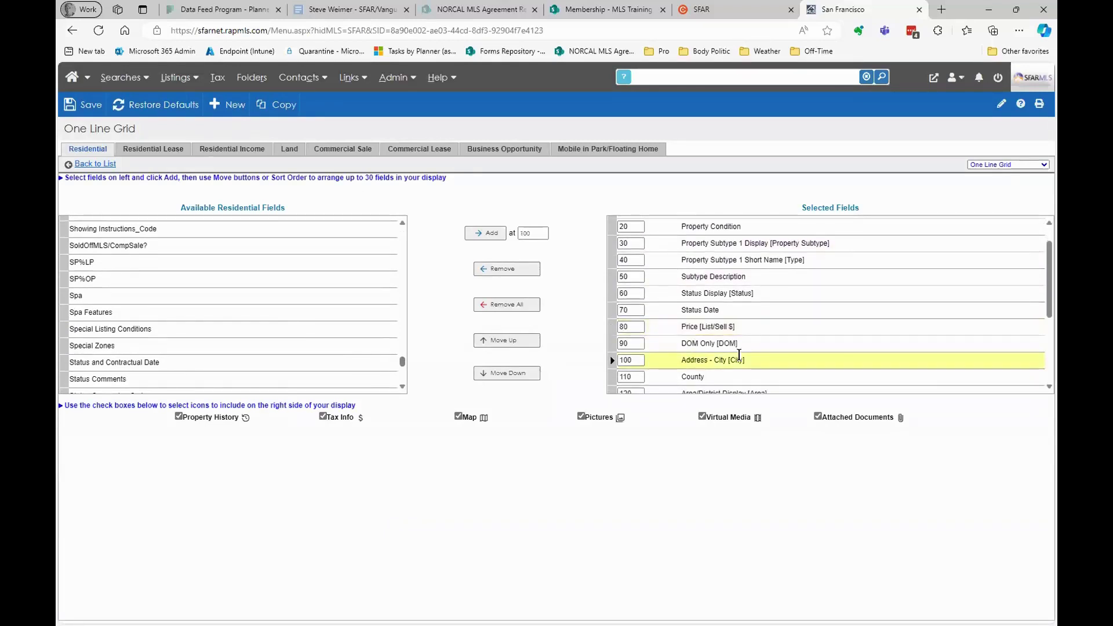
# Set the DOM Only sort order to 07 so it comes first, and save the grid layout
pyautogui.doubleClick(630, 310)
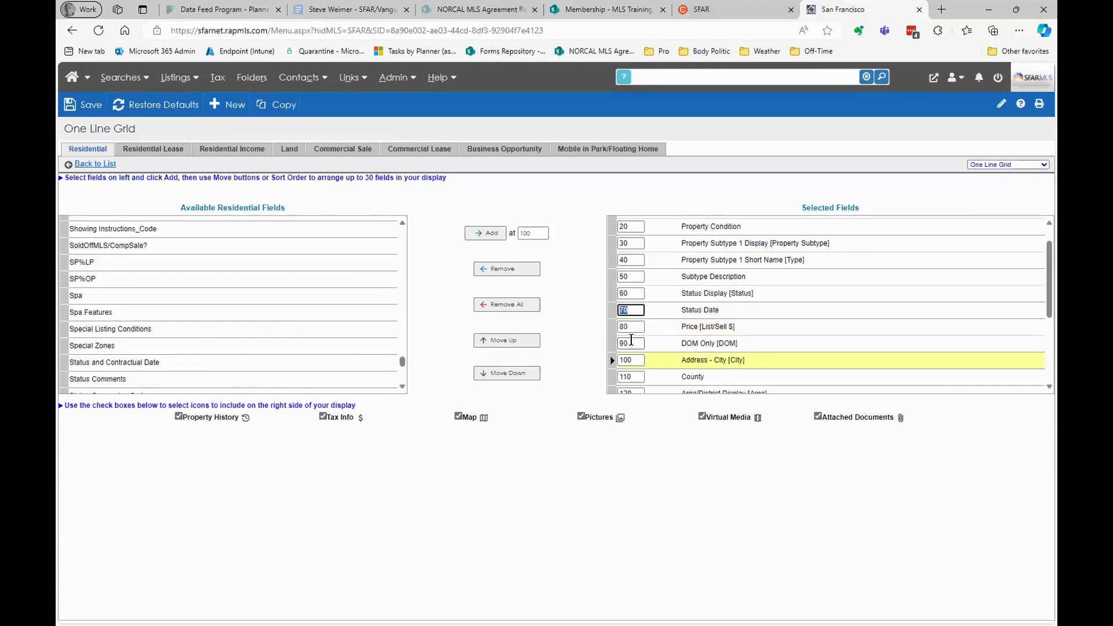
pyautogui.click(631, 340)
pyautogui.doubleClick(630, 345)
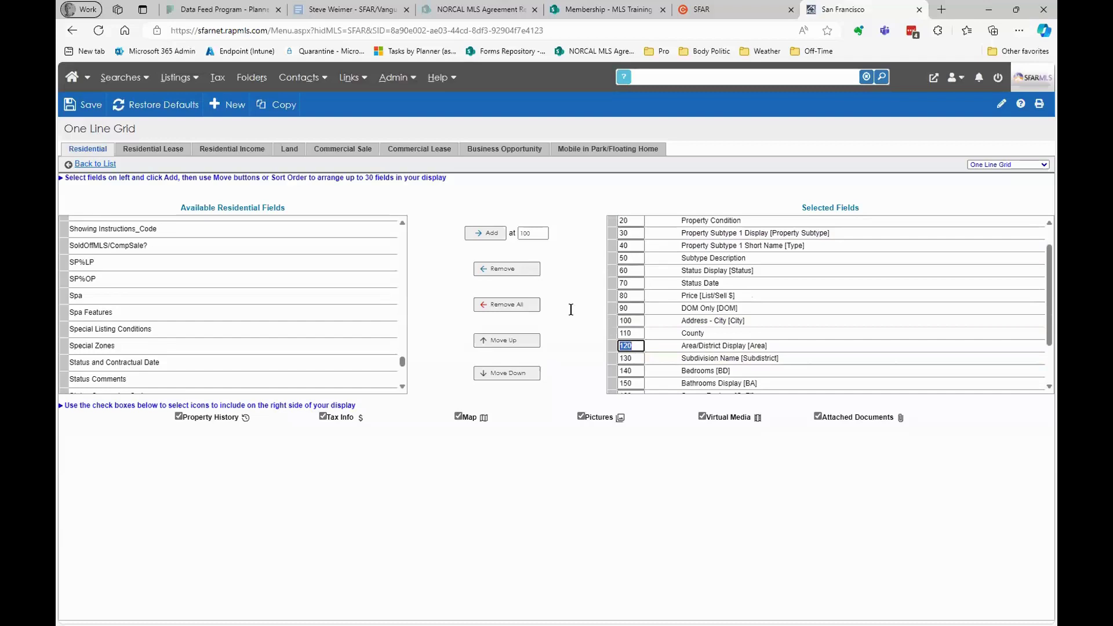
pyautogui.hotkey('shift', 'Tab')
pyautogui.hotkey('shift', 'Tab')
pyautogui.hotkey('shift', 'Tab')
pyautogui.write('07')
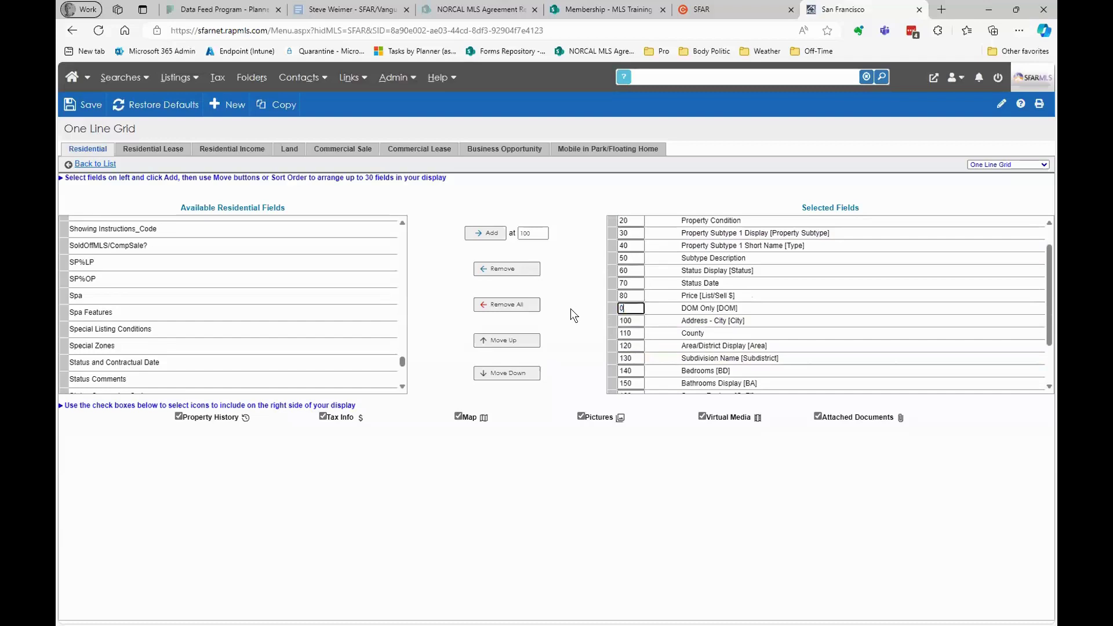
pyautogui.click(598, 320)
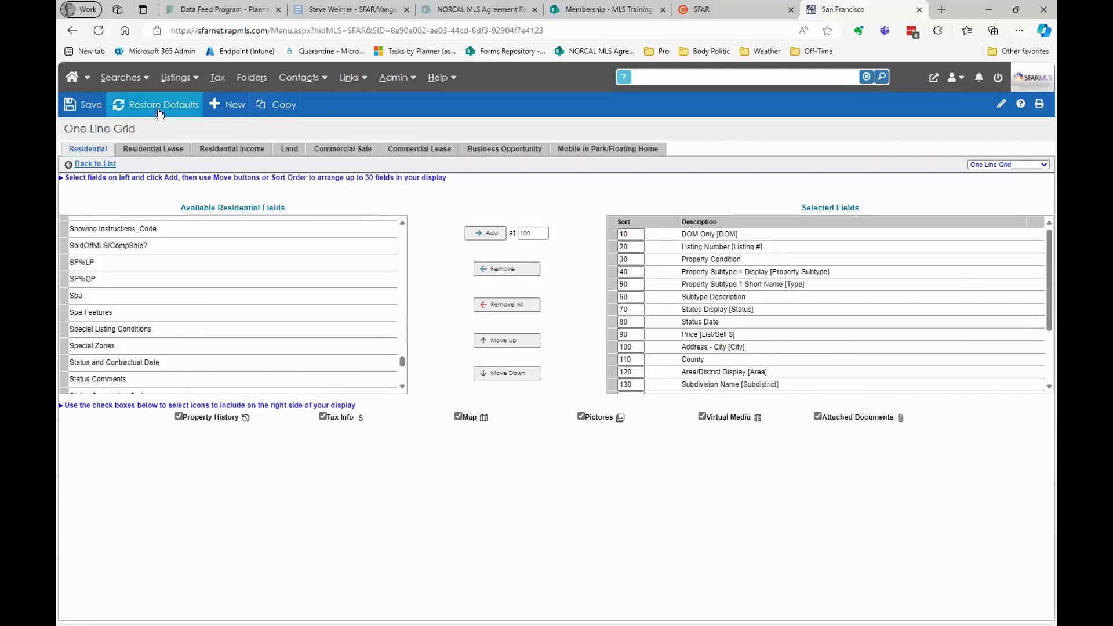
pyautogui.click(89, 164)
pyautogui.click(672, 258)
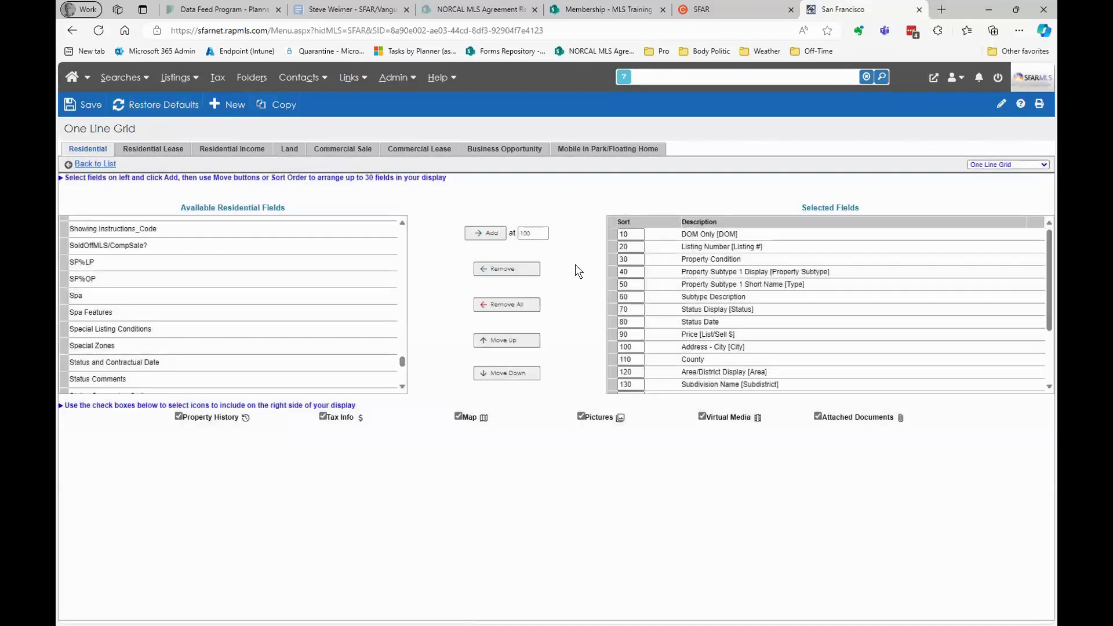
# Open a new Custom listing search form, then return to the SFAR dashboard tab
pyautogui.click(121, 77)
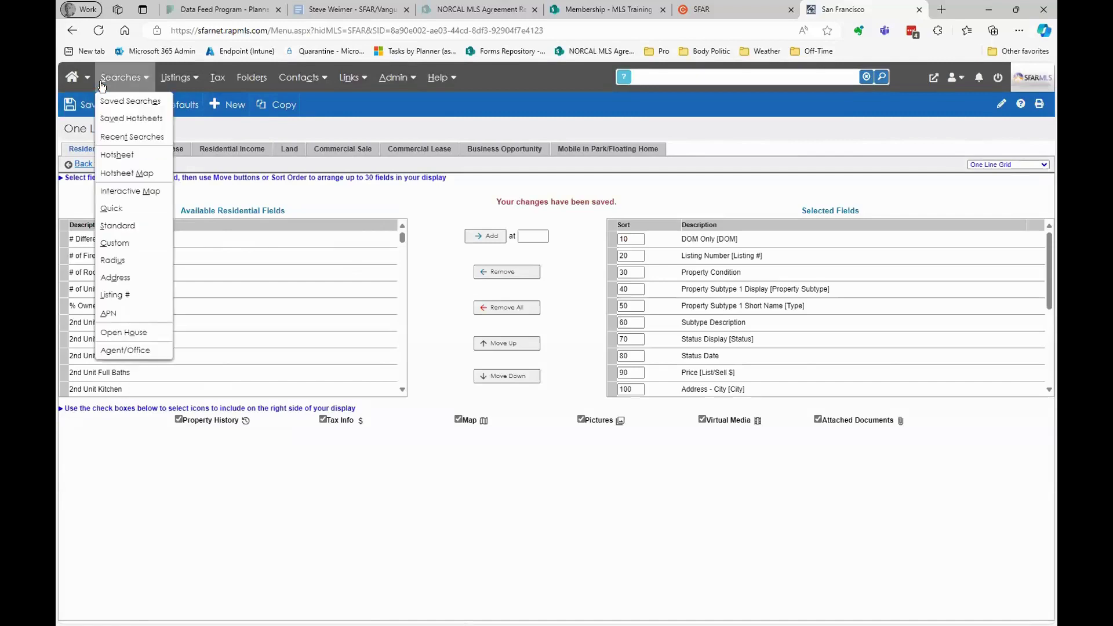
pyautogui.click(129, 242)
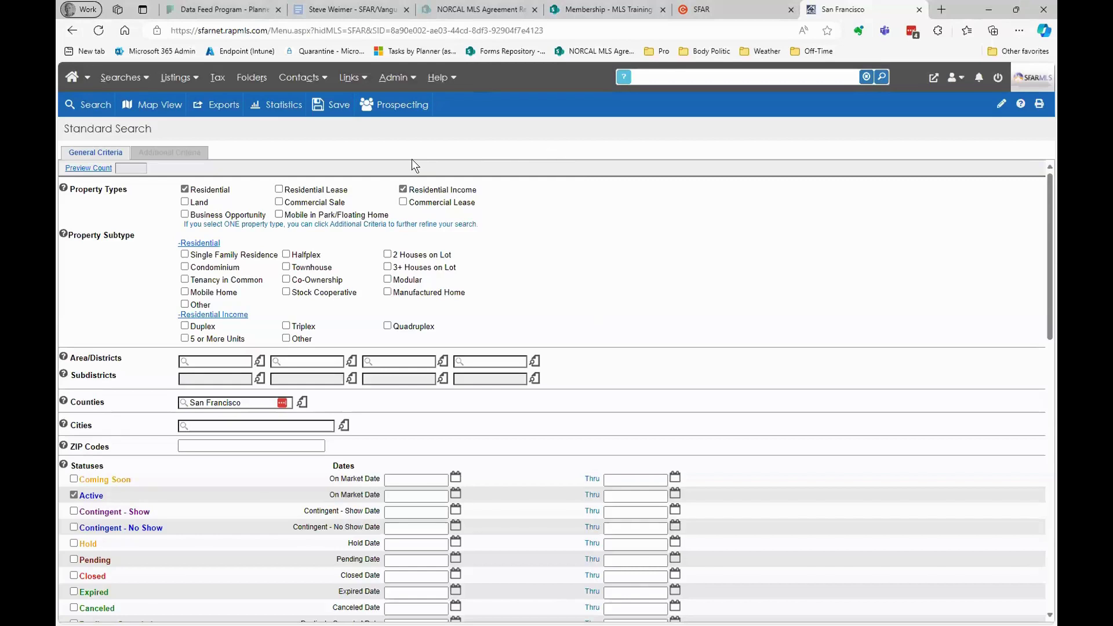
pyautogui.click(729, 6)
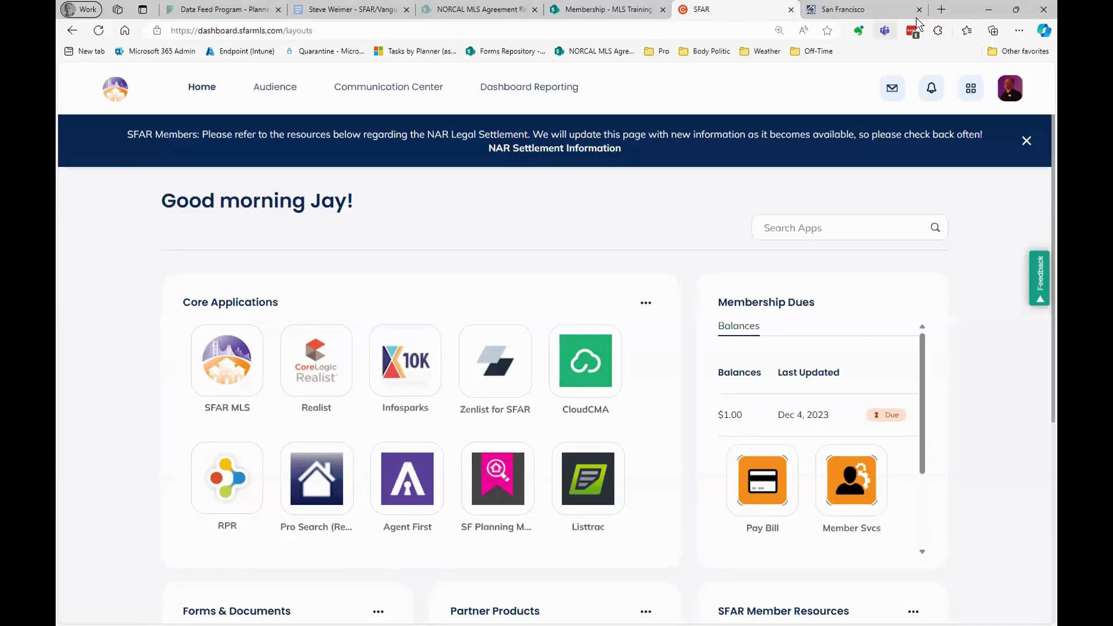
# Load norcalmlsalliance.com in a new tab, scroll to its counties map, then return to SFAR
pyautogui.click(938, 12)
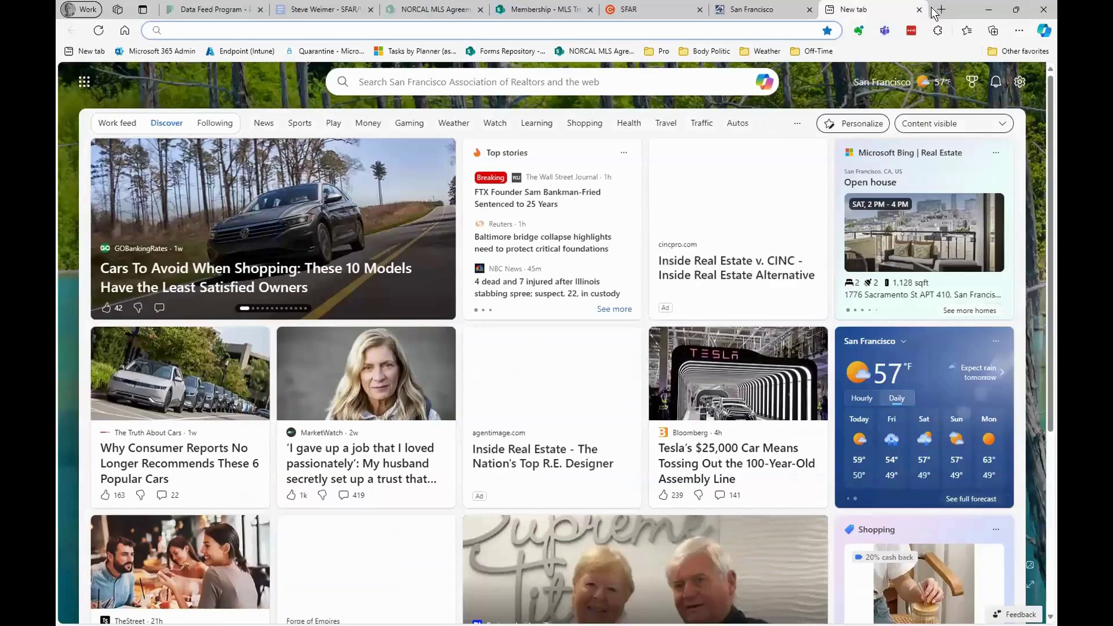
pyautogui.write('norcalmls')
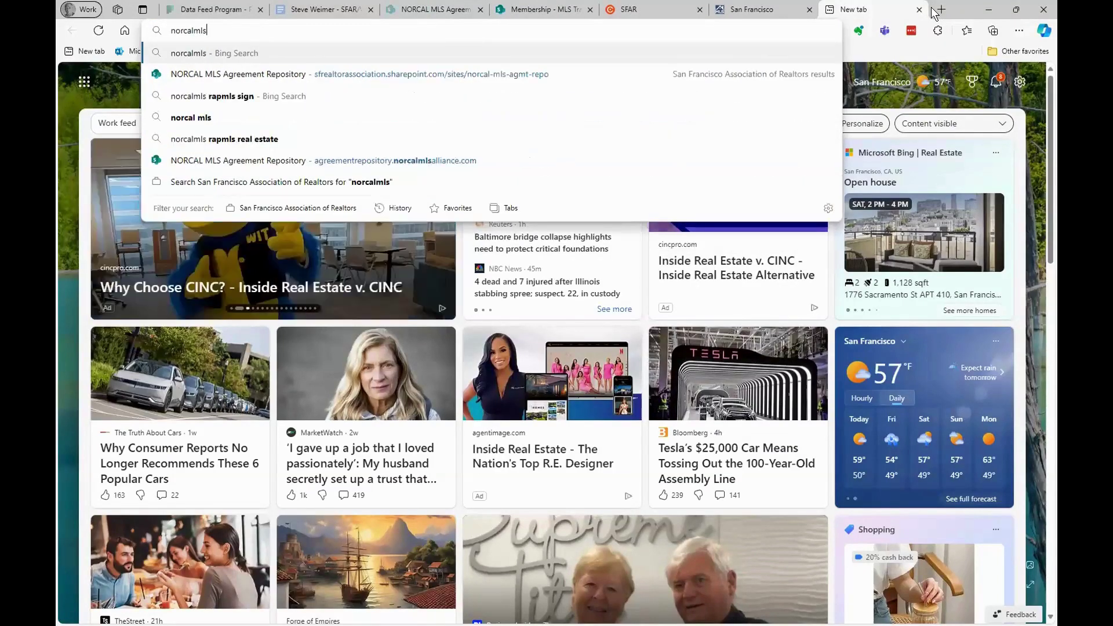
pyautogui.write('allianc.')
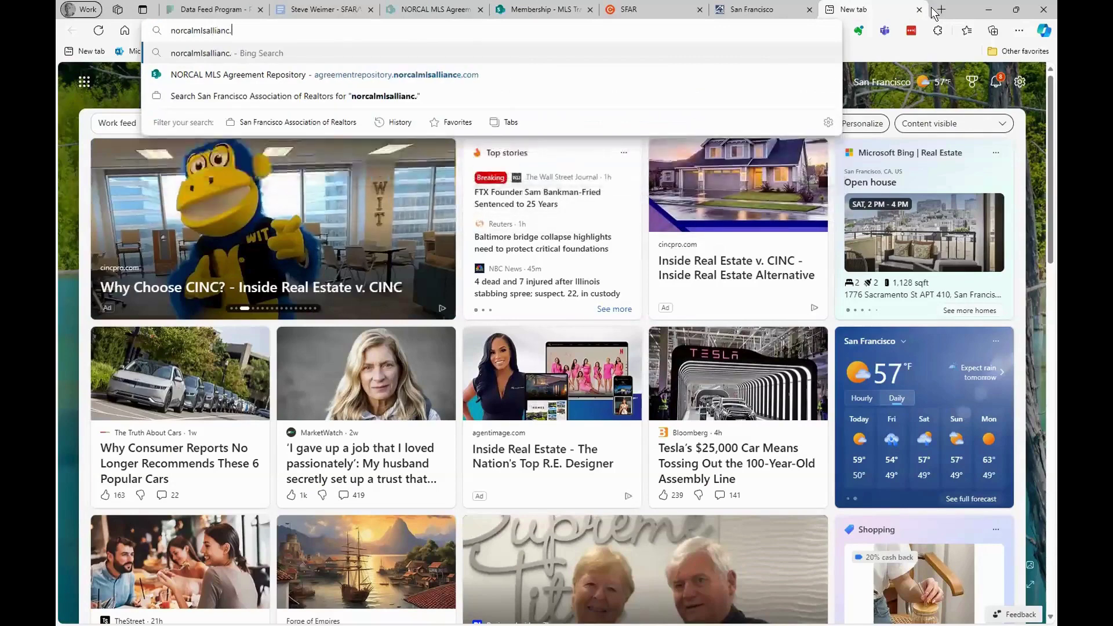
pyautogui.press('BackSpace')
pyautogui.write('e.com')
pyautogui.press('Return')
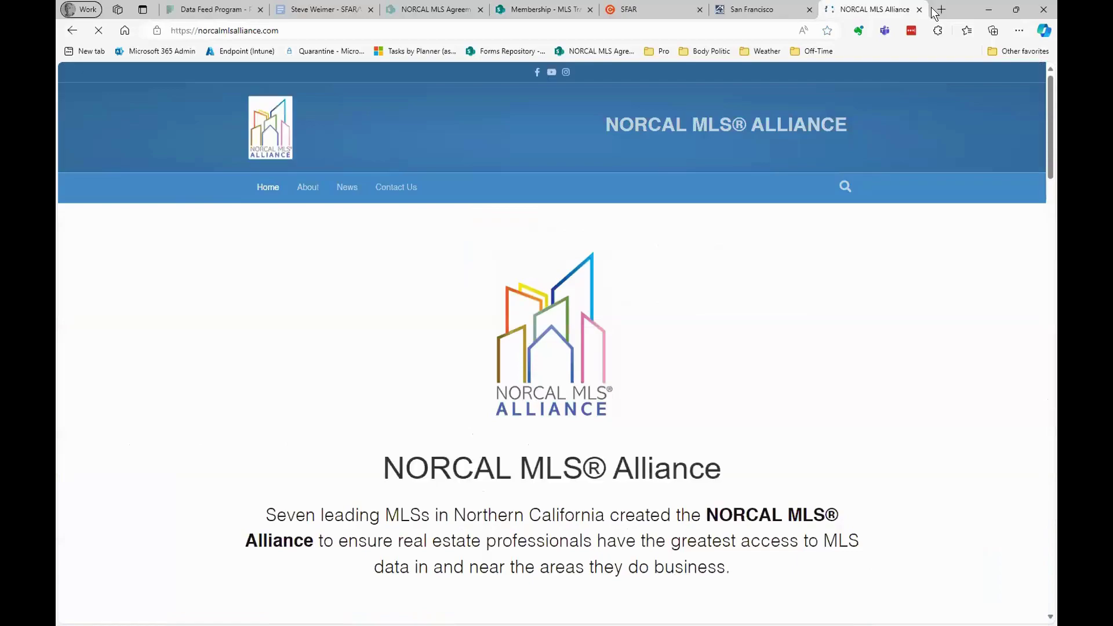
pyautogui.scroll(-15, 750, 310)
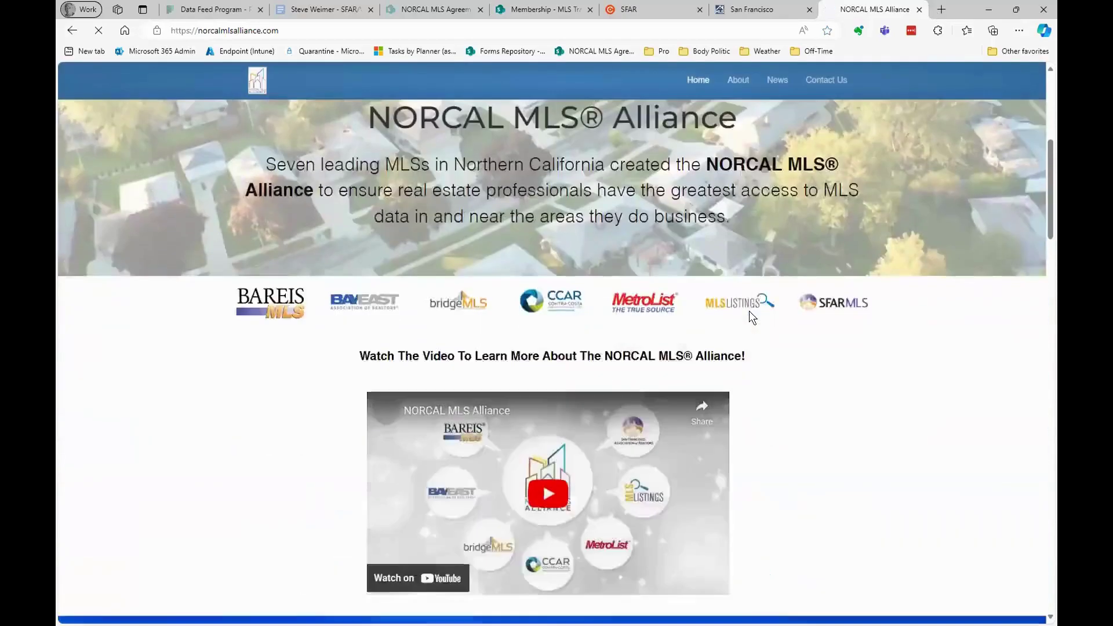
pyautogui.scroll(-8, 749, 313)
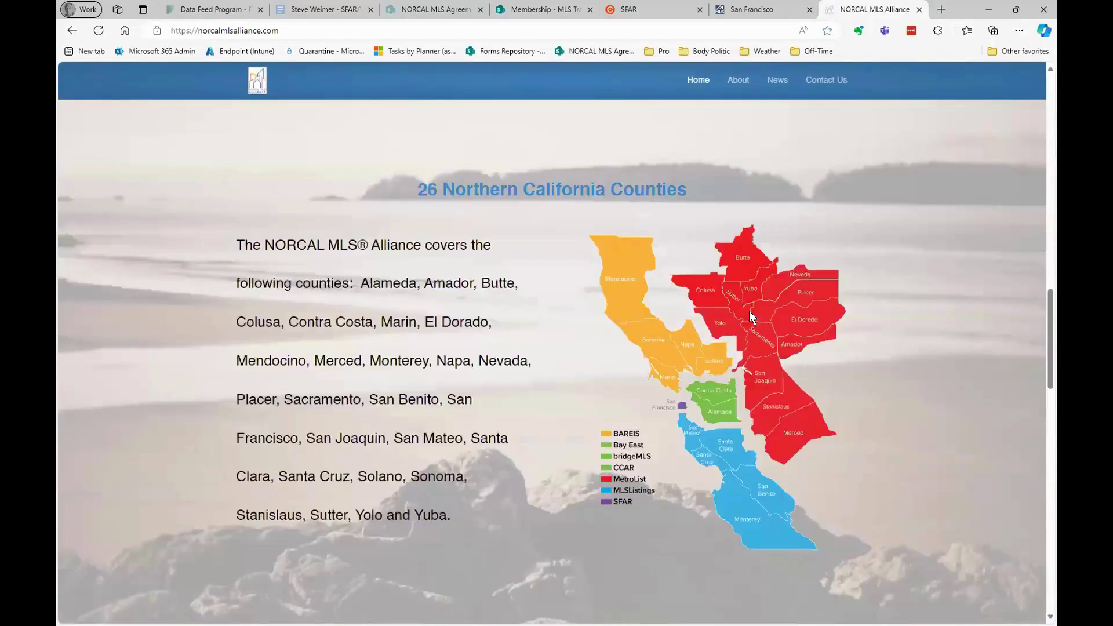
pyautogui.scroll(1, 749, 313)
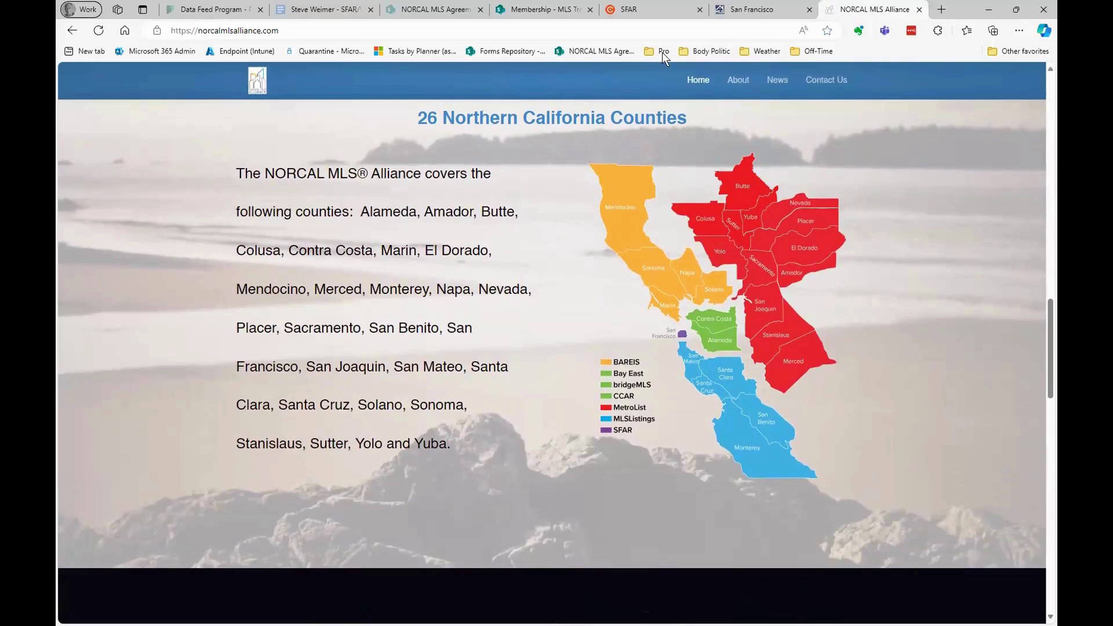
pyautogui.click(642, 9)
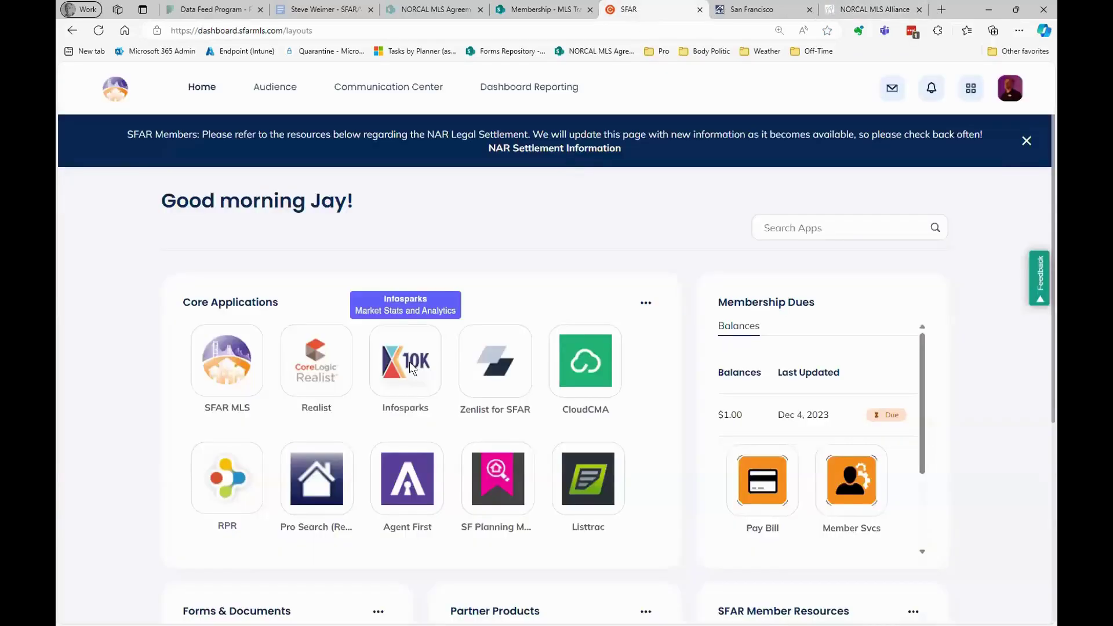
# Launch InfoSparks' San Francisco County median price chart; compare SFARMLS, MLSListings, then All Source MLSs
pyautogui.click(409, 361)
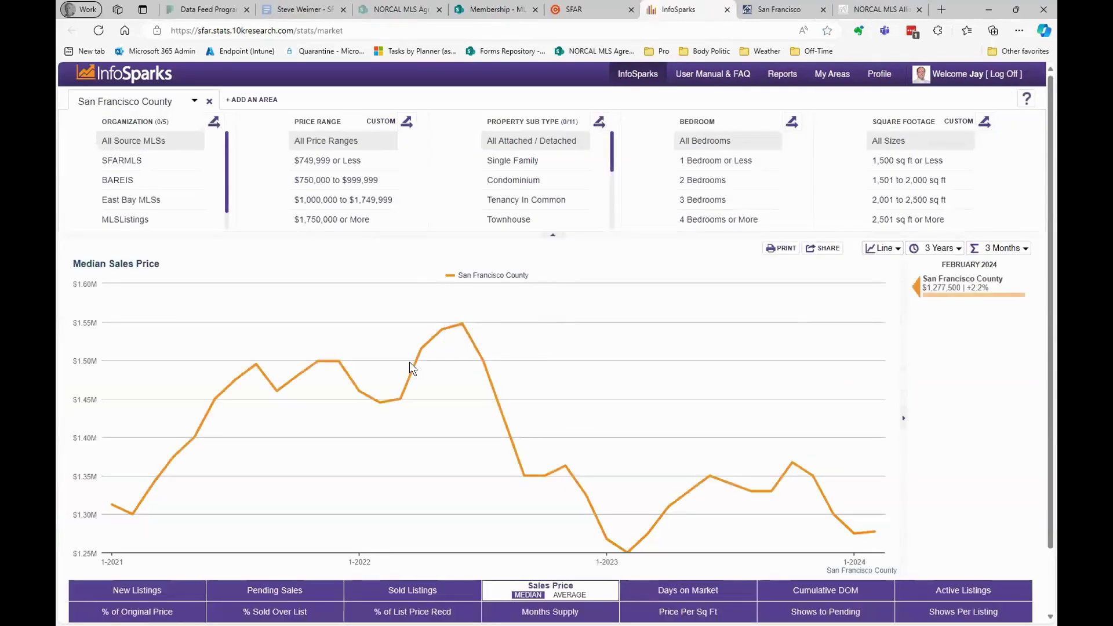
pyautogui.click(134, 102)
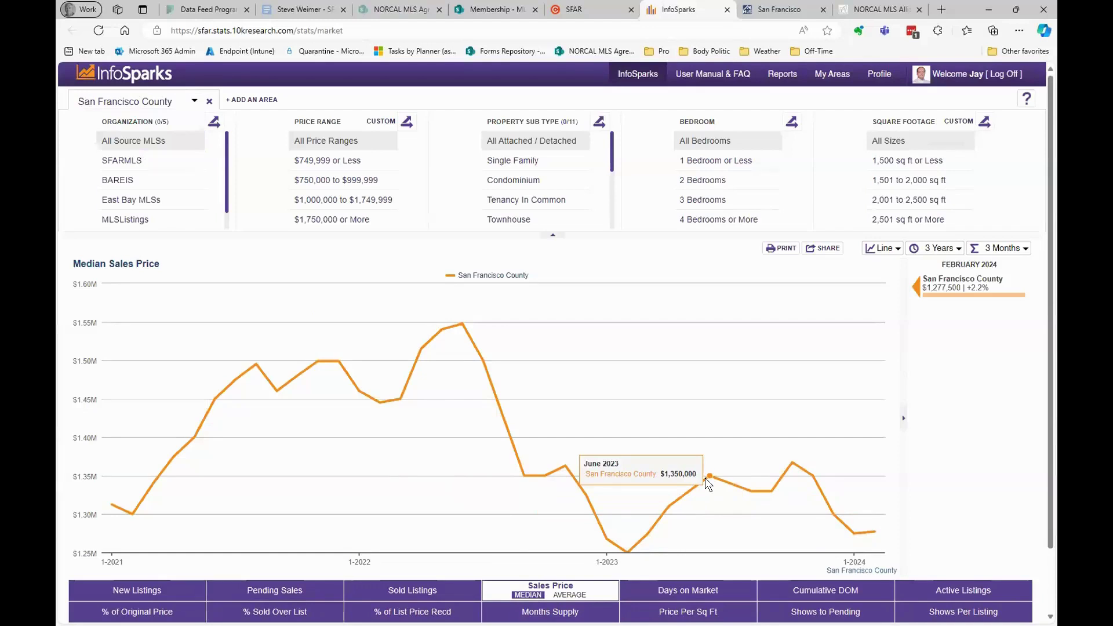
pyautogui.click(118, 165)
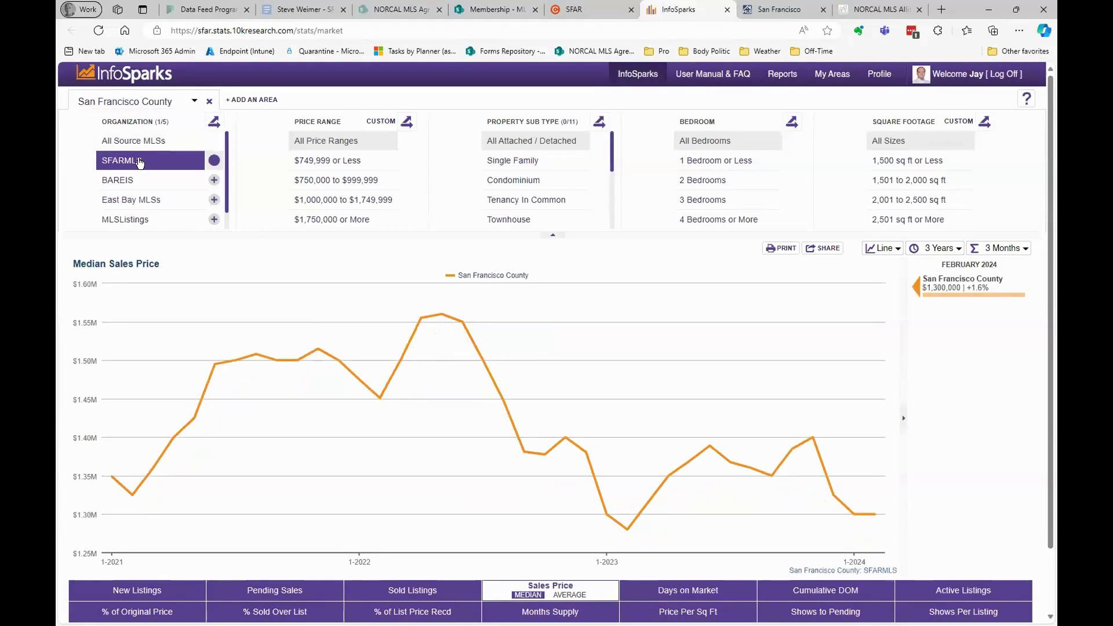
pyautogui.click(138, 219)
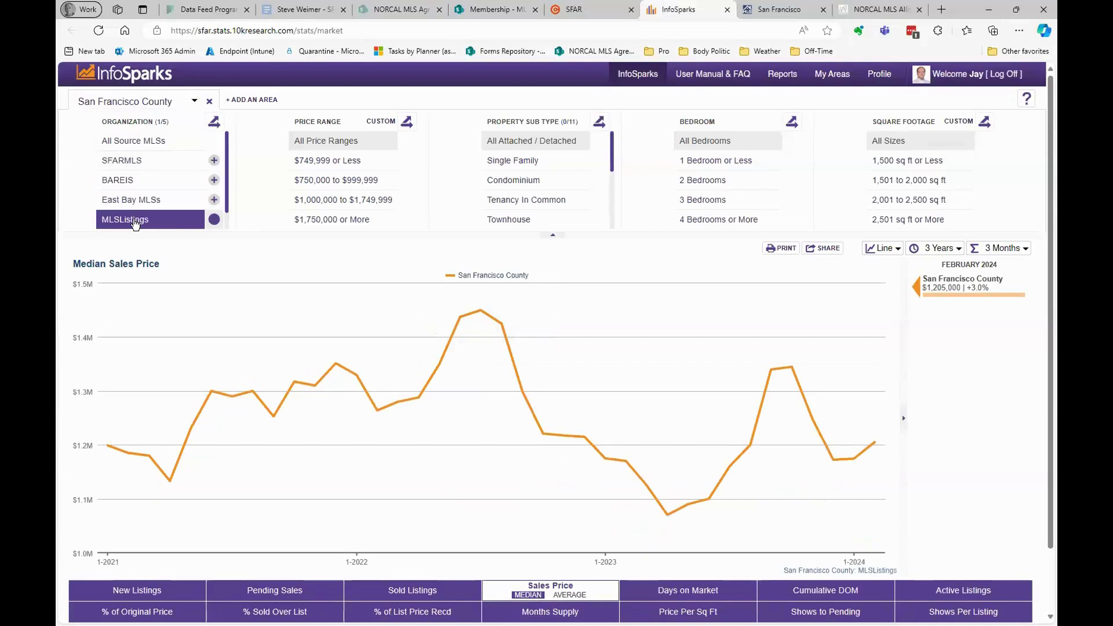
pyautogui.click(137, 142)
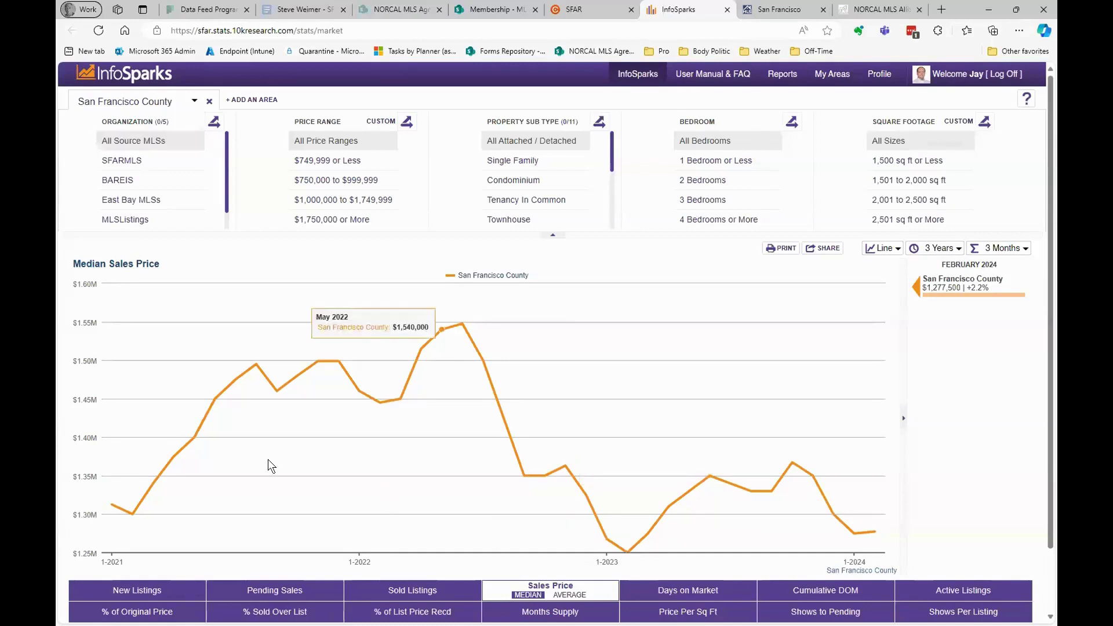
pyautogui.click(137, 99)
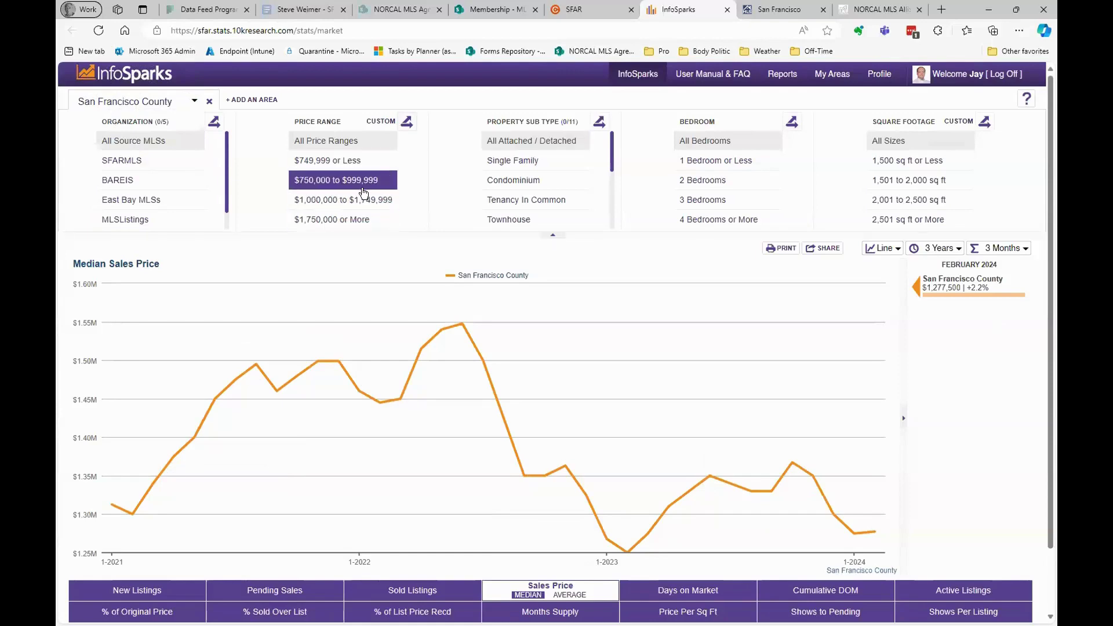
pyautogui.scroll(-2, 364, 193)
pyautogui.scroll(2, 367, 178)
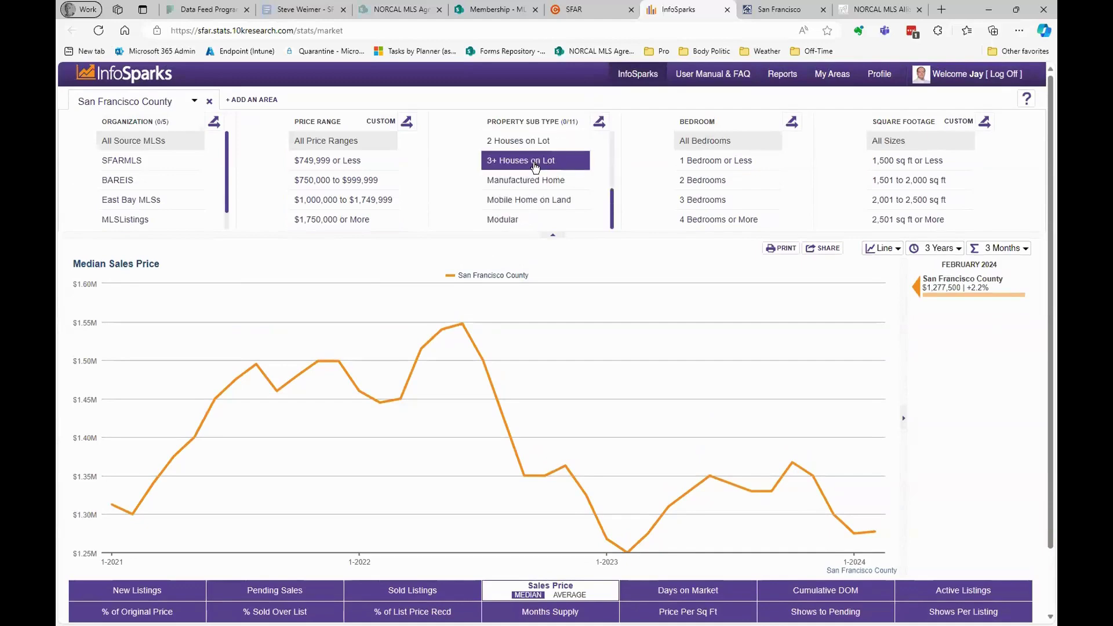
pyautogui.scroll(-3, 529, 168)
pyautogui.scroll(3, 530, 173)
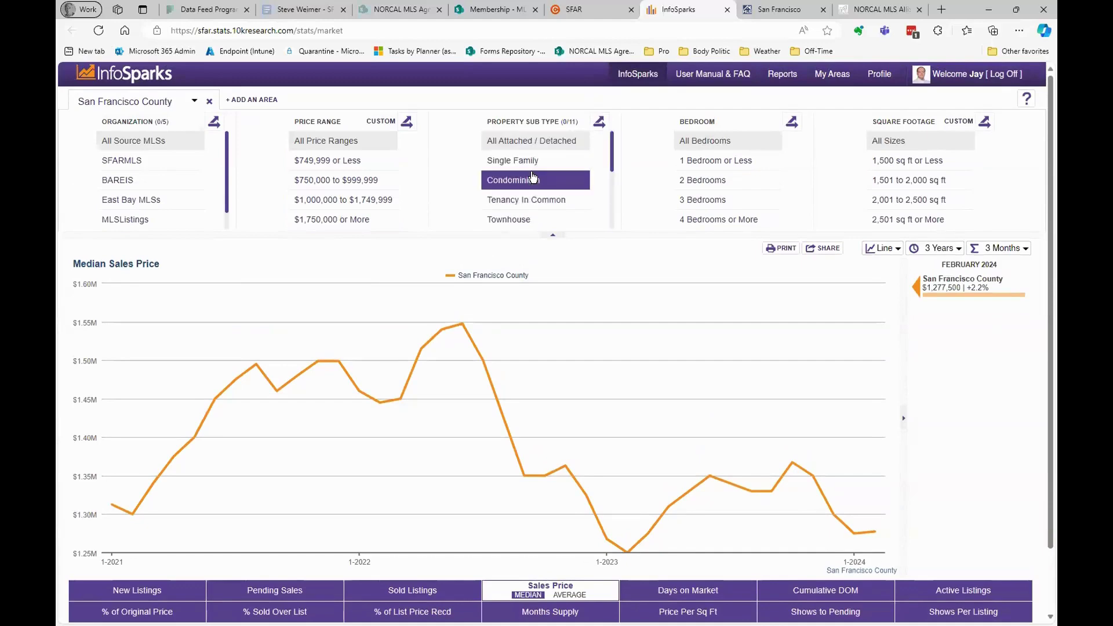
pyautogui.scroll(-1, 731, 191)
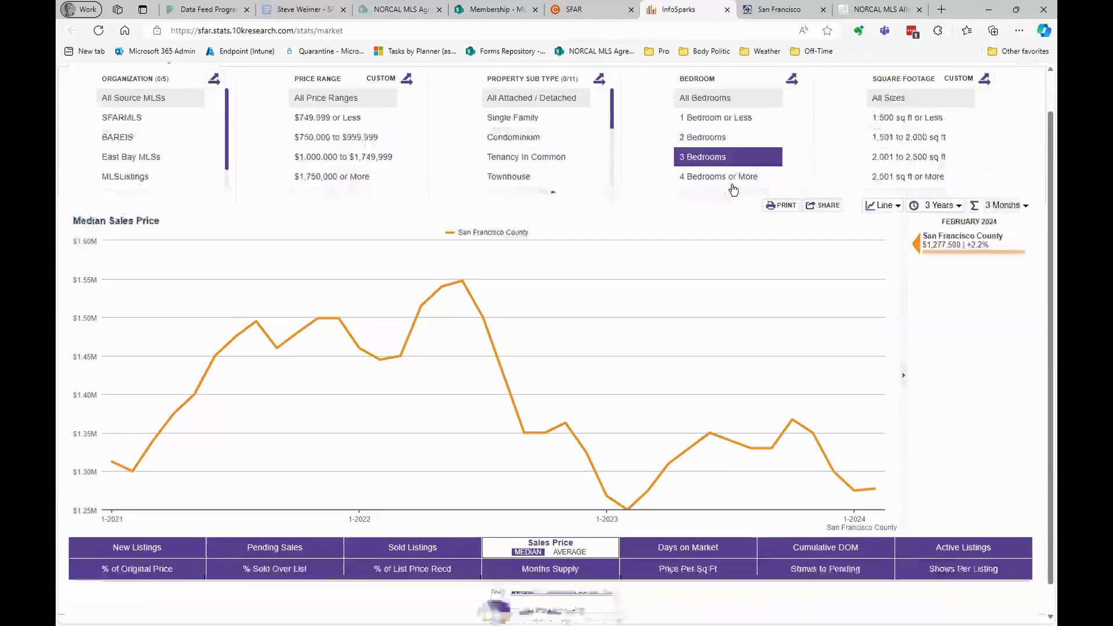
pyautogui.scroll(1, 731, 182)
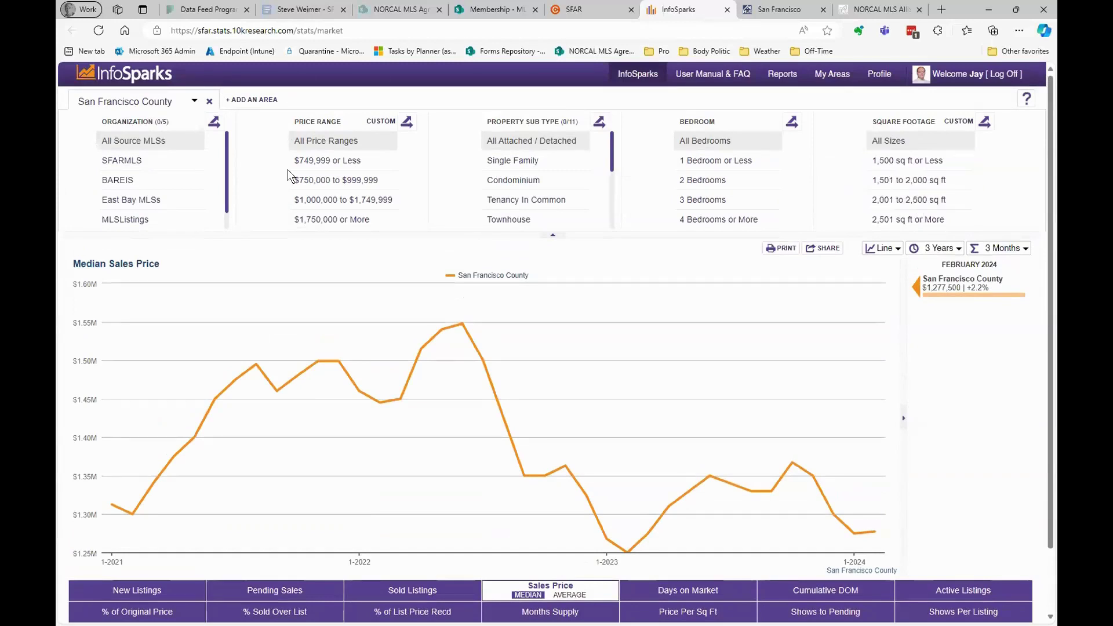
# Change the custom square footage bands to end at 5000 and start at 5001, then chart 5,001 sq ft or More
pyautogui.click(958, 121)
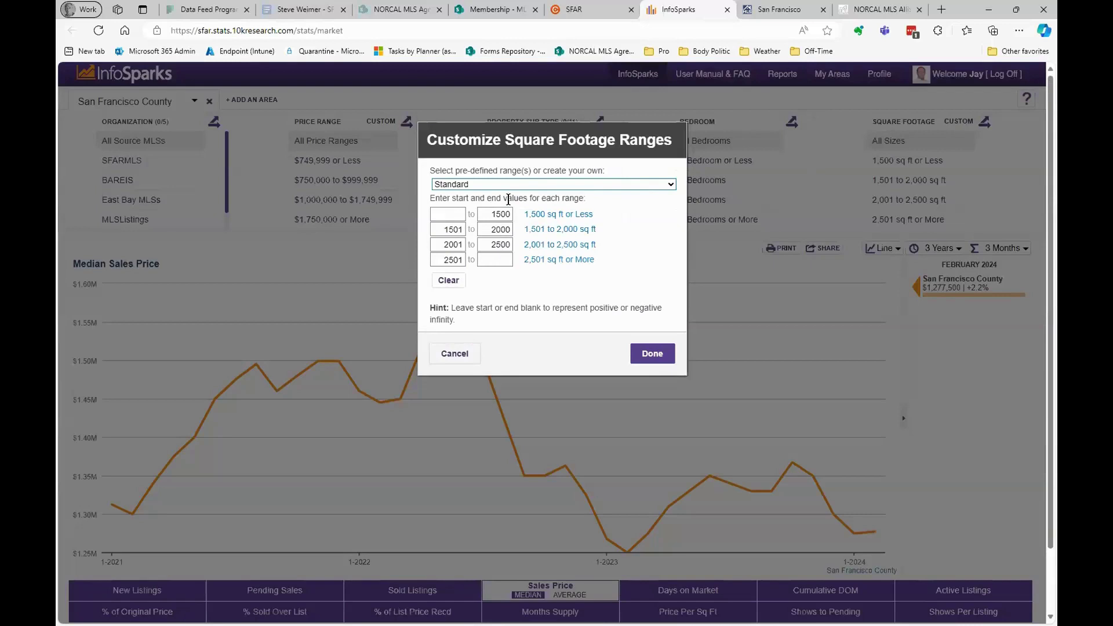
pyautogui.doubleClick(450, 259)
pyautogui.doubleClick(490, 245)
pyautogui.write('5000')
pyautogui.press('Tab')
pyautogui.write('5001')
pyautogui.click(652, 354)
pyautogui.click(899, 219)
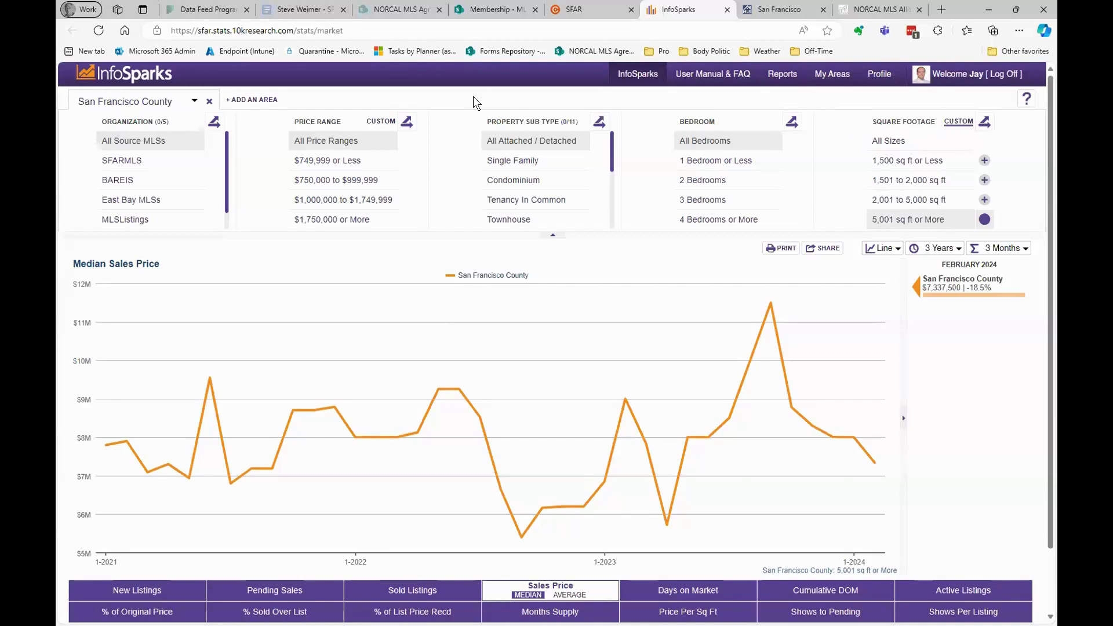
# Reset Square Footage to All Sizes and switch the San Francisco County chart to New Listings
pyautogui.click(888, 141)
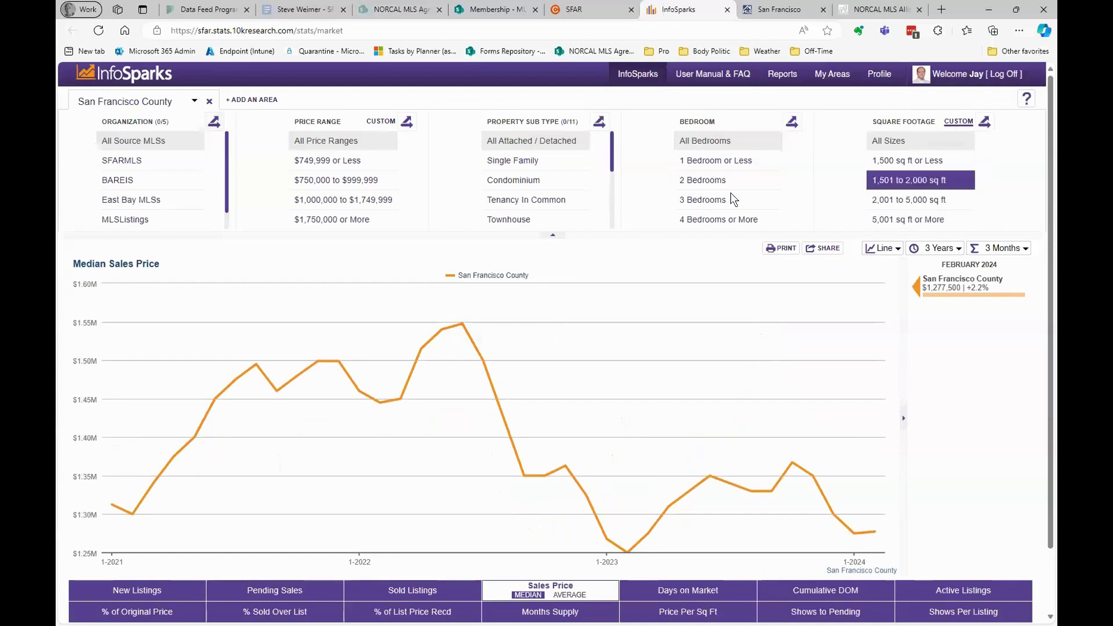
pyautogui.moveTo(581, 476)
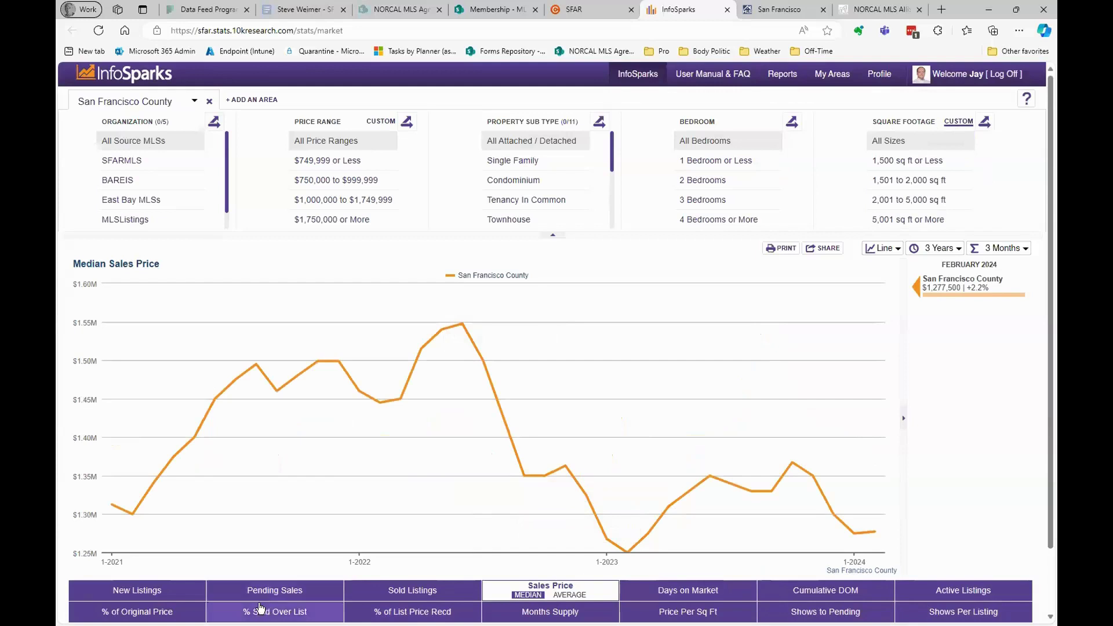
pyautogui.click(157, 593)
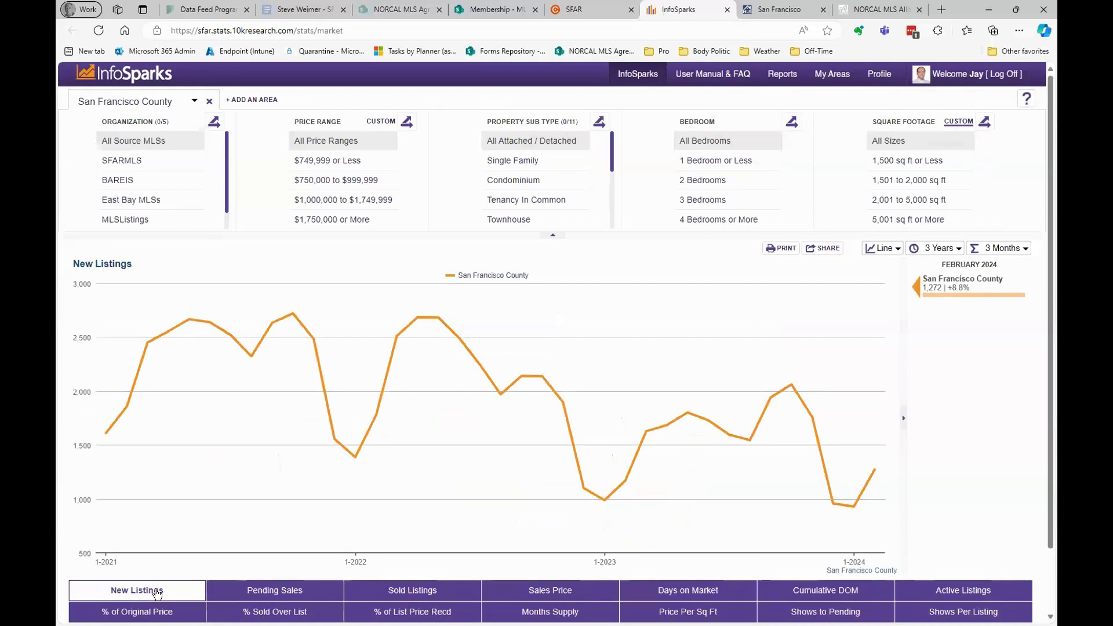
pyautogui.moveTo(873, 472)
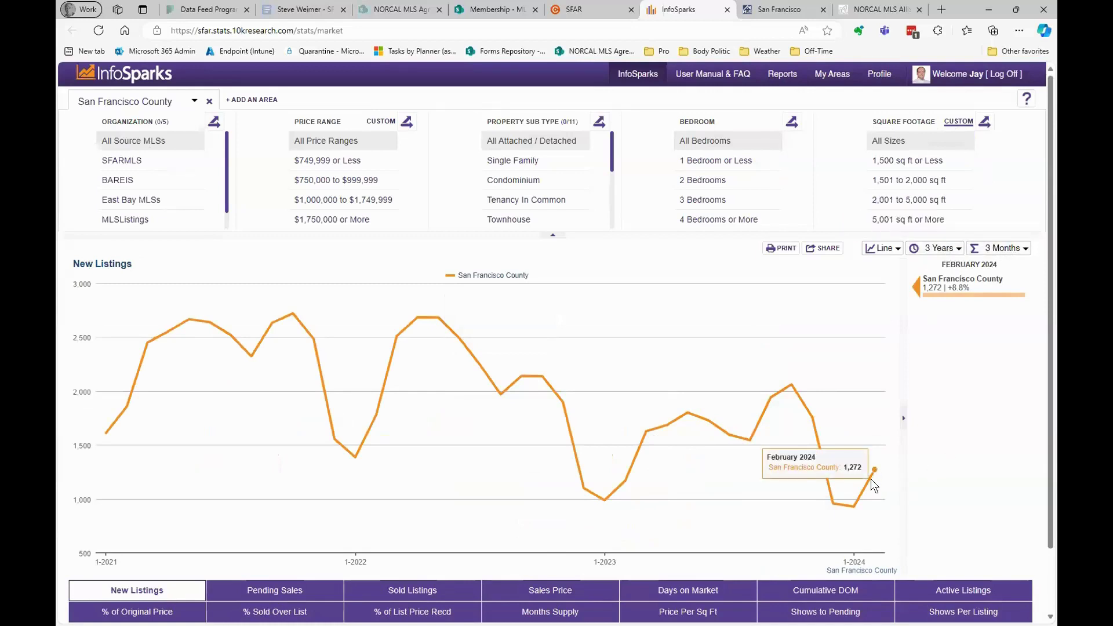
pyautogui.moveTo(858, 508)
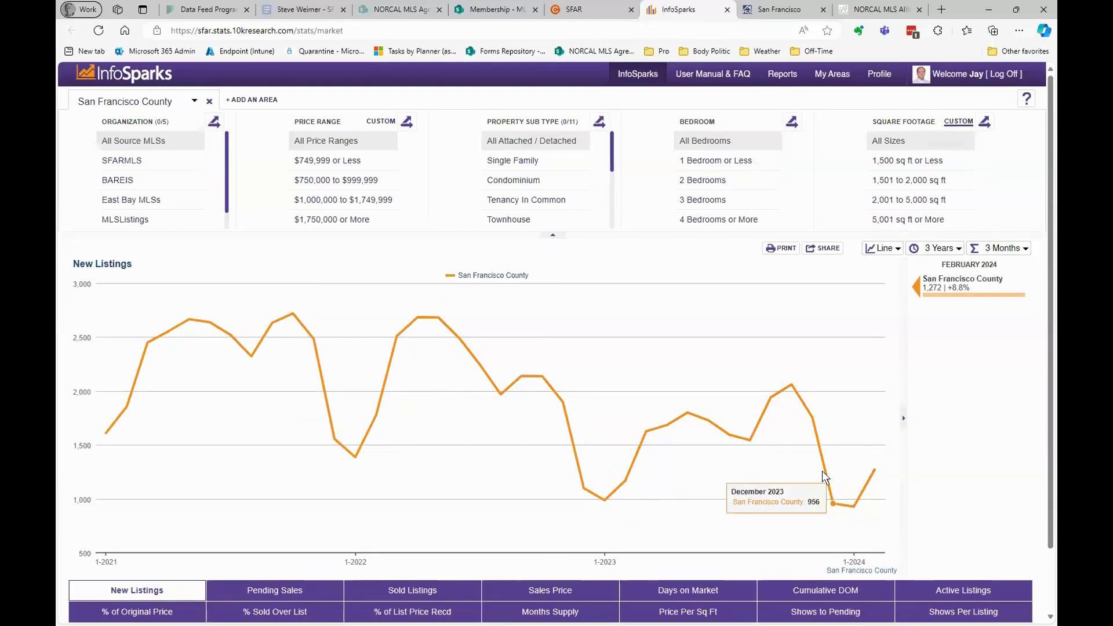
pyautogui.moveTo(761, 400)
pyautogui.moveTo(689, 411)
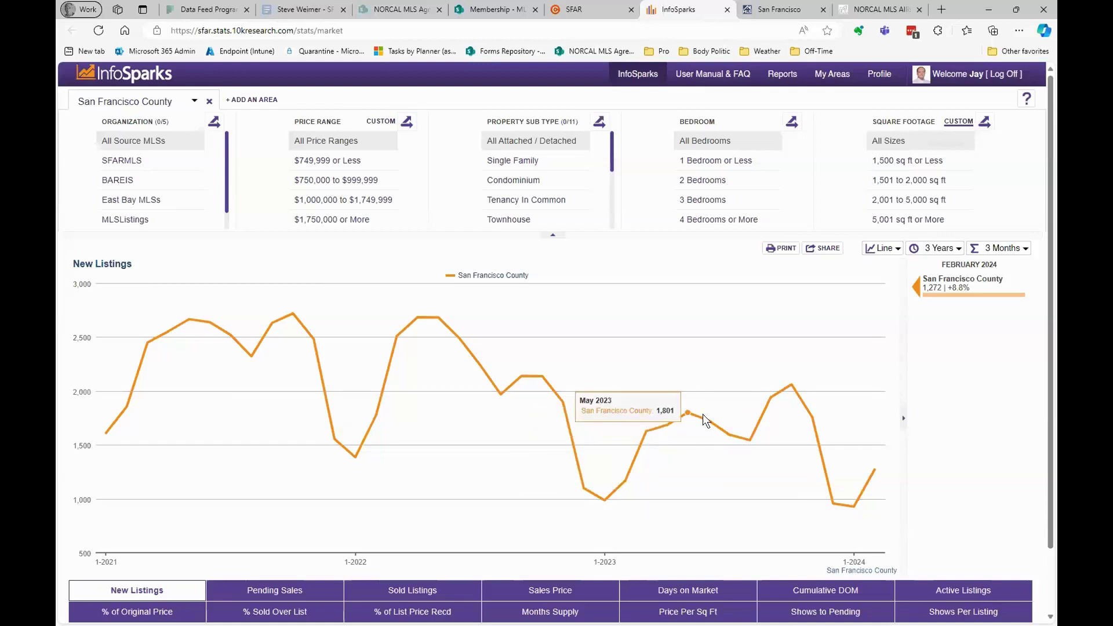
# Try Monthly and then Rolling 3 Months aggregation on the New Listings chart
pyautogui.click(997, 248)
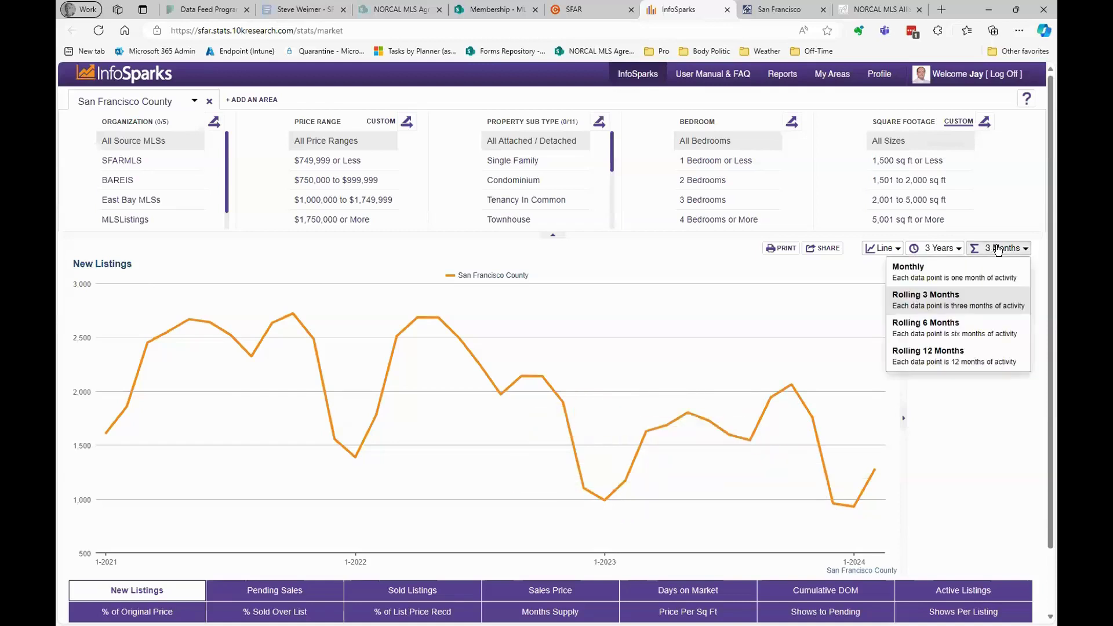
pyautogui.click(974, 271)
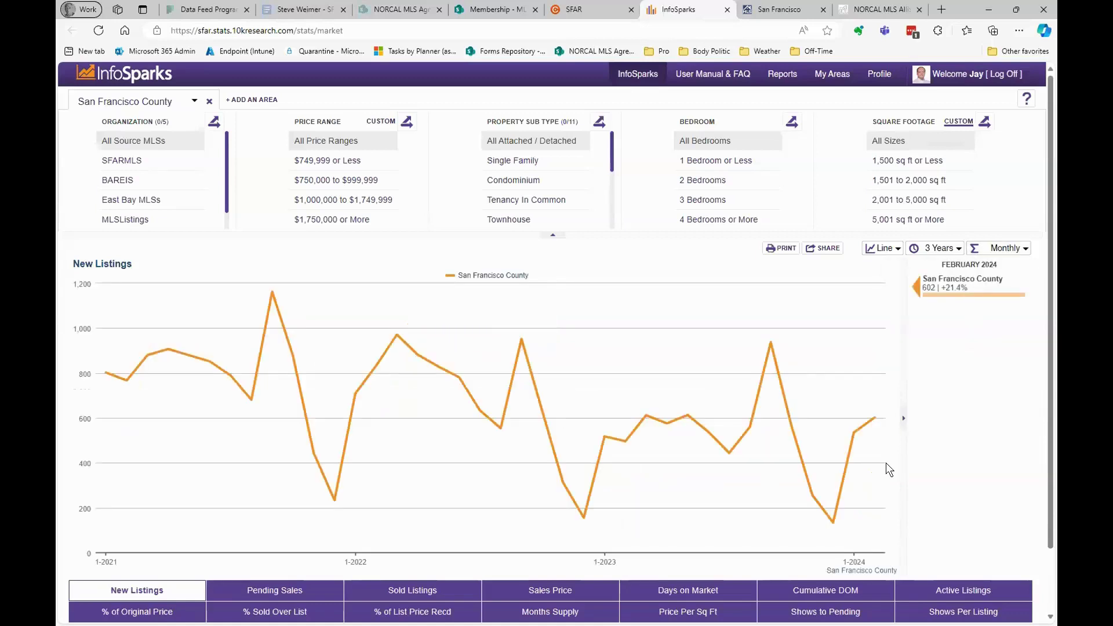
pyautogui.click(998, 248)
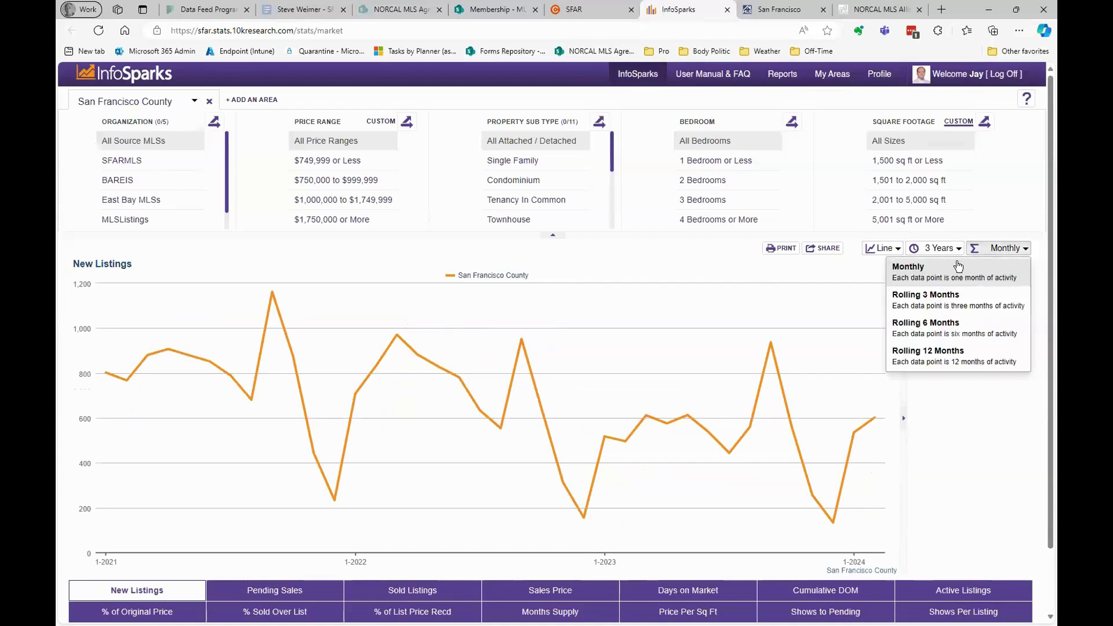
pyautogui.click(1007, 249)
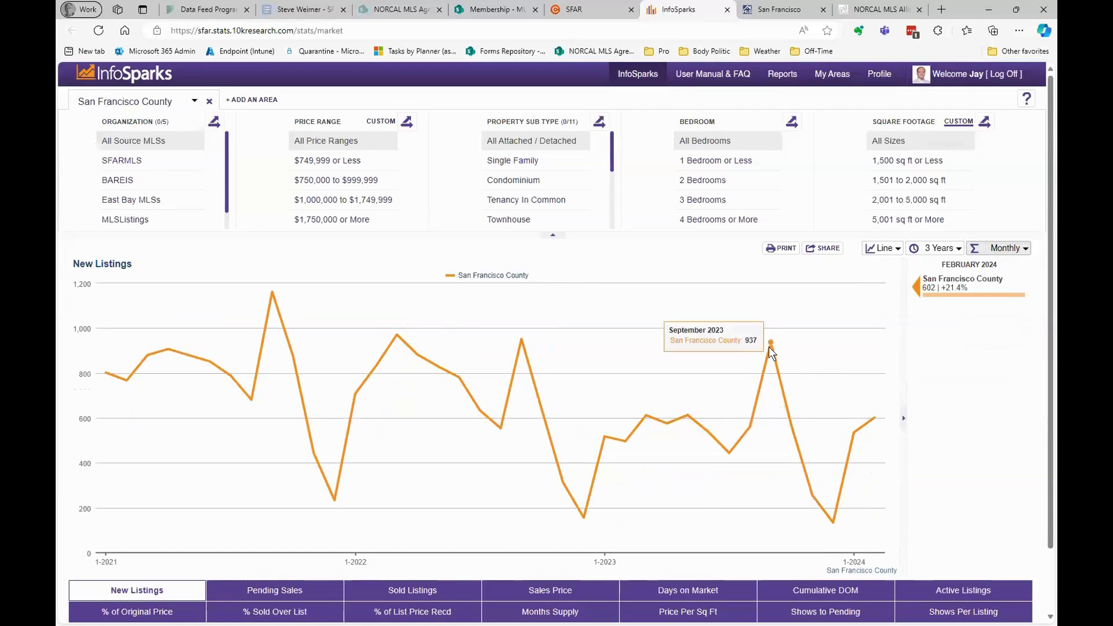
pyautogui.click(1012, 249)
pyautogui.click(1007, 293)
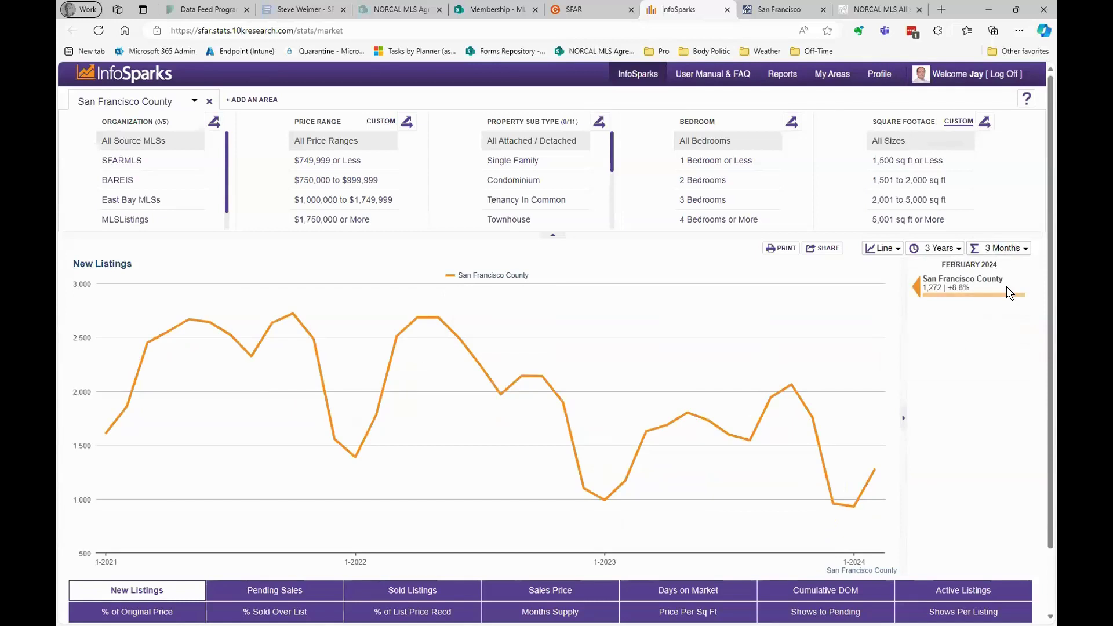
# Switch aggregation to Rolling 6 Months, then settle on Rolling 12 Months
pyautogui.click(998, 248)
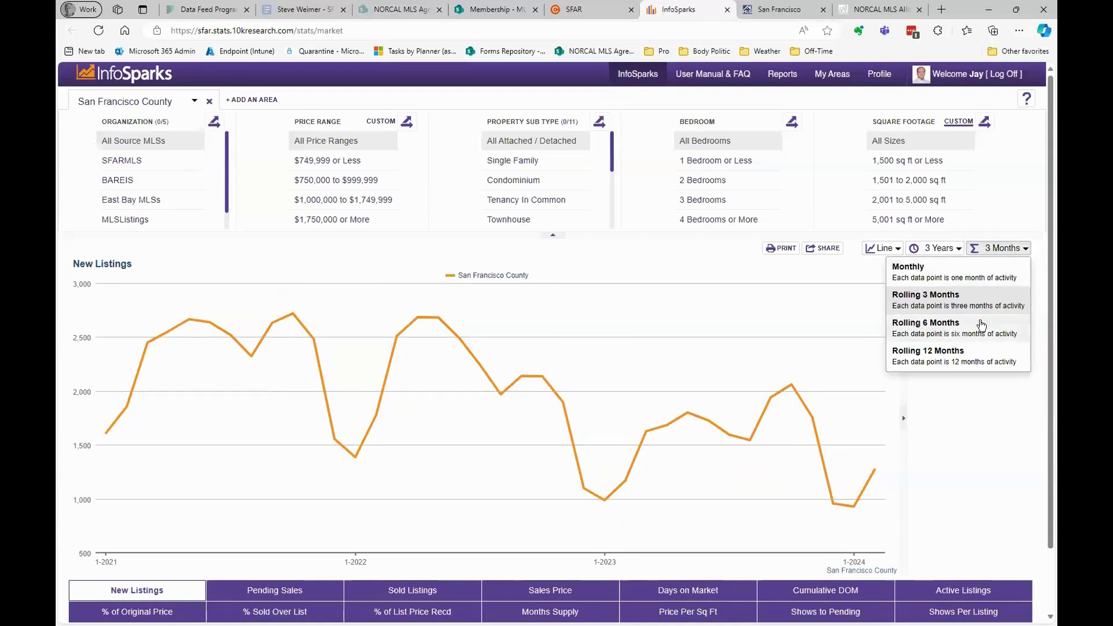
pyautogui.click(980, 320)
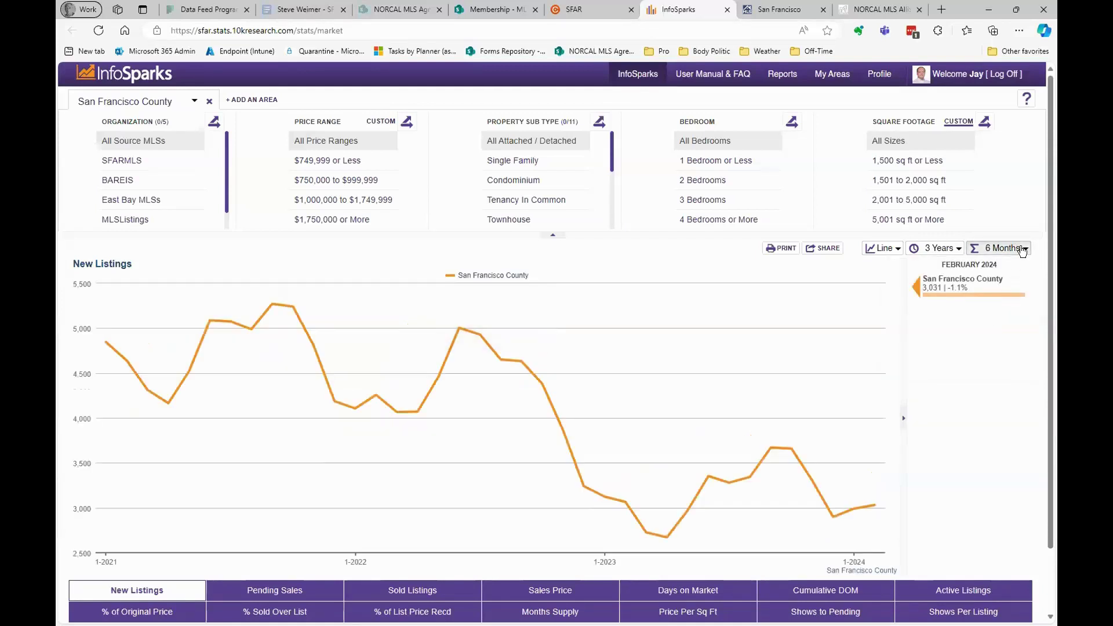
pyautogui.click(997, 248)
pyautogui.click(989, 354)
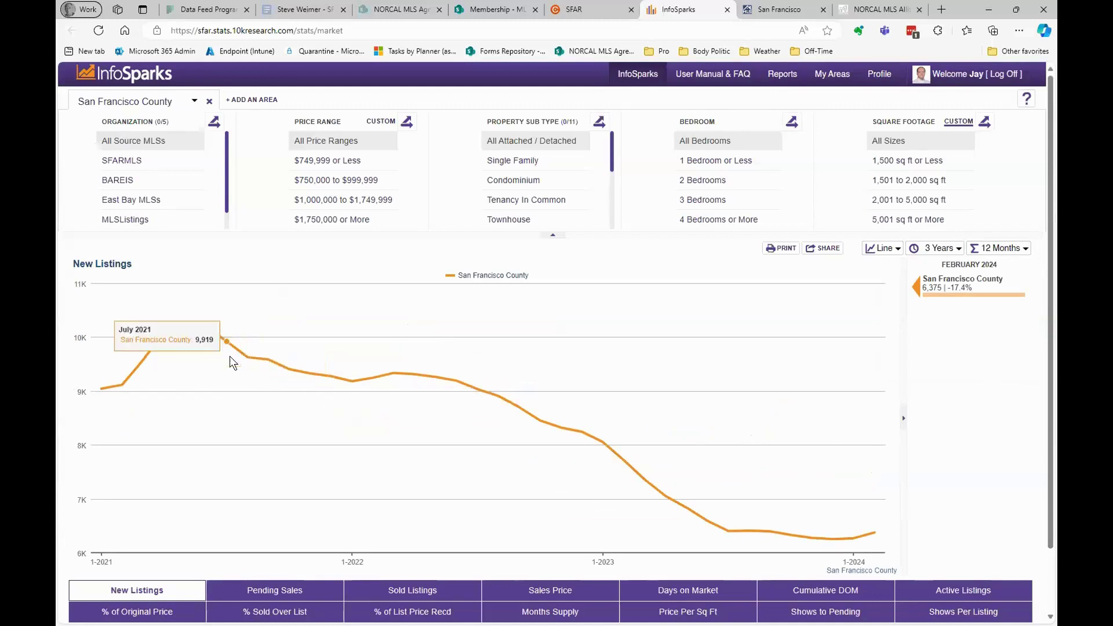
pyautogui.moveTo(193, 337)
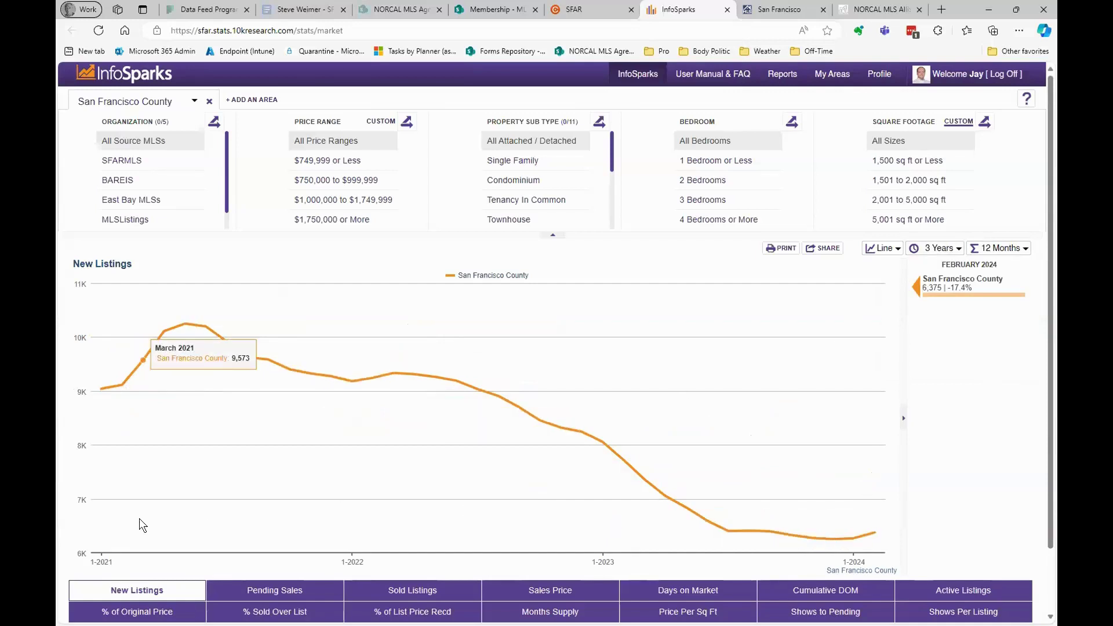
# Change the time range from 3 Years to 10 Years, covering 2014 to 2024
pyautogui.click(945, 248)
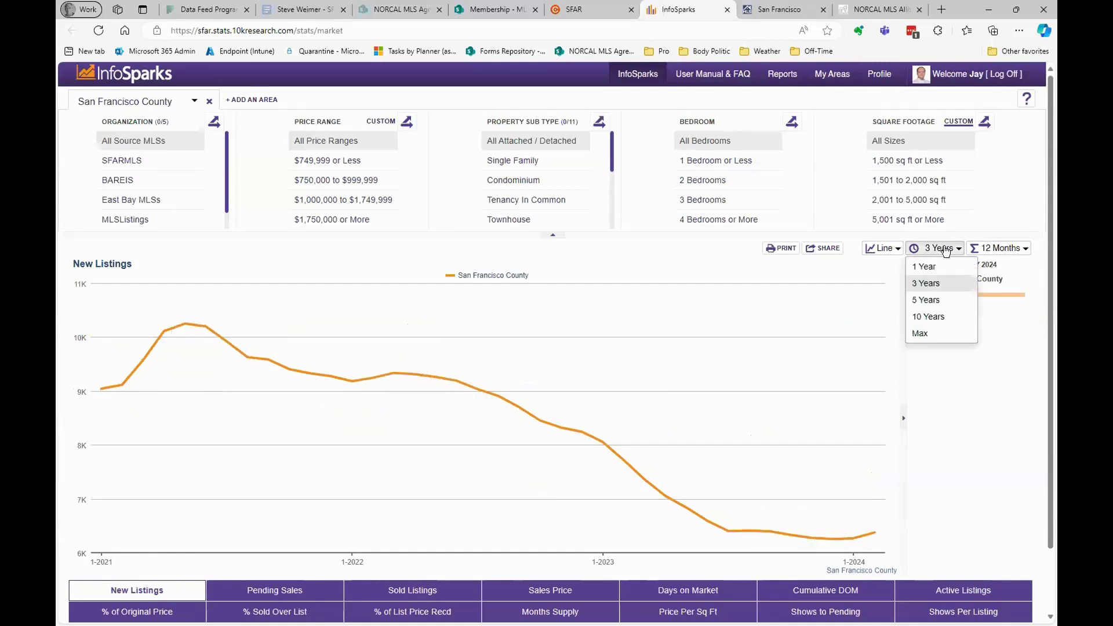
pyautogui.click(940, 316)
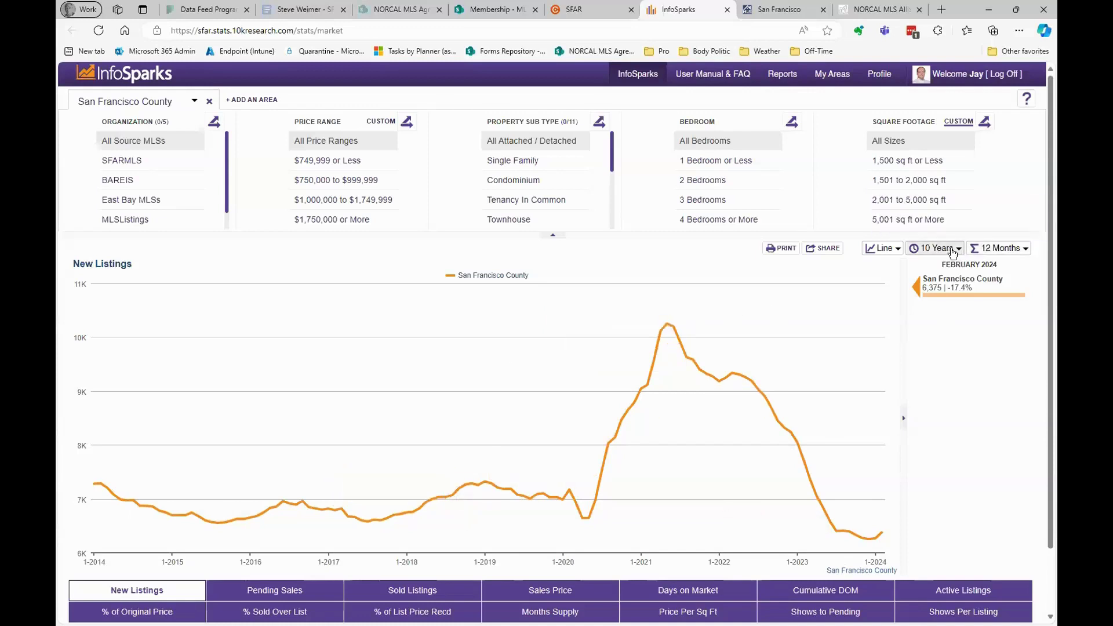
# Switch to Sold Listings with a 3 Years time range and Rolling 3 Months aggregation
pyautogui.click(419, 593)
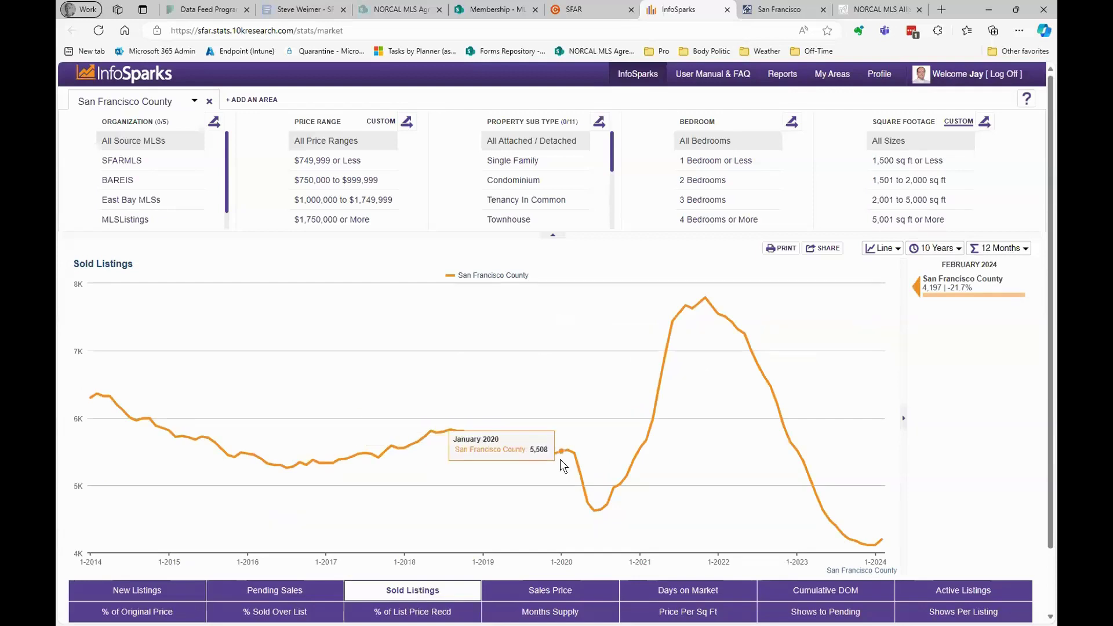
pyautogui.moveTo(582, 504)
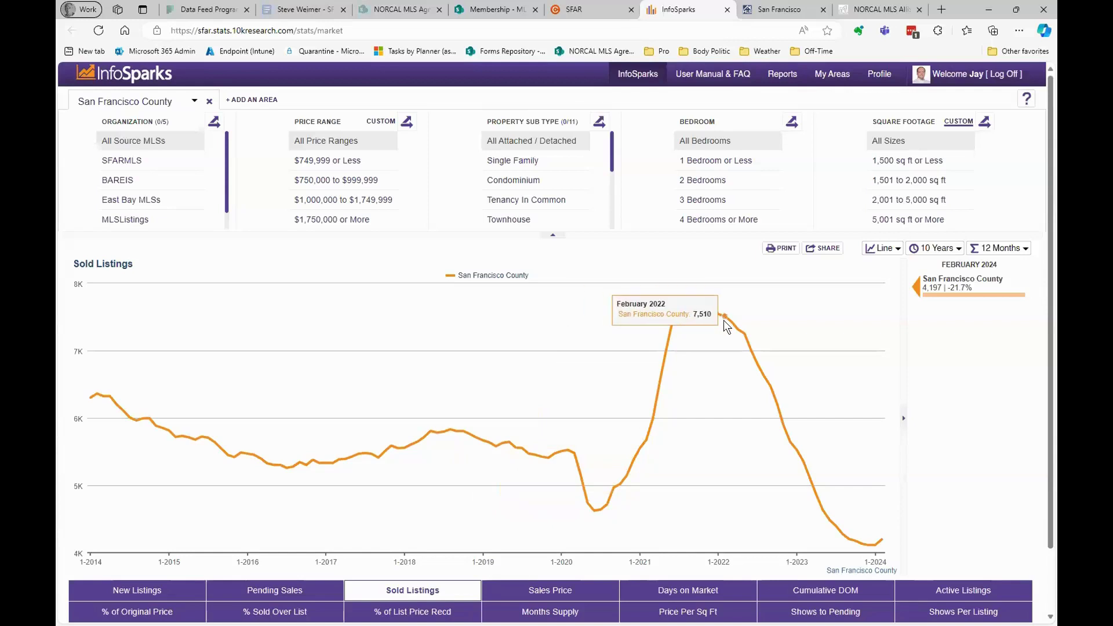
pyautogui.click(935, 250)
pyautogui.click(933, 297)
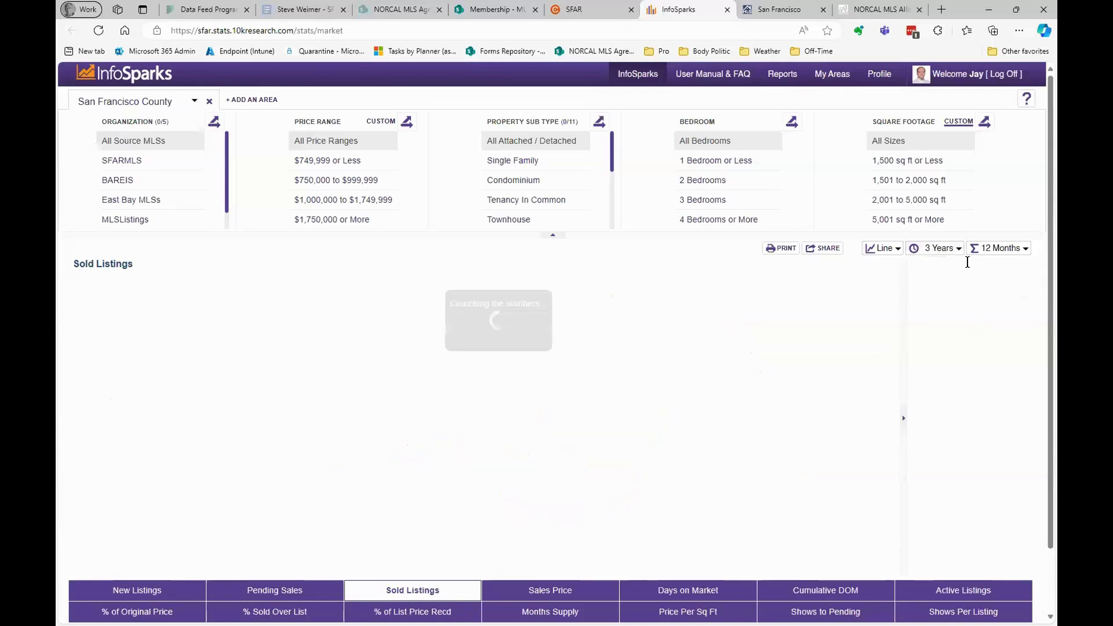
pyautogui.click(985, 249)
pyautogui.click(926, 300)
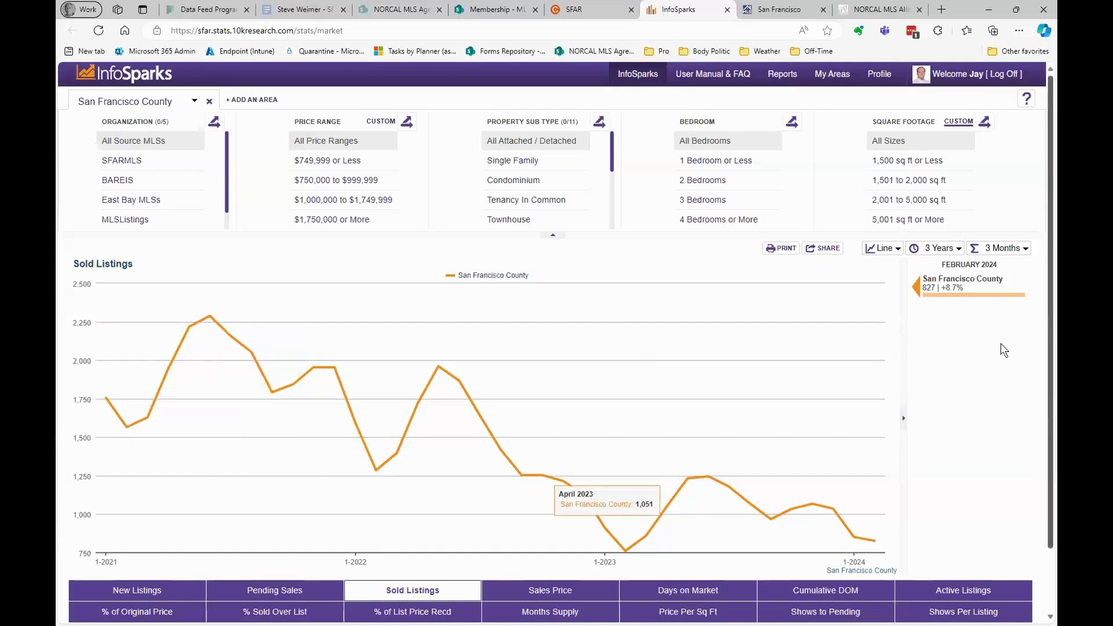
# Set the Sold Listings chart to a 5 Years time range with Rolling 12 Months aggregation
pyautogui.click(951, 249)
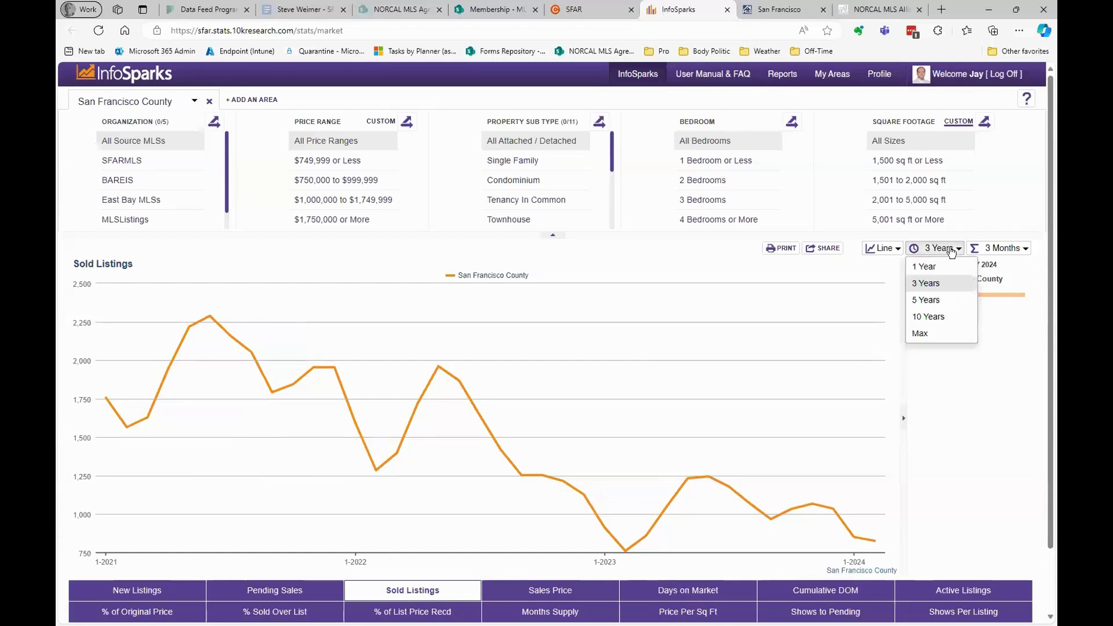
pyautogui.click(942, 301)
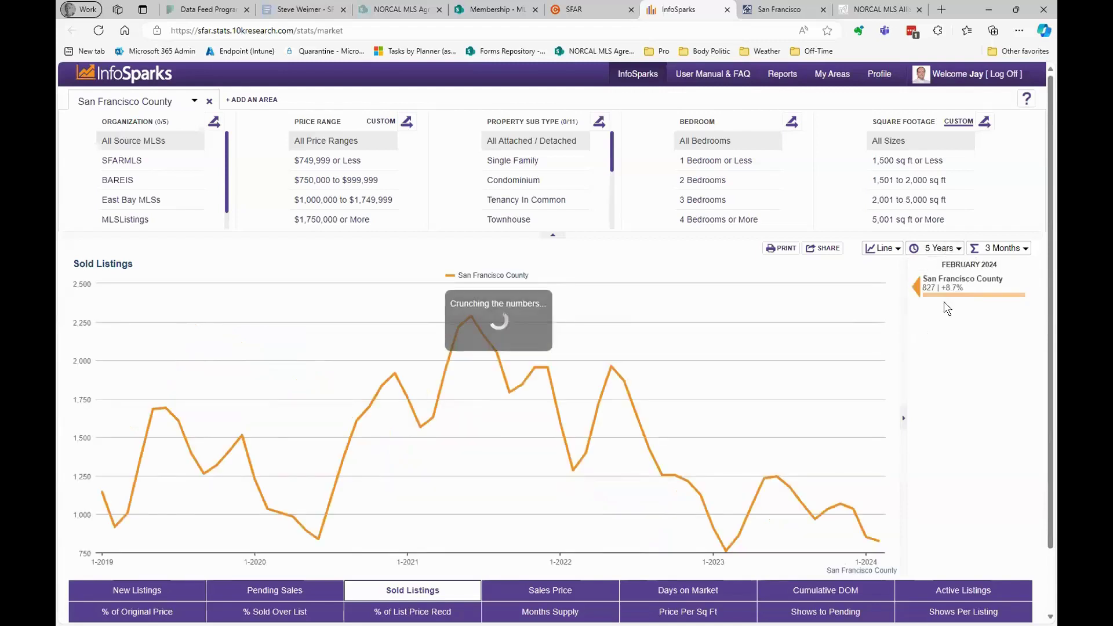
pyautogui.click(1003, 249)
pyautogui.click(971, 349)
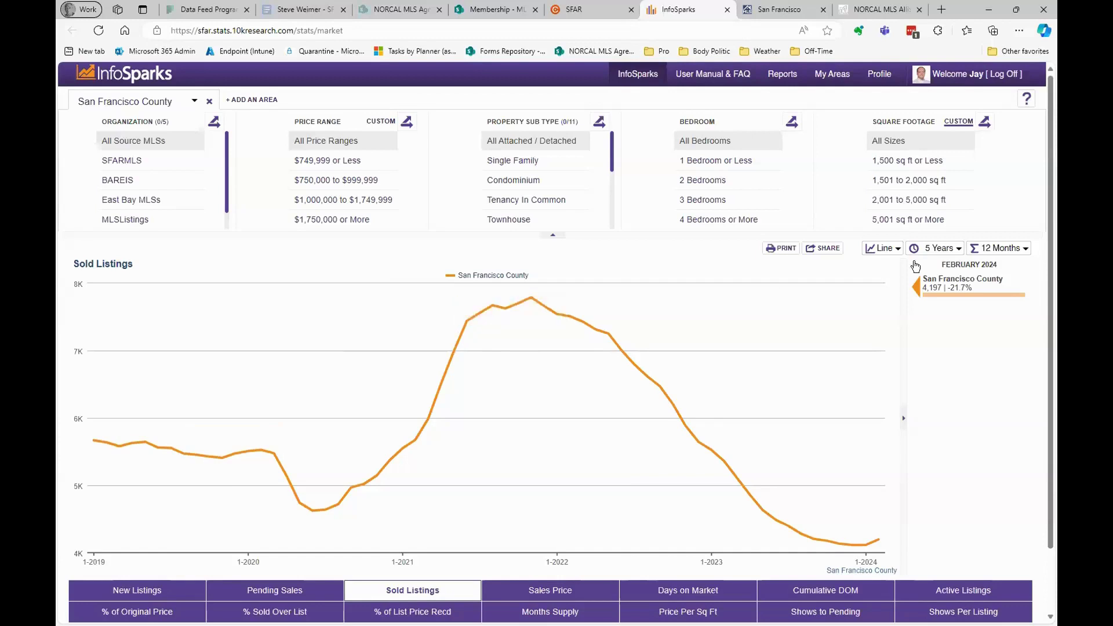
# Set the time range back to 3 Years and aggregation to Rolling 3 Months
pyautogui.click(948, 251)
pyautogui.click(933, 280)
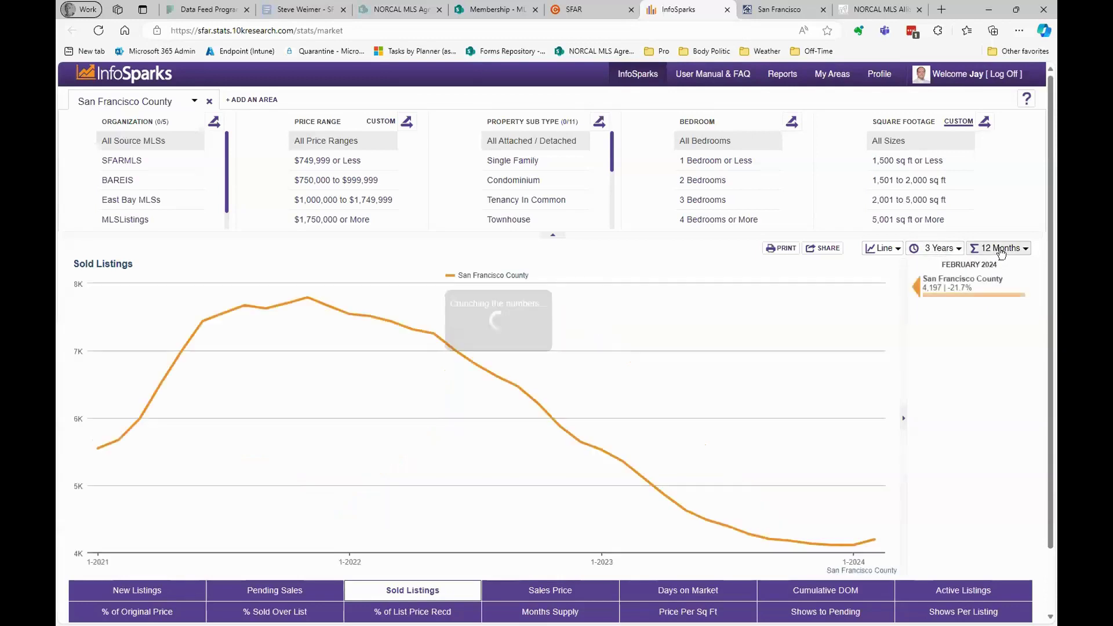
pyautogui.click(994, 248)
pyautogui.click(989, 297)
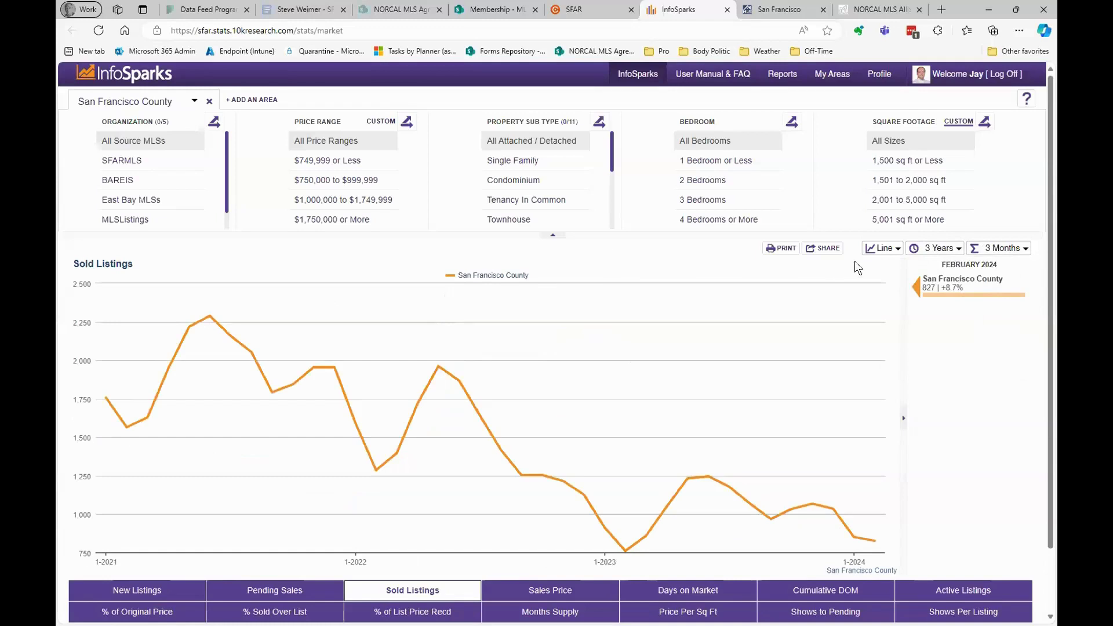
# Try the SHARE button, then switch the chart back to New Listings
pyautogui.click(820, 250)
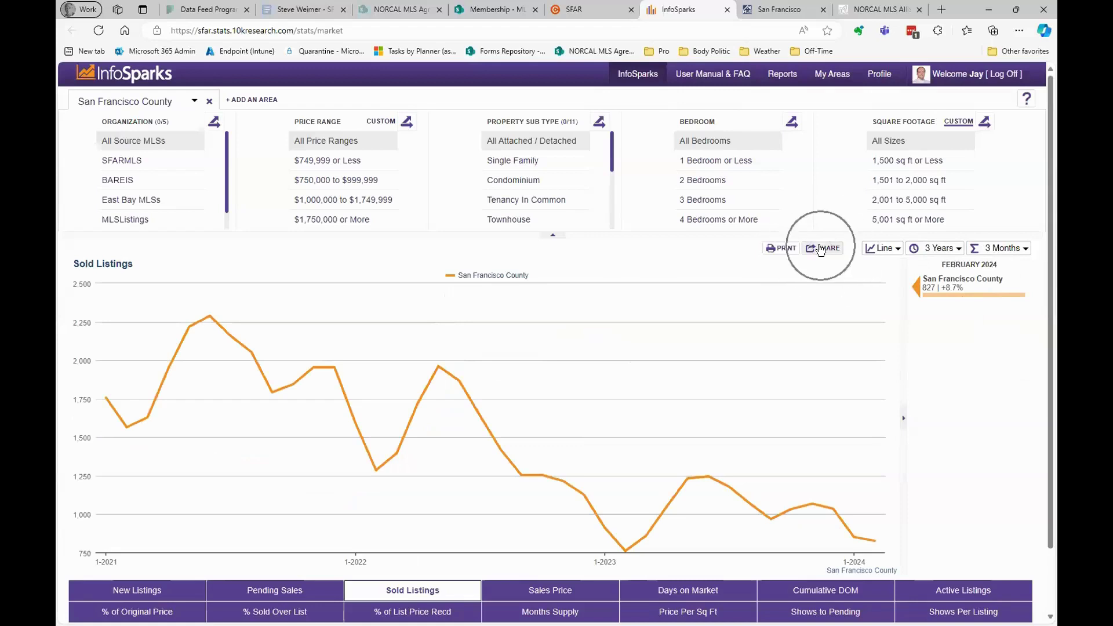
pyautogui.click(820, 249)
pyautogui.click(821, 250)
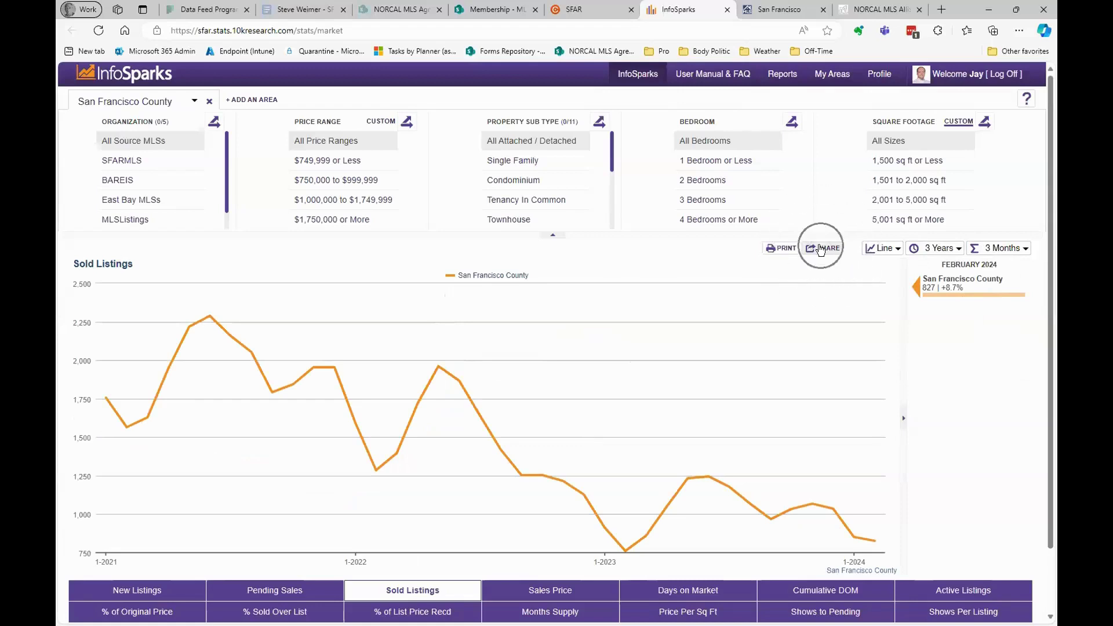
pyautogui.click(821, 250)
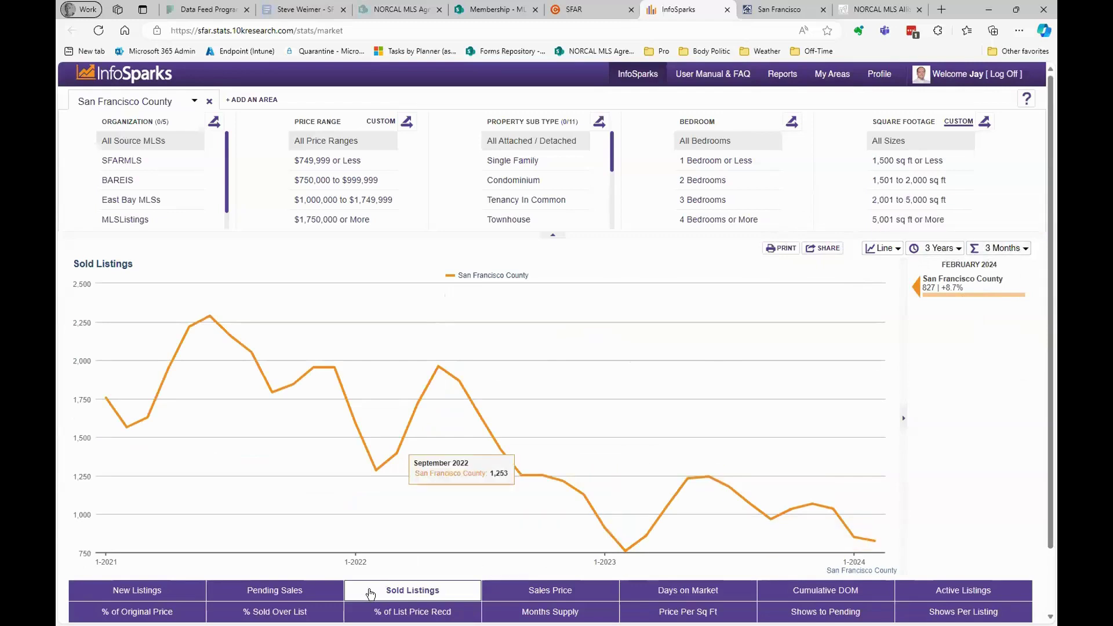
pyautogui.click(154, 590)
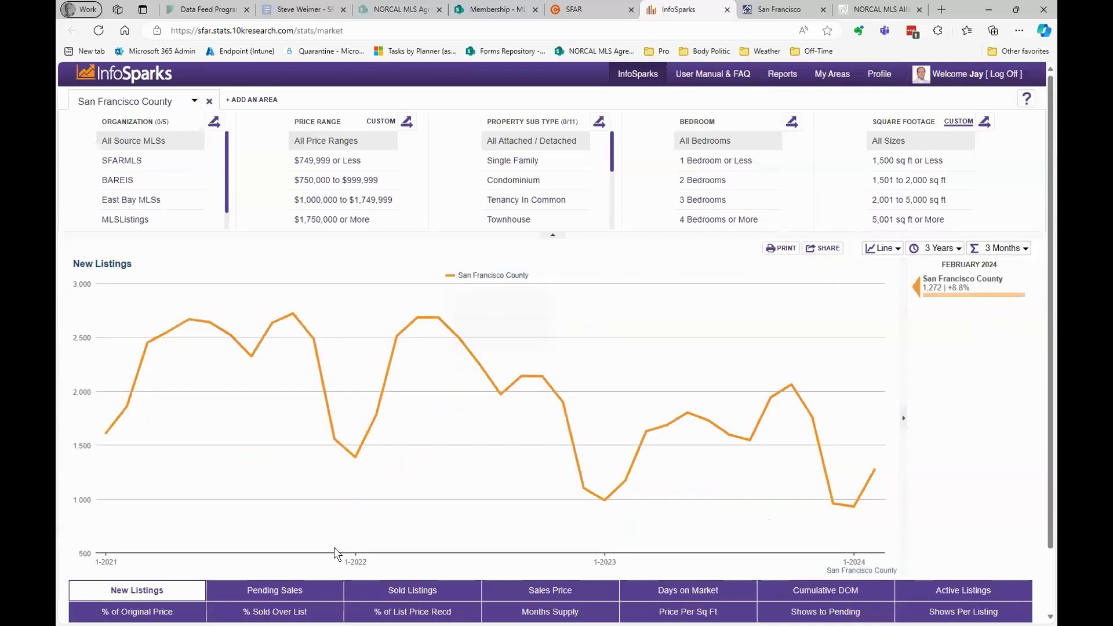
pyautogui.moveTo(877, 483)
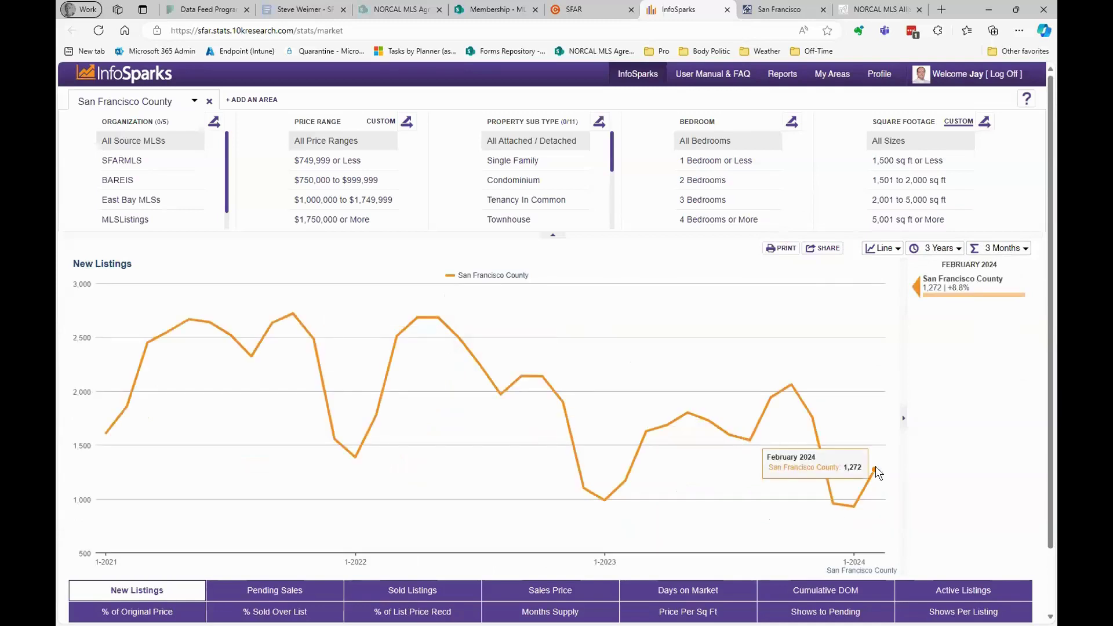
pyautogui.moveTo(825, 495)
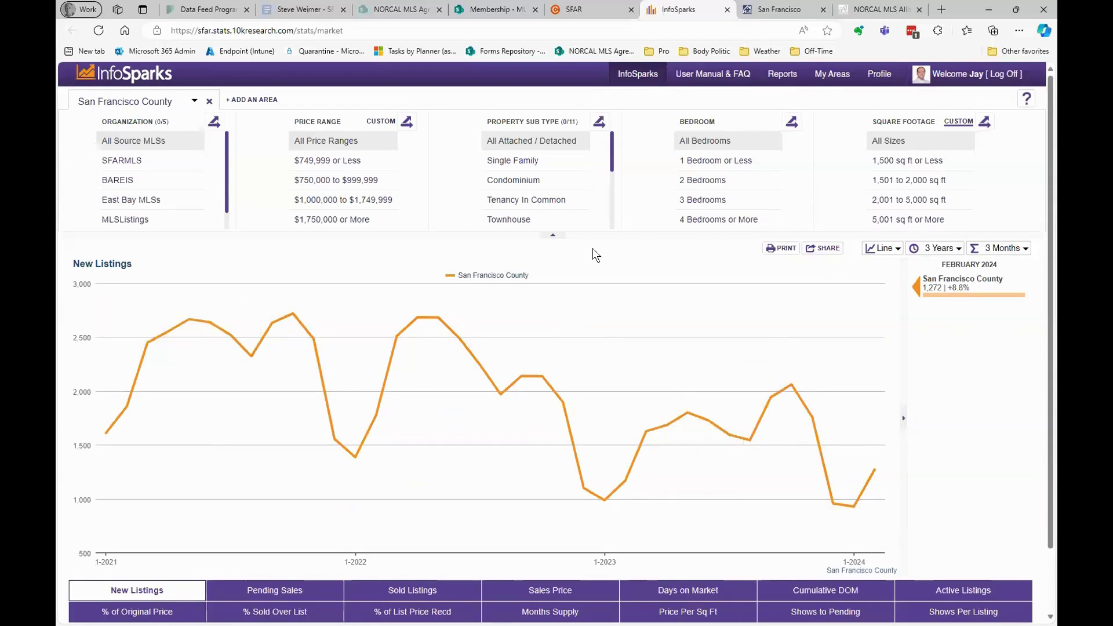
# Open the chart's share options and compare the PDF, website embed and CSV choices
pyautogui.click(821, 249)
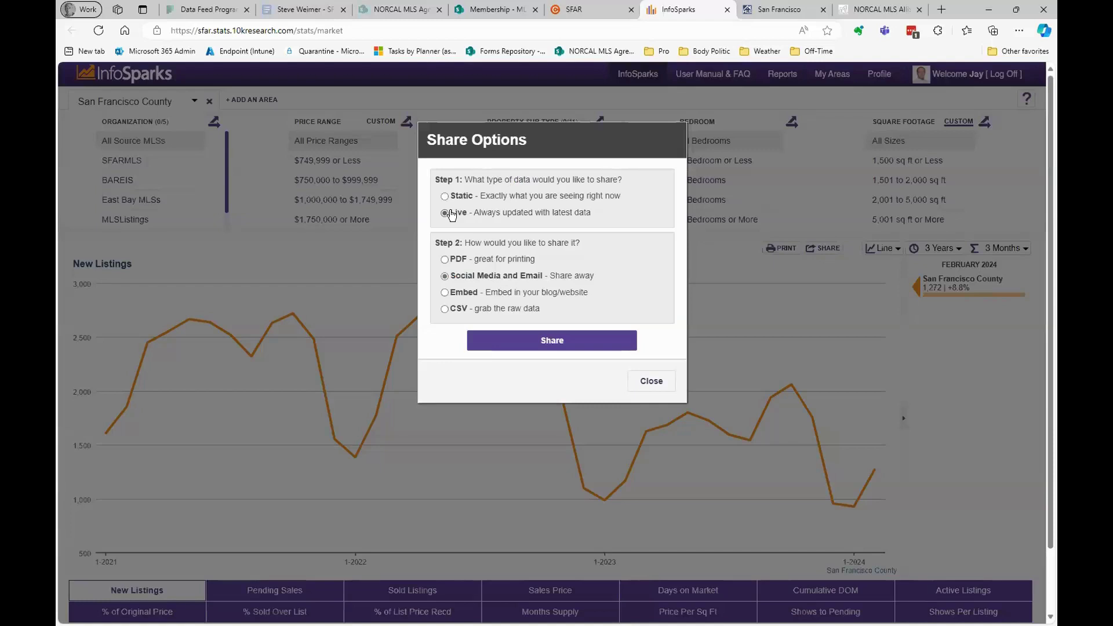
pyautogui.click(461, 261)
pyautogui.click(445, 292)
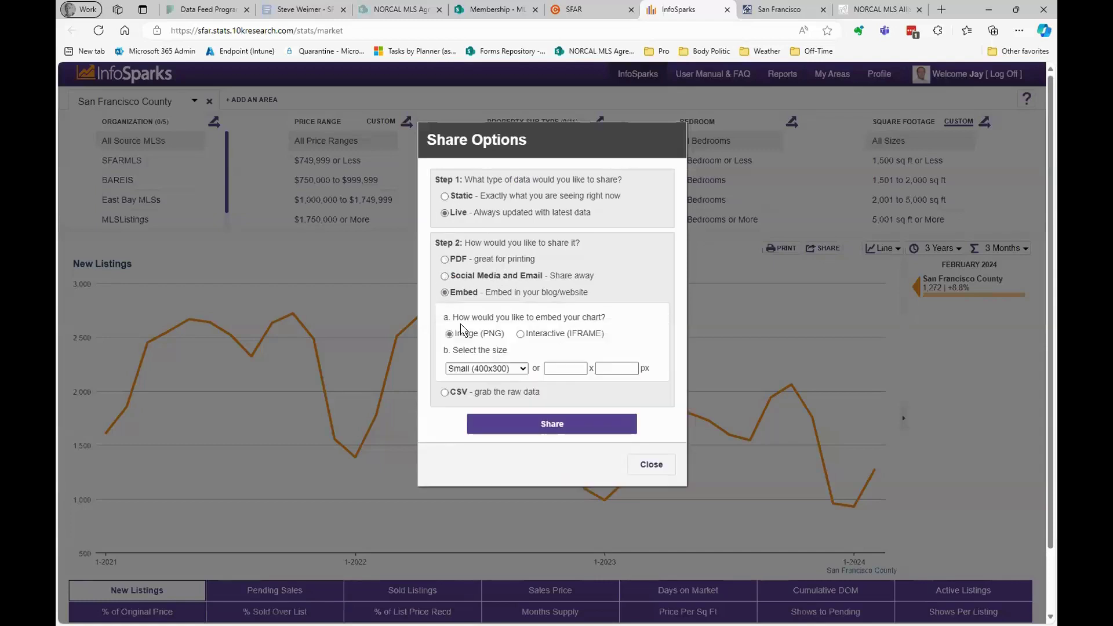
pyautogui.click(445, 393)
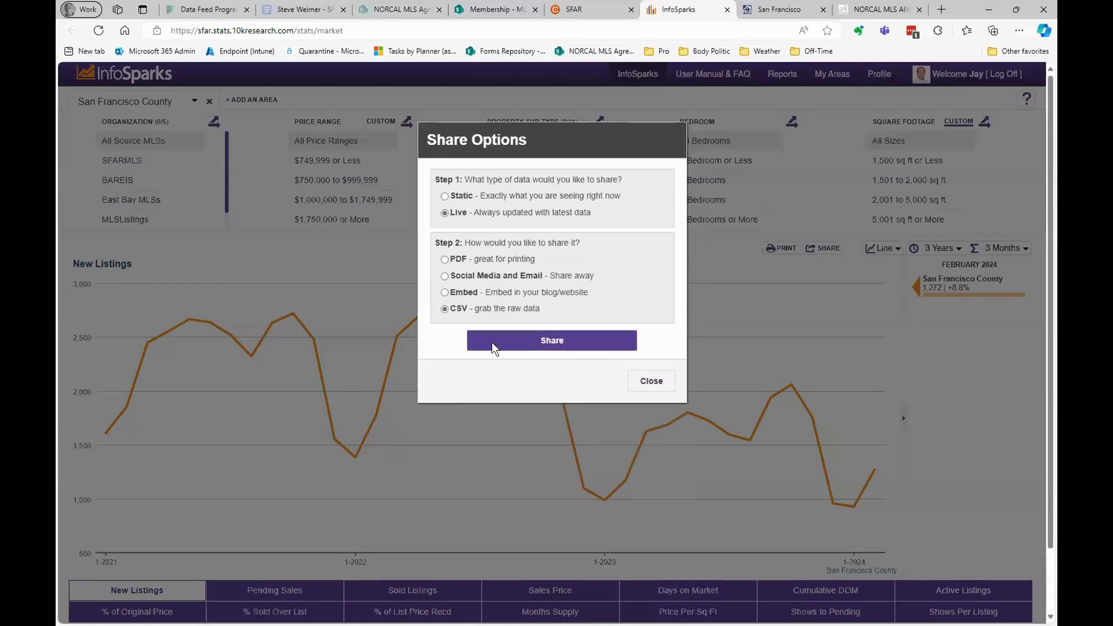
pyautogui.click(452, 292)
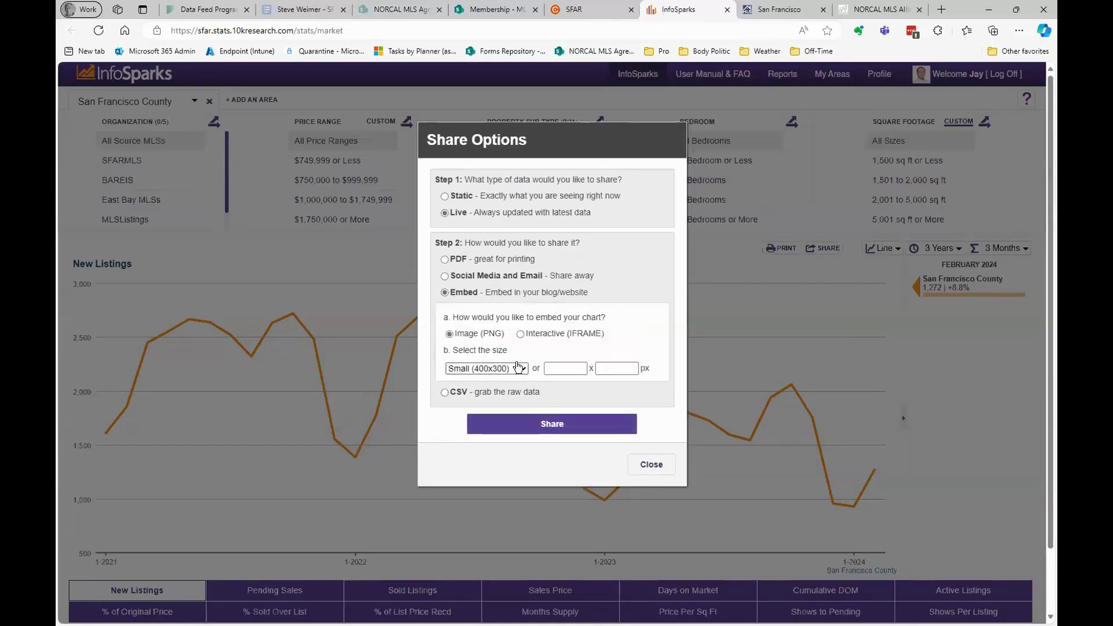
# Generate the Large 800x600 image embed code and select the code and its image link
pyautogui.click(518, 368)
pyautogui.click(504, 403)
pyautogui.click(558, 424)
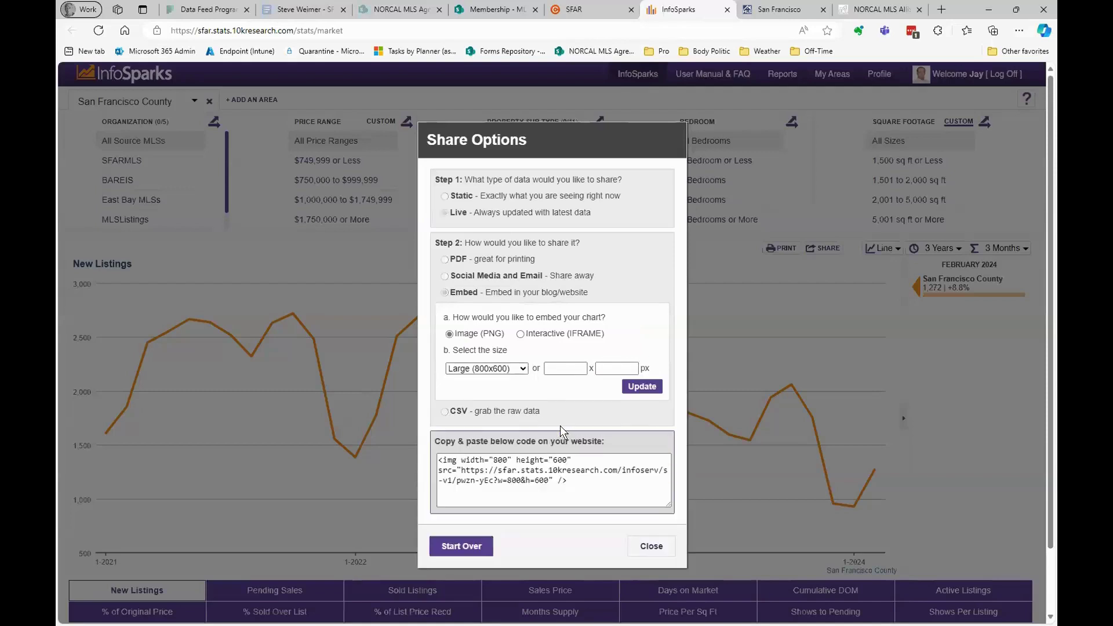
pyautogui.moveTo(567, 481); pyautogui.dragTo(384, 443)
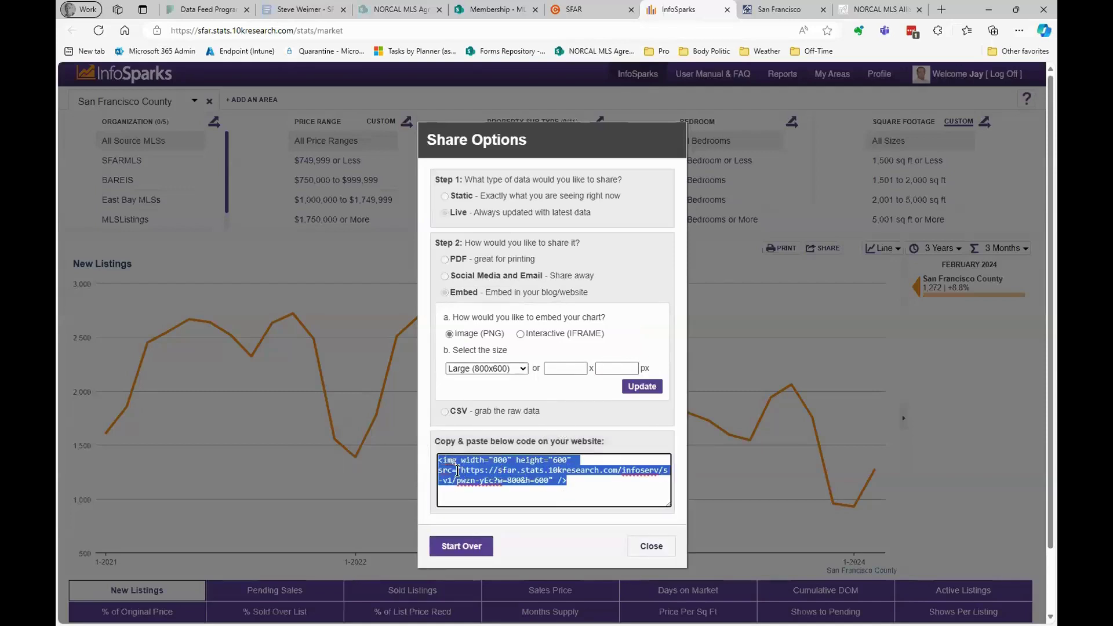
pyautogui.moveTo(462, 471); pyautogui.dragTo(548, 482)
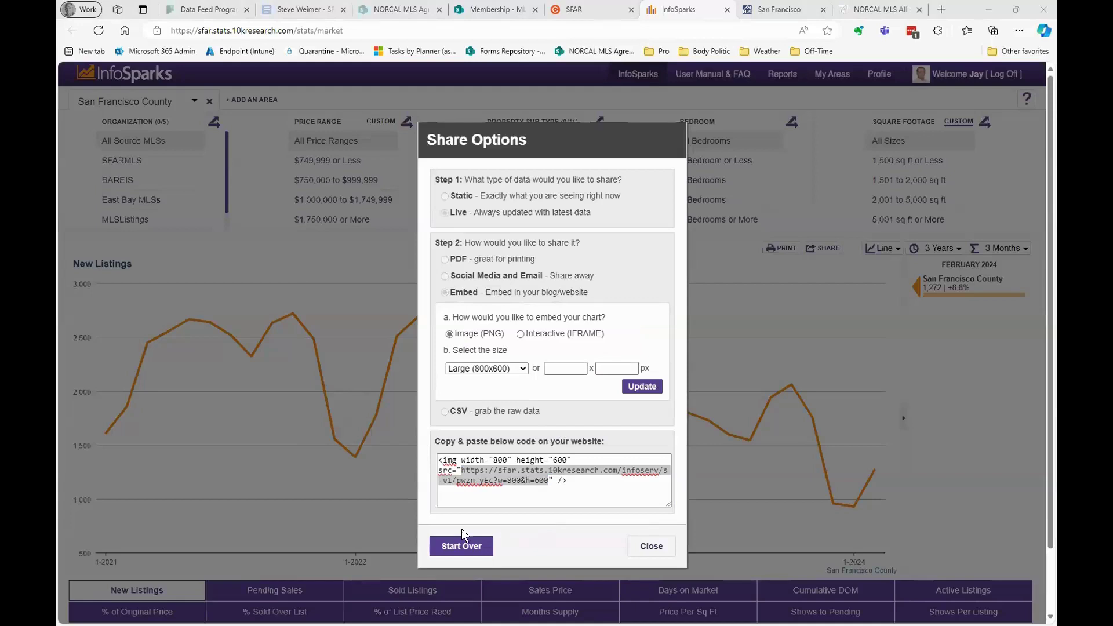
pyautogui.click(464, 271)
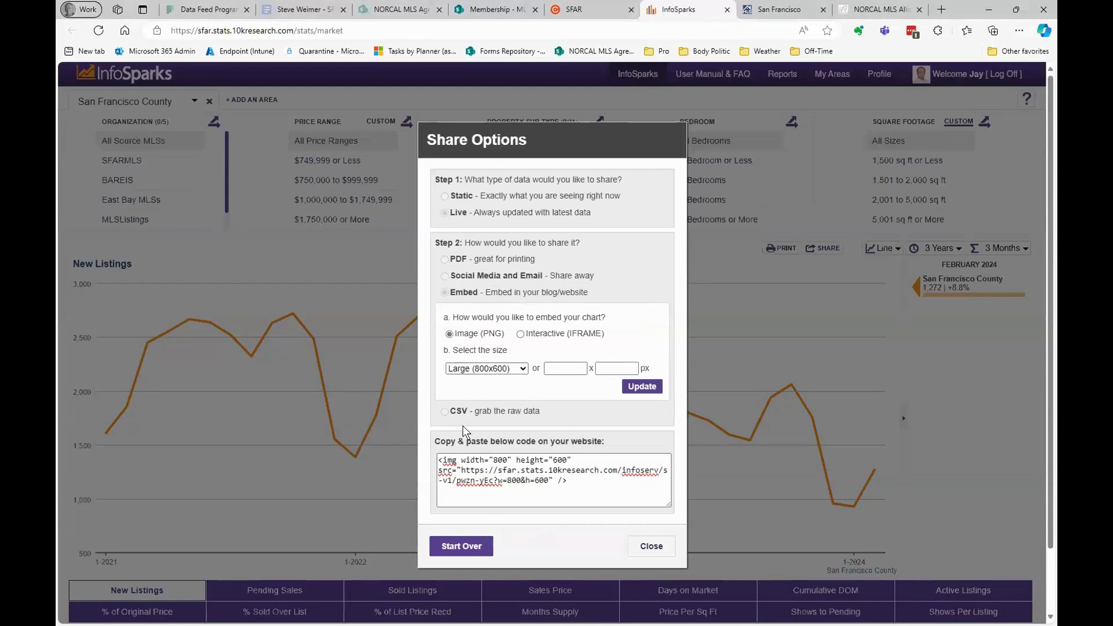
# Start over and generate a Live share link for Social Media and Email, selecting the URL
pyautogui.click(491, 547)
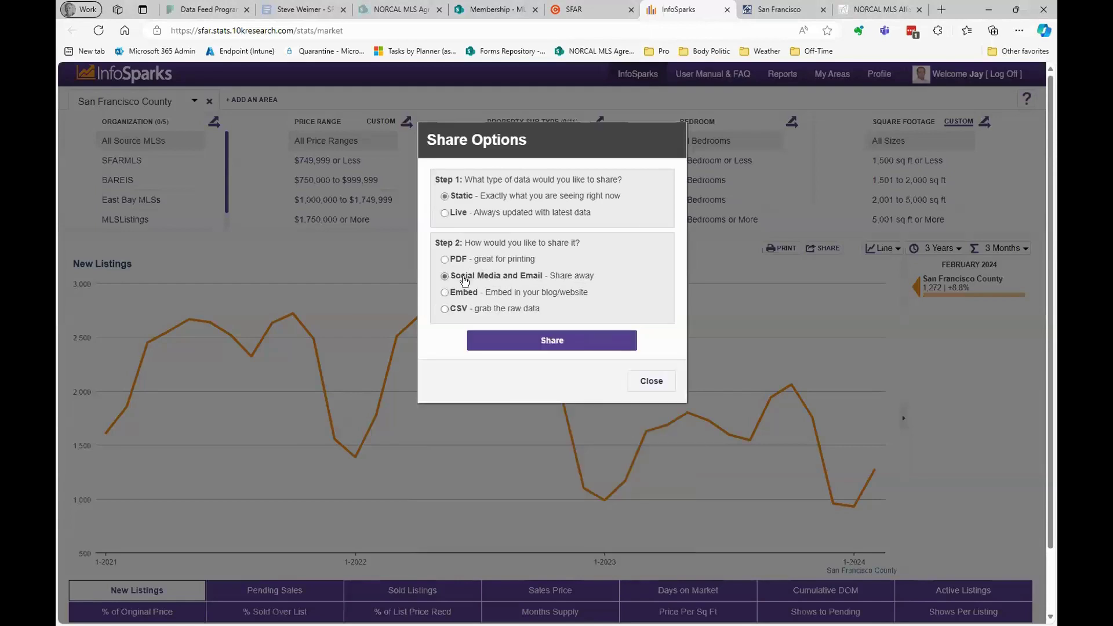
pyautogui.click(457, 214)
pyautogui.click(541, 343)
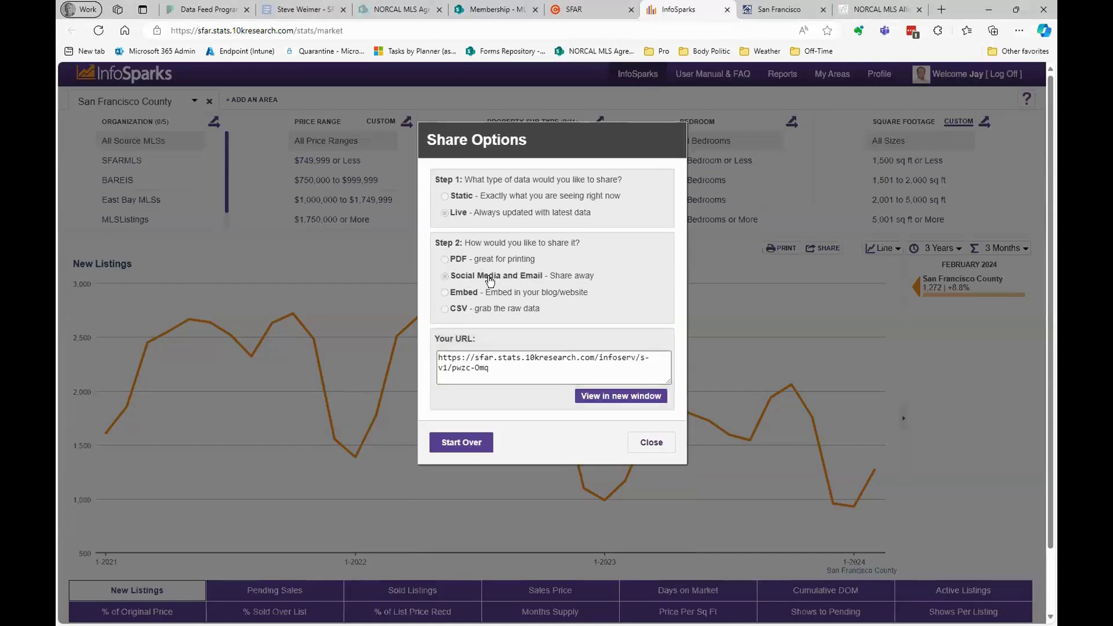
pyautogui.moveTo(496, 368); pyautogui.dragTo(393, 348)
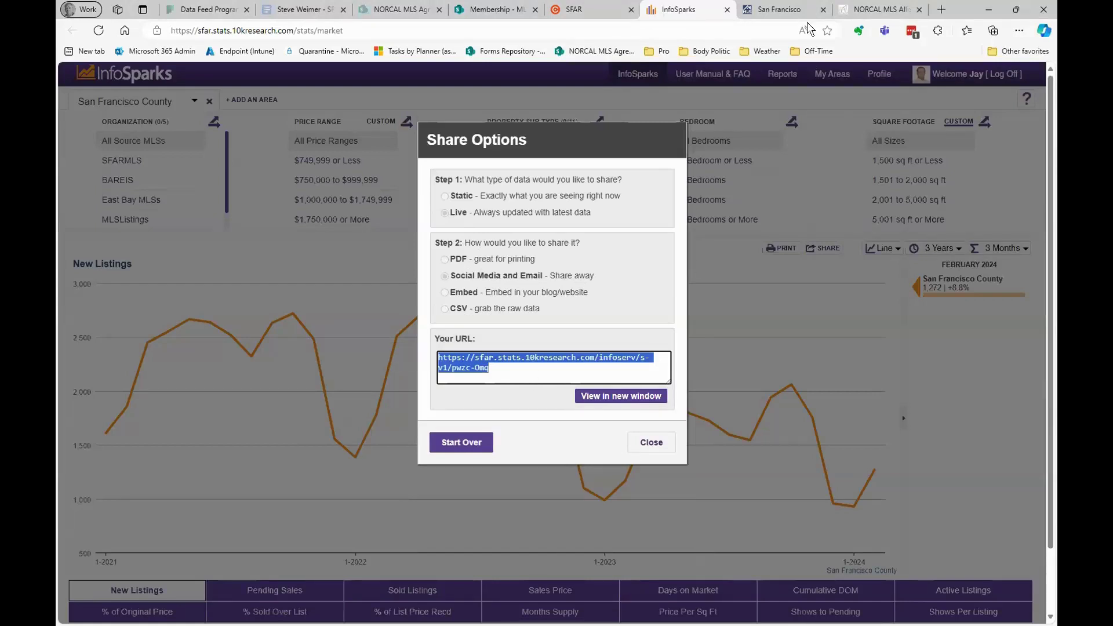
# Search Bing for 'Linked' in a new tab, open the LinkedIn site, then close it
pyautogui.click(944, 11)
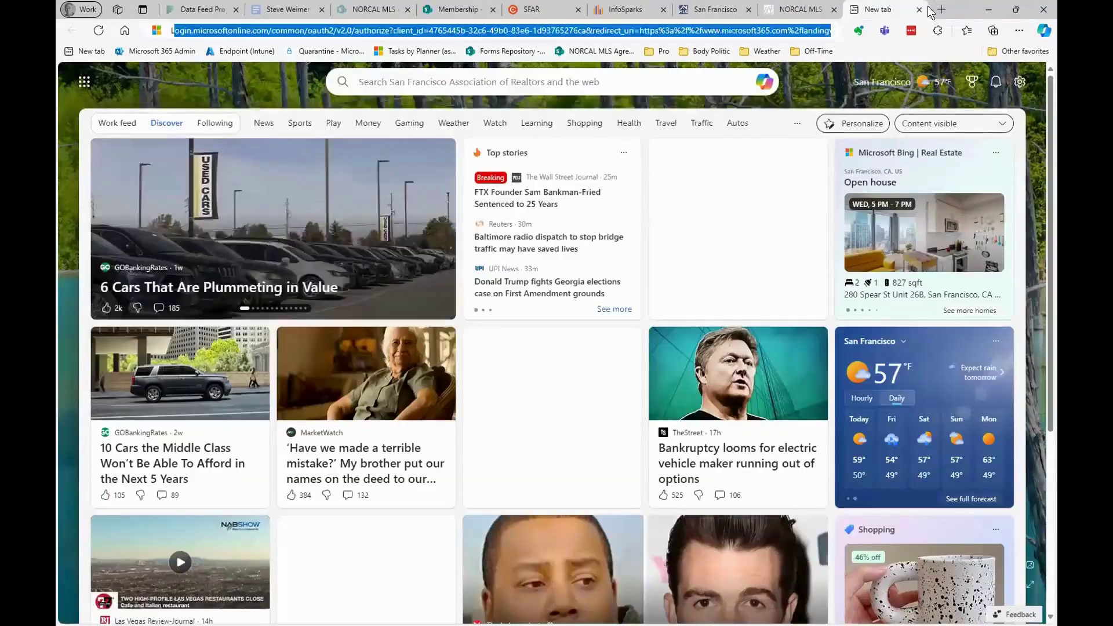
pyautogui.write('Linked')
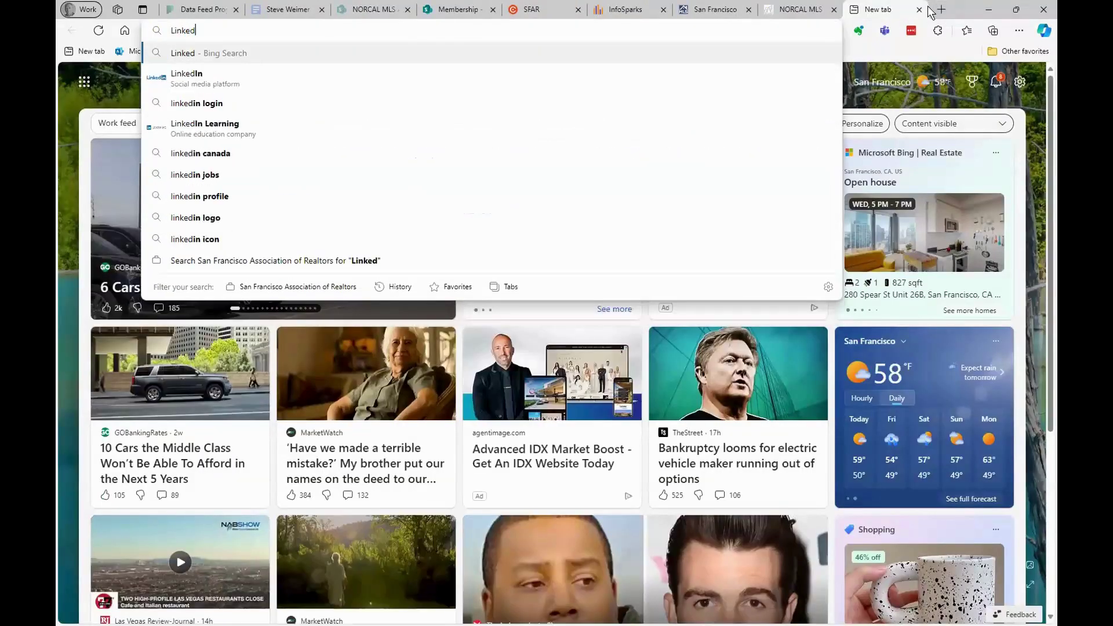
pyautogui.press('Return')
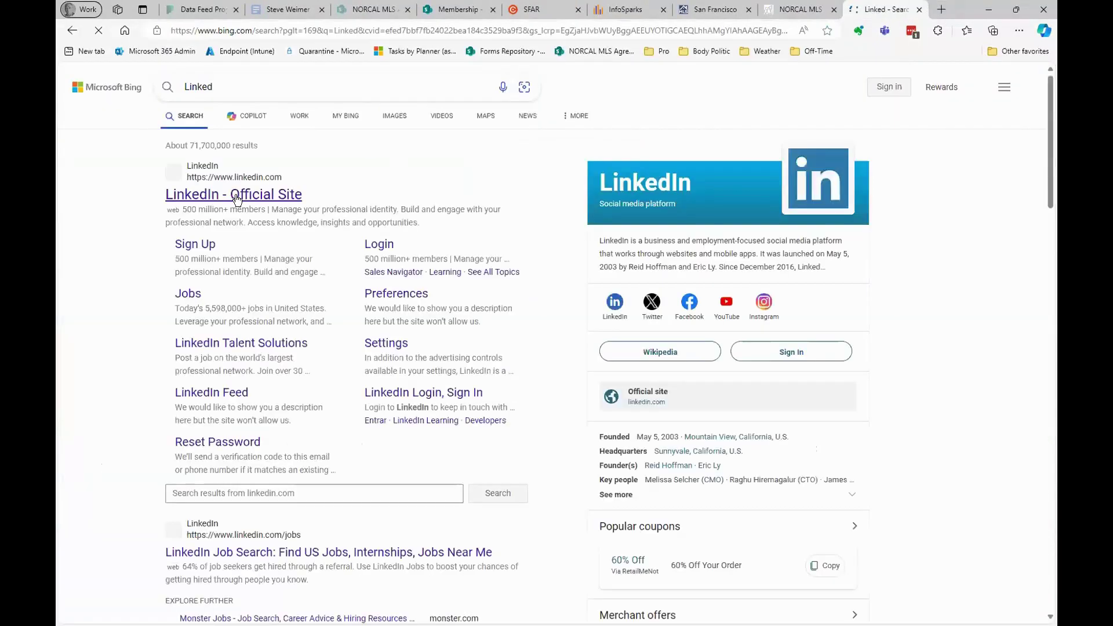
pyautogui.click(235, 195)
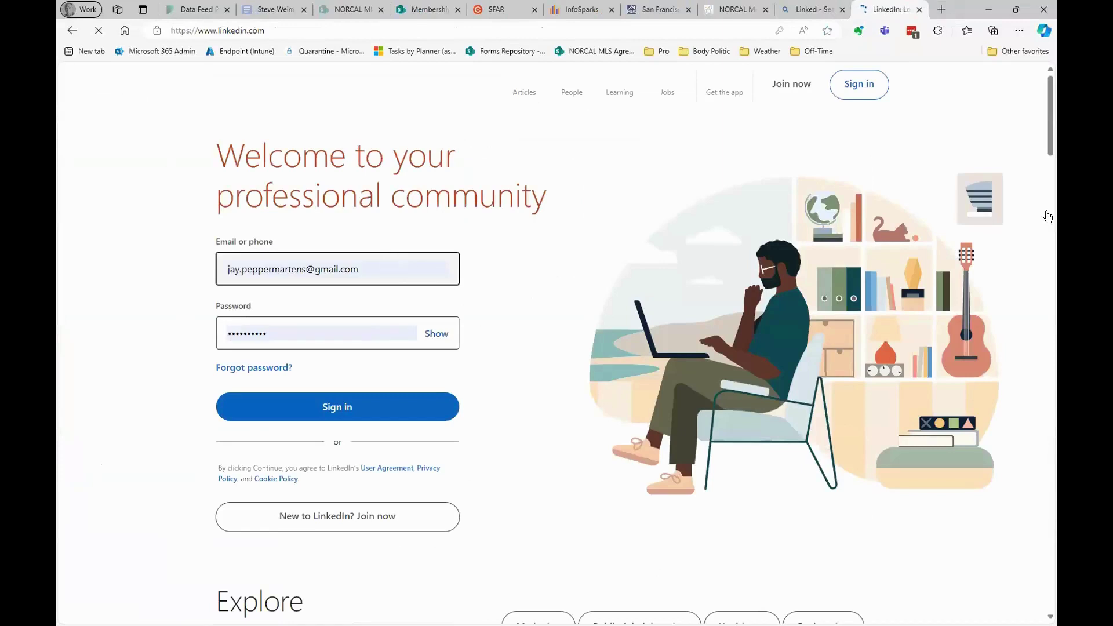
pyautogui.click(919, 10)
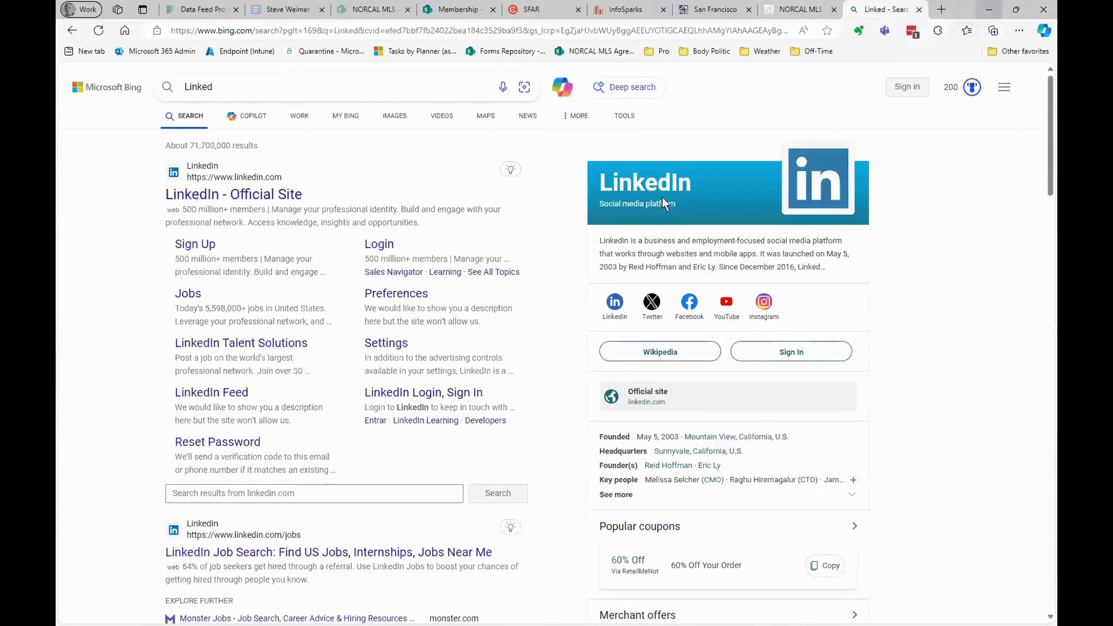
# Close the search tab, return to InfoSparks, dismiss Share Options and open User Manual & FAQ
pyautogui.hotkey('alt', 'Tab')
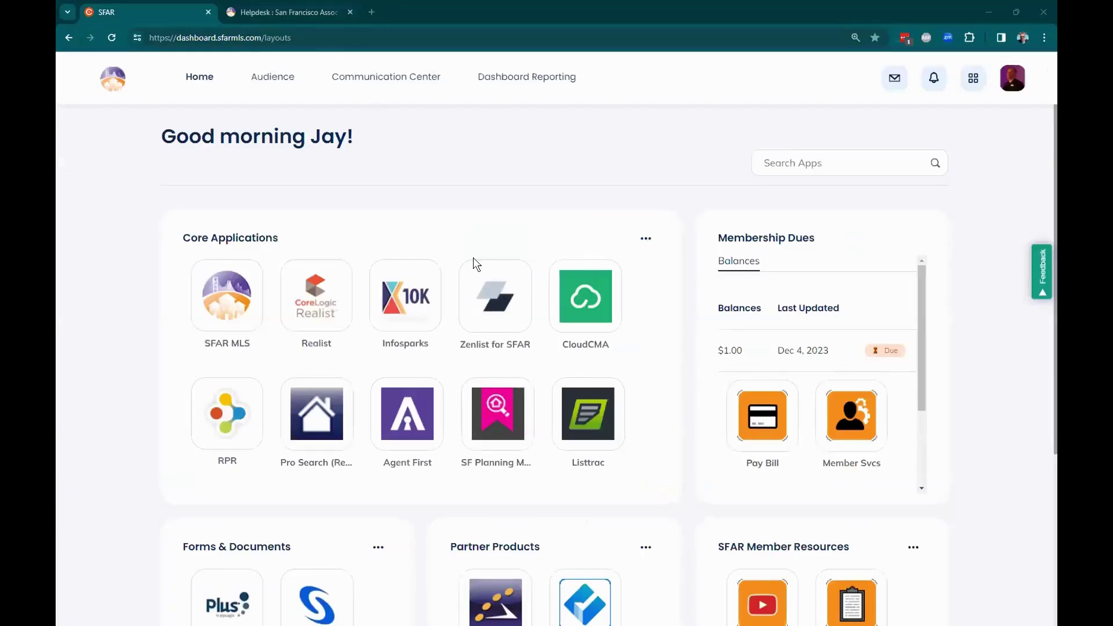
pyautogui.hotkey('ctrl', 'Tab')
pyautogui.click(150, 12)
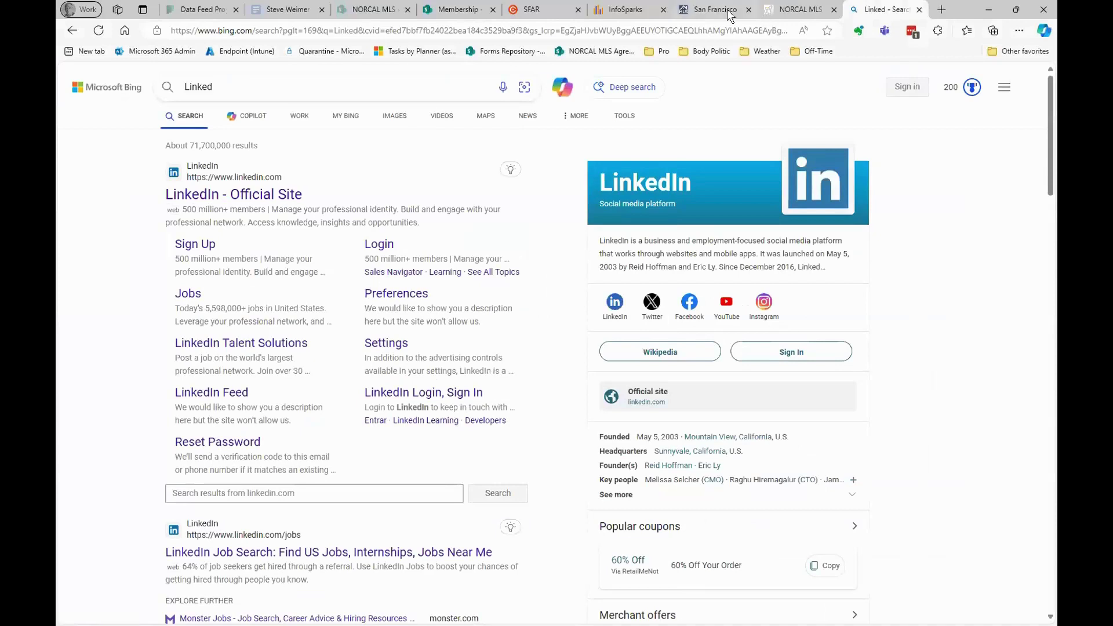
pyautogui.middleClick(866, 14)
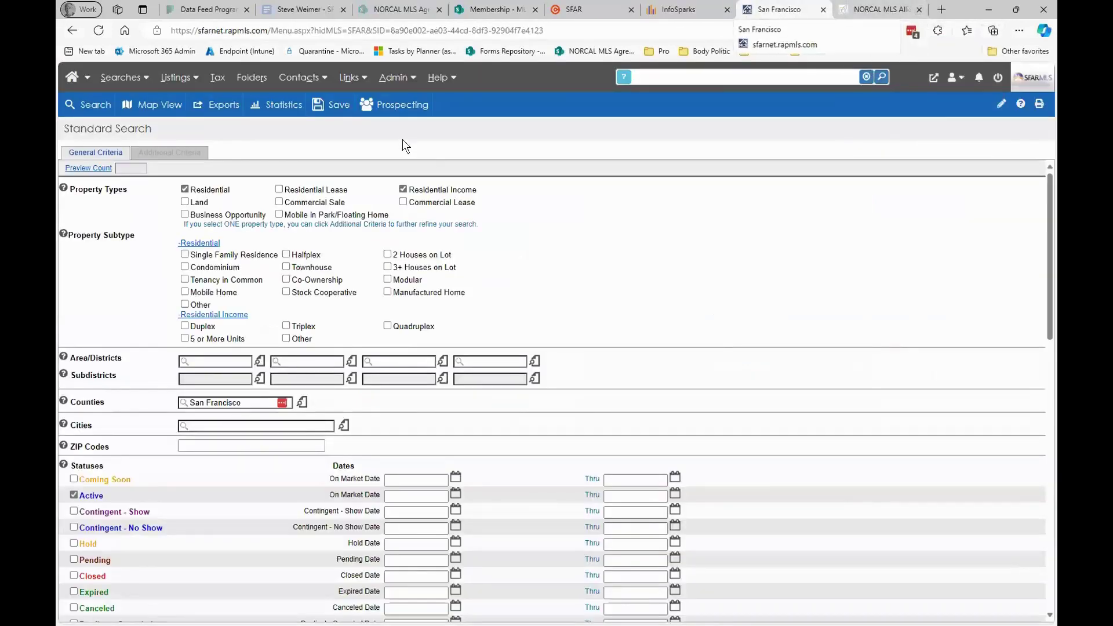
pyautogui.click(696, 13)
pyautogui.click(651, 441)
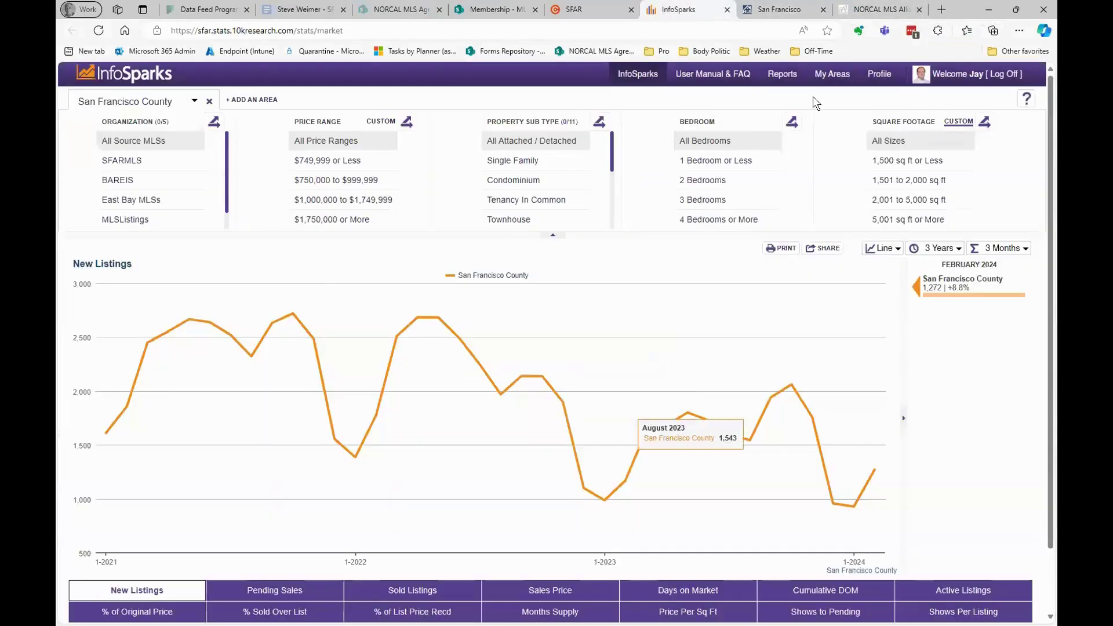
pyautogui.click(732, 79)
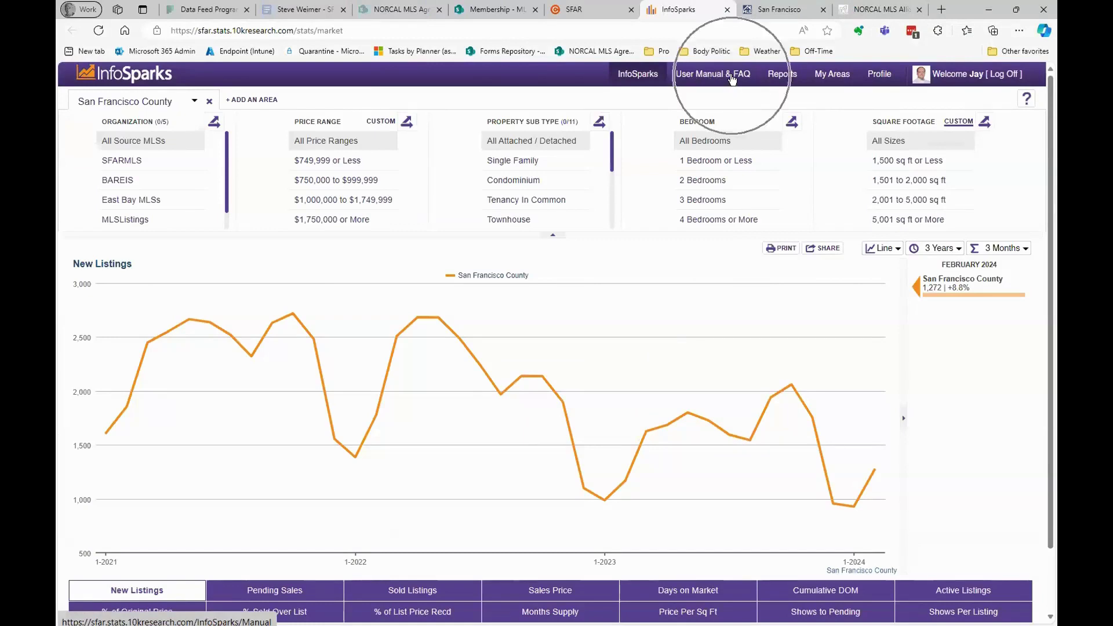
# Browse the InfoSparks User Manual page from Overview down through Charting and Quick Facts
pyautogui.click(725, 77)
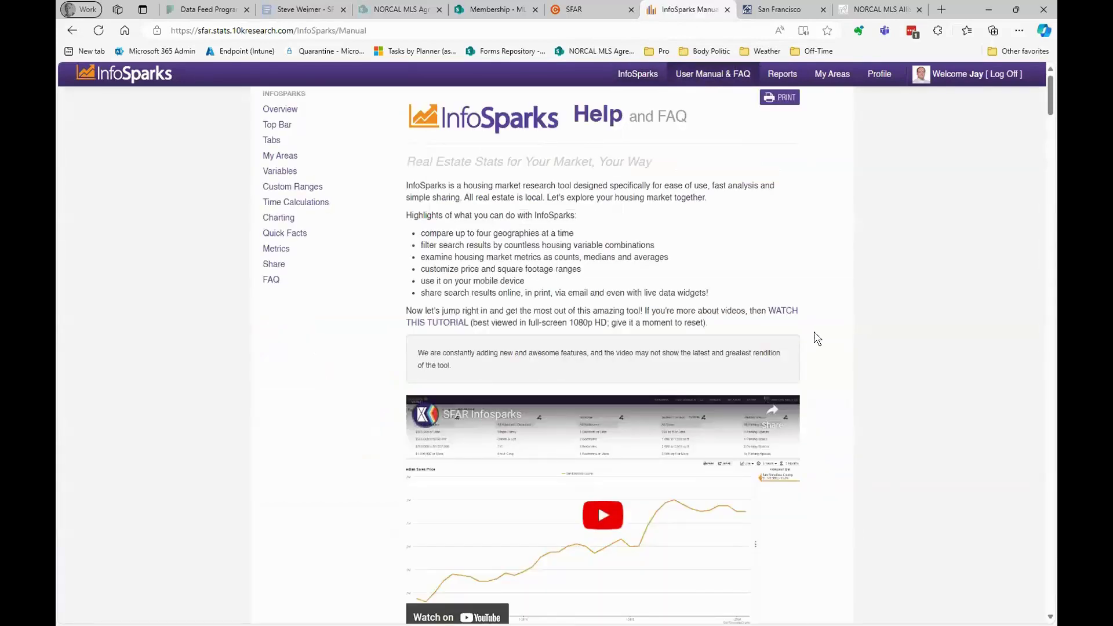
pyautogui.scroll(-3, 822, 332)
pyautogui.scroll(-10, 823, 333)
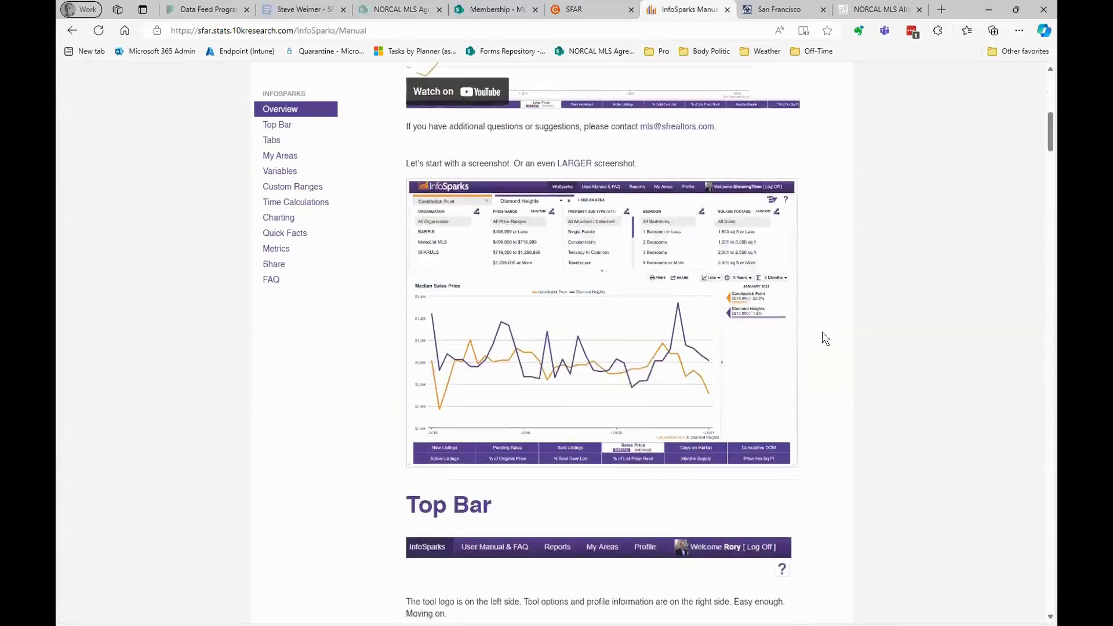
pyautogui.scroll(-20, 822, 332)
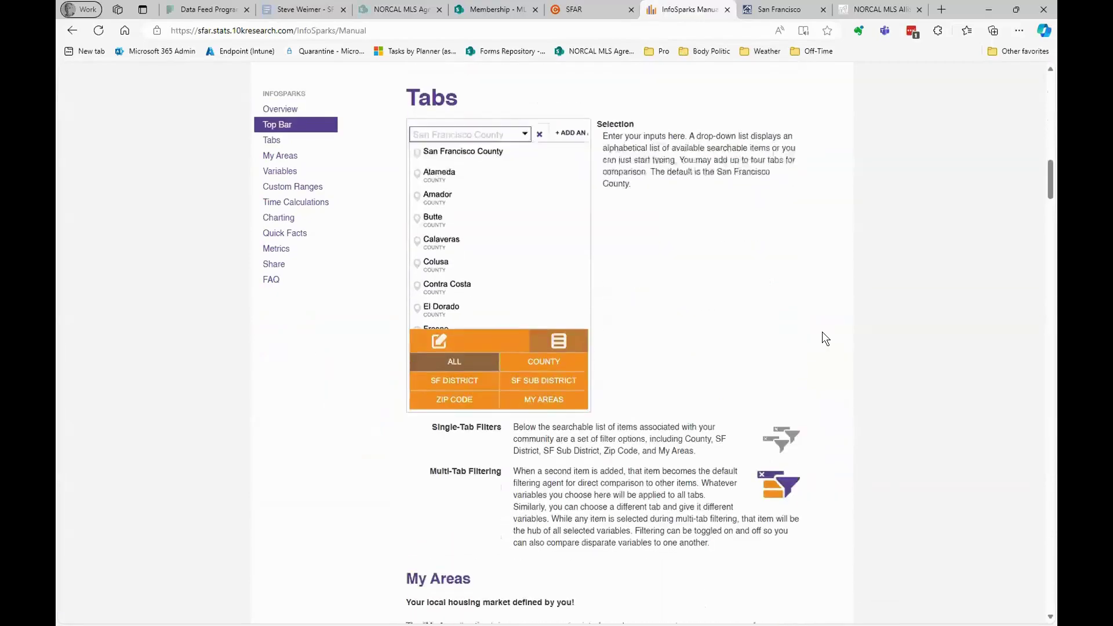
pyautogui.scroll(-20, 822, 339)
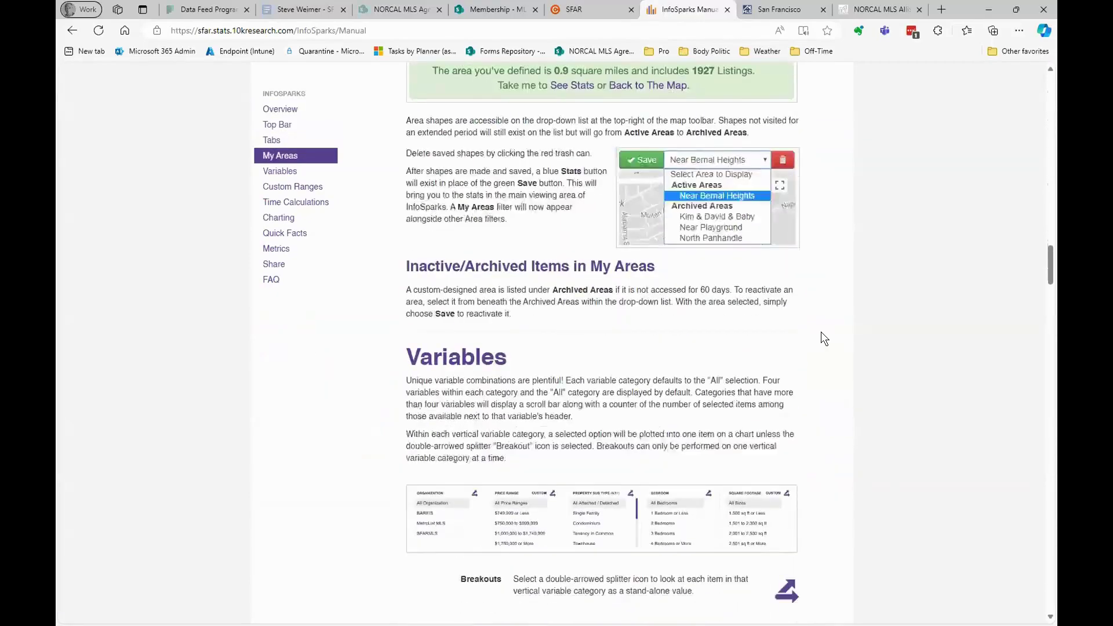
pyautogui.scroll(-2, 821, 339)
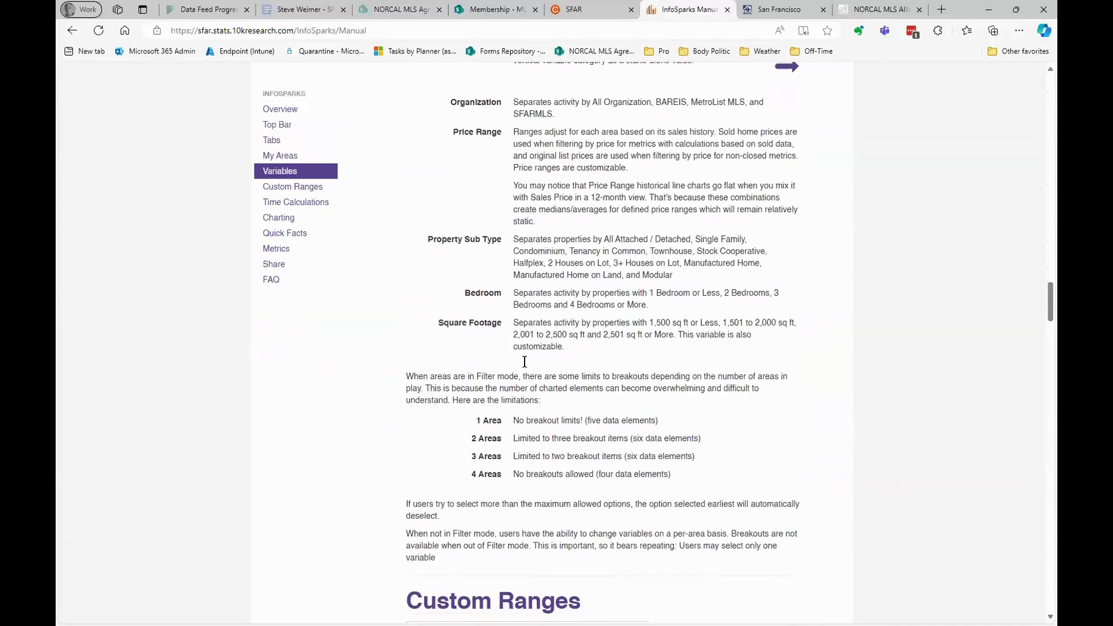
pyautogui.scroll(2, 526, 418)
pyautogui.scroll(2, 500, 159)
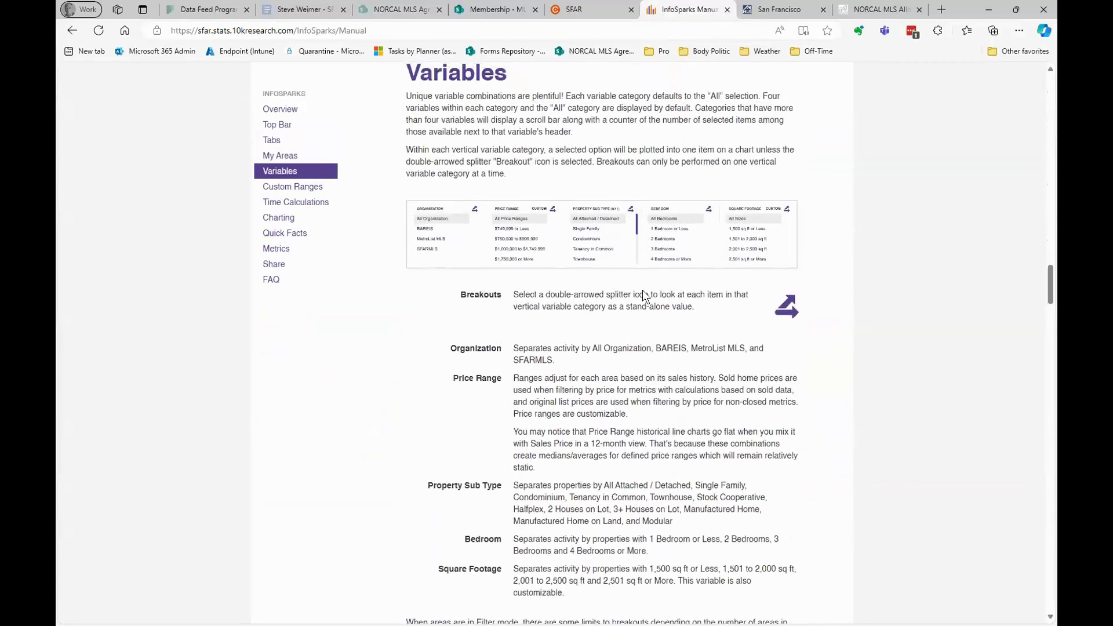
pyautogui.scroll(-15, 642, 290)
pyautogui.scroll(-3, 635, 315)
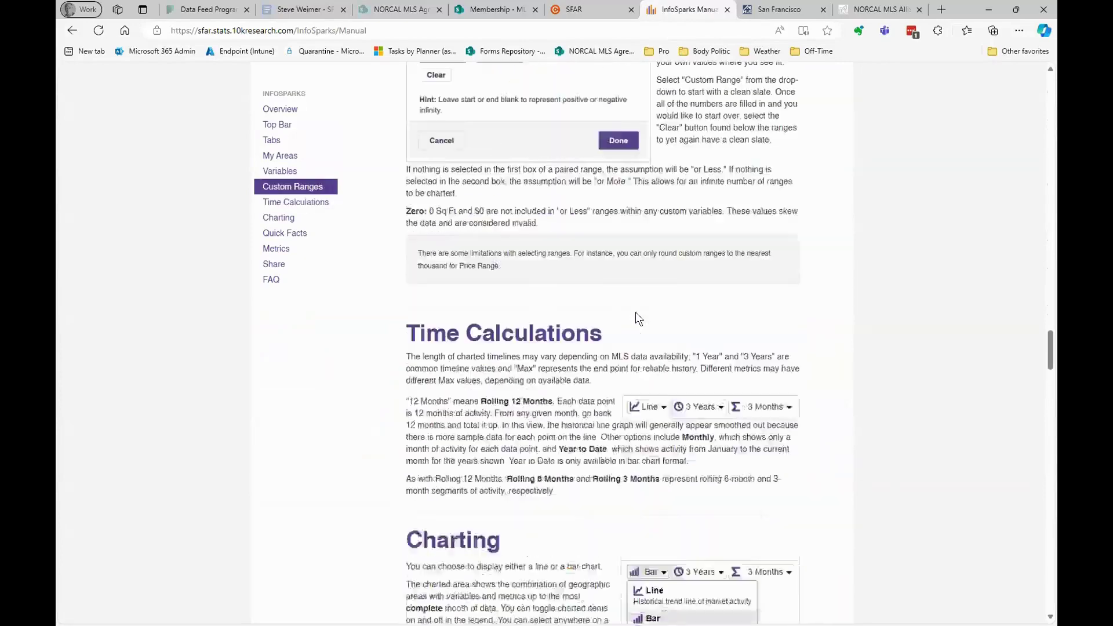
pyautogui.scroll(3, 636, 311)
pyautogui.scroll(-20, 545, 288)
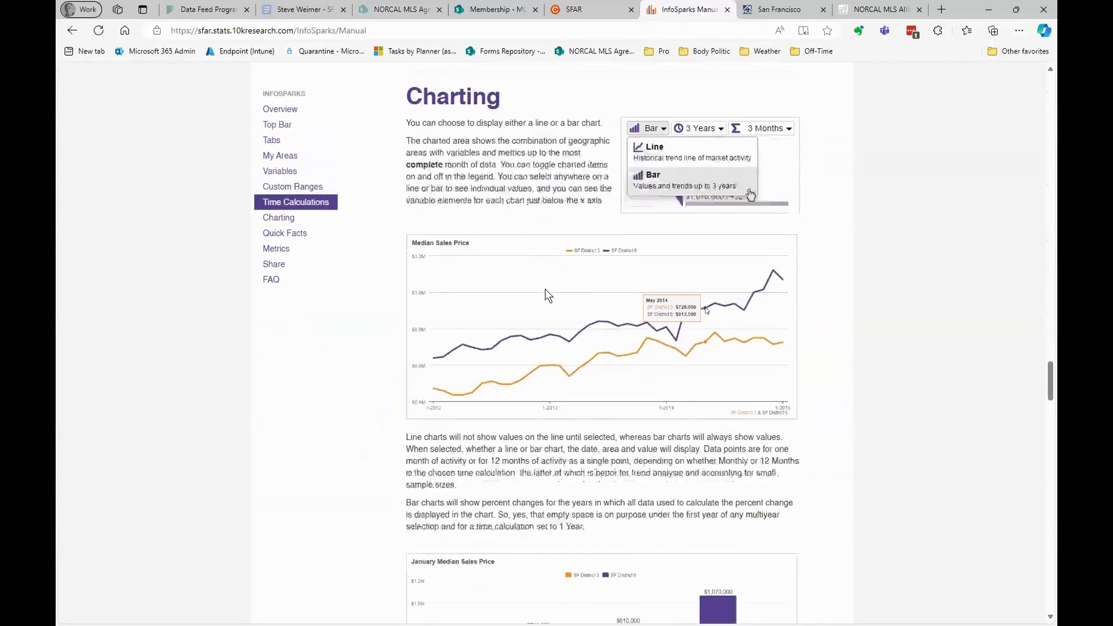
pyautogui.scroll(-20, 543, 290)
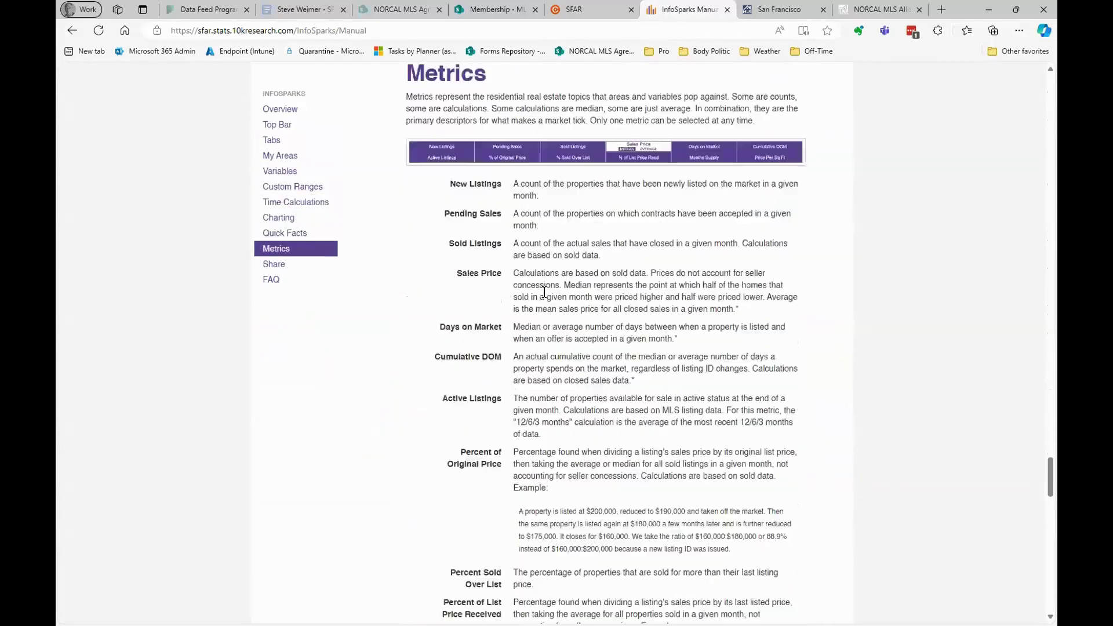
pyautogui.scroll(-20, 544, 292)
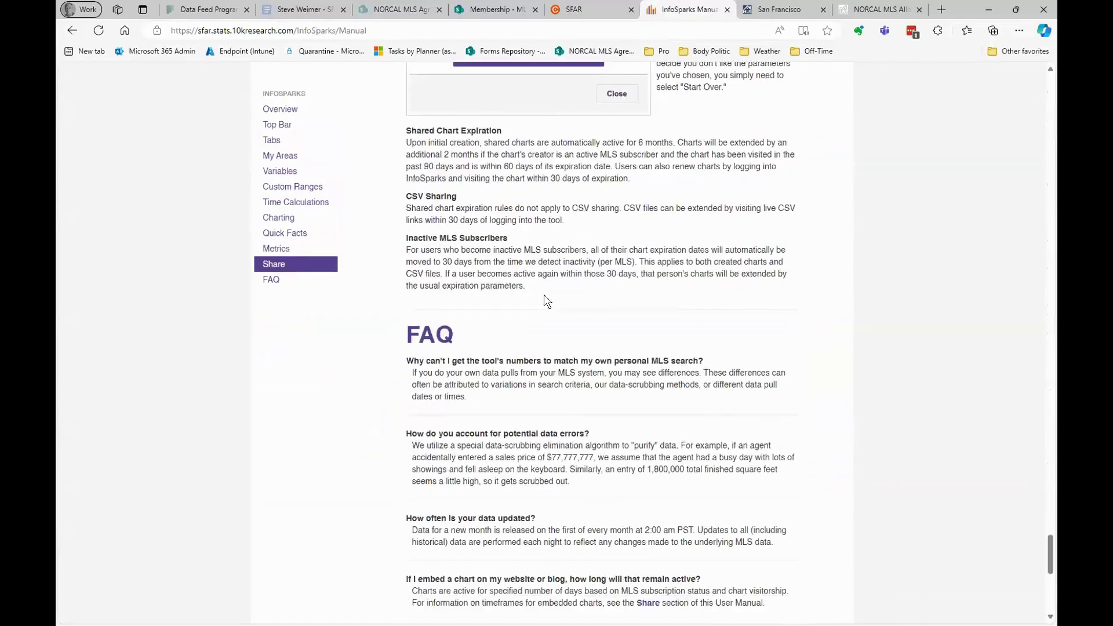
pyautogui.scroll(20, 542, 295)
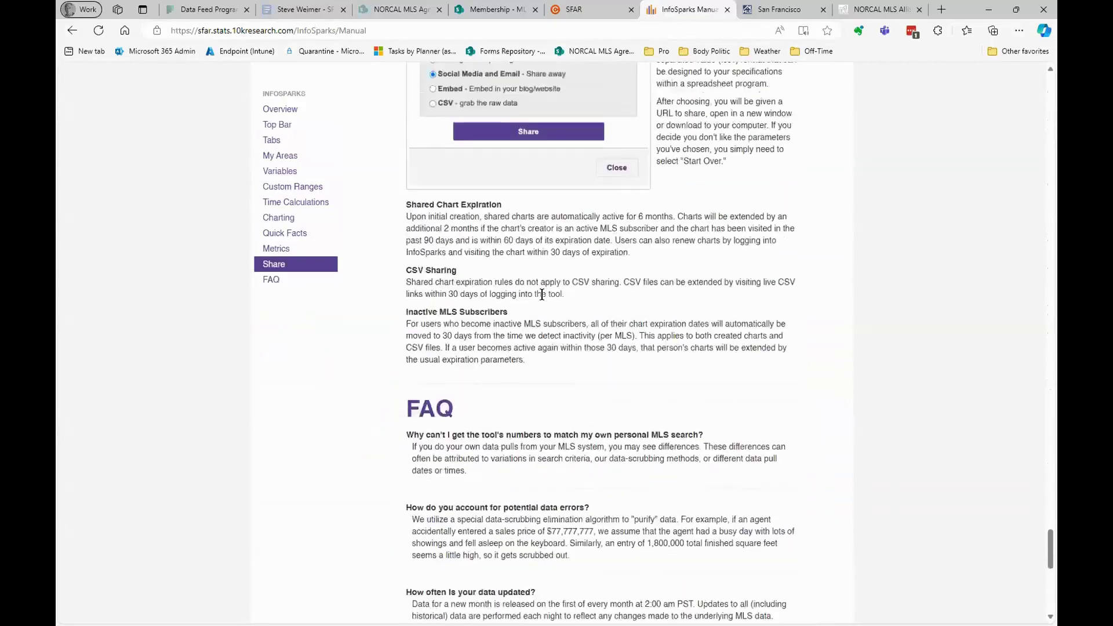
pyautogui.scroll(15, 541, 293)
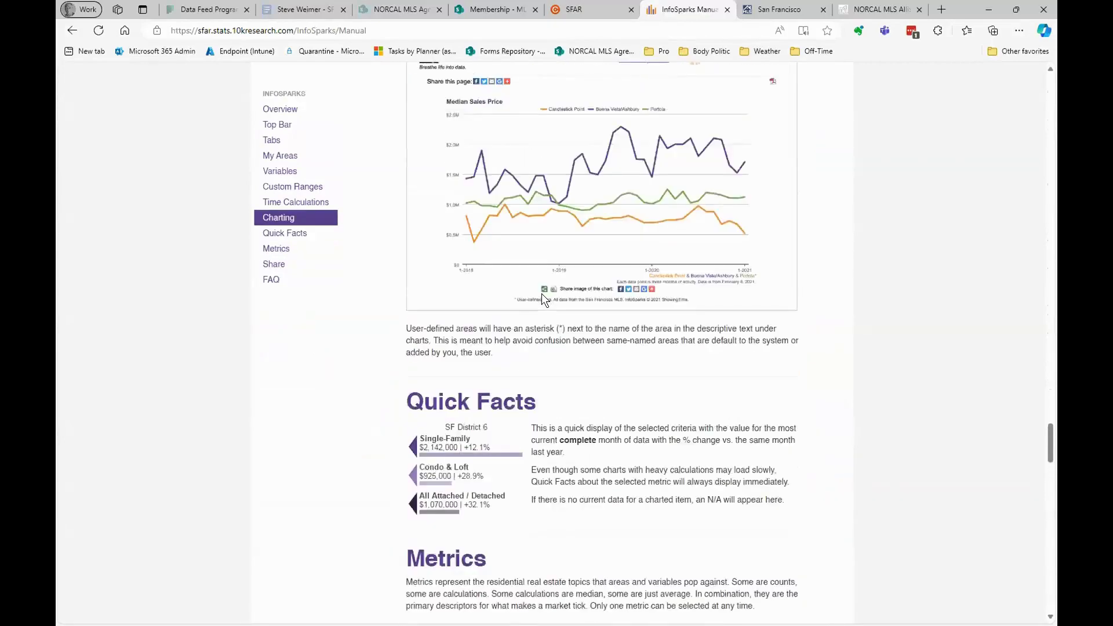
pyautogui.scroll(-1, 542, 294)
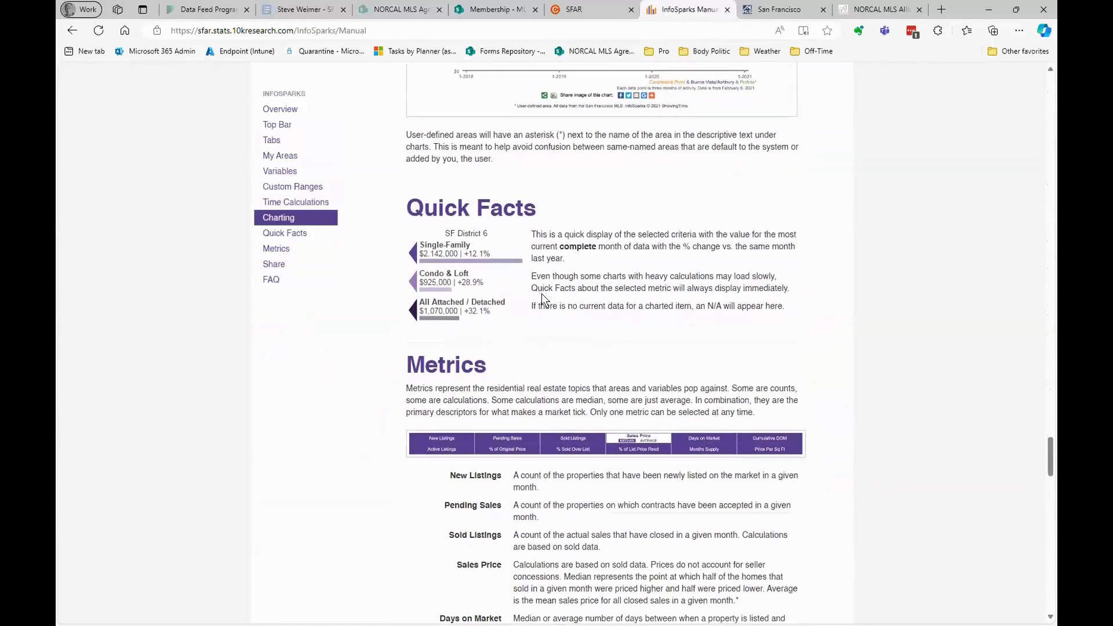
pyautogui.scroll(4, 542, 293)
pyautogui.scroll(1, 542, 293)
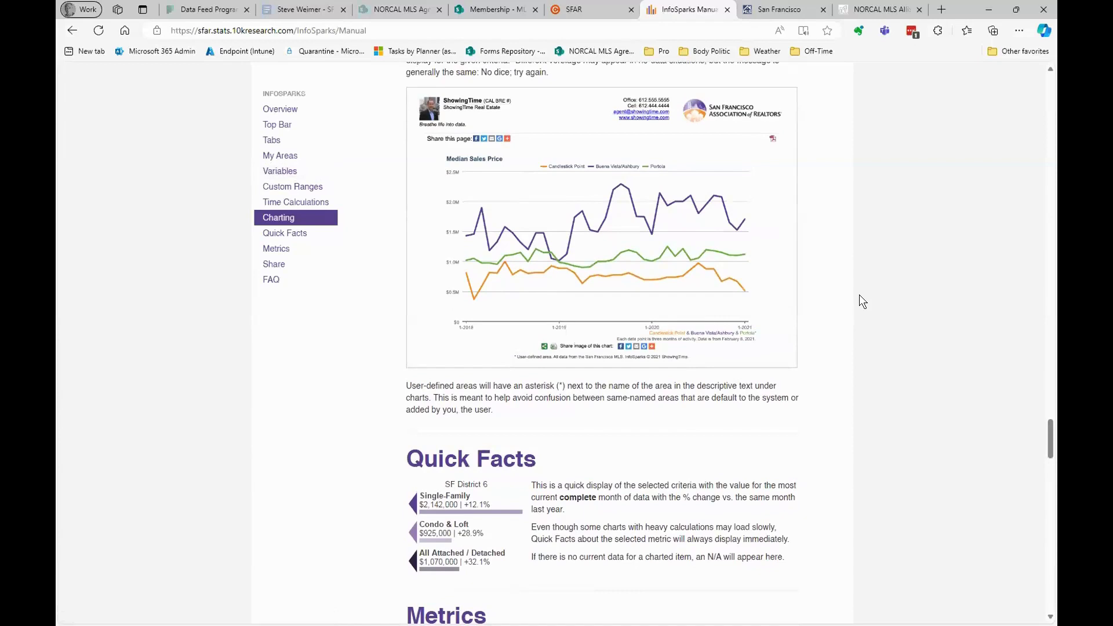
pyautogui.hotkey('ctrl', 'f')
pyautogui.write('Sum')
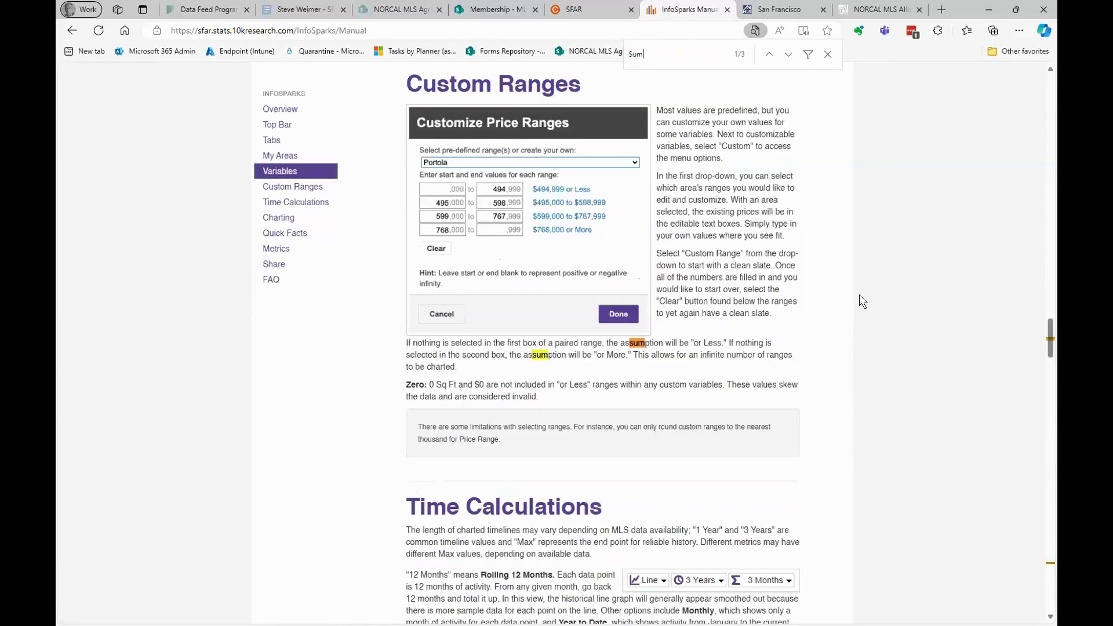
pyautogui.scroll(-6, 894, 449)
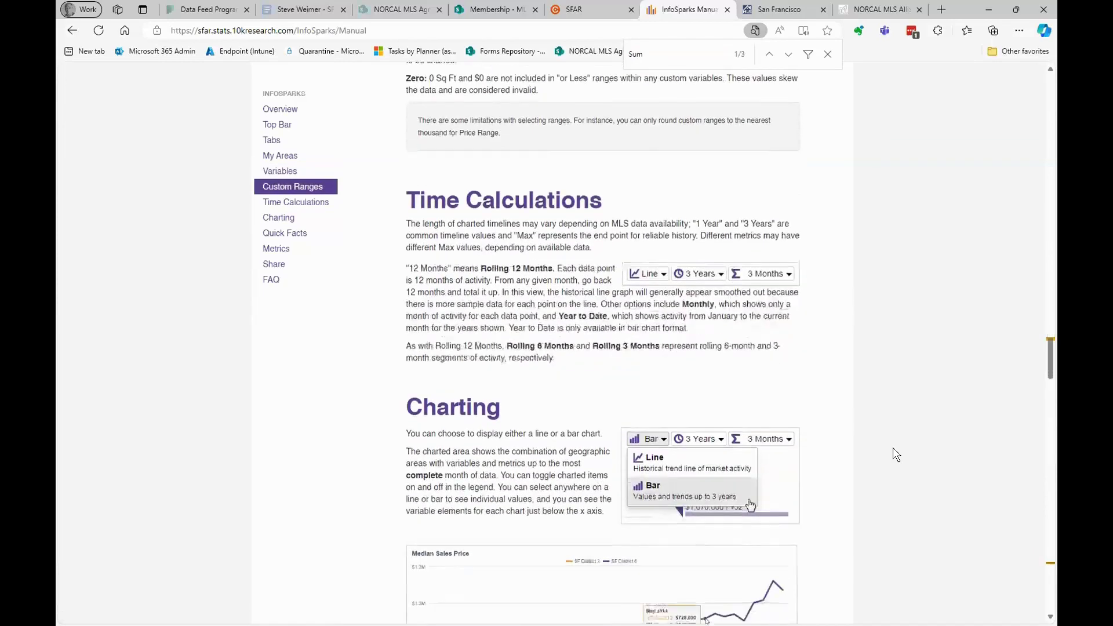
pyautogui.moveTo(405, 169); pyautogui.dragTo(584, 337)
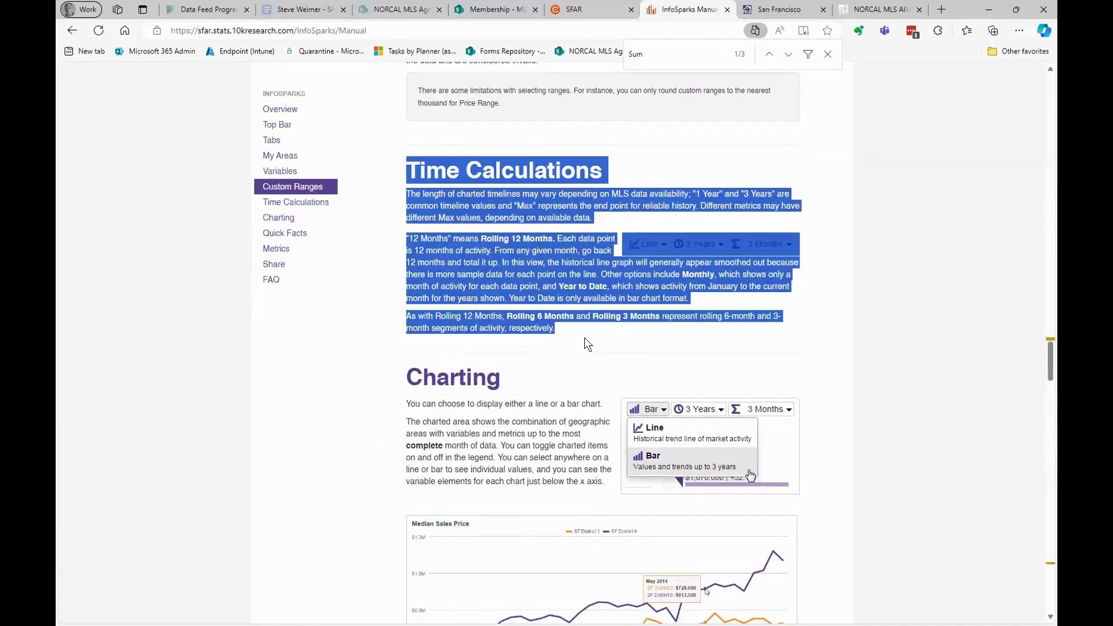
pyautogui.hotkey('alt', 'Tab')
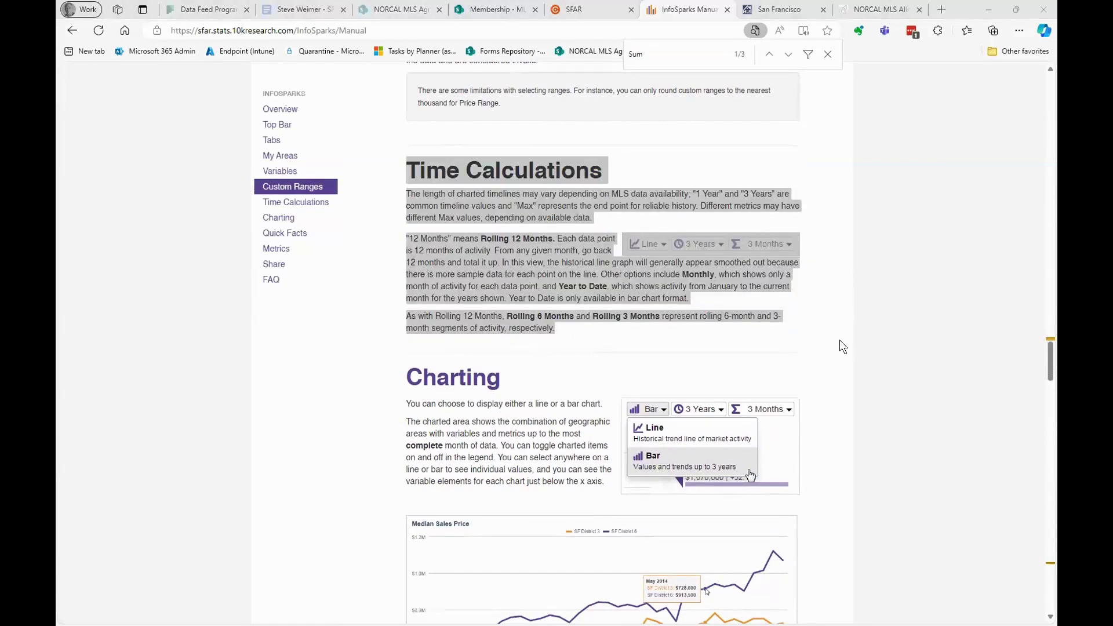
pyautogui.click(610, 317)
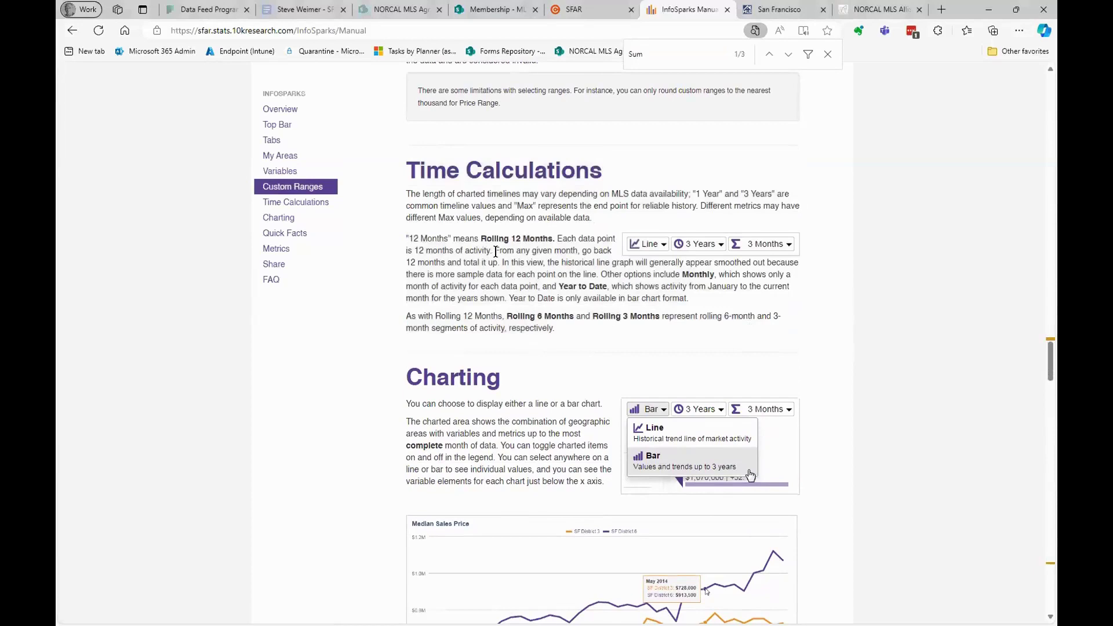
pyautogui.moveTo(495, 251); pyautogui.dragTo(591, 253)
pyautogui.click(415, 260)
pyautogui.moveTo(412, 260); pyautogui.dragTo(416, 262)
pyautogui.click(778, 9)
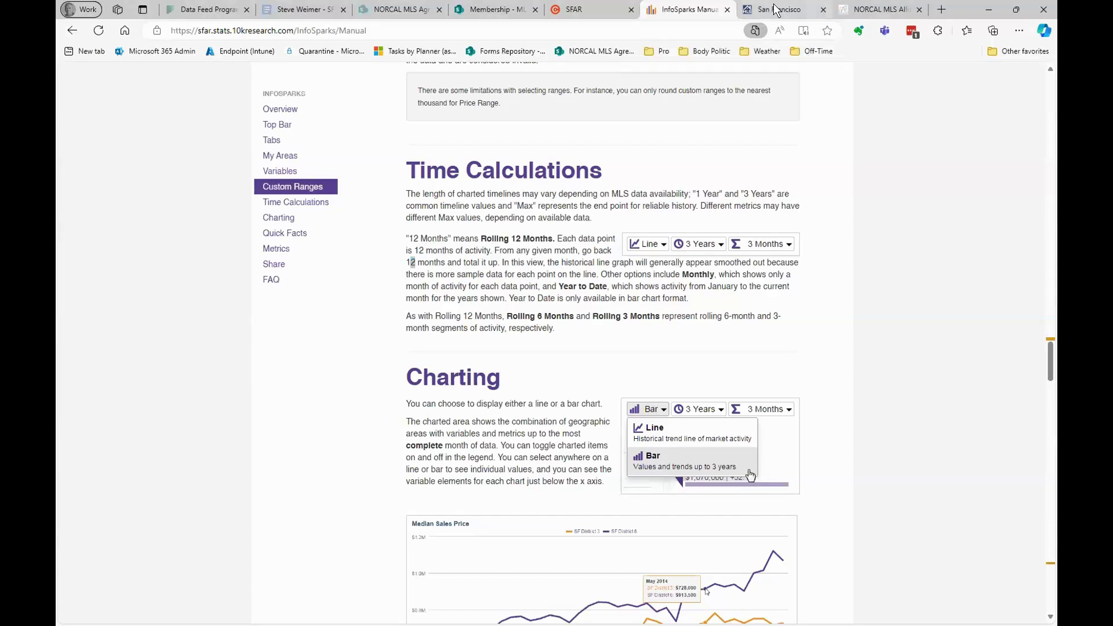
pyautogui.click(698, 9)
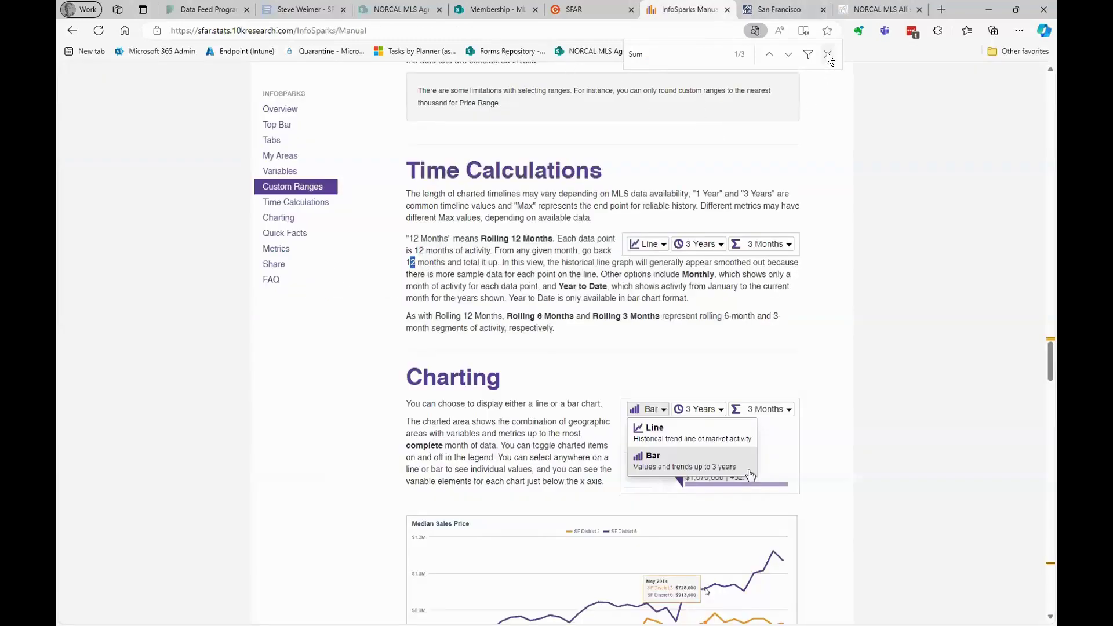
pyautogui.click(827, 55)
pyautogui.scroll(20, 798, 190)
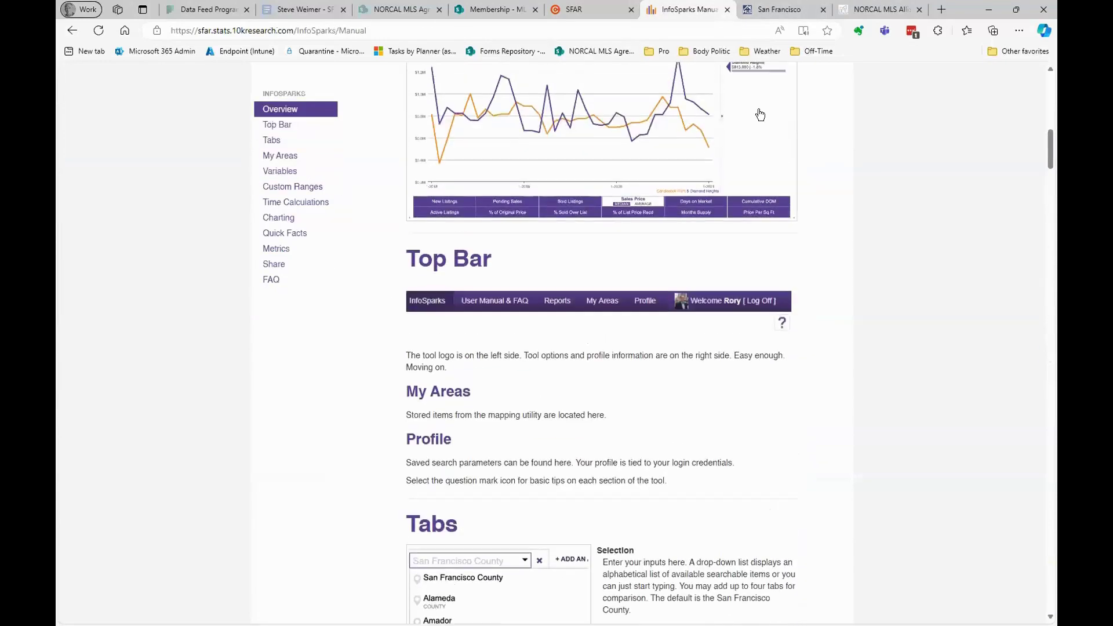
pyautogui.scroll(10, 745, 266)
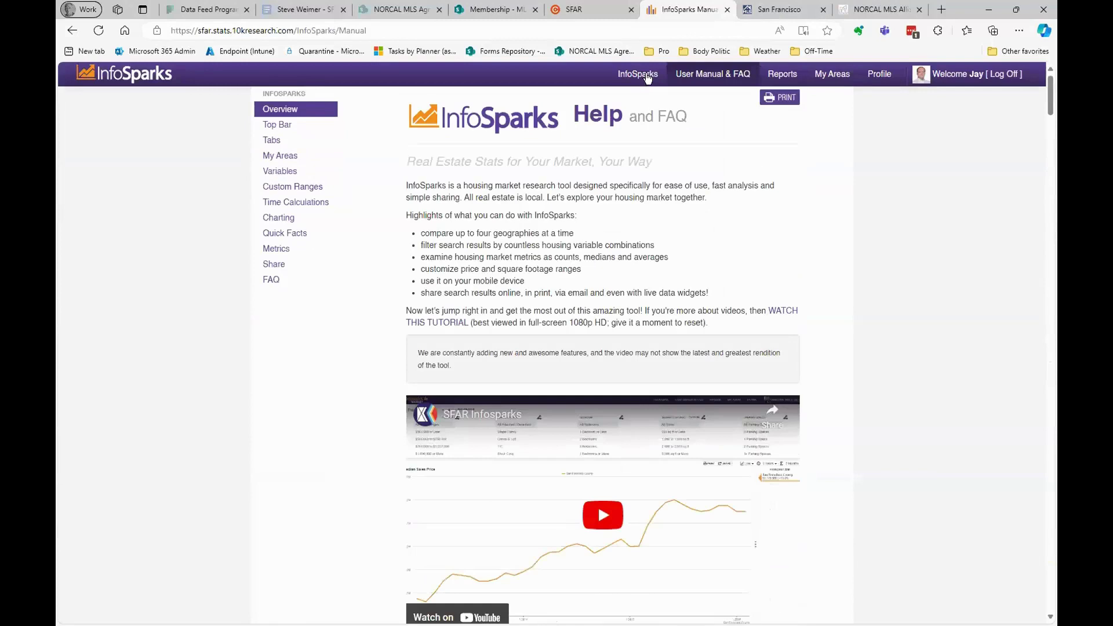
# Open InfoSparks market statistics and set the chart period to 10 Years
pyautogui.click(638, 74)
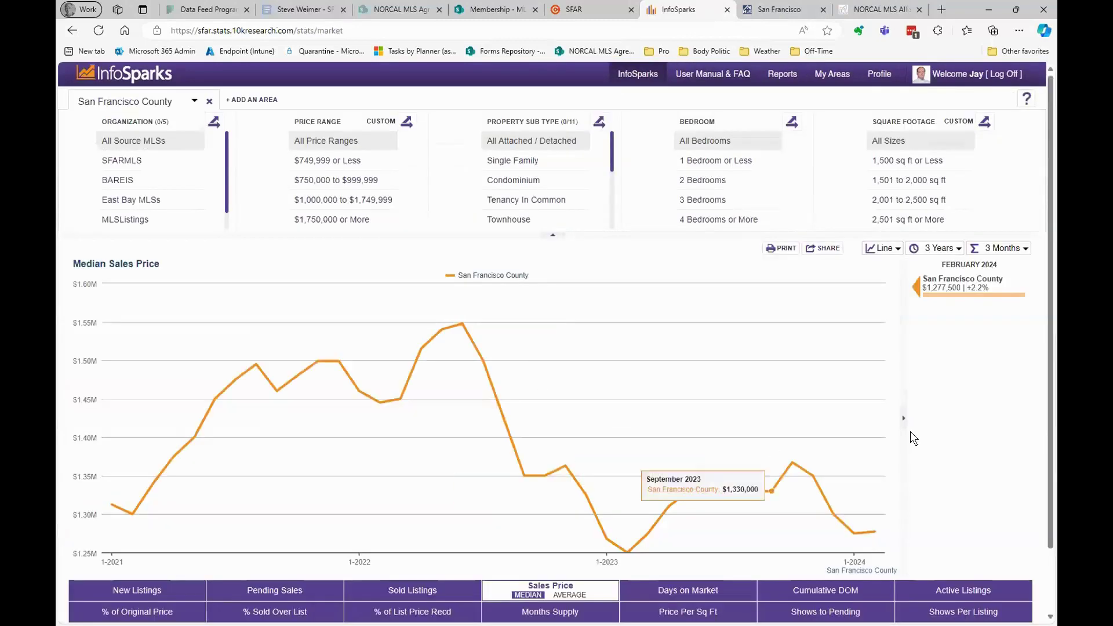
pyautogui.click(1000, 248)
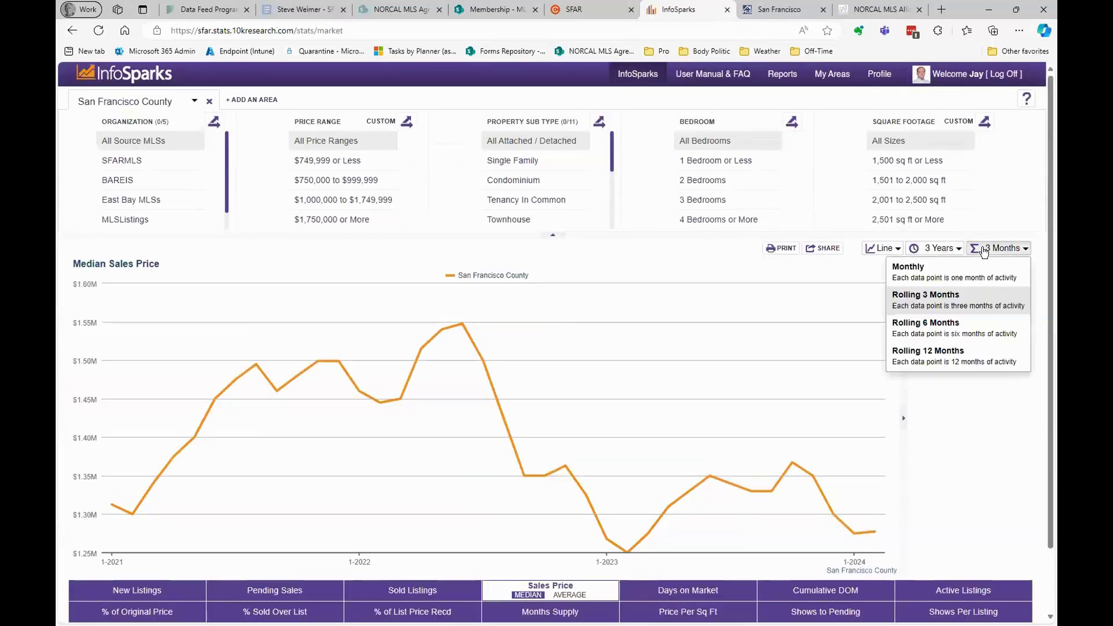
pyautogui.click(939, 248)
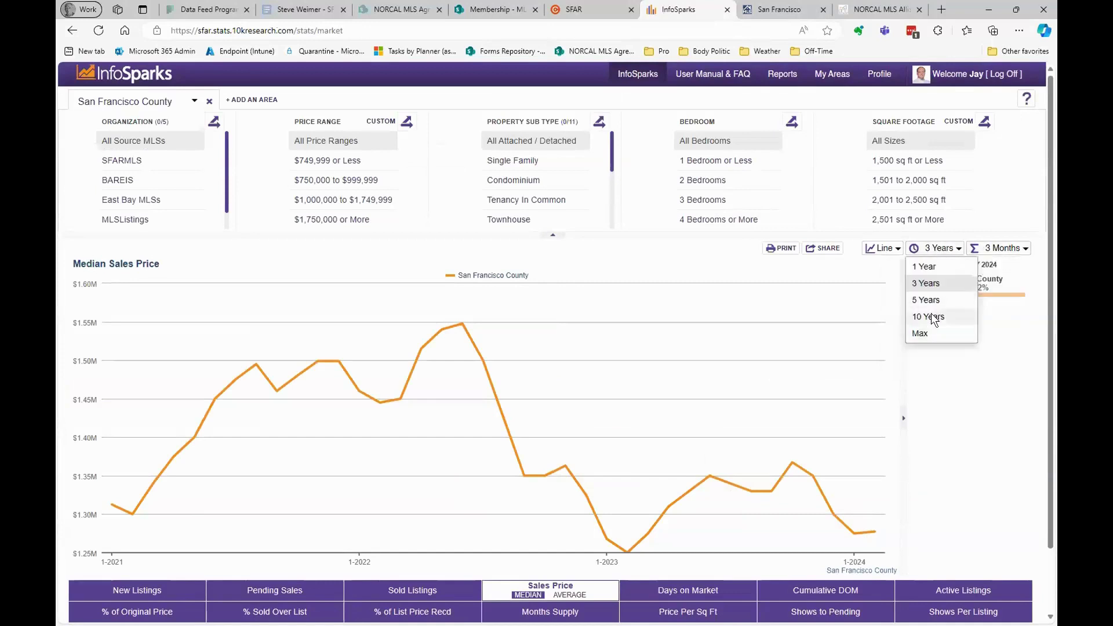
pyautogui.click(928, 317)
# Use Rolling 12 Months data points and chart the Cumulative DOM metric
pyautogui.click(1008, 249)
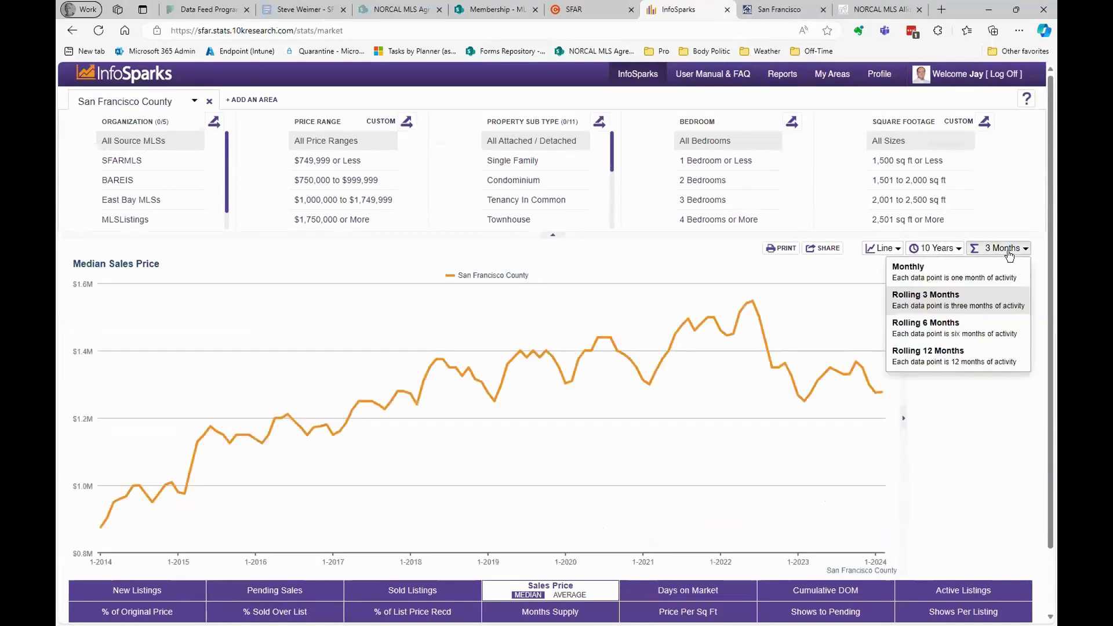
pyautogui.click(989, 327)
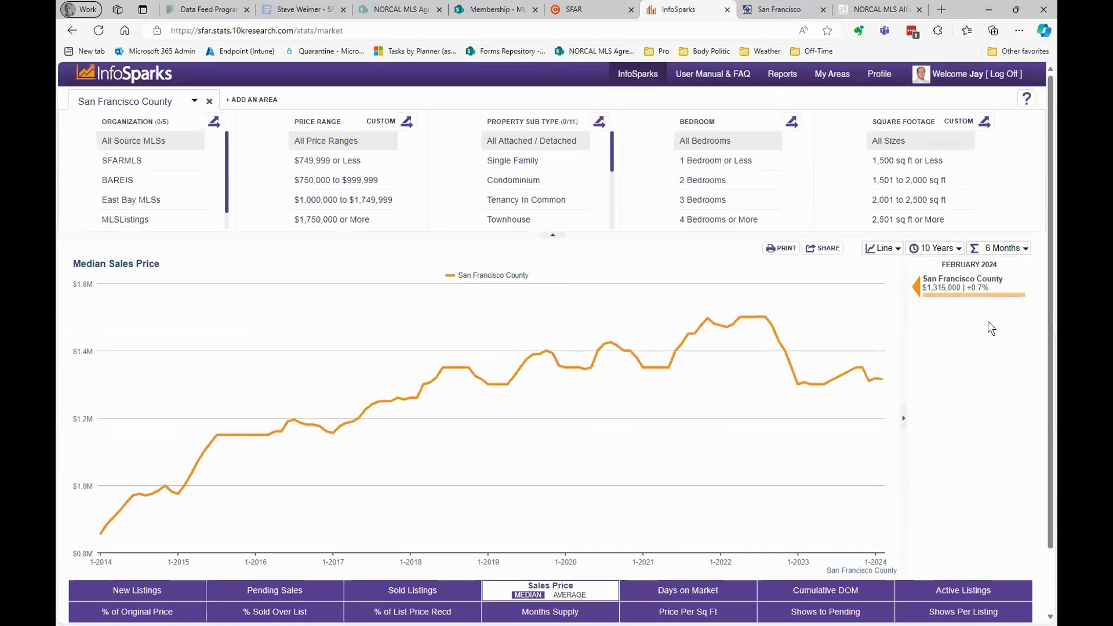
pyautogui.moveTo(837, 402)
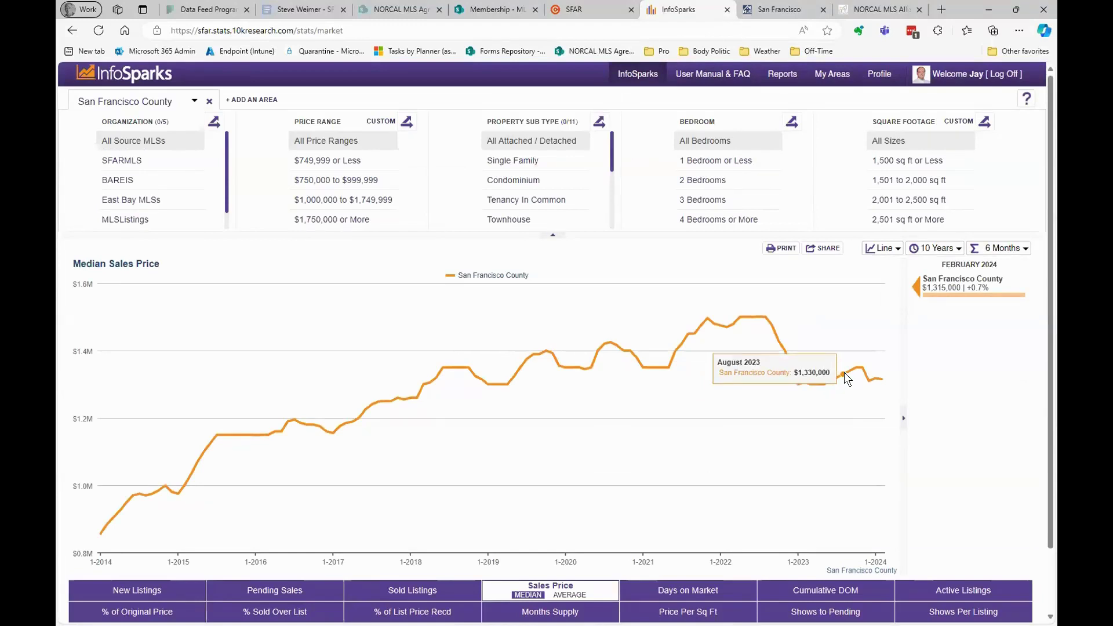
pyautogui.click(998, 248)
pyautogui.click(947, 352)
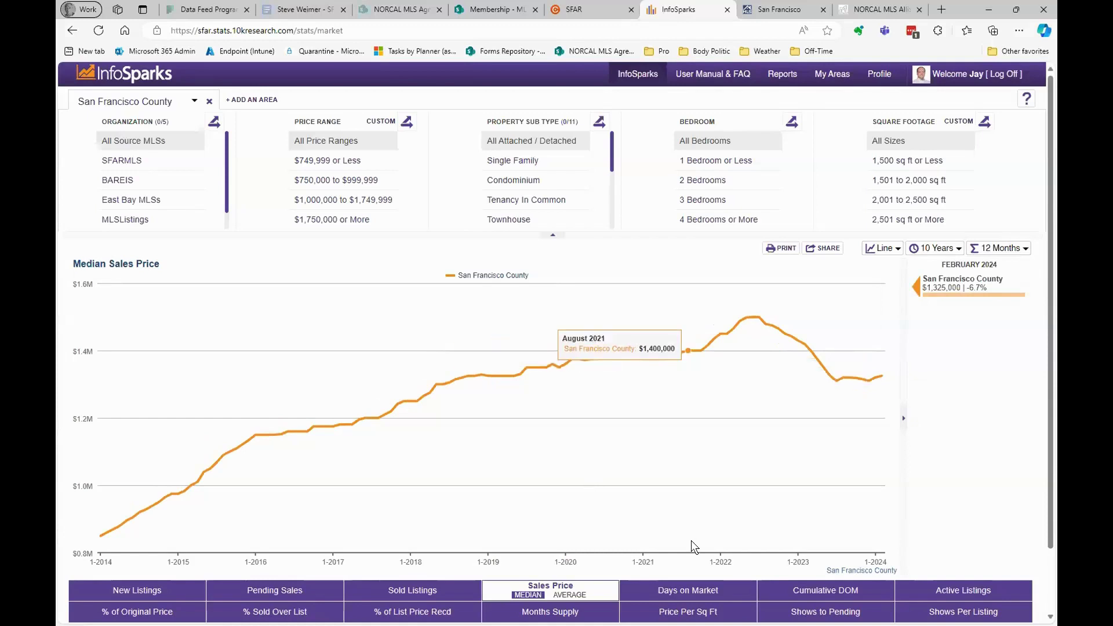
pyautogui.click(807, 586)
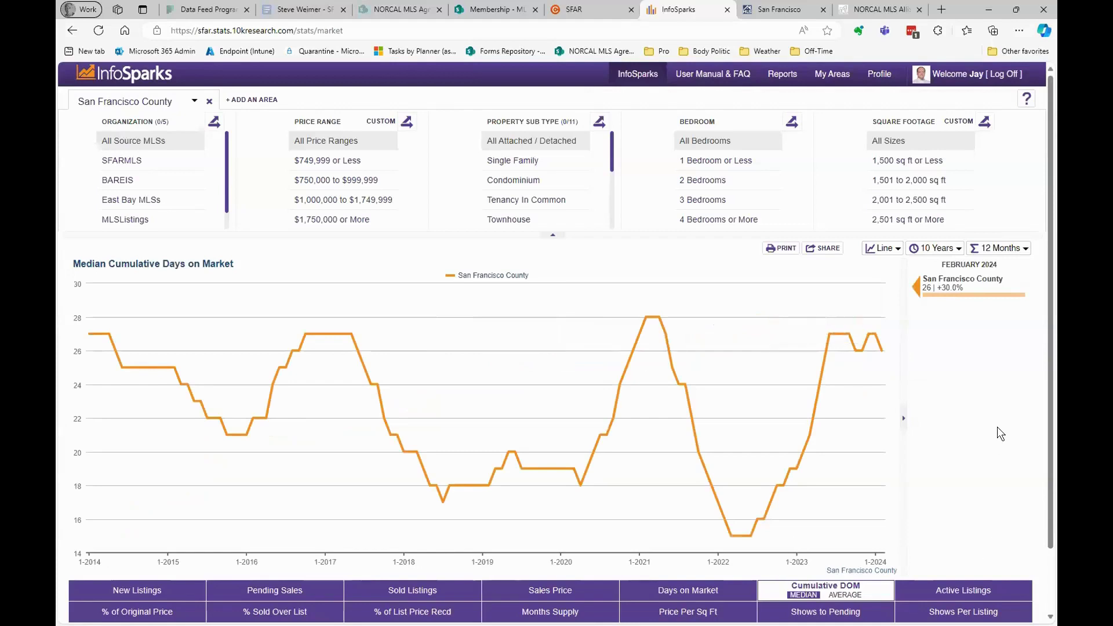
# Change the Cumulative DOM chart to Rolling 3 Months data points over 3 Years
pyautogui.click(933, 251)
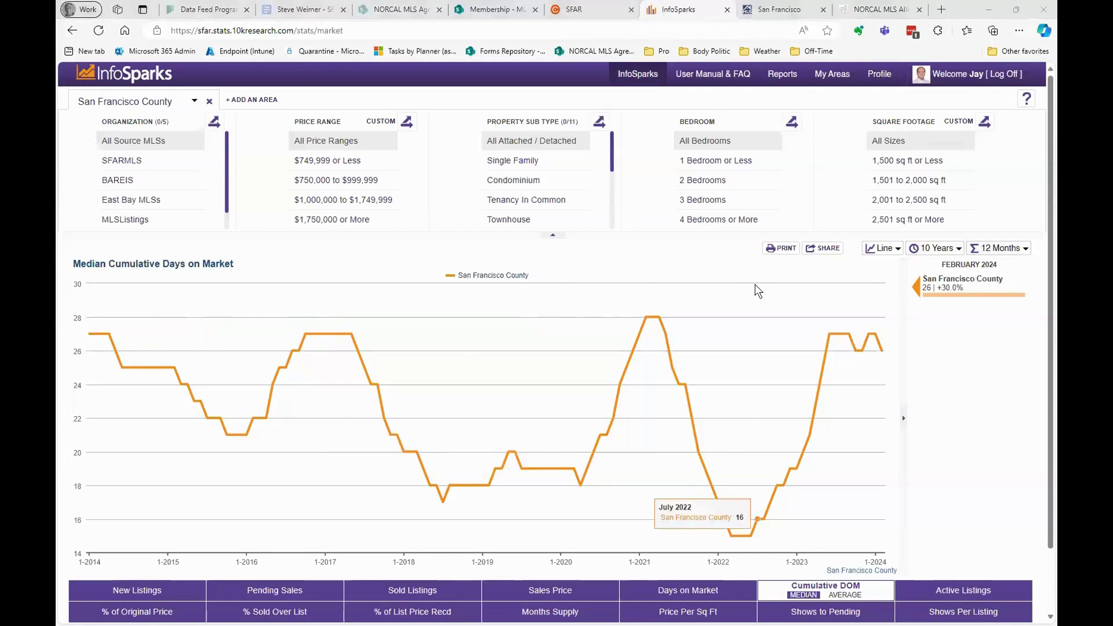
pyautogui.click(998, 248)
pyautogui.click(957, 294)
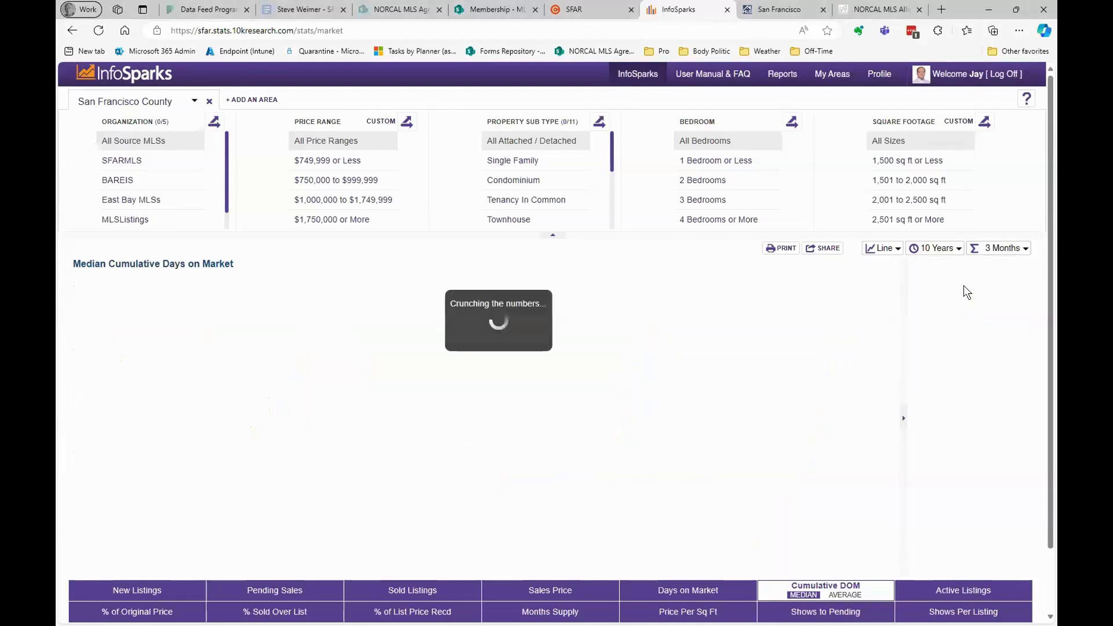
pyautogui.click(934, 248)
pyautogui.click(927, 282)
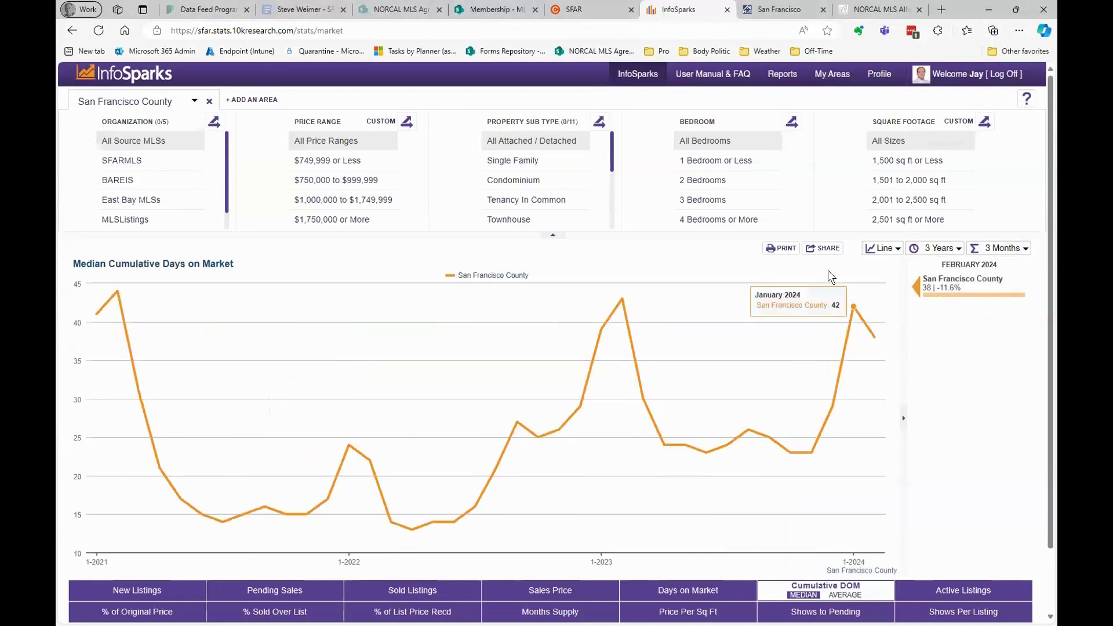
# Generate a static CSV raw-data share link for the chart and select its URL
pyautogui.click(824, 249)
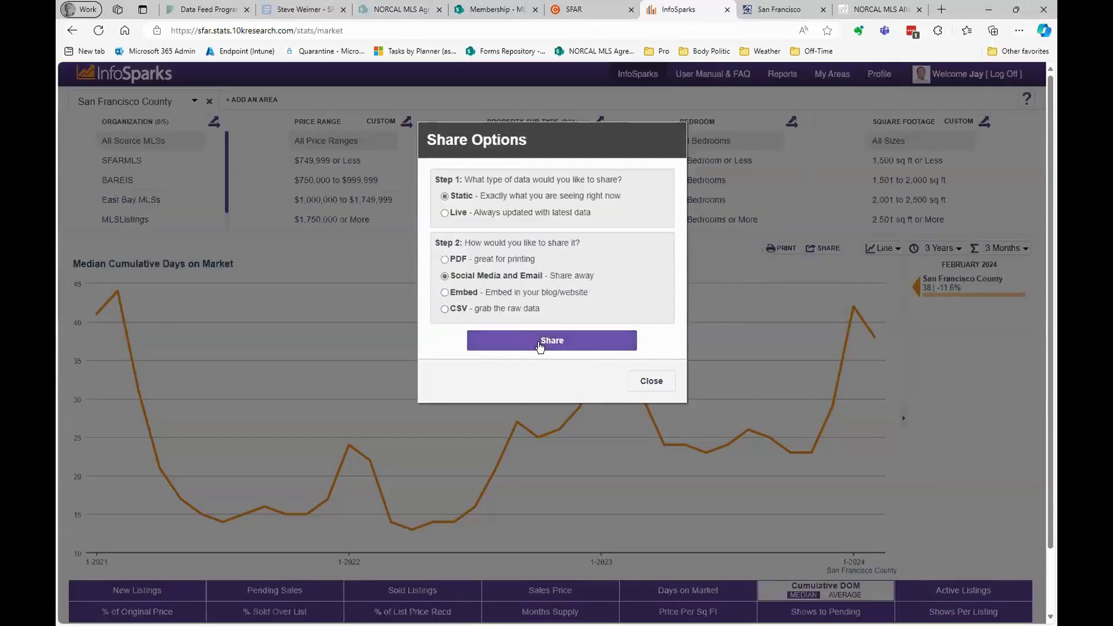
pyautogui.click(481, 293)
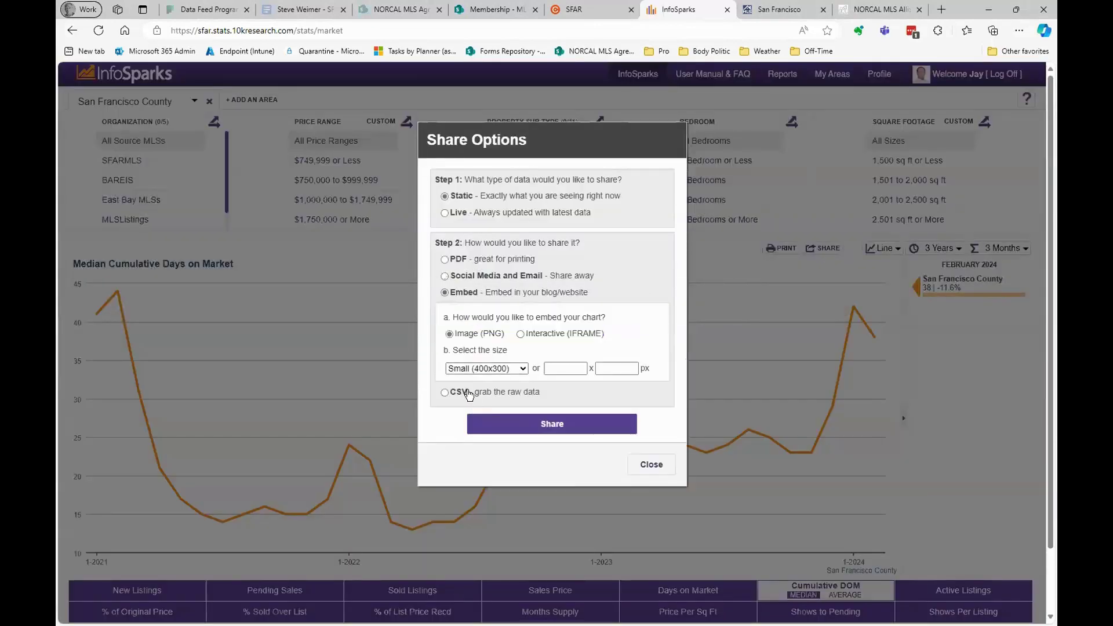
pyautogui.click(455, 390)
pyautogui.click(542, 341)
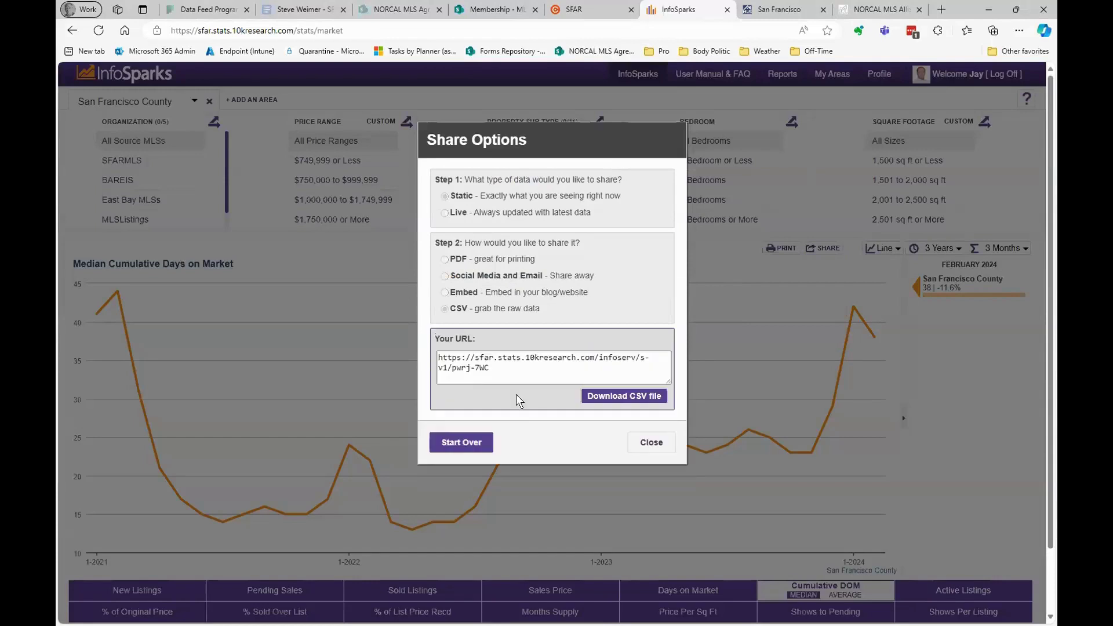
pyautogui.moveTo(502, 367); pyautogui.dragTo(307, 318)
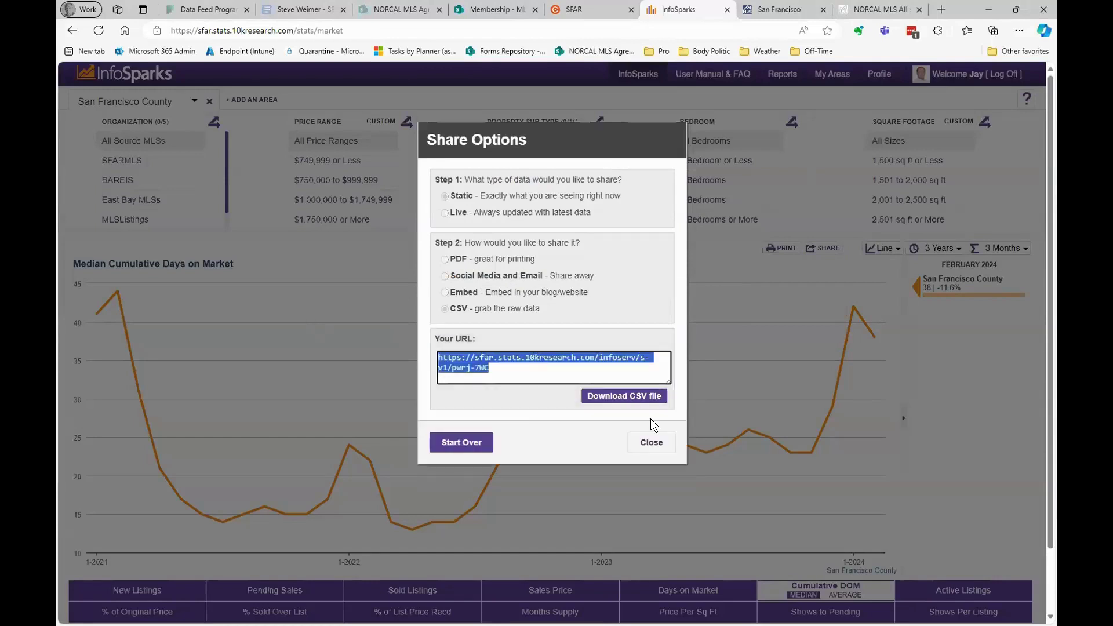
pyautogui.click(443, 284)
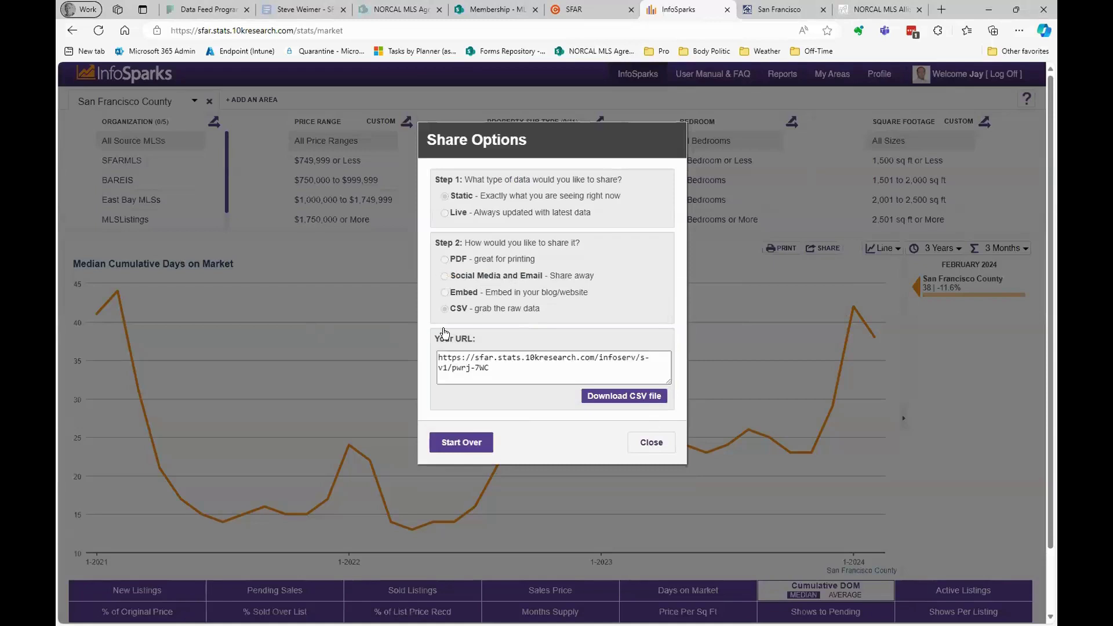
# Generate a static Social Media and Email share link, select its URL, then close sharing
pyautogui.click(451, 432)
pyautogui.click(444, 277)
pyautogui.click(497, 342)
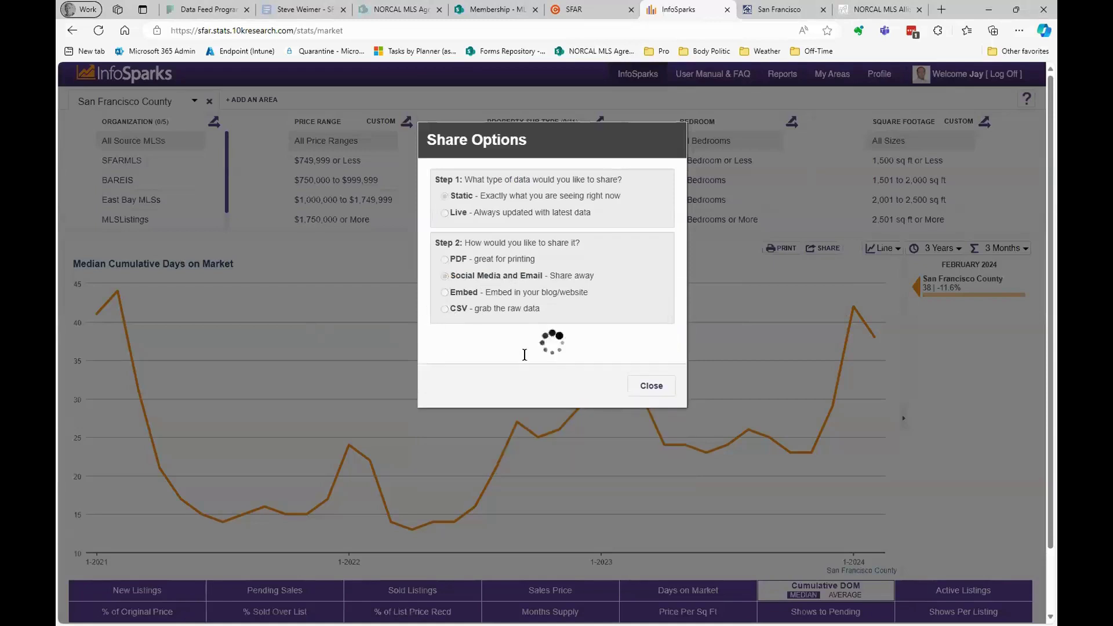
pyautogui.moveTo(510, 364); pyautogui.dragTo(355, 335)
pyautogui.hotkey('ctrl', 'c')
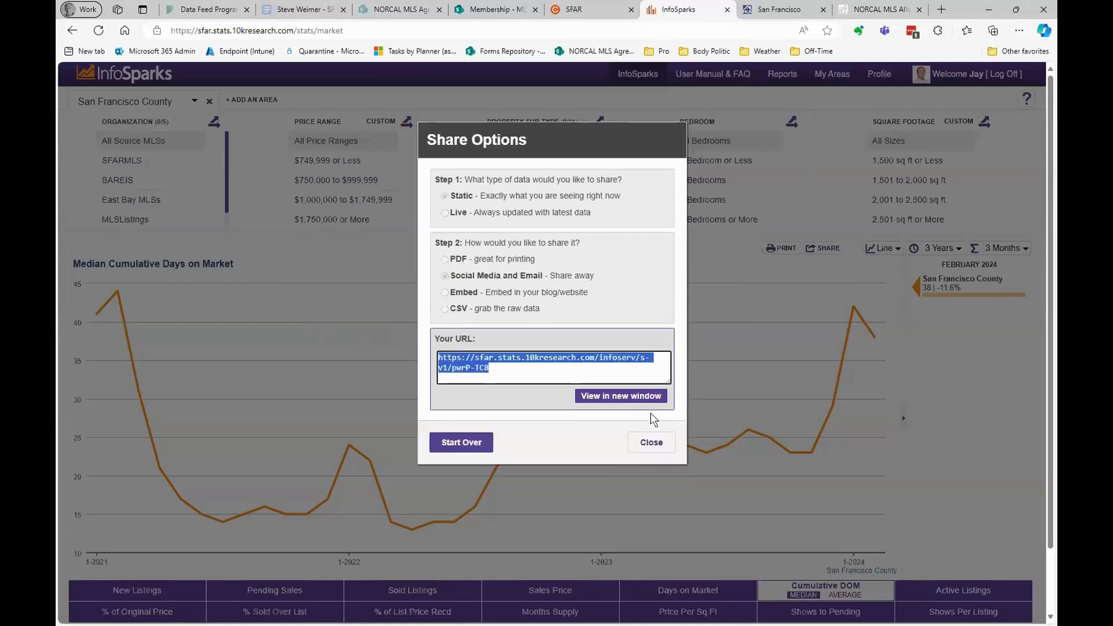
pyautogui.click(646, 444)
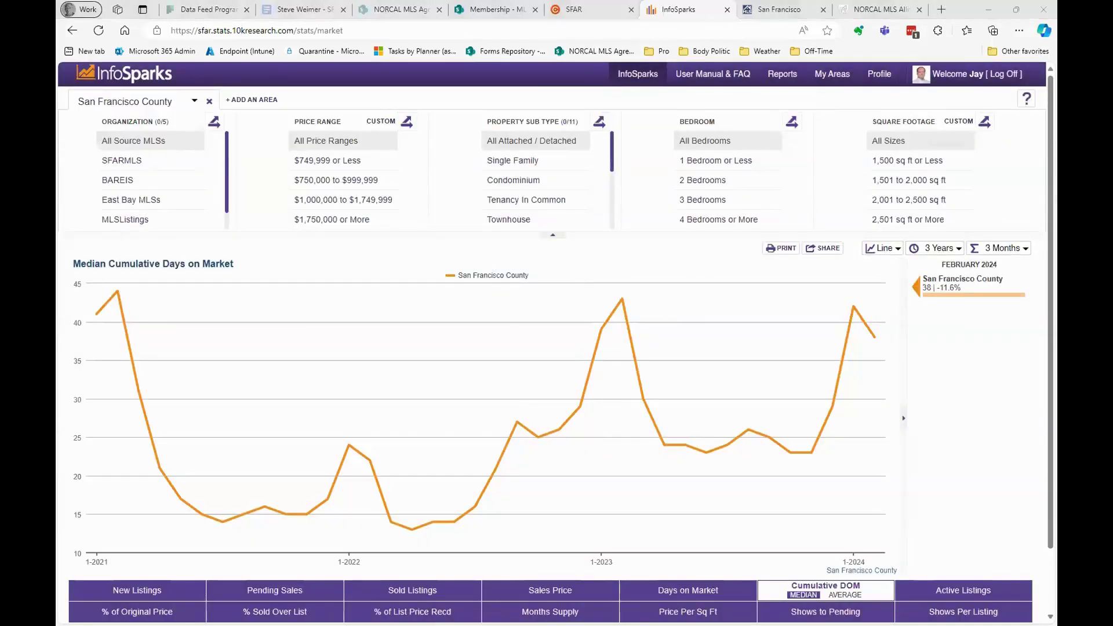
# Load the copied share link in a new Chrome Incognito window
pyautogui.hotkey('alt', 'Tab')
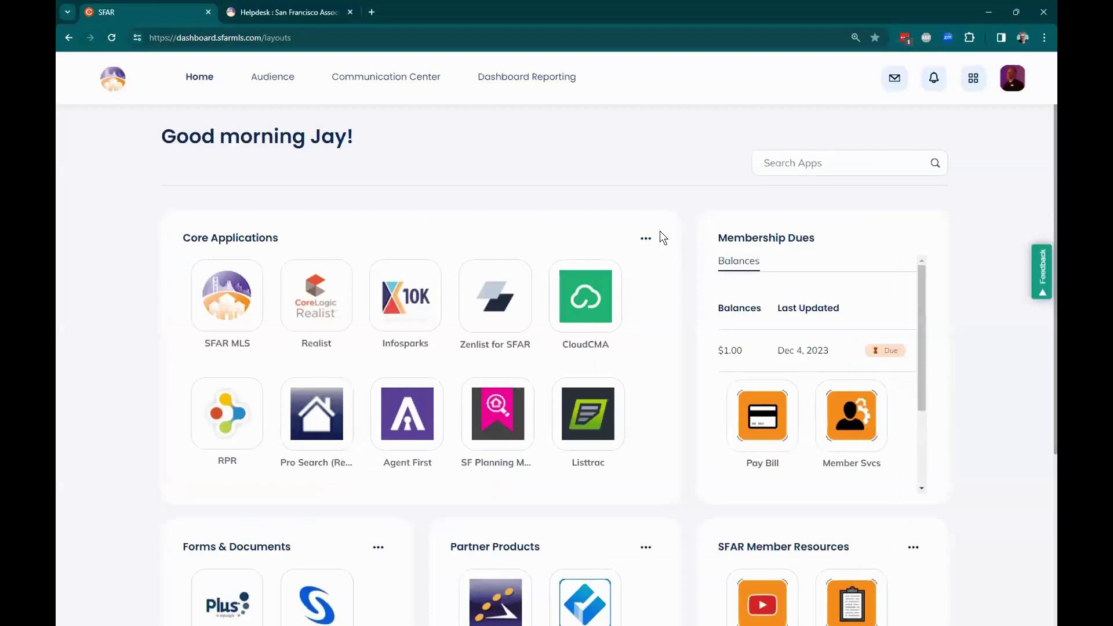
pyautogui.hotkey('ctrl', 'shift', 'n')
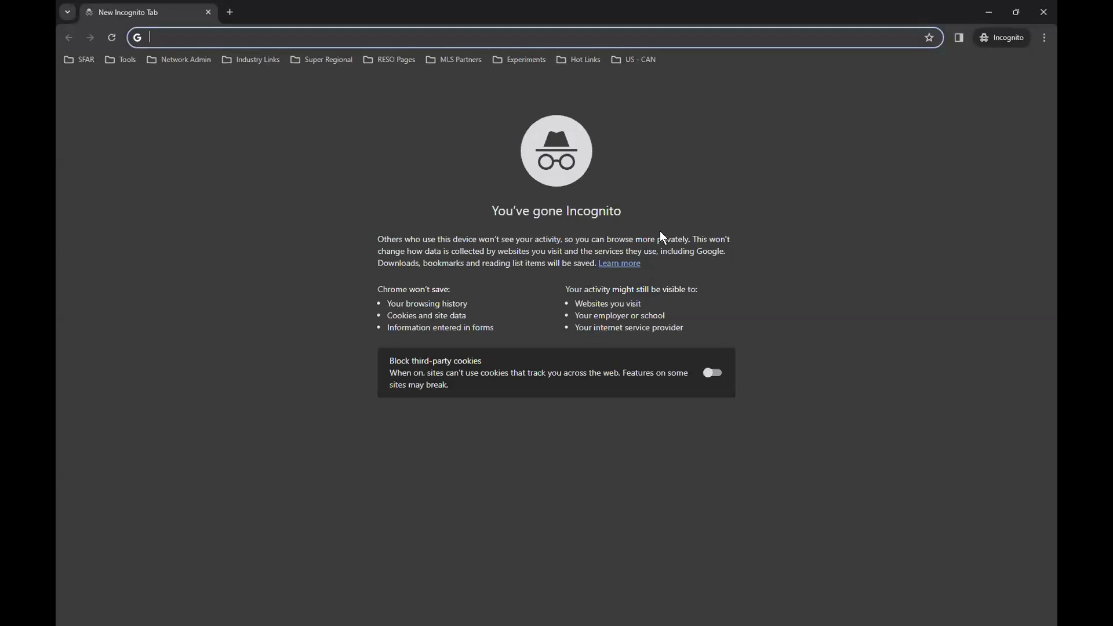
pyautogui.hotkey('ctrl', 'v')
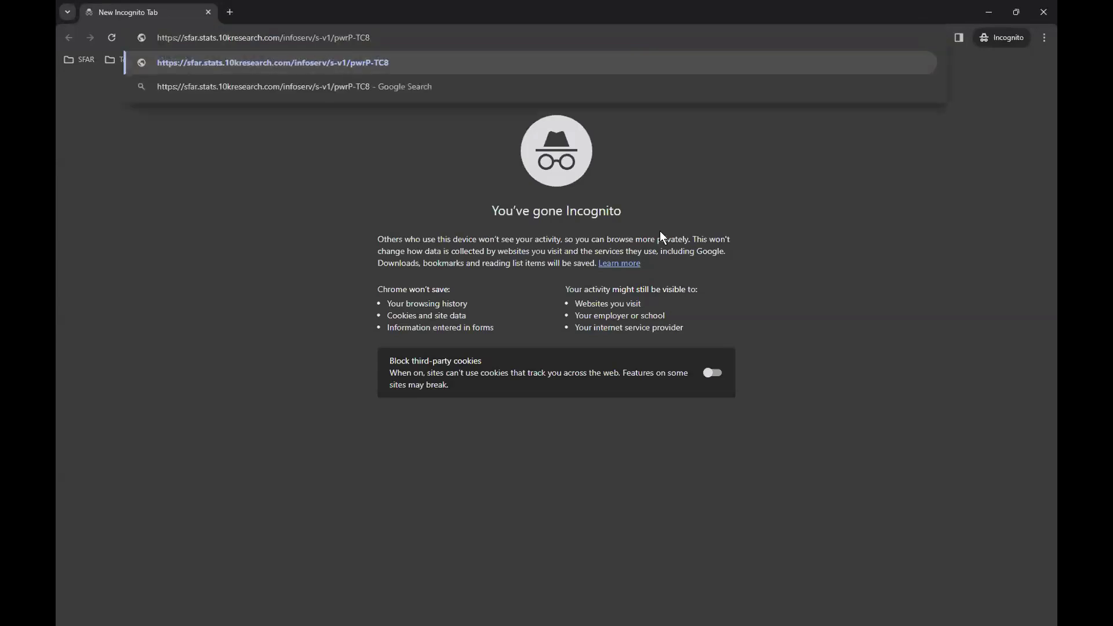
pyautogui.press('Return')
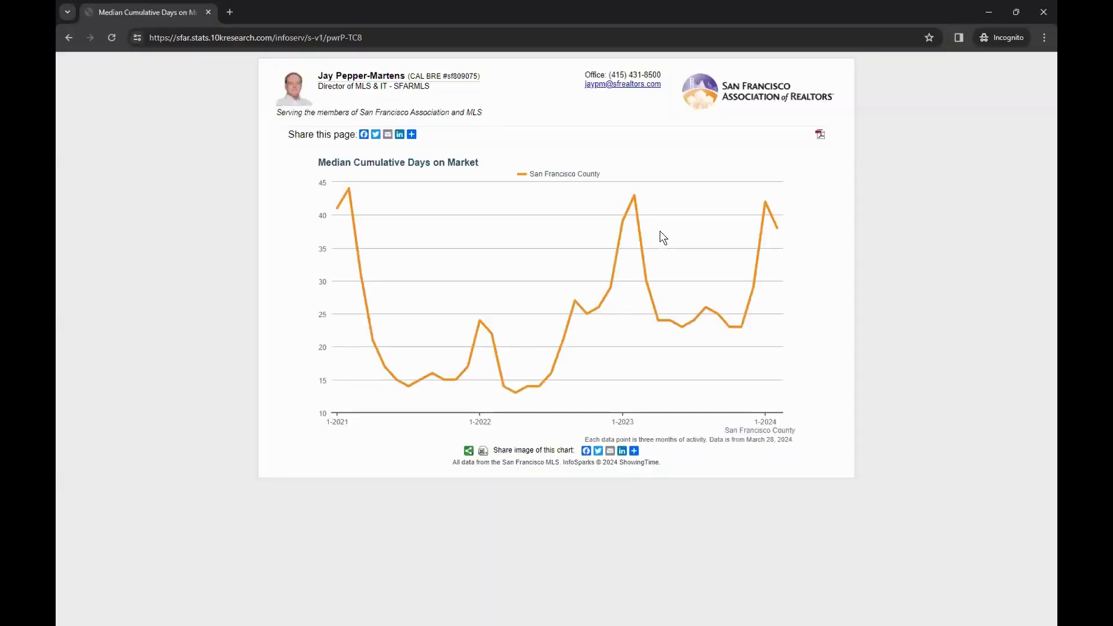
# Preview the shared page's full AddToAny list of sharing services, then dismiss it
pyautogui.moveTo(316, 76); pyautogui.dragTo(288, 89)
pyautogui.click(445, 88)
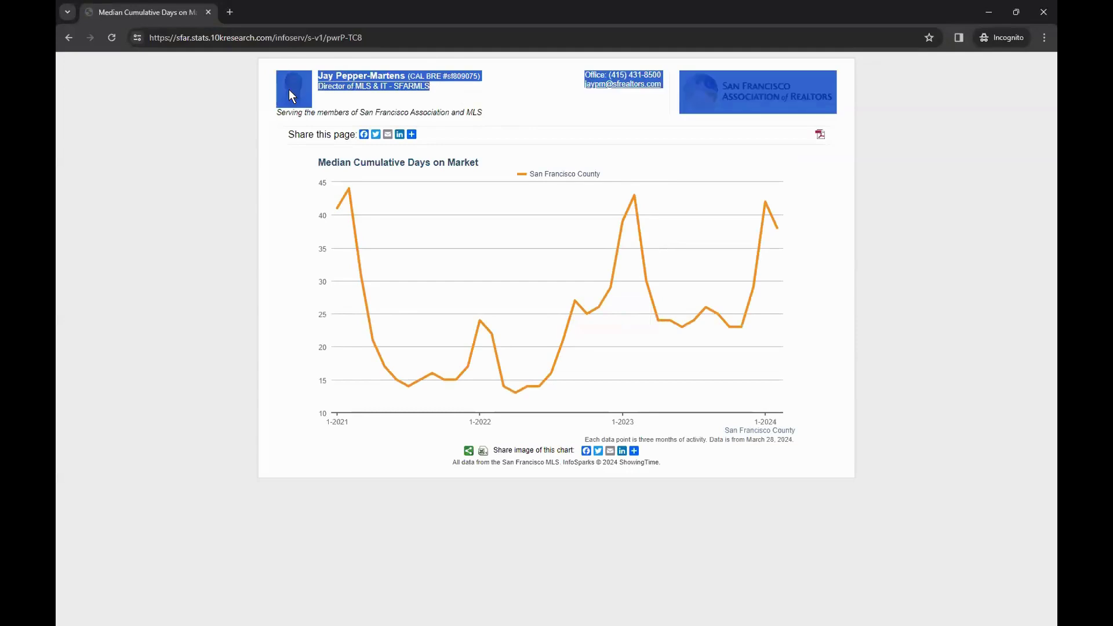
pyautogui.click(357, 94)
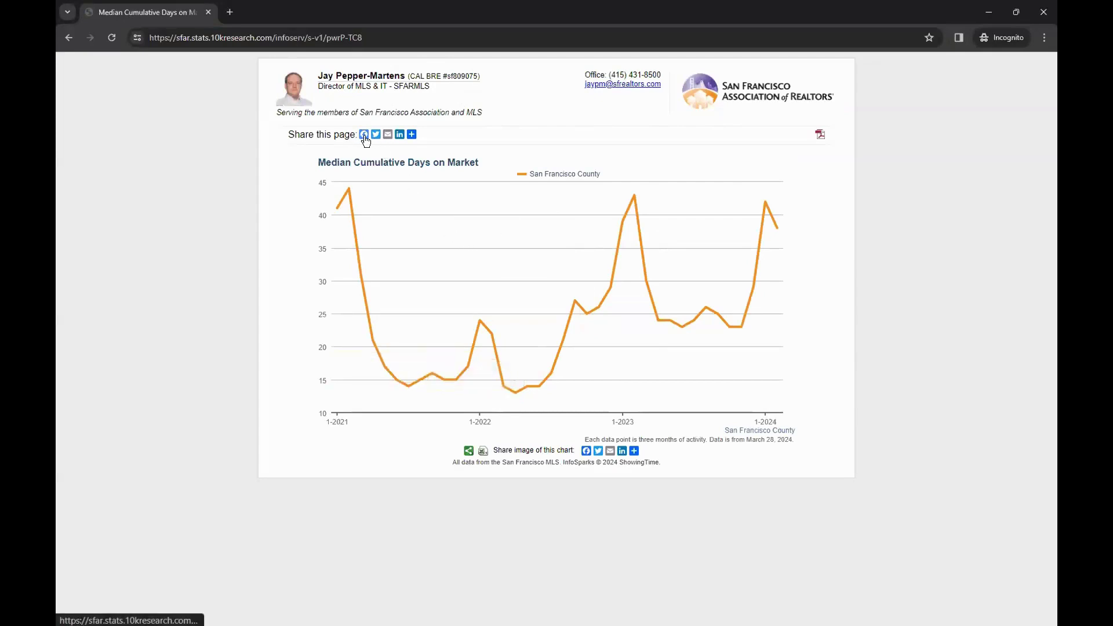
pyautogui.click(410, 135)
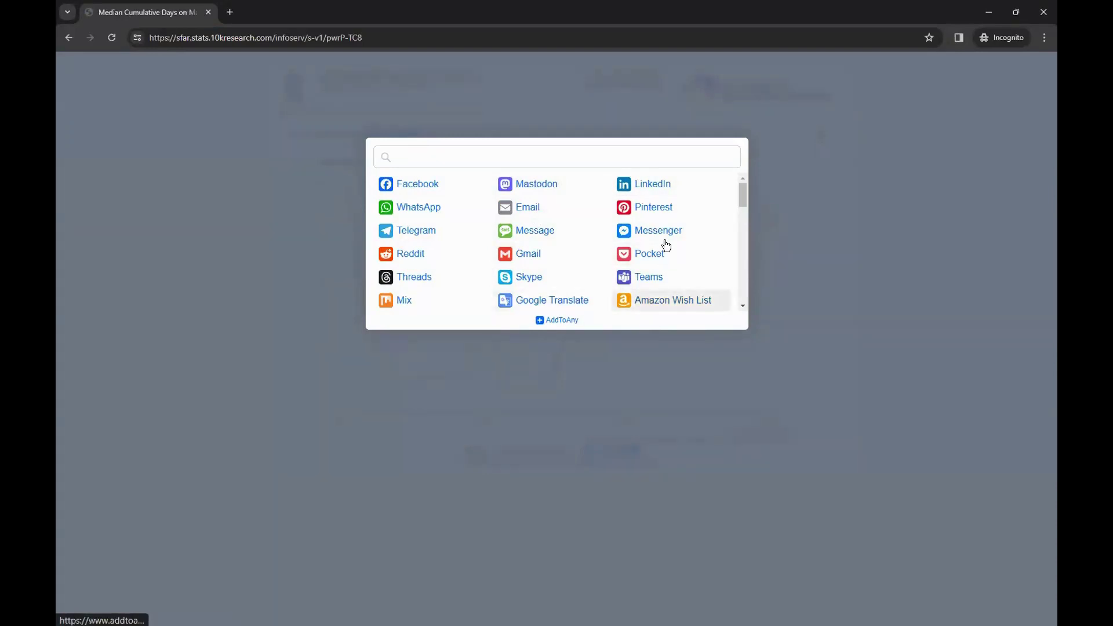
pyautogui.moveTo(743, 195); pyautogui.dragTo(742, 105)
pyautogui.click(821, 120)
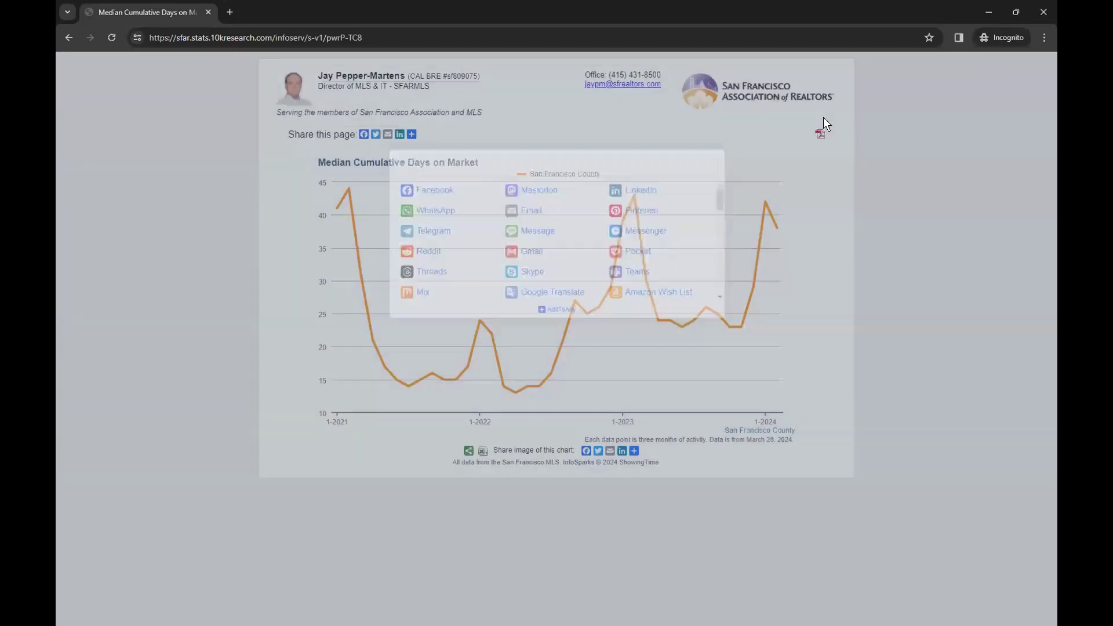
# View the chart as the pwrP-TC8.pdf document, then close the Incognito window
pyautogui.click(820, 137)
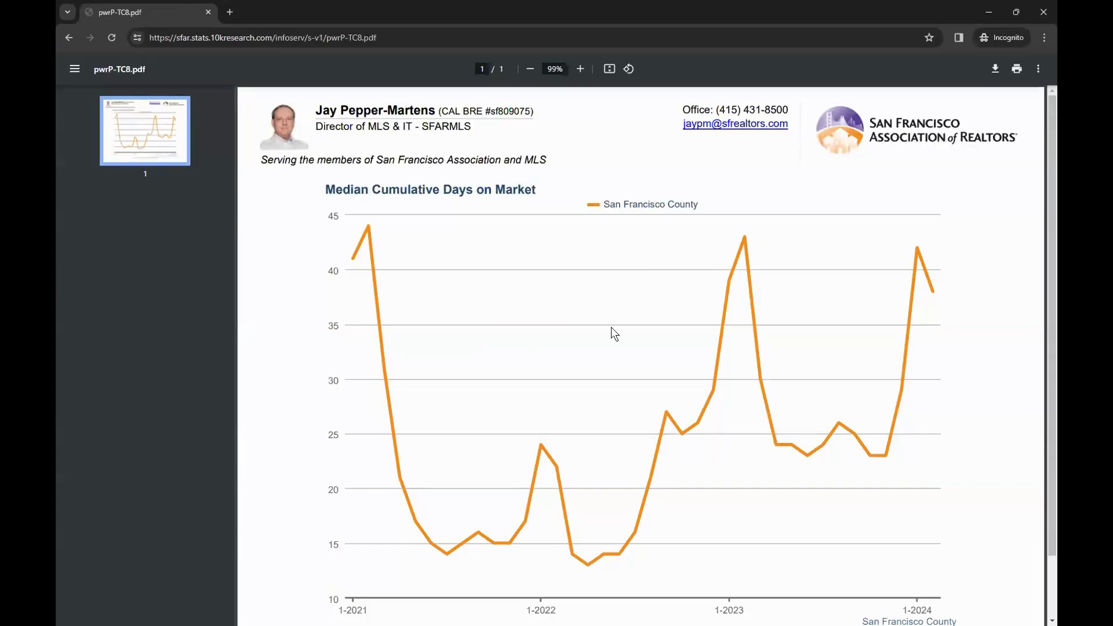
pyautogui.scroll(-1, 611, 327)
pyautogui.scroll(1, 611, 327)
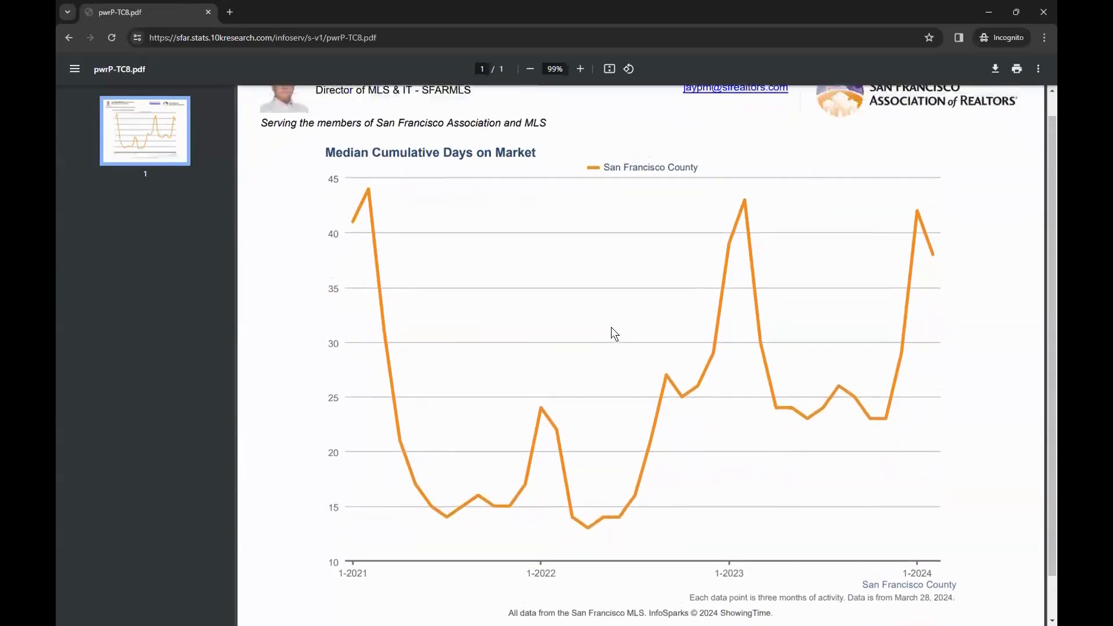
pyautogui.click(1045, 12)
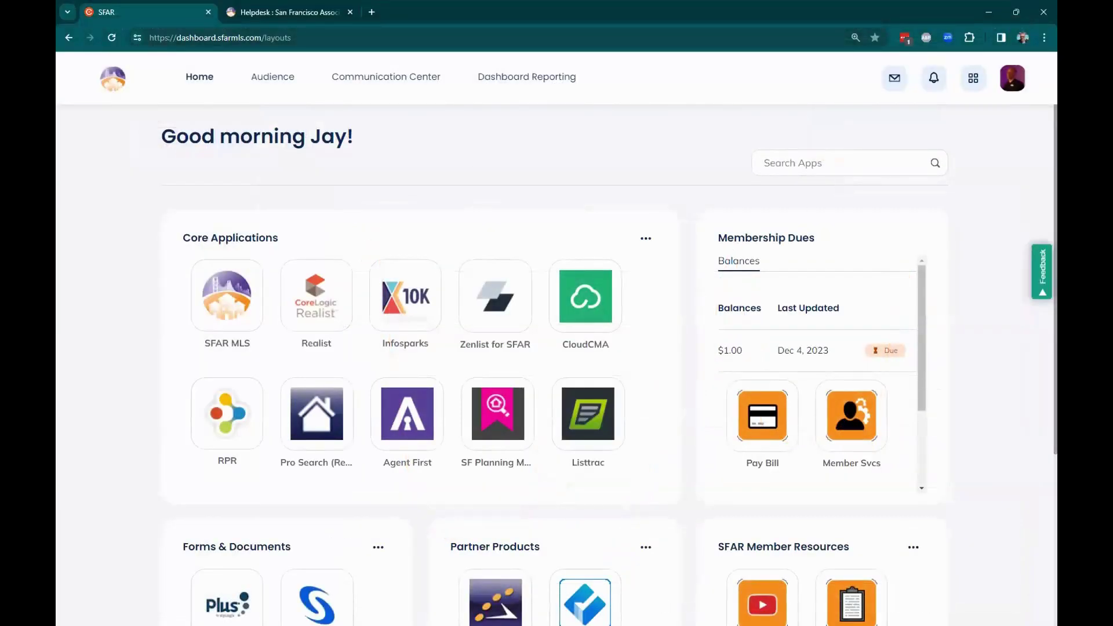
# Generate a static Social Media and Email share link in Edge, copy it, and paste it into a new tab
pyautogui.hotkey('alt', 'Tab')
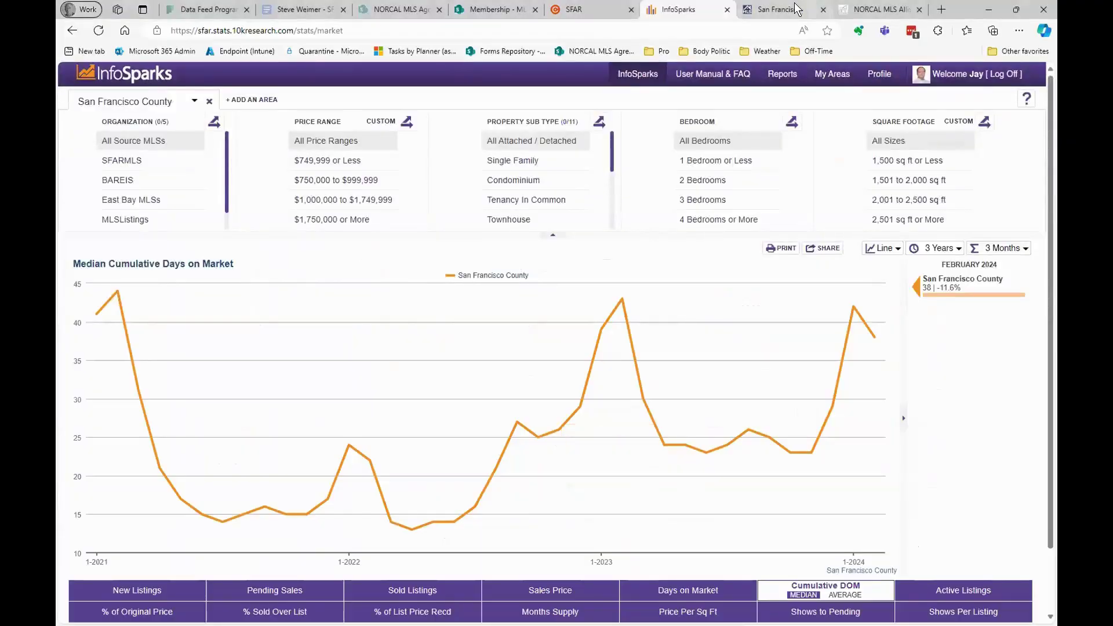
pyautogui.moveTo(796, 4)
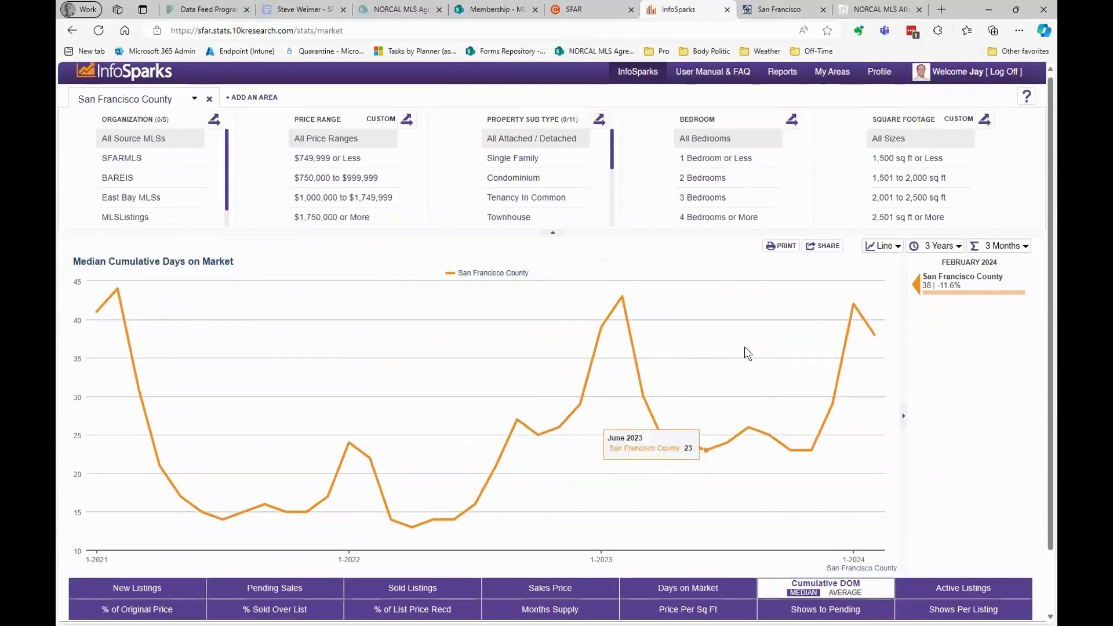
pyautogui.click(829, 247)
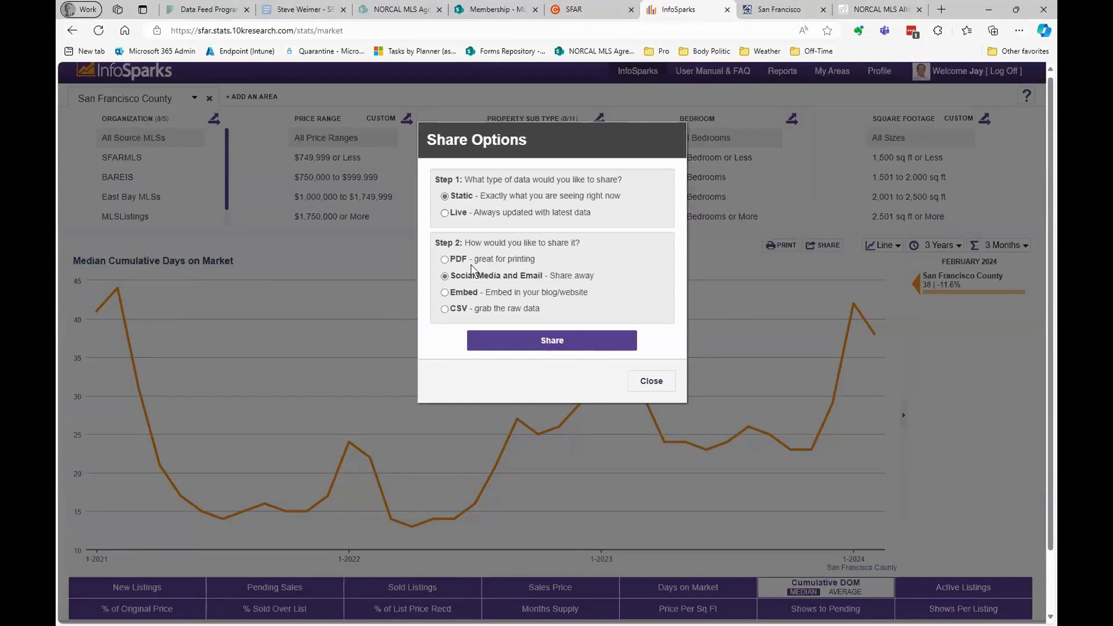
pyautogui.click(530, 339)
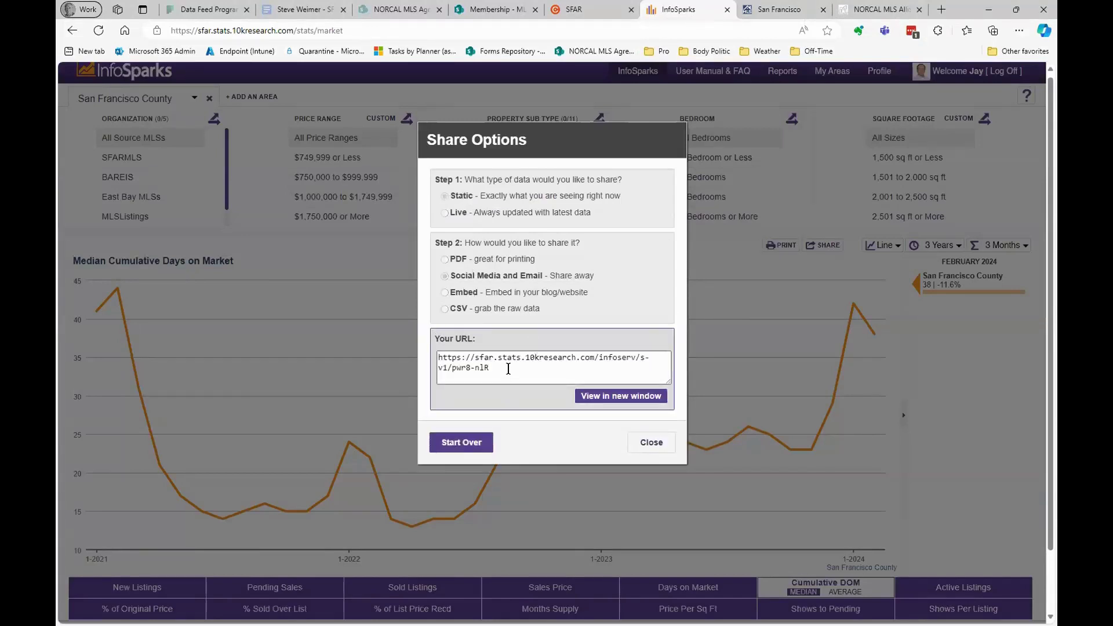
pyautogui.click(508, 369)
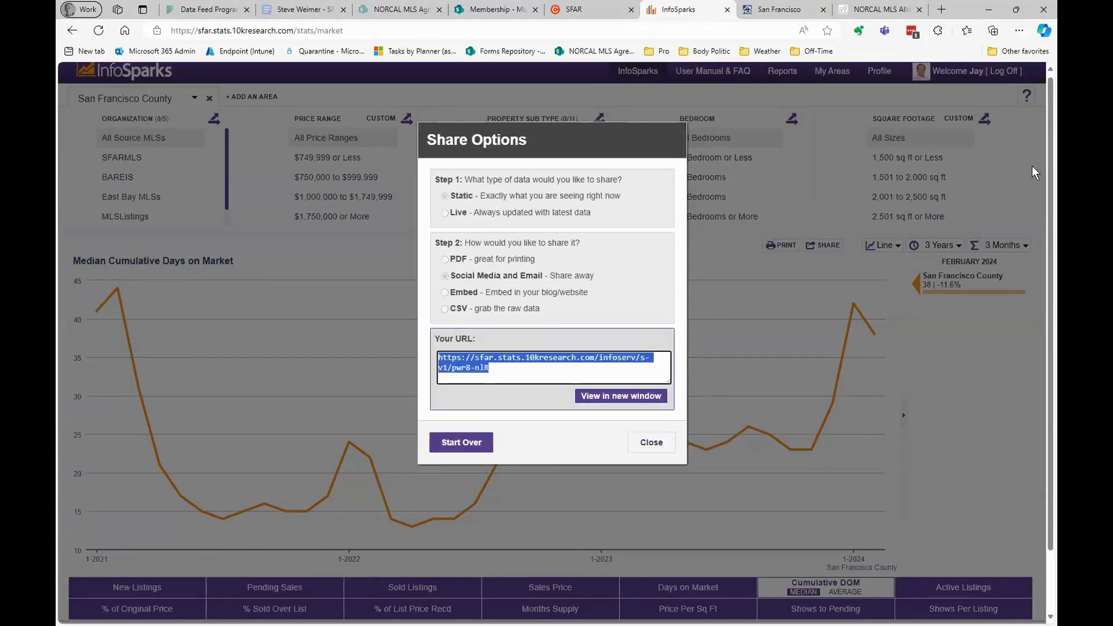
pyautogui.hotkey('ctrl', 'c')
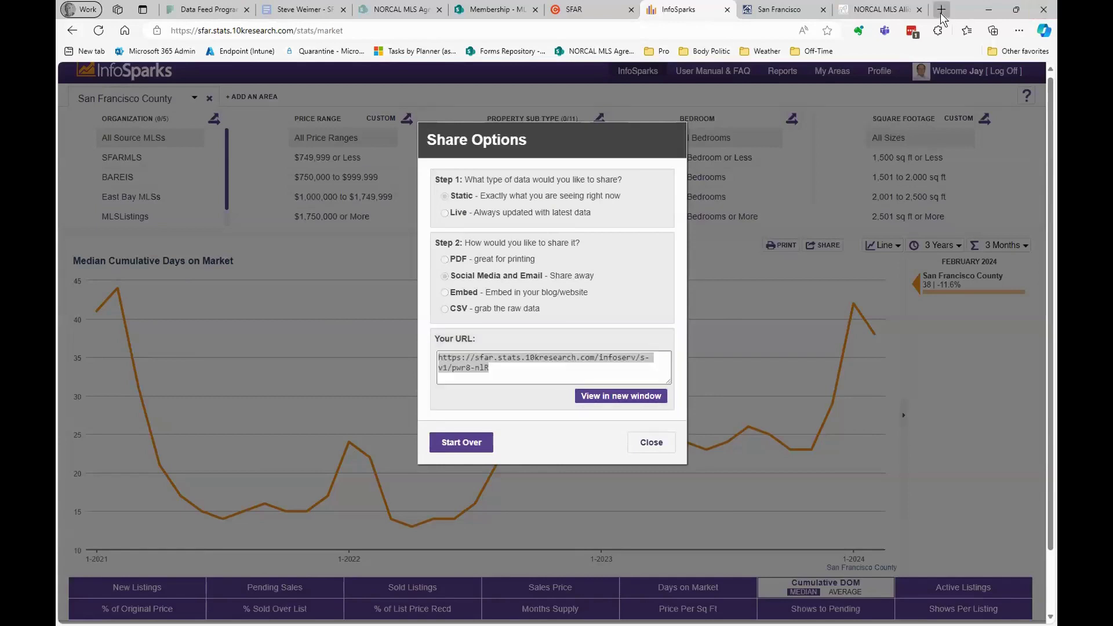
pyautogui.click(942, 9)
pyautogui.click(943, 10)
pyautogui.hotkey('ctrl', 'v')
# Load the share link to check the chart page, then close that tab and return to InfoSparks
pyautogui.press('Return')
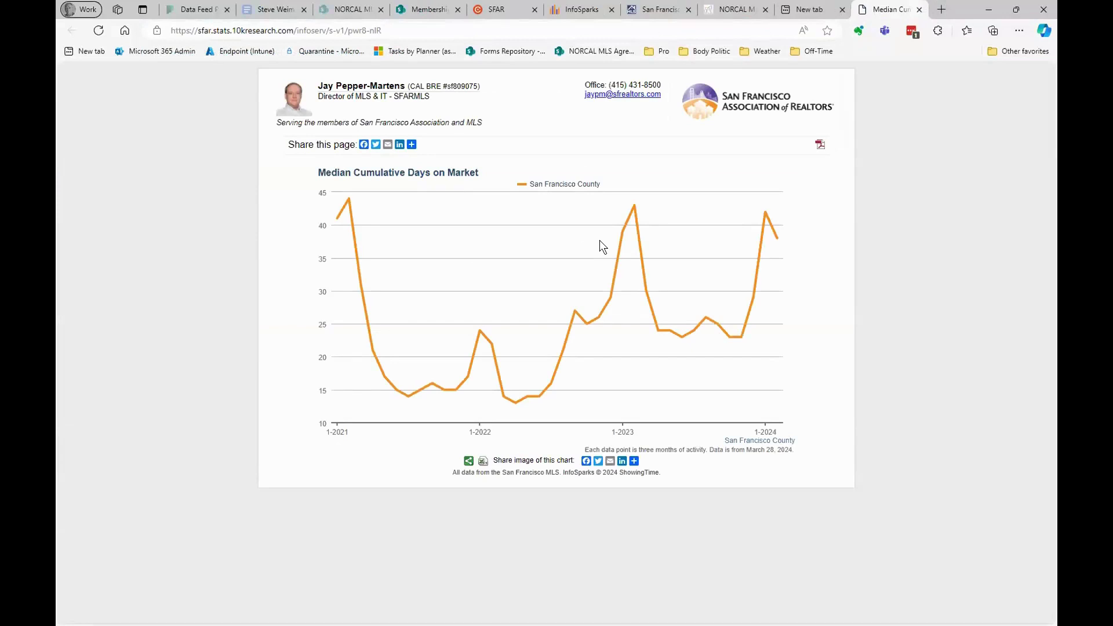
pyautogui.click(424, 32)
pyautogui.hotkey('ctrl', 'shift', 'Left')
pyautogui.hotkey('ctrl', 'shift', 'Left')
pyautogui.hotkey('ctrl', 'shift', 'Left')
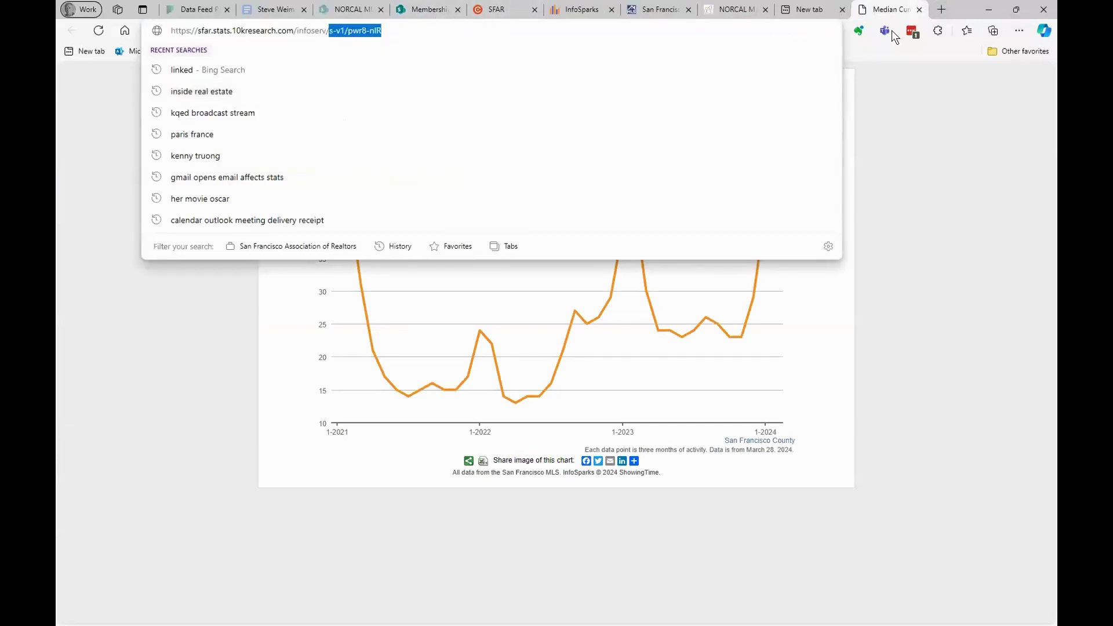
pyautogui.click(921, 10)
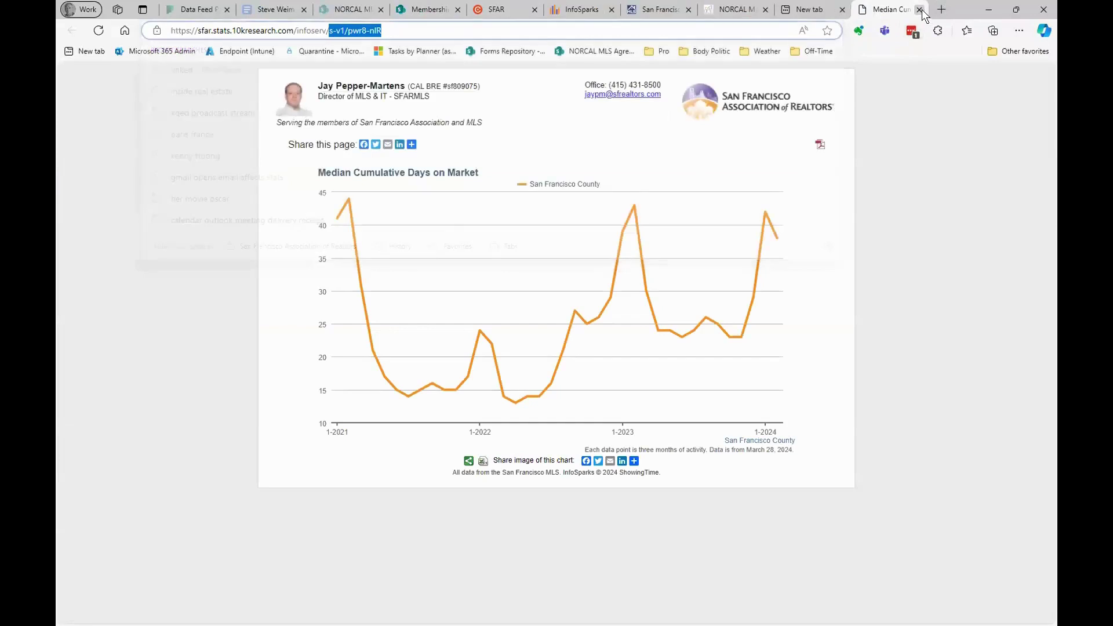
pyautogui.click(920, 10)
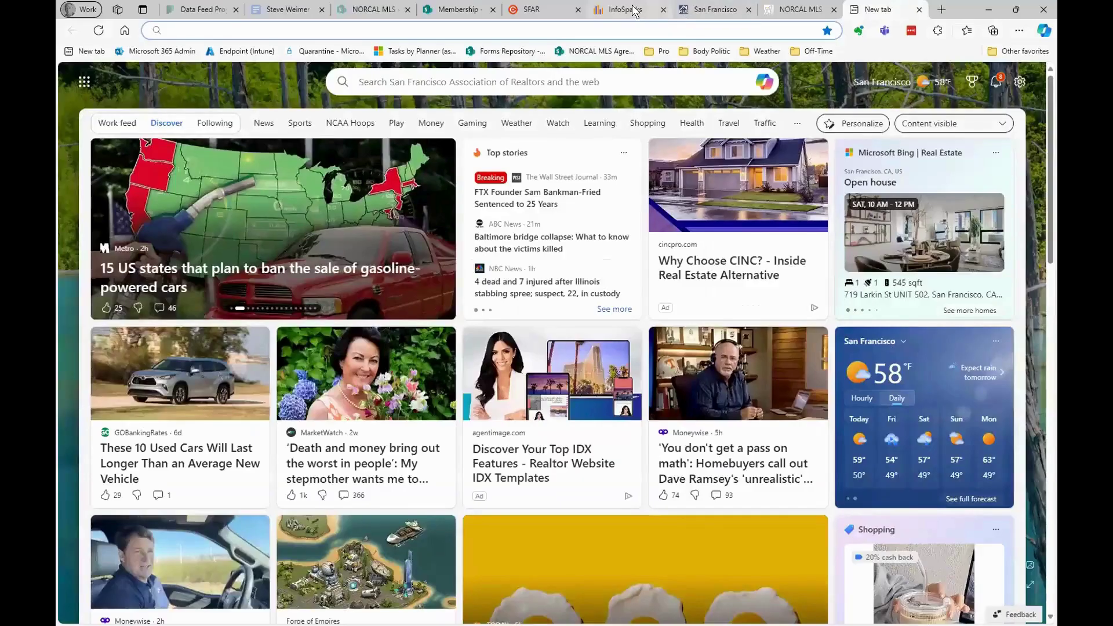
pyautogui.click(636, 10)
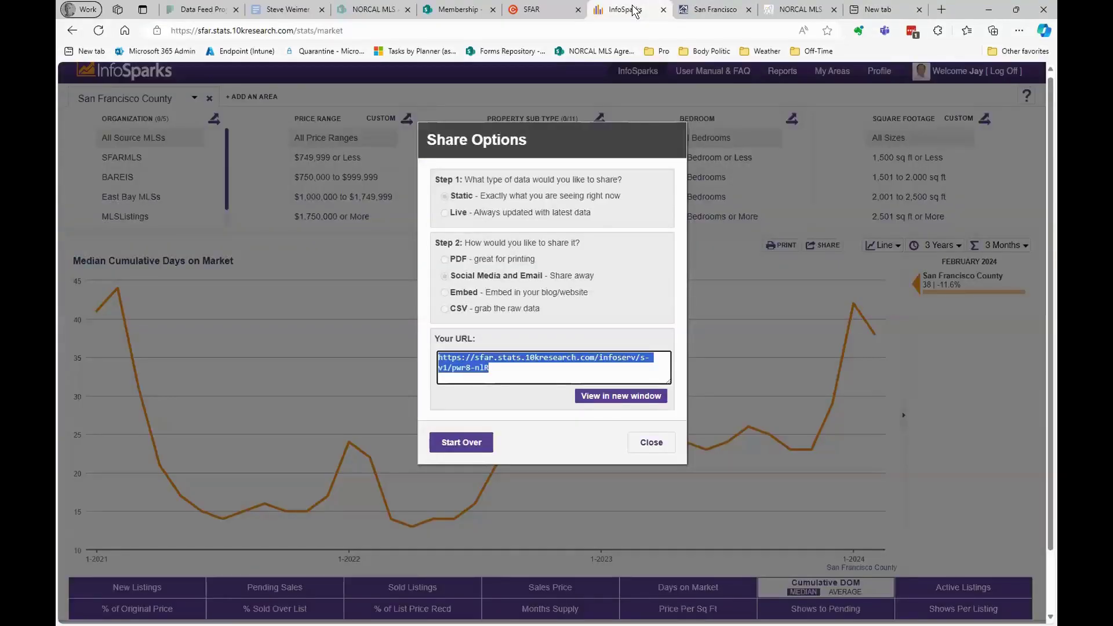
# Generate Live embed code for the chart as a Small 400x300 PNG image
pyautogui.click(447, 215)
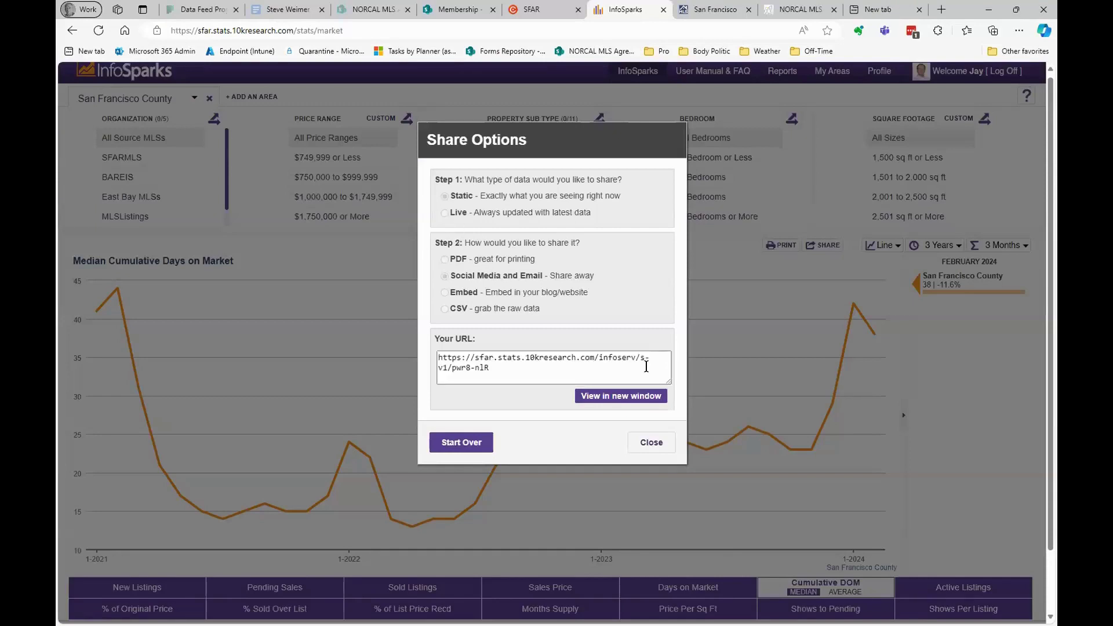
pyautogui.click(467, 443)
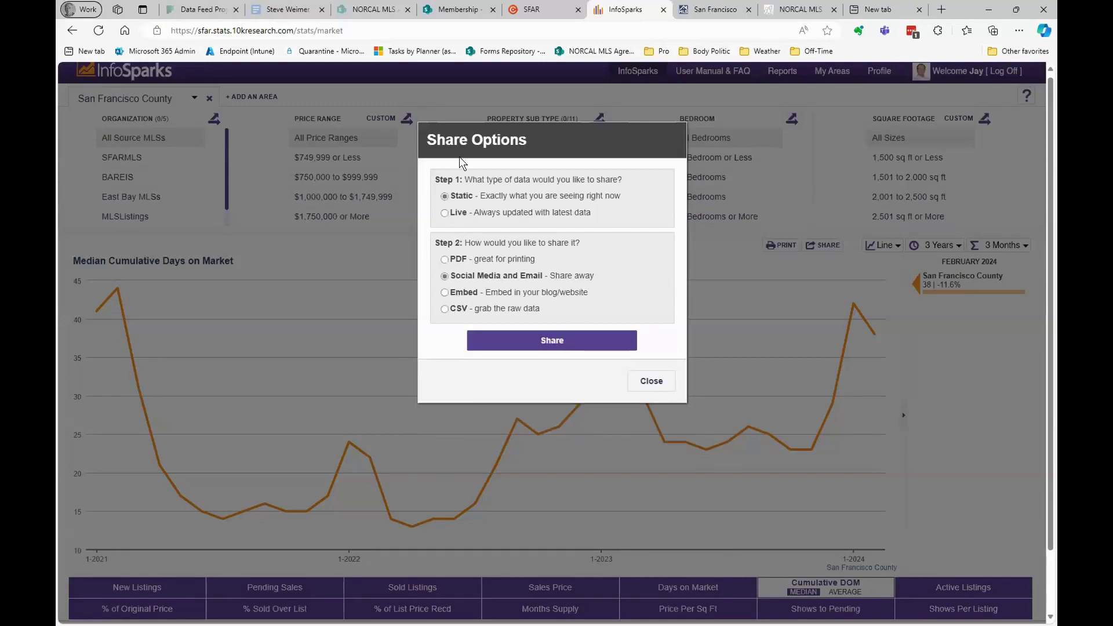
pyautogui.click(446, 213)
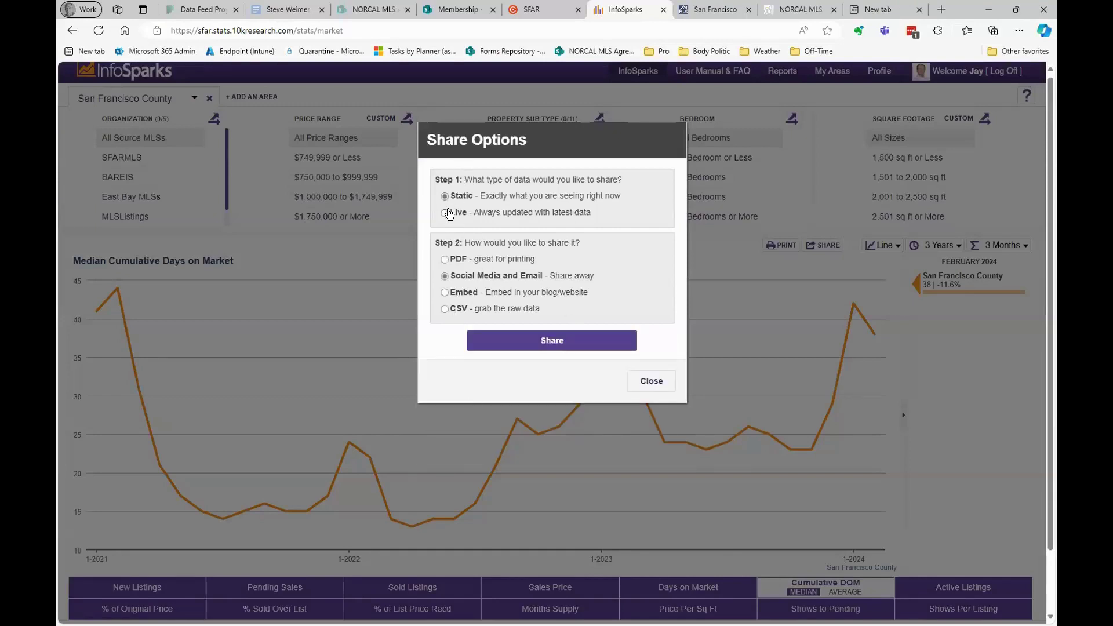
pyautogui.click(445, 293)
pyautogui.click(509, 424)
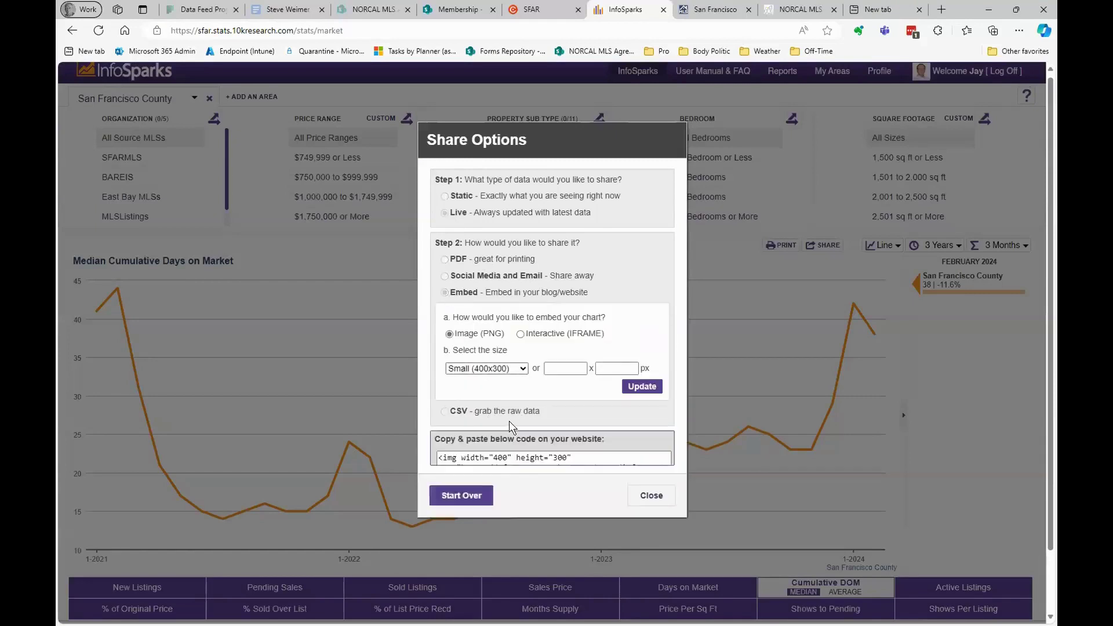
# Review the embed code, its chart id and image URL, then close the share options
pyautogui.moveTo(579, 484); pyautogui.dragTo(398, 445)
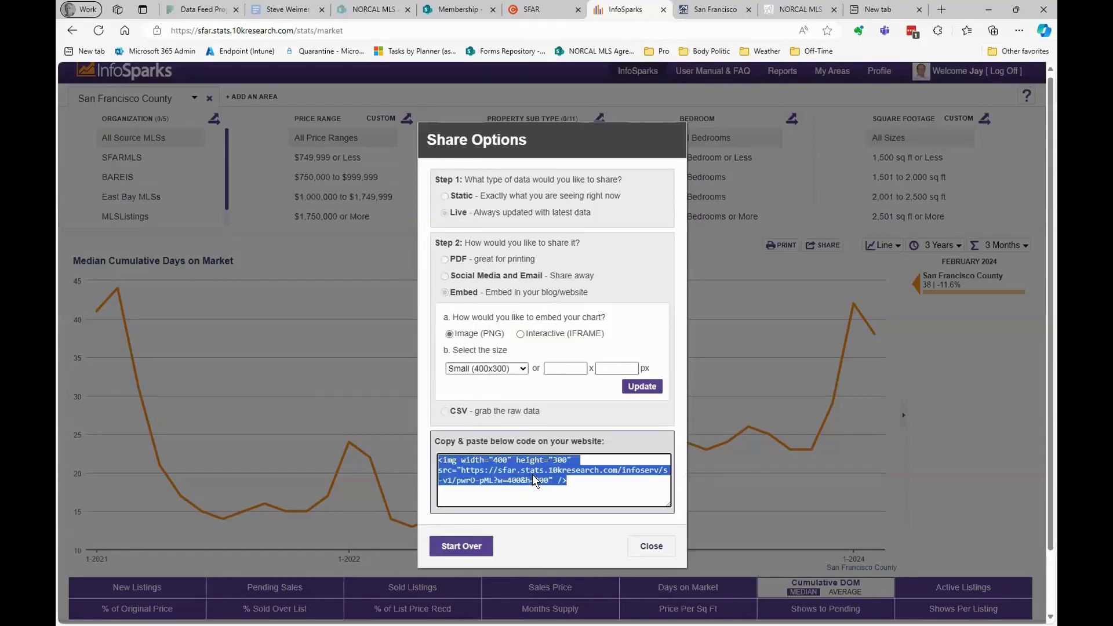
pyautogui.click(491, 481)
pyautogui.moveTo(491, 481); pyautogui.dragTo(437, 481)
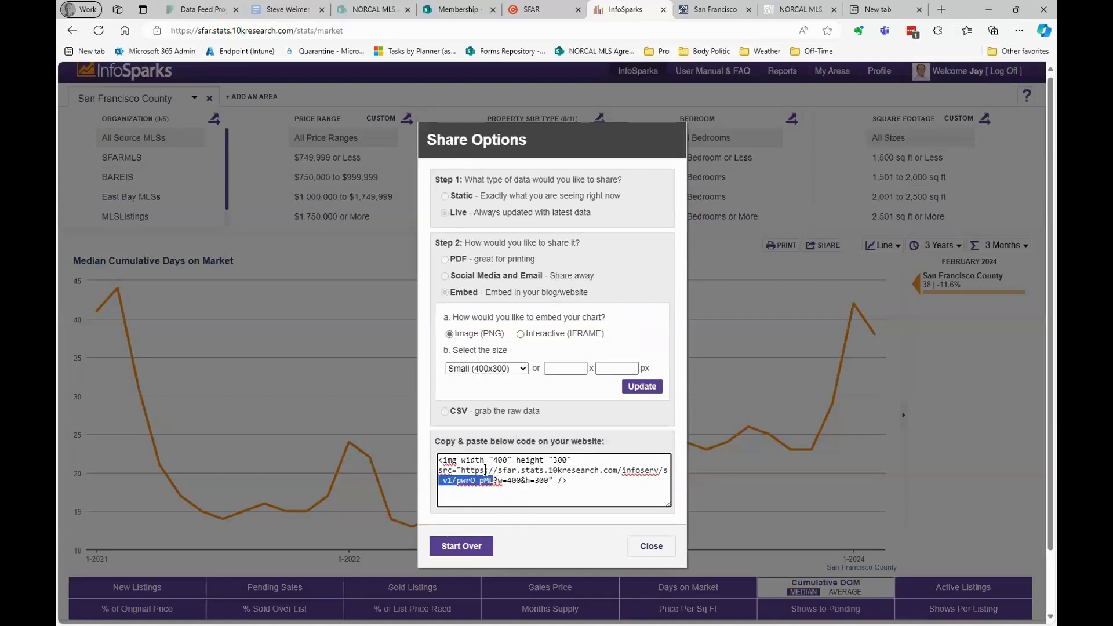
pyautogui.moveTo(467, 470); pyautogui.dragTo(553, 482)
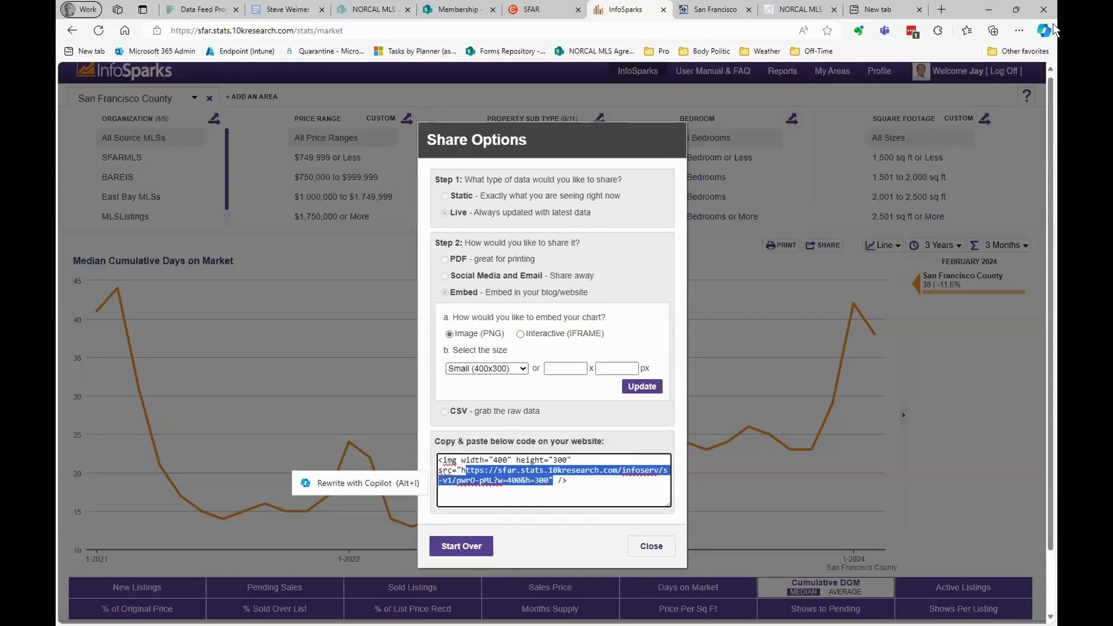
pyautogui.moveTo(567, 481); pyautogui.dragTo(377, 425)
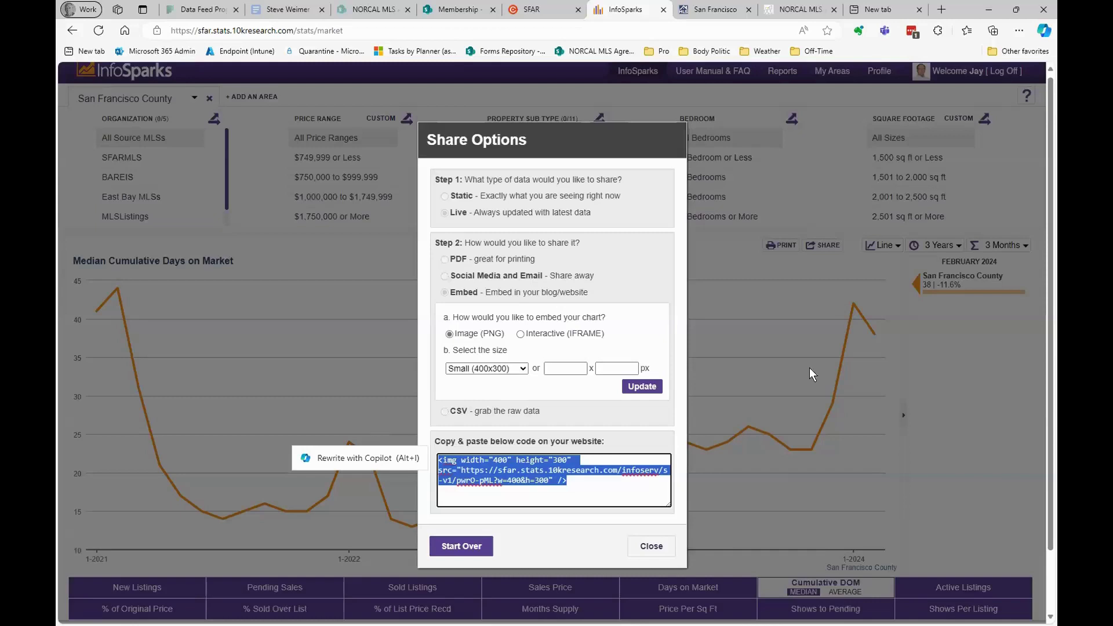
pyautogui.click(651, 546)
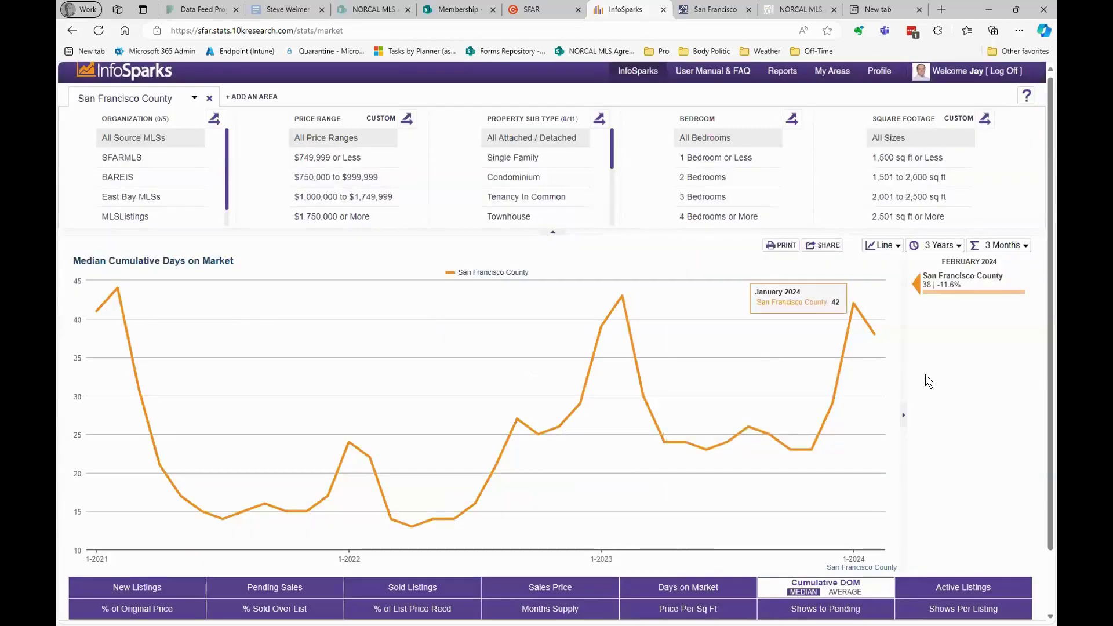
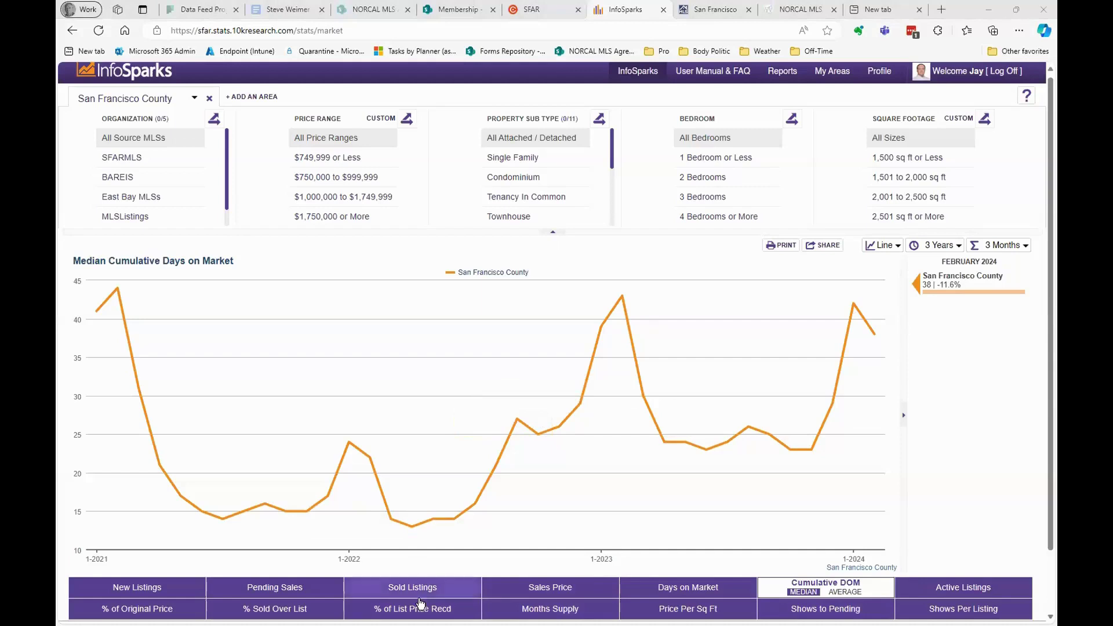
# Chart San Francisco County's Median Percent of List Price Received, showing 100.0% for February 2024
pyautogui.click(275, 608)
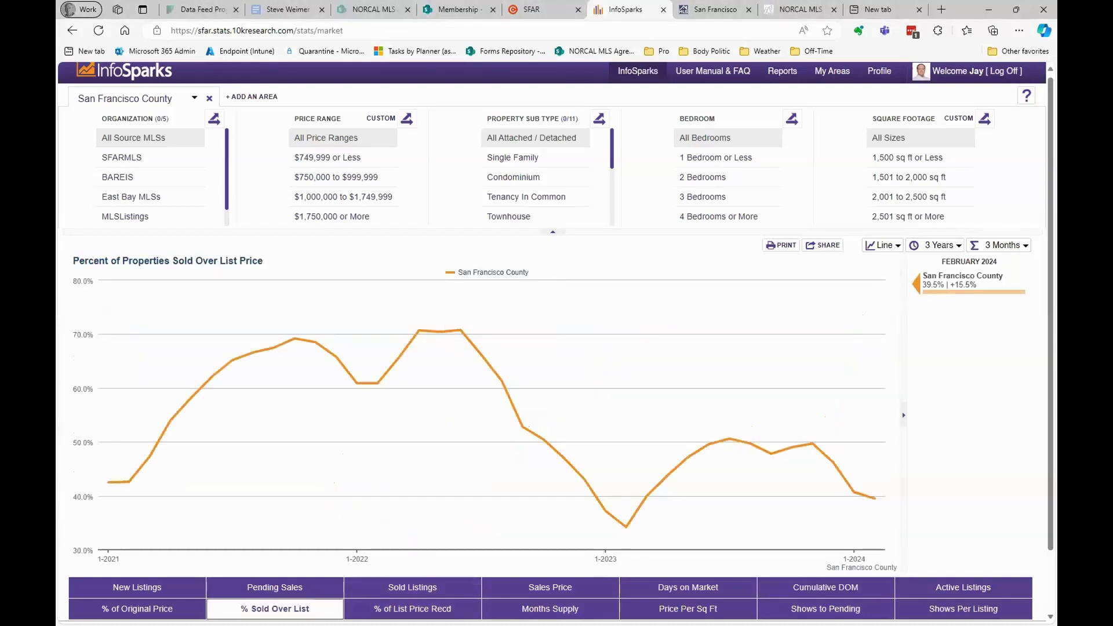
pyautogui.click(412, 606)
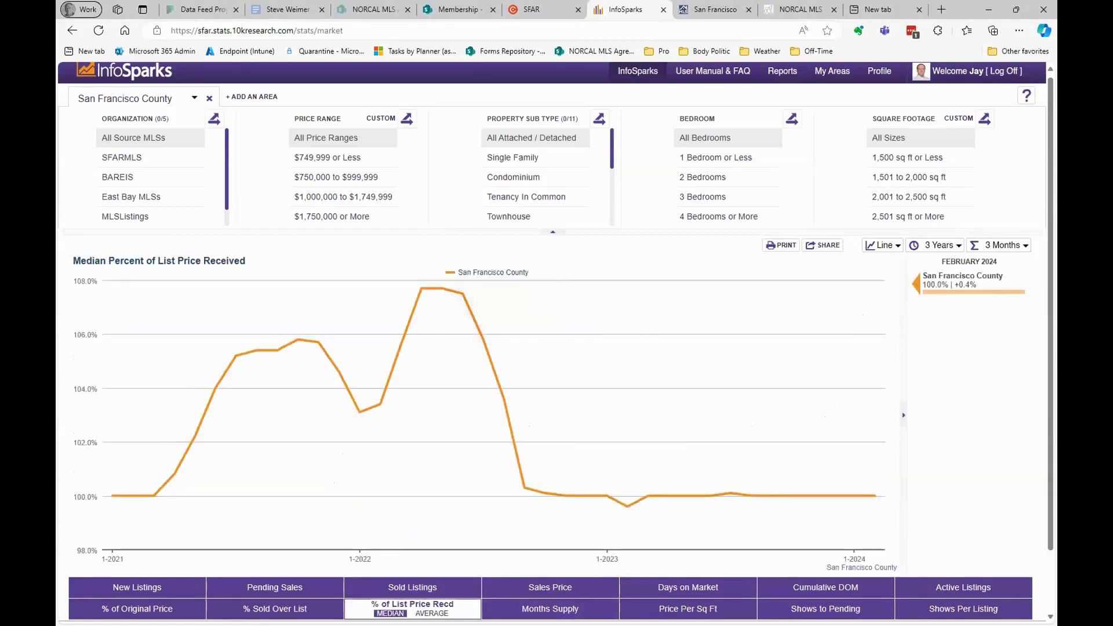
pyautogui.moveTo(627, 502)
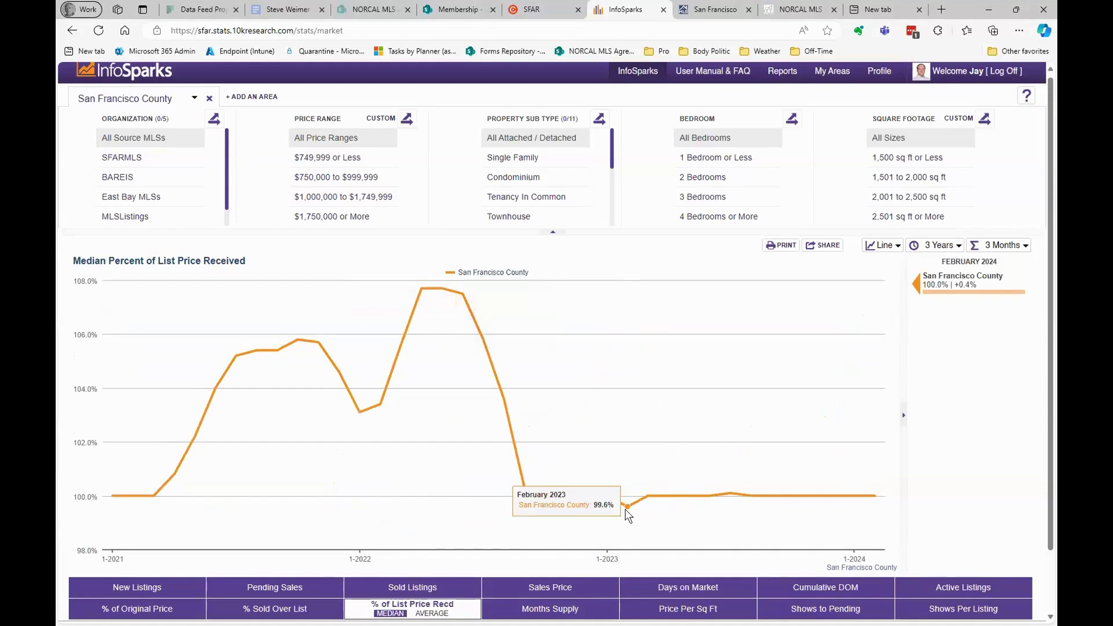
# Add Sonoma as a second comparison area alongside San Francisco County
pyautogui.click(266, 98)
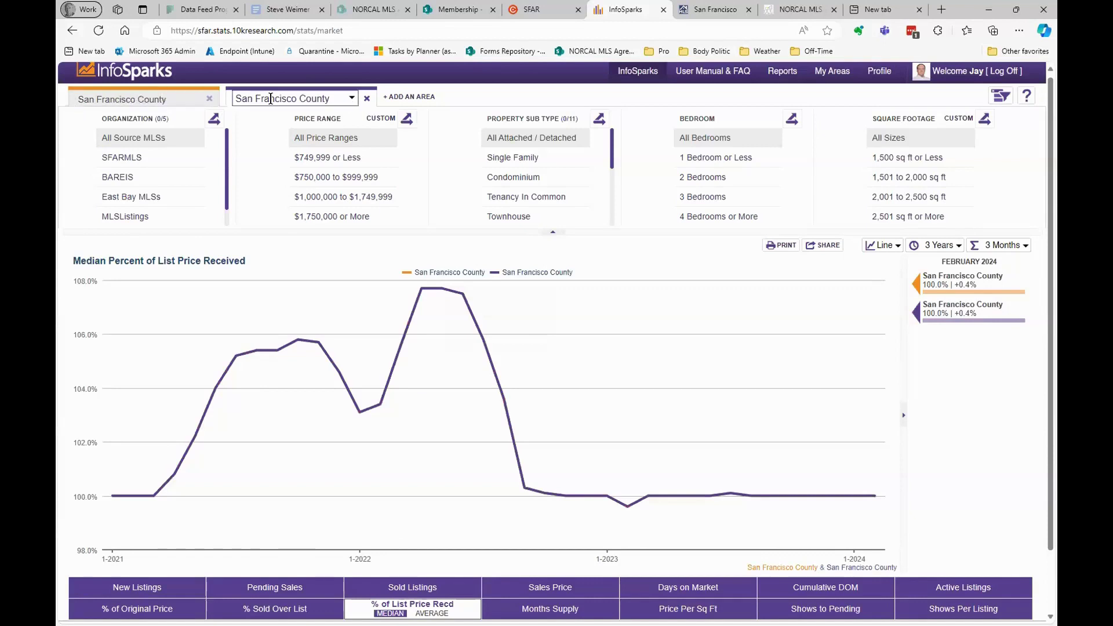
pyautogui.click(350, 98)
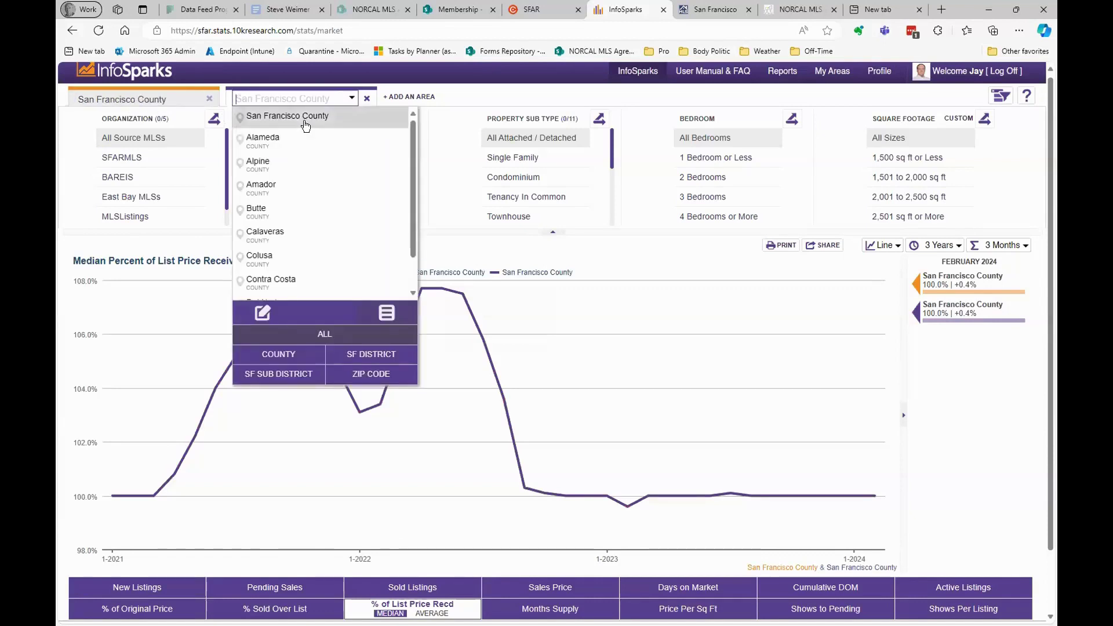
pyautogui.write('Sa')
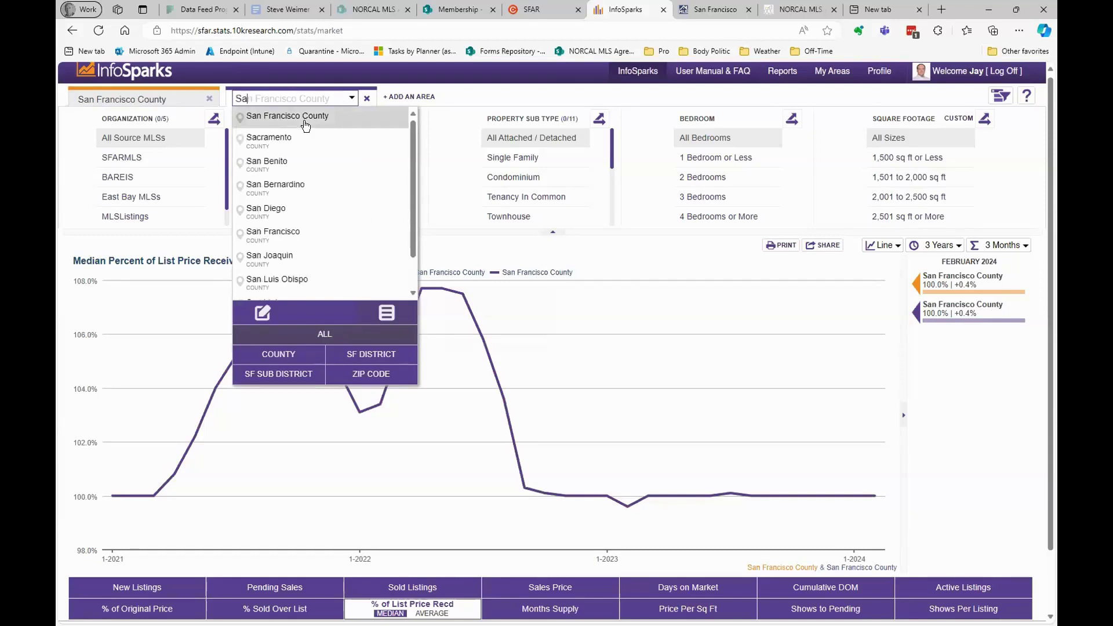
pyautogui.press('BackSpace')
pyautogui.write('onom')
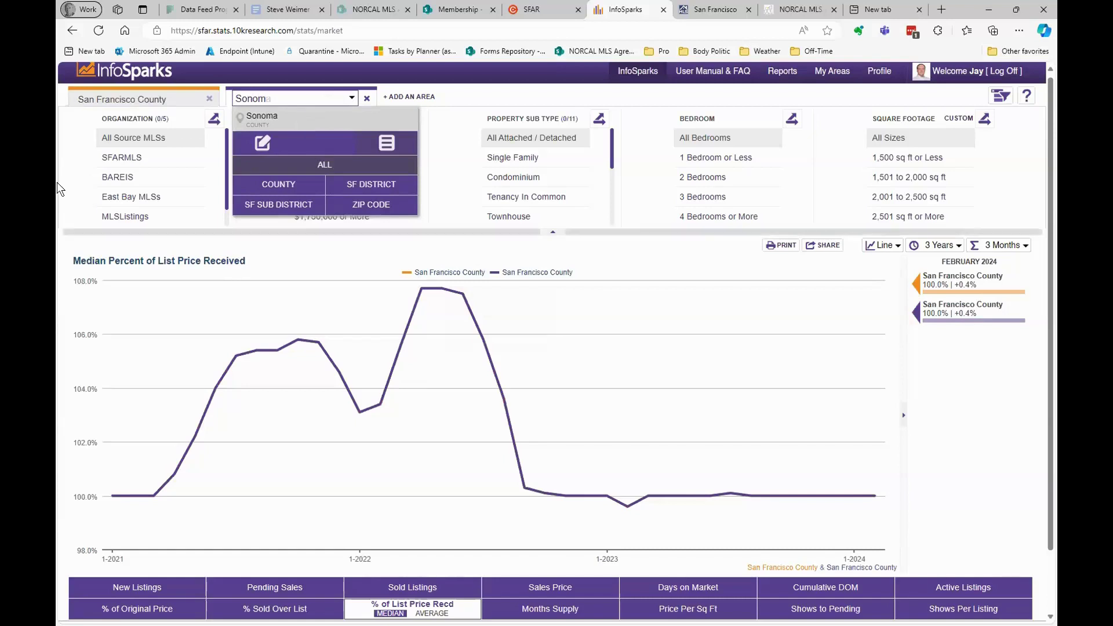
pyautogui.click(259, 120)
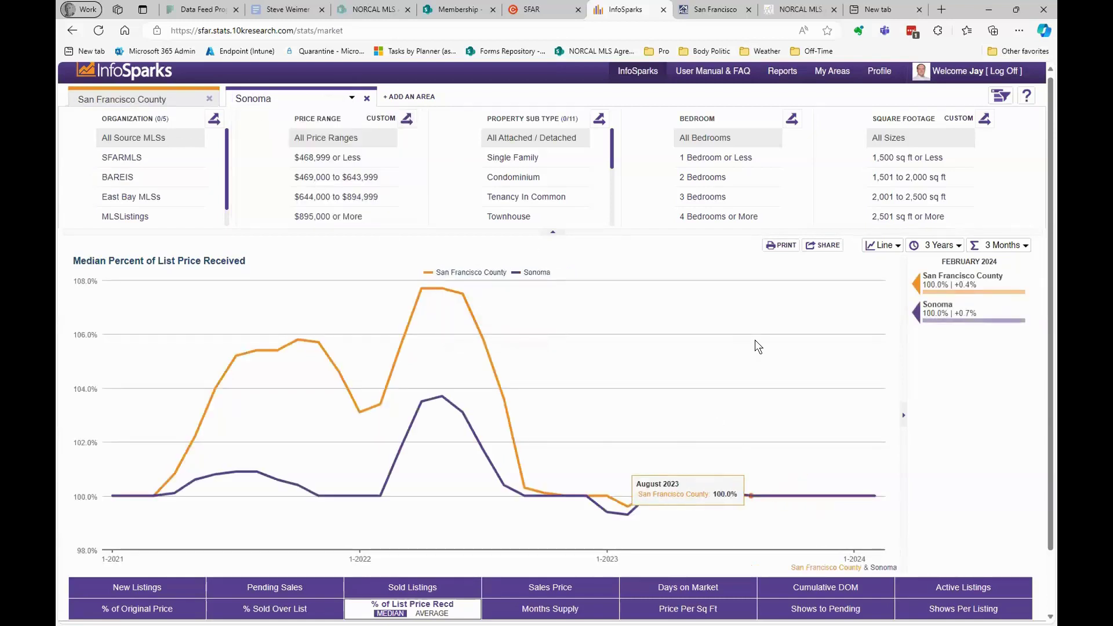
# Extend the time range to 5 Years and chart Months of Supply
pyautogui.click(990, 246)
pyautogui.click(938, 245)
pyautogui.click(942, 294)
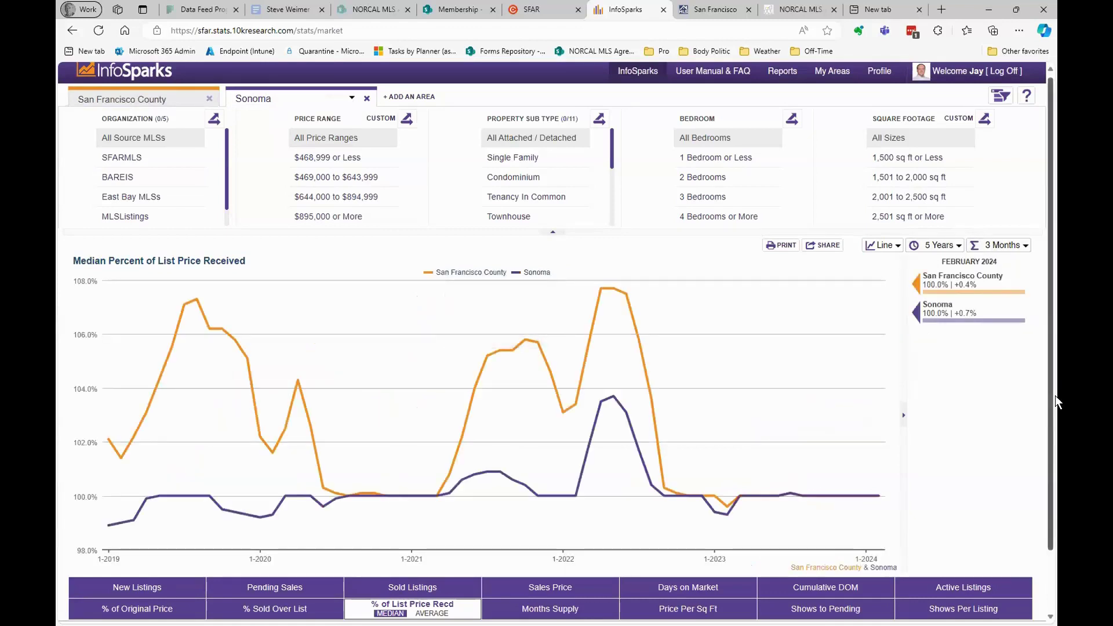
pyautogui.moveTo(723, 533)
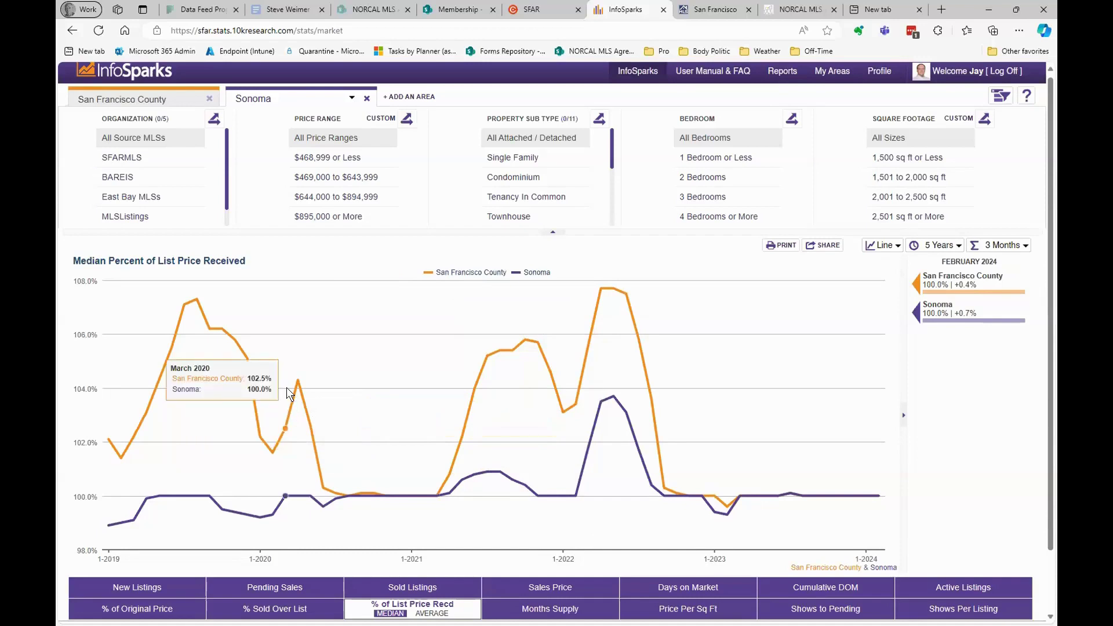
pyautogui.click(551, 609)
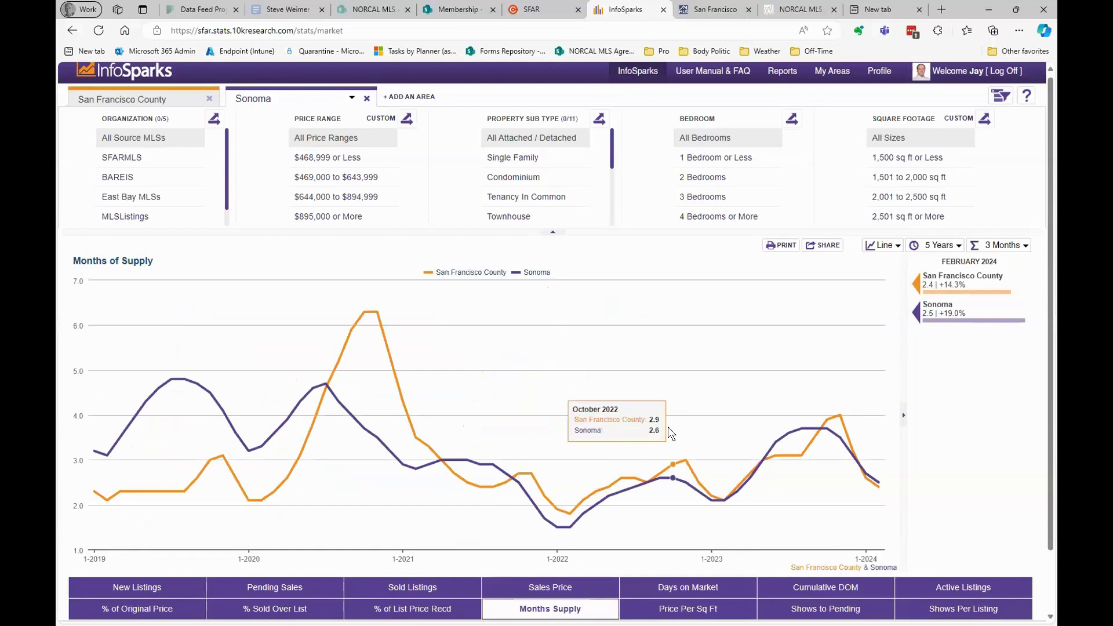
# Replace Sonoma with Monterey, then with San Mateo as the comparison area
pyautogui.click(311, 100)
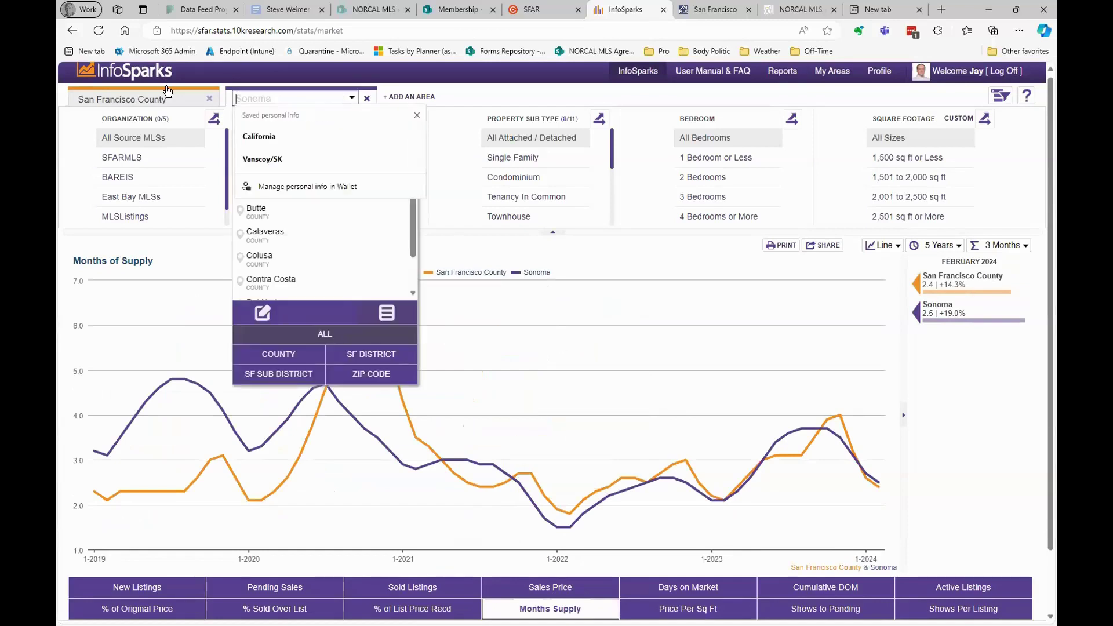
pyautogui.write('Mont')
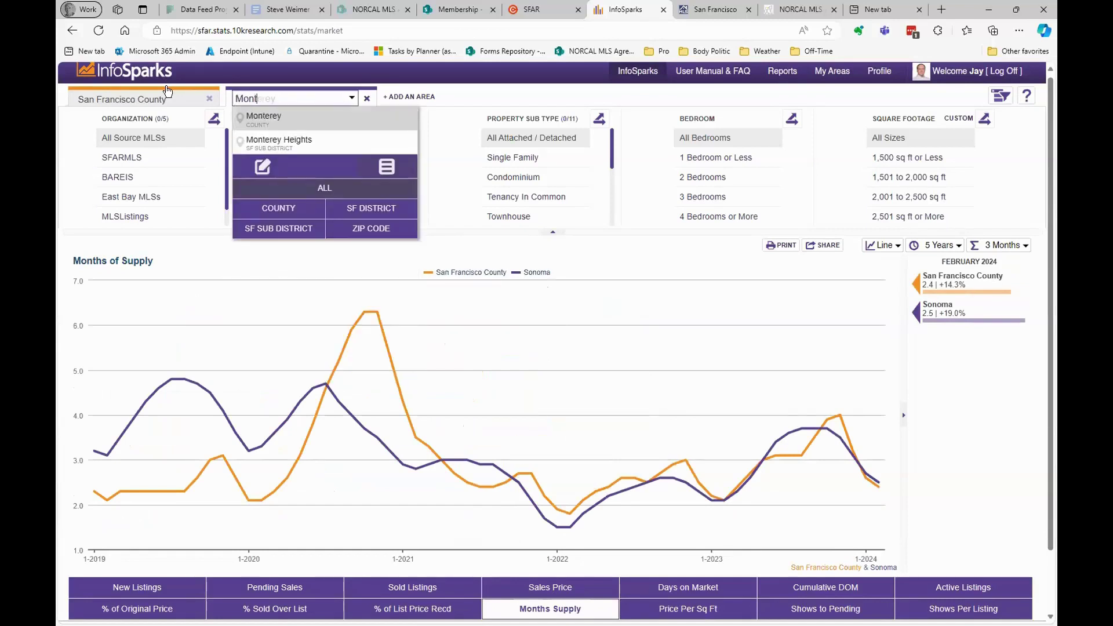
pyautogui.click(240, 116)
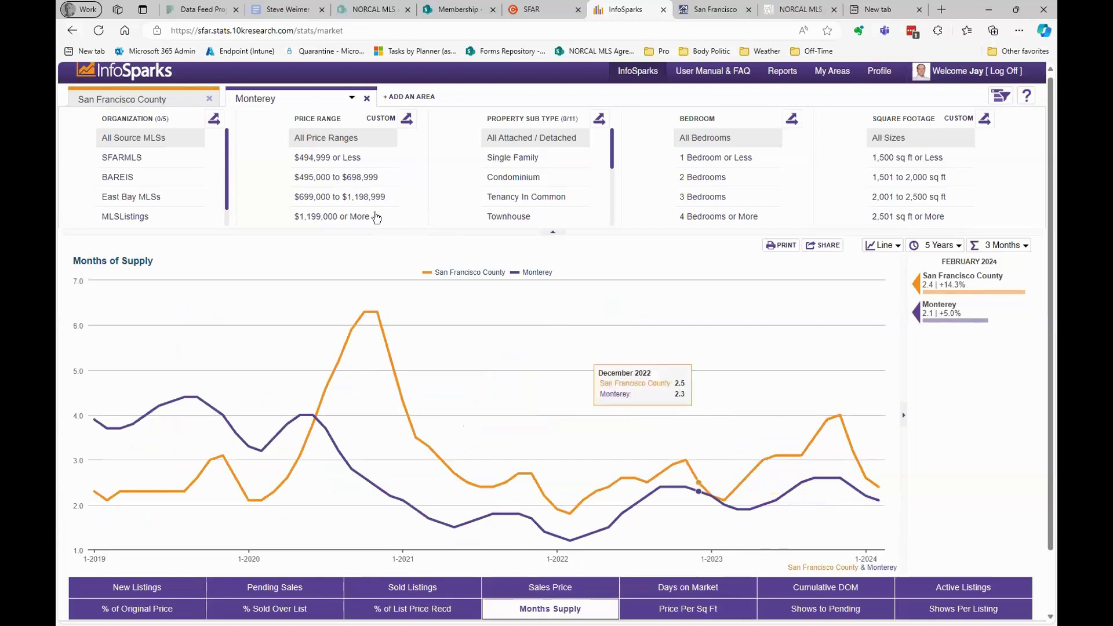
pyautogui.click(280, 99)
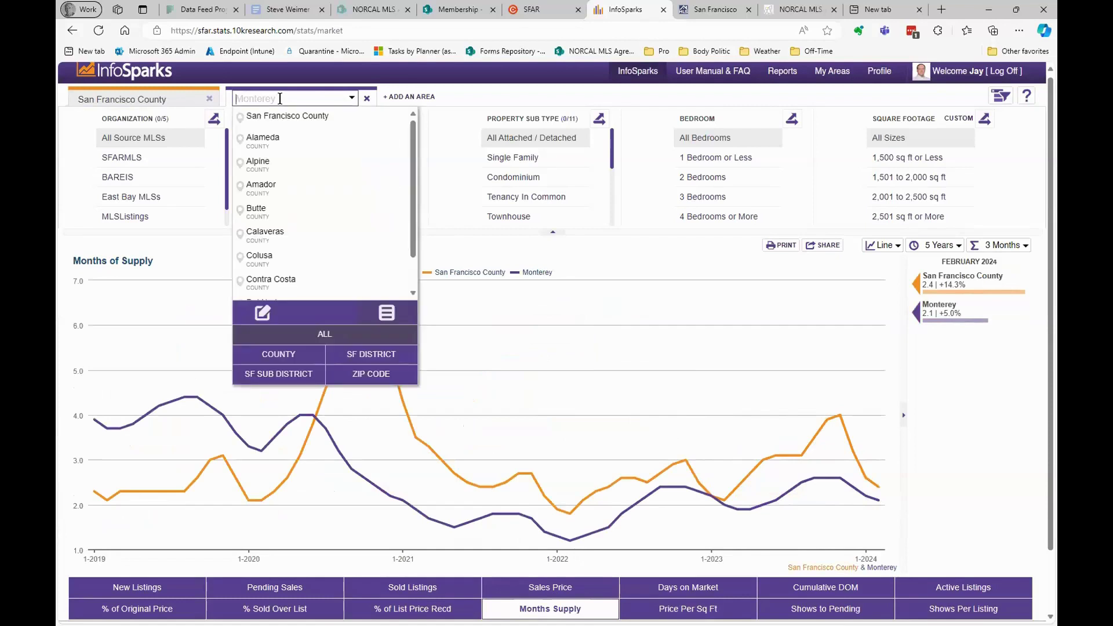
pyautogui.write('San Jo')
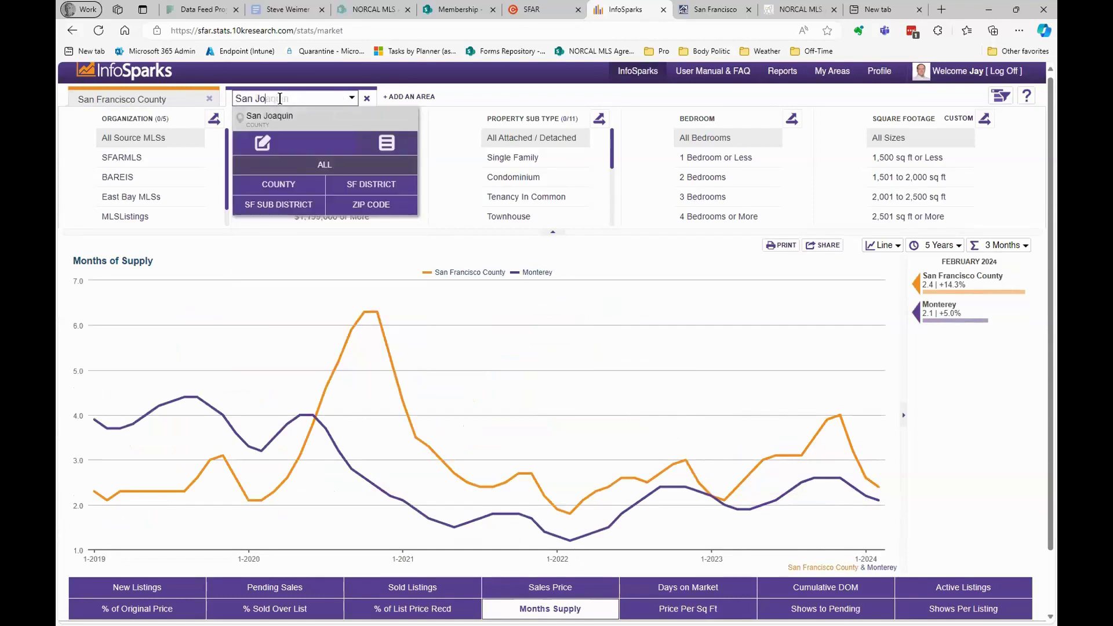
pyautogui.press('BackSpace')
pyautogui.press('BackSpace')
pyautogui.write('Mateo')
pyautogui.press('Return')
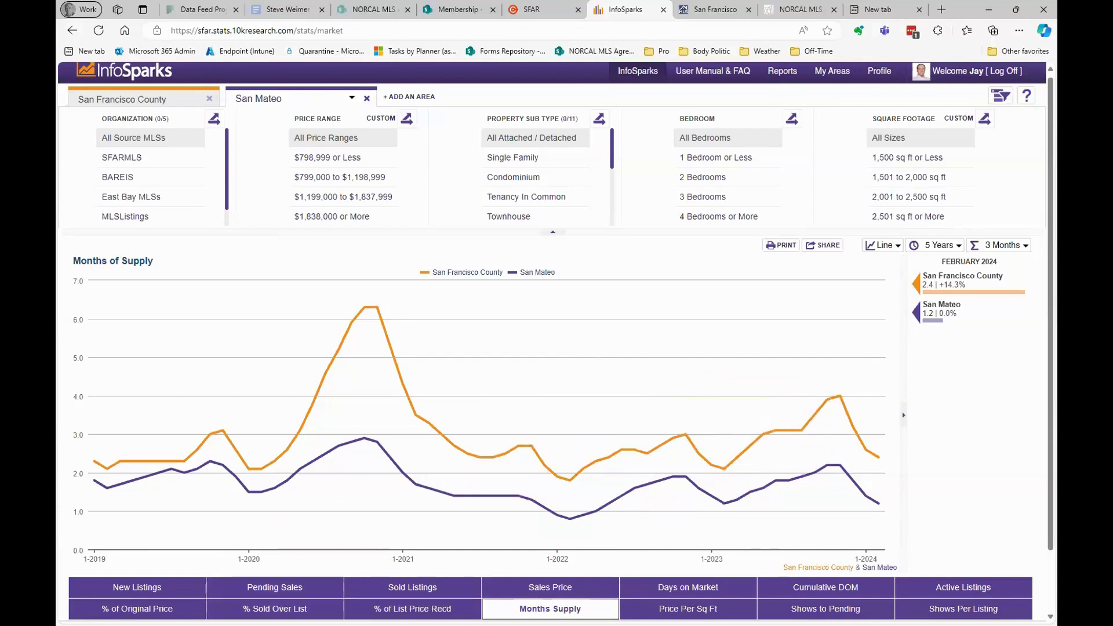
# Chart Inventory of Active Listings over a 10 Years range
pyautogui.click(933, 589)
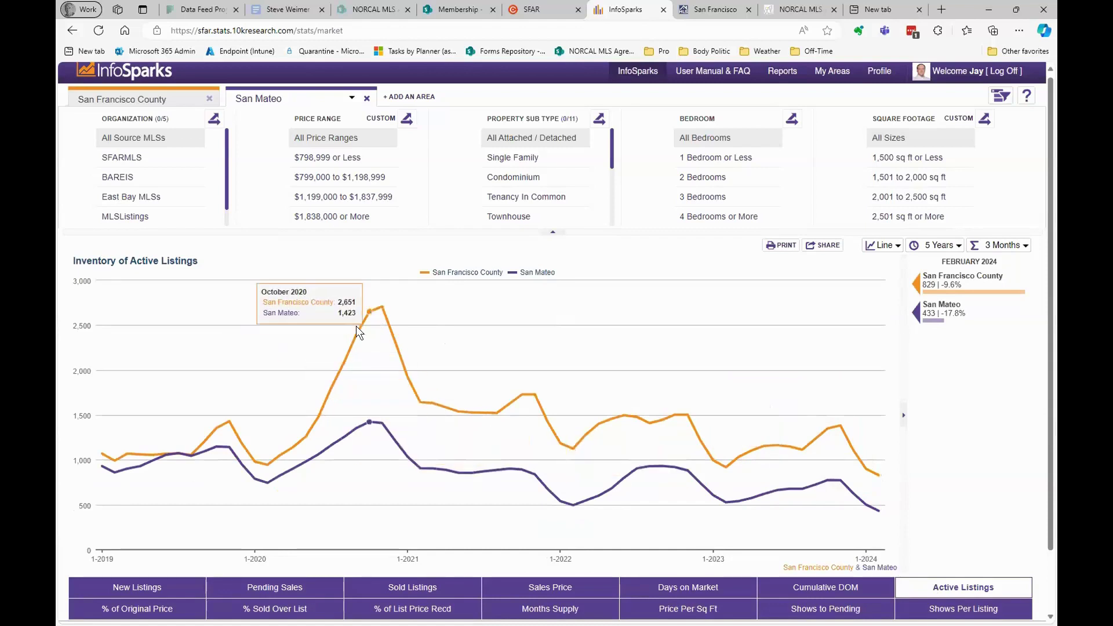
pyautogui.click(928, 246)
pyautogui.click(915, 315)
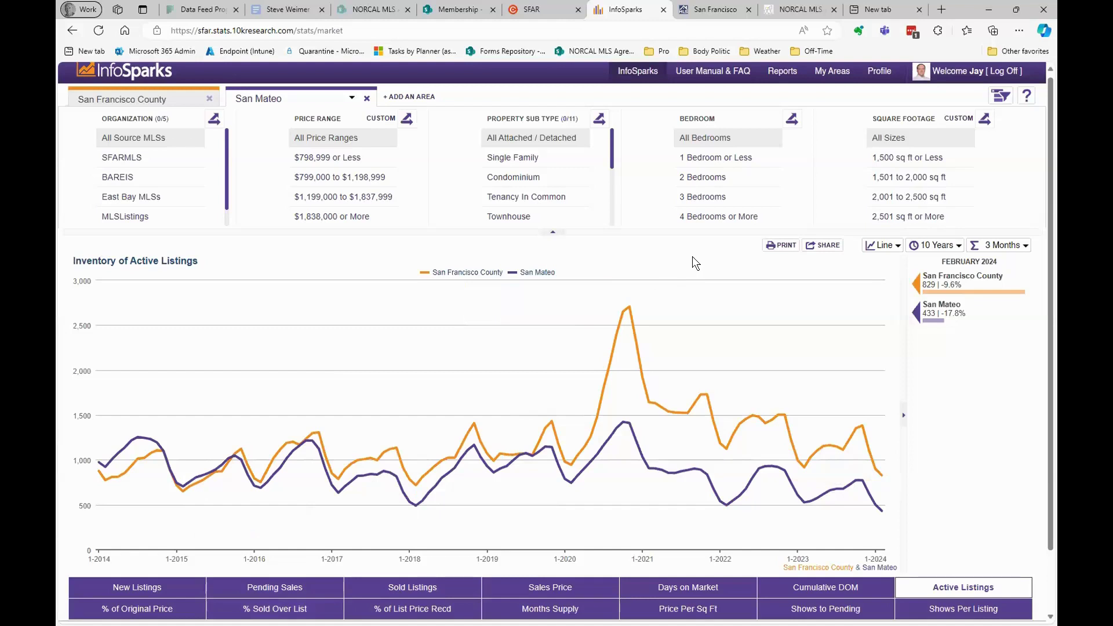
# In My Areas, start a polygon from the Presidio edge south toward Golden Gate Park
pyautogui.click(836, 76)
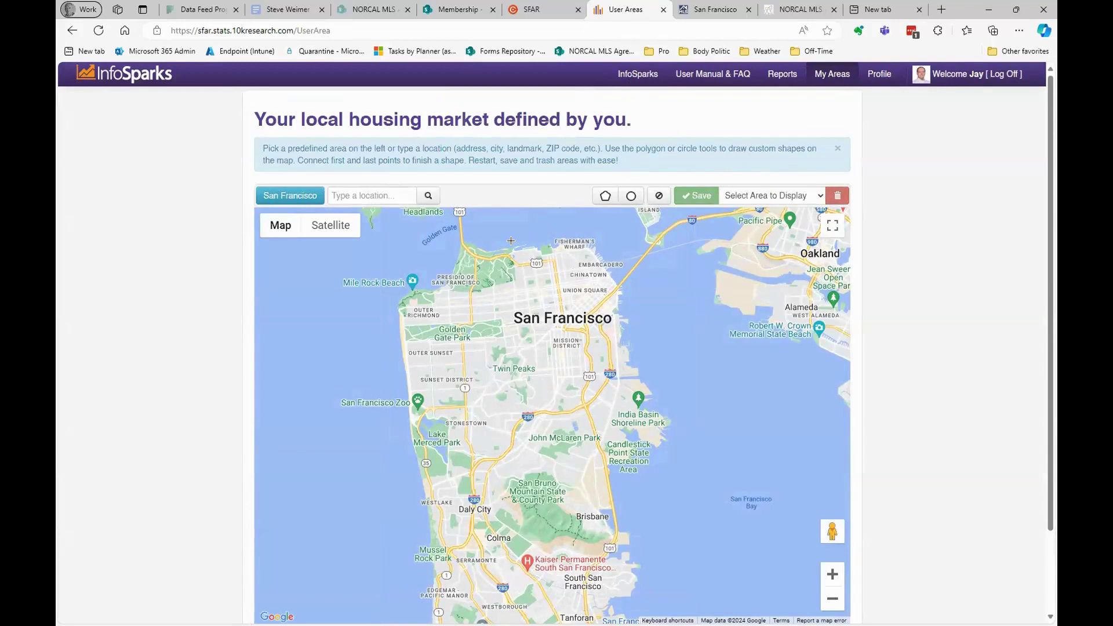
pyautogui.click(605, 195)
pyautogui.click(509, 246)
pyautogui.click(514, 278)
pyautogui.click(476, 287)
pyautogui.click(477, 323)
pyautogui.click(500, 319)
pyautogui.click(501, 336)
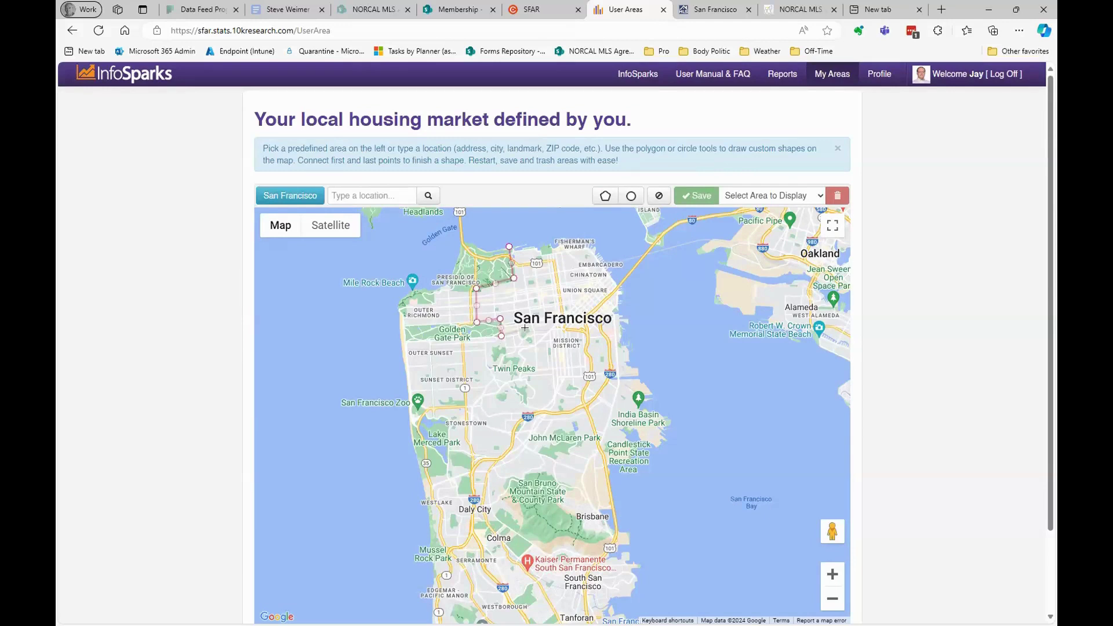
pyautogui.click(520, 333)
# Continue the outline via Union Square, Chinatown and the Embarcadero, closing it past Fisherman's Wharf
pyautogui.click(516, 301)
pyautogui.click(536, 296)
pyautogui.click(534, 278)
pyautogui.click(556, 273)
pyautogui.click(558, 286)
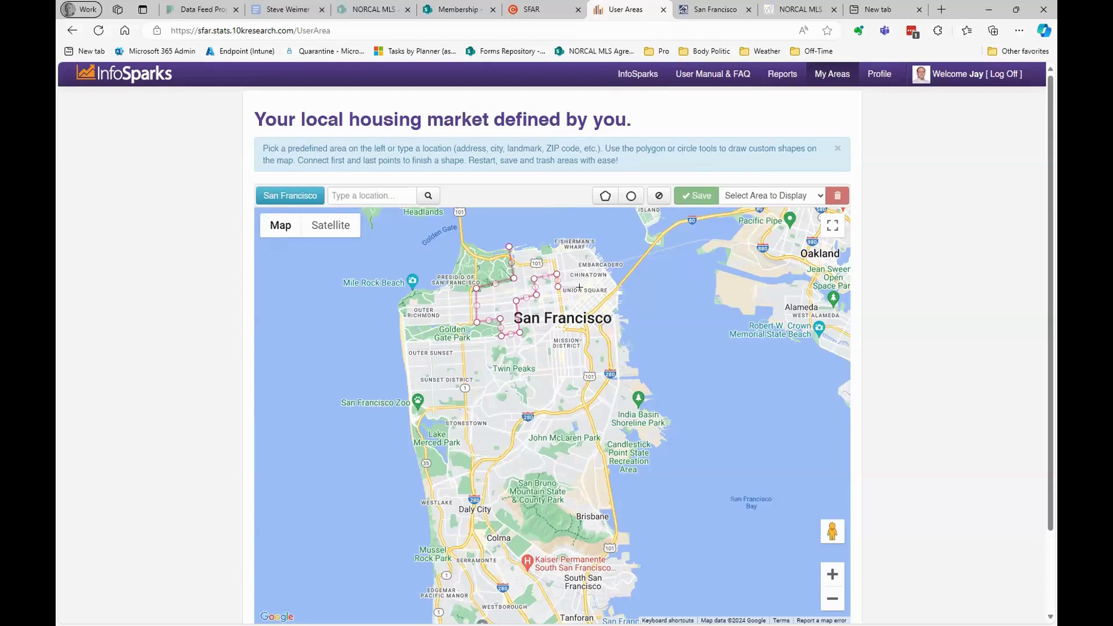
pyautogui.click(611, 278)
pyautogui.click(619, 264)
pyautogui.click(587, 232)
pyautogui.click(509, 247)
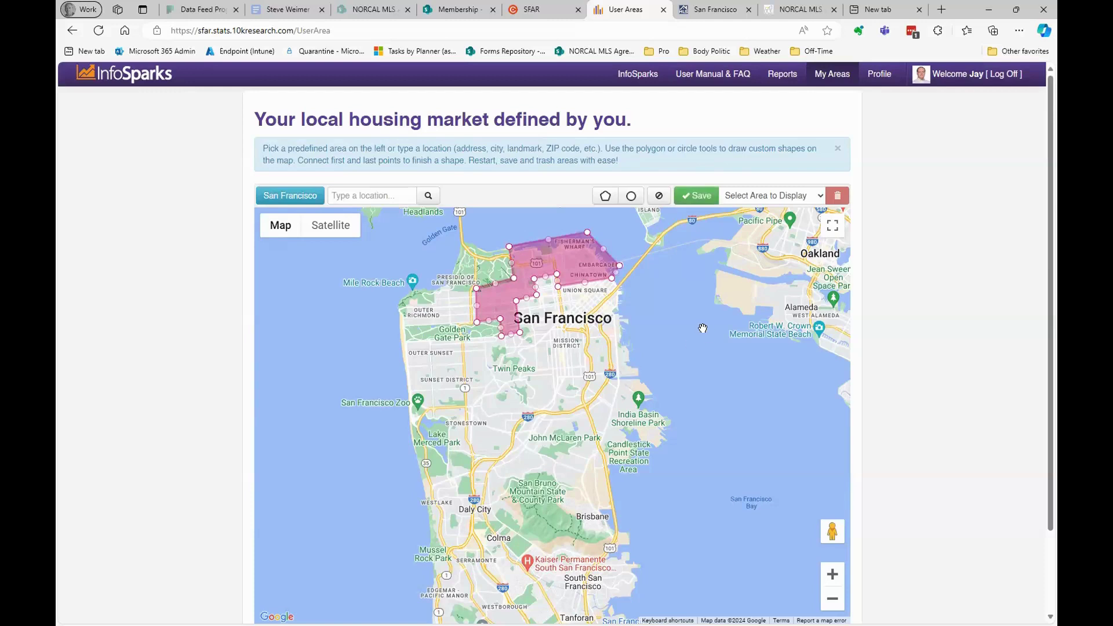
# Save the polygon as a new area named 'North Beach Plus' and close the confirmation
pyautogui.click(764, 198)
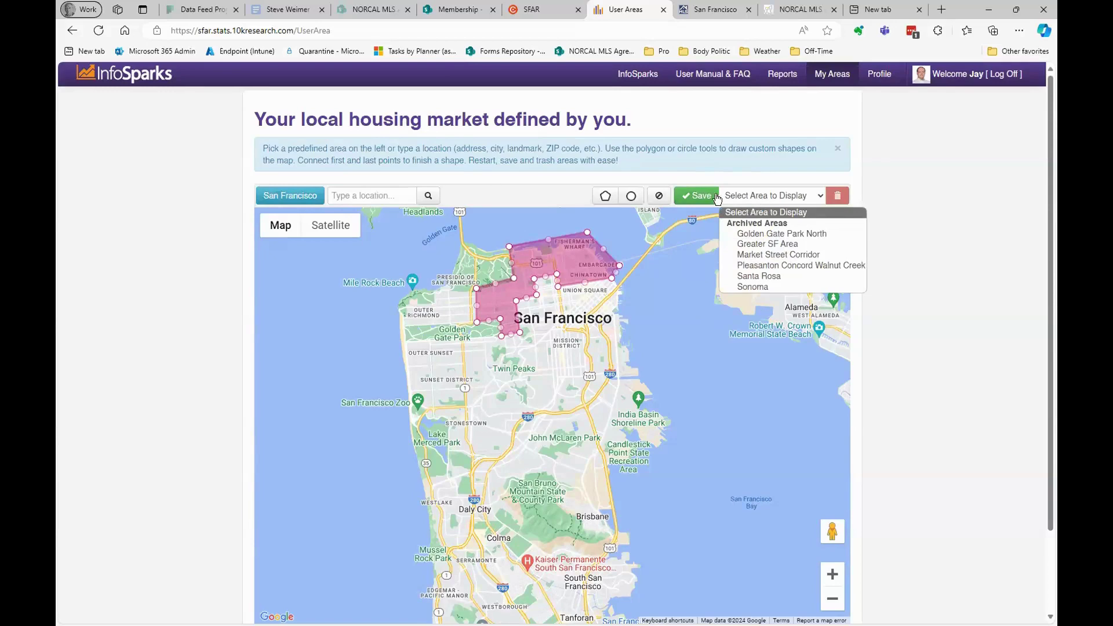
pyautogui.click(696, 196)
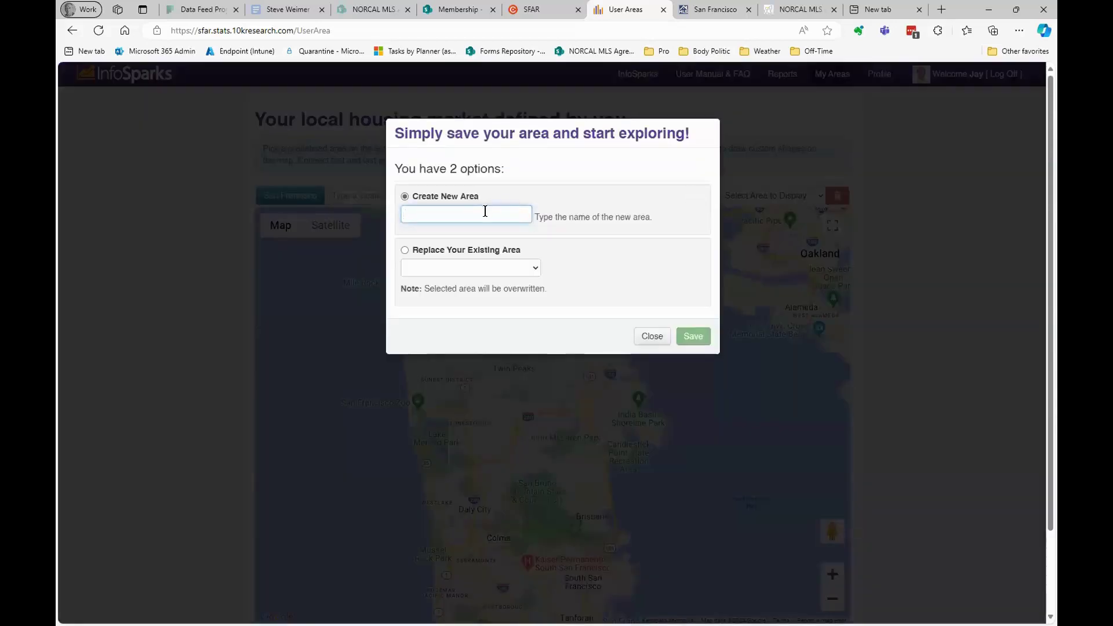
pyautogui.write('Nort')
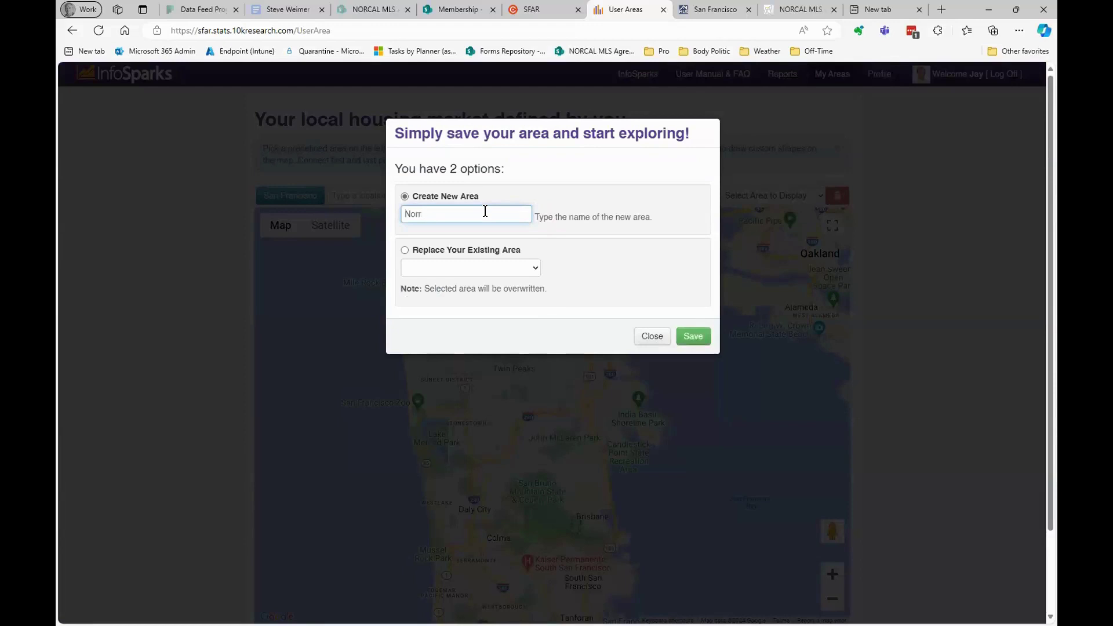
pyautogui.write('h Beach Plus')
pyautogui.click(704, 336)
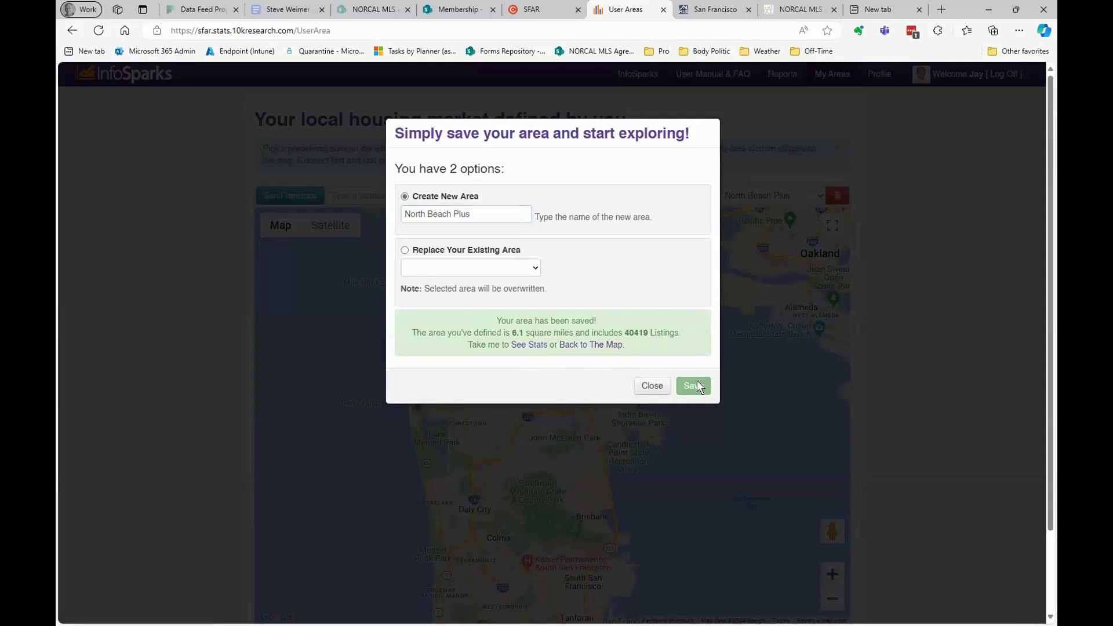
pyautogui.click(652, 386)
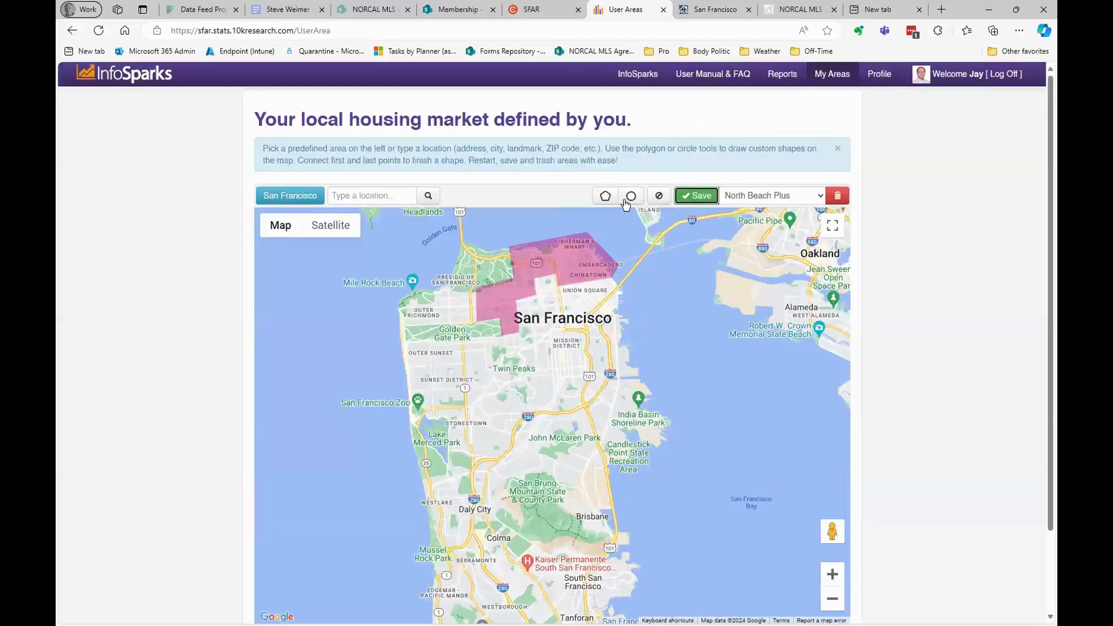
# Chart Sold Listings with saved area North Beach Plus as the second area against San Francisco County
pyautogui.click(636, 75)
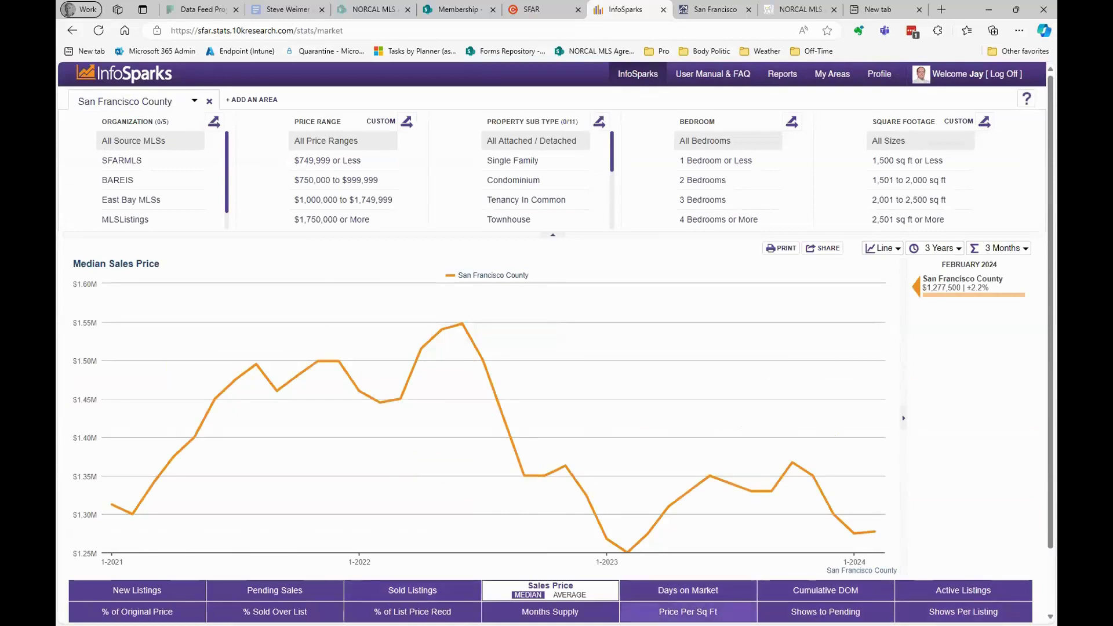
pyautogui.click(415, 597)
pyautogui.click(253, 99)
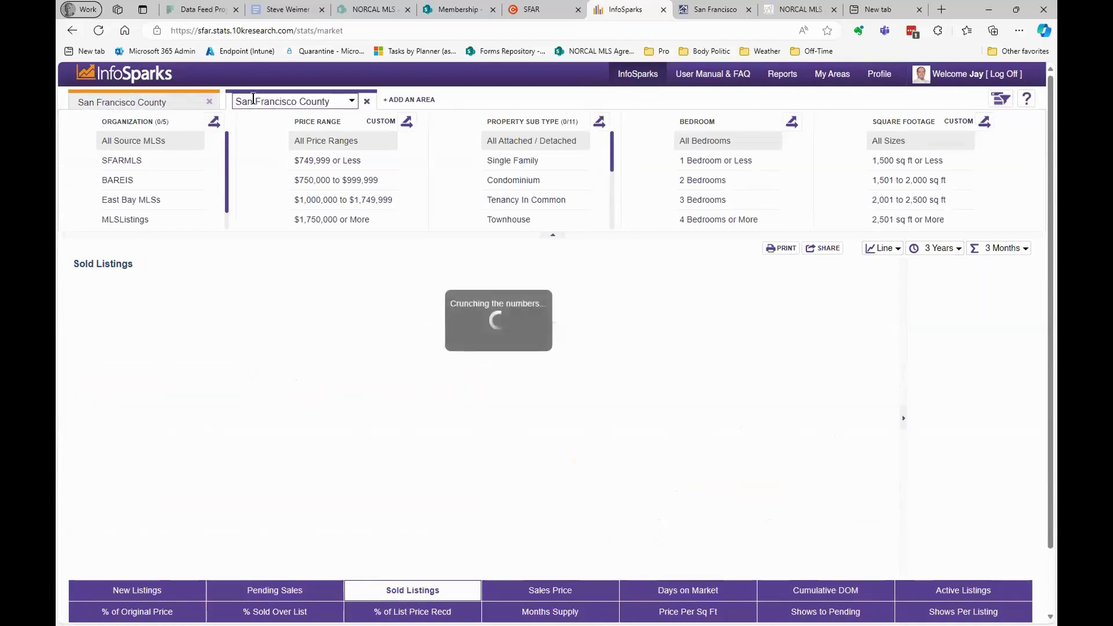
pyautogui.click(352, 102)
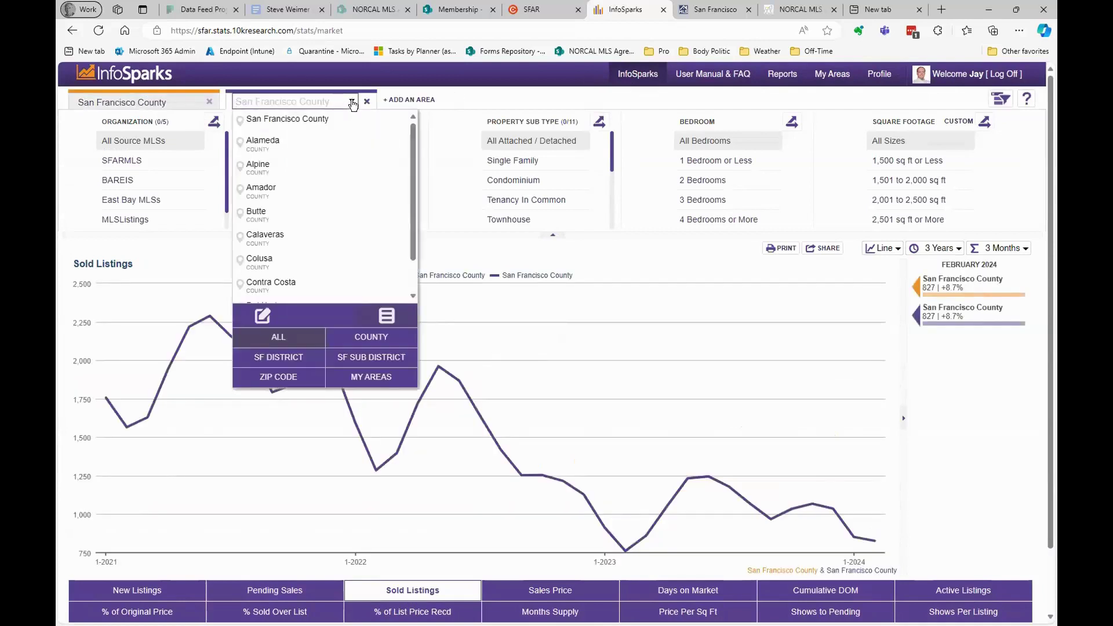
pyautogui.scroll(-1, 360, 250)
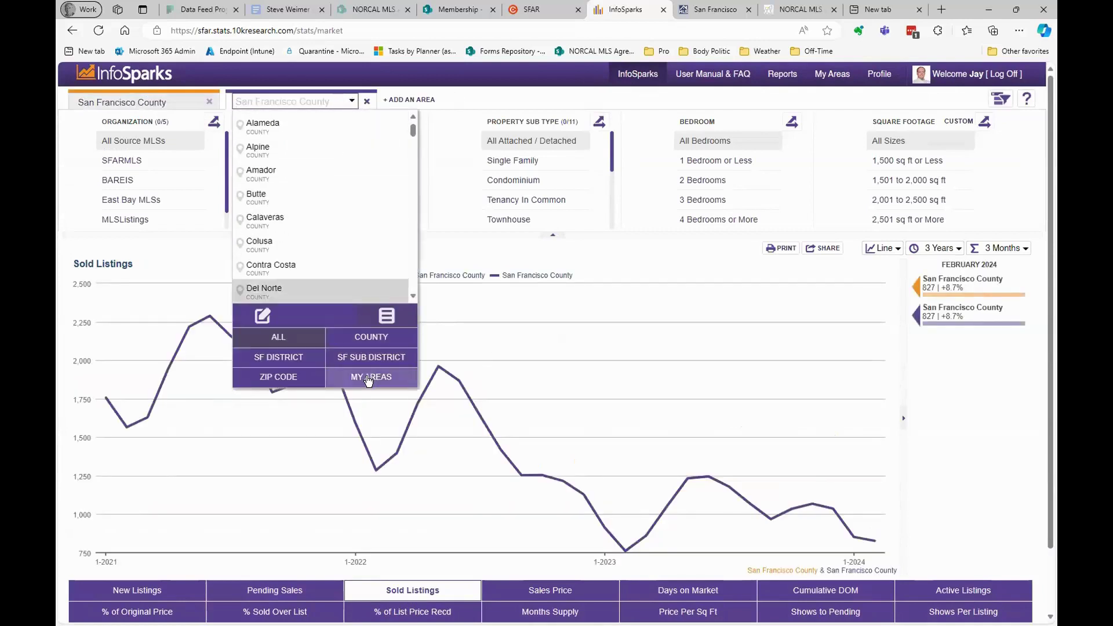
pyautogui.click(368, 379)
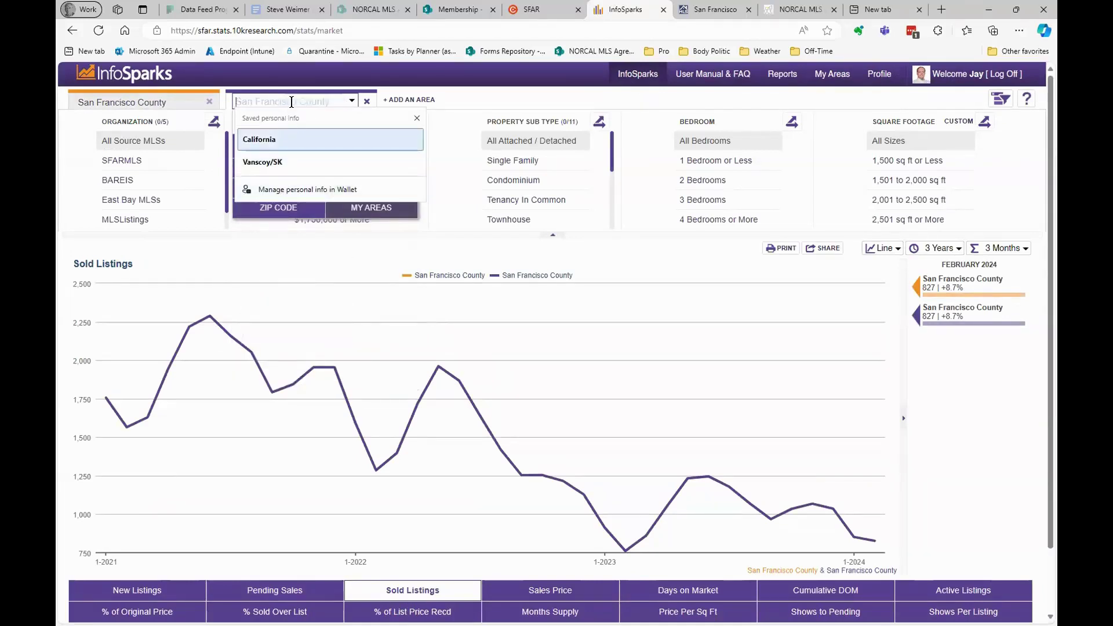
pyautogui.click(417, 117)
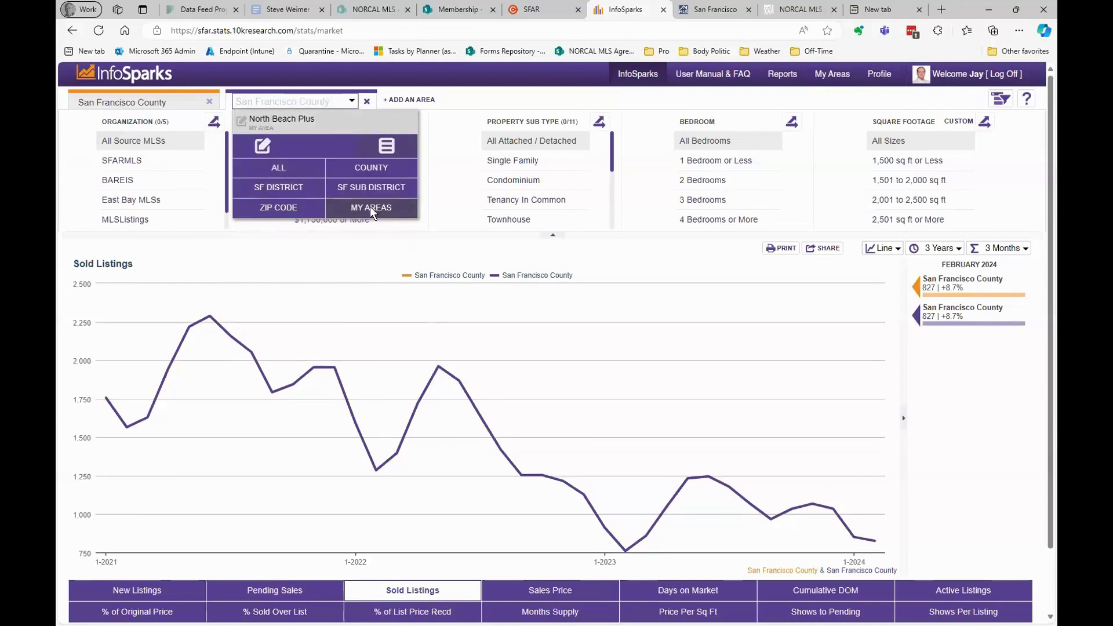
pyautogui.click(294, 120)
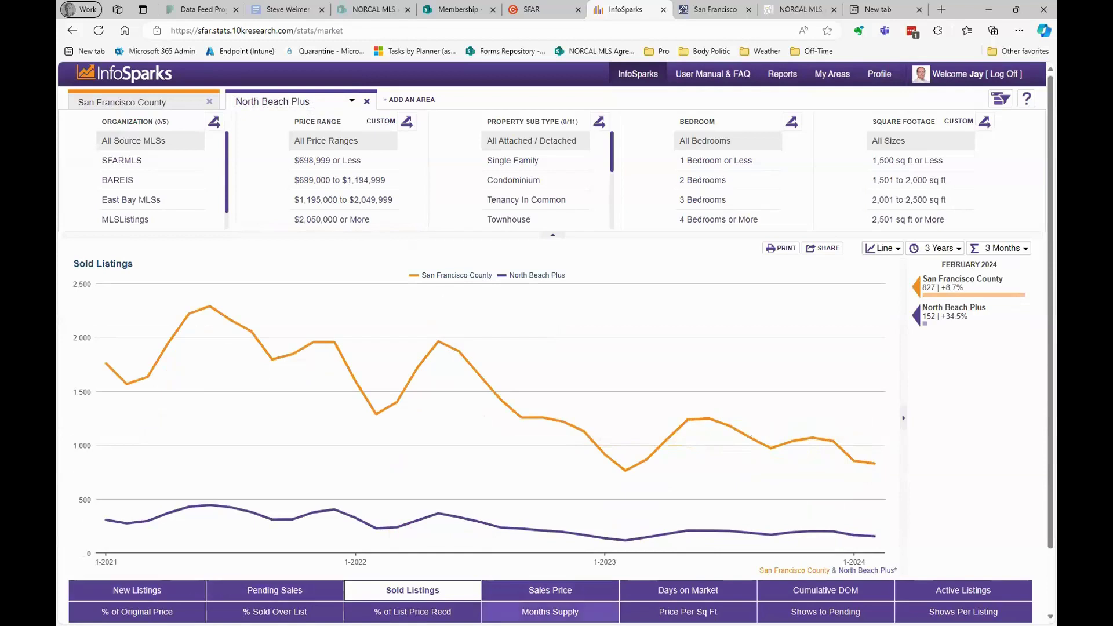
# View Median Days on Market, then Median Sales Price, and go to the FastStats Reports page
pyautogui.click(691, 593)
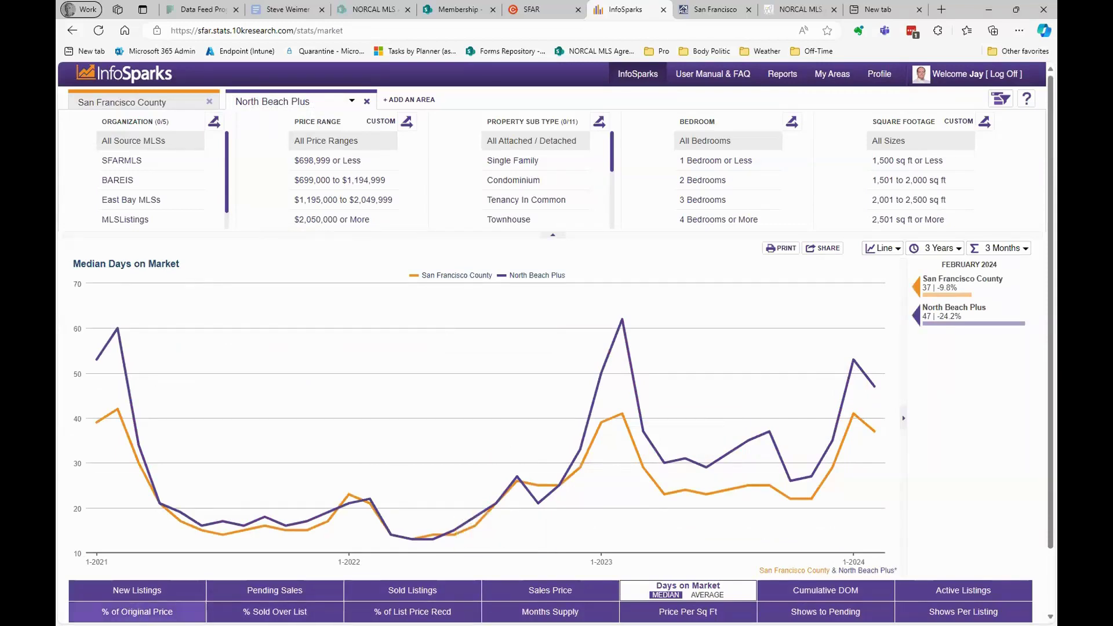
pyautogui.click(570, 596)
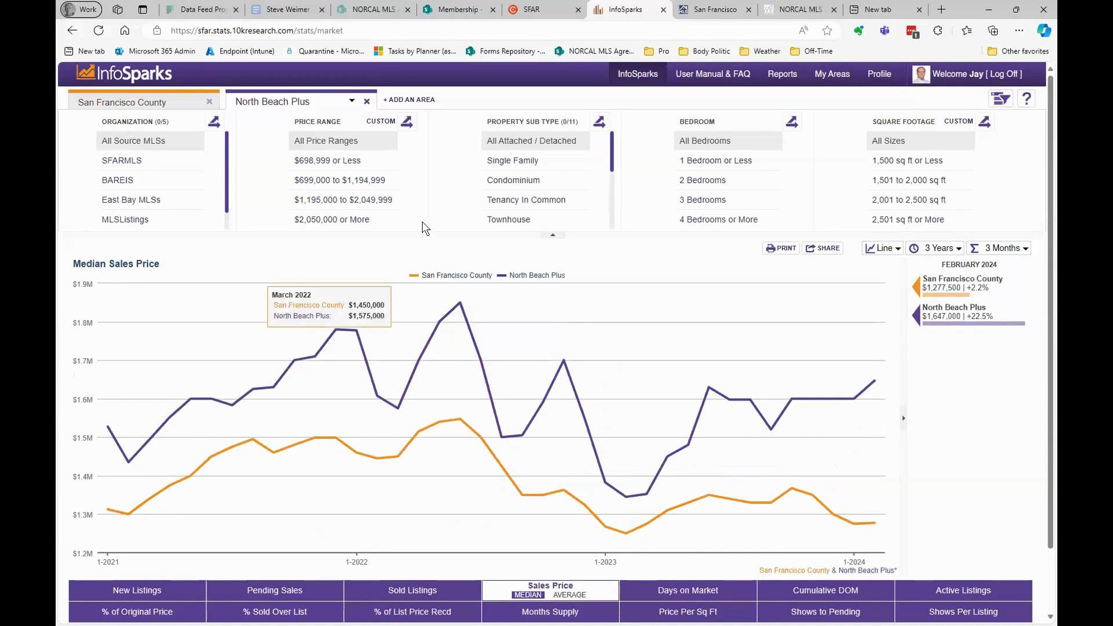
pyautogui.click(787, 77)
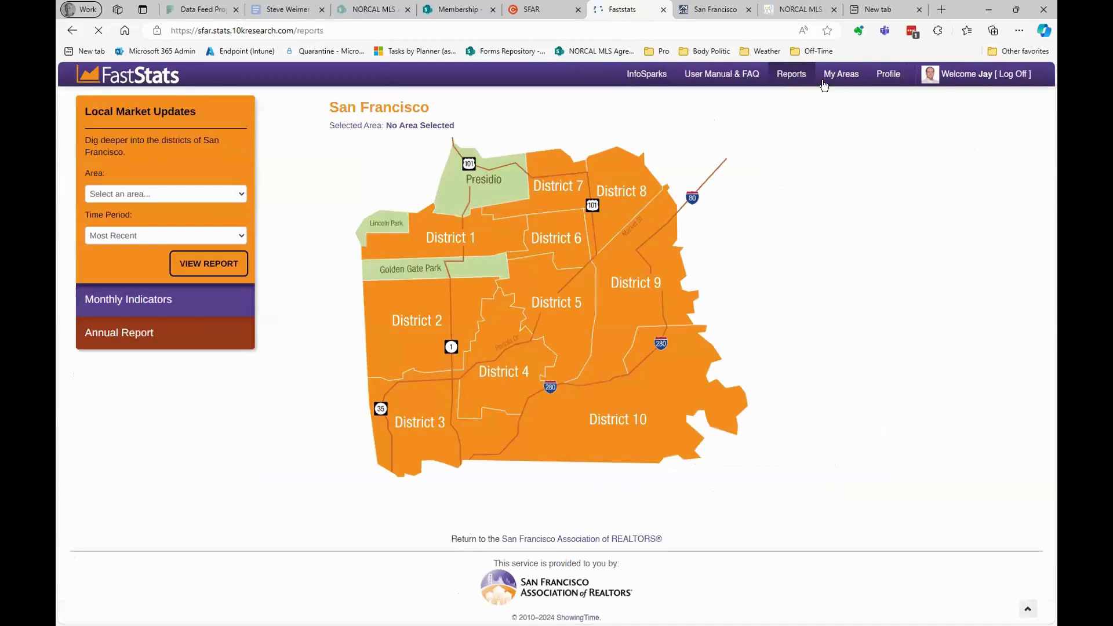
# Display the North Beach Plus boundary on the My Areas map
pyautogui.click(841, 80)
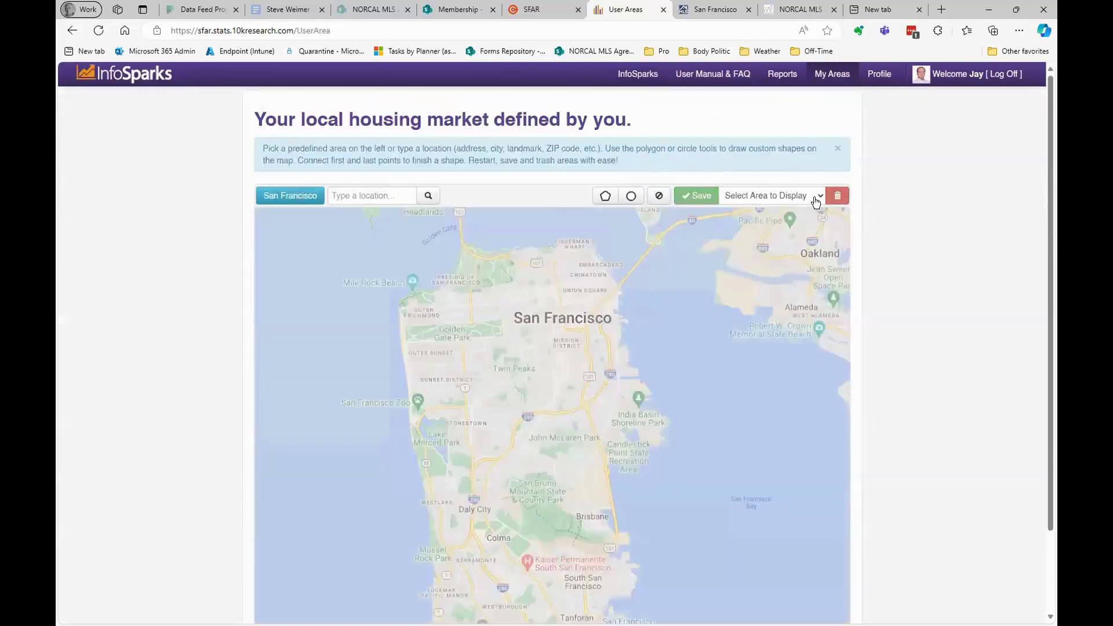
pyautogui.click(813, 198)
pyautogui.click(808, 229)
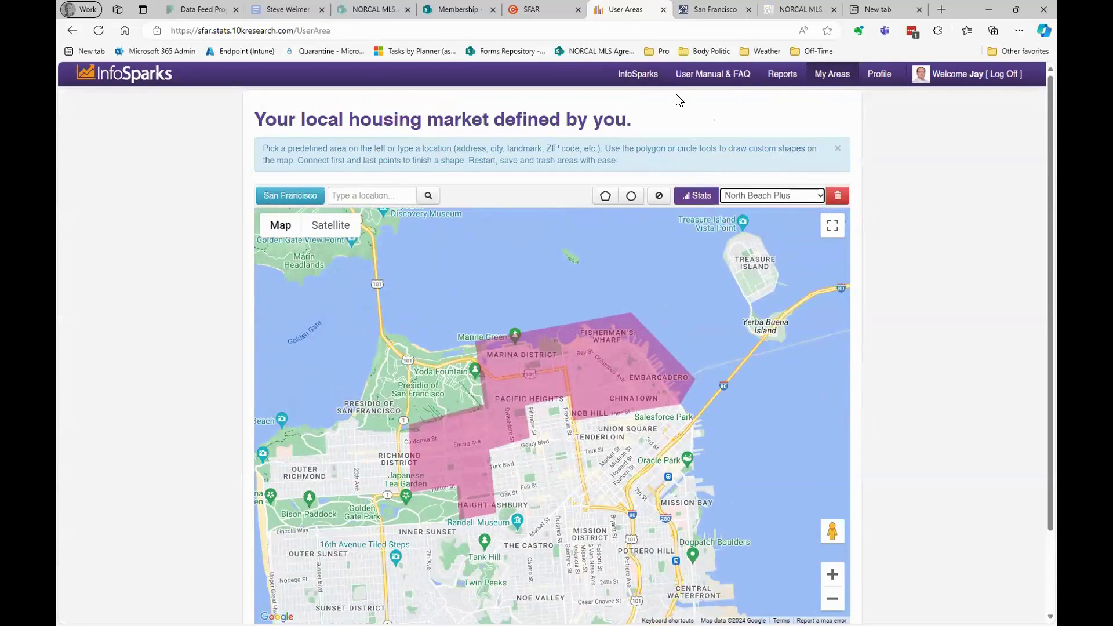
# Open the market charts in a new tab and add a second area slot
pyautogui.middleClick(636, 78)
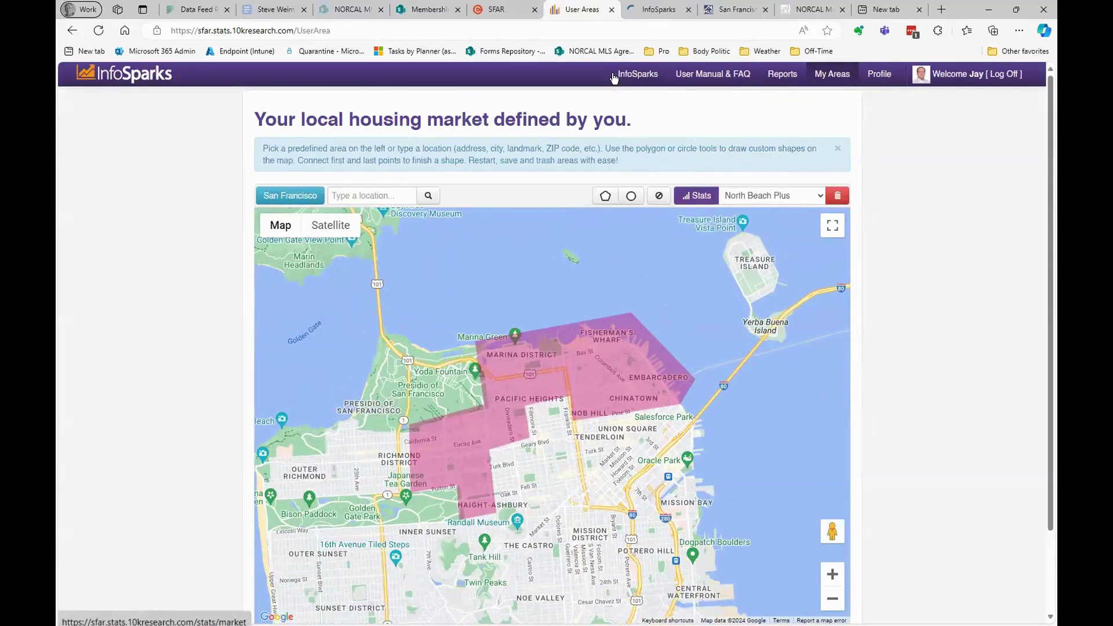
pyautogui.click(657, 13)
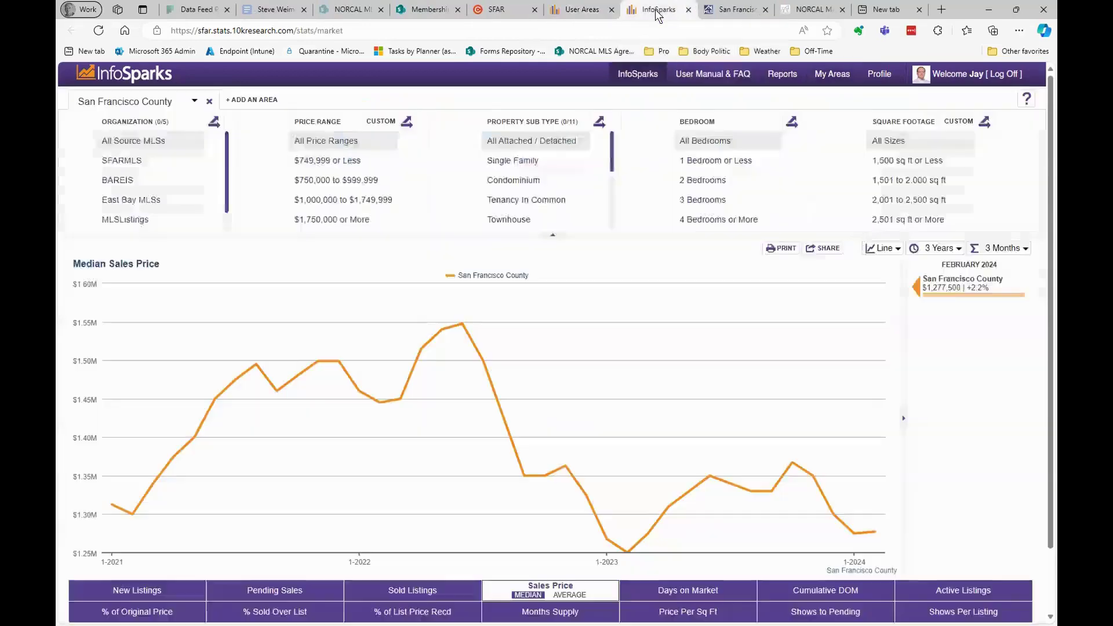
pyautogui.click(248, 99)
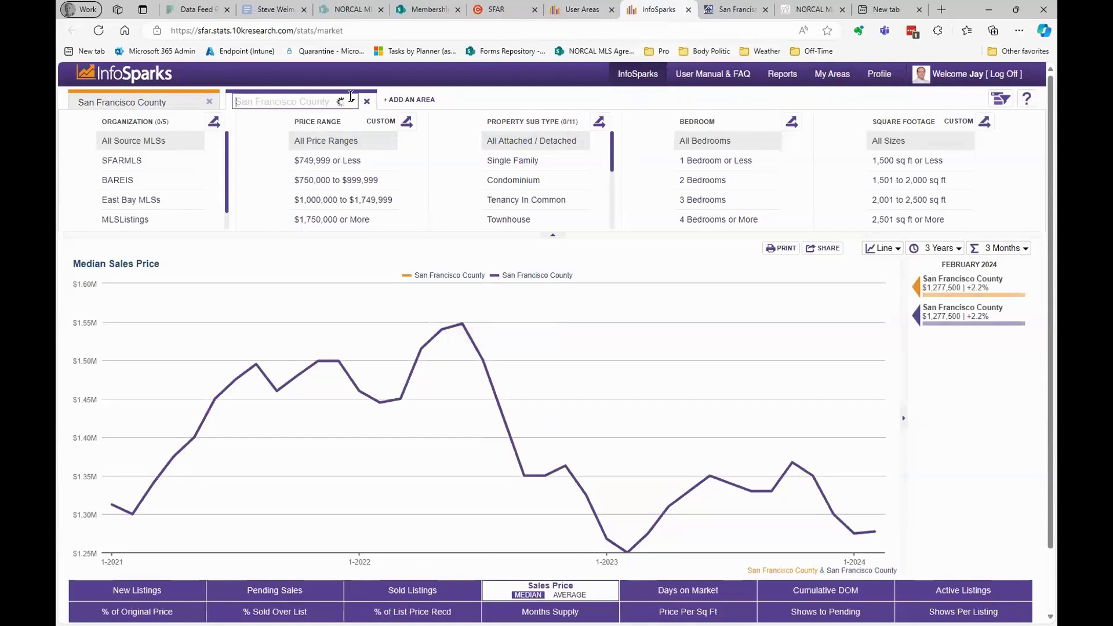
# Chart North Beach Plus against San Francisco County on Median Sales Price, then open Reports
pyautogui.click(369, 377)
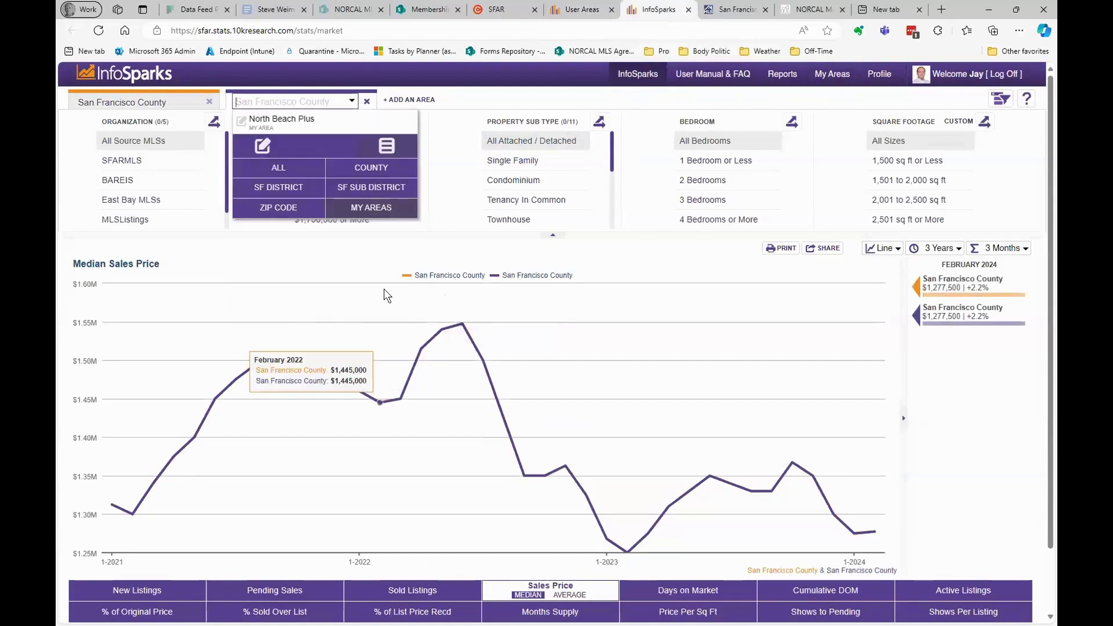
pyautogui.click(281, 119)
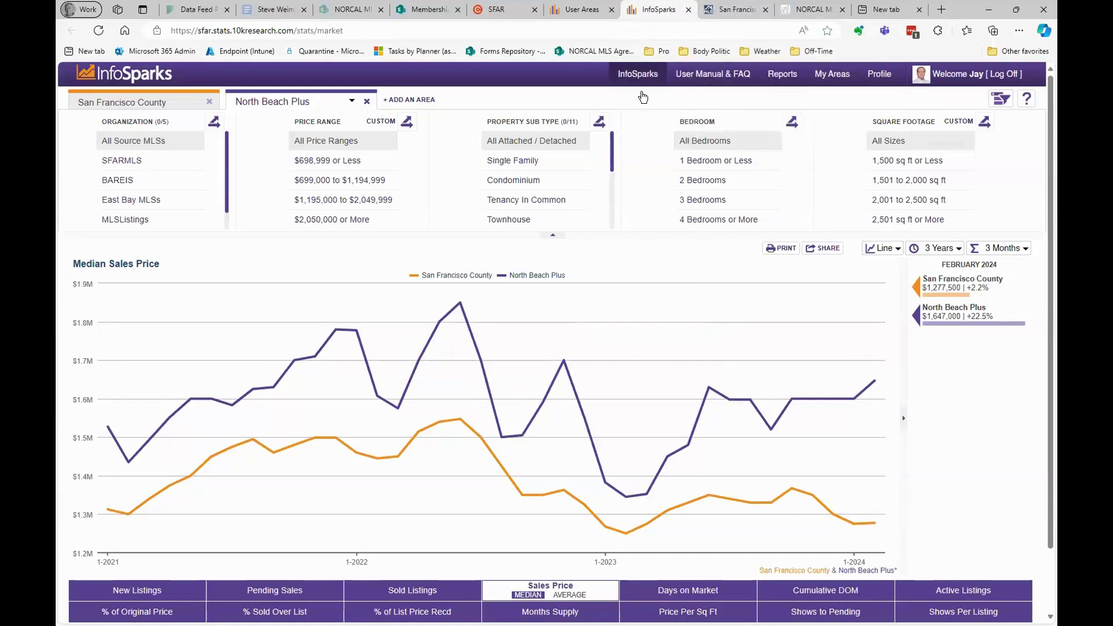
pyautogui.click(782, 74)
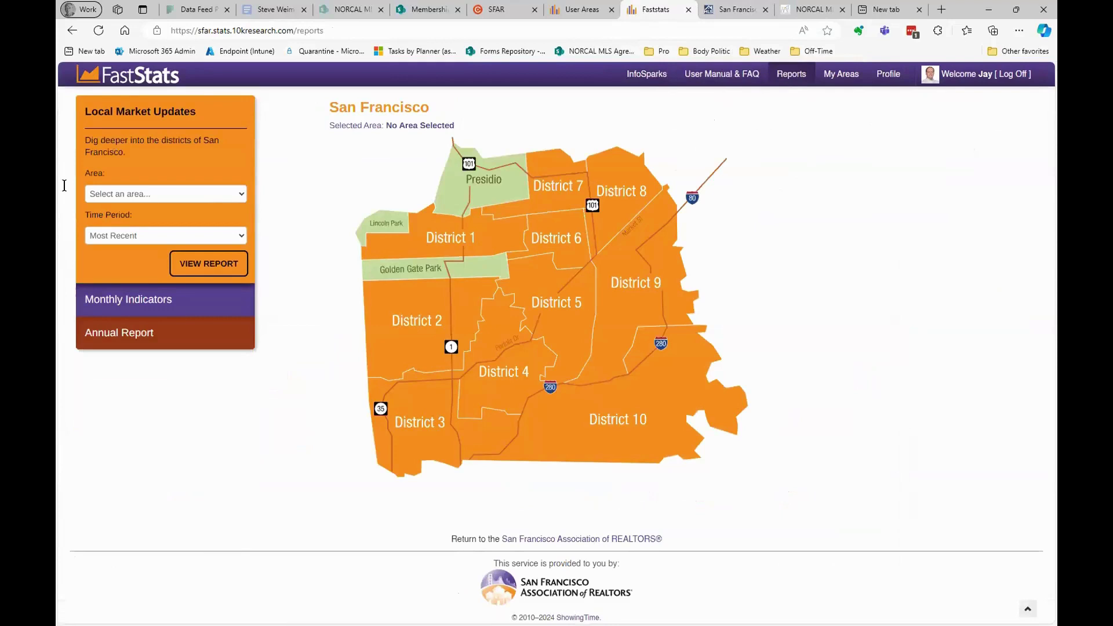
# Open the Monthly Indicators report for January 2024
pyautogui.click(133, 197)
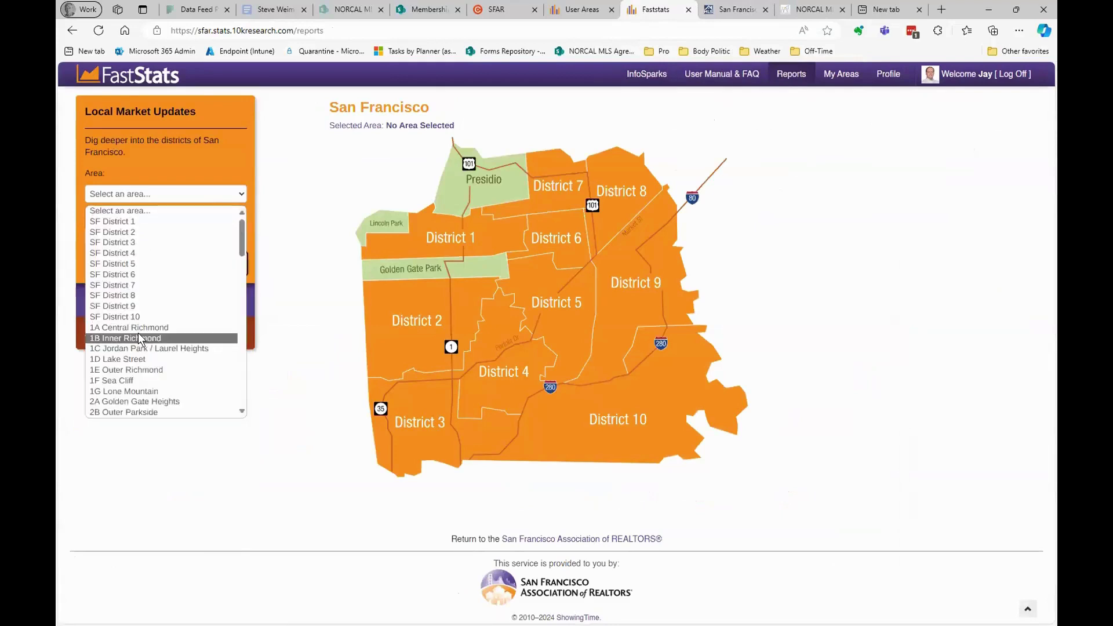
pyautogui.click(279, 235)
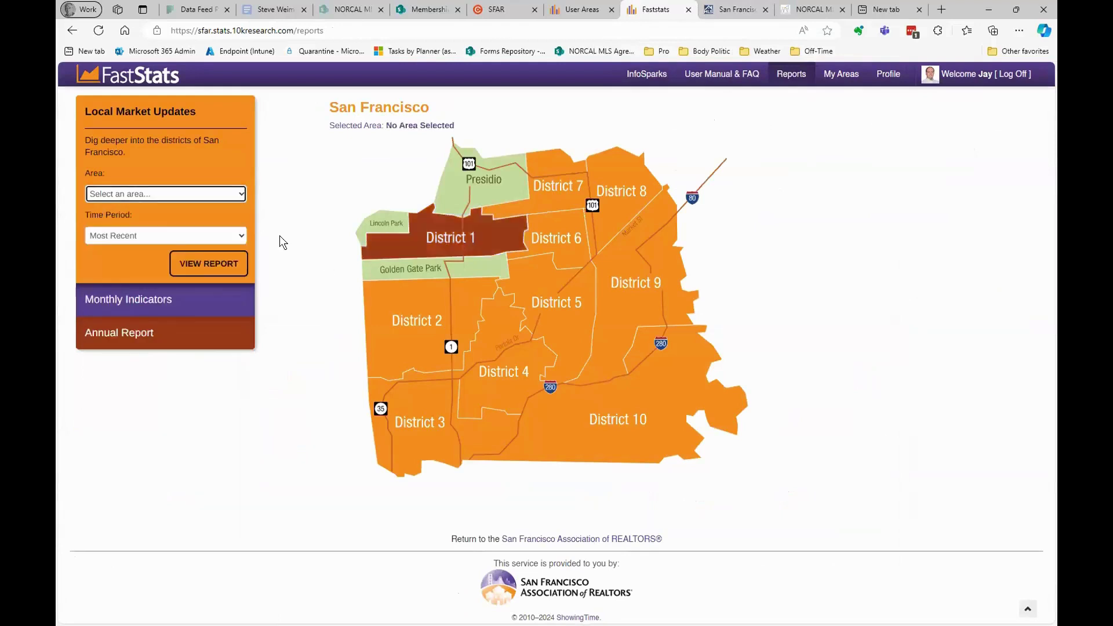
pyautogui.click(127, 302)
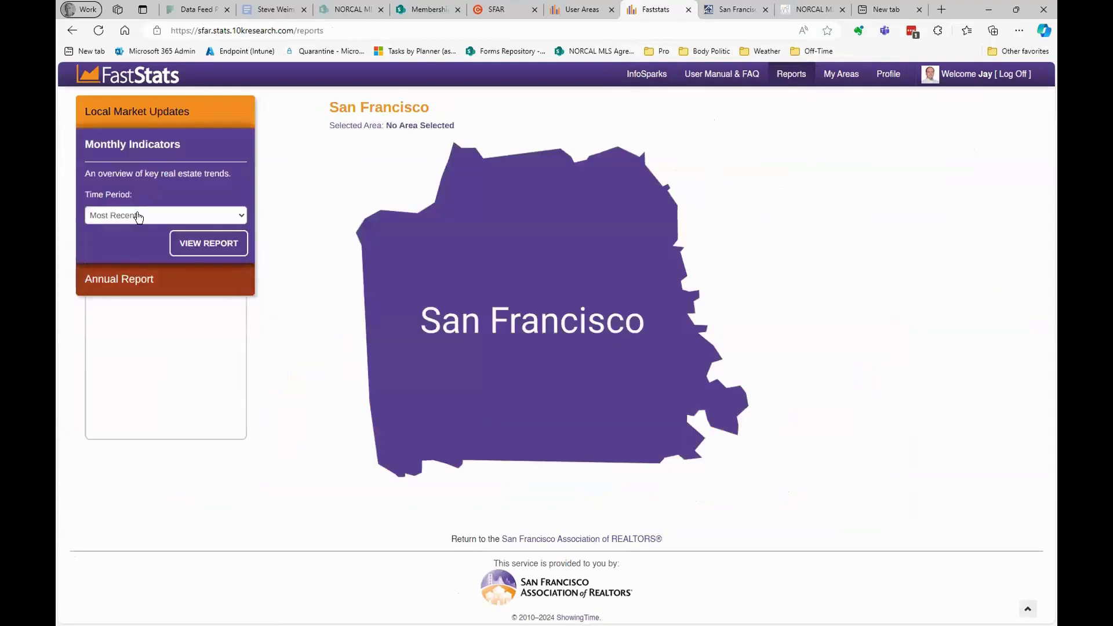
pyautogui.click(132, 217)
pyautogui.click(125, 253)
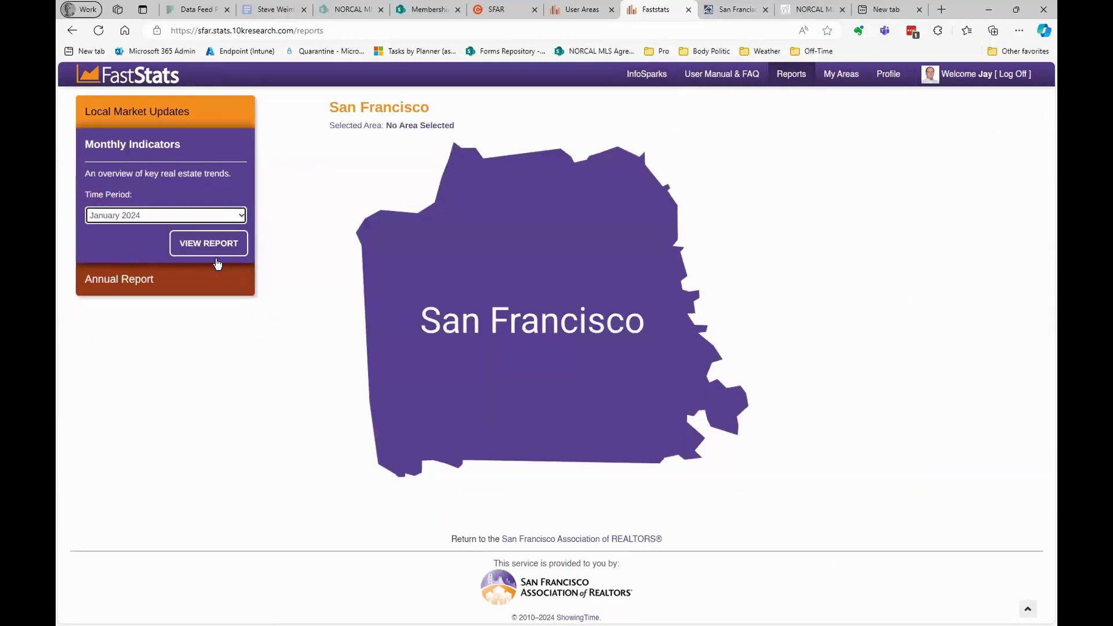
pyautogui.click(219, 240)
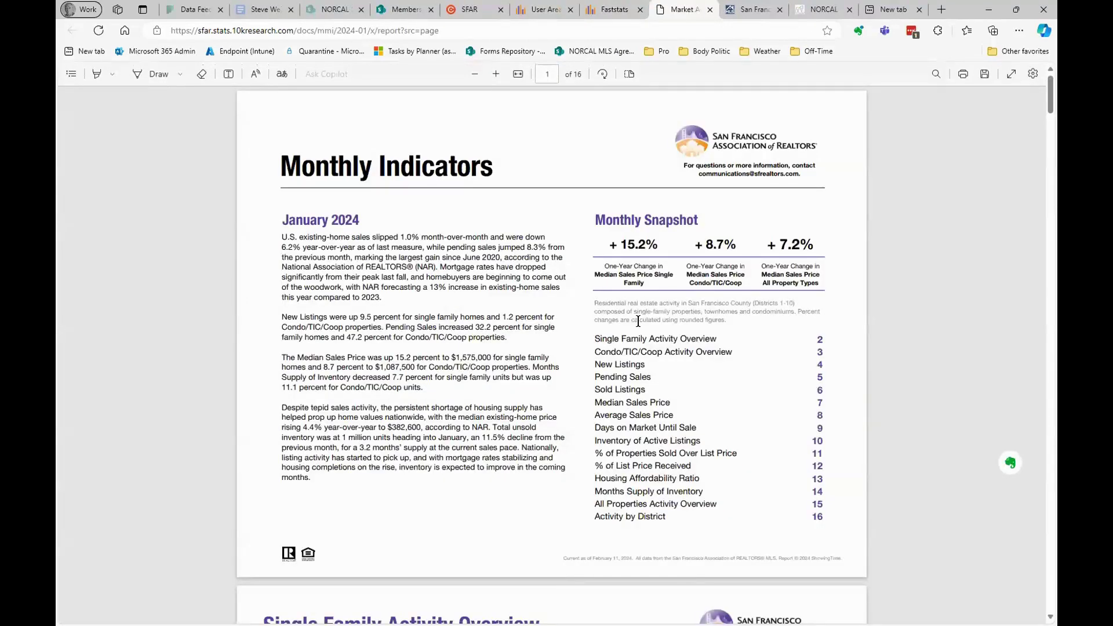
# Take a screenshot of the report's New Listings page, then scroll on to Average Sales Price
pyautogui.scroll(-8, 656, 354)
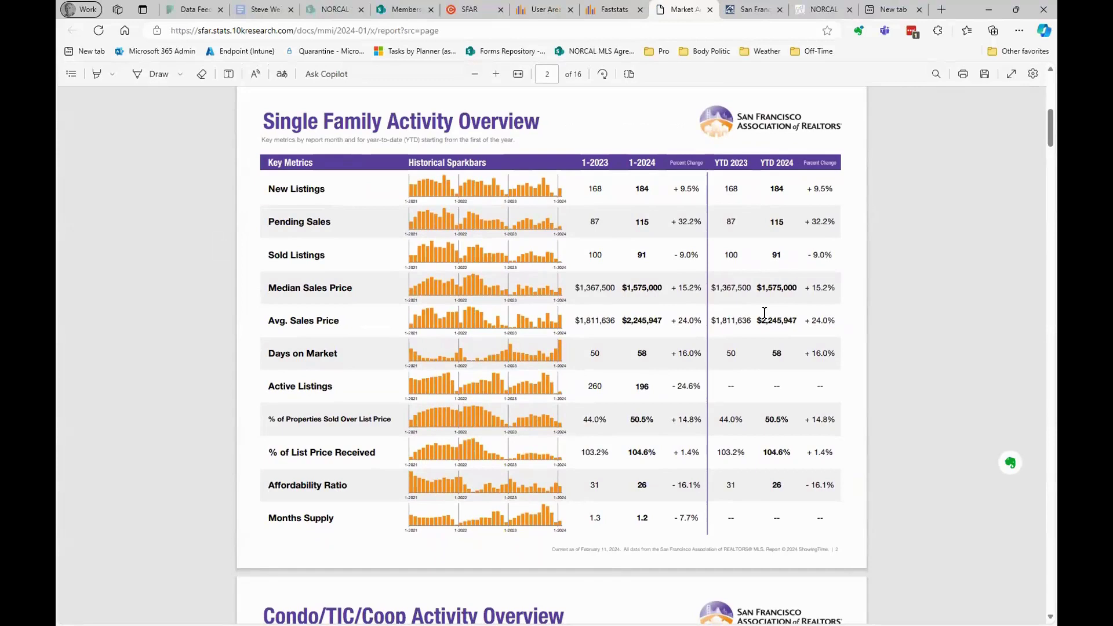
pyautogui.scroll(-15, 741, 356)
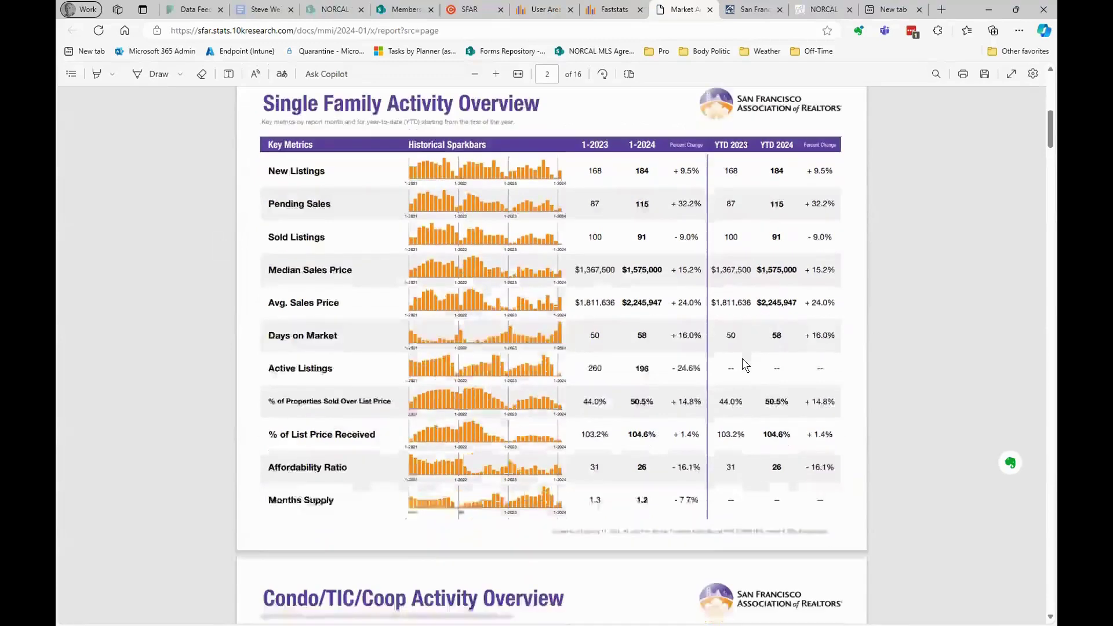
pyautogui.scroll(-3, 742, 358)
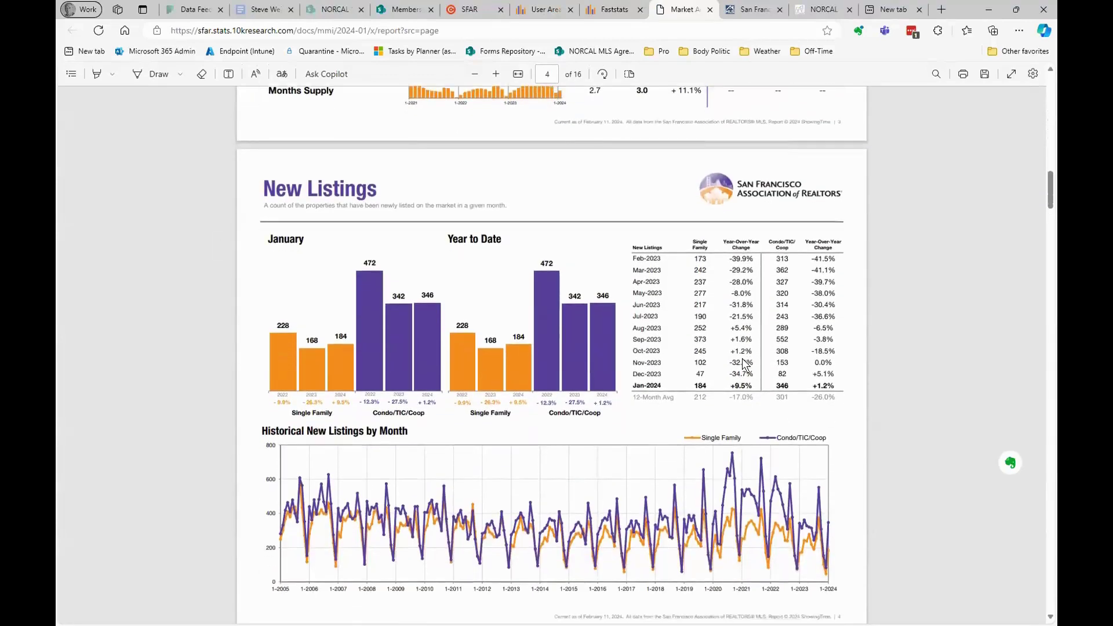
pyautogui.scroll(1, 499, 222)
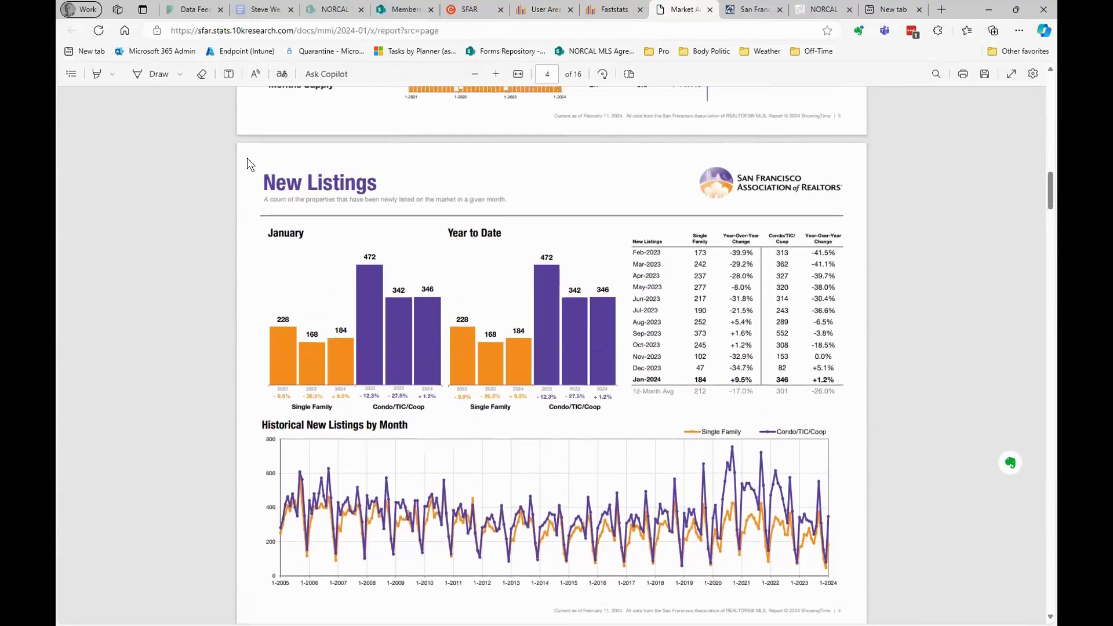
pyautogui.press('super+shift+s')
pyautogui.moveTo(245, 153); pyautogui.dragTo(851, 595)
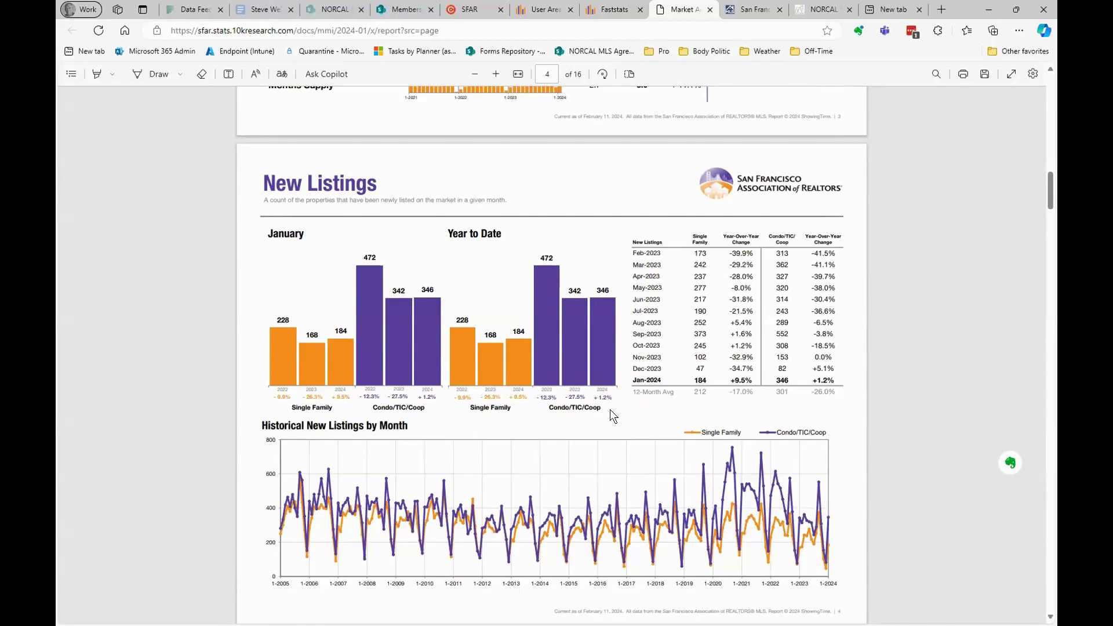
pyautogui.scroll(-20, 610, 409)
pyautogui.scroll(-5, 610, 408)
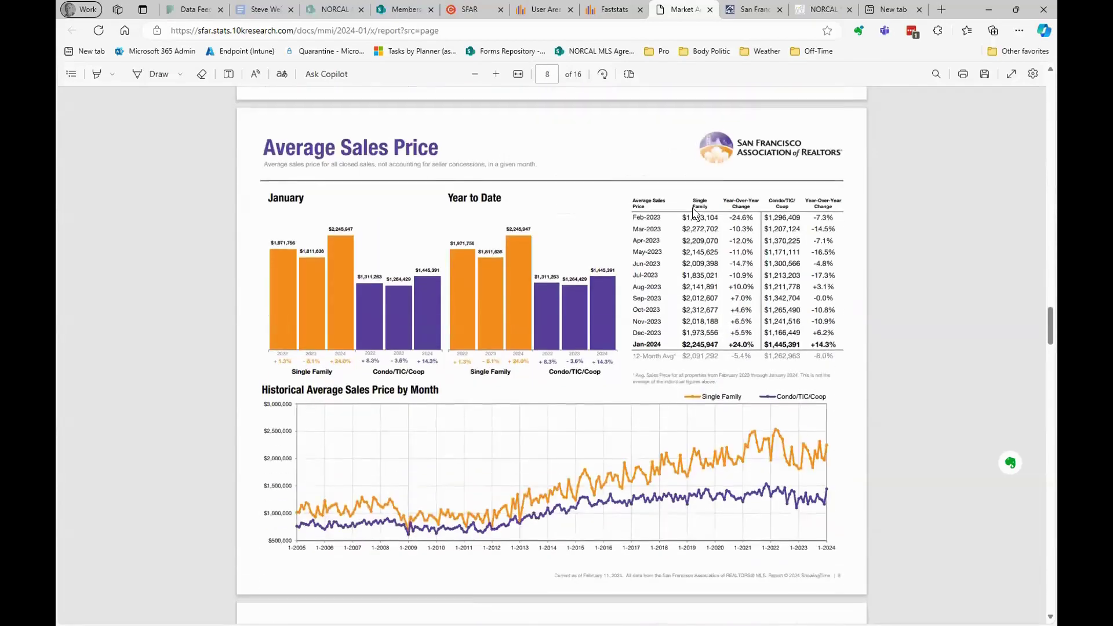
# Open the August 2020 Local Market Update report for SF District 9
pyautogui.hotkey('ctrl', 'w')
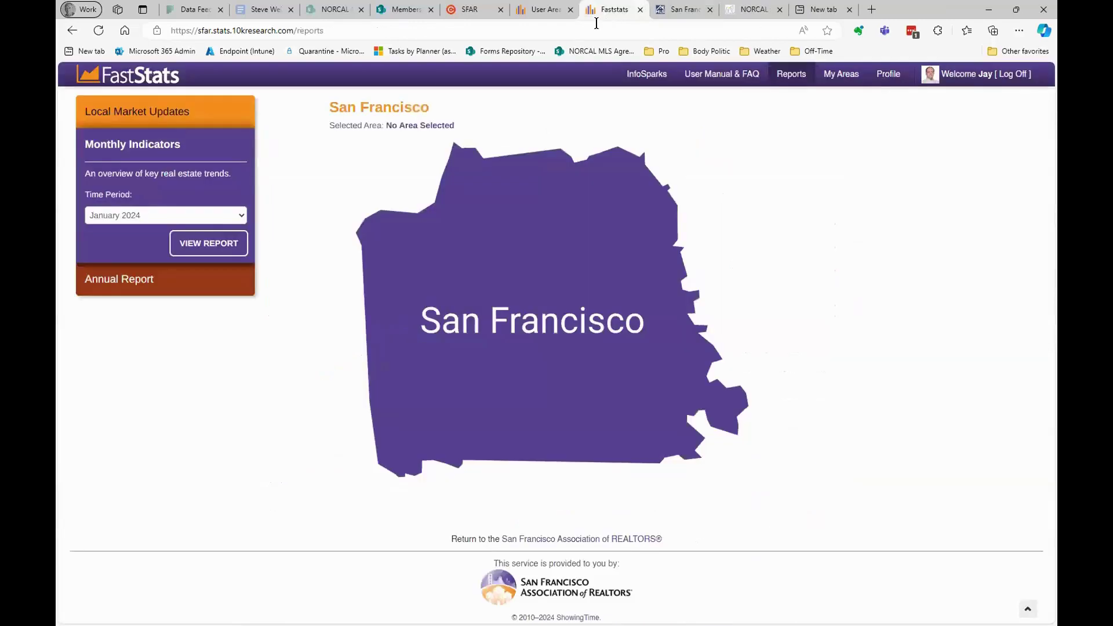
pyautogui.click(164, 115)
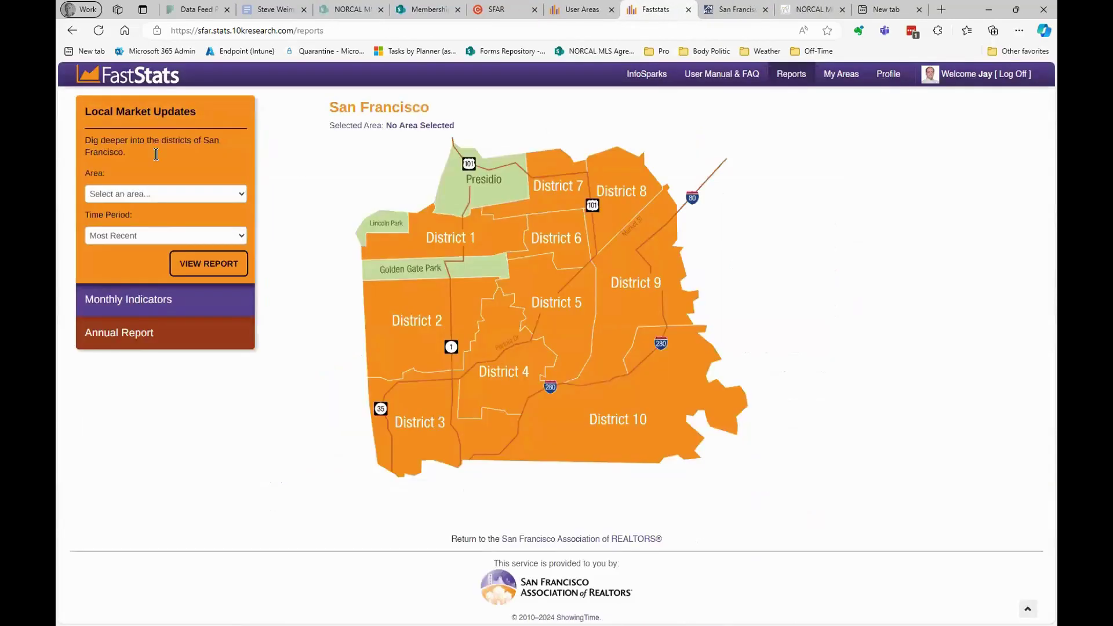
pyautogui.click(152, 195)
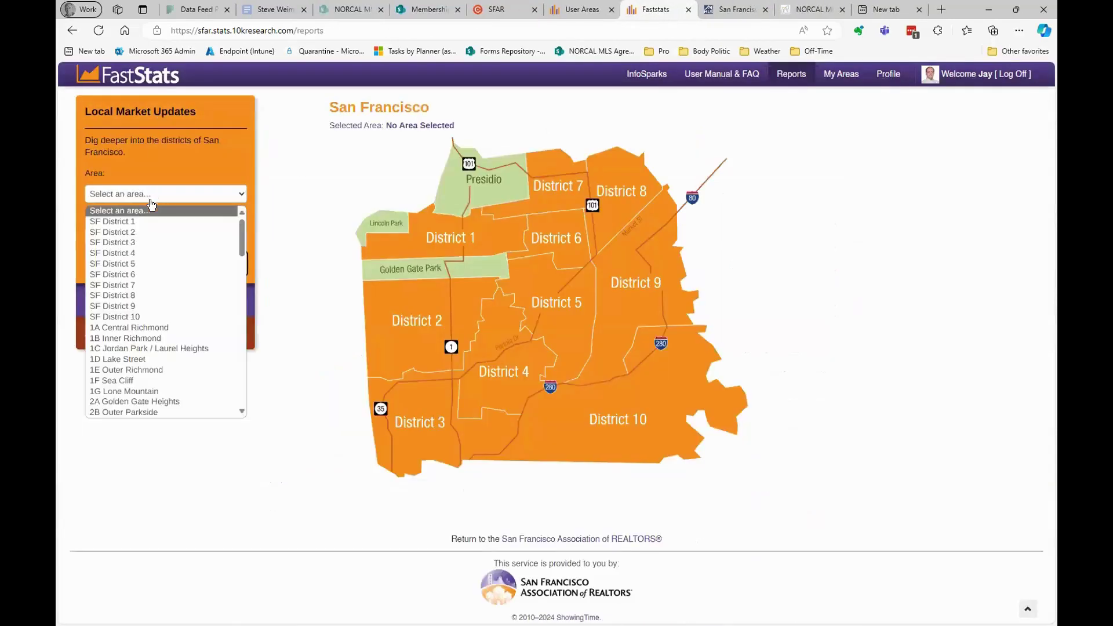
pyautogui.click(143, 304)
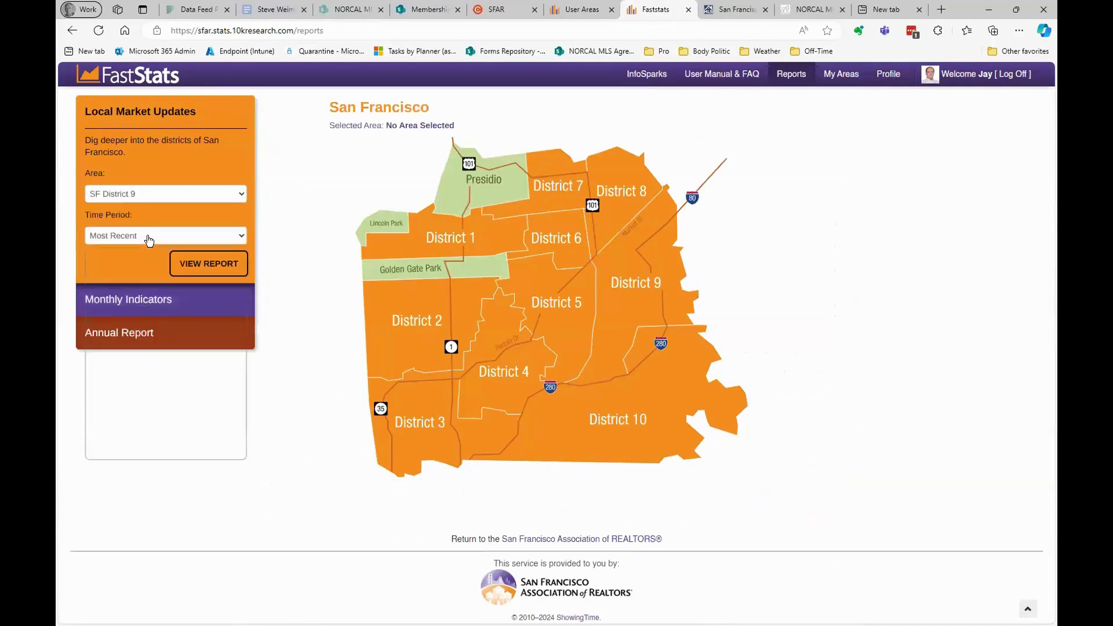
pyautogui.click(149, 238)
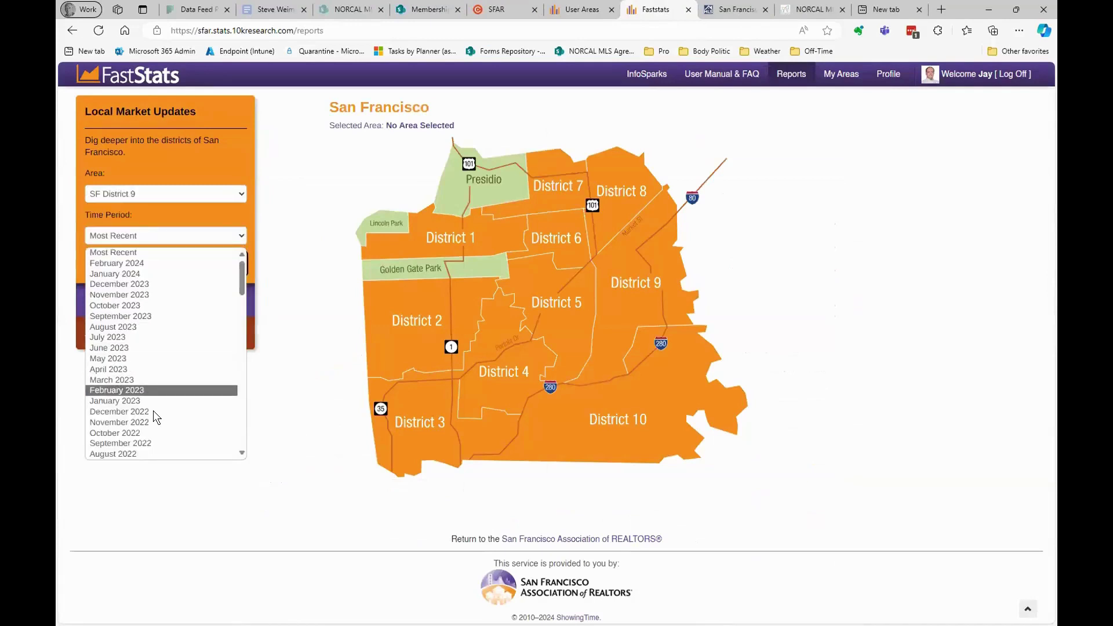
pyautogui.scroll(-5, 165, 426)
pyautogui.scroll(-2, 168, 427)
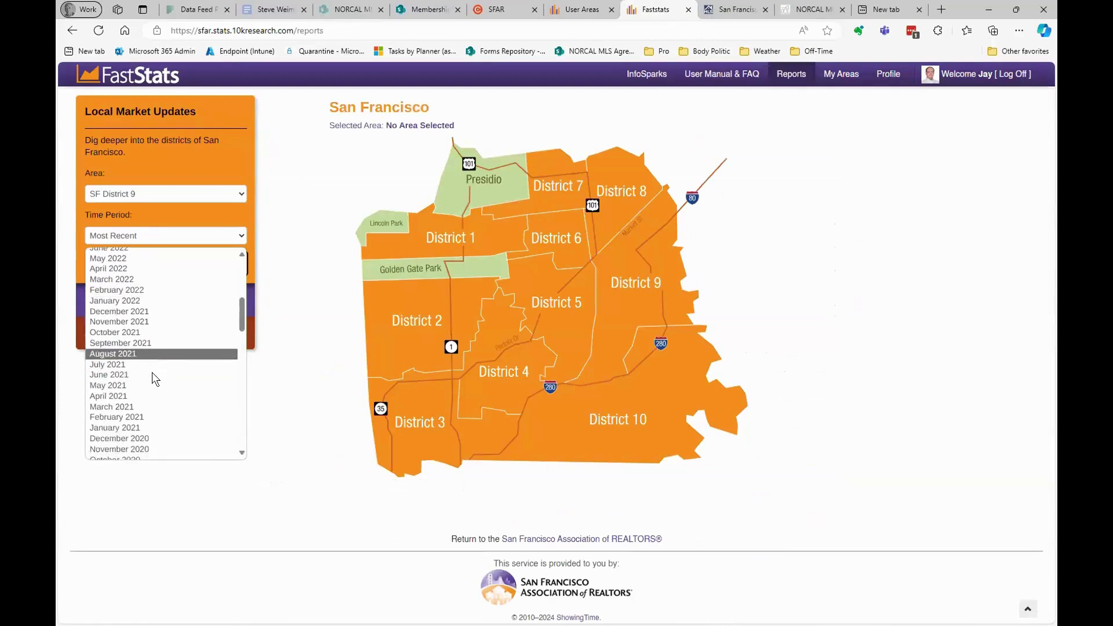
pyautogui.scroll(-2, 149, 401)
pyautogui.scroll(-3, 164, 407)
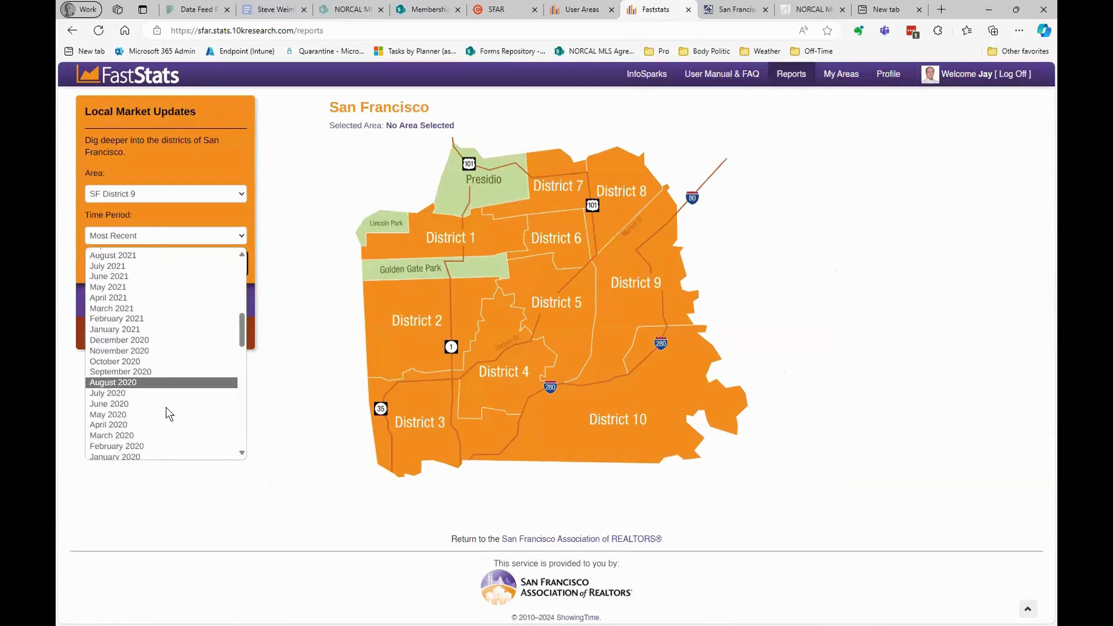
pyautogui.click(165, 341)
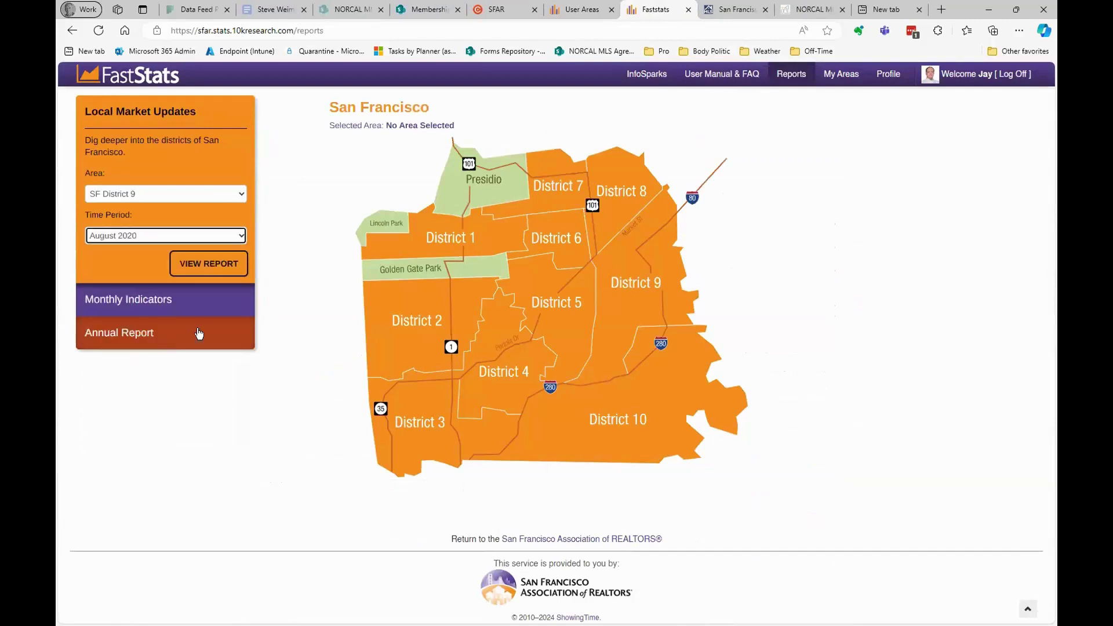
pyautogui.click(210, 262)
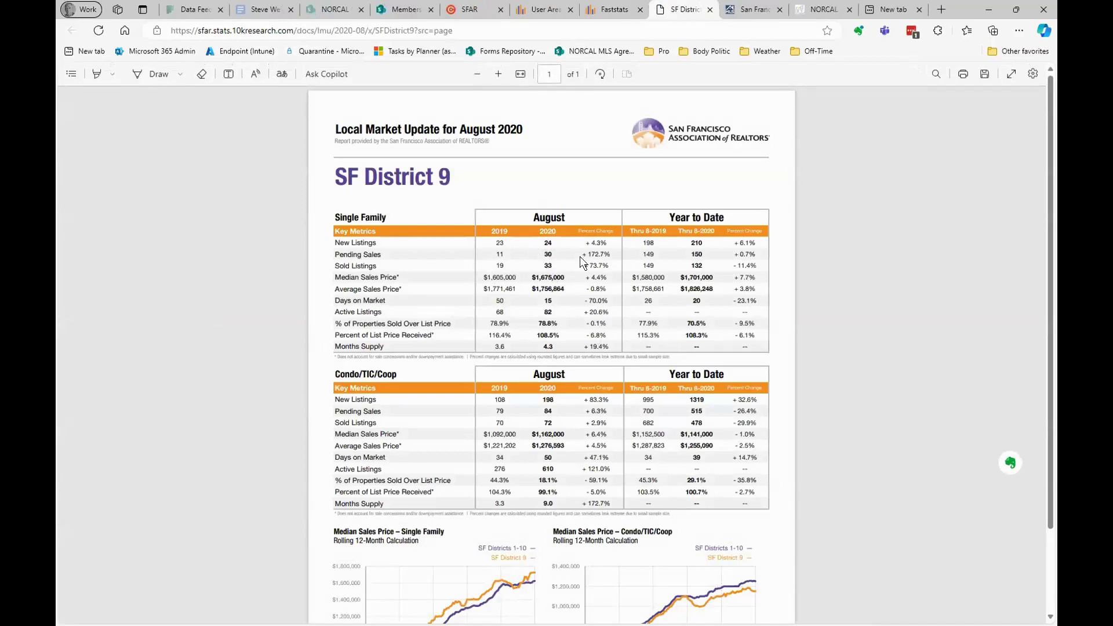
# Review the District 9 report, highlighting the 172.7% Pending Sales change, then close it
pyautogui.moveTo(611, 254); pyautogui.dragTo(580, 252)
pyautogui.click(586, 346)
pyautogui.scroll(-2, 576, 352)
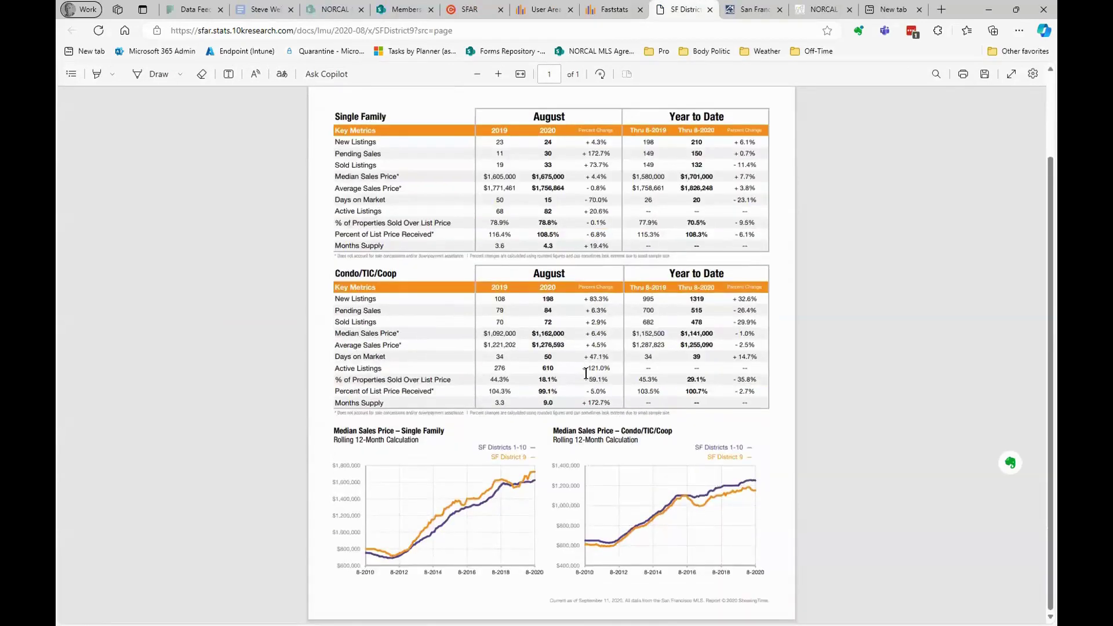
pyautogui.scroll(2, 586, 374)
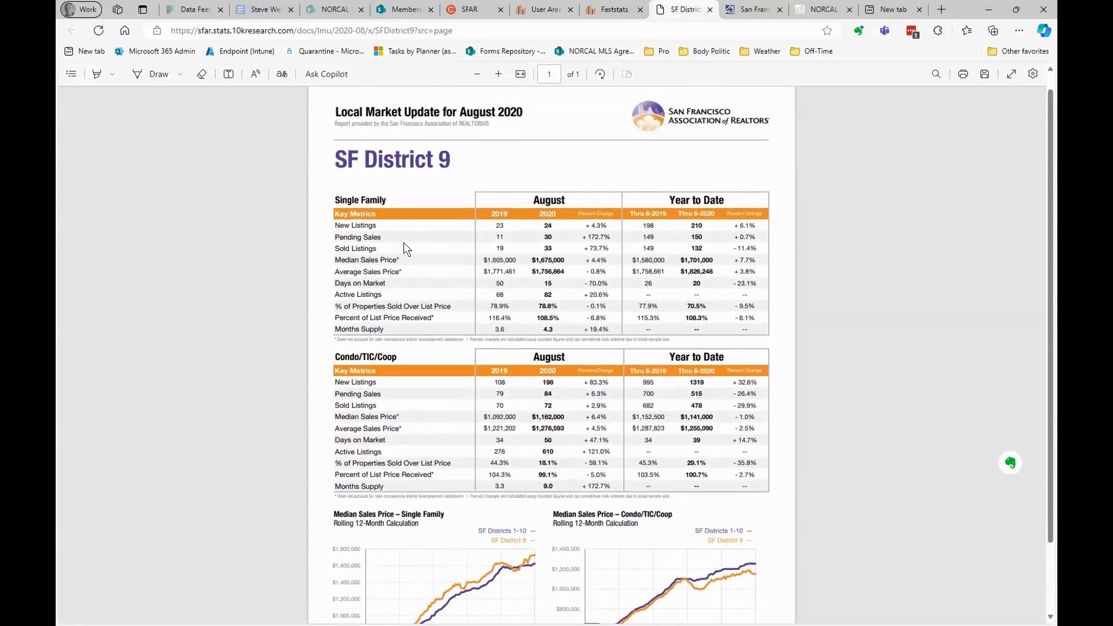
pyautogui.click(710, 10)
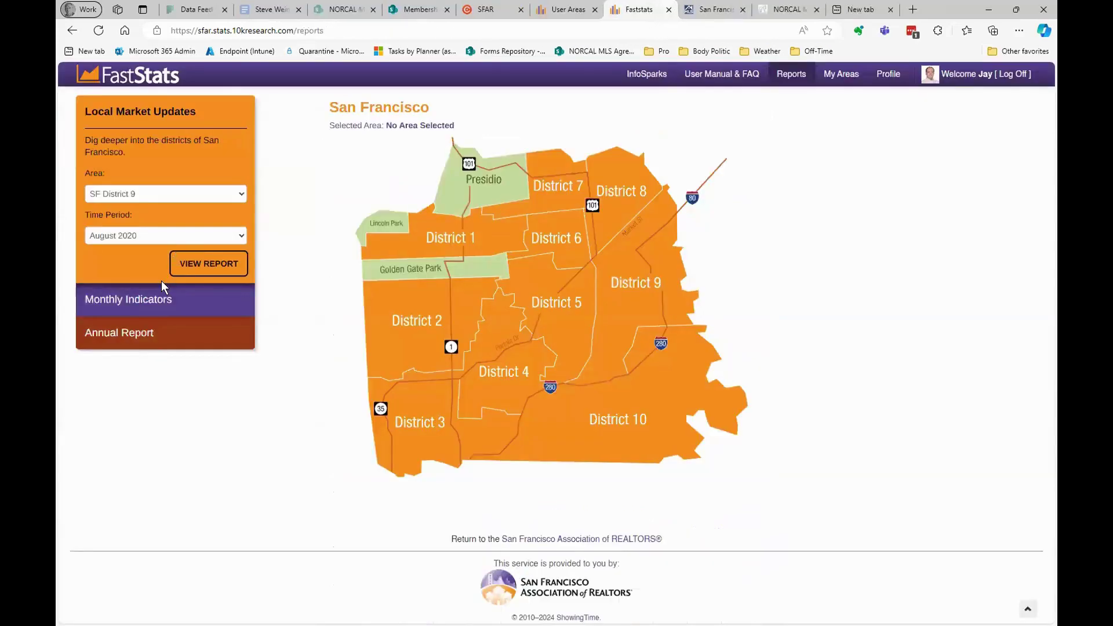
# Open the 2023 San Francisco annual report from Annual Report options
pyautogui.click(138, 336)
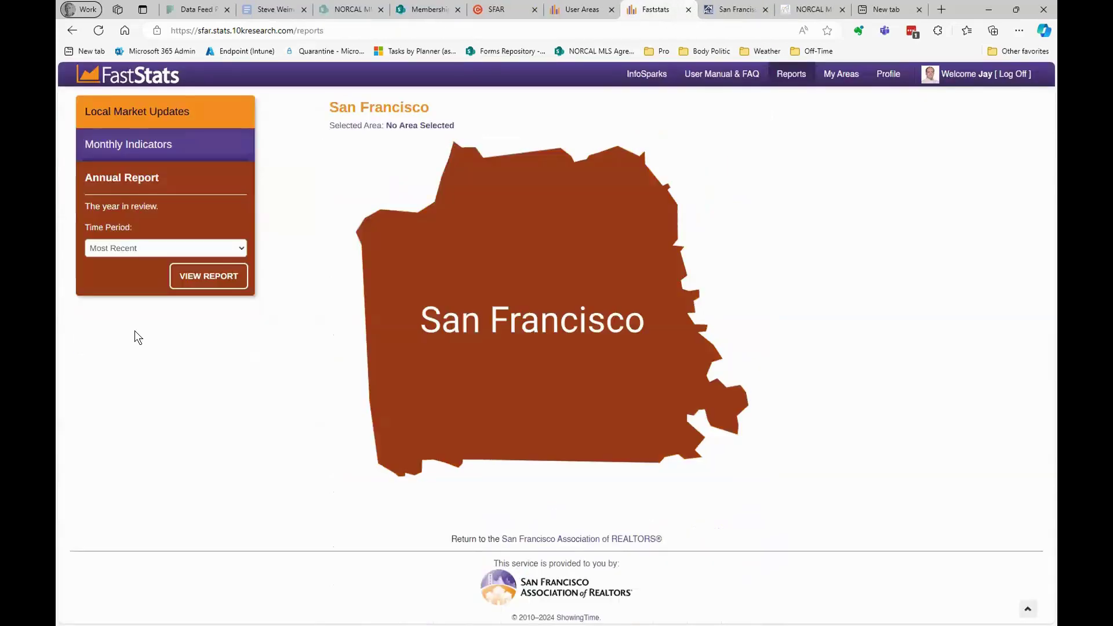
pyautogui.click(128, 244)
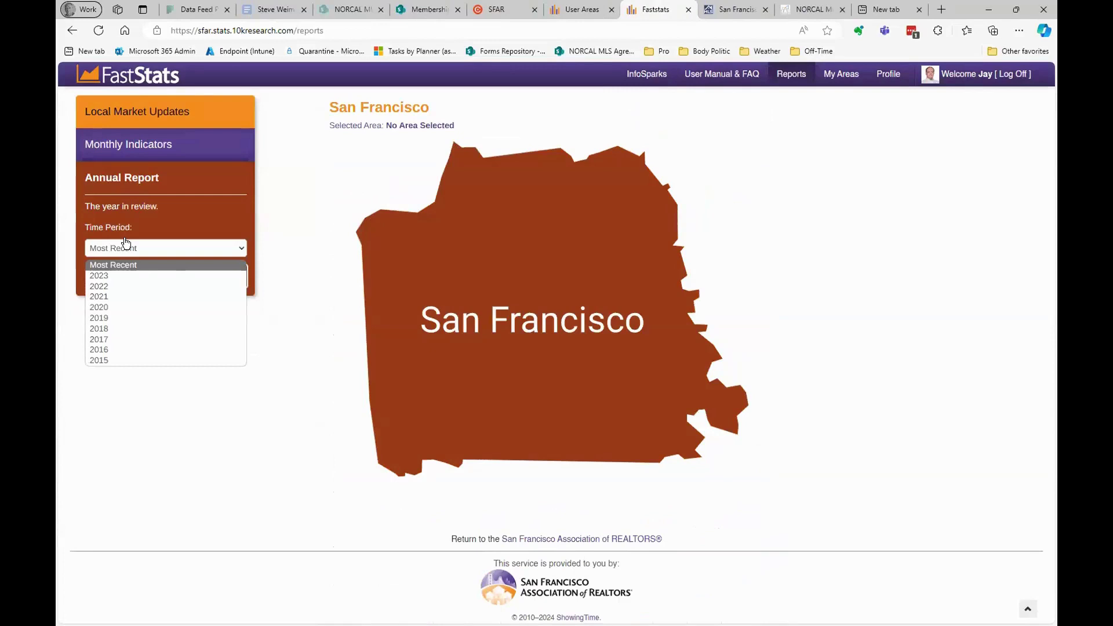
pyautogui.click(112, 273)
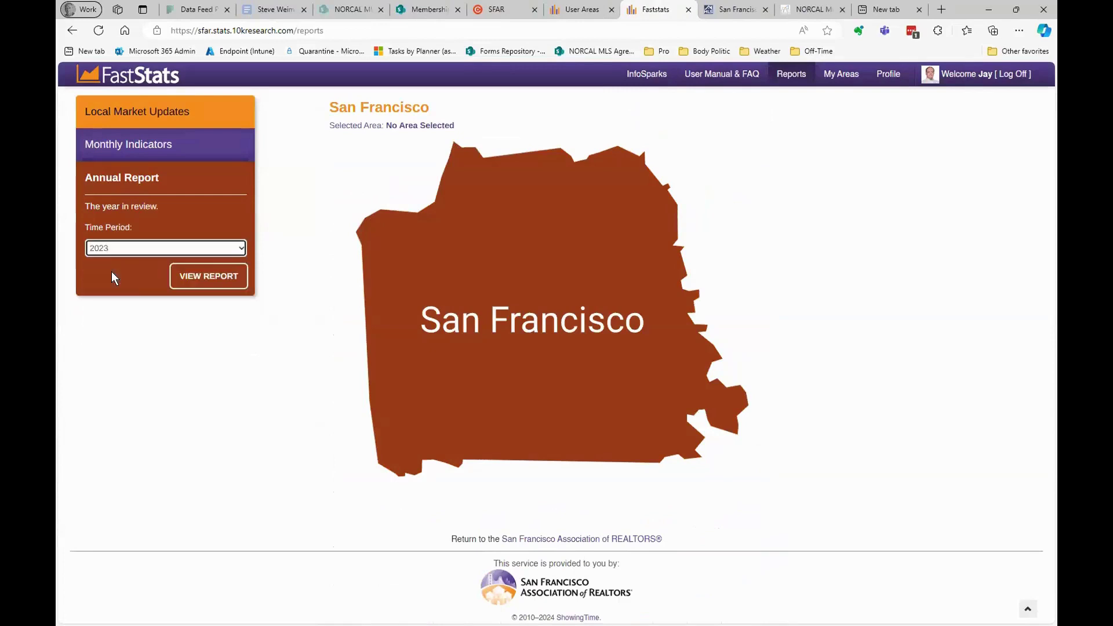
pyautogui.click(238, 274)
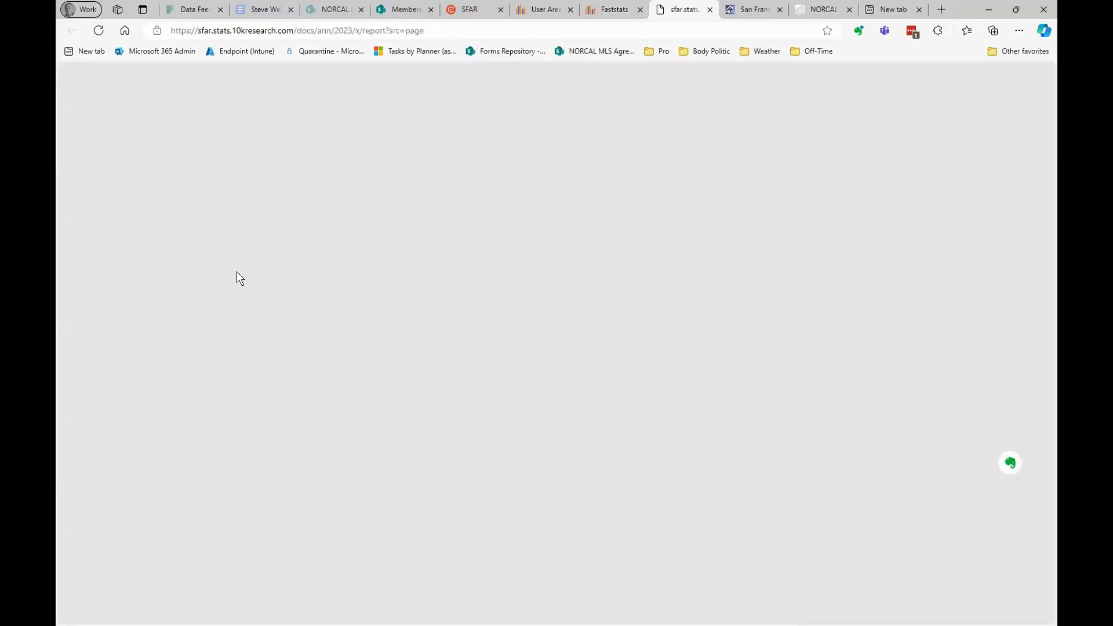
# Scroll through the 2023 annual report's pages, then close it
pyautogui.scroll(-5, 458, 336)
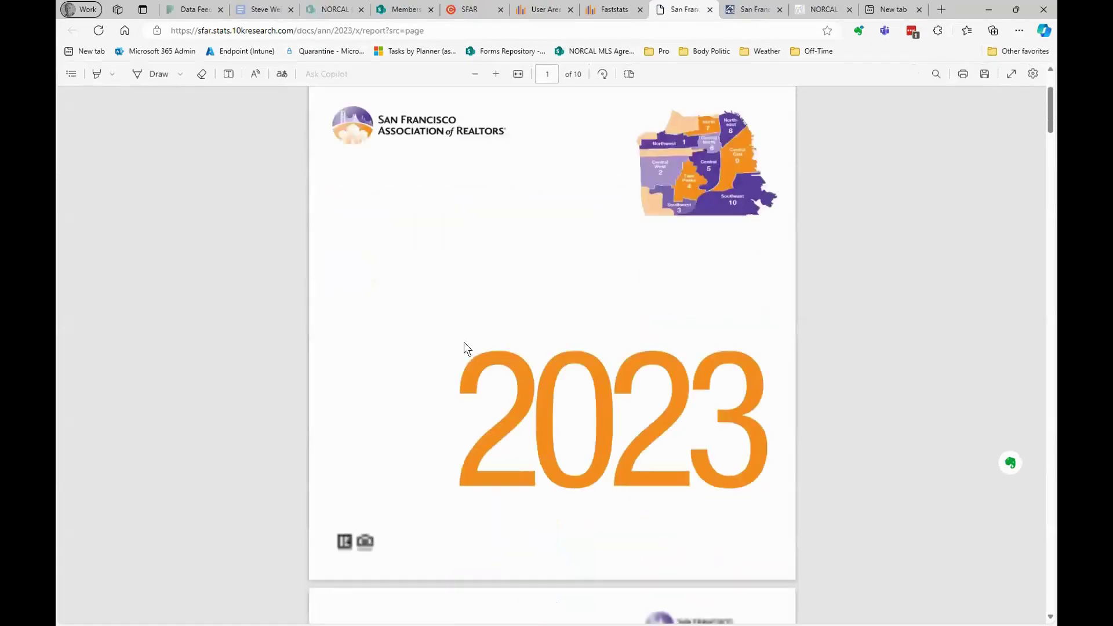
pyautogui.scroll(-6, 464, 347)
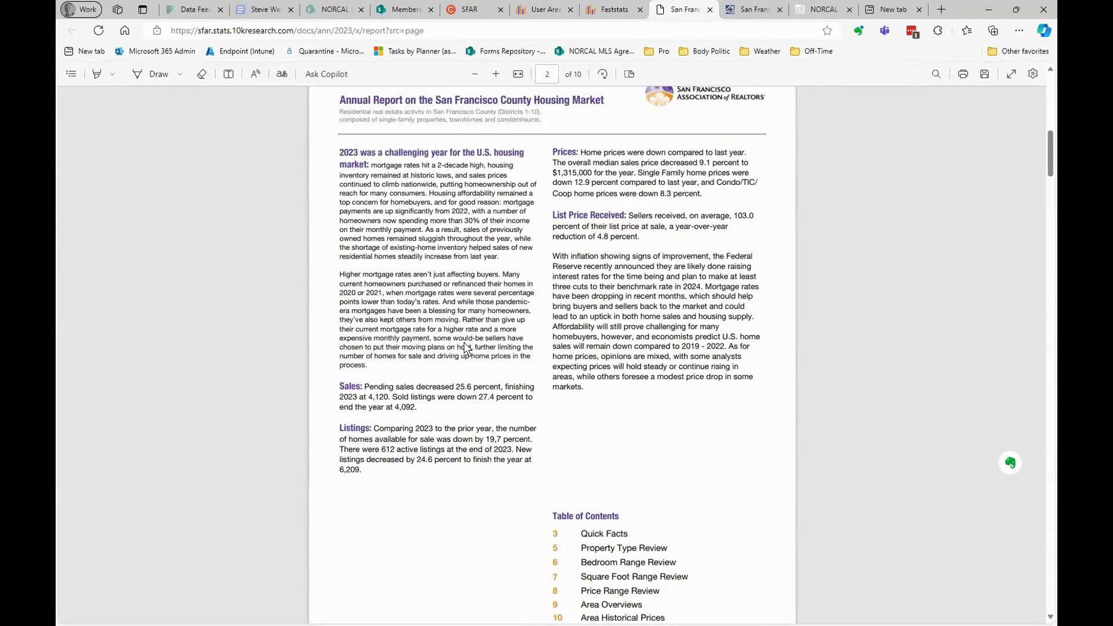
pyautogui.scroll(-10, 464, 347)
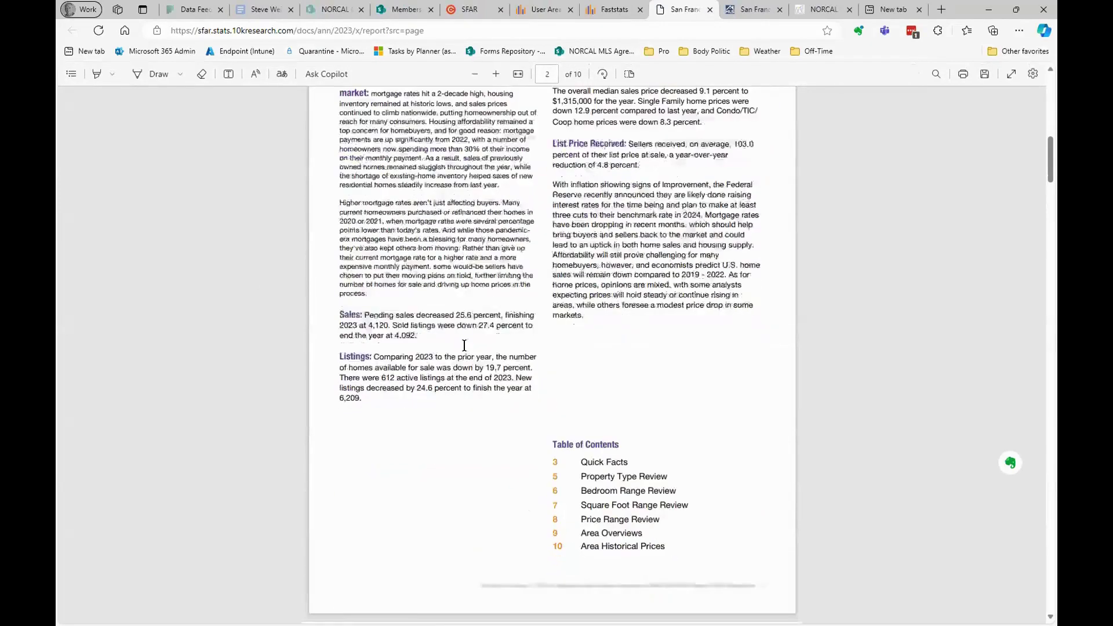
pyautogui.scroll(-15, 464, 346)
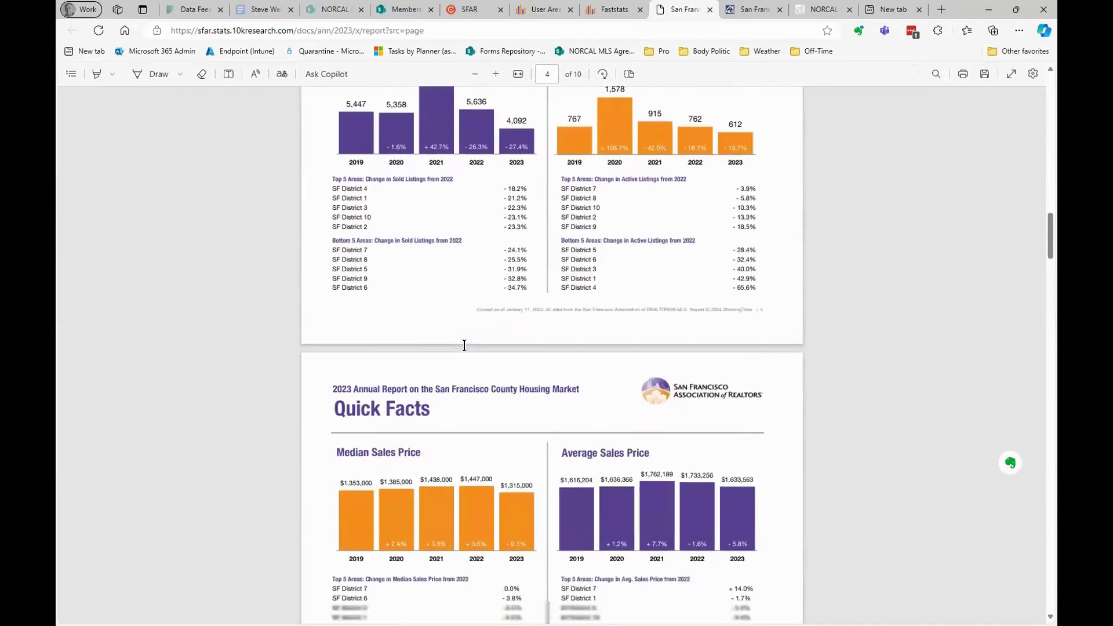
pyautogui.scroll(-15, 464, 345)
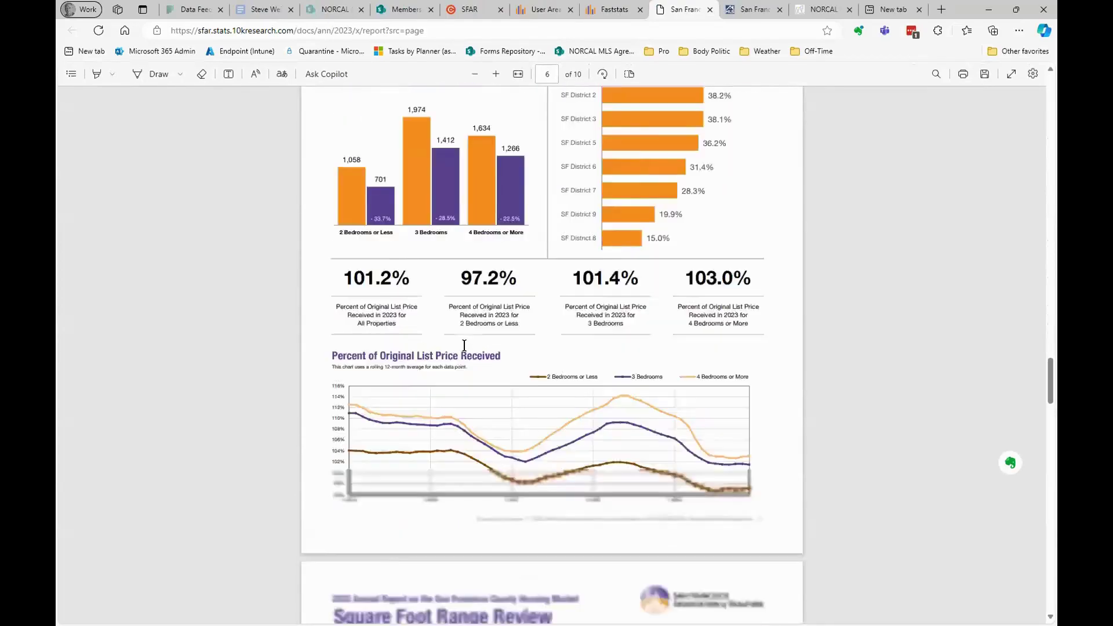
pyautogui.scroll(-3, 465, 347)
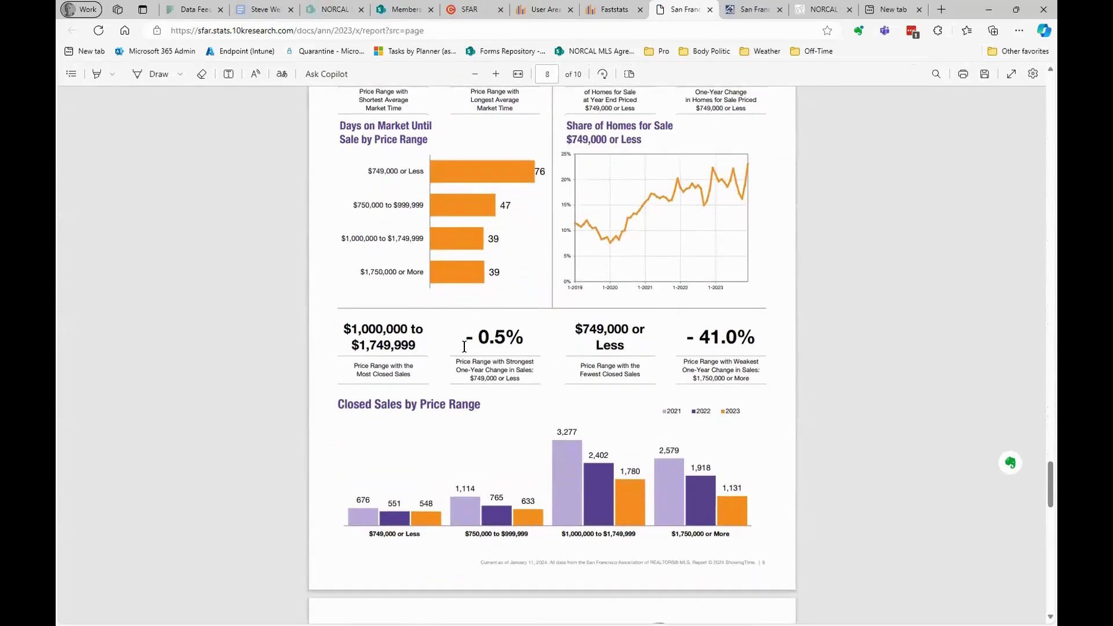
pyautogui.scroll(-5, 464, 347)
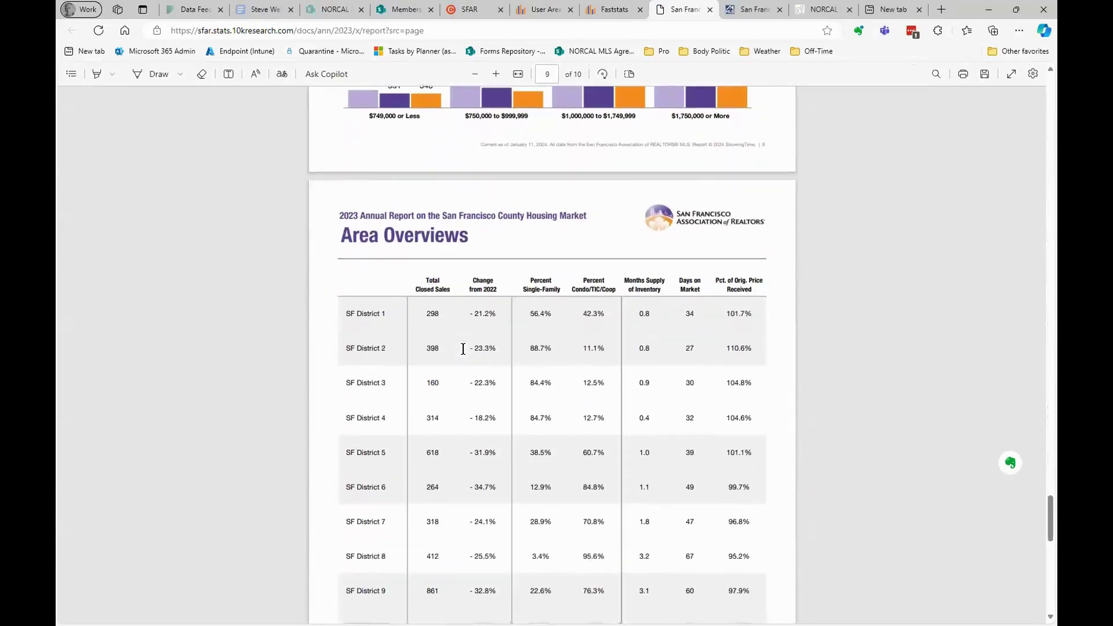
pyautogui.scroll(-10, 463, 349)
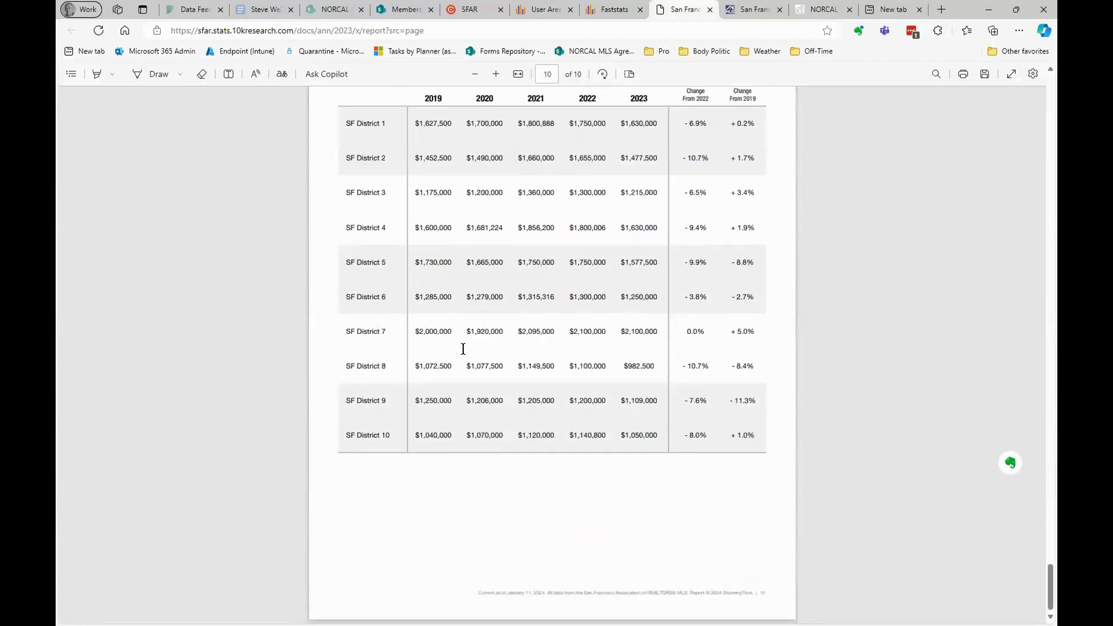
pyautogui.scroll(20, 463, 349)
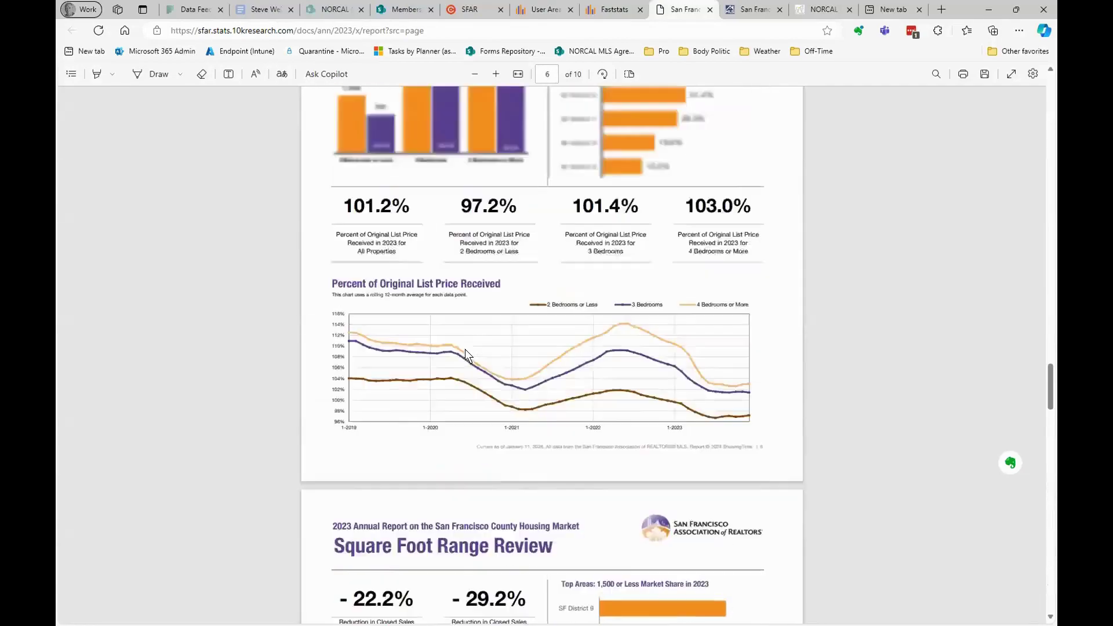
pyautogui.scroll(20, 462, 345)
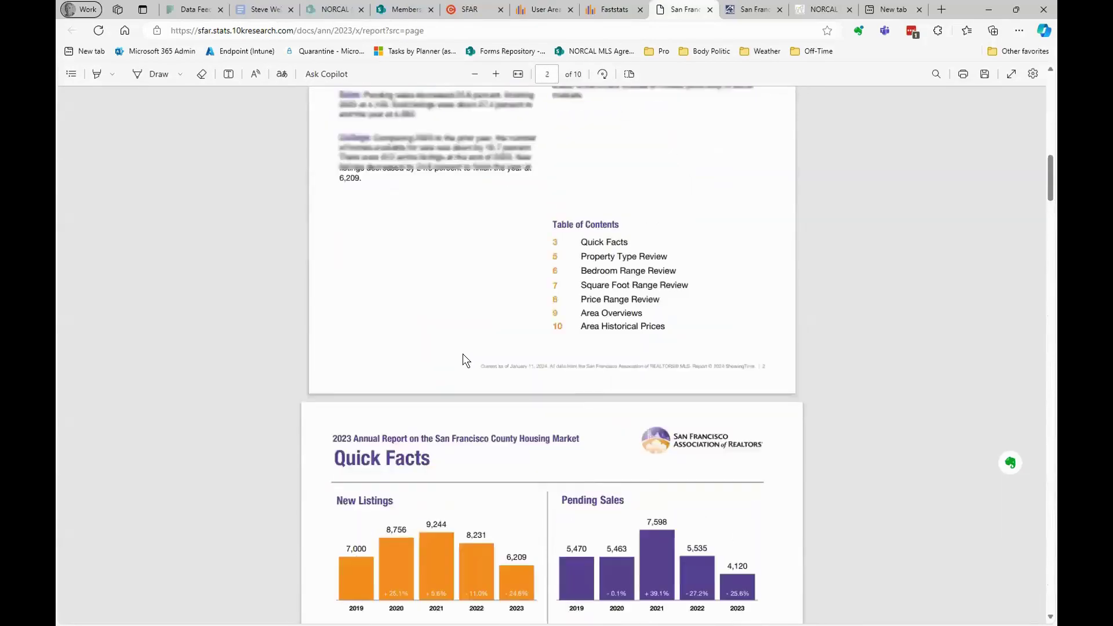
pyautogui.scroll(8, 465, 354)
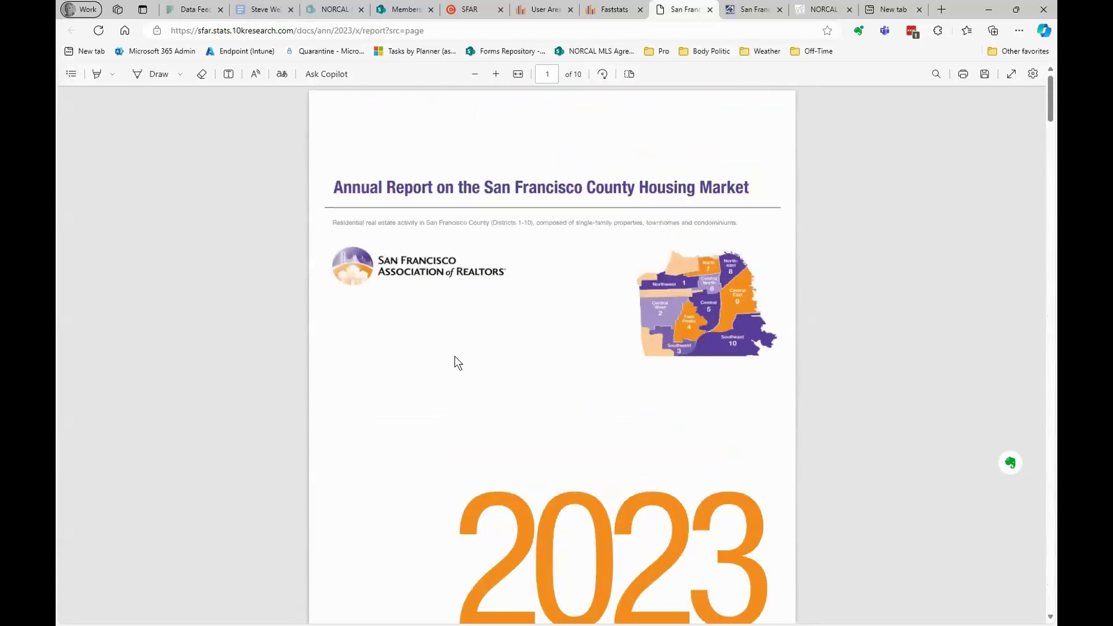
pyautogui.scroll(-1, 455, 355)
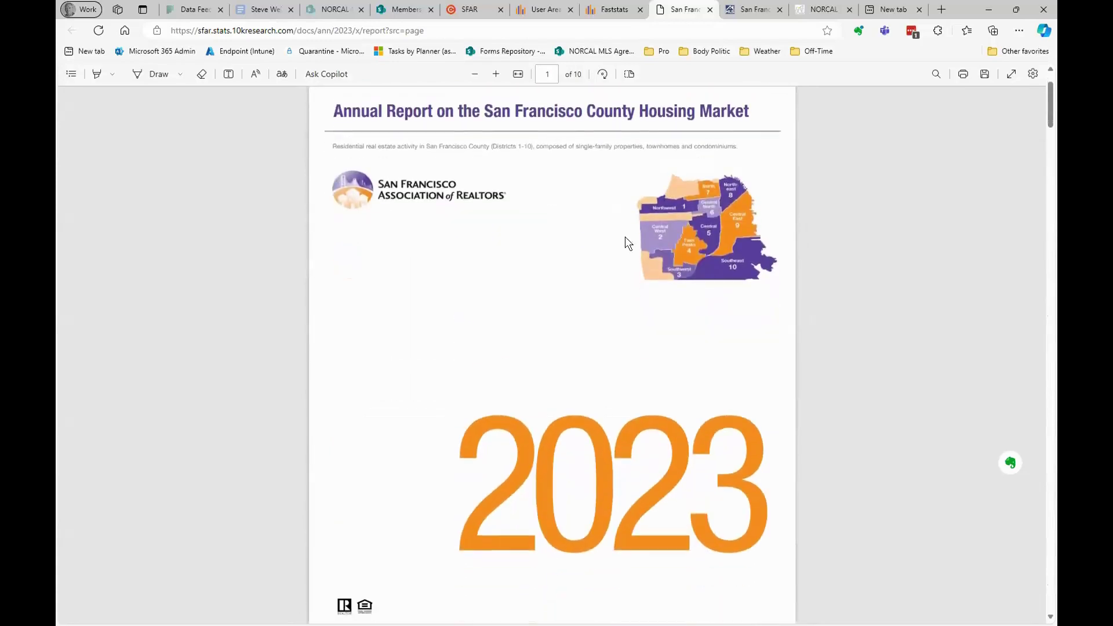
pyautogui.click(710, 9)
# Return to InfoSparks, show the market statistics charts, then switch to the SFAR MLS tab
pyautogui.click(550, 9)
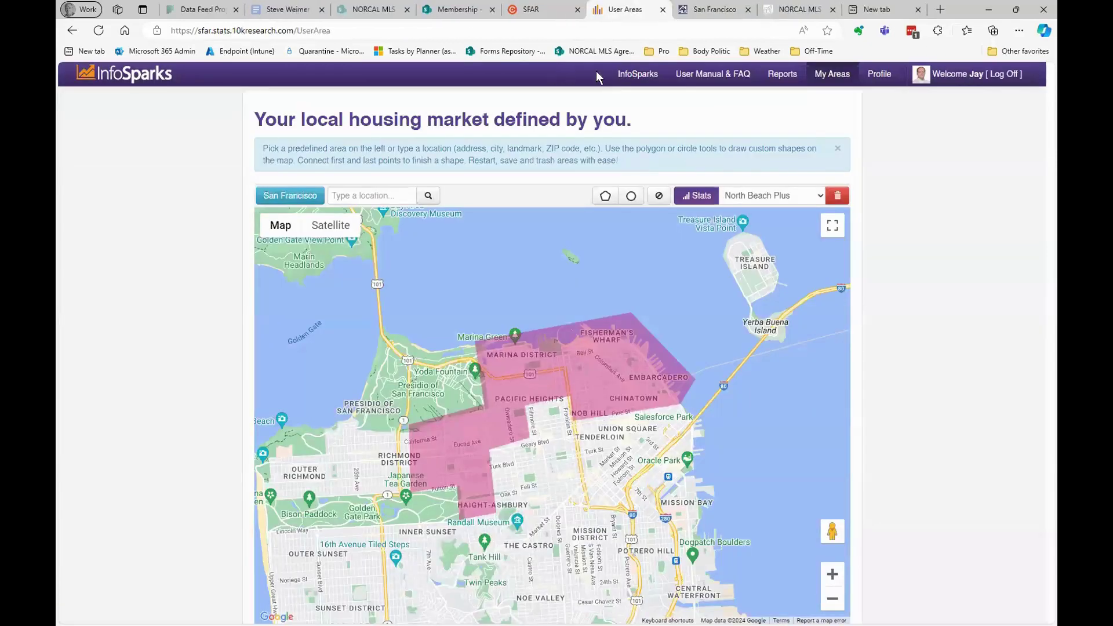
pyautogui.click(630, 73)
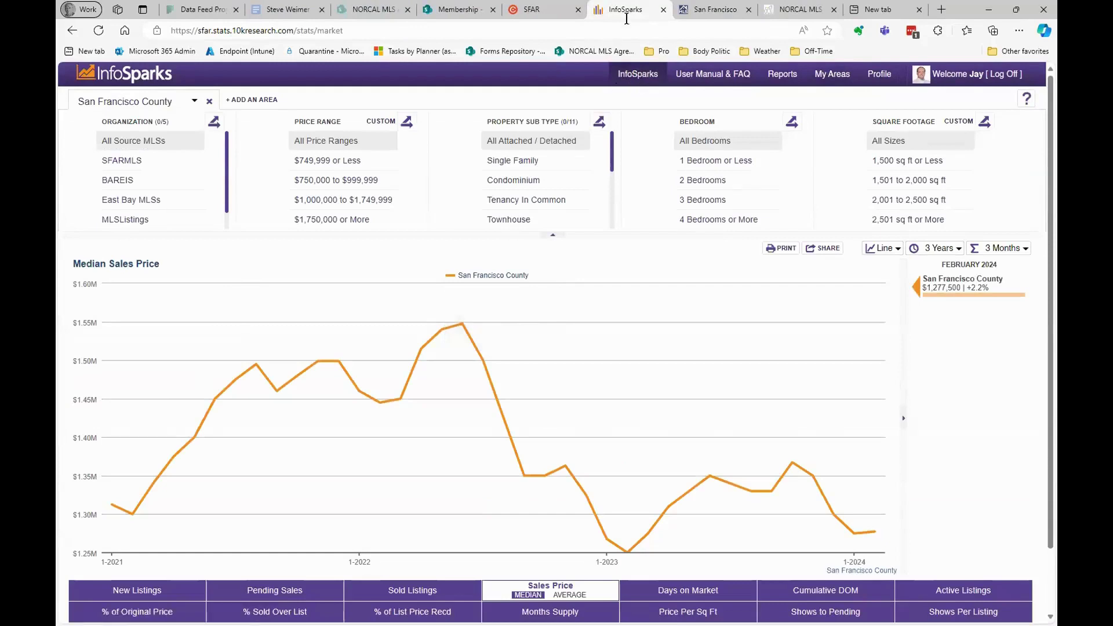
pyautogui.click(712, 11)
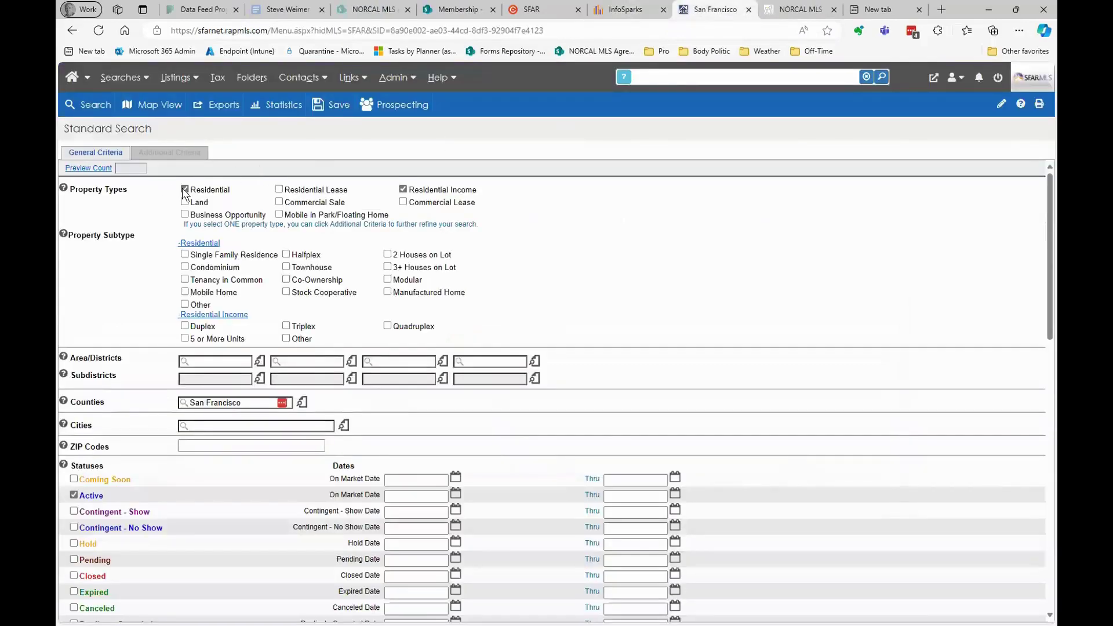
# Clear Residential Income from Property Types and the Active status from Statuses
pyautogui.click(403, 189)
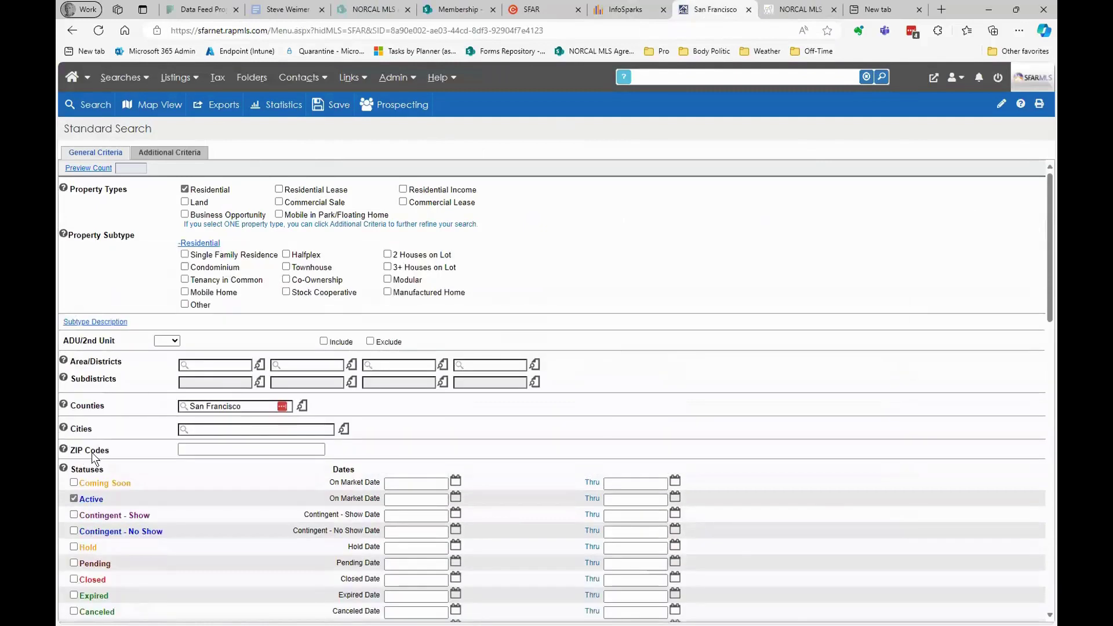
pyautogui.scroll(-2, 90, 435)
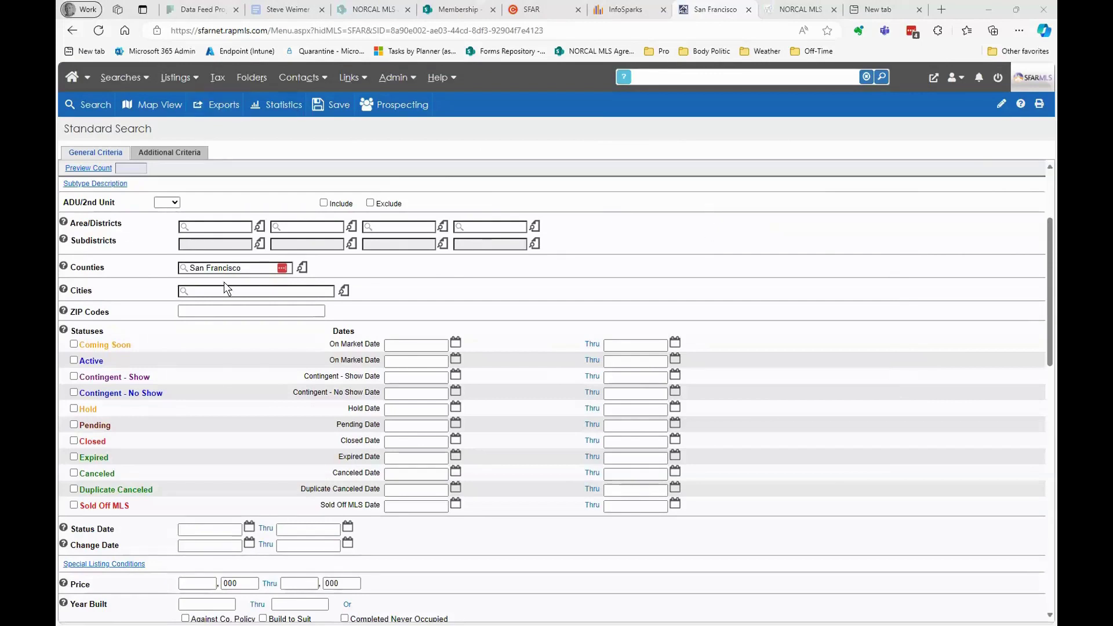
pyautogui.scroll(3, 224, 282)
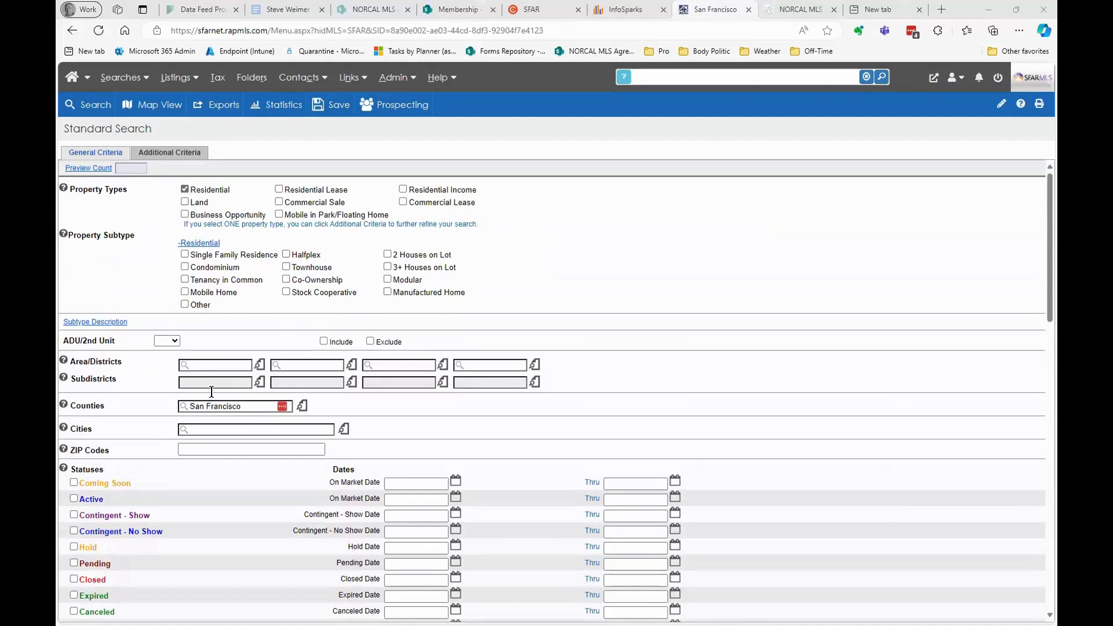
pyautogui.click(181, 405)
pyautogui.scroll(-4, 150, 383)
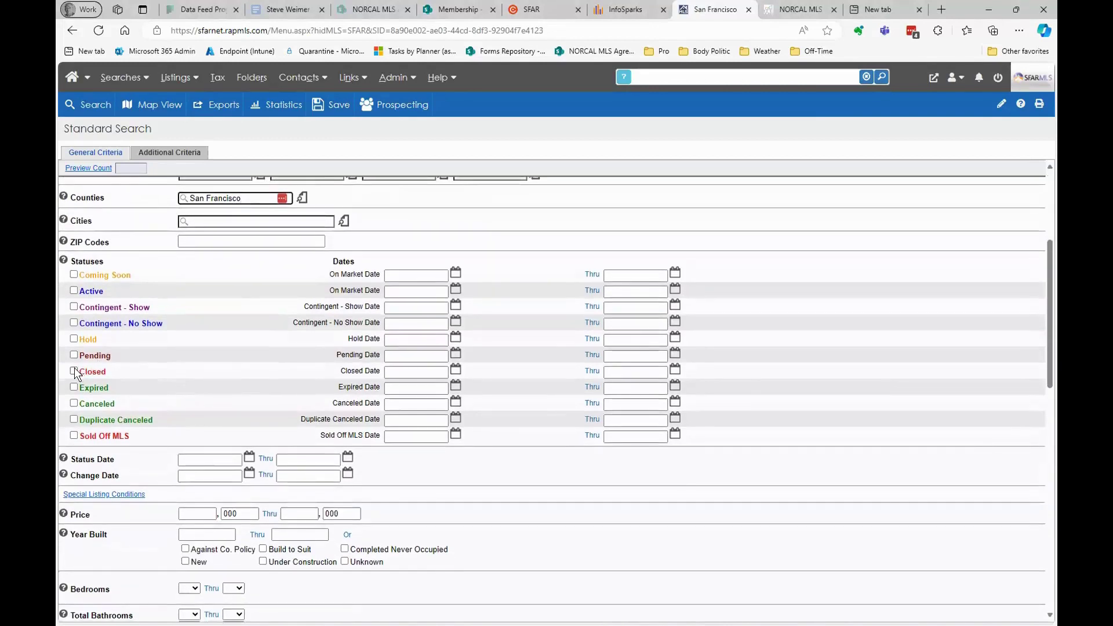
# Set Closed Date 12/15/22 to 01/15/24 and preview the 4388 matching listings
pyautogui.click(431, 375)
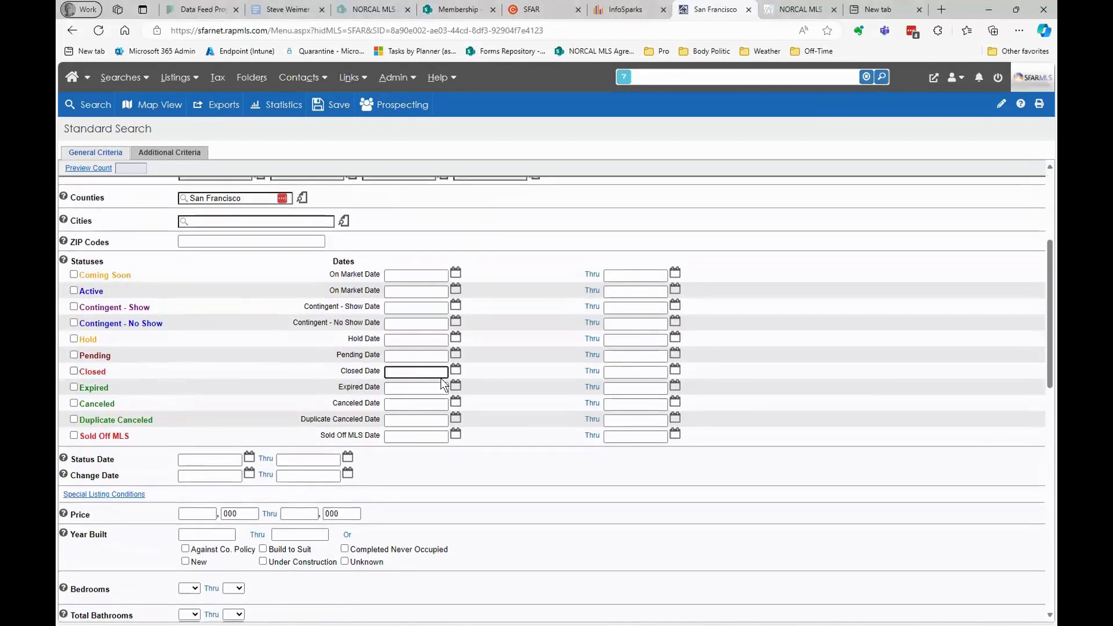
pyautogui.write('12/15/22')
pyautogui.press('Tab')
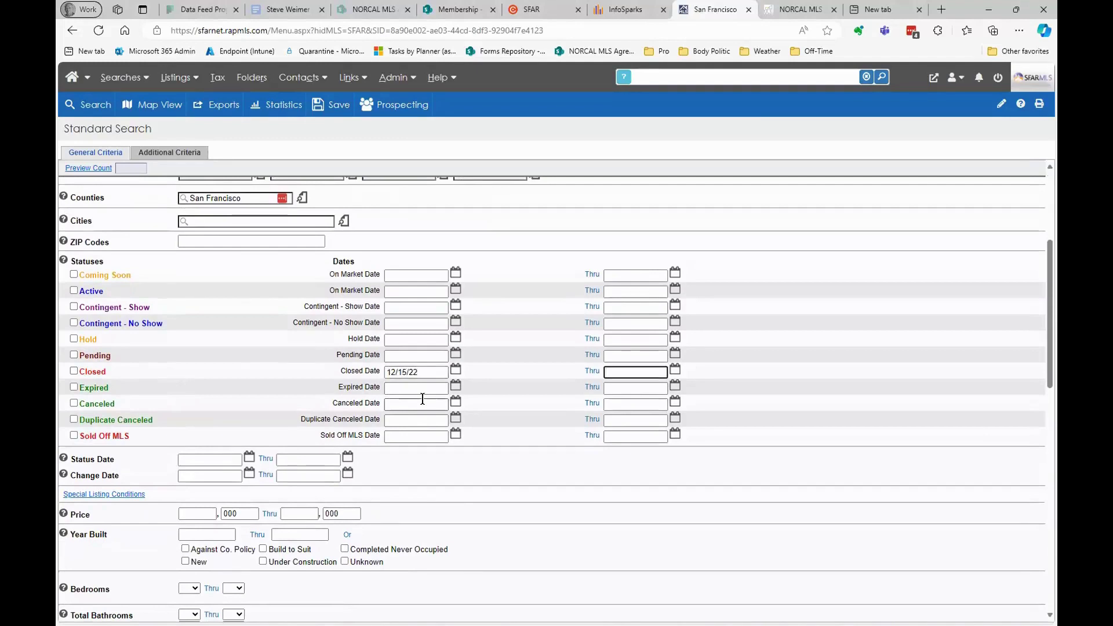
pyautogui.write('01/15/24')
pyautogui.click(93, 171)
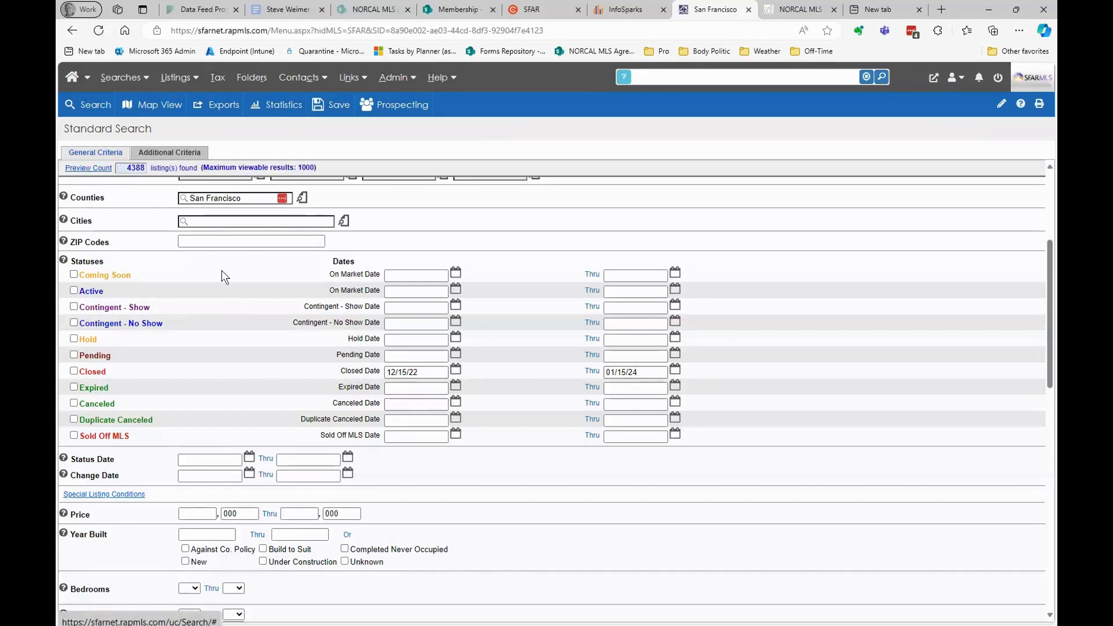
pyautogui.scroll(2, 240, 286)
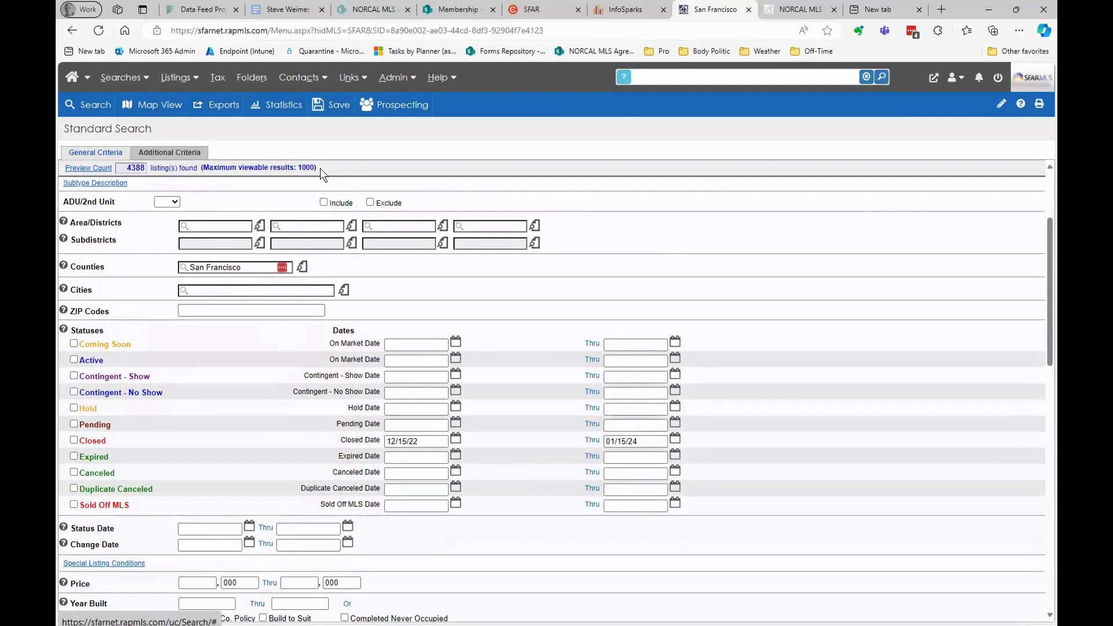
pyautogui.moveTo(320, 168); pyautogui.dragTo(201, 161)
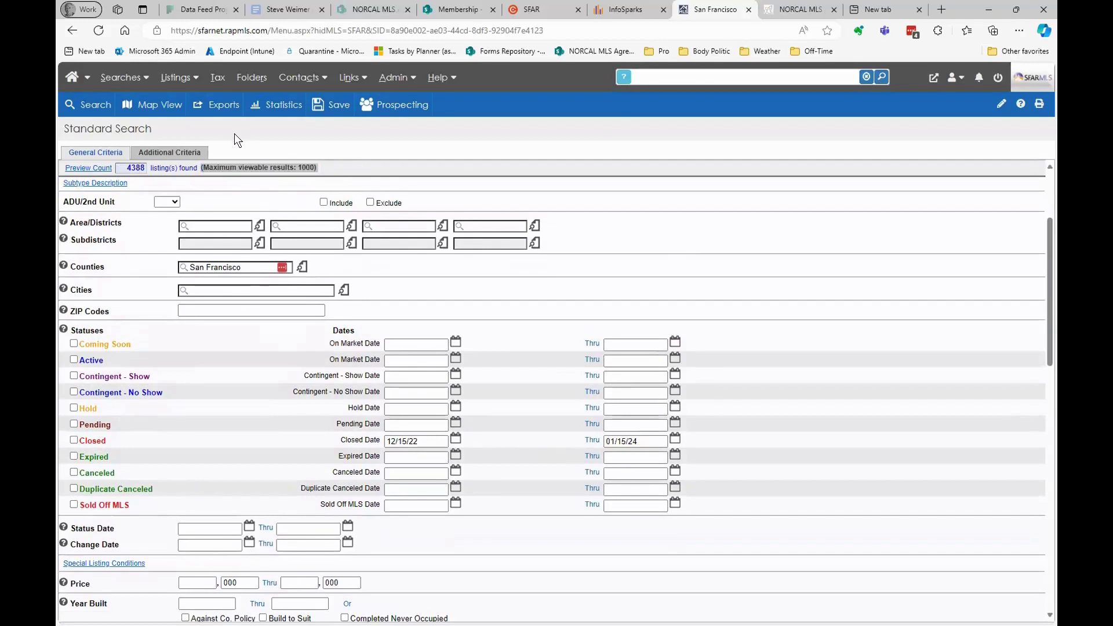
# Run a System Basic Listing Export of the search results
pyautogui.click(218, 108)
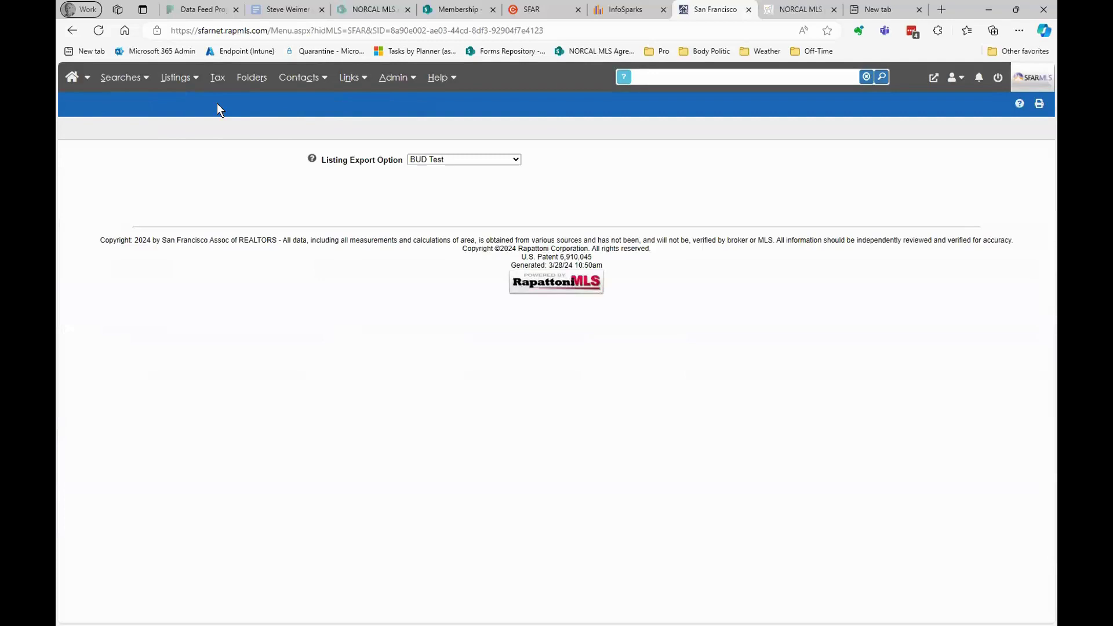
pyautogui.click(465, 179)
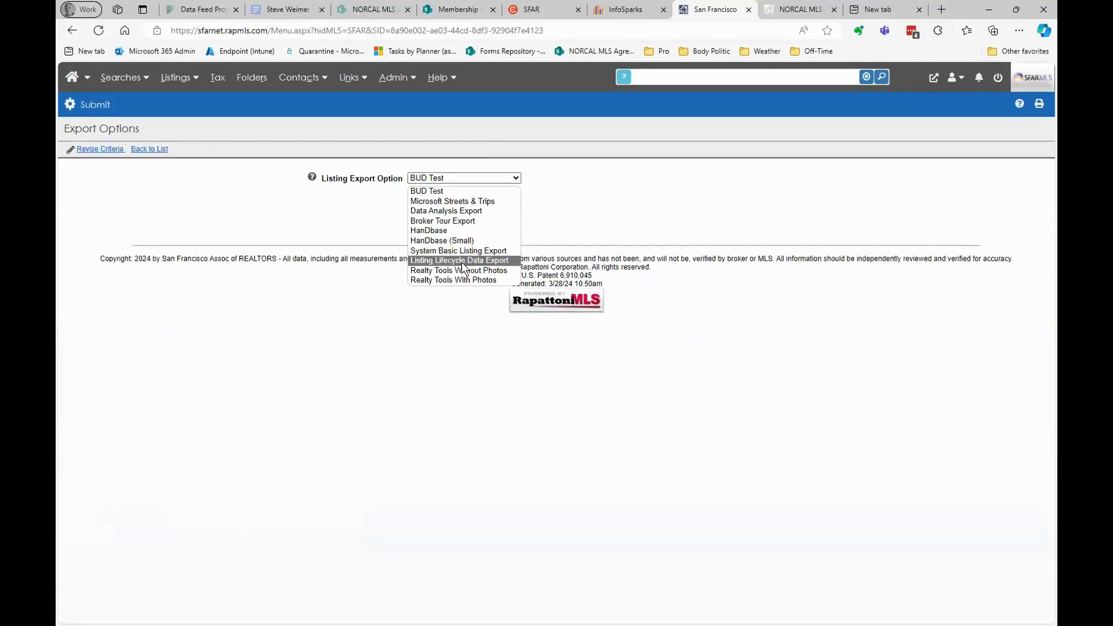
pyautogui.click(465, 251)
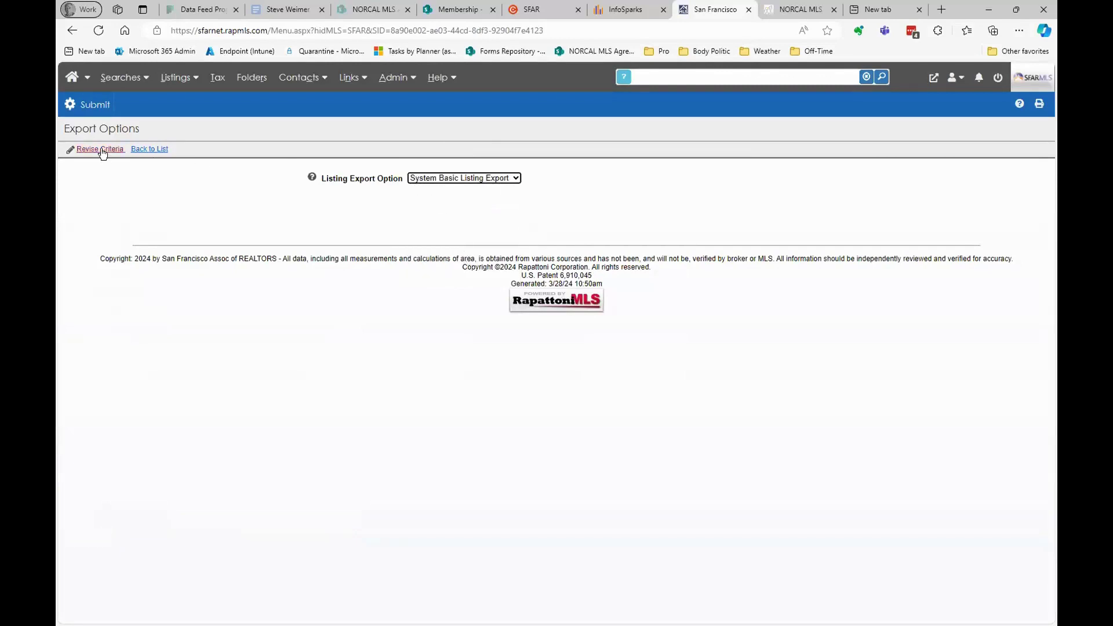
pyautogui.click(93, 107)
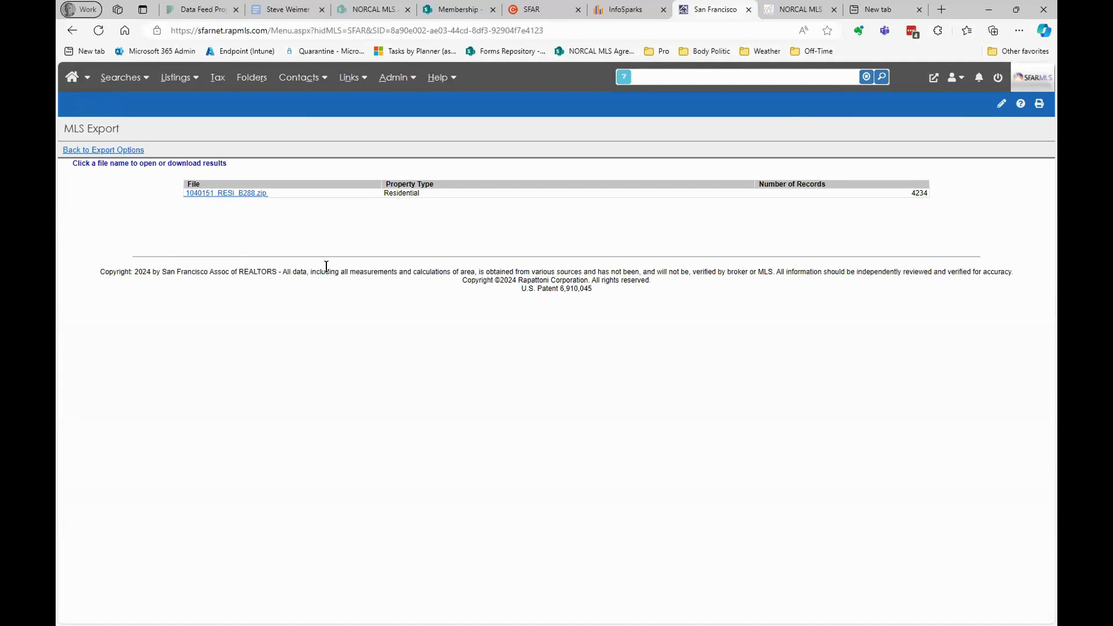
# Save the exported 1040151_RESI_B288.zip to Downloads and show it in its folder
pyautogui.rightClick(235, 193)
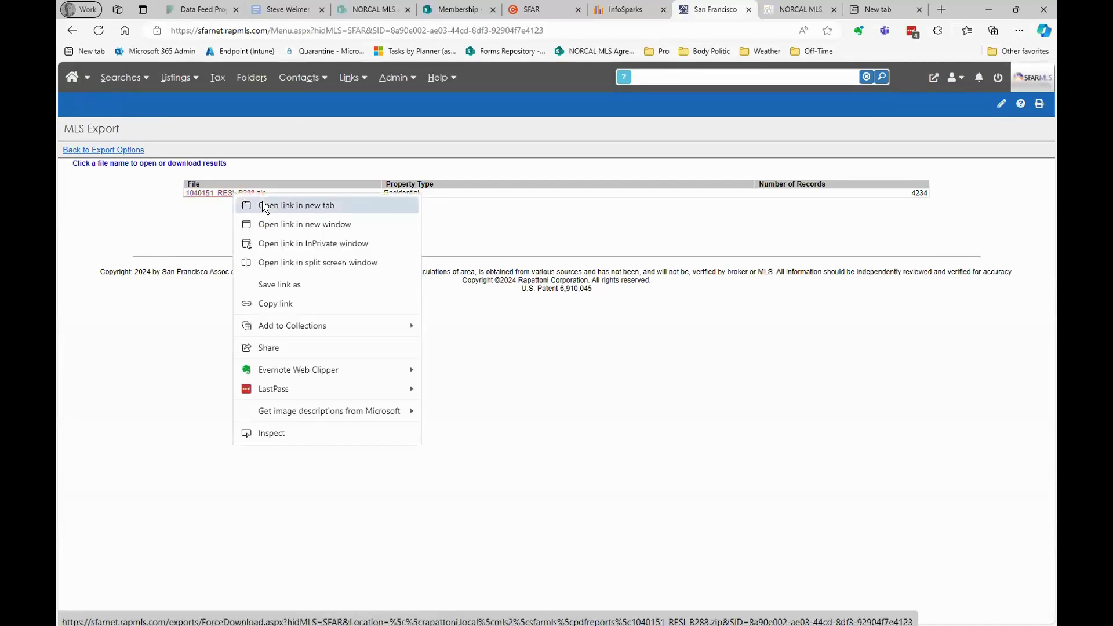
pyautogui.click(179, 208)
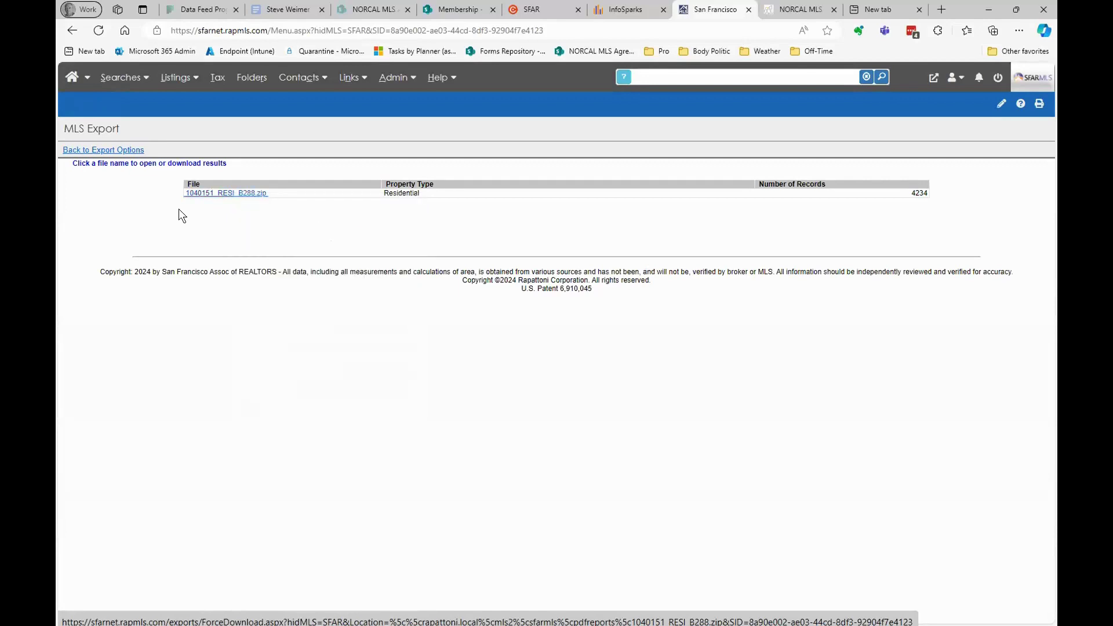
pyautogui.rightClick(220, 197)
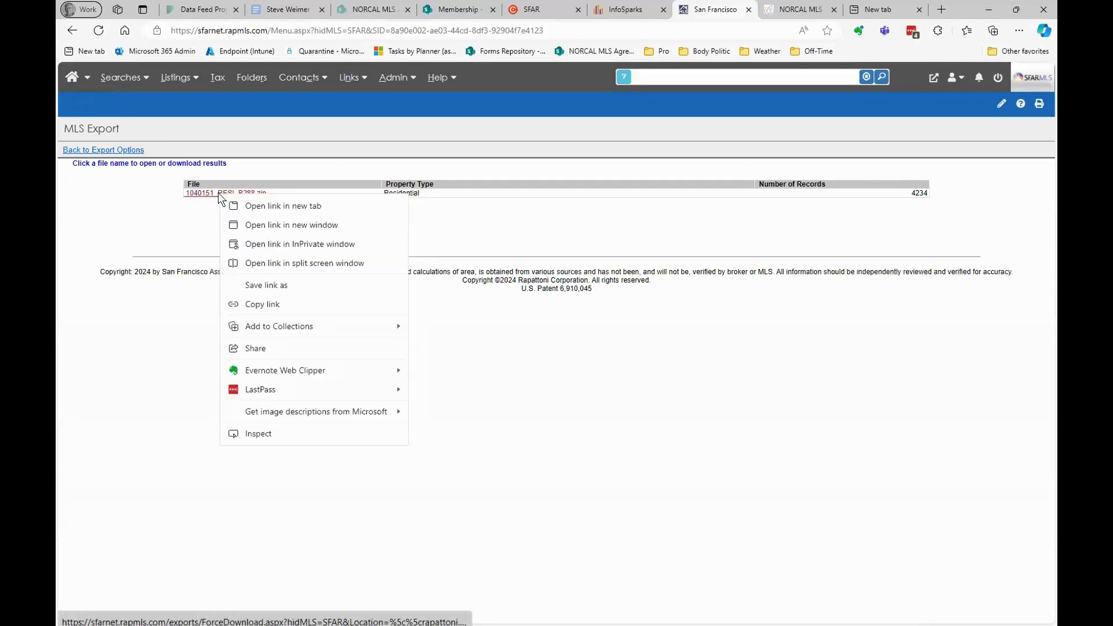
pyautogui.click(282, 286)
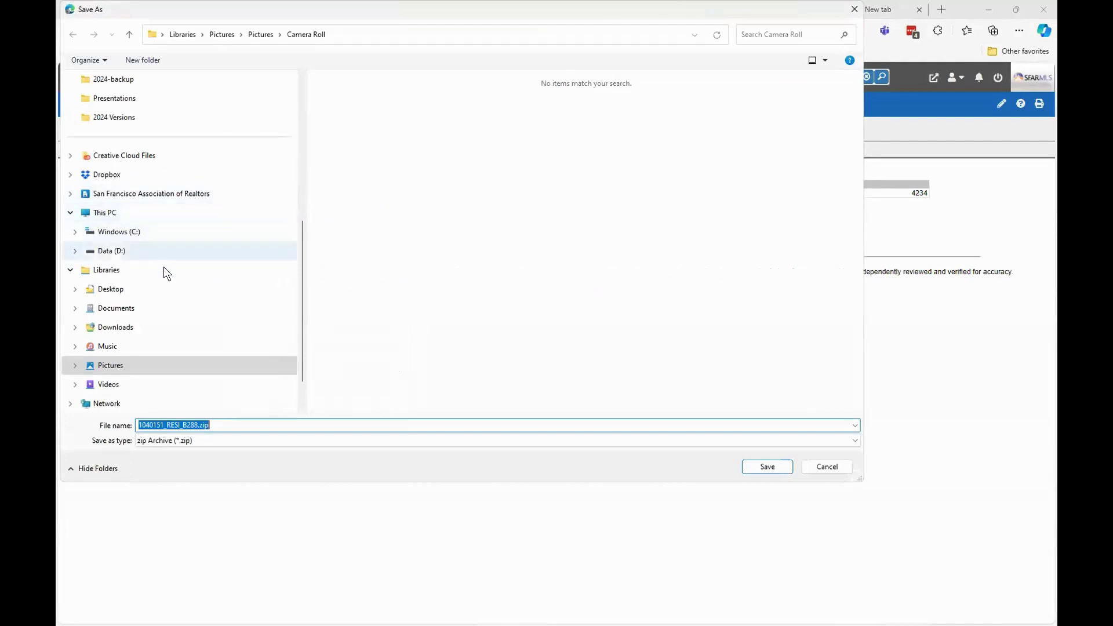
pyautogui.click(144, 324)
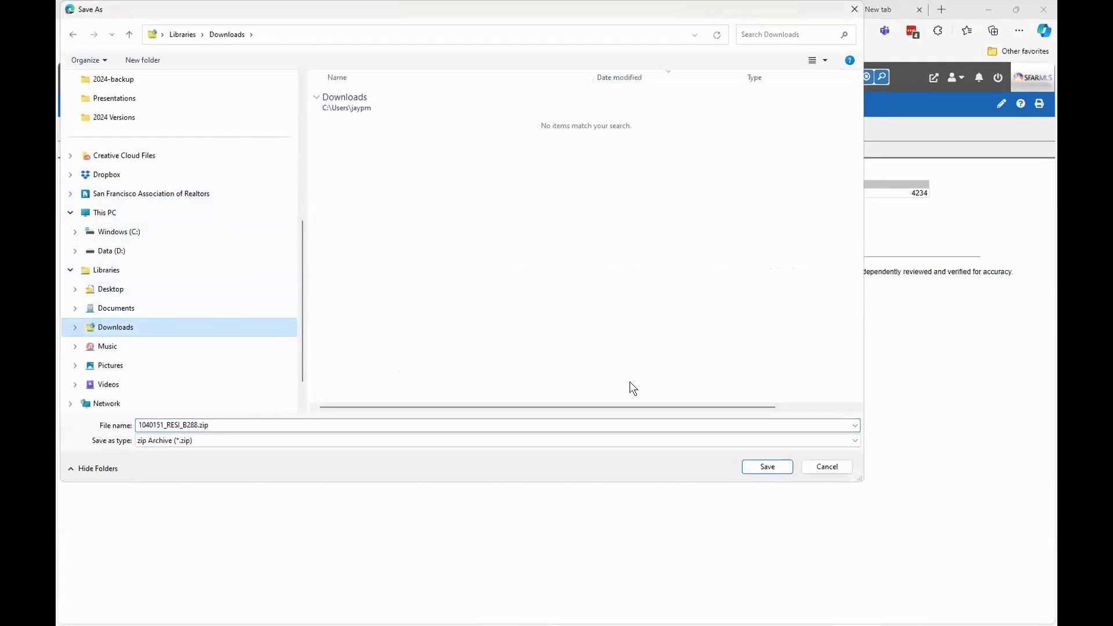
pyautogui.click(763, 467)
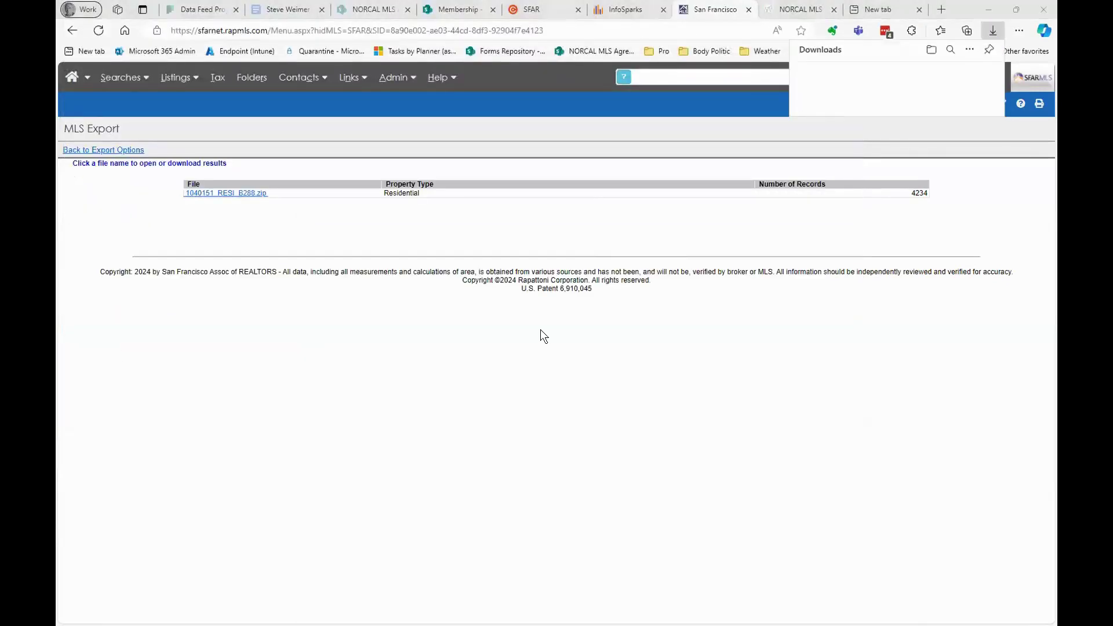
pyautogui.moveTo(953, 78)
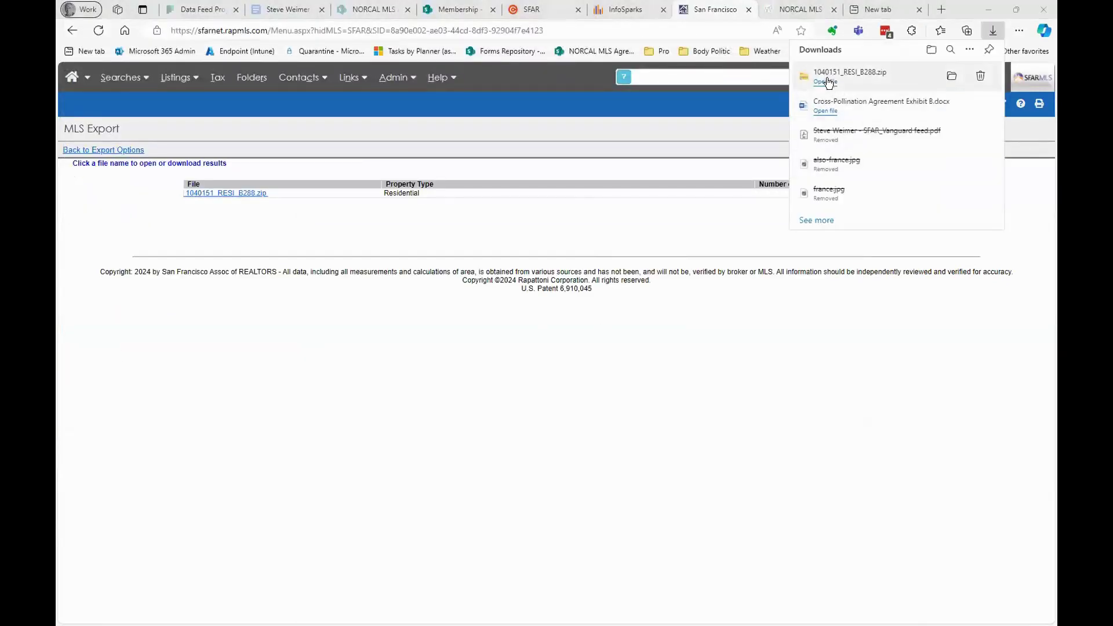
pyautogui.click(953, 79)
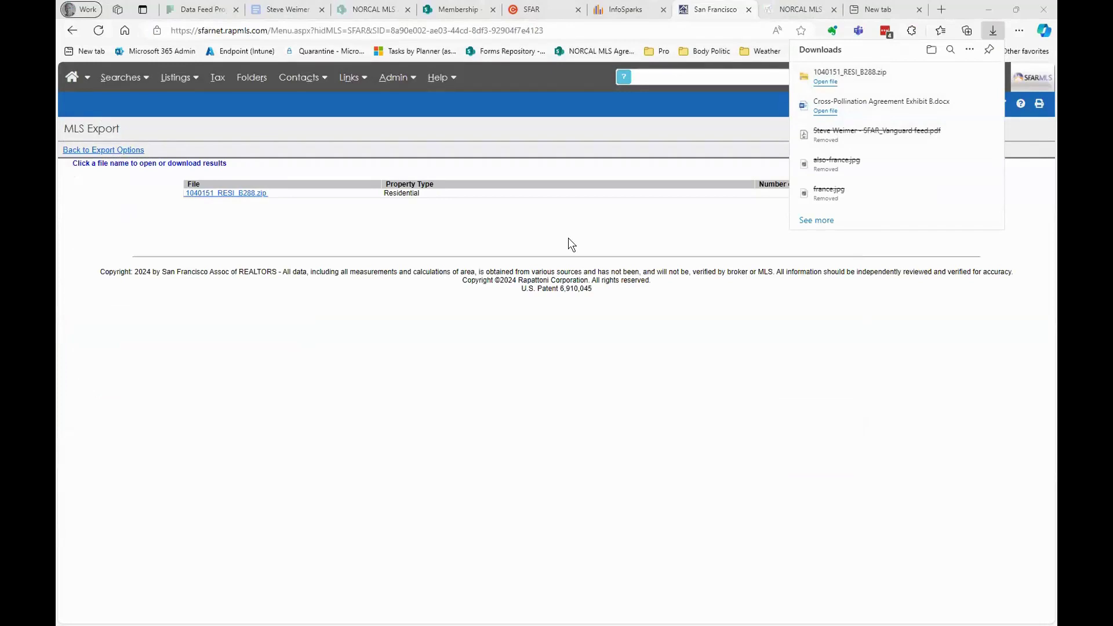
# Inspect the zip, then extract 1040151_RESI_AE9F.csv into Downloads with 7-Zip Extract Here
pyautogui.click(380, 238)
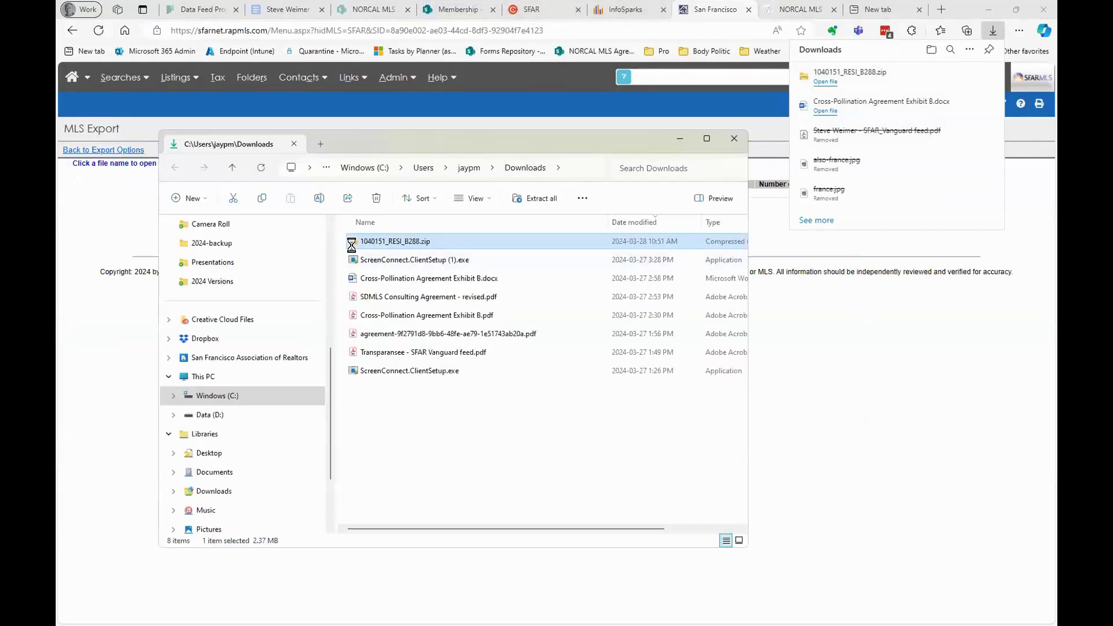
pyautogui.doubleClick(352, 243)
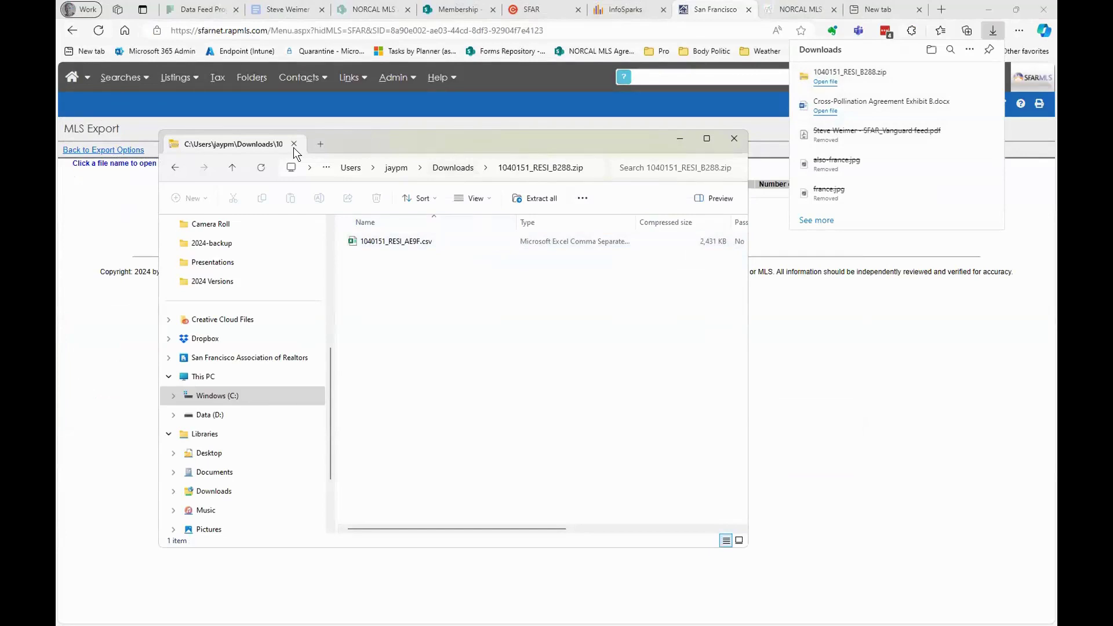
pyautogui.click(441, 168)
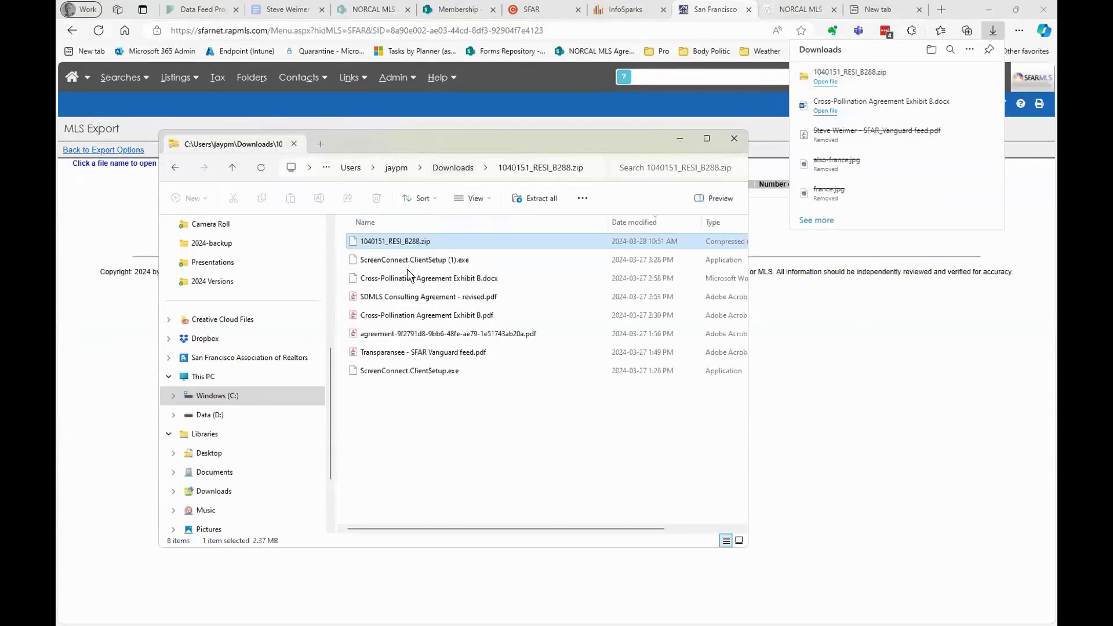
pyautogui.rightClick(391, 242)
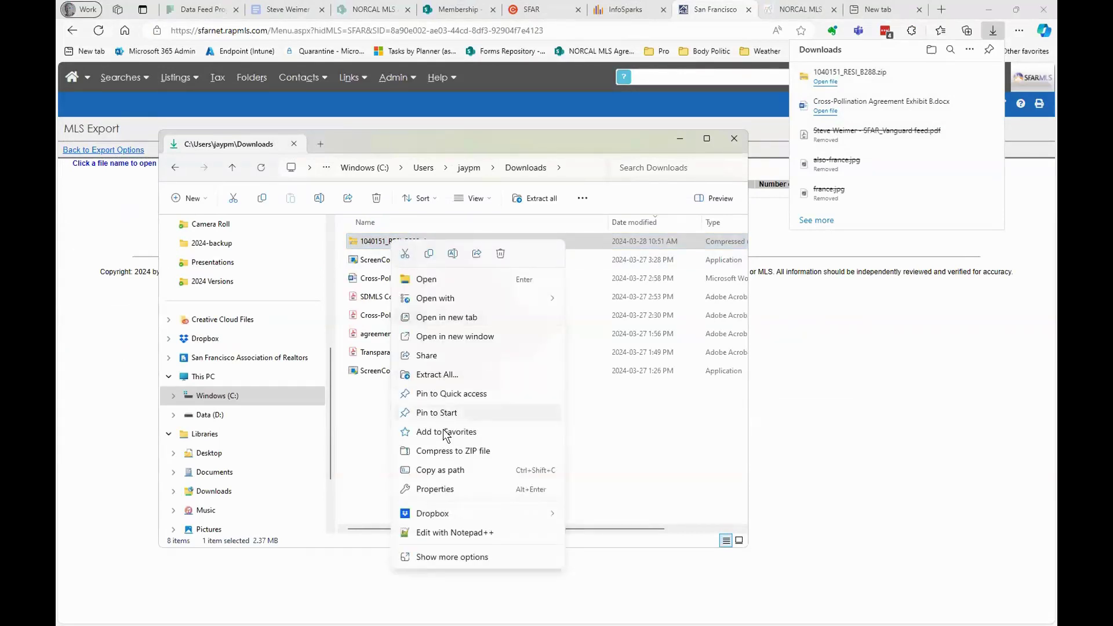
pyautogui.click(451, 532)
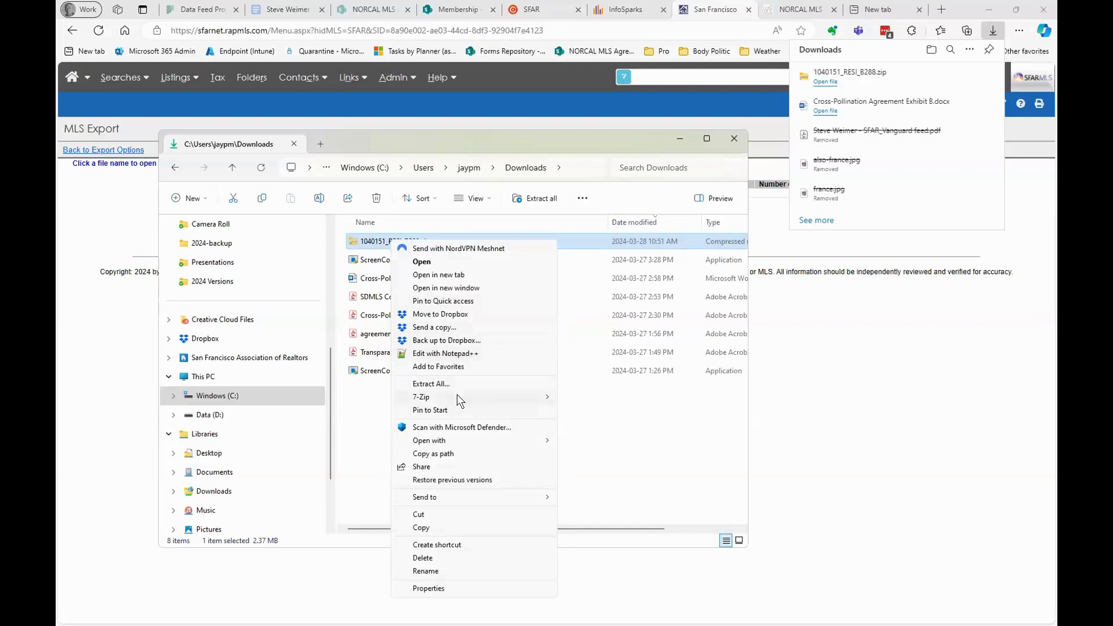
pyautogui.moveTo(456, 394)
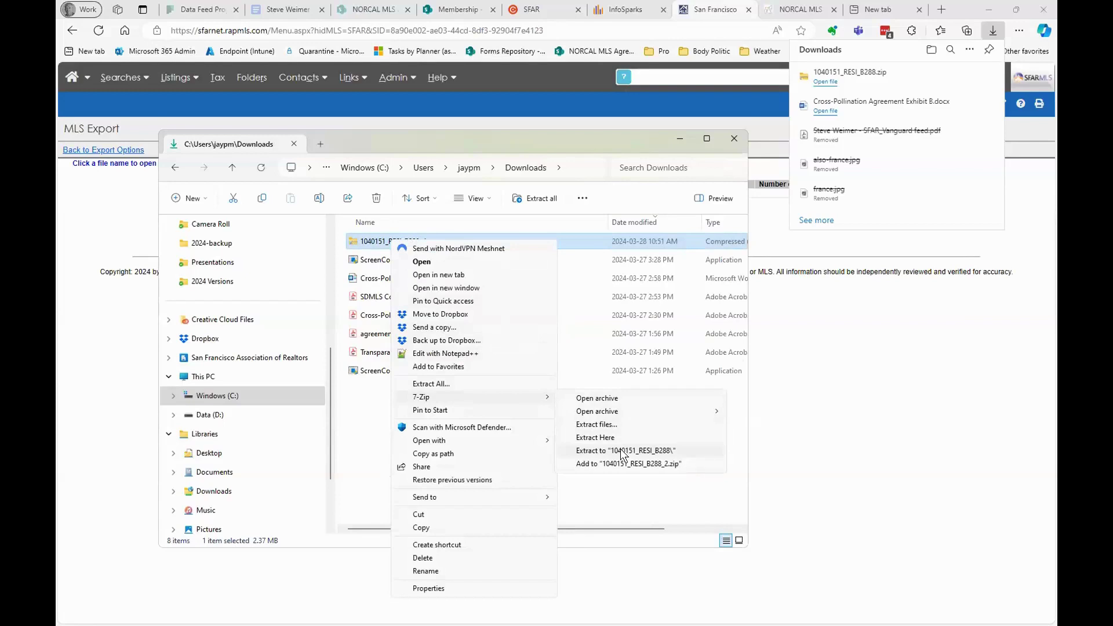
pyautogui.click(627, 437)
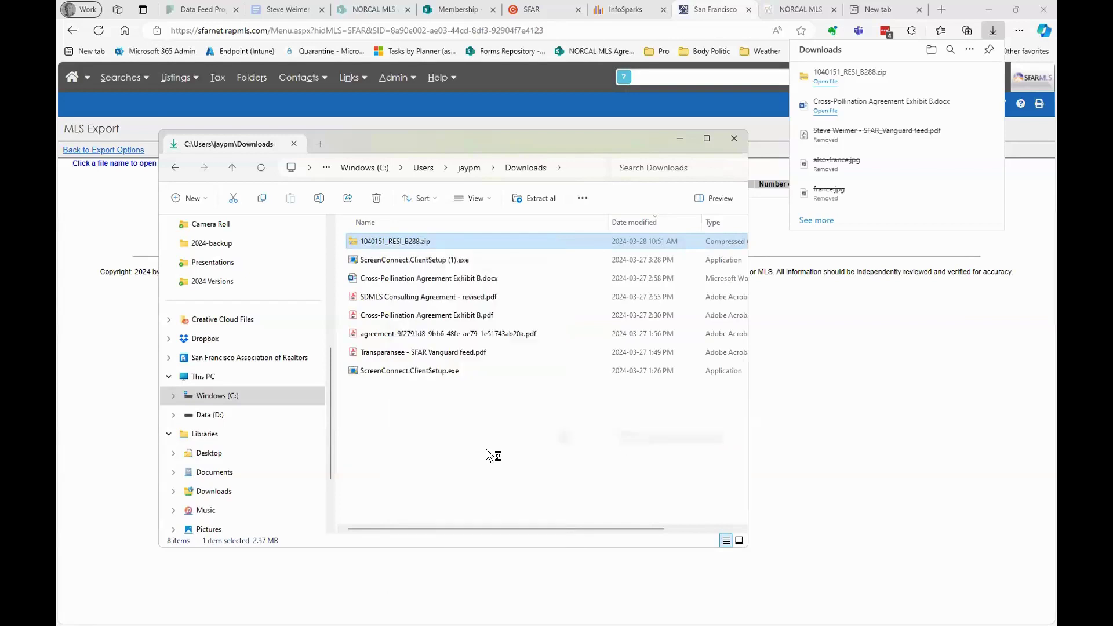
pyautogui.click(402, 390)
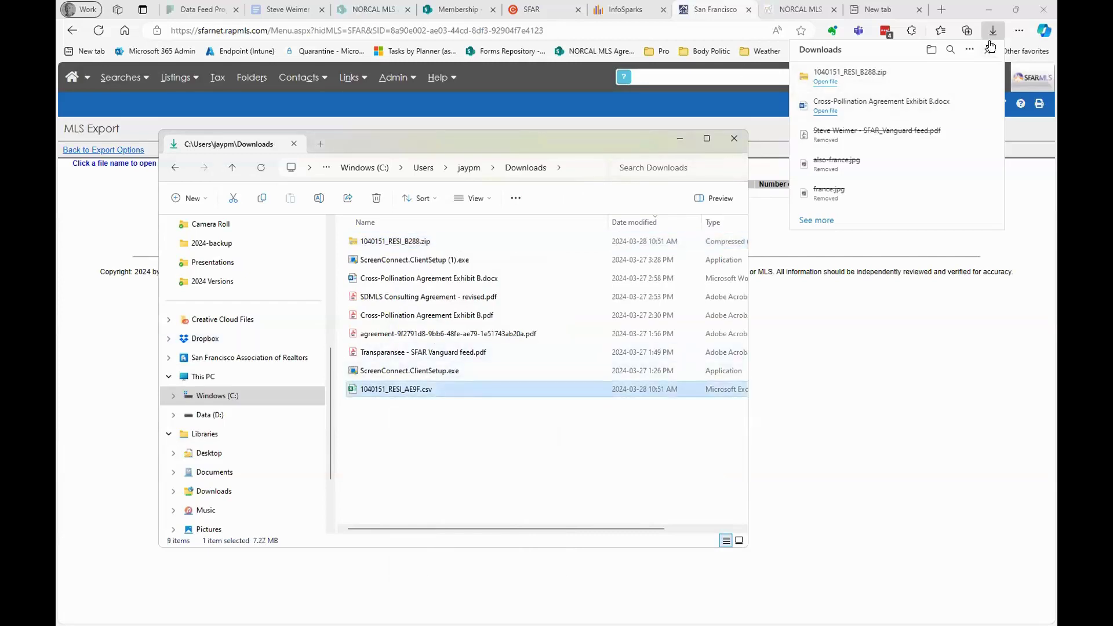
# Close the browser downloads list and bring the Downloads folder window forward
pyautogui.click(989, 238)
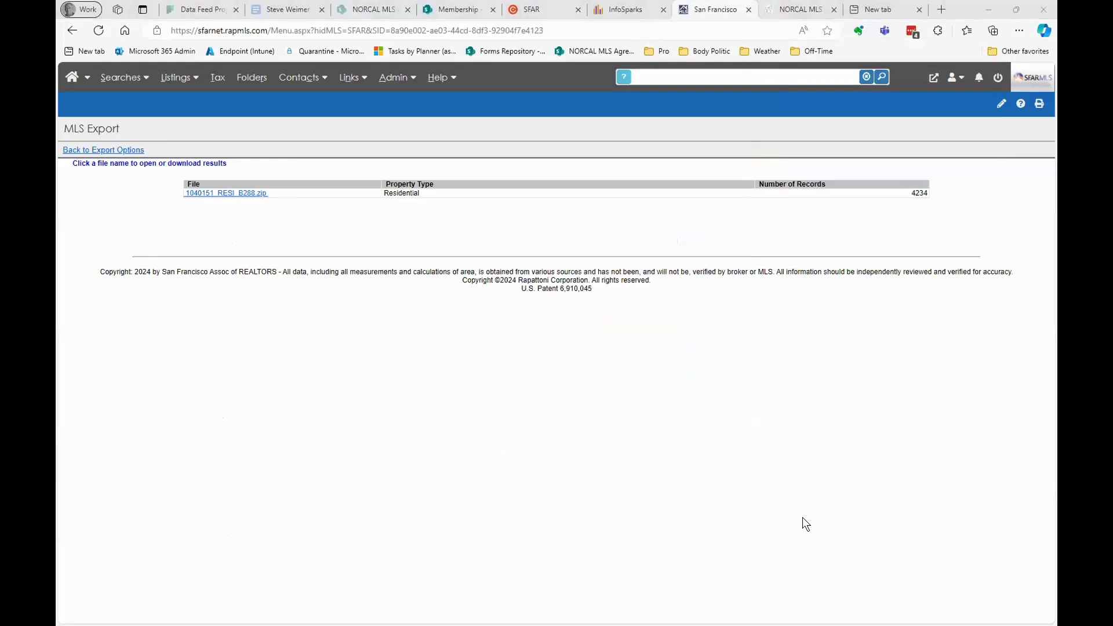
pyautogui.hotkey('alt', 'Tab')
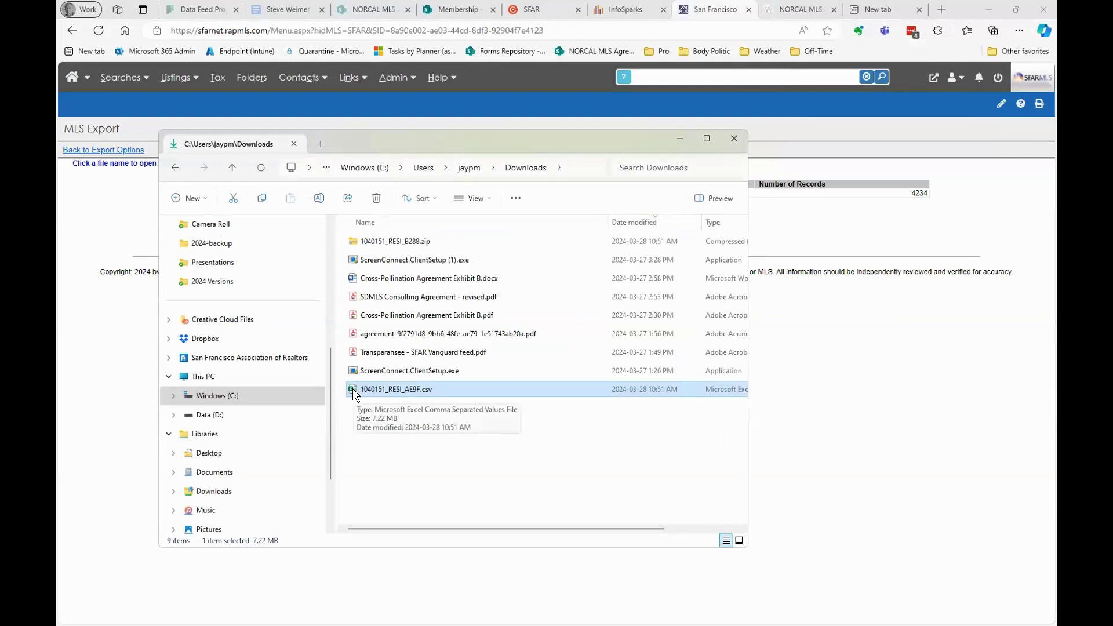
pyautogui.click(383, 431)
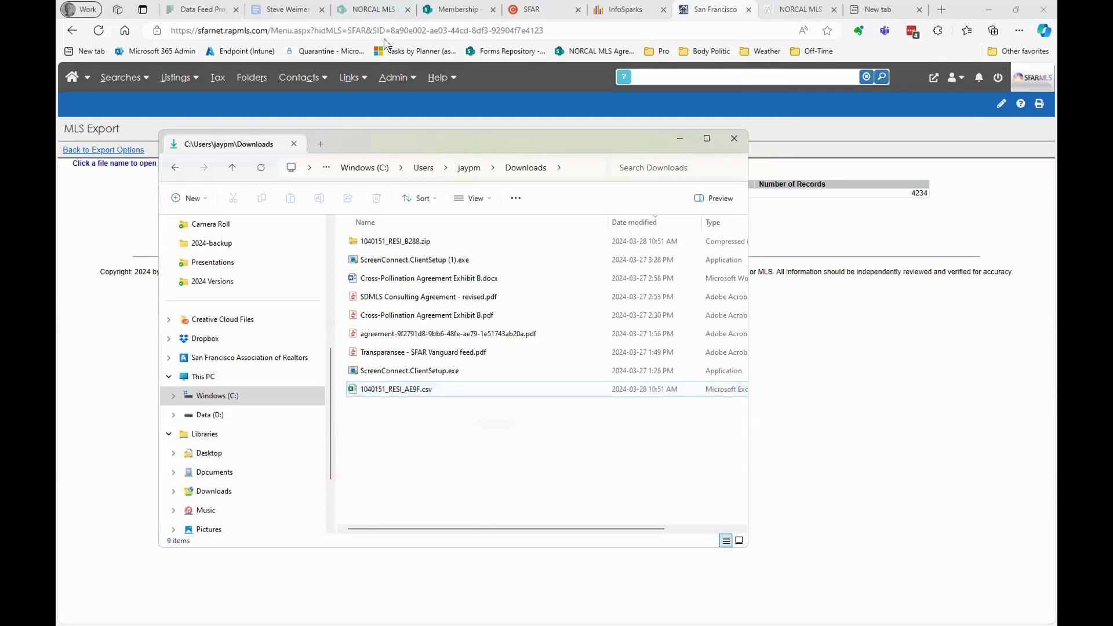
pyautogui.moveTo(363, 143); pyautogui.dragTo(349, 132)
# Start Excel's Data From Text/CSV import
pyautogui.click(338, 381)
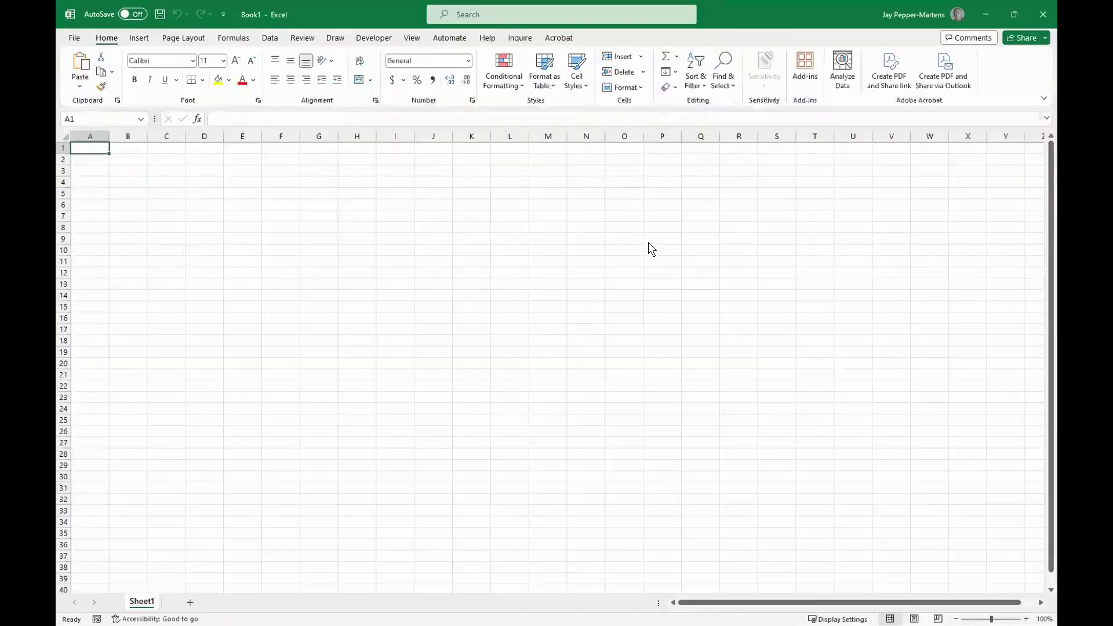
pyautogui.click(262, 33)
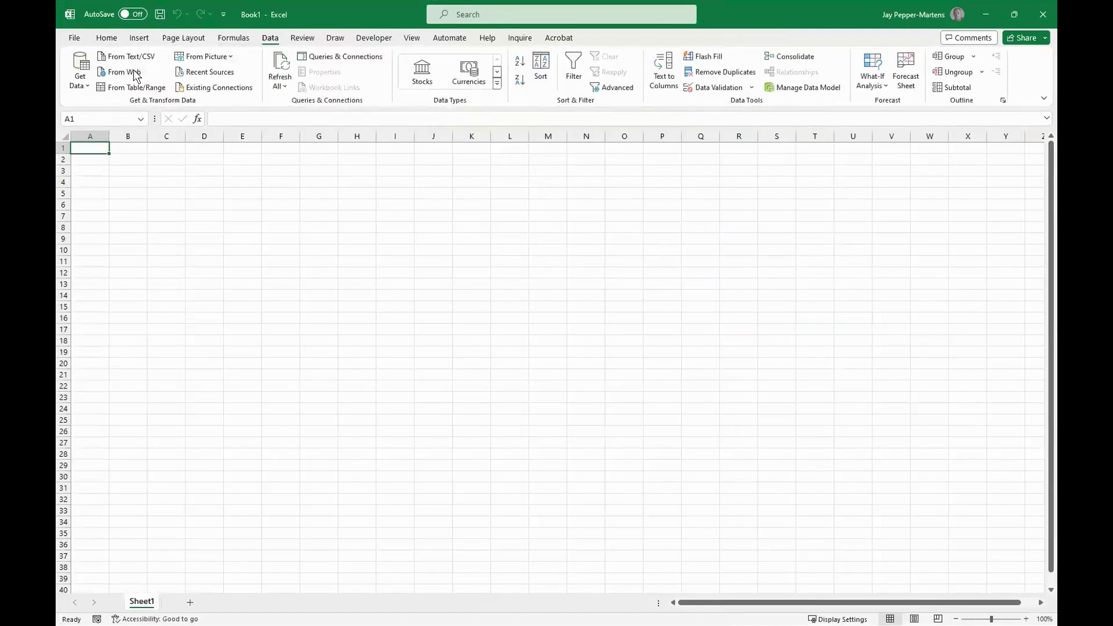
pyautogui.click(83, 86)
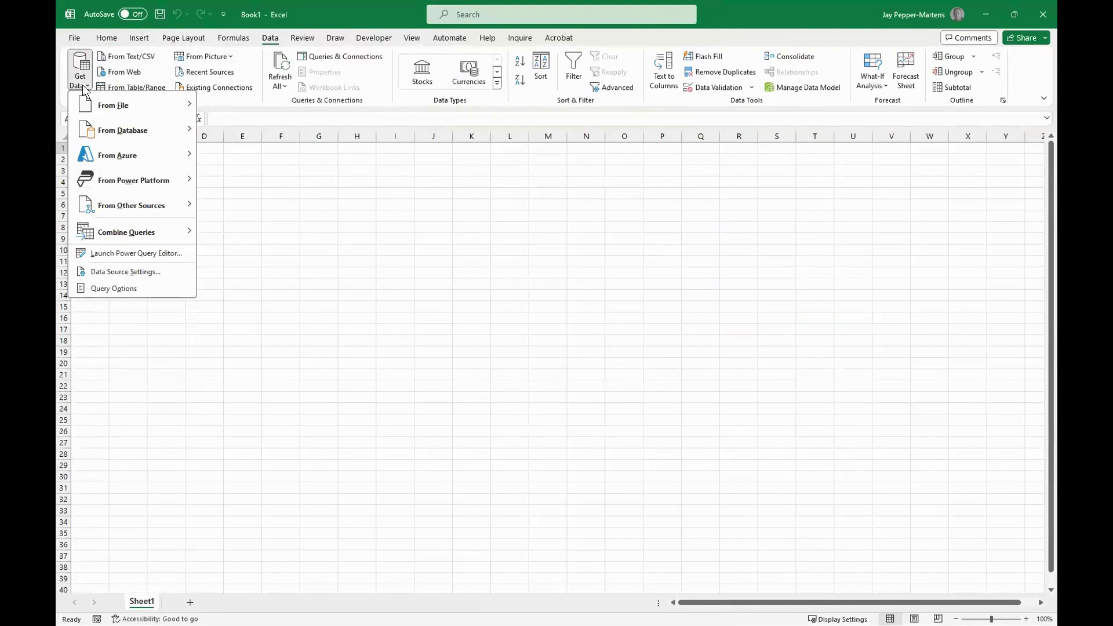
pyautogui.moveTo(116, 108)
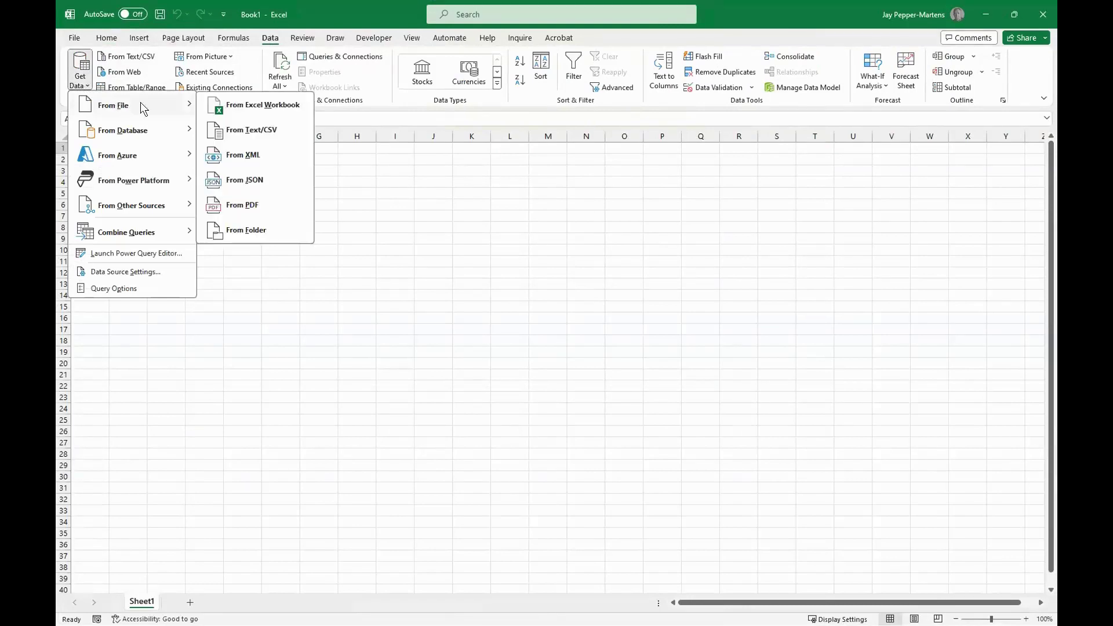
pyautogui.click(268, 131)
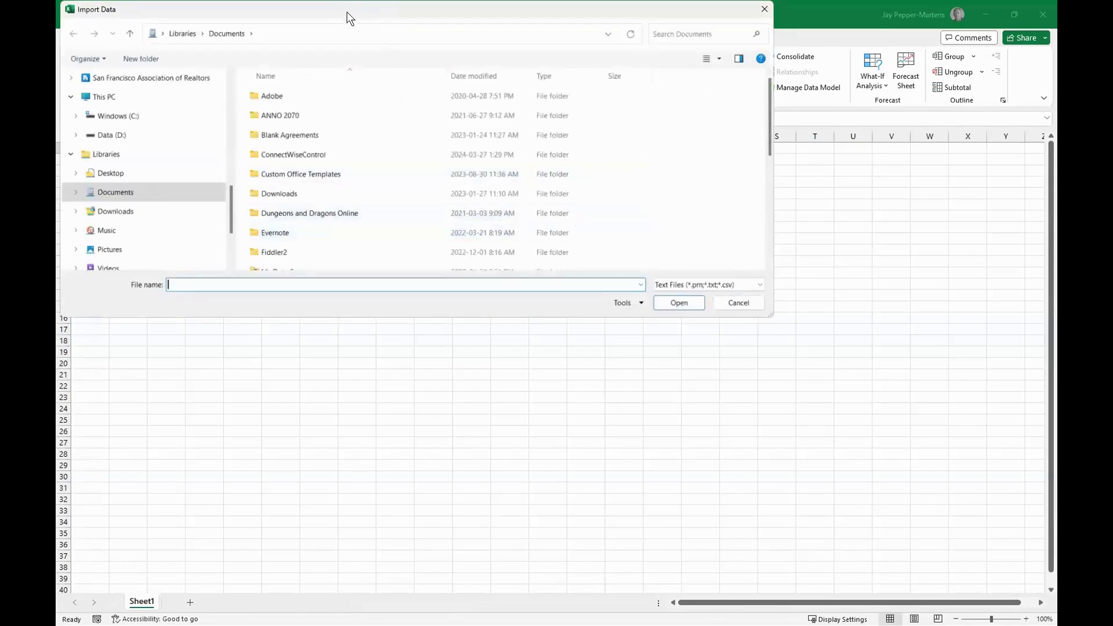
# Import 1040151_RESI_AE9F.csv from Downloads and load it via Transform Data
pyautogui.moveTo(347, 11); pyautogui.dragTo(358, 37)
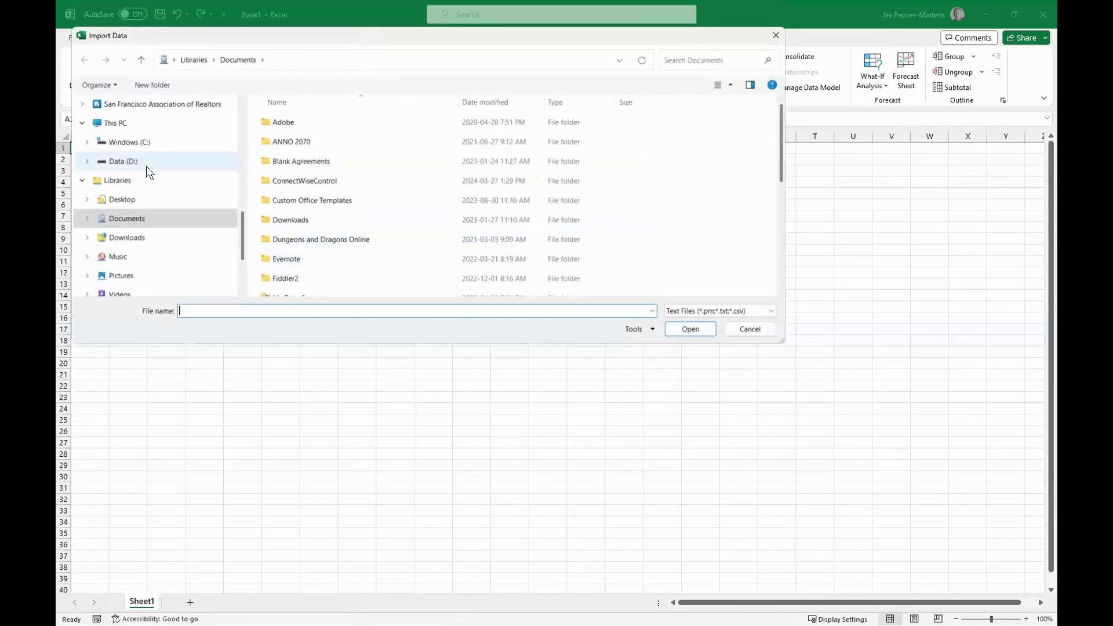
pyautogui.click(157, 235)
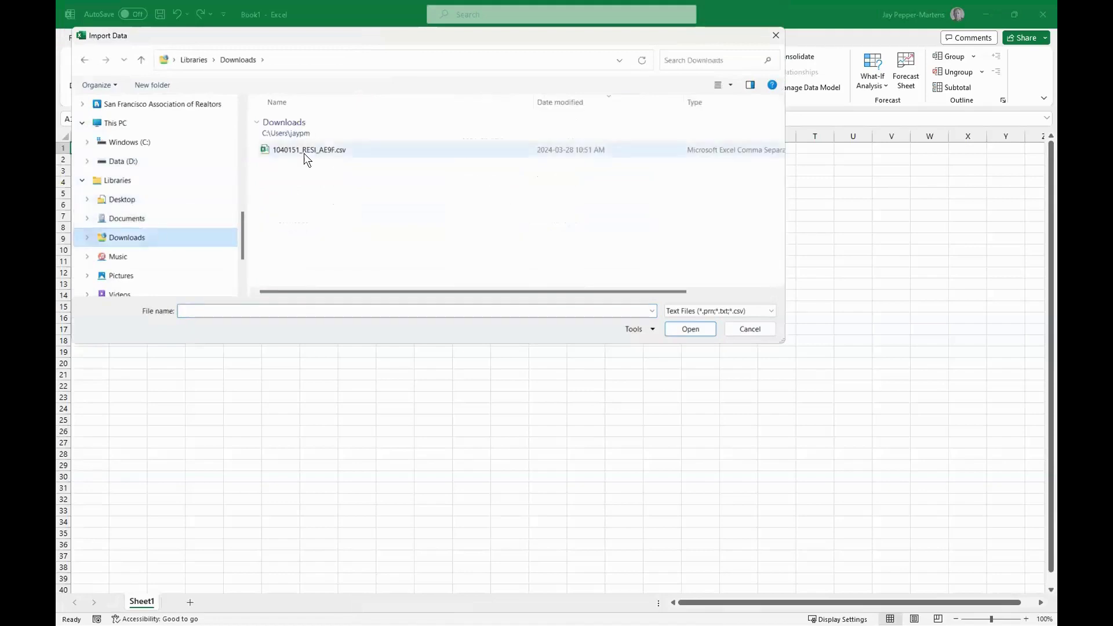
pyautogui.click(304, 152)
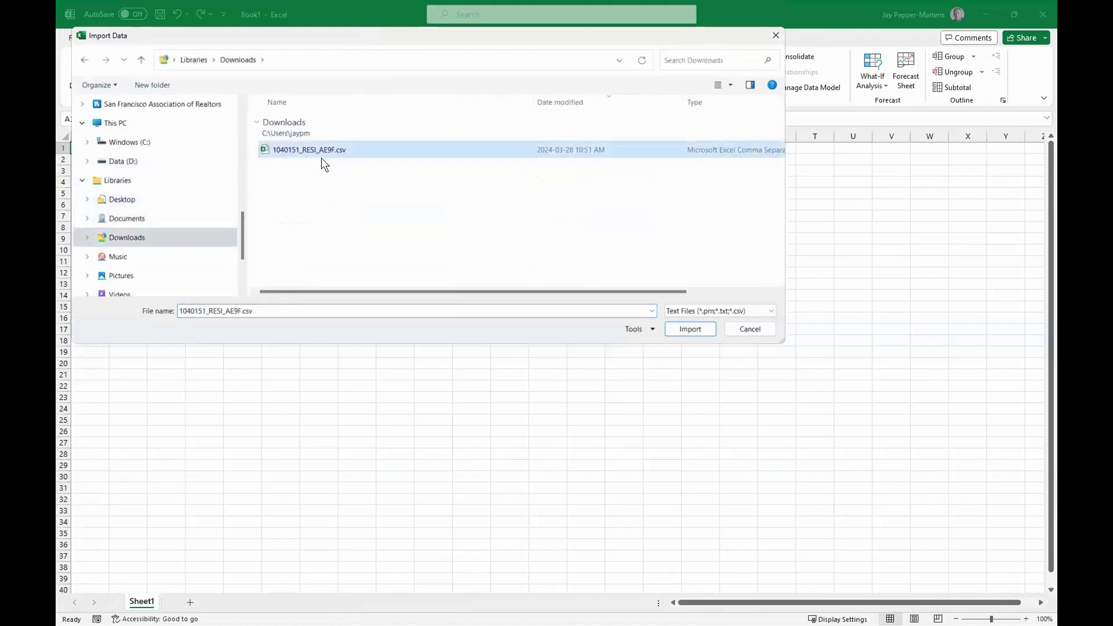
pyautogui.click(690, 329)
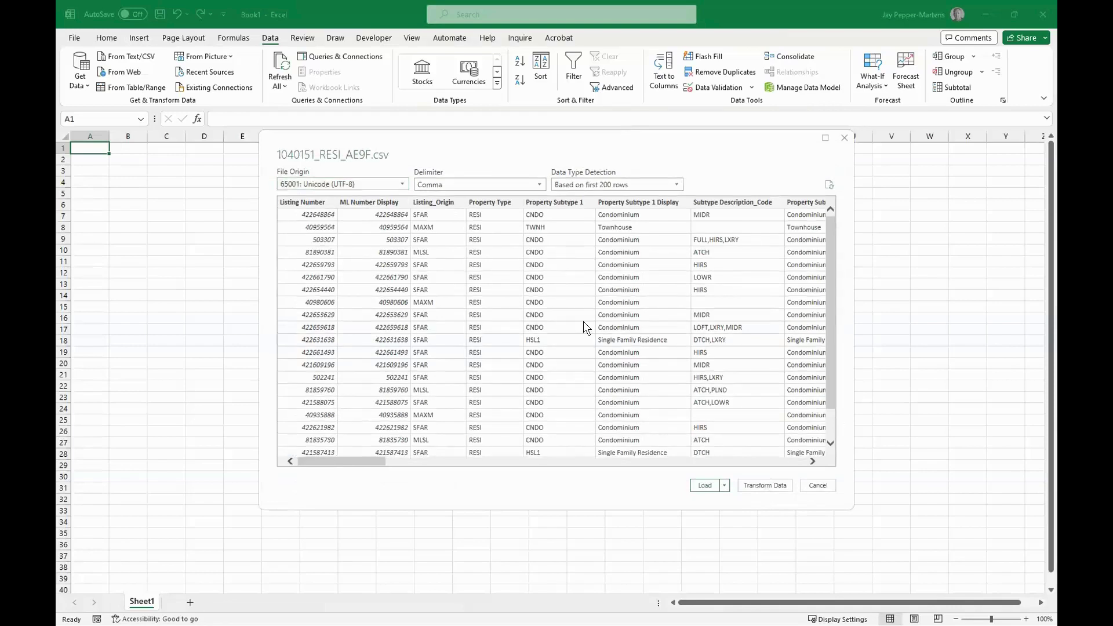
pyautogui.moveTo(369, 458); pyautogui.dragTo(320, 458)
pyautogui.click(759, 486)
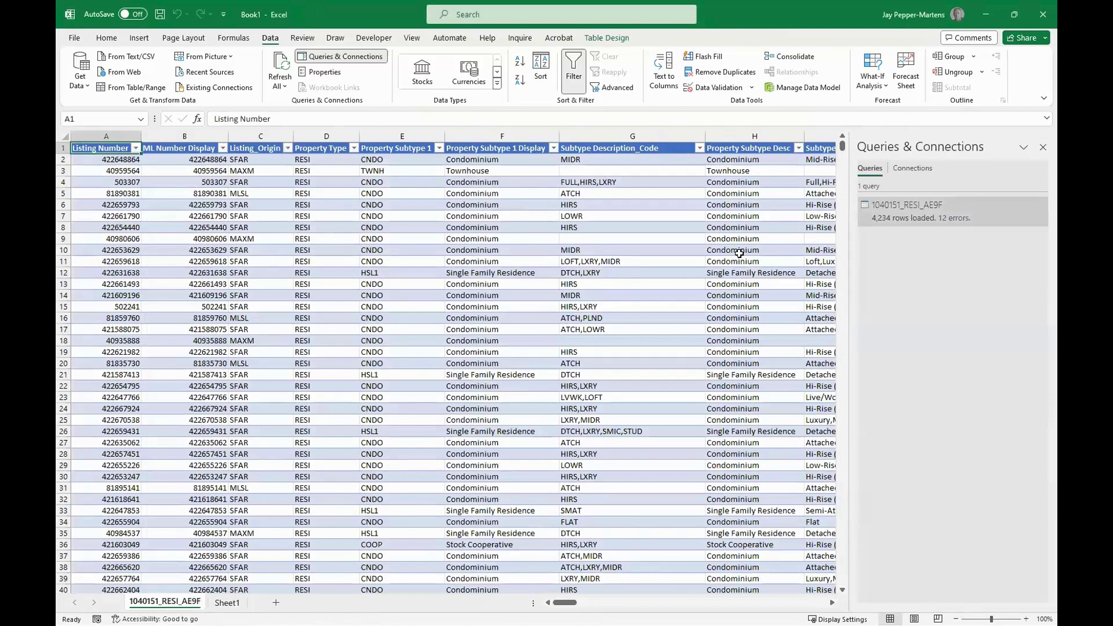
# Close the Queries & Connections pane and look over the Property Subtype 1 filter list
pyautogui.click(1043, 147)
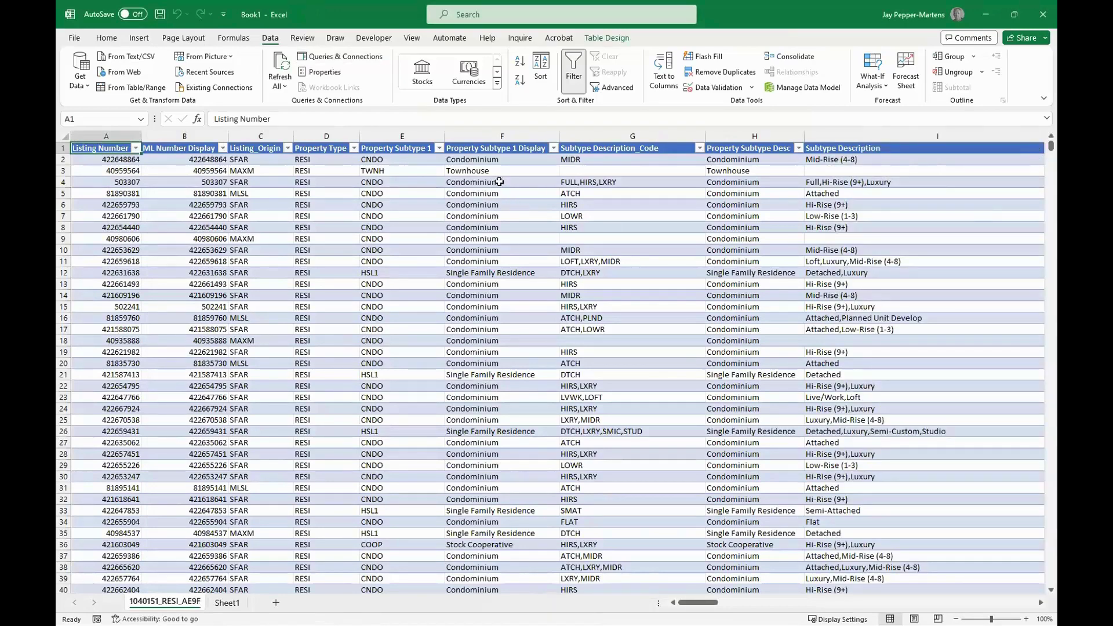
pyautogui.click(438, 148)
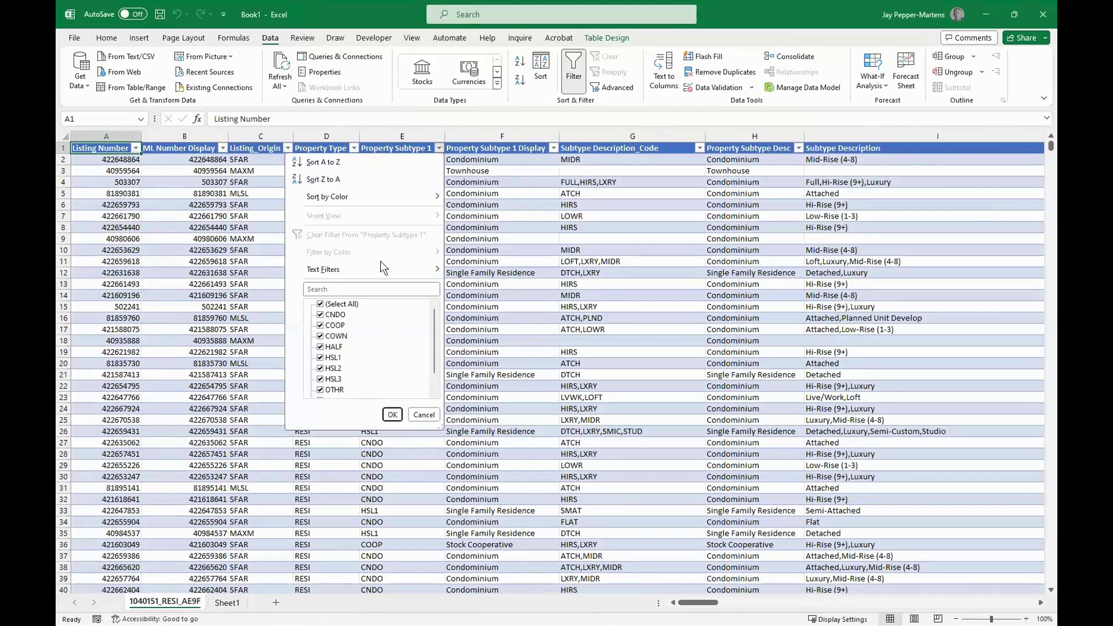
pyautogui.scroll(-1, 436, 365)
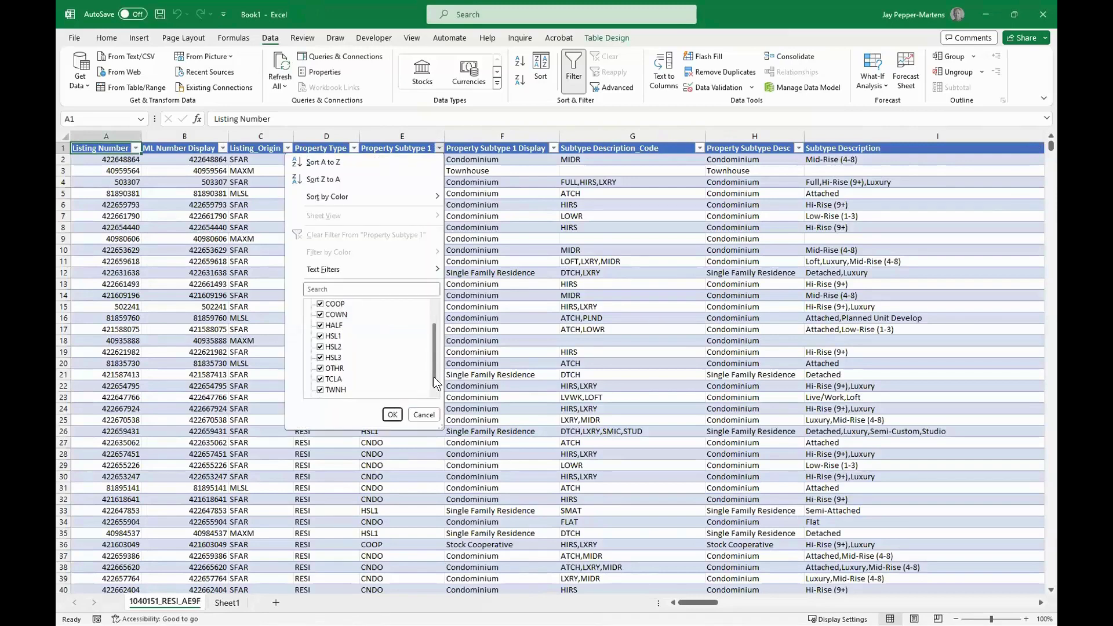
pyautogui.scroll(1, 436, 365)
pyautogui.click(423, 415)
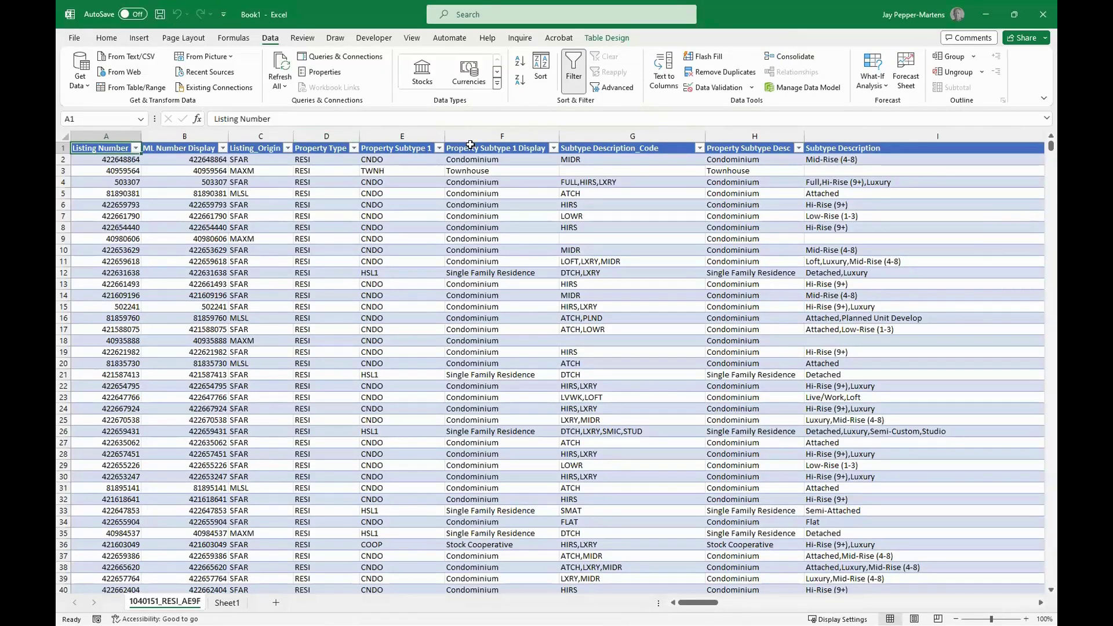
# Filter Property Subtype 1 to only CNDO, COOP, COWN and TCLA
pyautogui.click(438, 147)
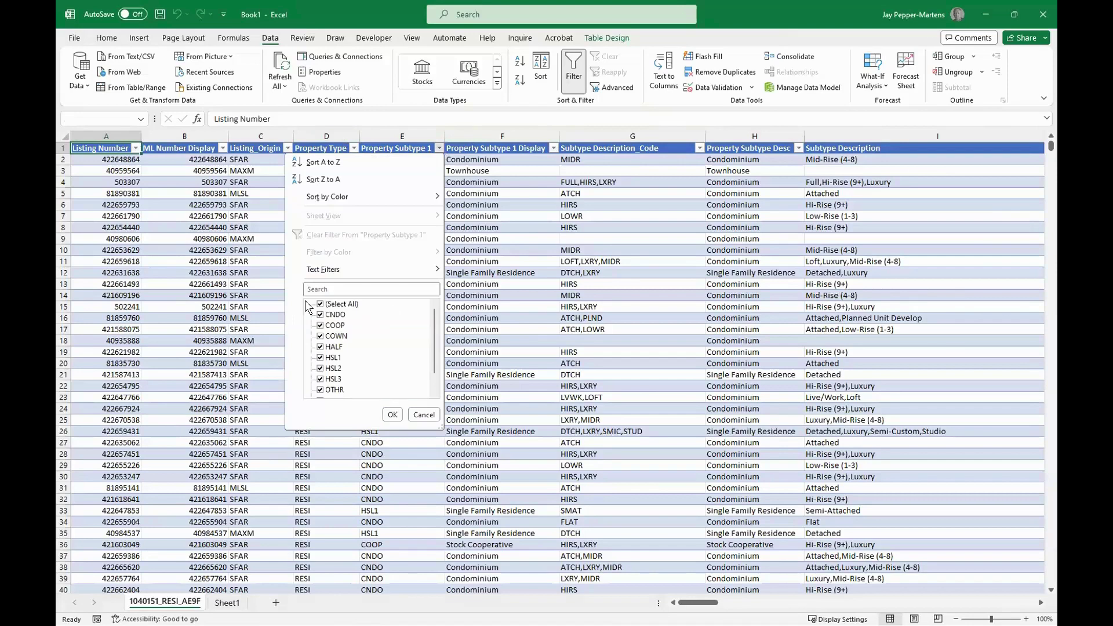
pyautogui.click(320, 304)
pyautogui.click(320, 315)
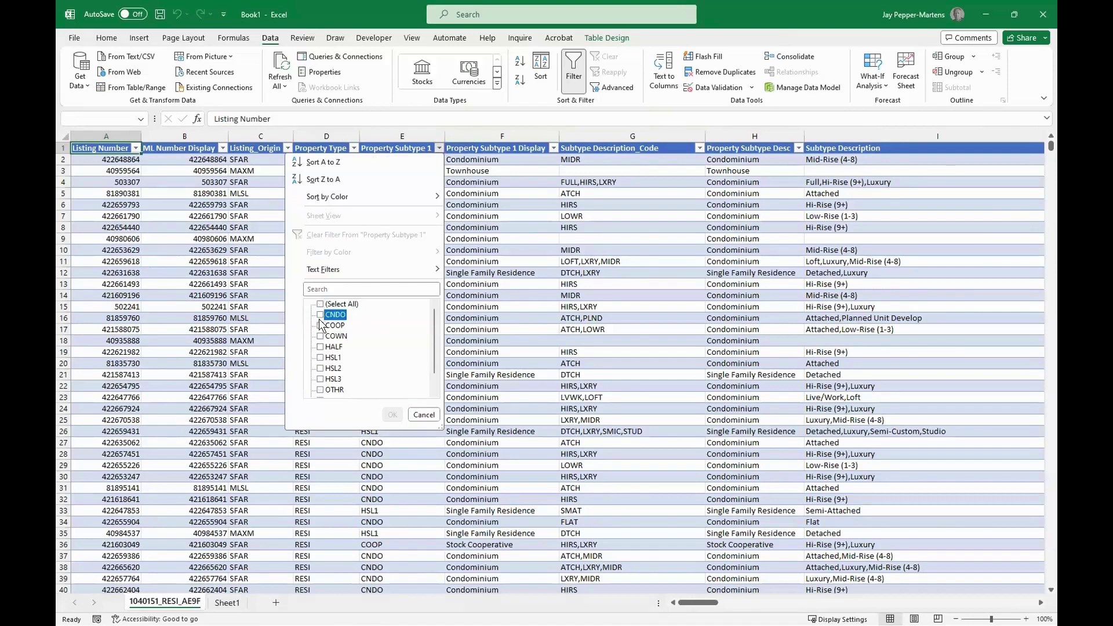
pyautogui.click(320, 325)
pyautogui.scroll(-1, 321, 379)
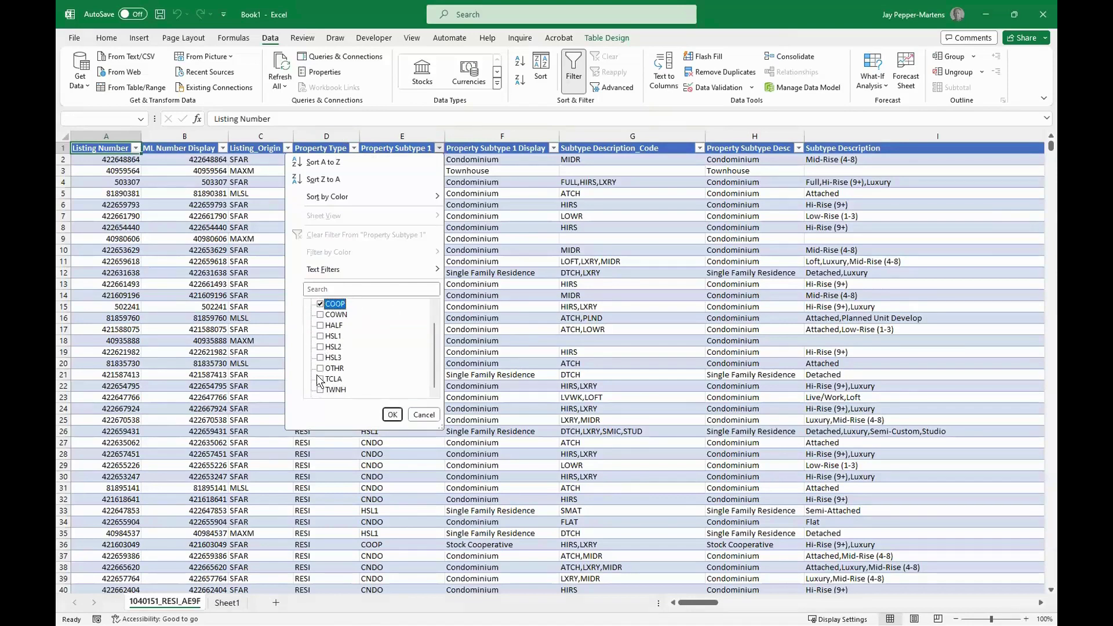
pyautogui.scroll(1, 324, 340)
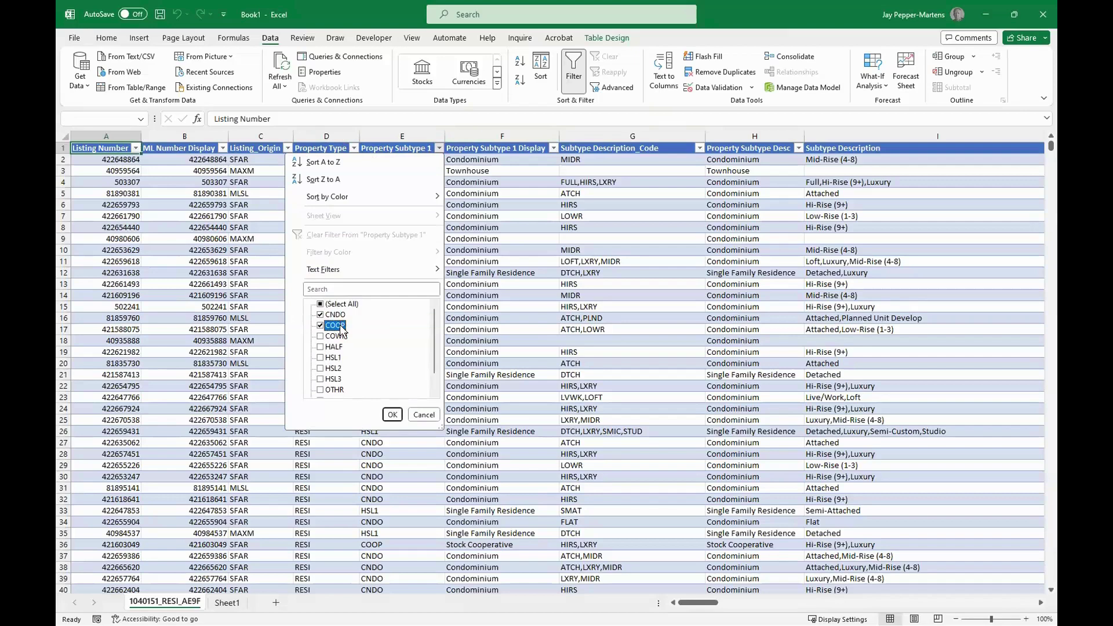
pyautogui.click(321, 336)
pyautogui.scroll(-1, 322, 365)
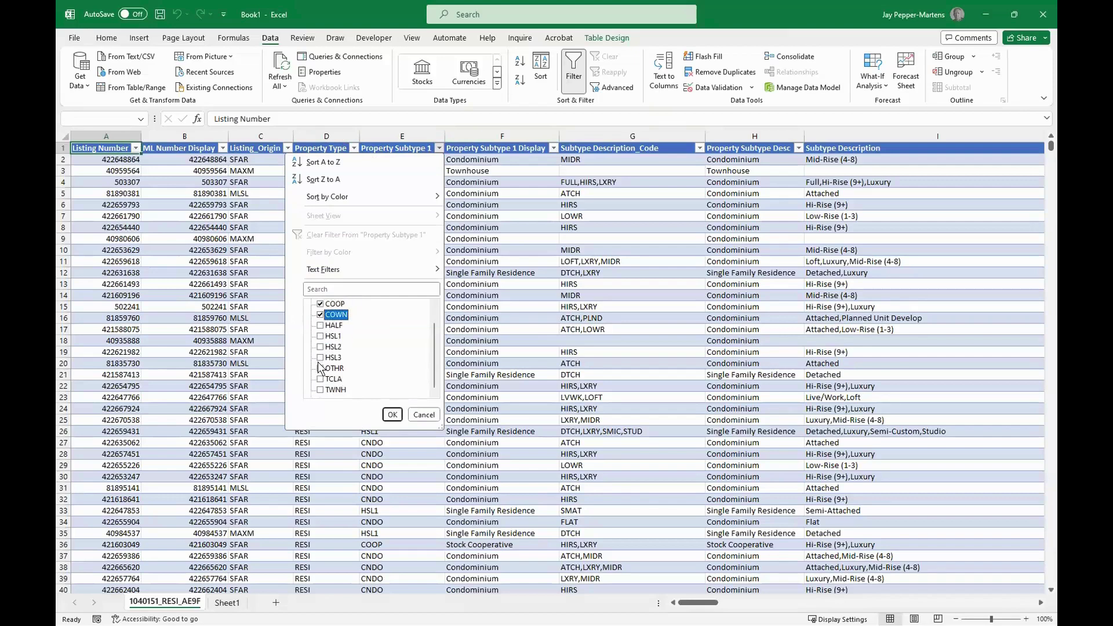
pyautogui.click(321, 379)
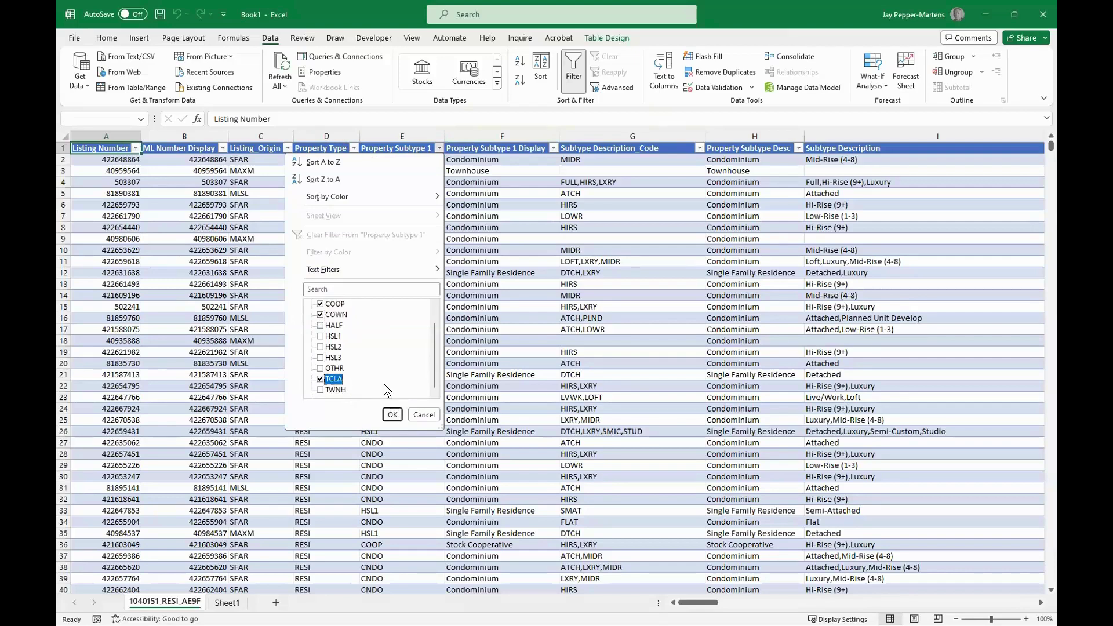
pyautogui.scroll(1, 383, 385)
pyautogui.scroll(-1, 384, 390)
pyautogui.click(392, 413)
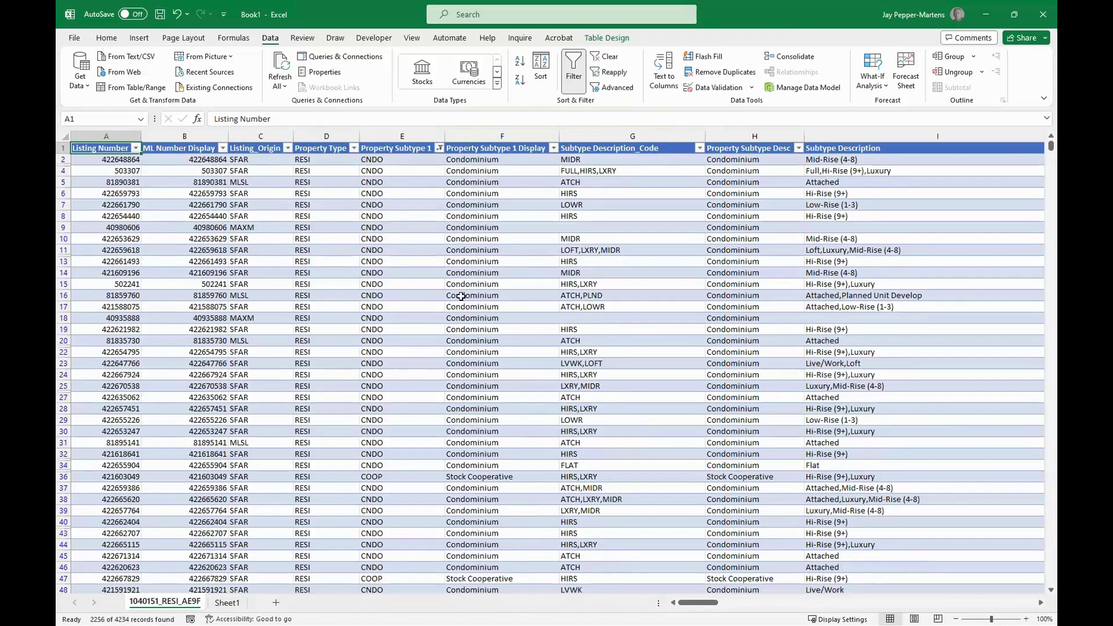
# Scroll the filtered listings right to show columns AM–AO: APN, Selling Price and Selling Office ID
pyautogui.scroll(-11, 471, 314)
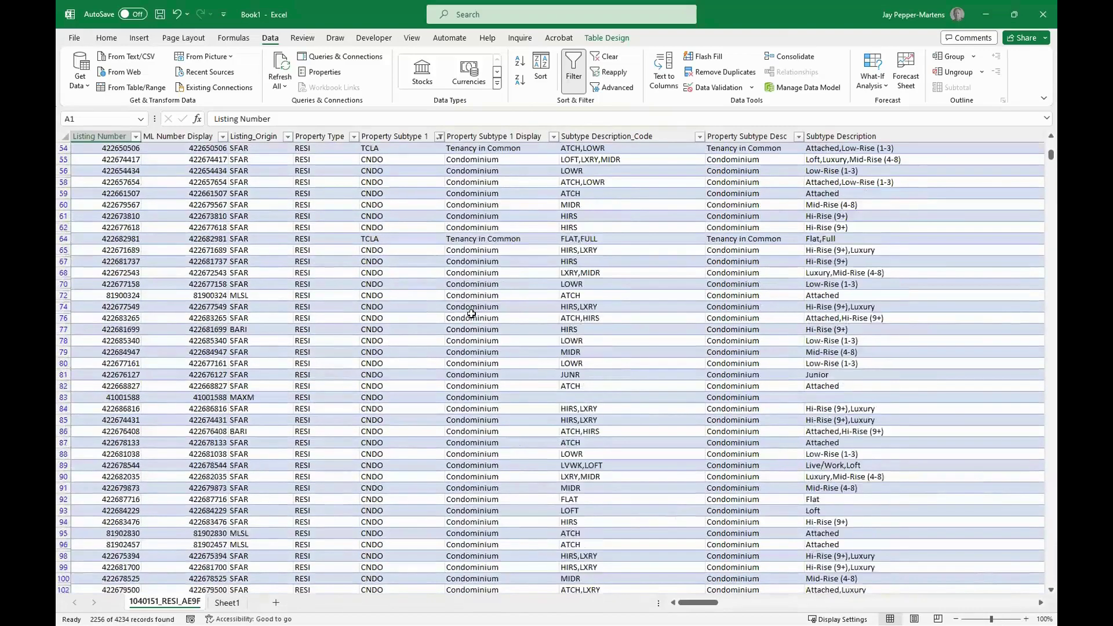
pyautogui.scroll(9, 471, 313)
pyautogui.scroll(3, 469, 315)
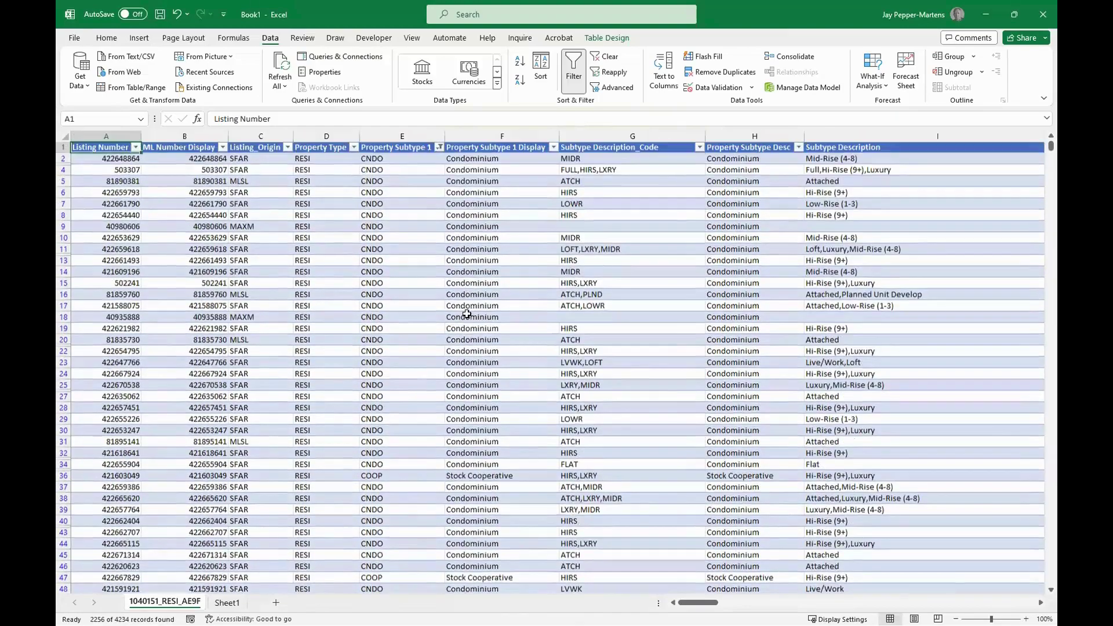
pyautogui.moveTo(703, 601); pyautogui.dragTo(728, 600)
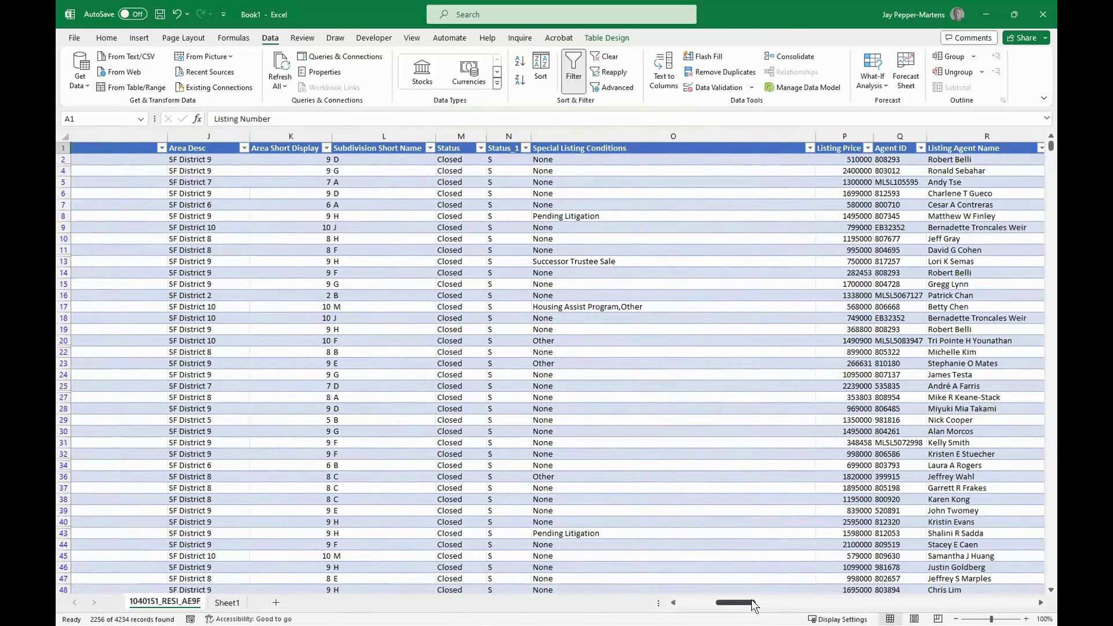
pyautogui.moveTo(752, 604); pyautogui.dragTo(771, 601)
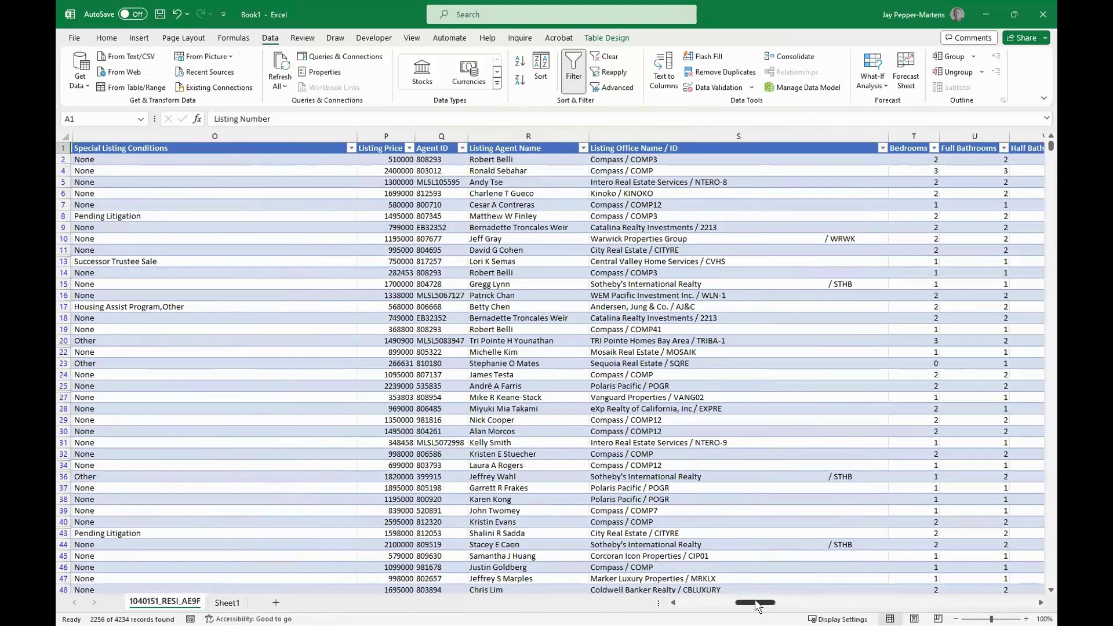
pyautogui.moveTo(756, 602); pyautogui.dragTo(1009, 601)
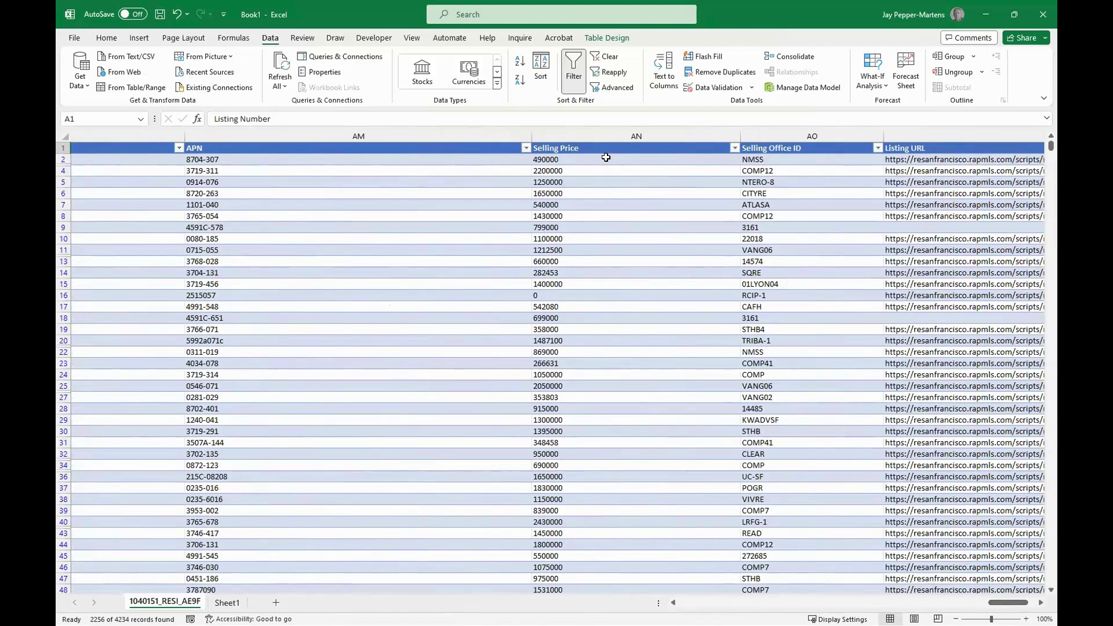
pyautogui.click(812, 135)
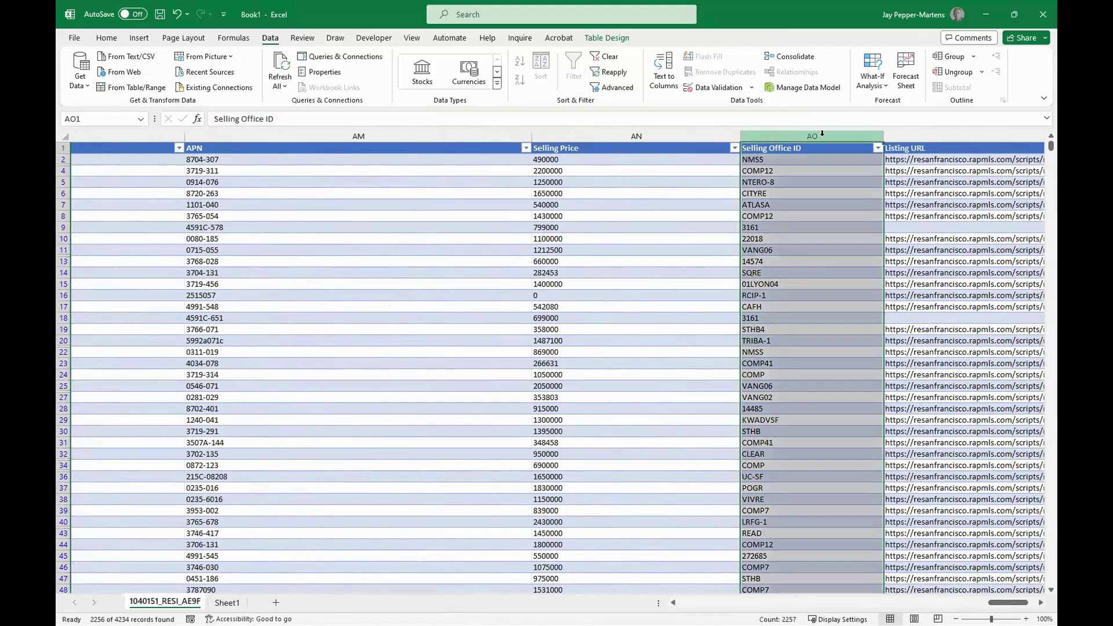
pyautogui.rightClick(822, 134)
pyautogui.click(861, 248)
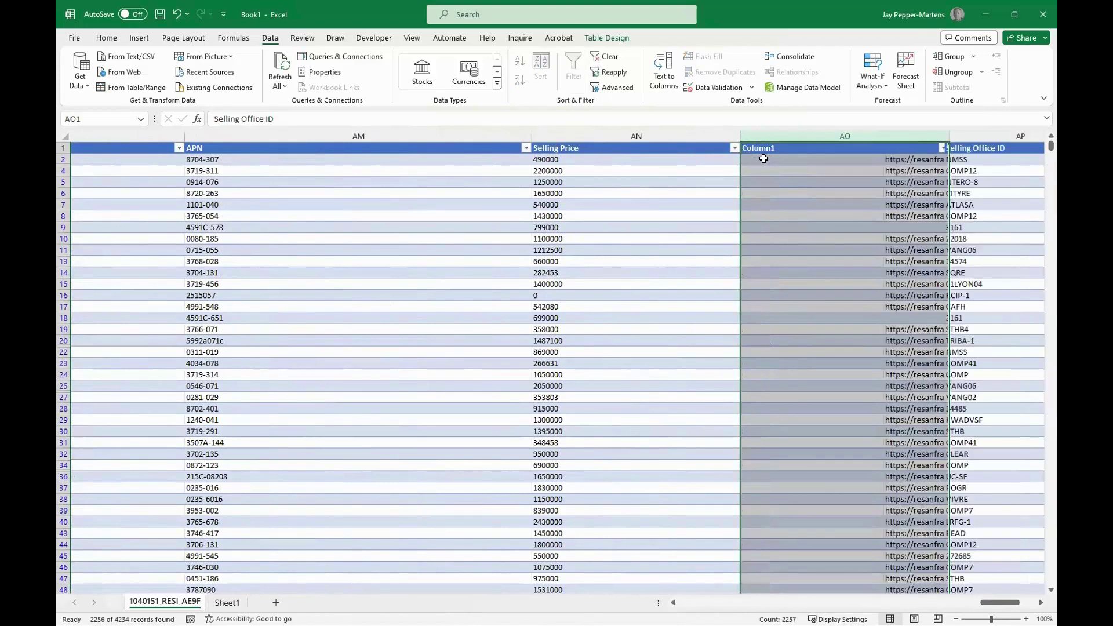
pyautogui.click(763, 159)
pyautogui.write('=')
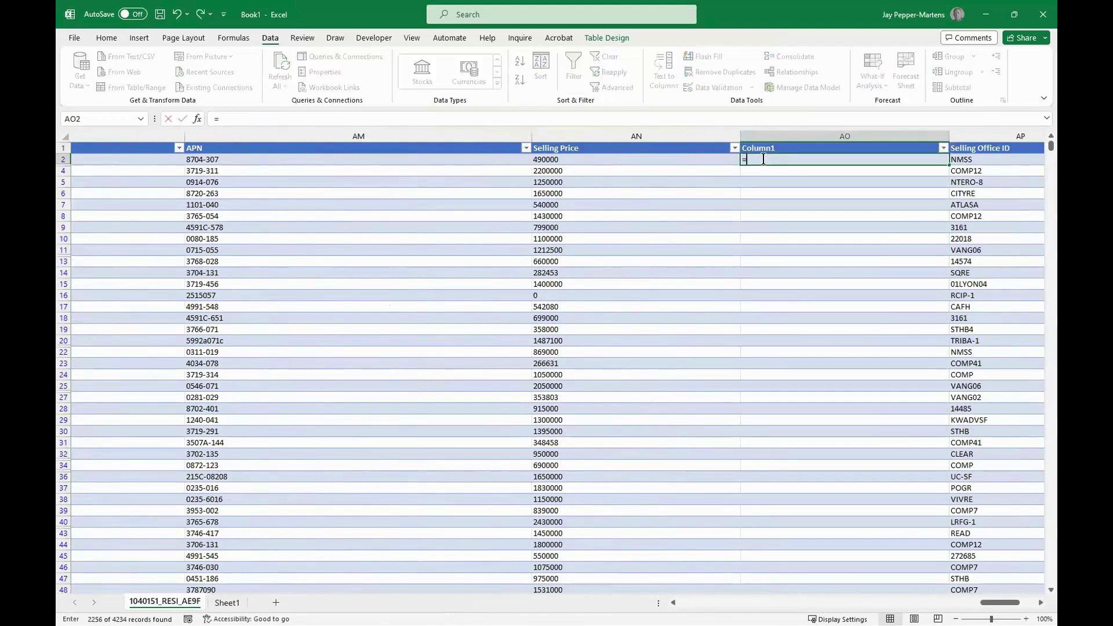
pyautogui.press('Left')
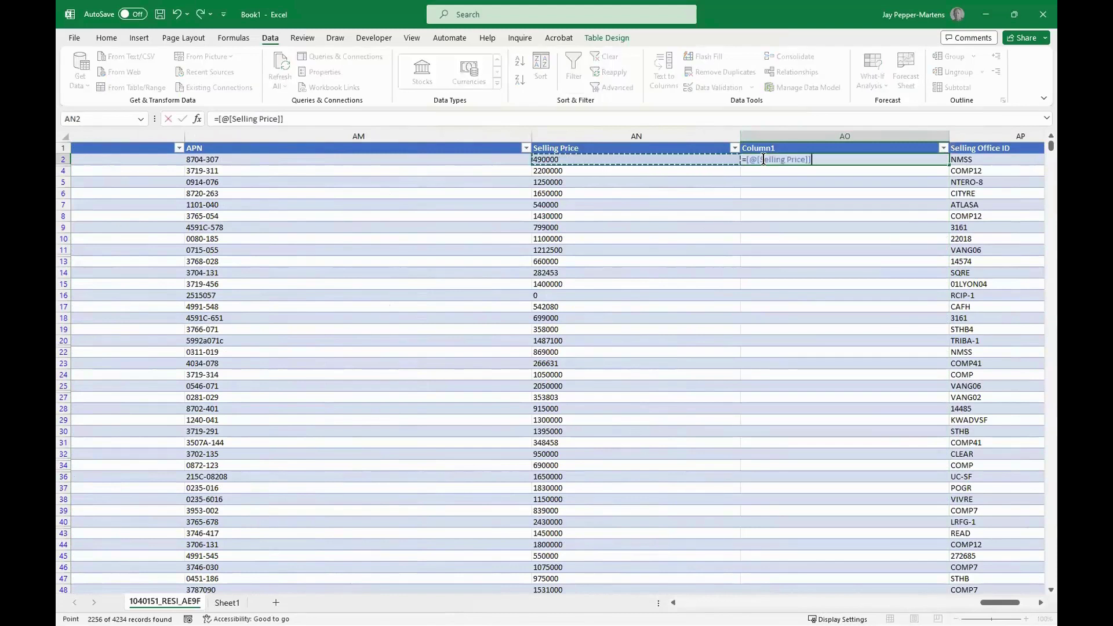
pyautogui.write('-')
pyautogui.press('Left')
pyautogui.press('Left')
pyautogui.press('Left')
pyautogui.press('Left')
pyautogui.press('Left')
pyautogui.press('Left')
pyautogui.press('Left')
pyautogui.press('Left')
pyautogui.press('Left')
pyautogui.press('Left')
pyautogui.press('Left')
pyautogui.press('Left')
pyautogui.press('Left')
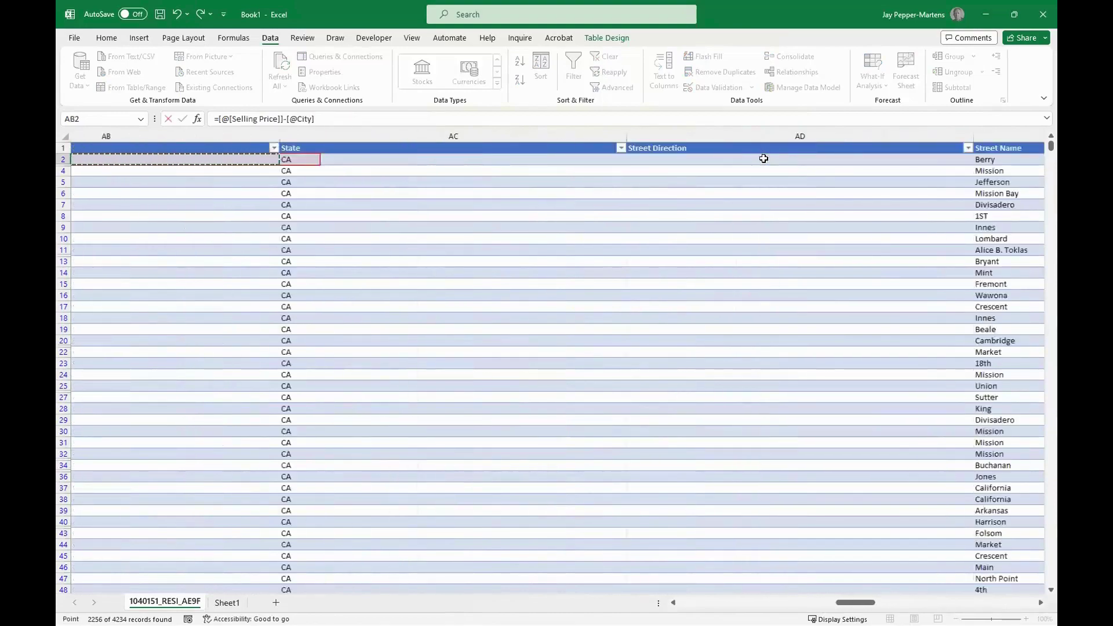
pyautogui.press('Left')
pyautogui.press('Left')
pyautogui.press('Left')
pyautogui.press('Left')
pyautogui.press('Left')
pyautogui.press('Left')
pyautogui.press('Left')
pyautogui.press('Left')
pyautogui.press('Left')
pyautogui.press('Left')
pyautogui.press('Left')
pyautogui.press('Left')
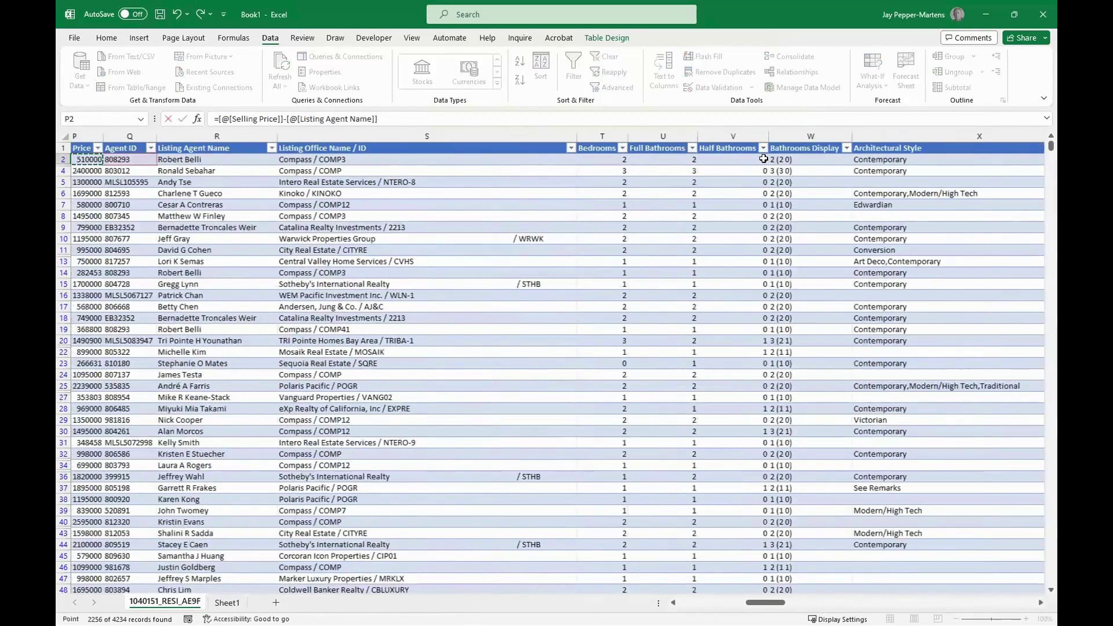
pyautogui.press('Left')
pyautogui.press('Left')
pyautogui.press('Left')
pyautogui.press('Left')
pyautogui.press('Right')
pyautogui.press('Right')
pyautogui.press('Right')
pyautogui.press('Right')
pyautogui.press('Right')
pyautogui.press('Left')
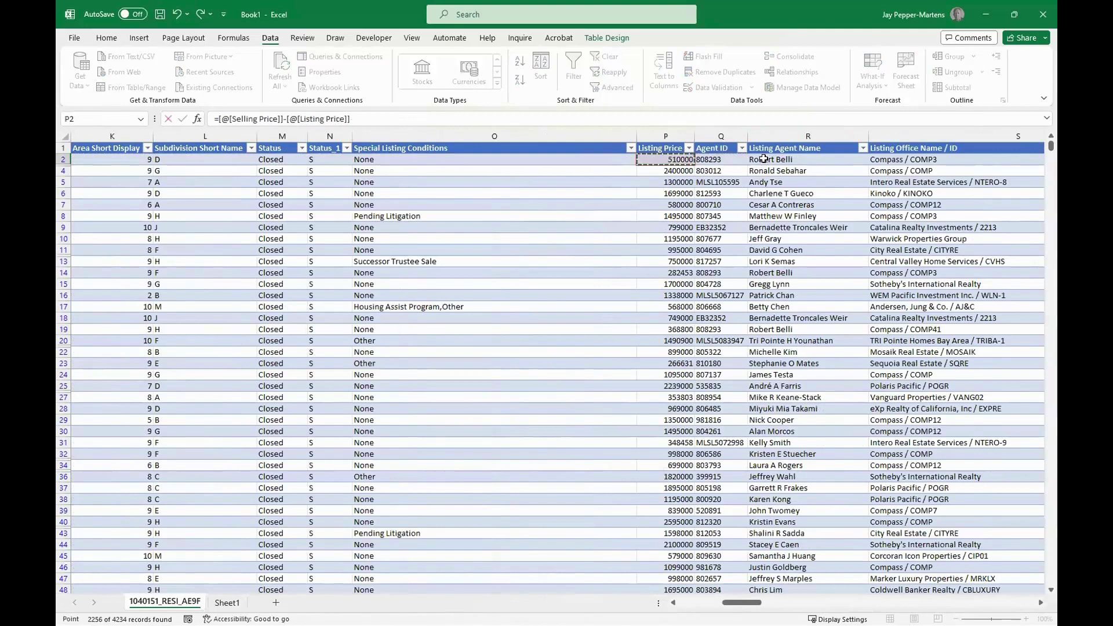
pyautogui.press('Return')
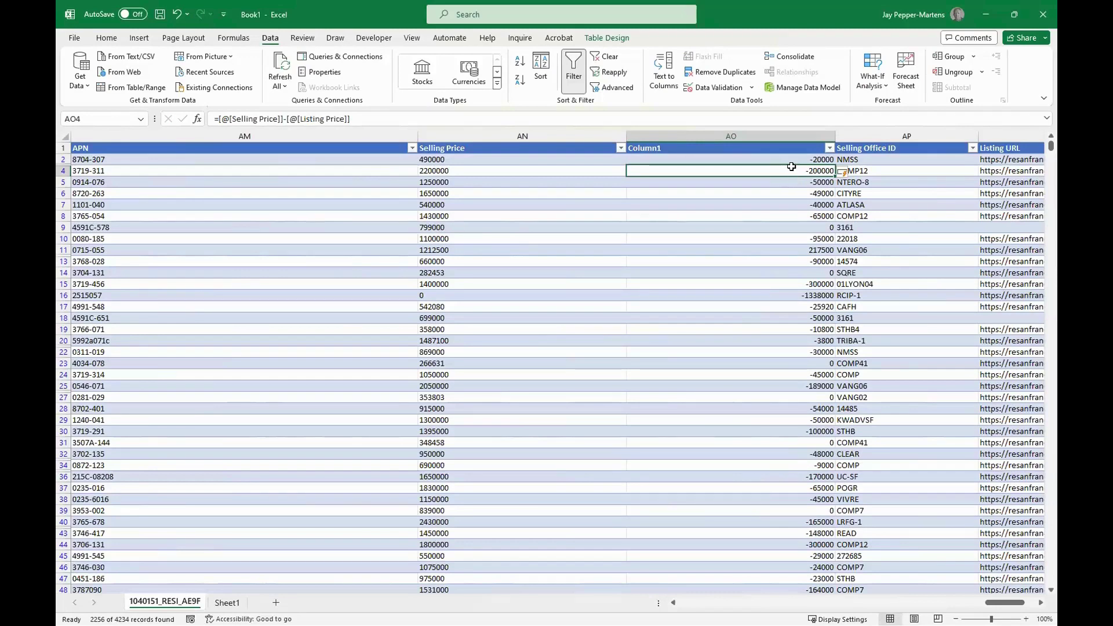
pyautogui.click(791, 159)
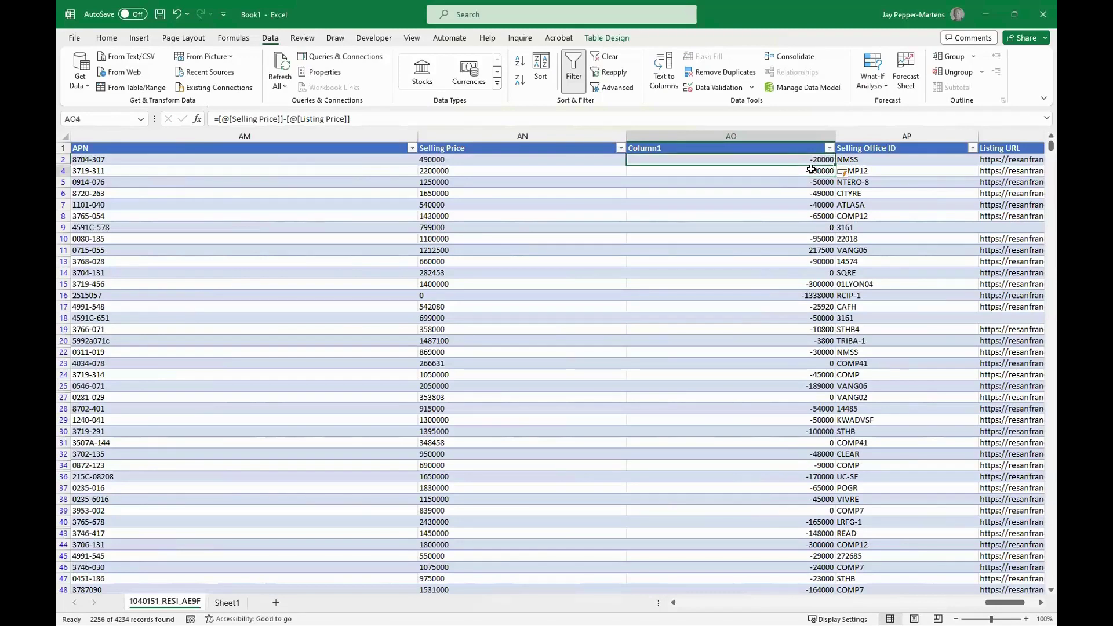
pyautogui.click(813, 169)
pyautogui.scroll(-8, 817, 209)
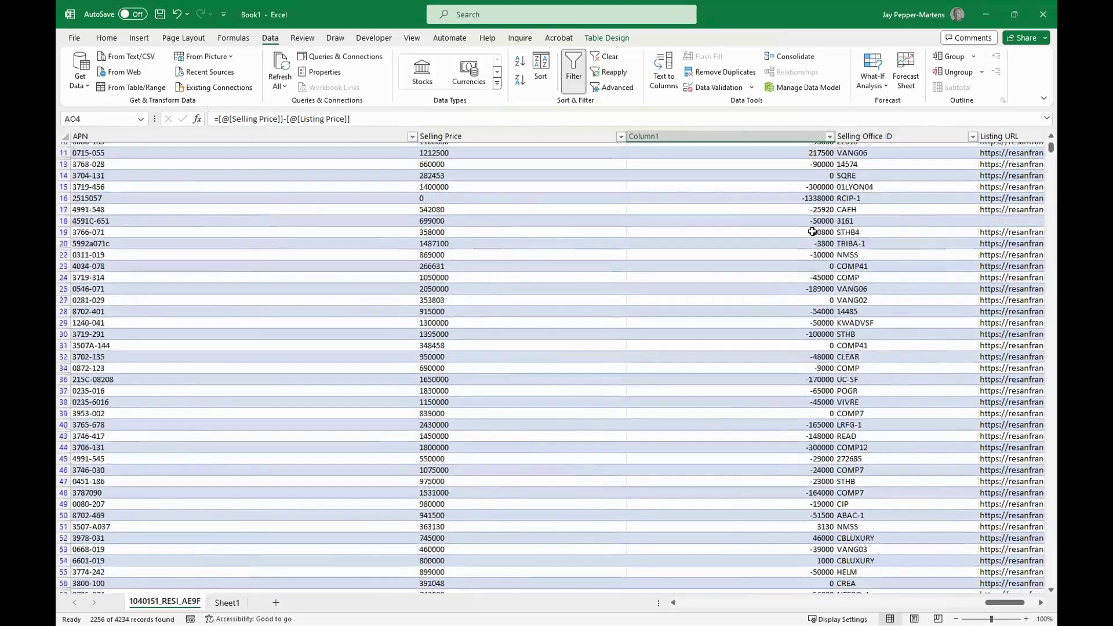
pyautogui.scroll(-5, 811, 231)
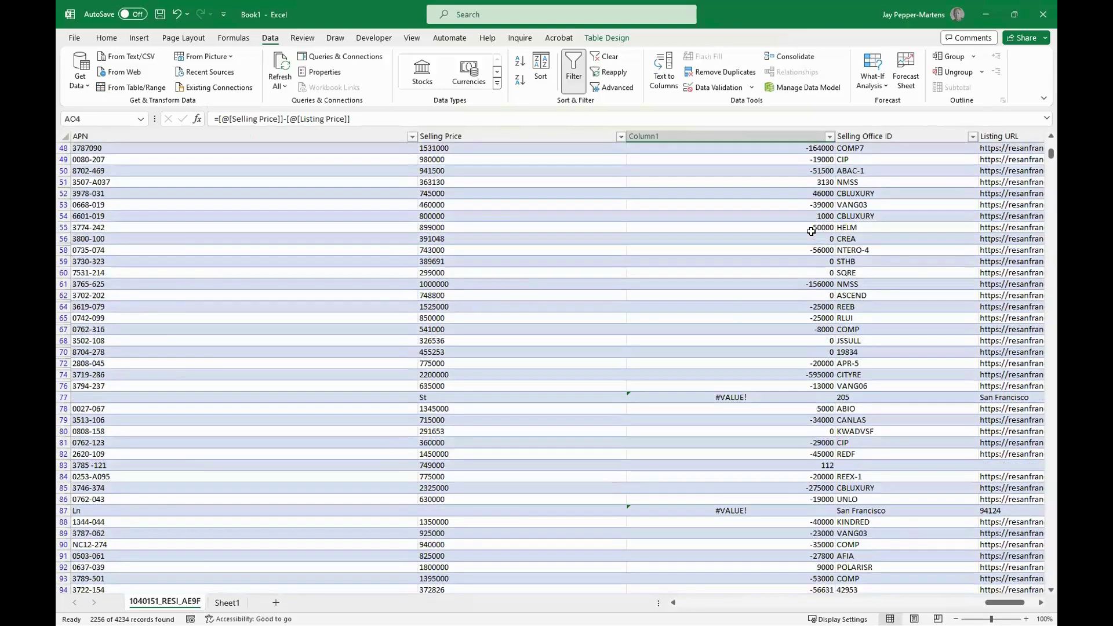
pyautogui.scroll(-15, 811, 231)
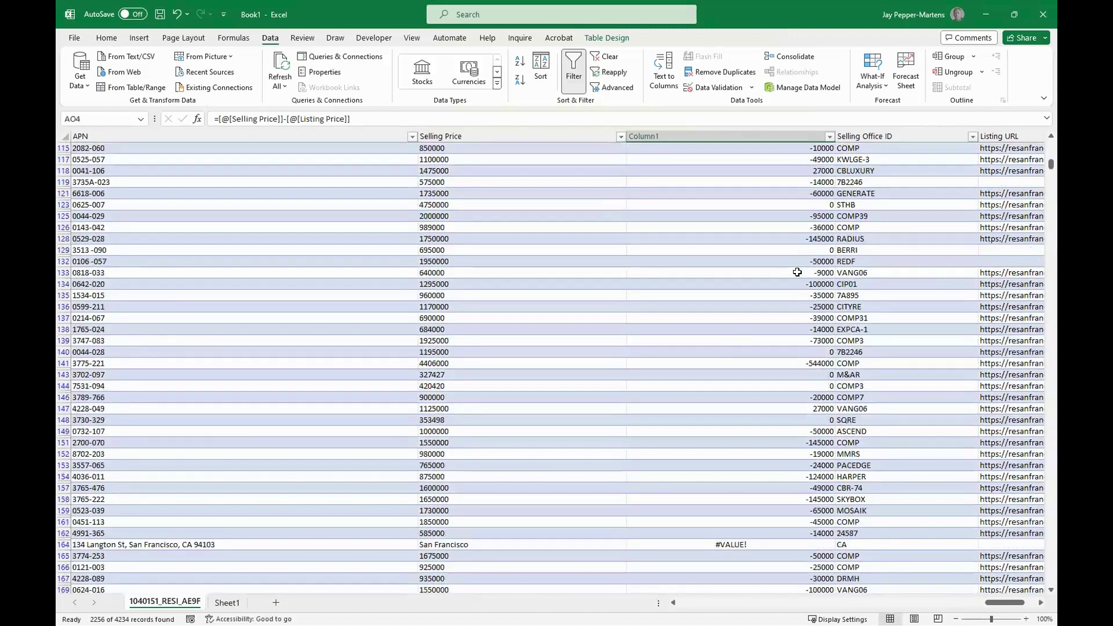
pyautogui.scroll(-9, 797, 272)
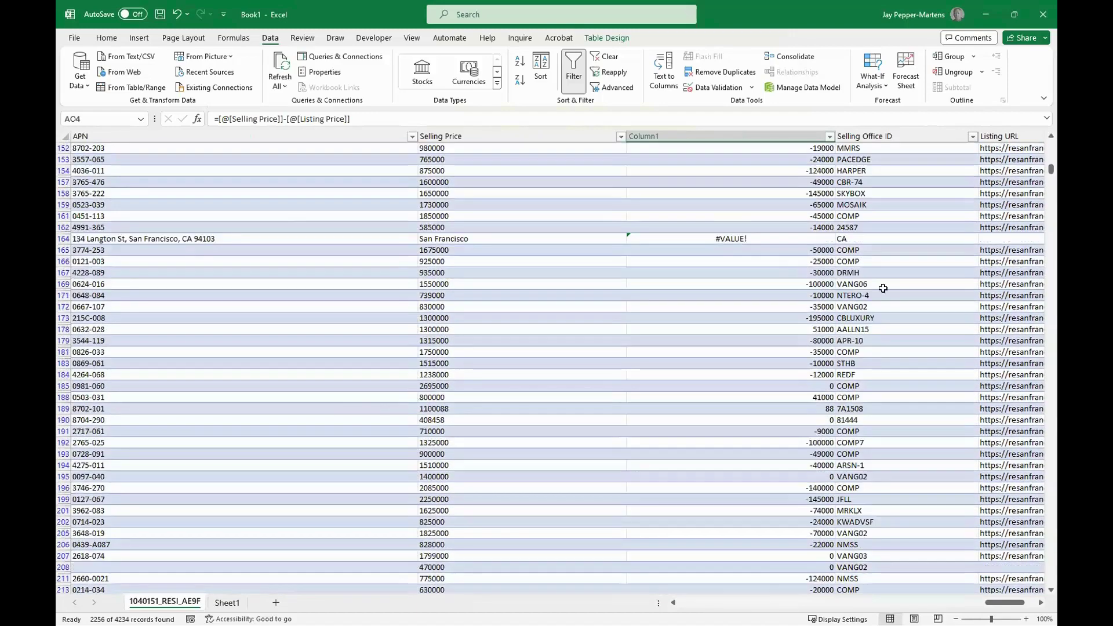
pyautogui.moveTo(1049, 167); pyautogui.dragTo(1052, 128)
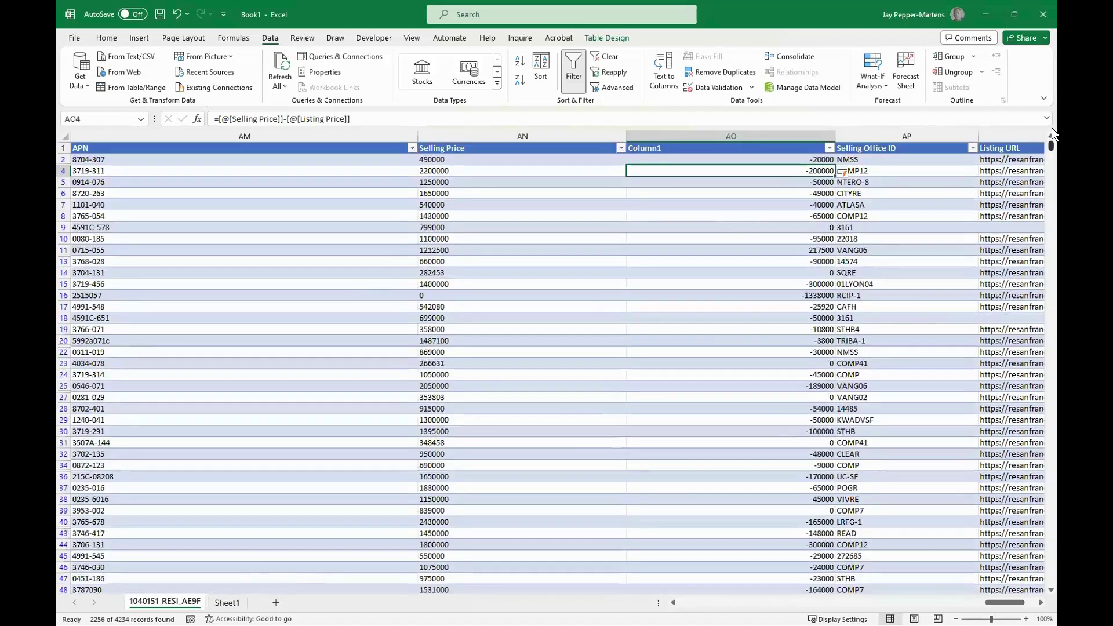
pyautogui.click(778, 128)
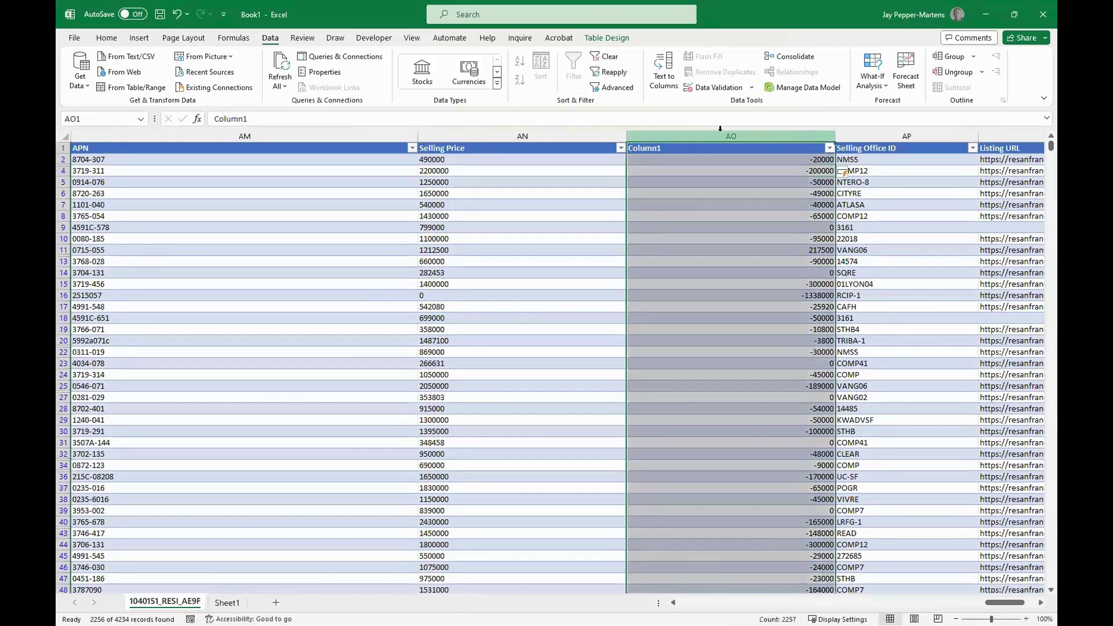
# Move left along row 6 from Column1 to the Area Desc column and open its filter dropdown
pyautogui.click(696, 147)
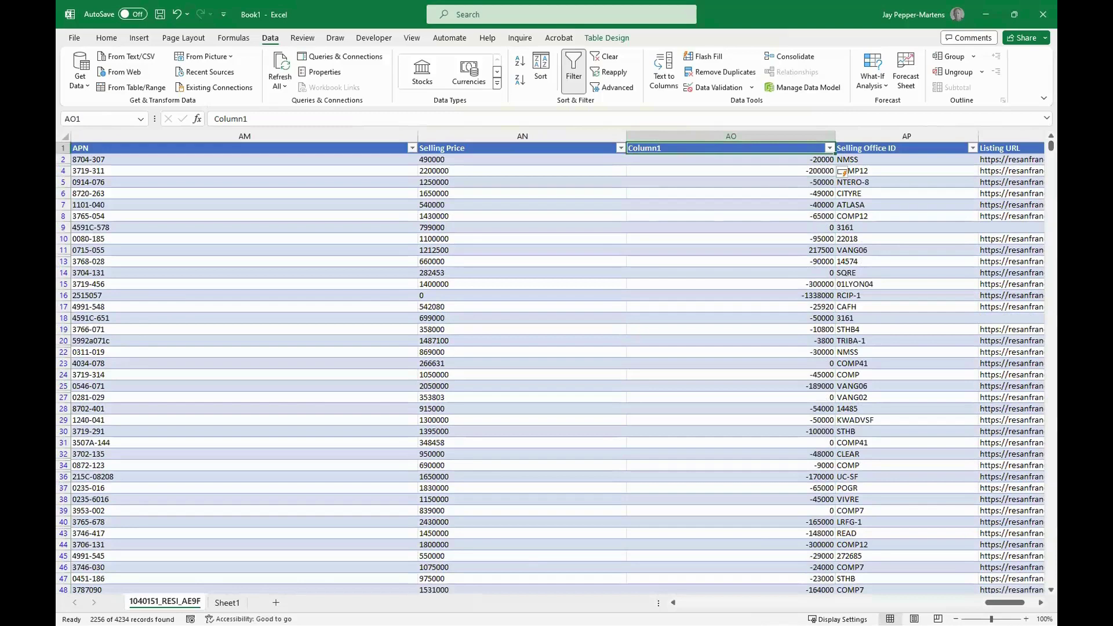
pyautogui.press('Down')
pyautogui.press('Down')
pyautogui.press('Down')
pyautogui.press('Down')
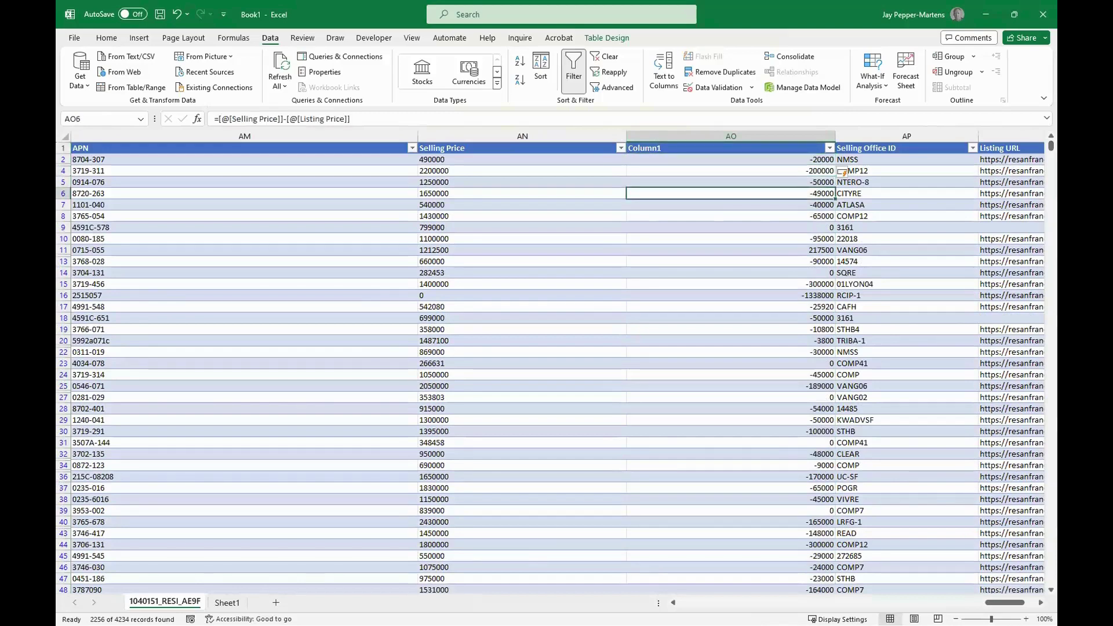
pyautogui.press('Left')
pyautogui.press('Left')
pyautogui.press('Left')
pyautogui.press('Left')
pyautogui.press('Left')
pyautogui.press('Left')
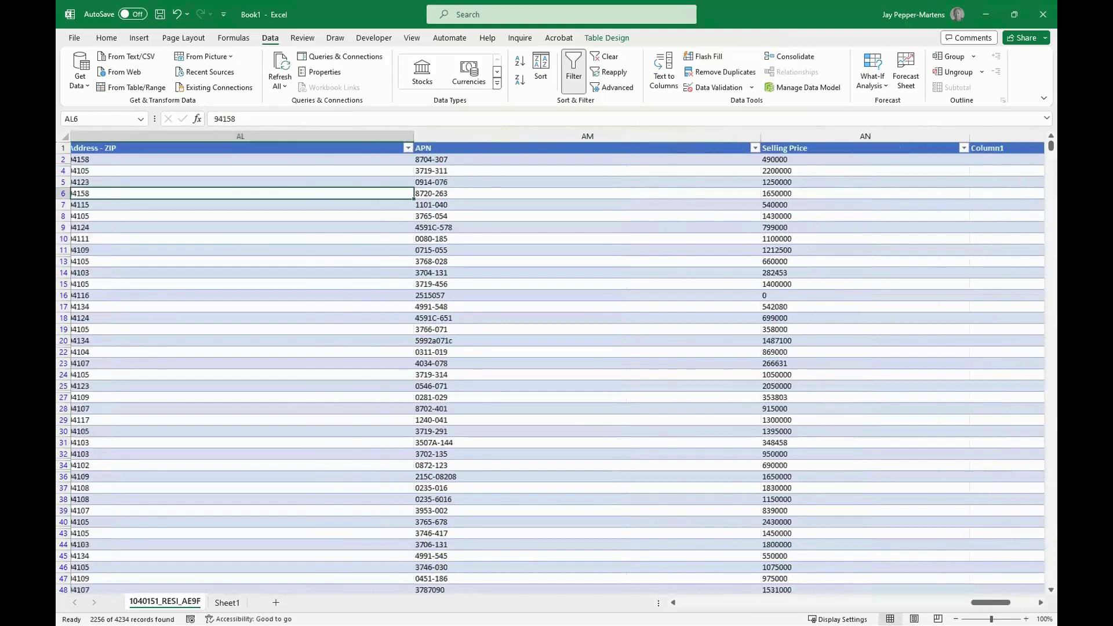
pyautogui.press('Left')
pyautogui.press('Left')
pyautogui.press('Left')
pyautogui.press('Left')
pyautogui.press('Left')
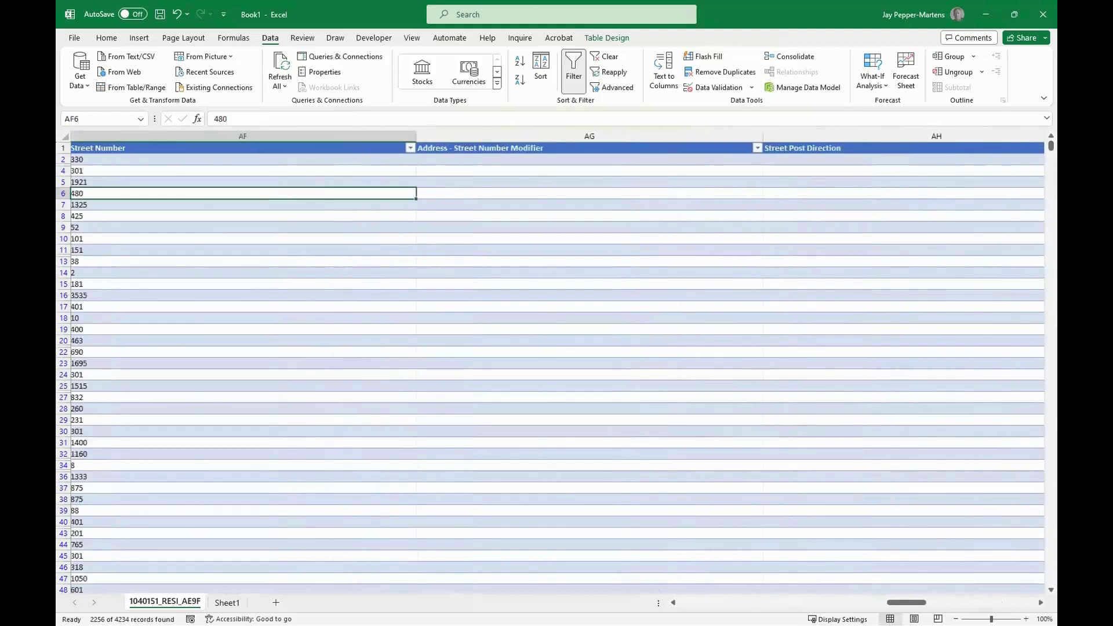
pyautogui.press('Left')
pyautogui.press('Left')
pyautogui.press('Left')
pyautogui.press('Left')
pyautogui.press('Left')
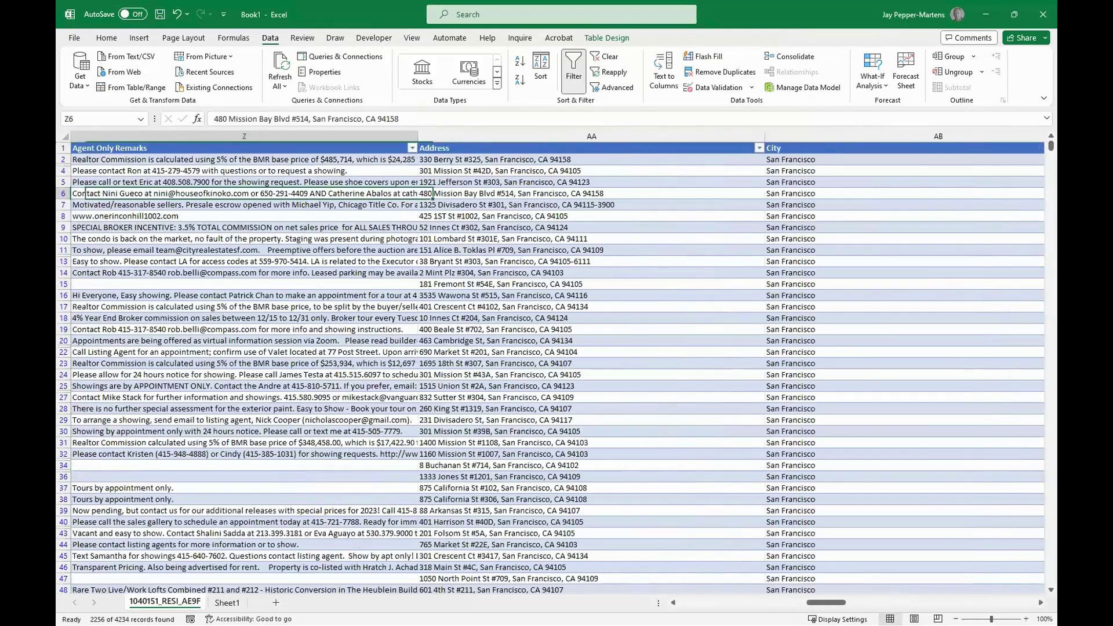
pyautogui.press('Left')
pyautogui.press('Left')
pyautogui.press('Left')
pyautogui.press('Left')
pyautogui.press('Left')
pyautogui.press('Left')
pyautogui.press('Left')
pyautogui.press('Left')
pyautogui.press('Left')
pyautogui.press('Left')
pyautogui.press('Left')
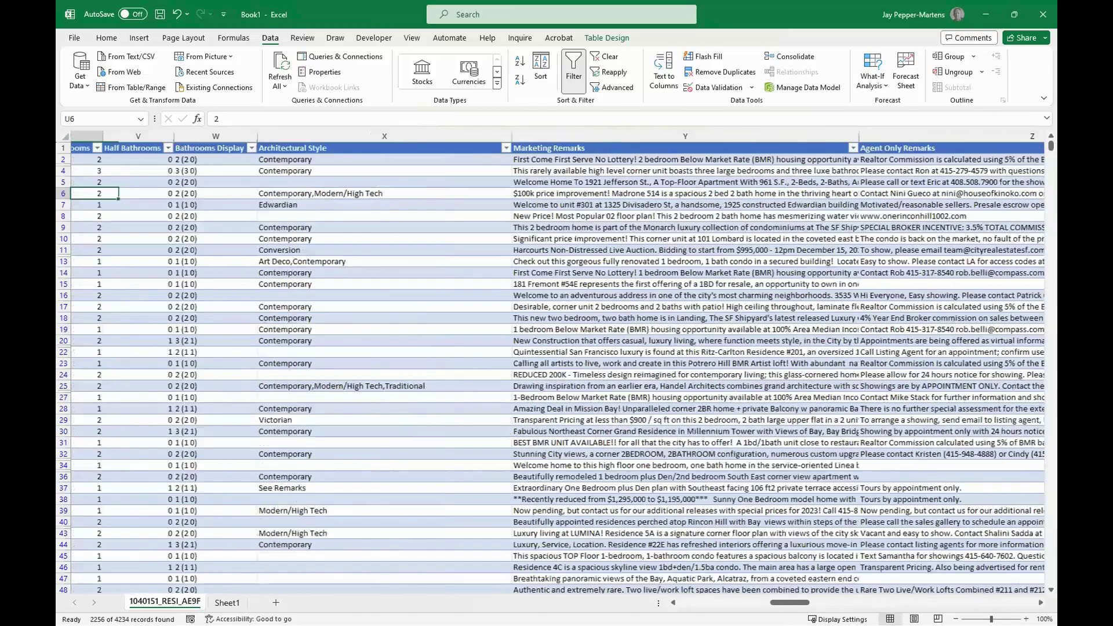
pyautogui.press('Left')
pyautogui.press('Left')
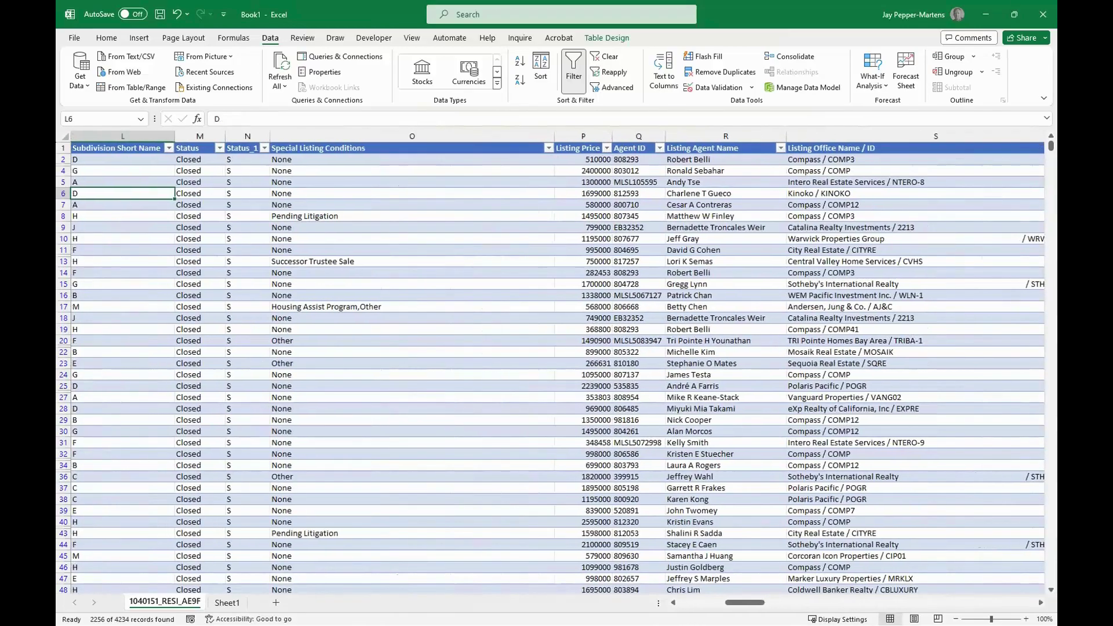
pyautogui.press('Left')
pyautogui.press('Left')
pyautogui.press('Left')
pyautogui.press('Left')
pyautogui.press('Left')
pyautogui.press('Left')
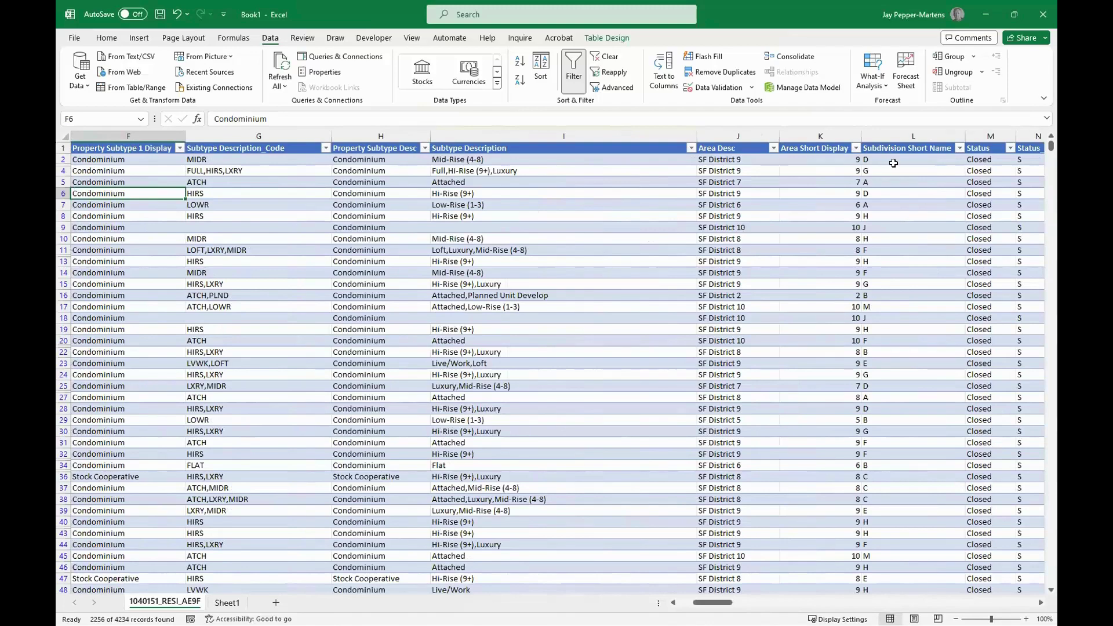
pyautogui.click(772, 148)
# Filter Area Desc to SF District 9 only, leaving 699 records
pyautogui.click(655, 305)
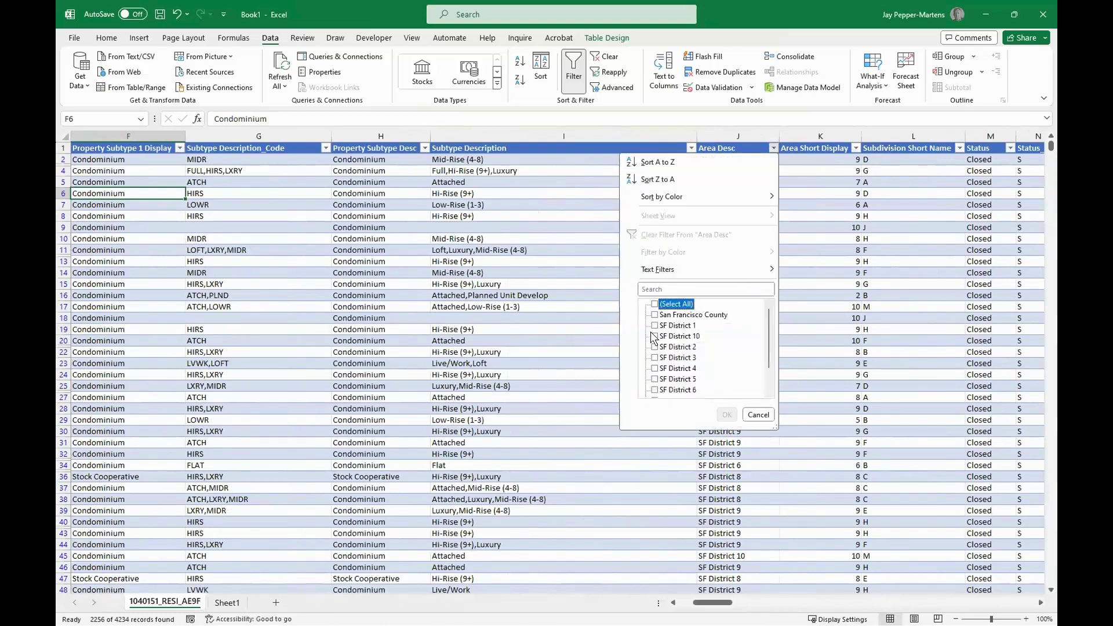
pyautogui.scroll(-1, 656, 353)
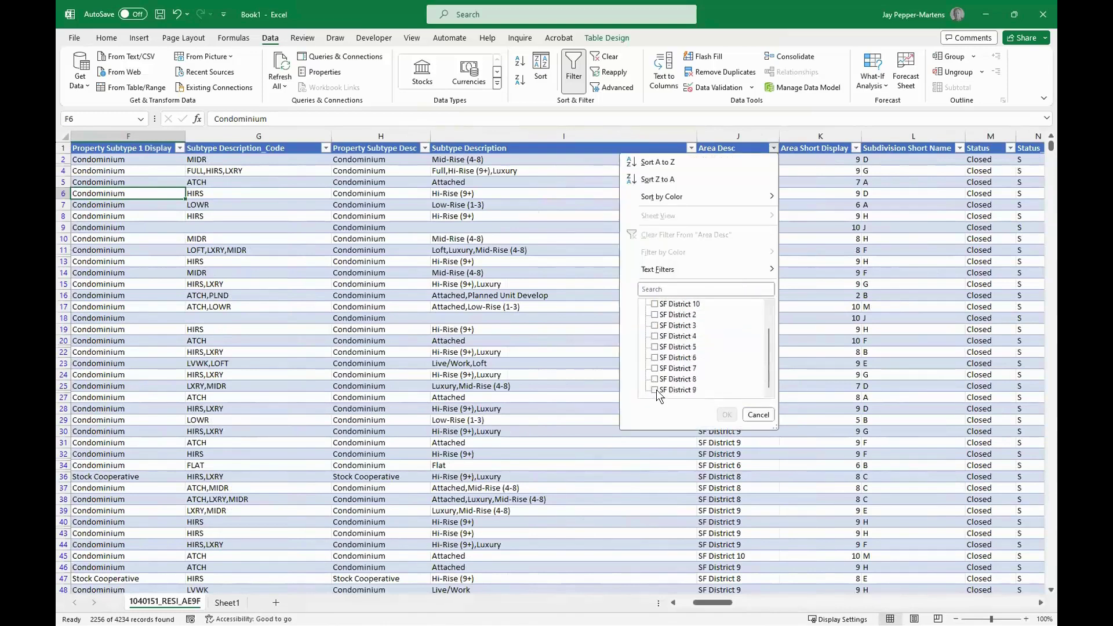
pyautogui.click(655, 389)
pyautogui.click(726, 415)
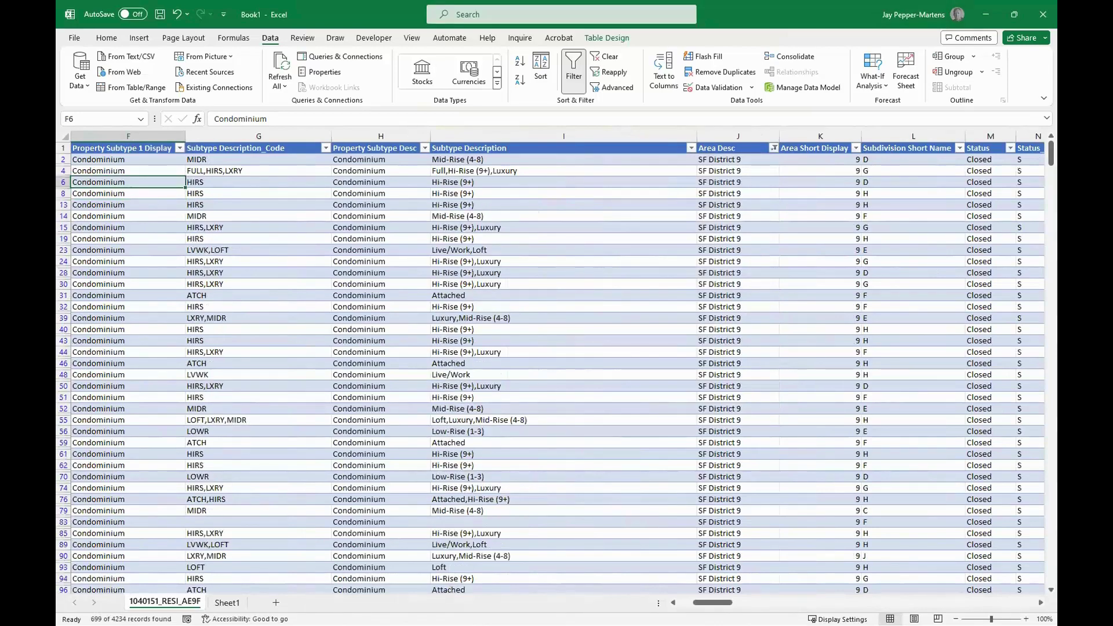
# Check the CNDO subtype code in cell E2, then bring up Building-Boom-2021-June.xlsx
pyautogui.moveTo(711, 603); pyautogui.dragTo(696, 603)
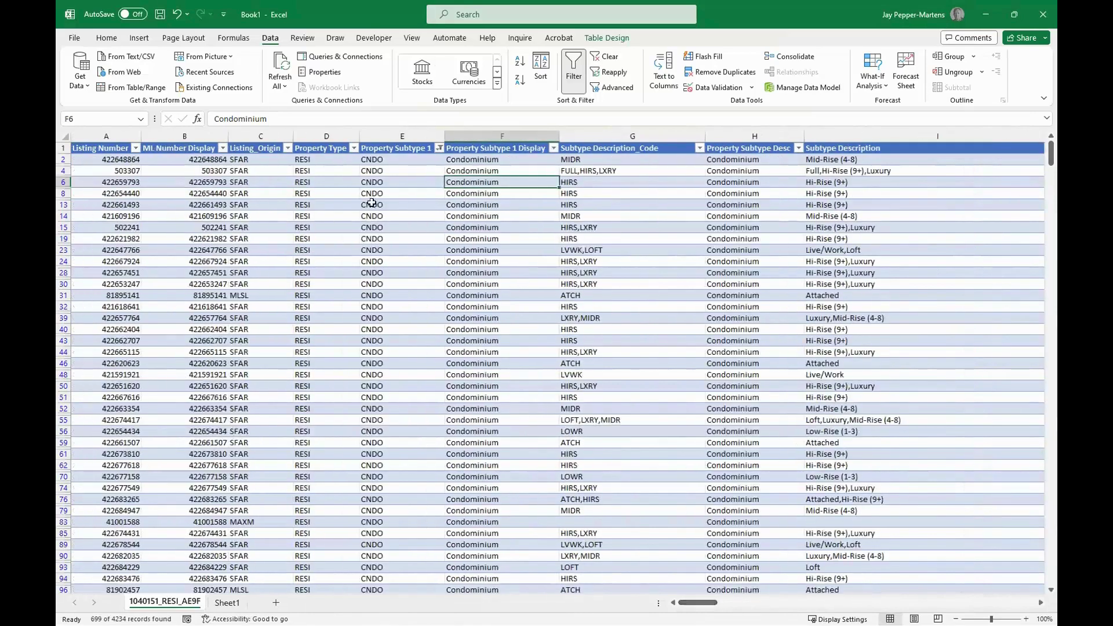
pyautogui.click(380, 161)
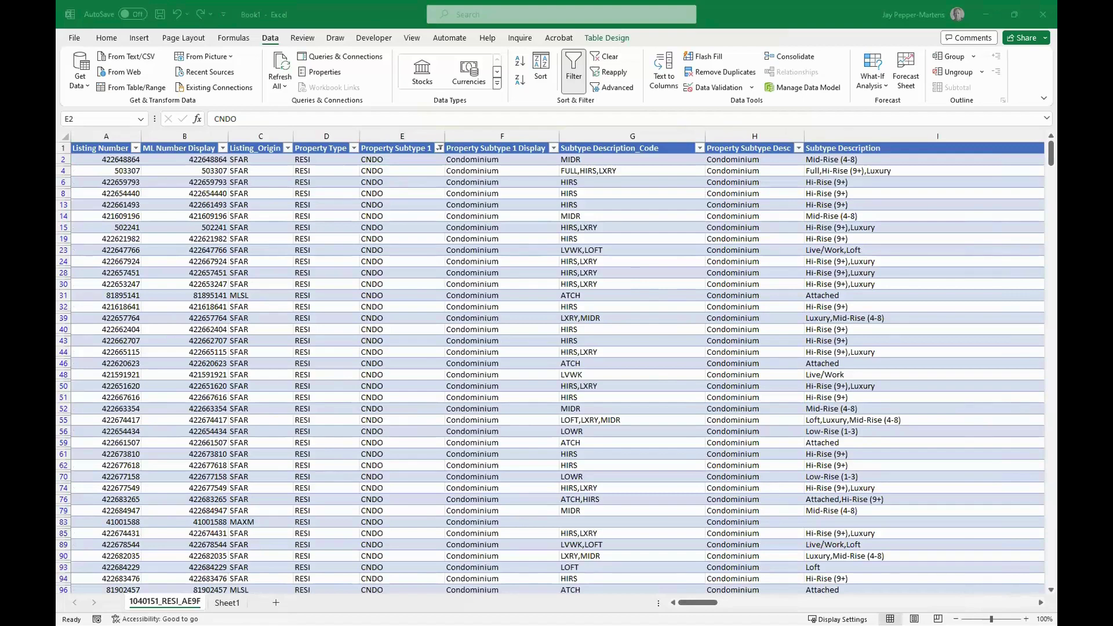
pyautogui.click(977, 50)
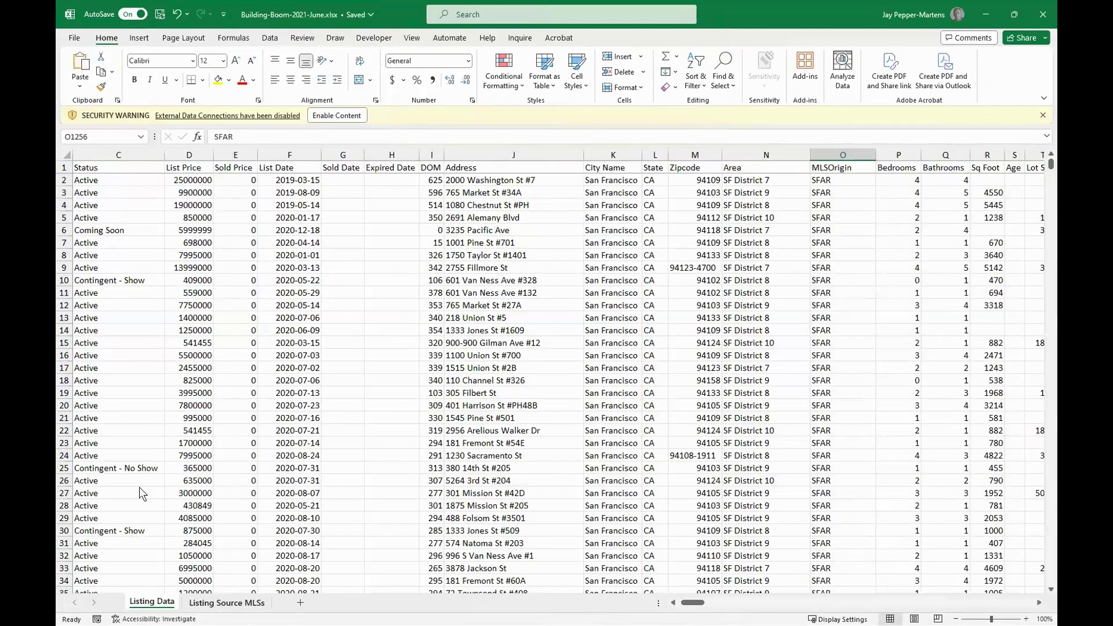
pyautogui.scroll(-1, 219, 281)
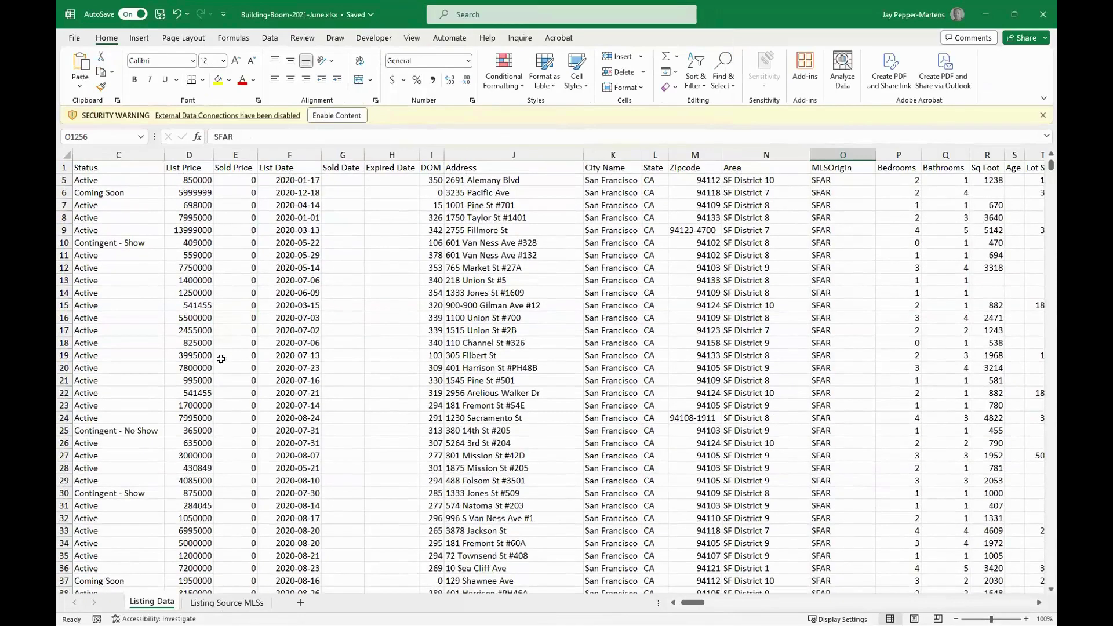
pyautogui.click(220, 602)
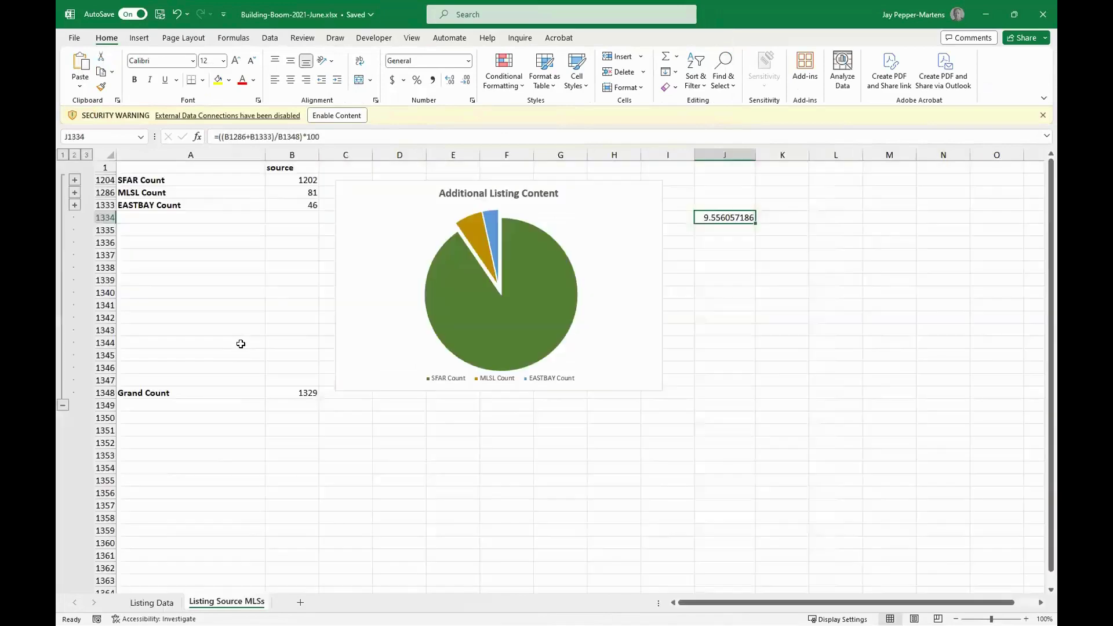
pyautogui.click(171, 180)
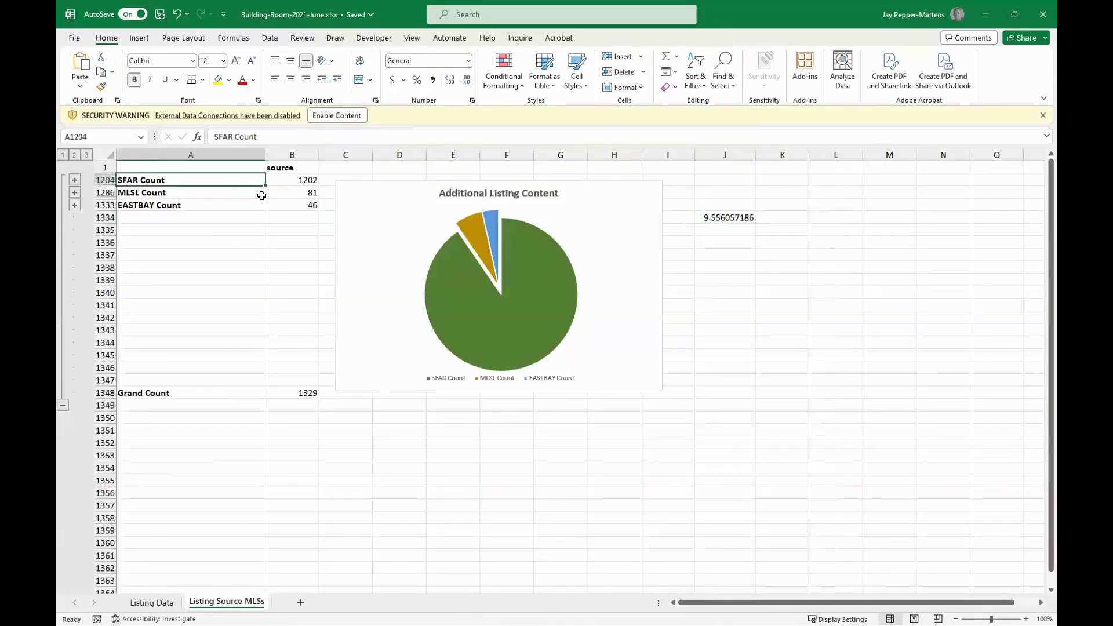
pyautogui.press('Right')
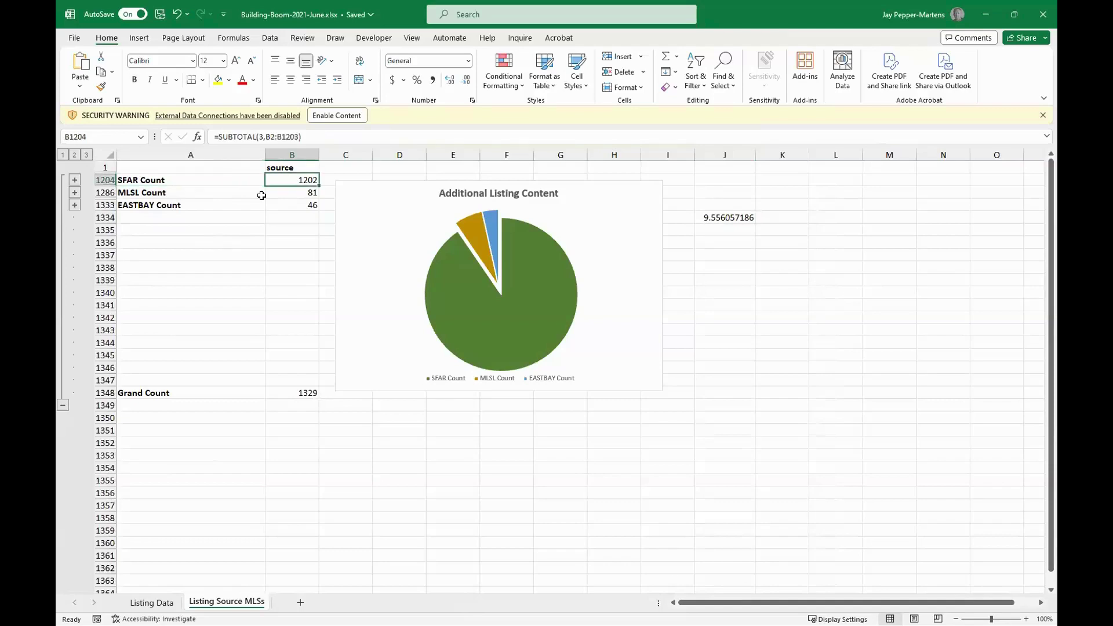
pyautogui.press('Down')
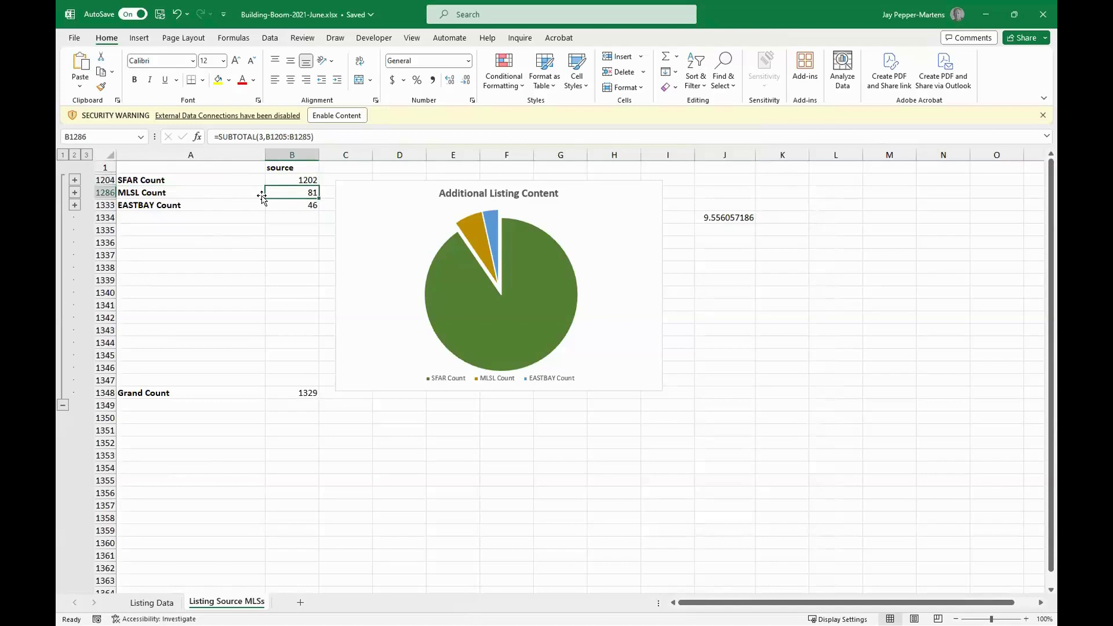
pyautogui.press('Down')
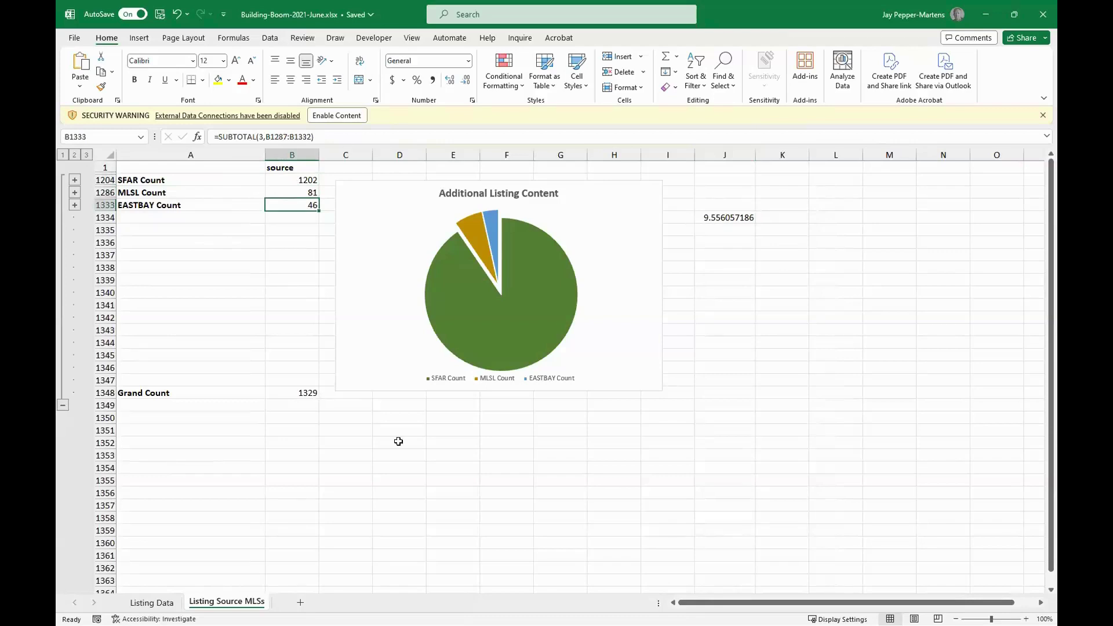
pyautogui.click(152, 603)
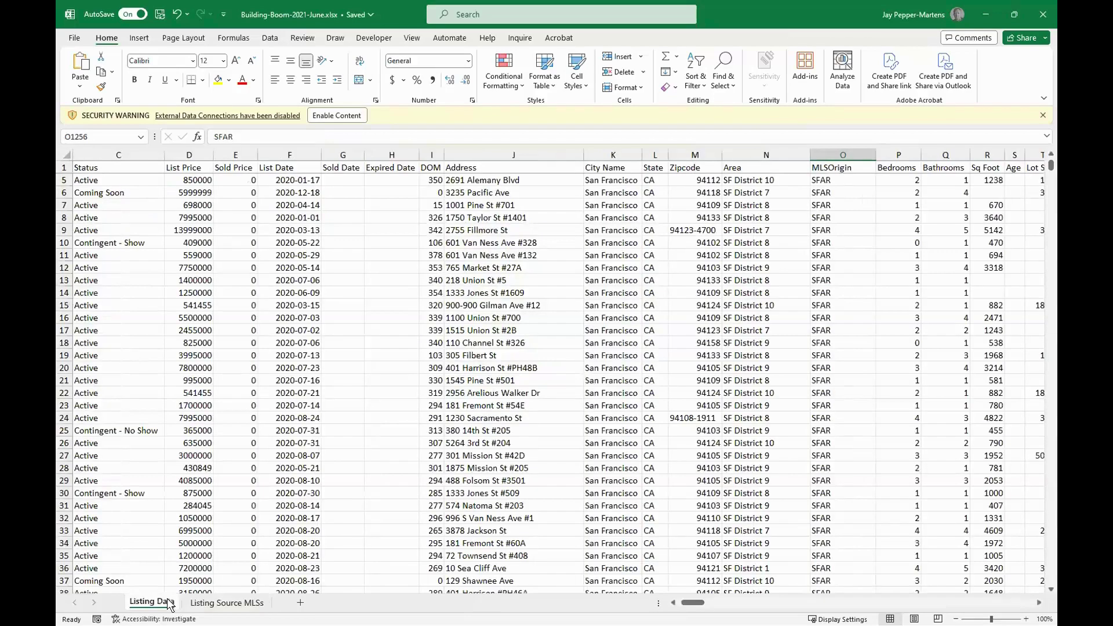
# On the Listing Source MLSs sheet, expand and collapse outline rows to show the three source counts and Grand Count
pyautogui.scroll(-16, 690, 381)
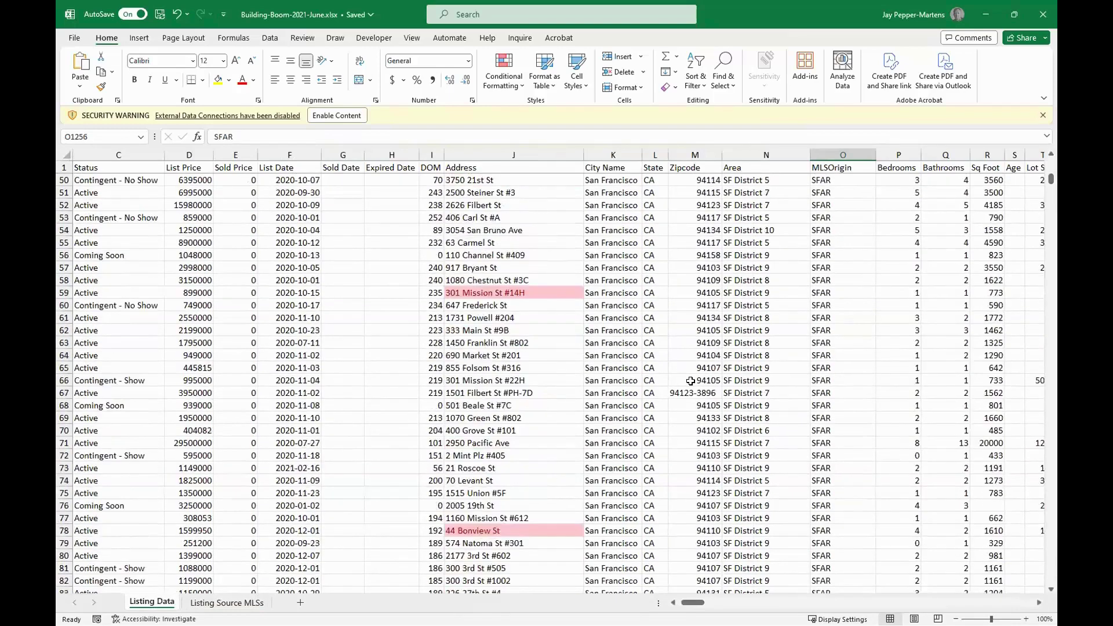
pyautogui.click(227, 603)
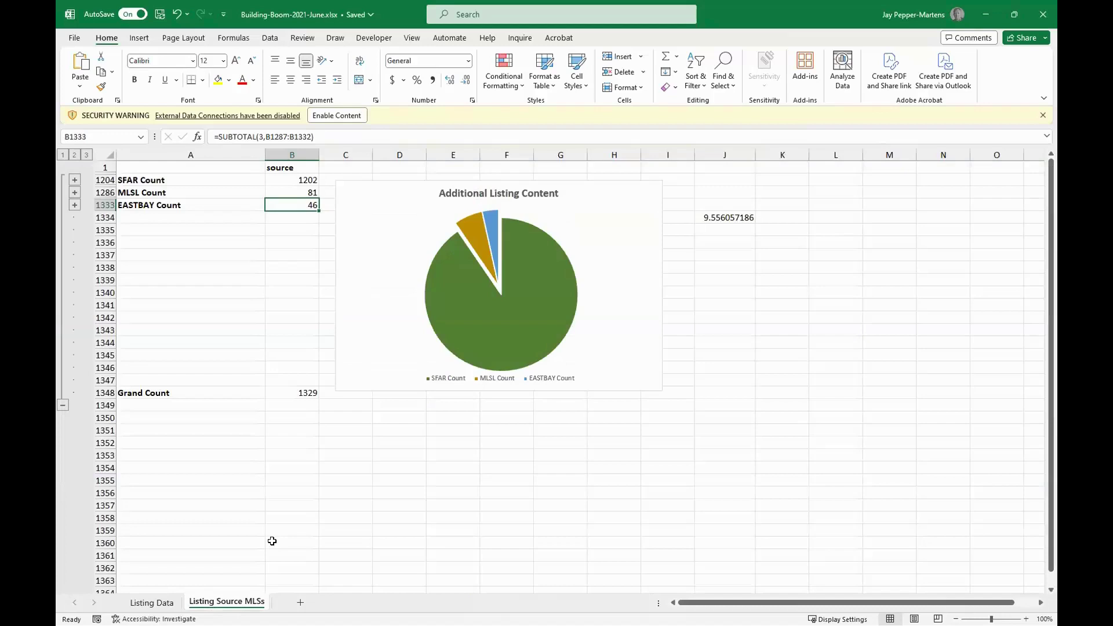
pyautogui.click(75, 193)
pyautogui.scroll(7, 67, 260)
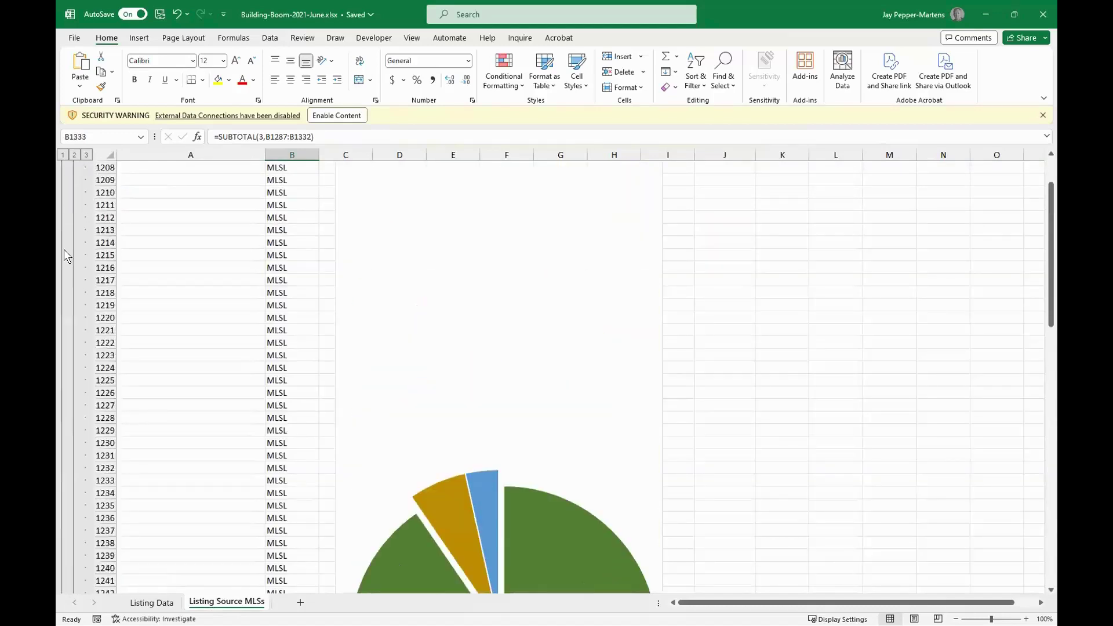
pyautogui.click(74, 181)
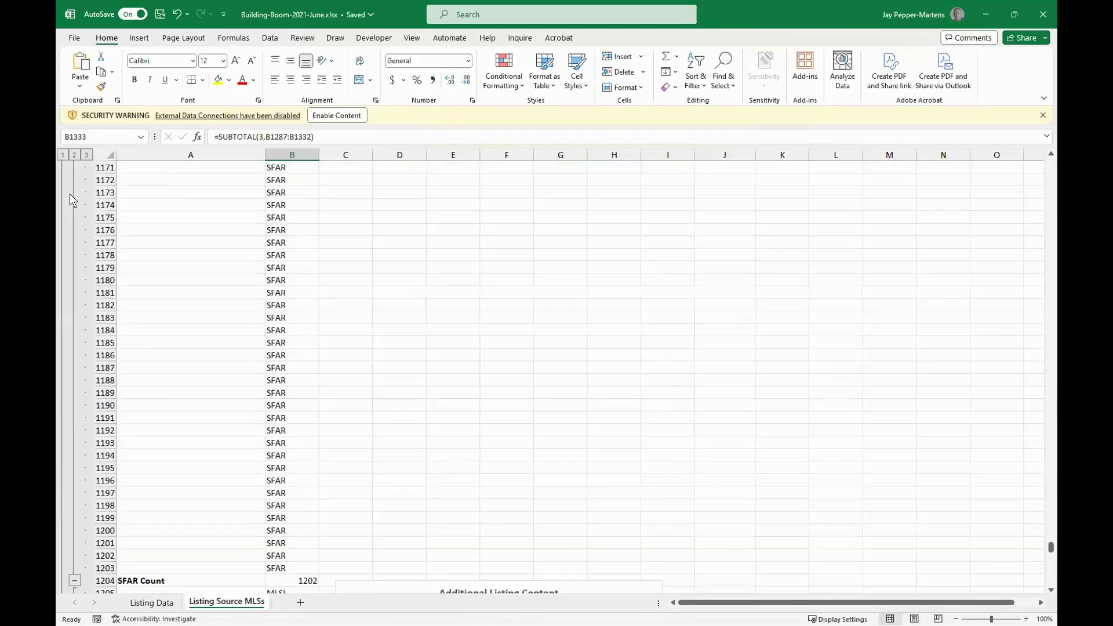
pyautogui.click(75, 155)
pyautogui.click(62, 155)
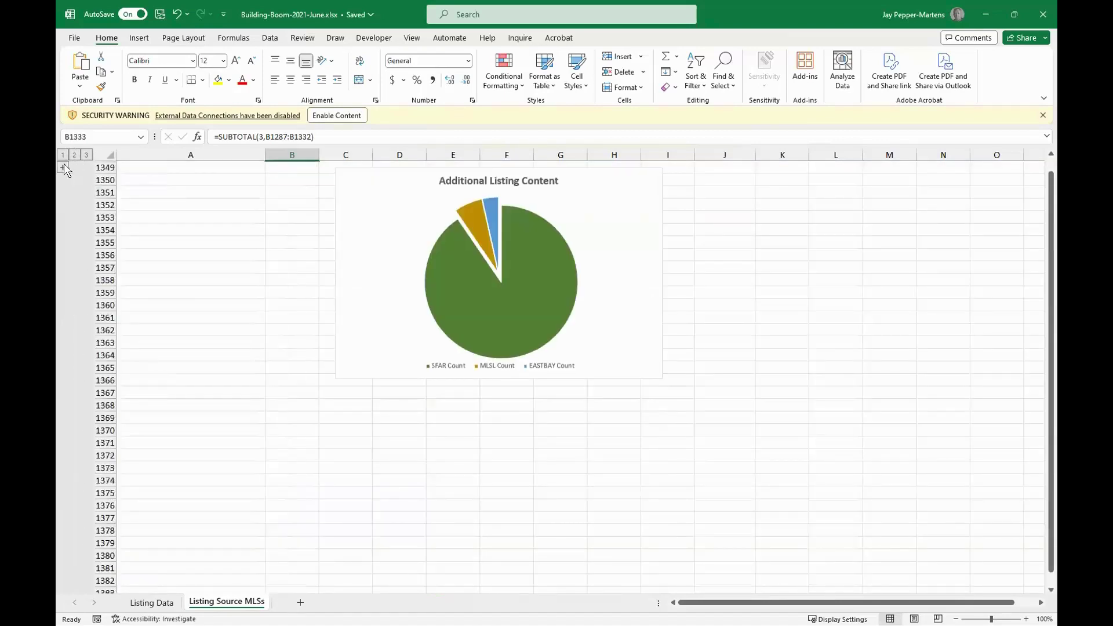
pyautogui.click(64, 166)
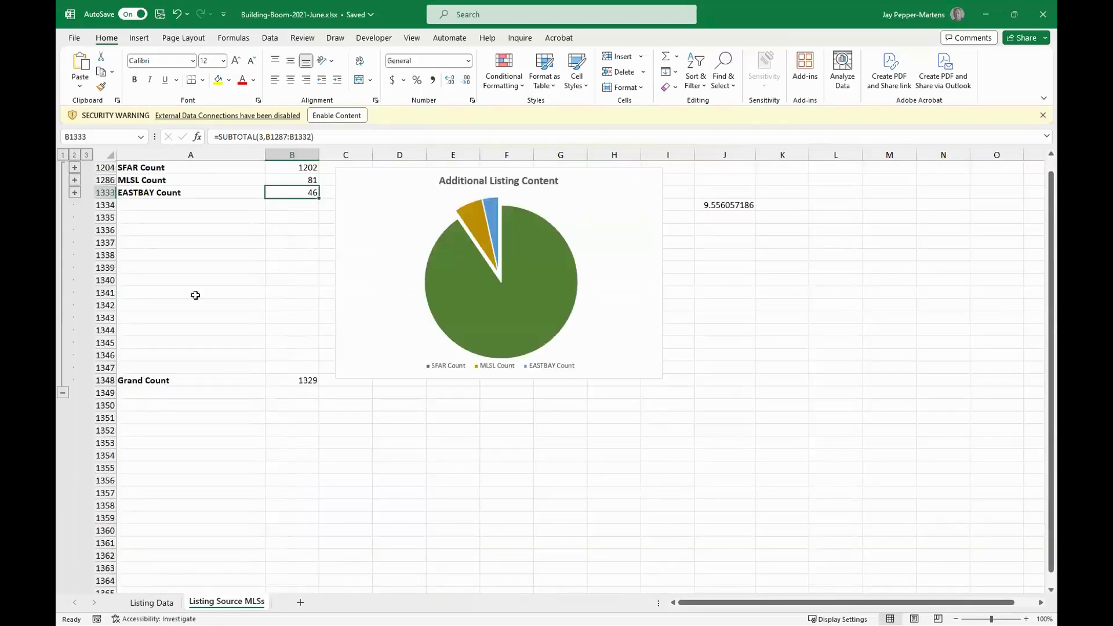
pyautogui.scroll(1, 202, 299)
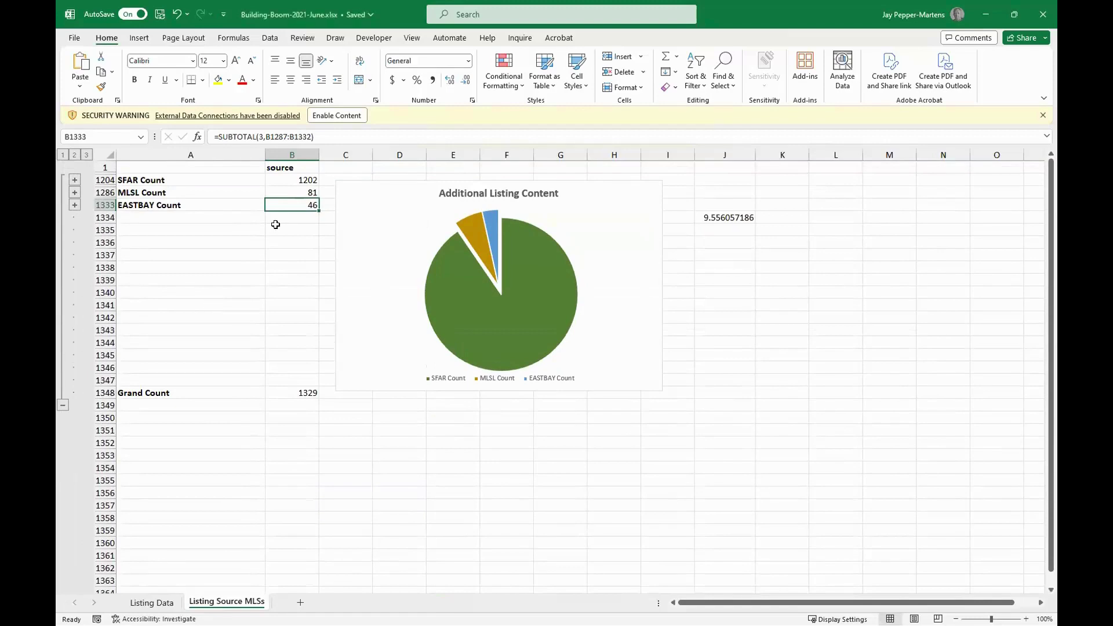
# Switch with Alt+Tab to the Book1 window showing the filtered listing table
pyautogui.hotkey('alt', 'Tab')
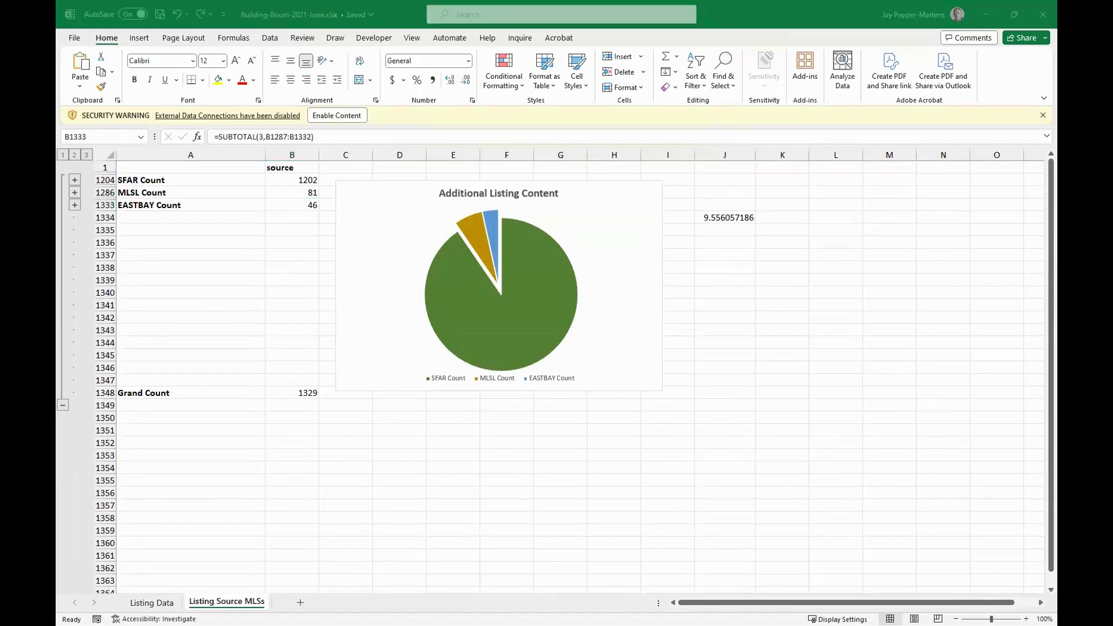
pyautogui.hotkey('alt', 'Tab')
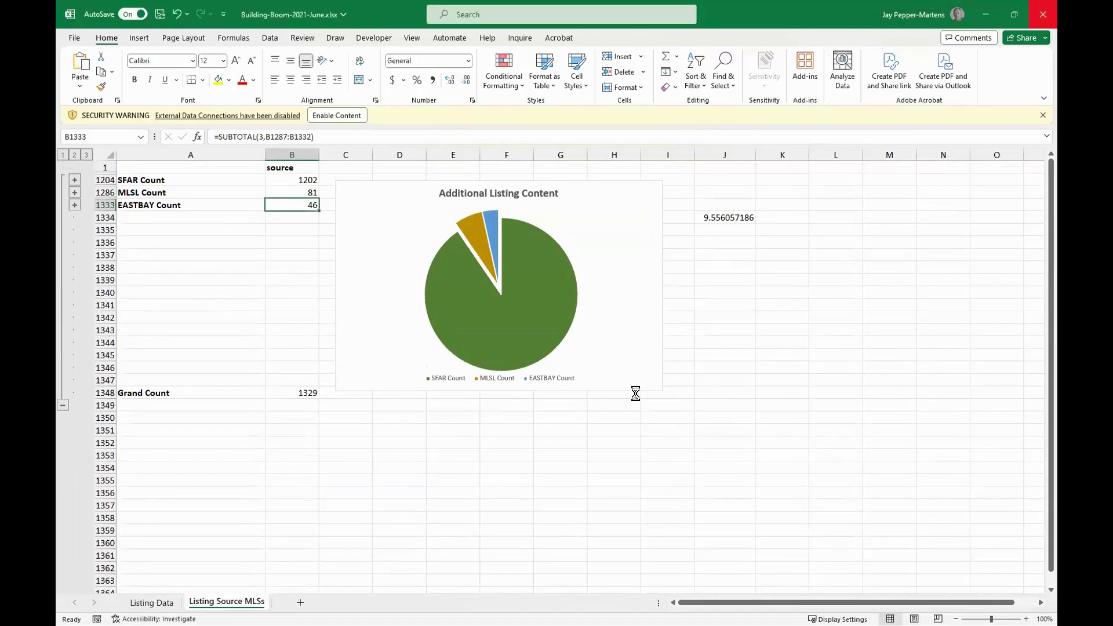
pyautogui.hotkey('alt', 'Tab')
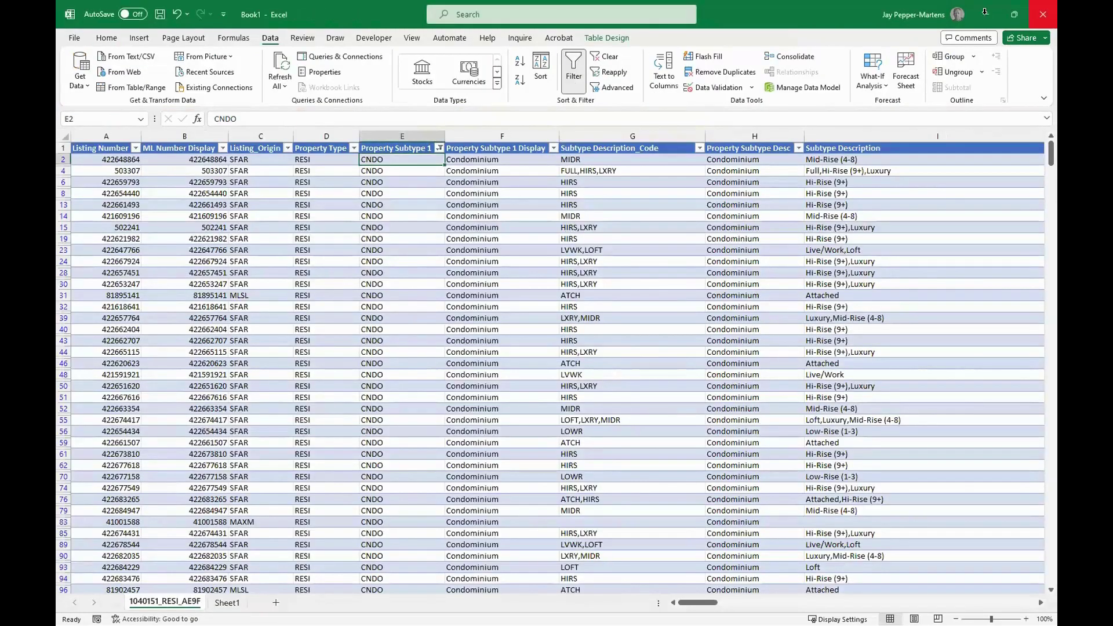
# On the MLS export page, set the export option to Realty Tools Without Photos
pyautogui.hotkey('alt', 'Tab')
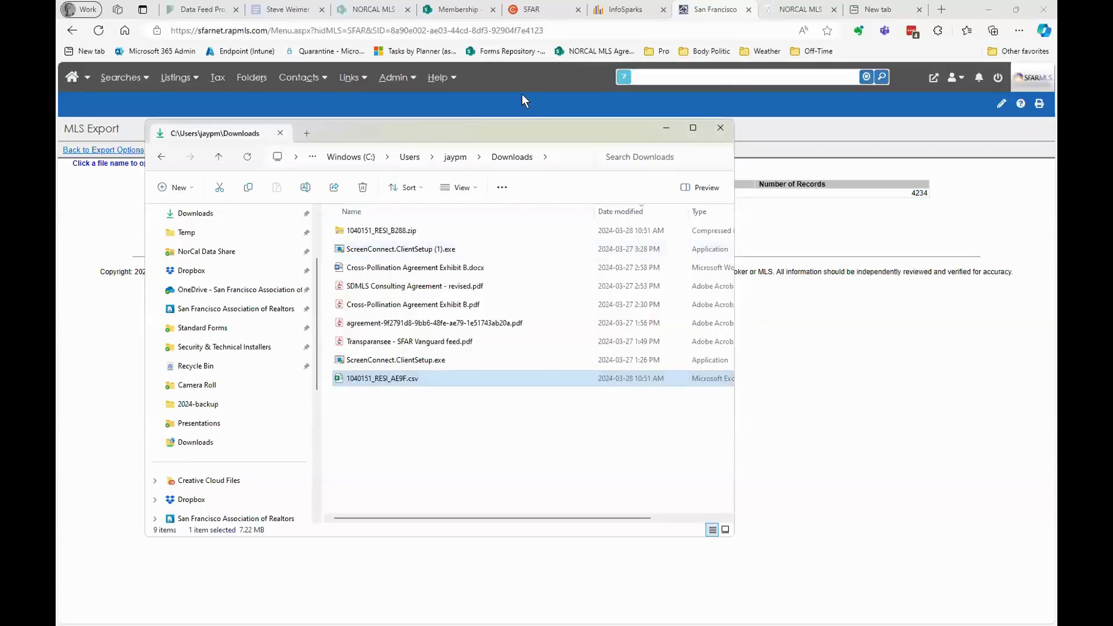
pyautogui.click(522, 94)
pyautogui.click(75, 152)
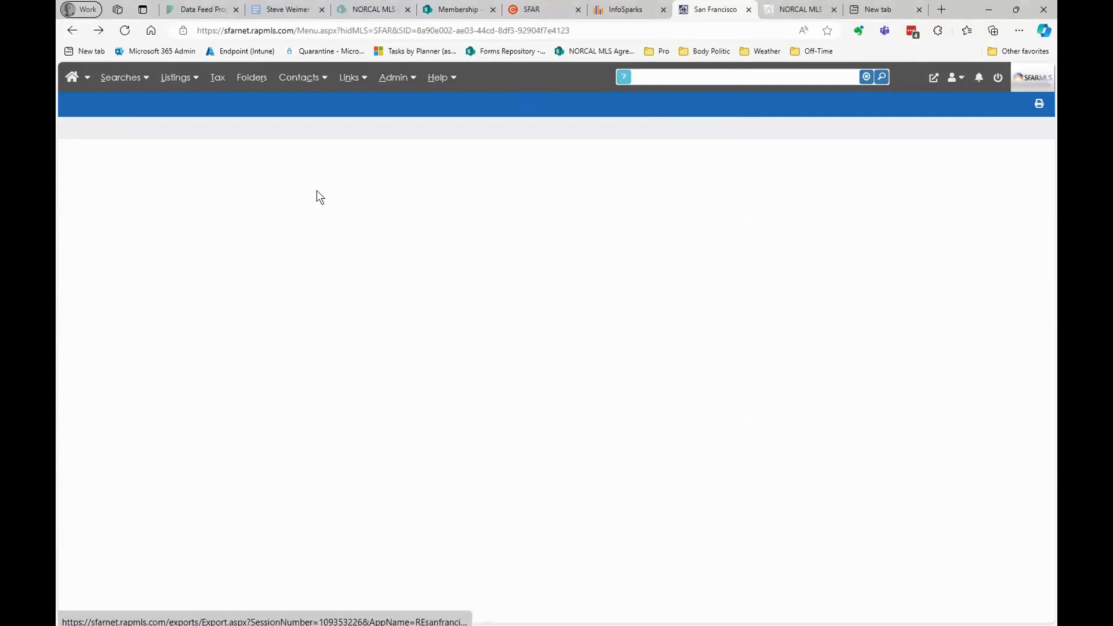
pyautogui.click(454, 162)
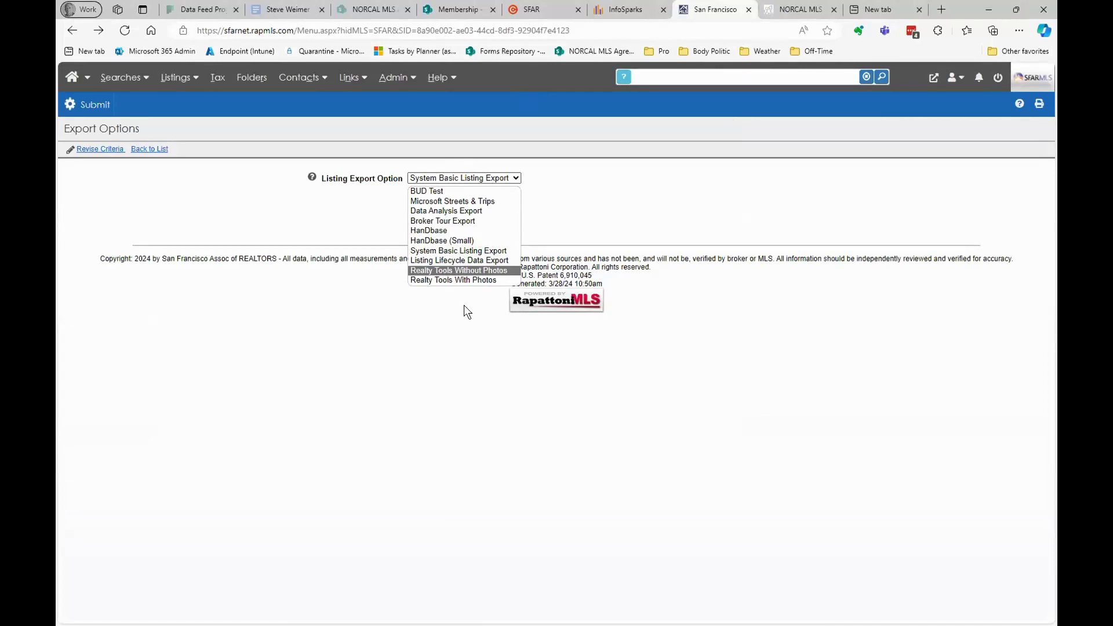
pyautogui.click(444, 271)
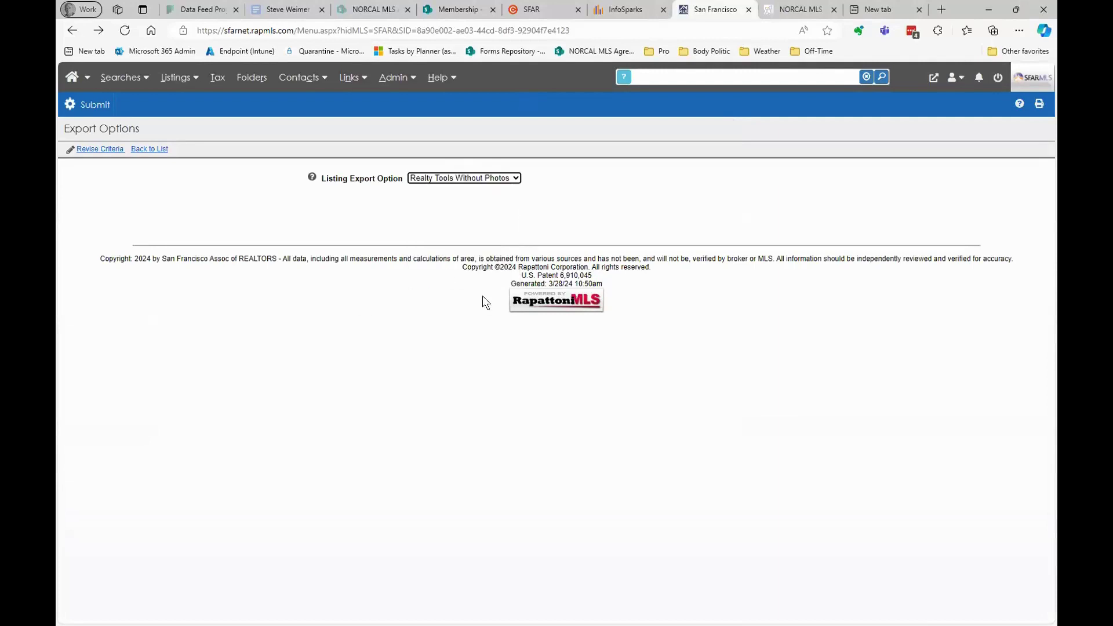
pyautogui.click(474, 179)
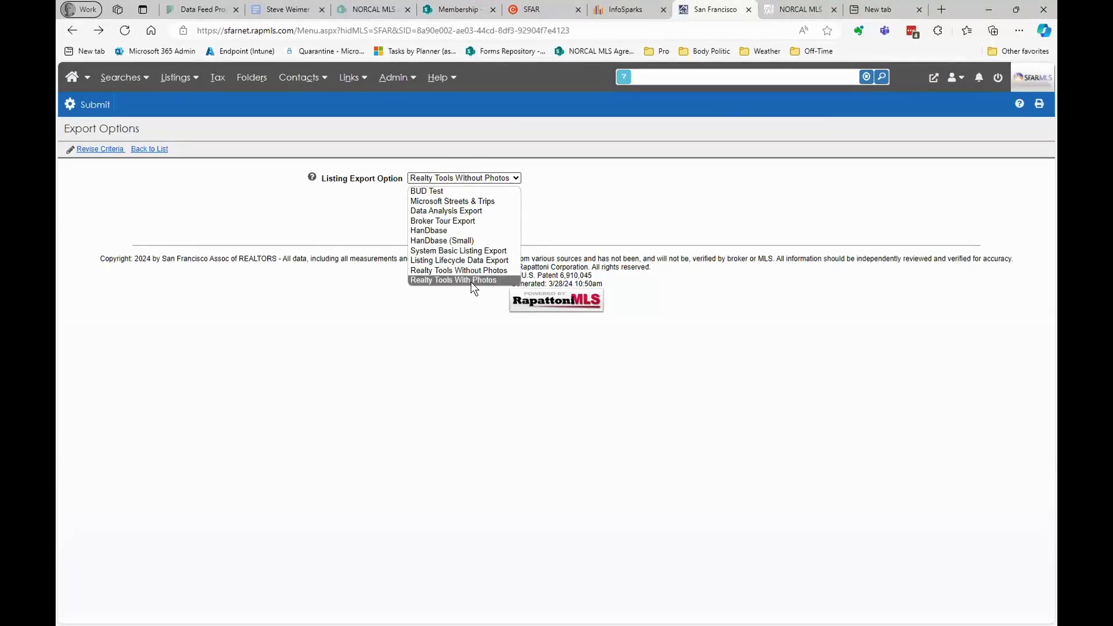
pyautogui.click(317, 117)
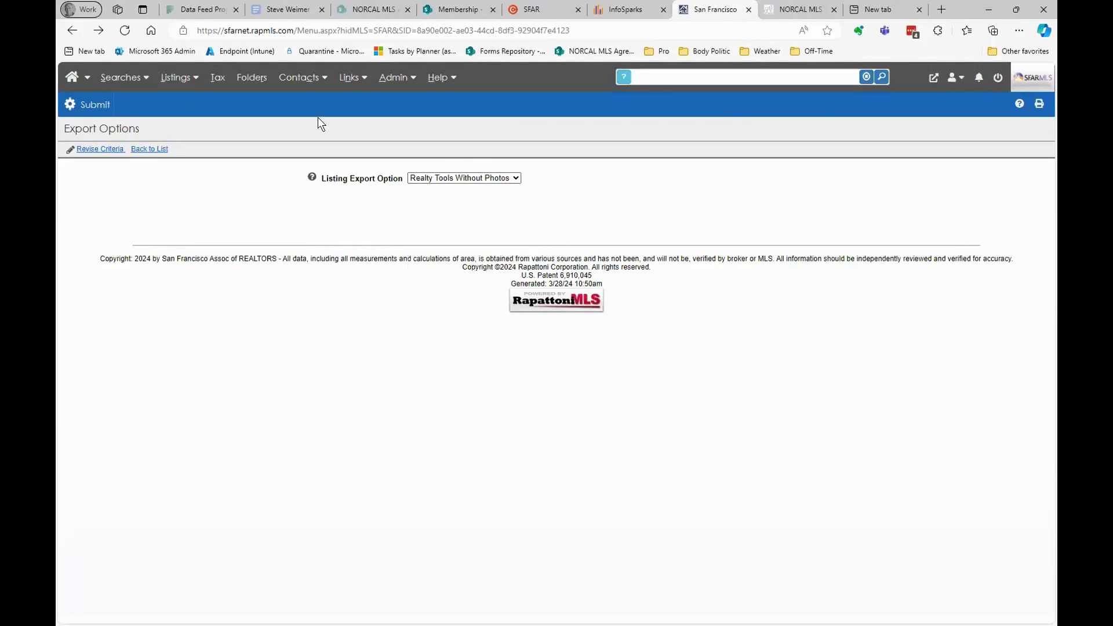
# Go to Searches > Standard Search, then return to the InfoSparks tab
pyautogui.click(126, 81)
pyautogui.click(131, 228)
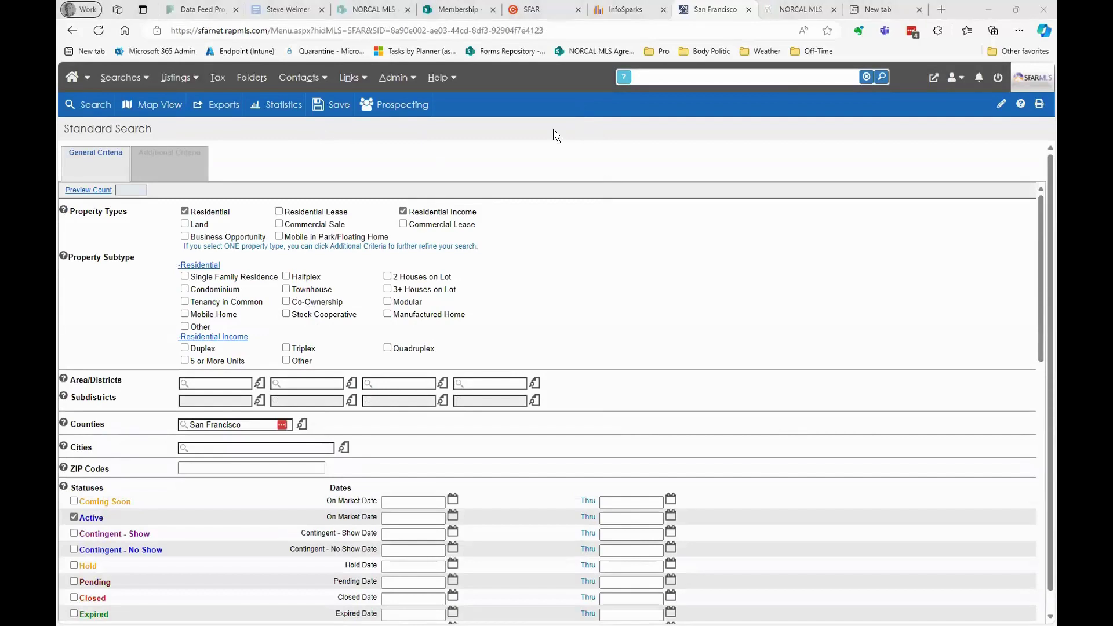
pyautogui.click(625, 9)
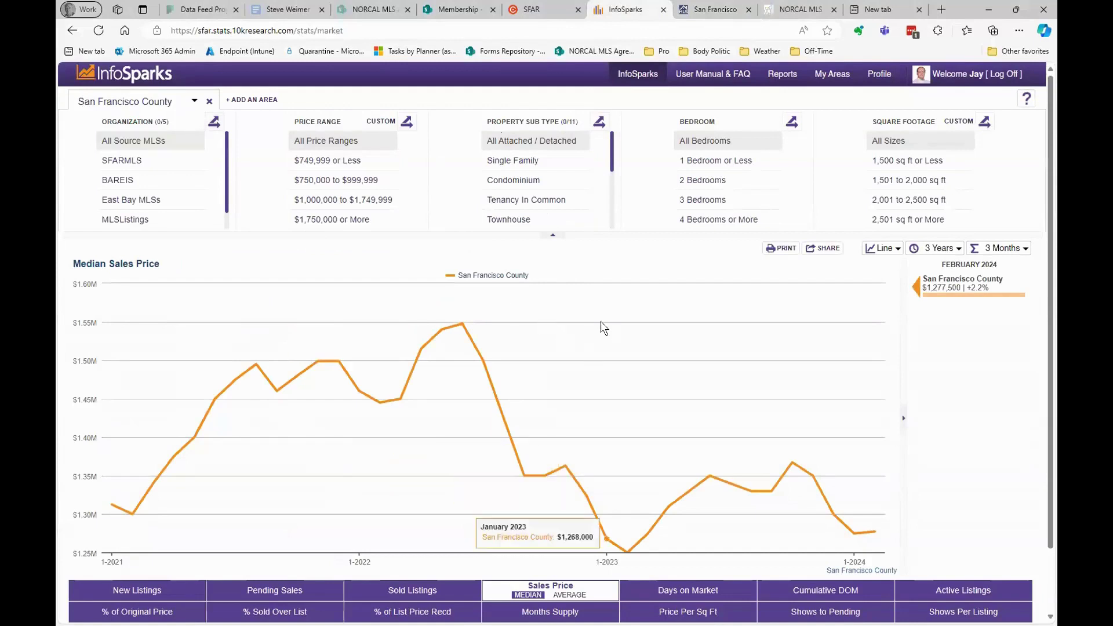
# Open My Areas and pan the map to San Francisco's southwest neighbourhoods
pyautogui.click(820, 74)
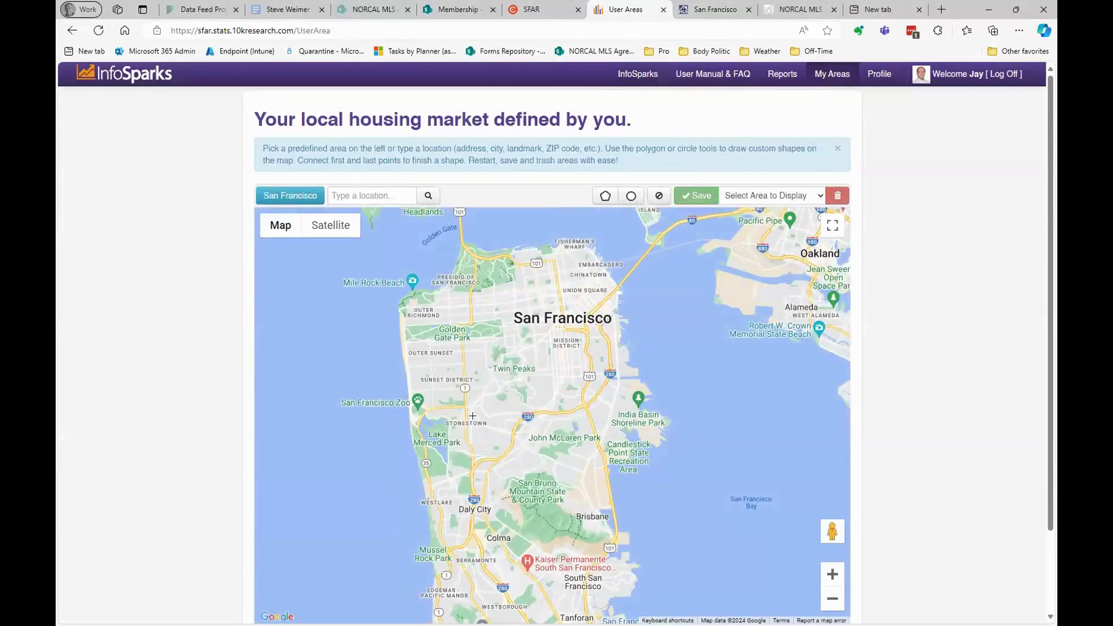
pyautogui.scroll(2, 471, 422)
pyautogui.scroll(-1, 471, 422)
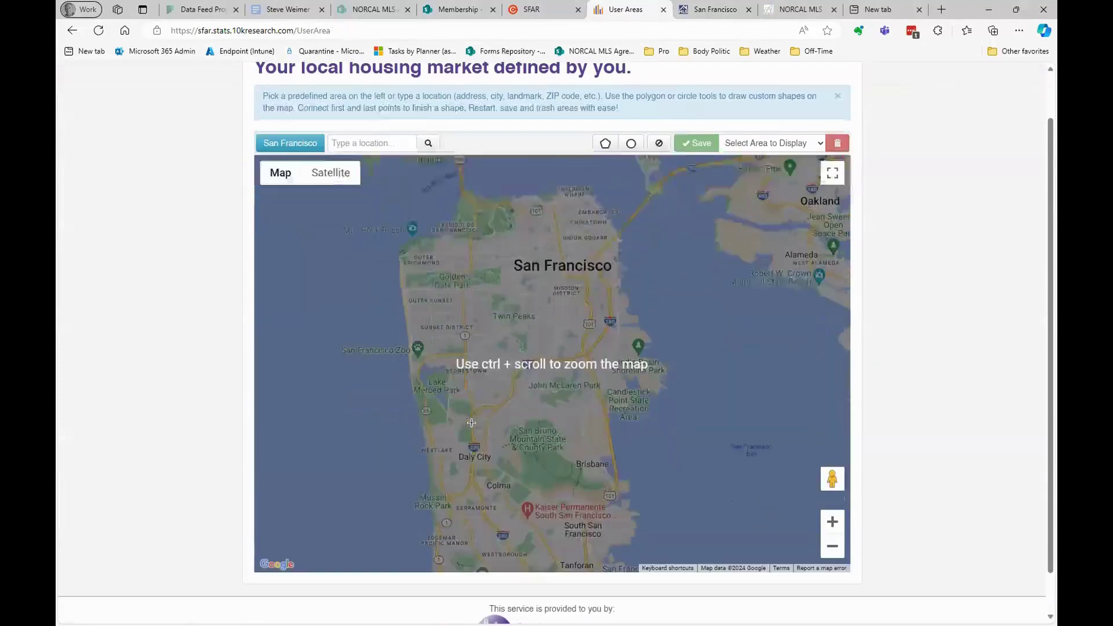
pyautogui.keyDown('ctrl'); pyautogui.scroll(5, 603, 483); pyautogui.keyUp('ctrl')
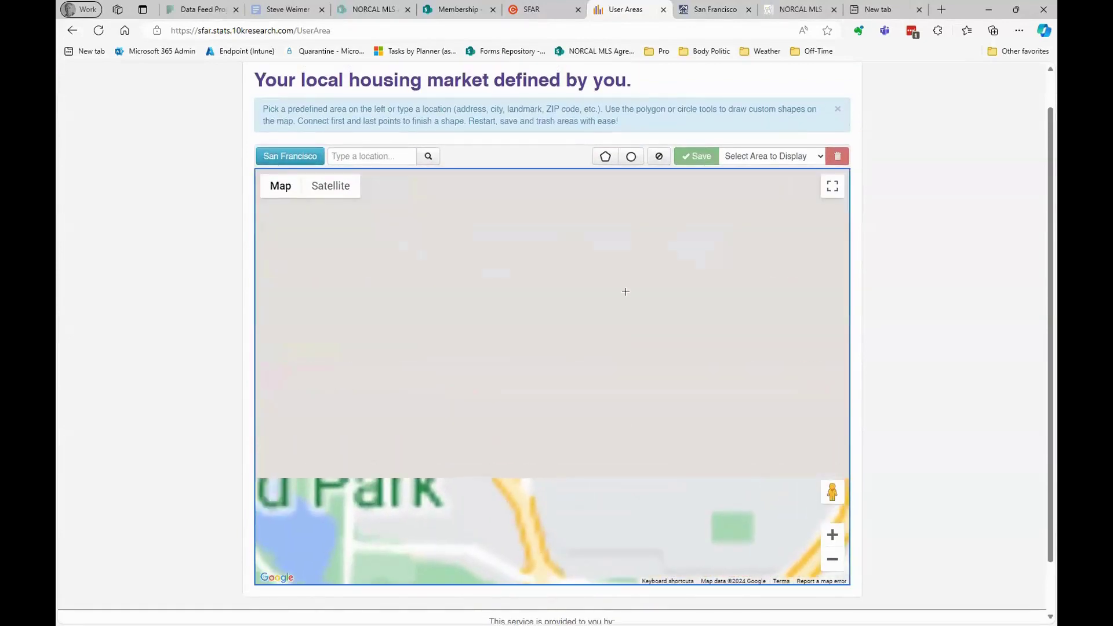
pyautogui.keyDown('ctrl'); pyautogui.scroll(-5, 642, 289); pyautogui.keyUp('ctrl')
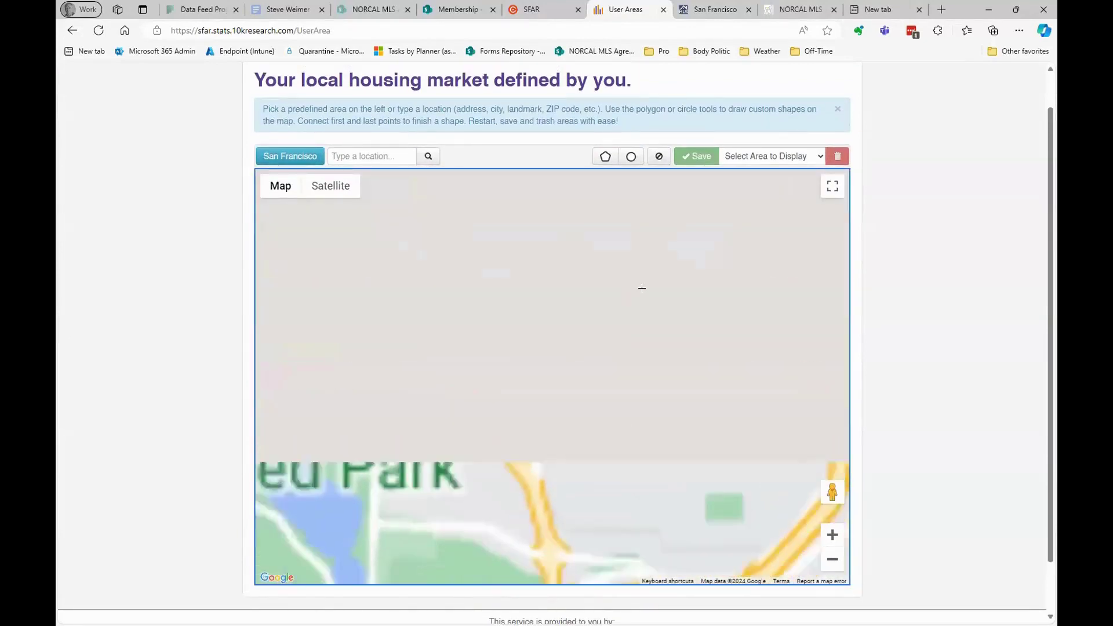
pyautogui.scroll(-1, 641, 287)
pyautogui.moveTo(617, 319); pyautogui.dragTo(571, 350)
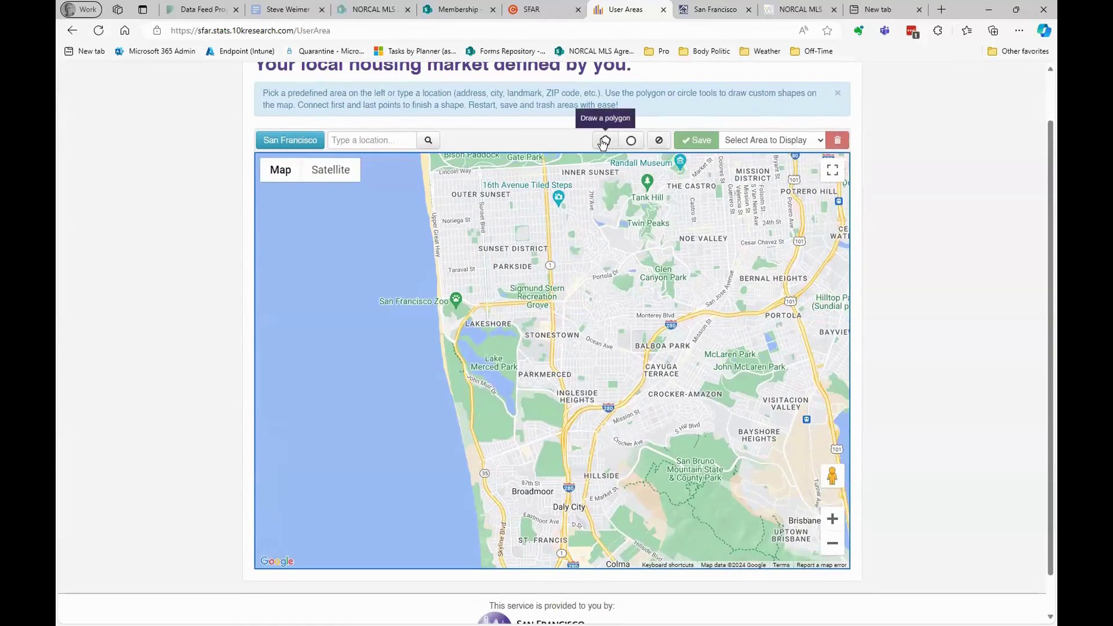
pyautogui.click(603, 142)
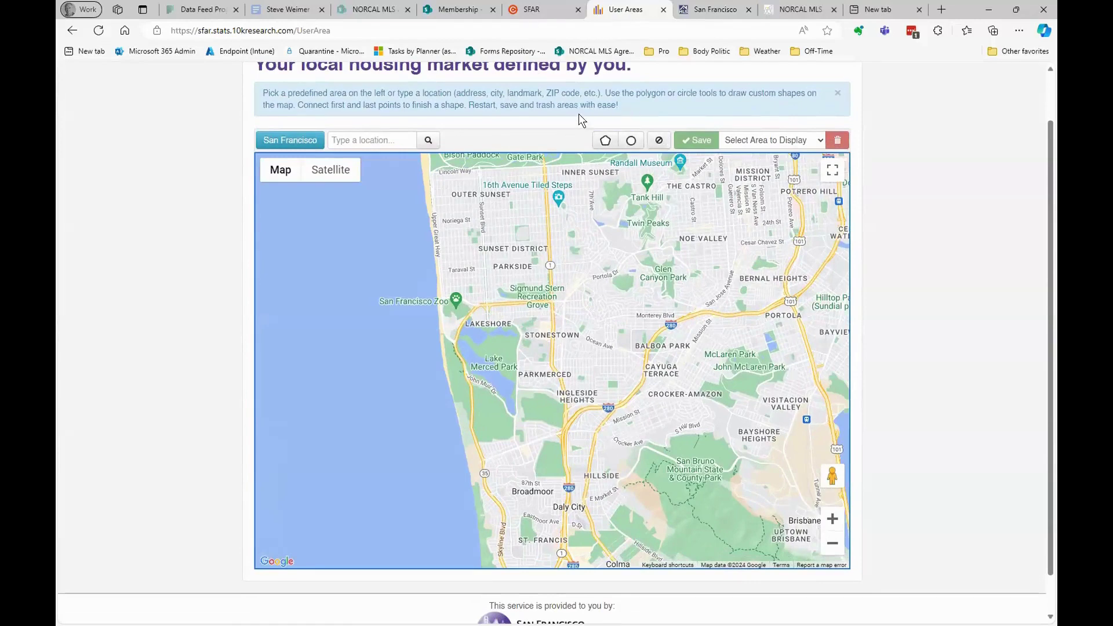
pyautogui.scroll(1, 574, 121)
pyautogui.click(849, 74)
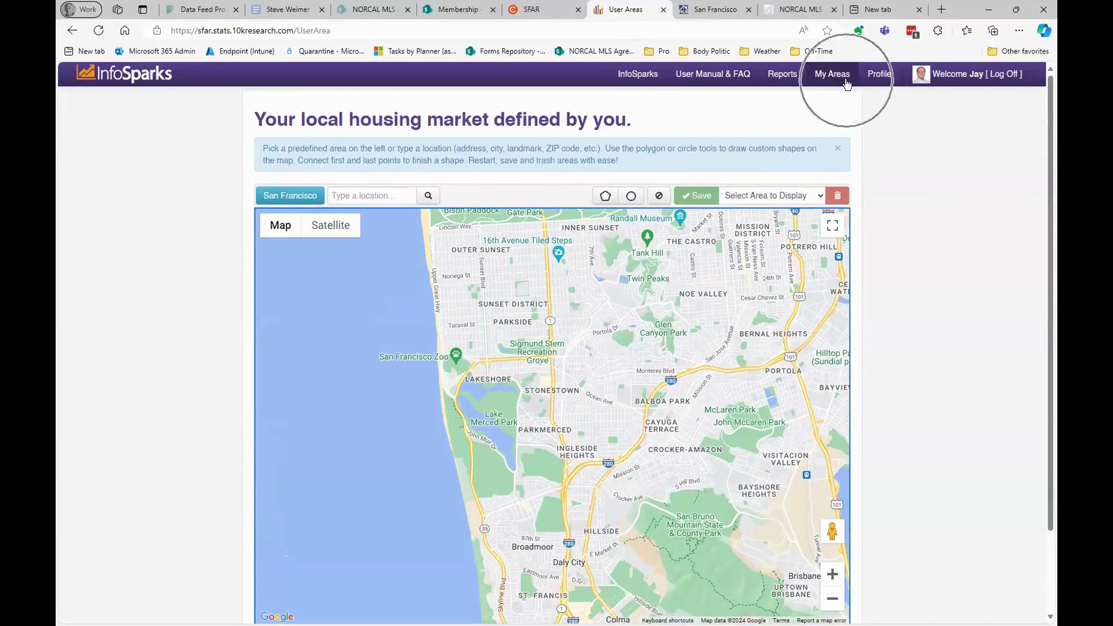
pyautogui.click(832, 73)
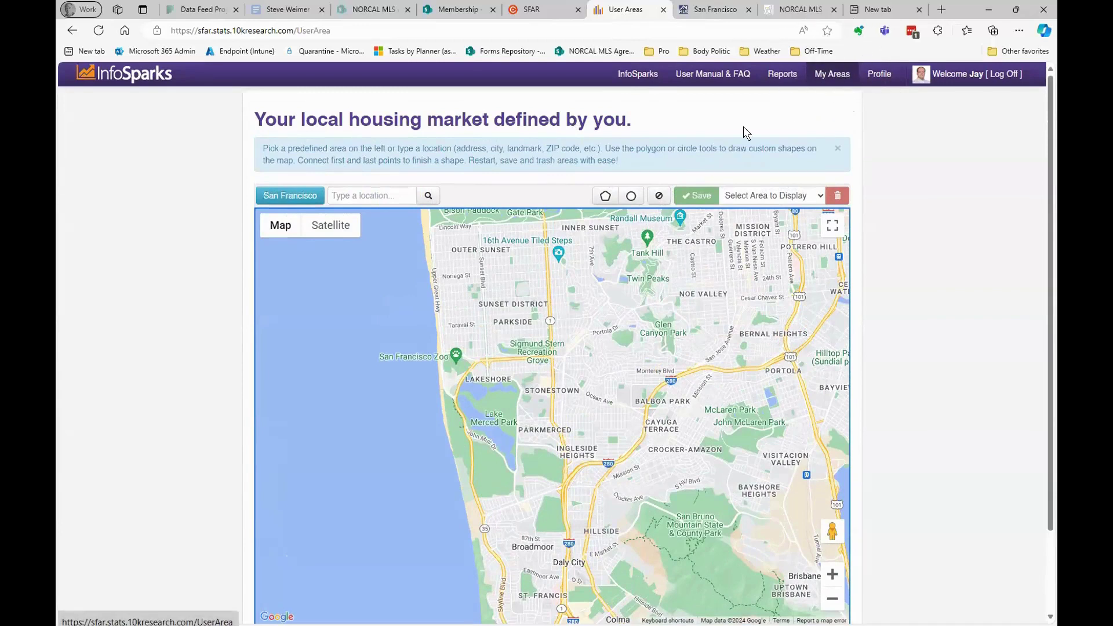
# Draw and close a polygon around Lakeshore, Stonestown and Parkmerced
pyautogui.click(604, 197)
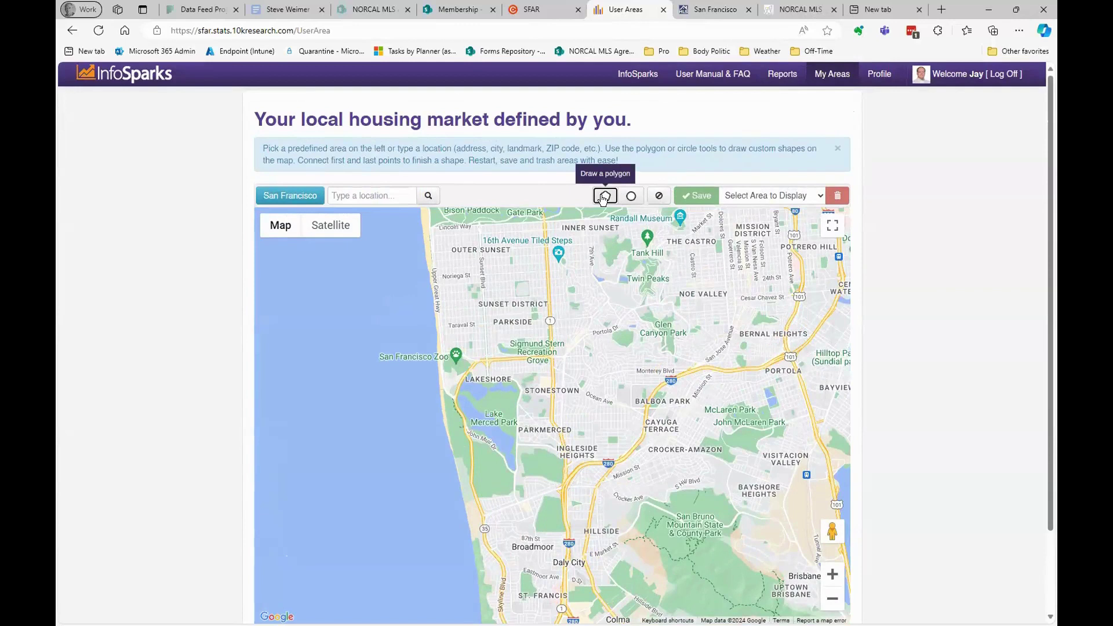
pyautogui.click(487, 369)
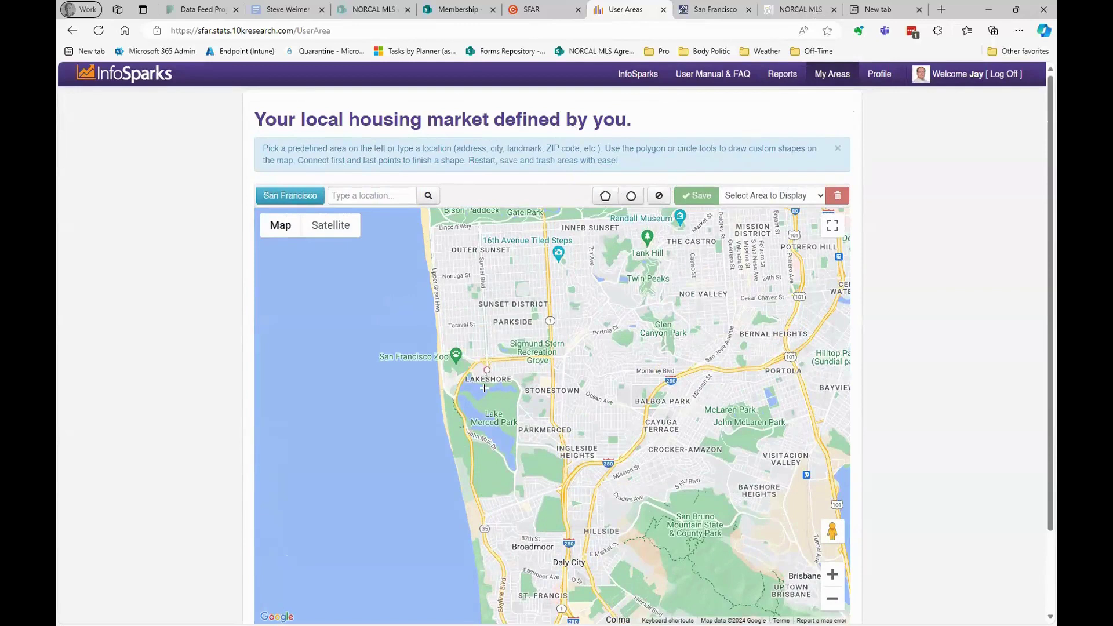
pyautogui.click(486, 389)
pyautogui.click(515, 387)
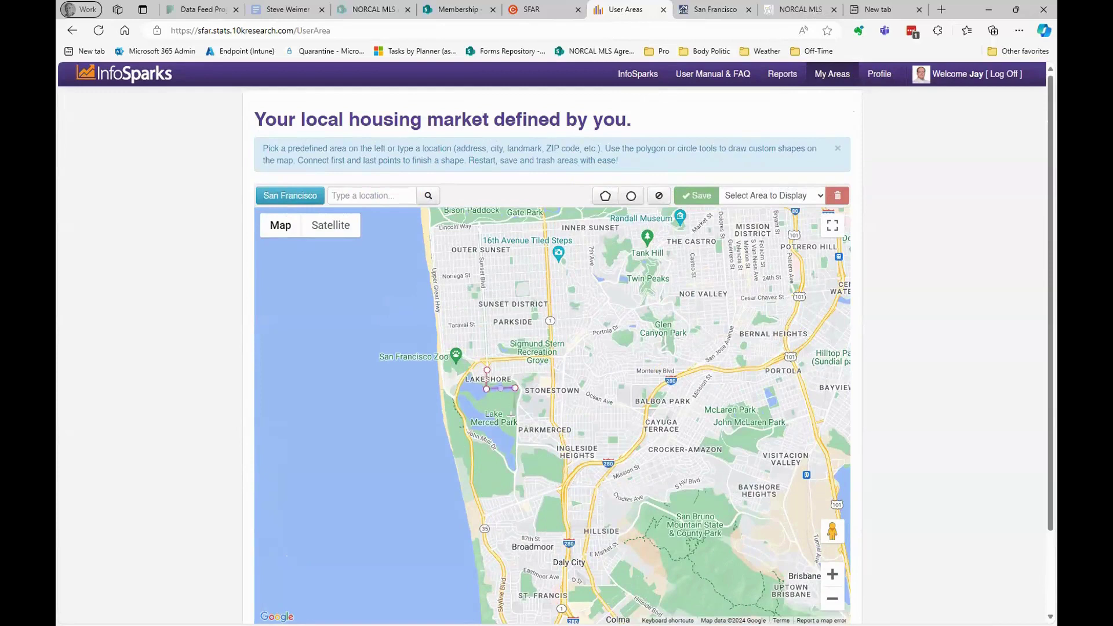
pyautogui.click(512, 447)
pyautogui.click(559, 459)
pyautogui.click(552, 435)
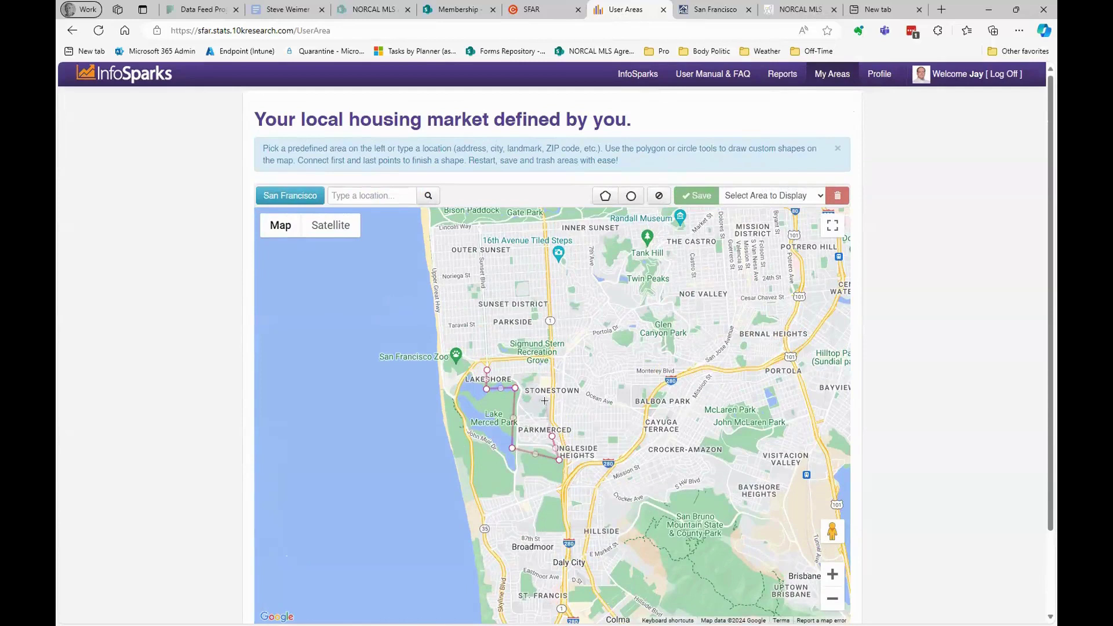
pyautogui.click(546, 401)
pyautogui.click(546, 362)
pyautogui.click(494, 364)
pyautogui.click(487, 370)
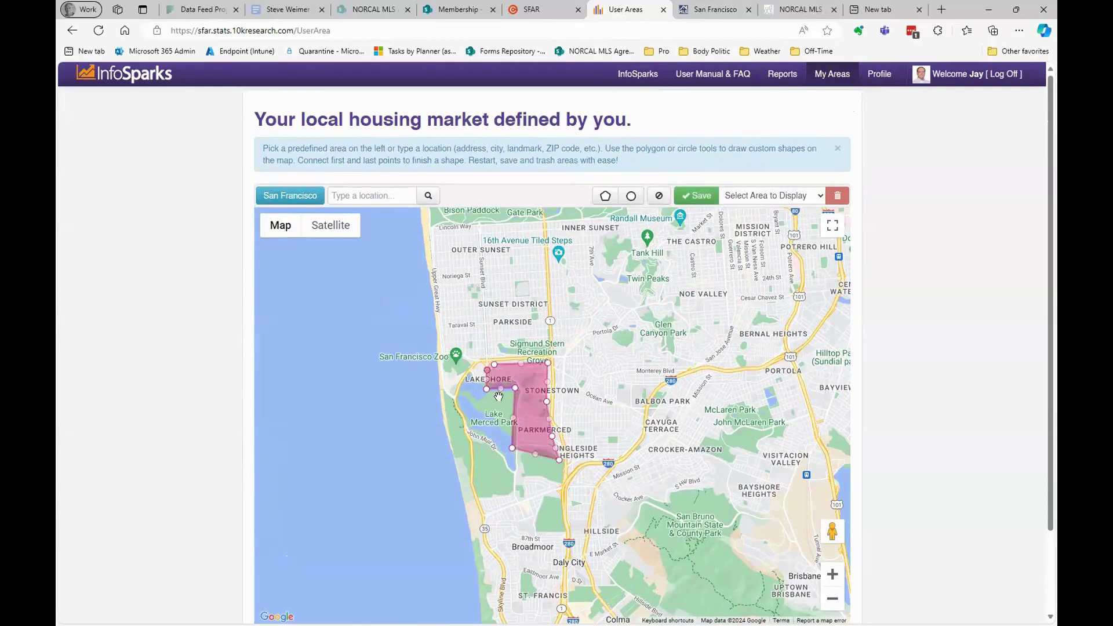
pyautogui.click(760, 199)
pyautogui.press('p')
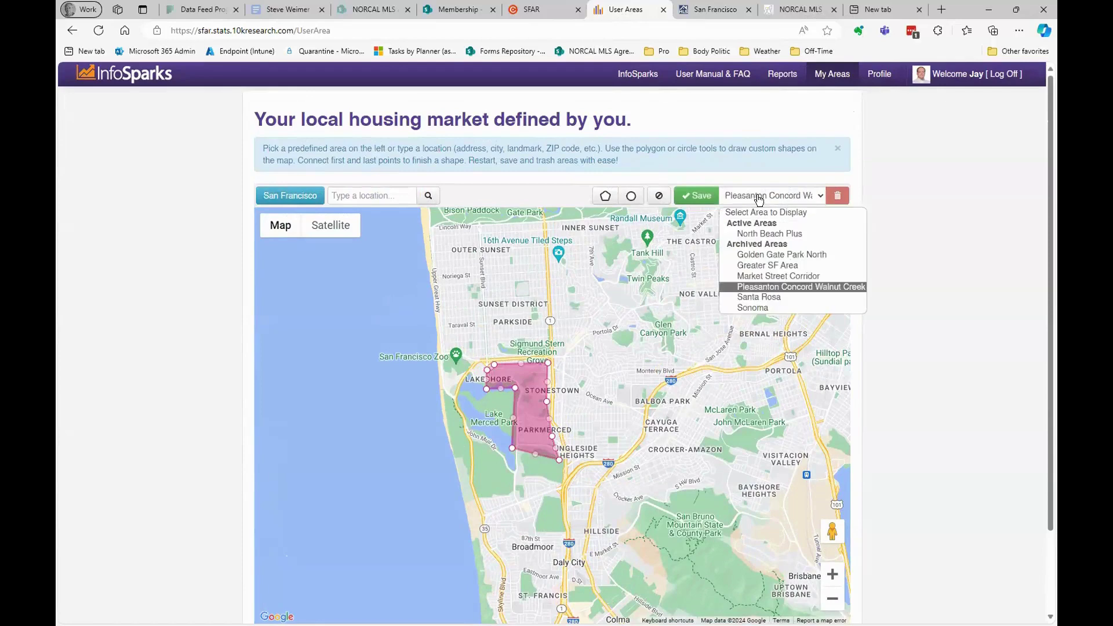
# Save the outlined polygon as a new custom area named MERCED
pyautogui.click(698, 204)
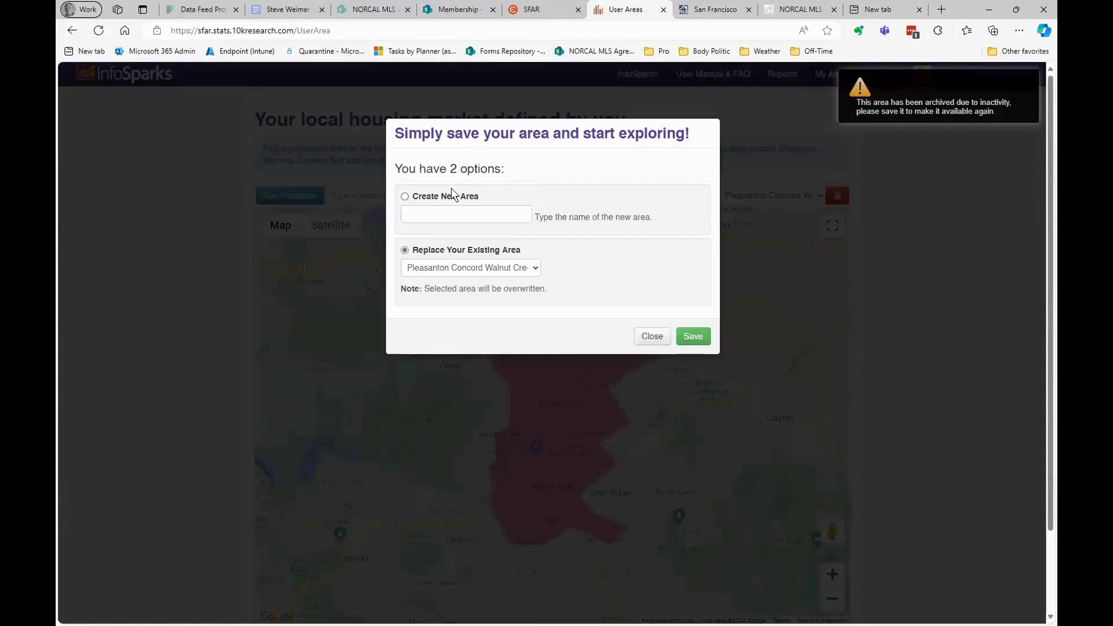
pyautogui.click(436, 198)
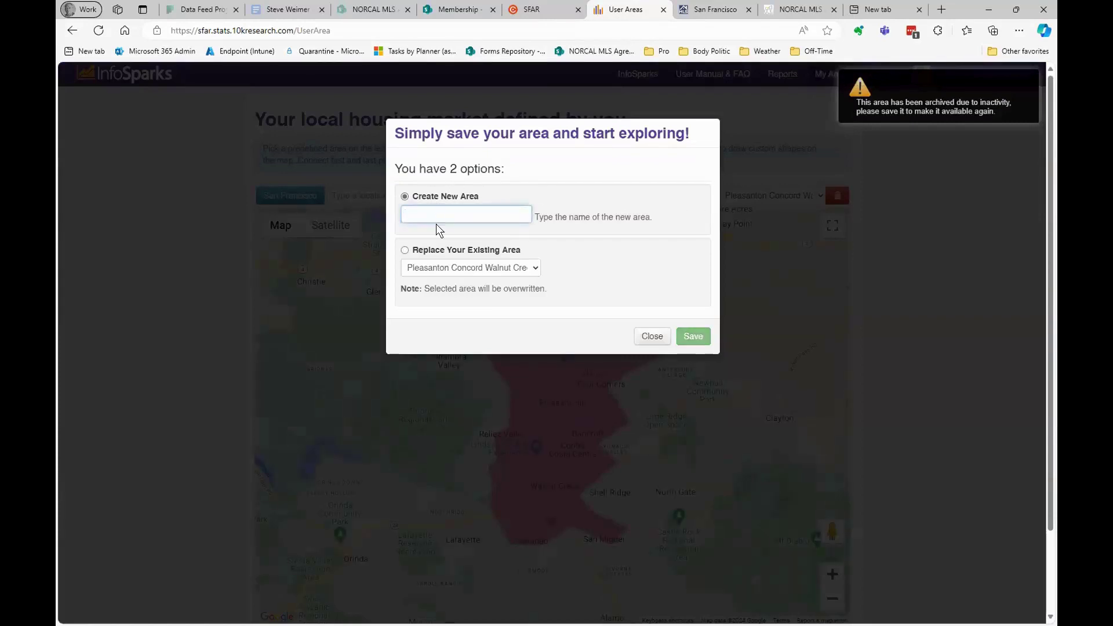
pyautogui.write('MERCED')
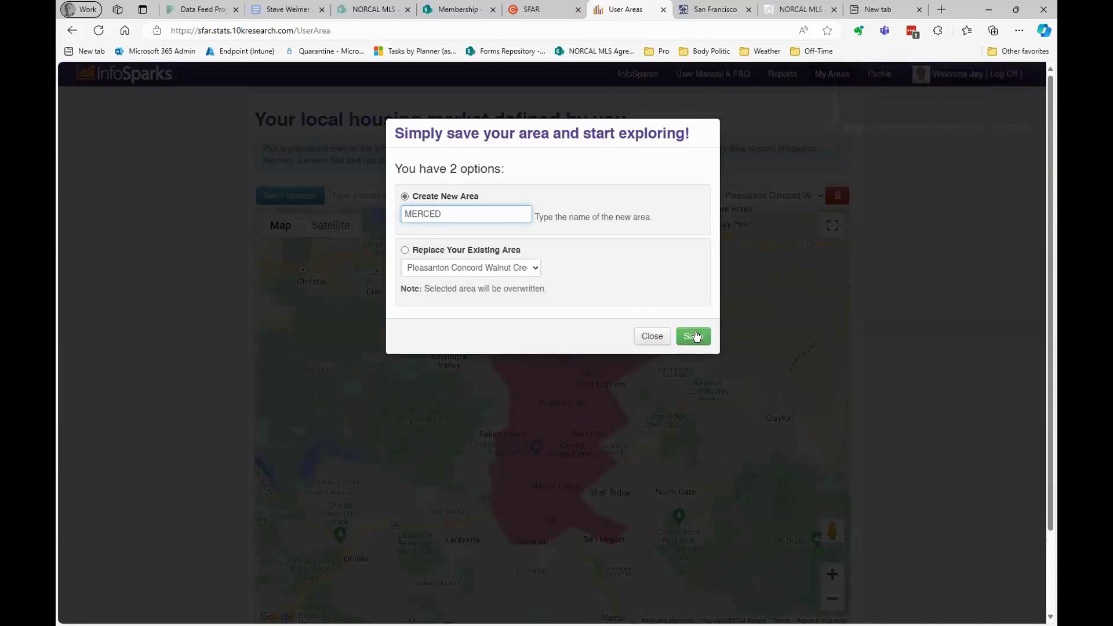
pyautogui.click(699, 335)
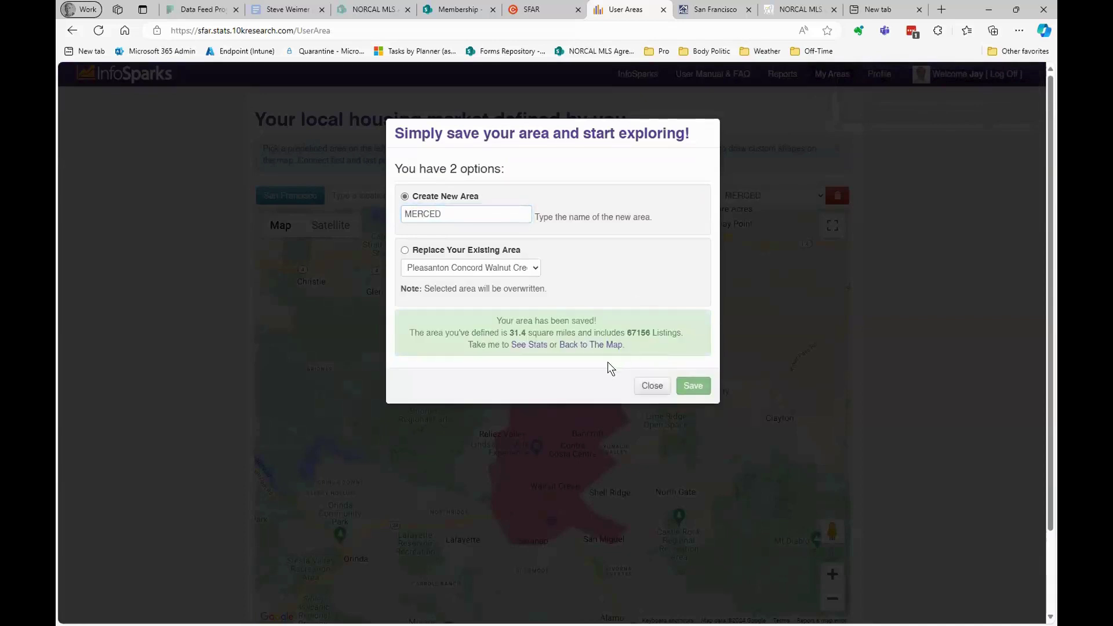
pyautogui.click(524, 344)
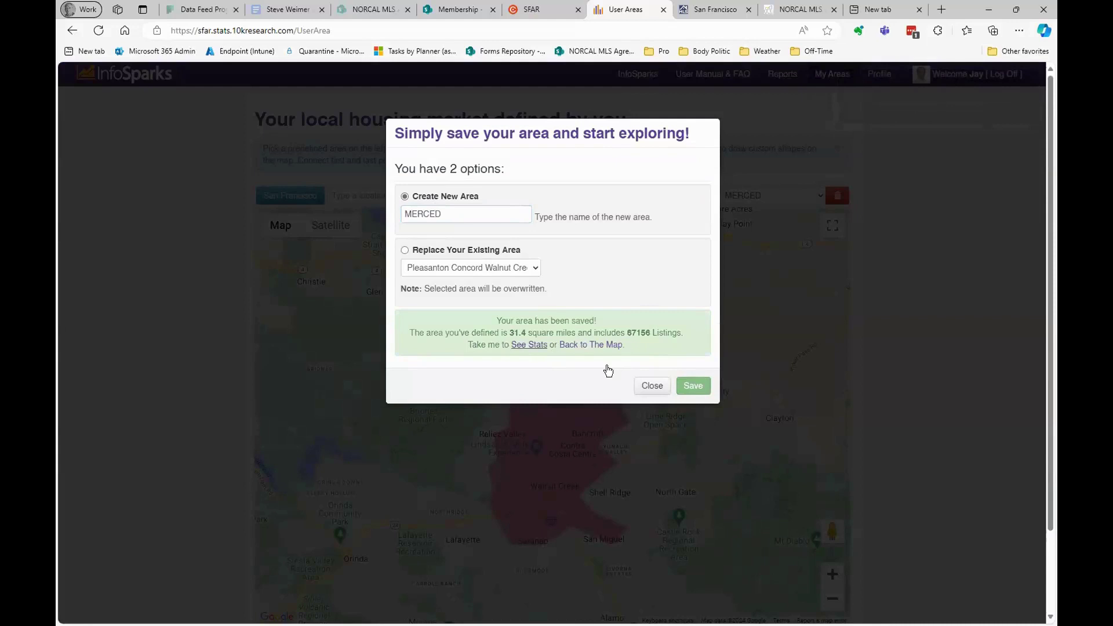
pyautogui.click(652, 384)
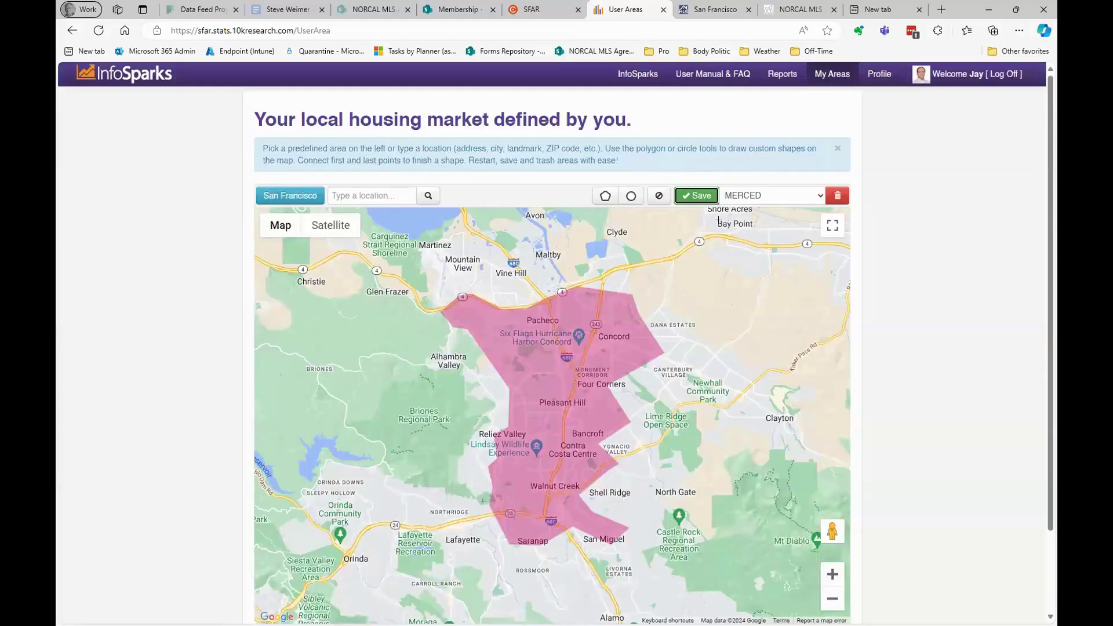
# Delete the MERCED area, leaving no area displayed
pyautogui.click(776, 199)
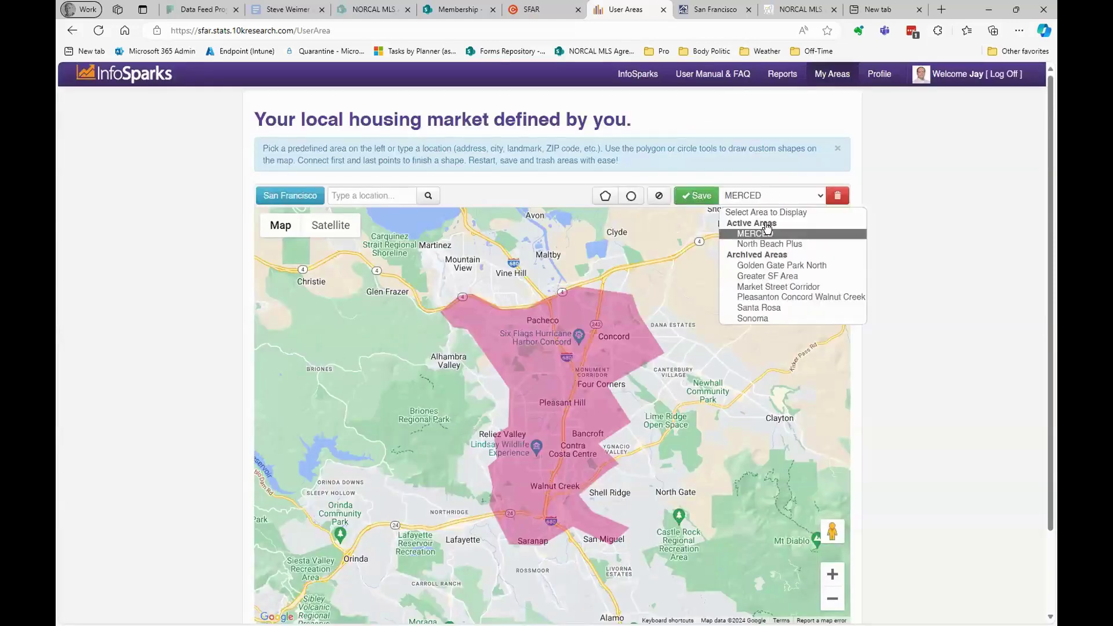
pyautogui.click(765, 233)
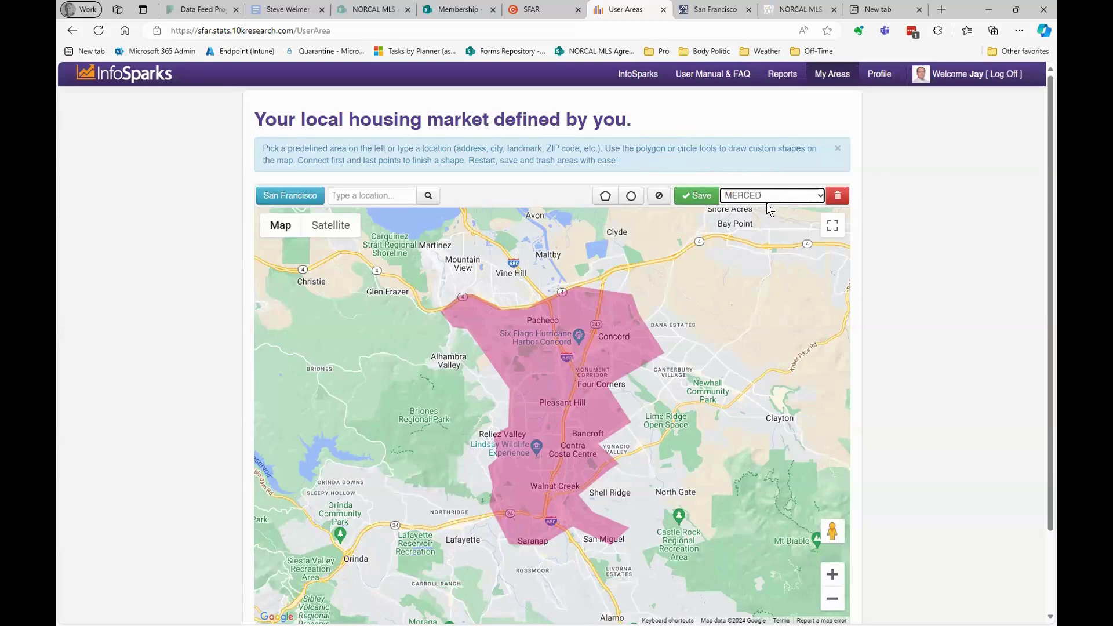
pyautogui.click(837, 197)
pyautogui.click(677, 197)
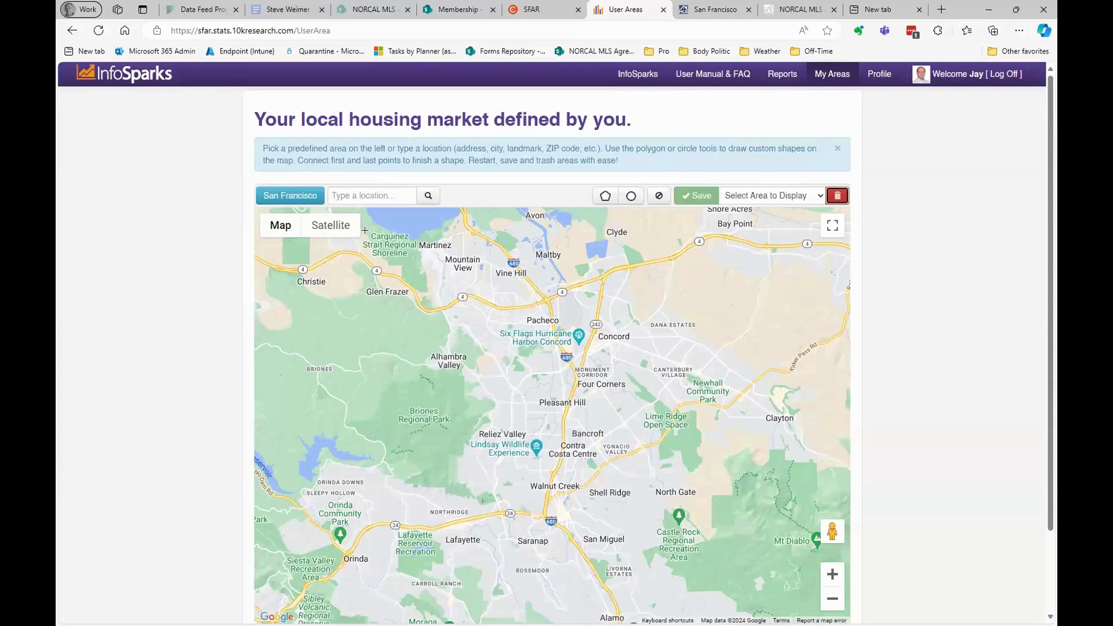
# Show San Francisco and start a polygon down Lake Merced's west side to its southern edge
pyautogui.click(274, 194)
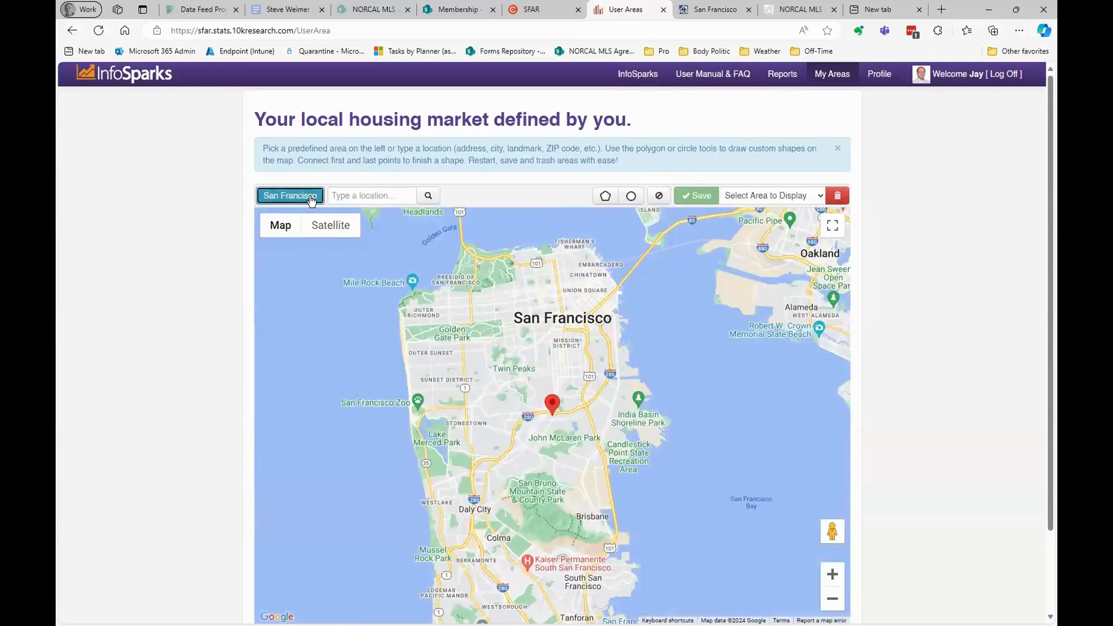
pyautogui.scroll(5, 443, 448)
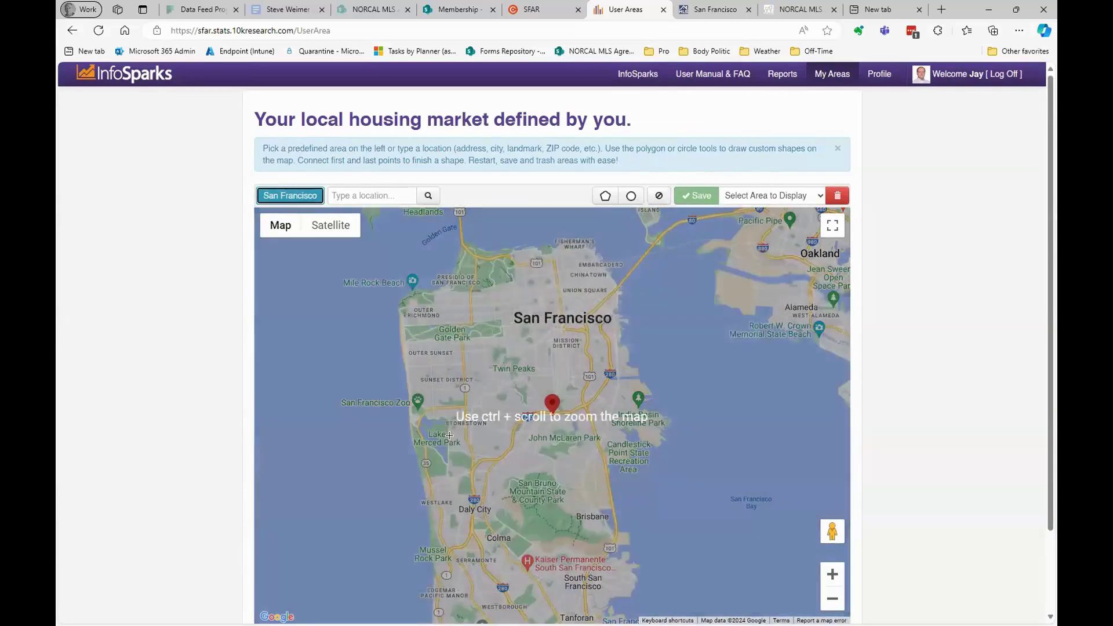
pyautogui.scroll(-5, 500, 348)
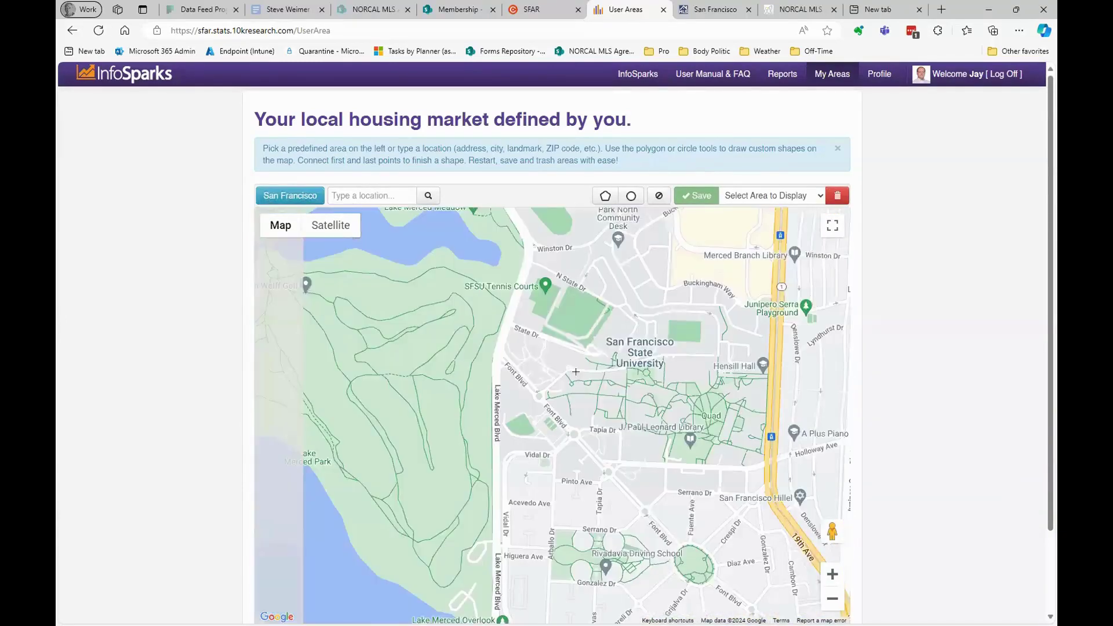
pyautogui.scroll(-2, 615, 272)
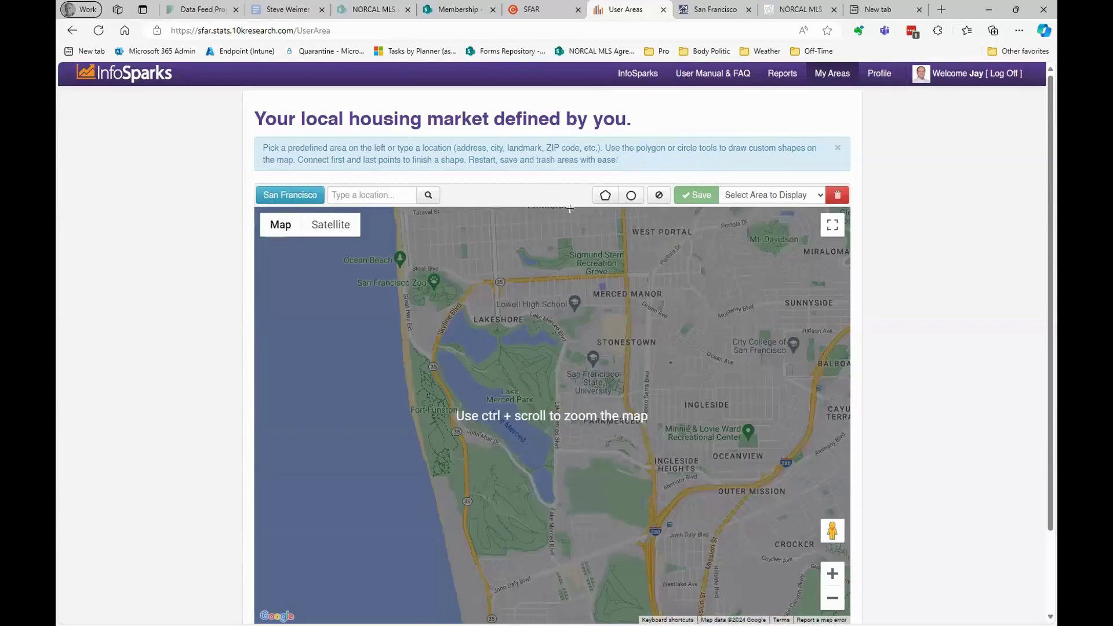
pyautogui.click(606, 196)
pyautogui.click(488, 284)
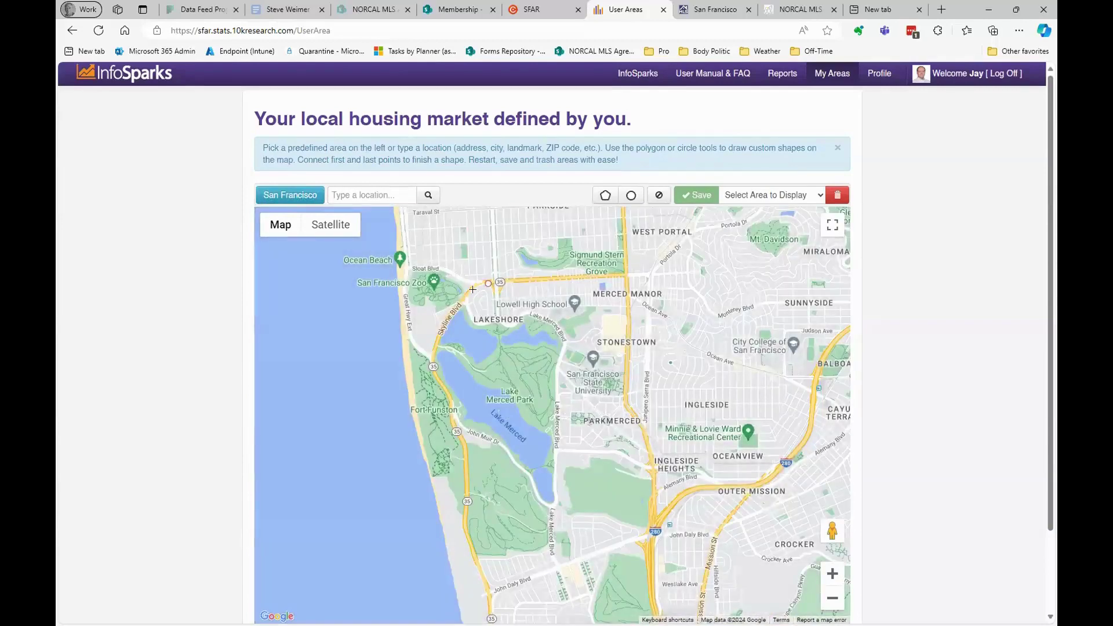
pyautogui.click(464, 300)
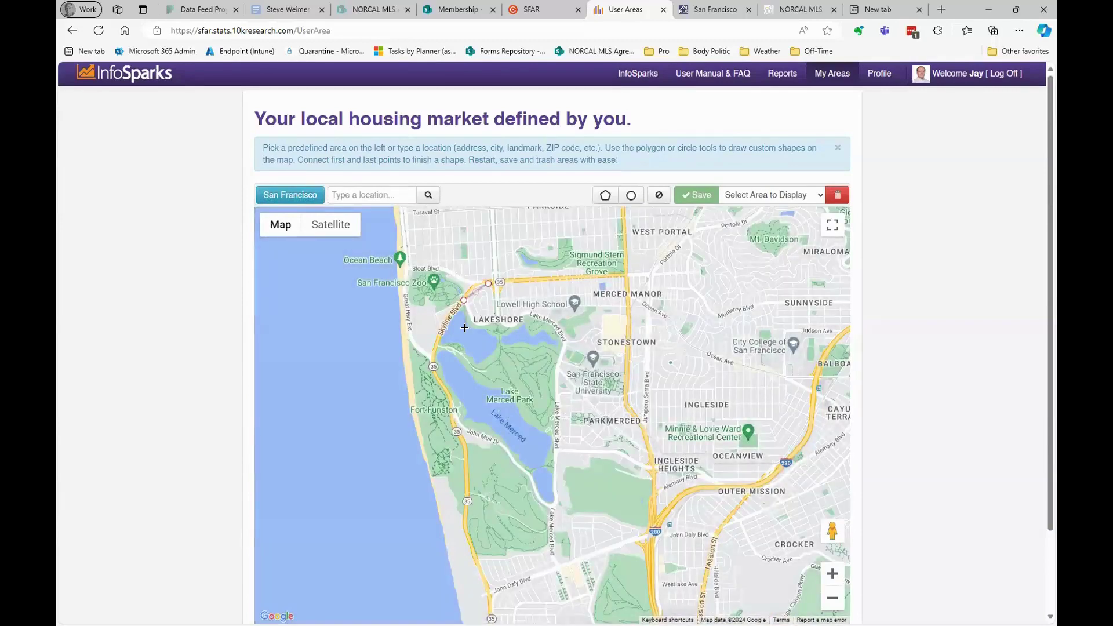
pyautogui.click(554, 335)
pyautogui.click(546, 378)
pyautogui.click(545, 475)
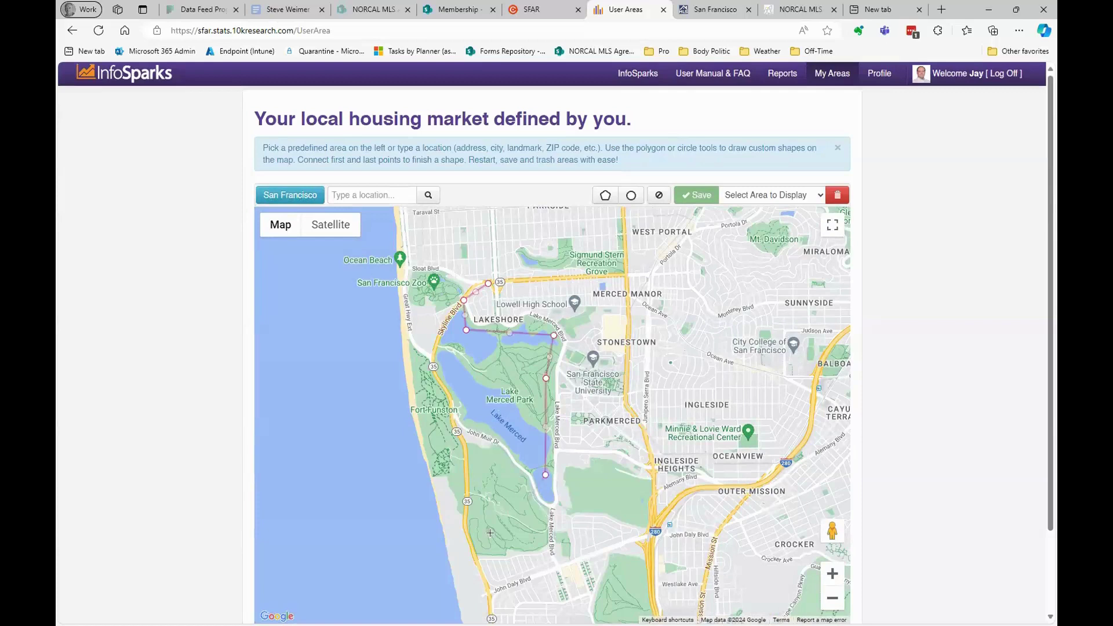
pyautogui.click(467, 561)
pyautogui.click(484, 611)
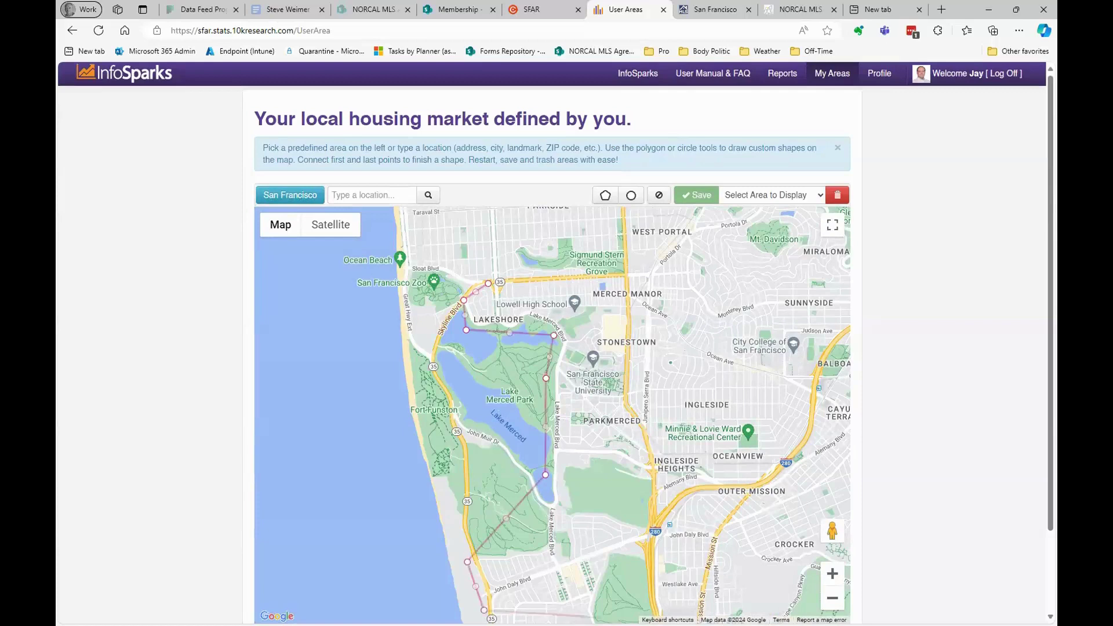
# Finish the outline up Parkmerced's east side to Merced Manor and close the shape
pyautogui.click(591, 602)
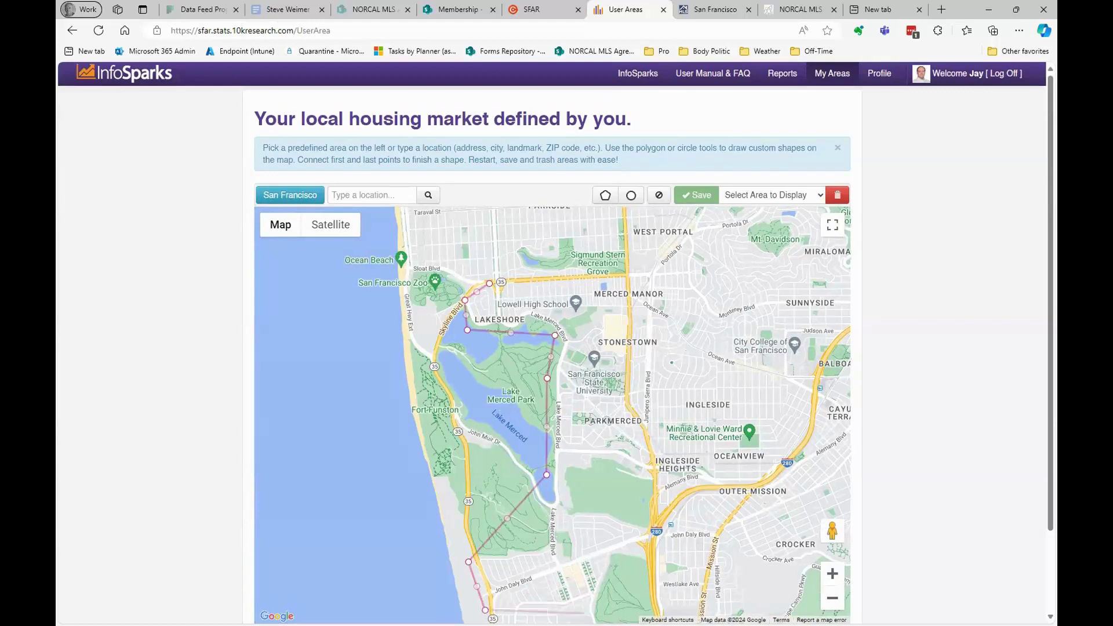
pyautogui.click(612, 552)
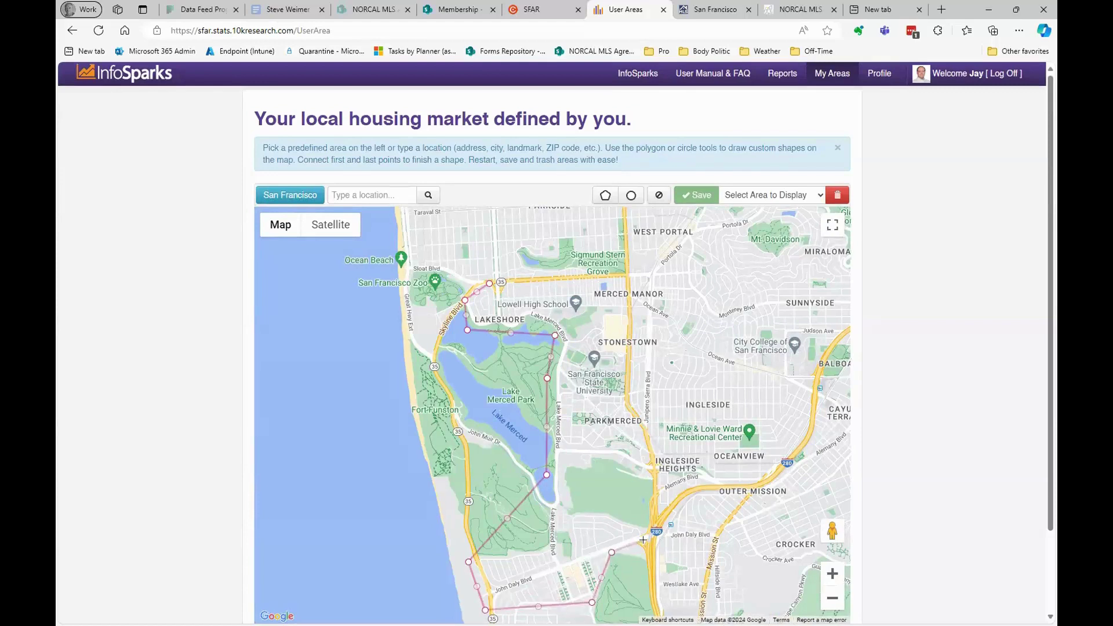
pyautogui.click(646, 540)
pyautogui.click(642, 436)
pyautogui.click(617, 400)
pyautogui.click(624, 282)
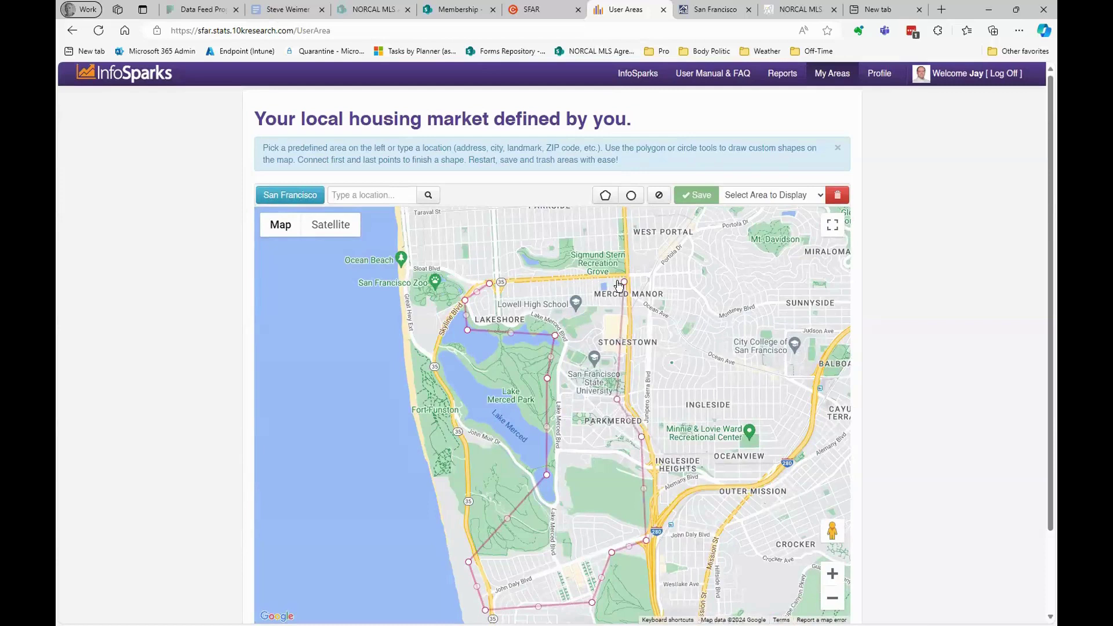
pyautogui.click(507, 288)
pyautogui.click(491, 285)
# Save the area as MERCED and go to the market statistics charts
pyautogui.click(698, 195)
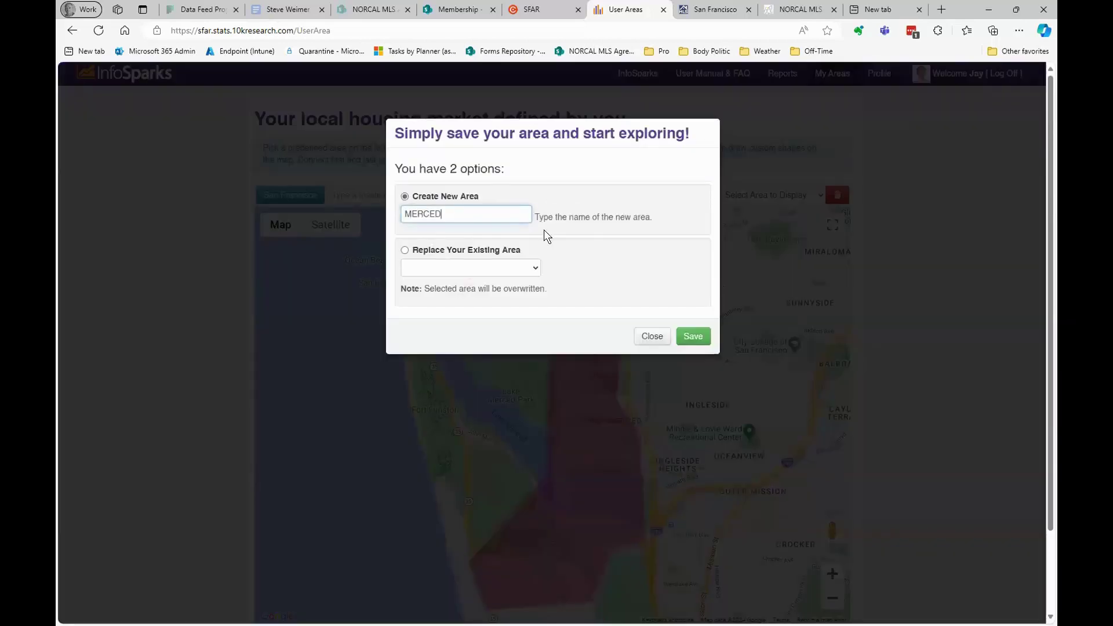
pyautogui.click(705, 335)
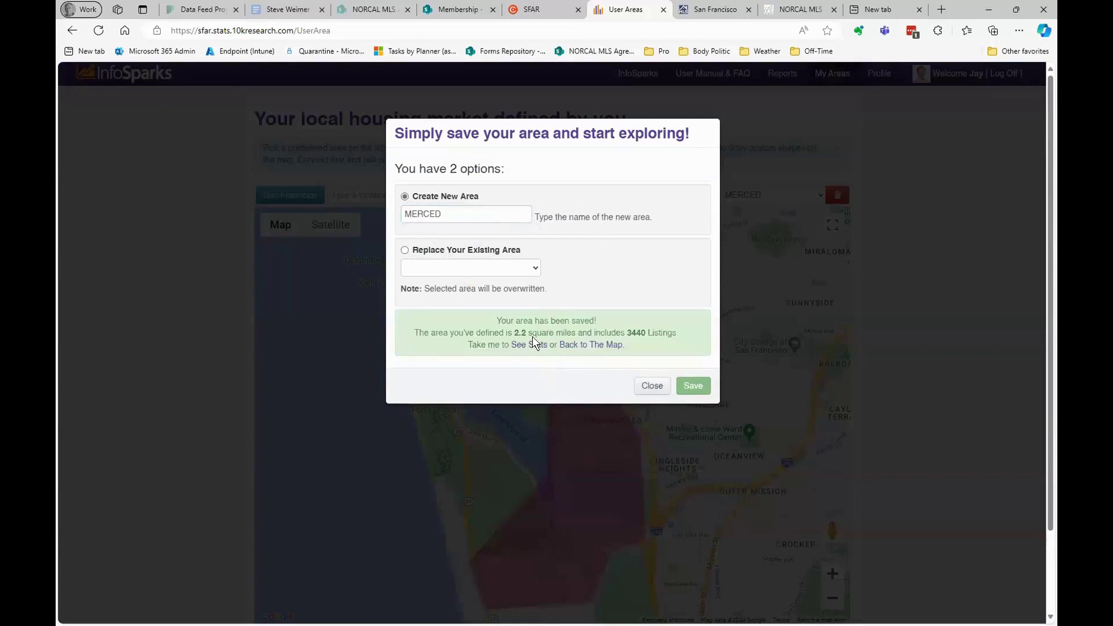
pyautogui.click(653, 386)
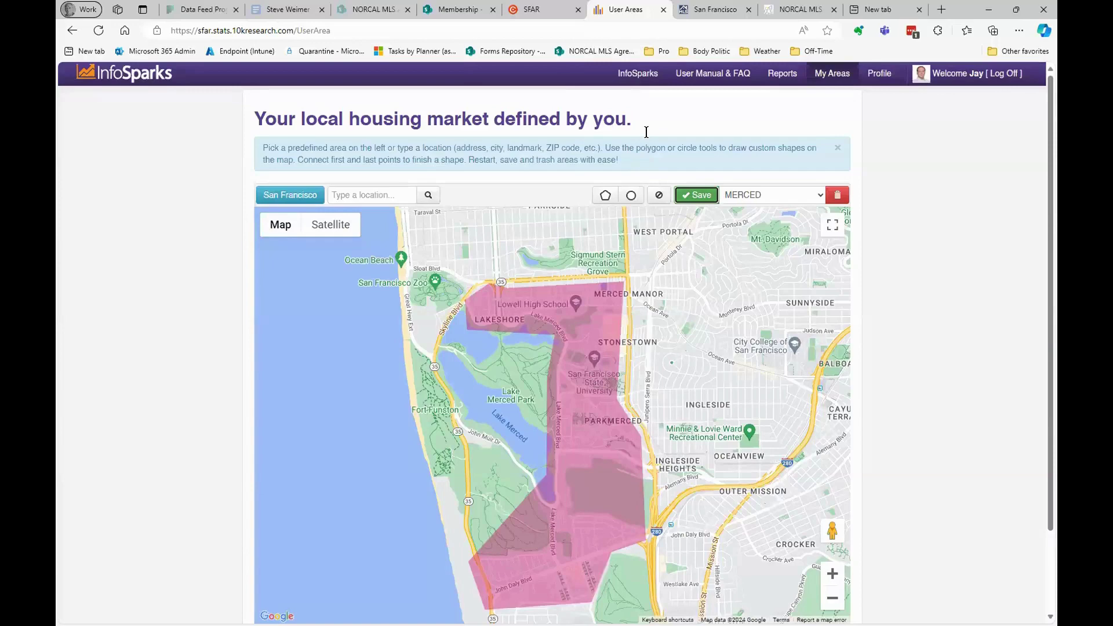
pyautogui.click(632, 80)
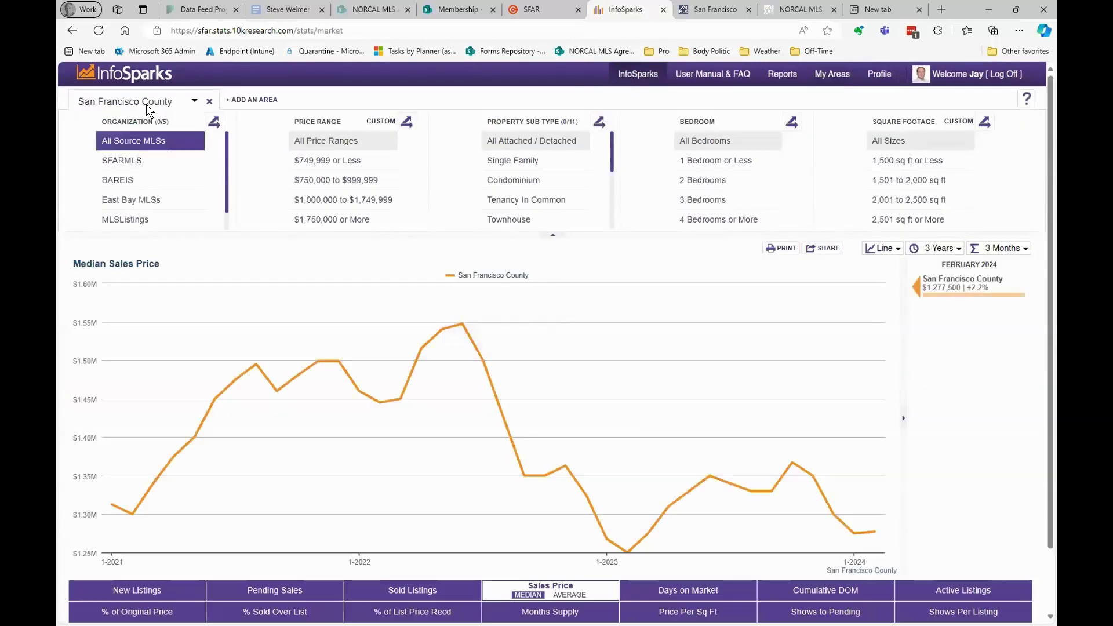
# Add MERCED as the second chart area and switch the metric to Price Per Sq Ft
pyautogui.click(262, 102)
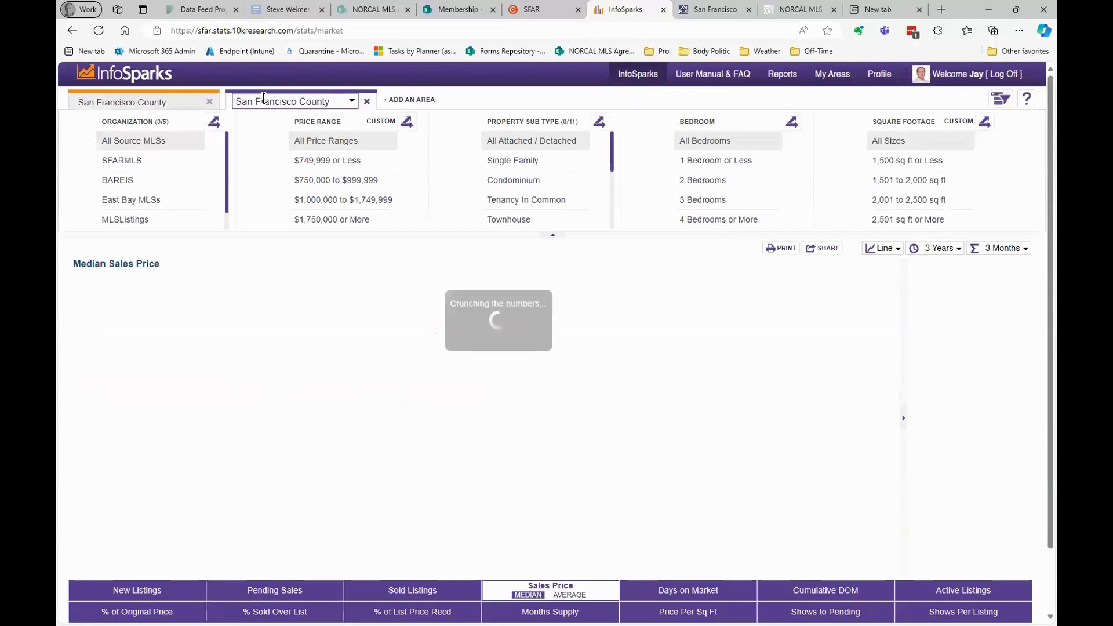
pyautogui.click(351, 102)
pyautogui.scroll(-1, 324, 232)
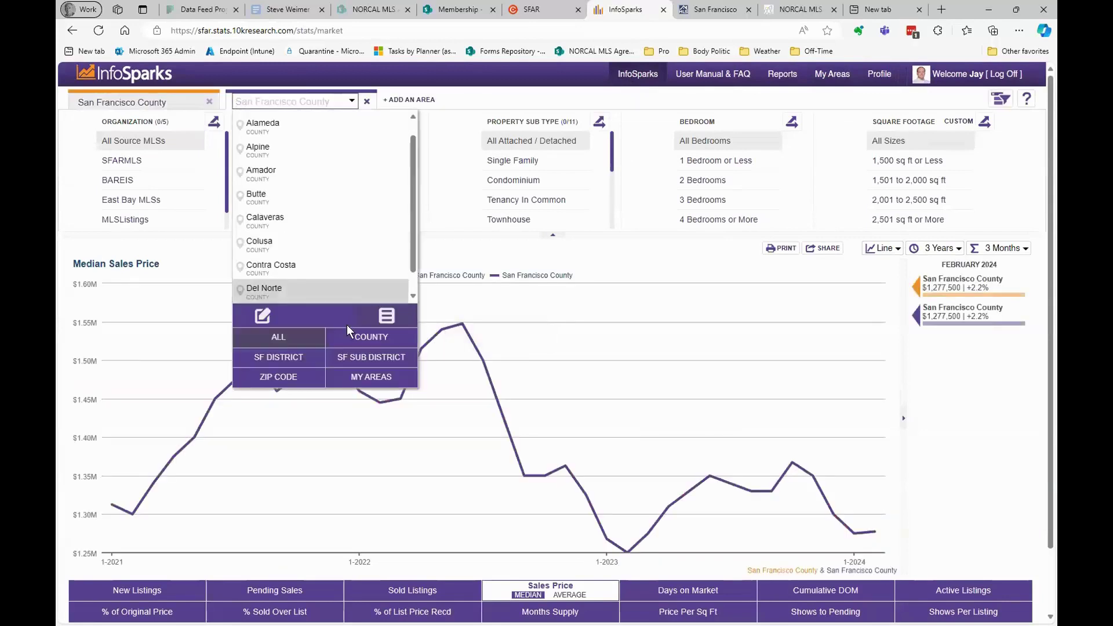
pyautogui.click(366, 376)
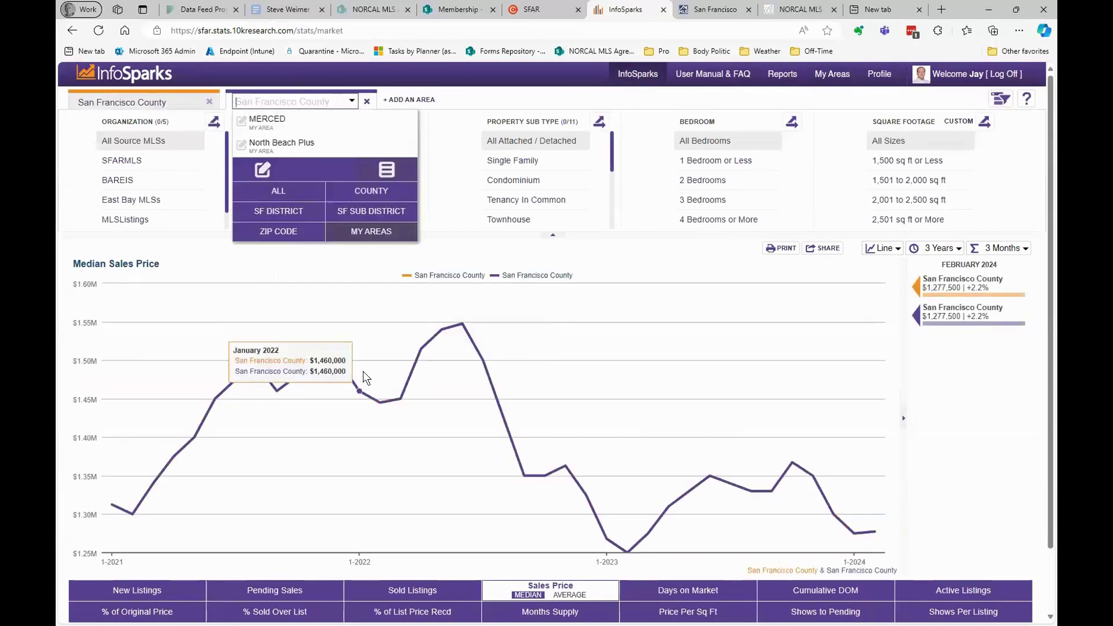
pyautogui.click(293, 122)
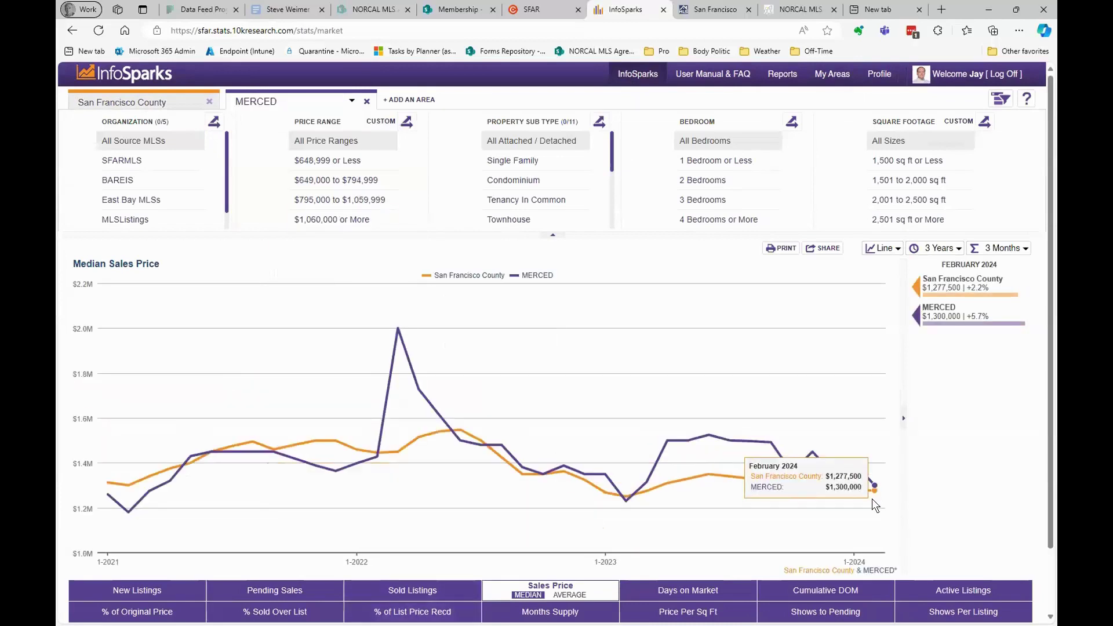
pyautogui.click(826, 612)
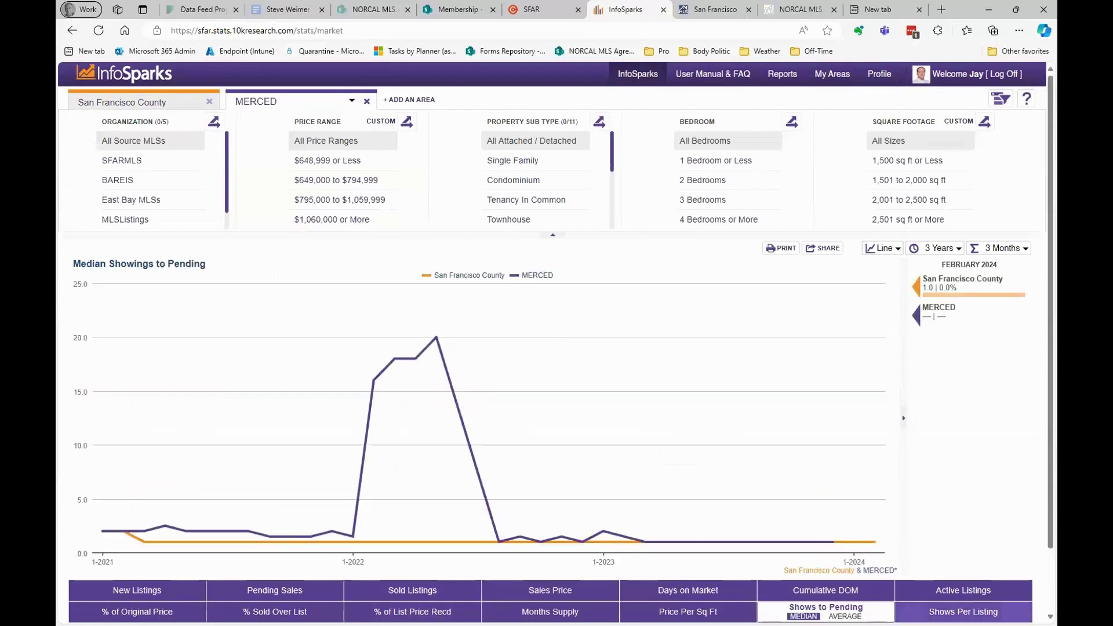
pyautogui.click(688, 611)
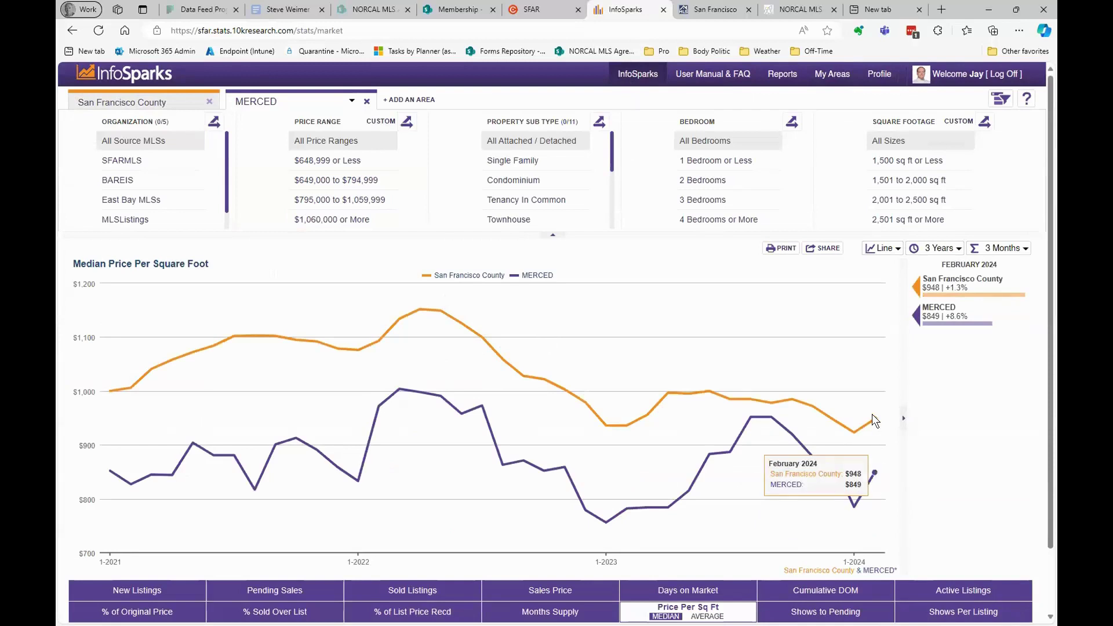
# Search 'Distr' in the third area box and add SF District 3 to the chart
pyautogui.click(409, 100)
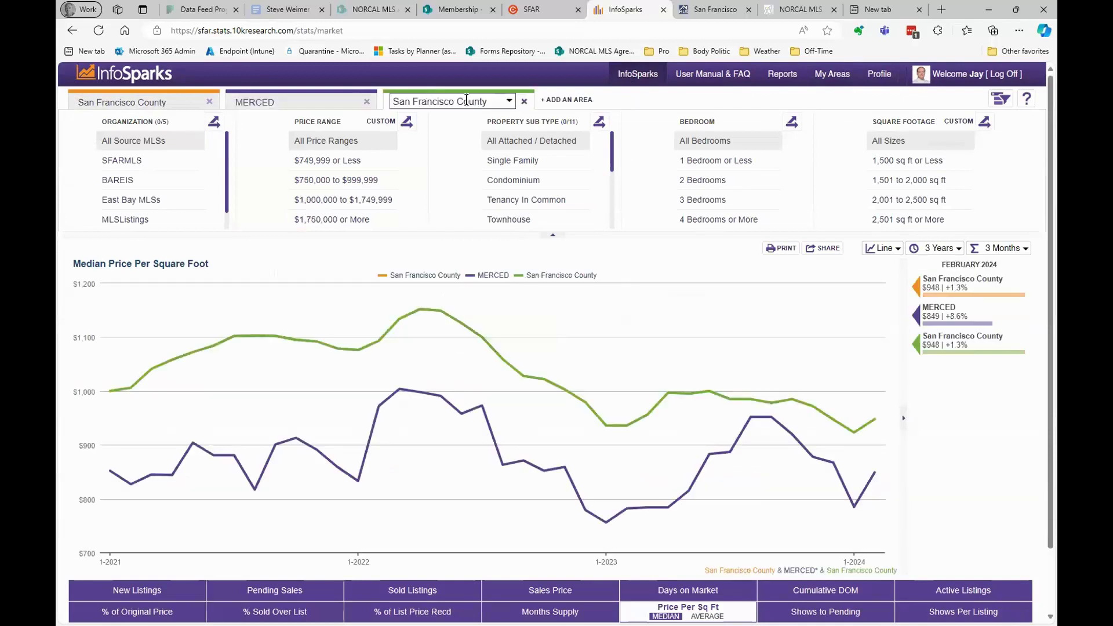
pyautogui.click(486, 99)
pyautogui.write('D3')
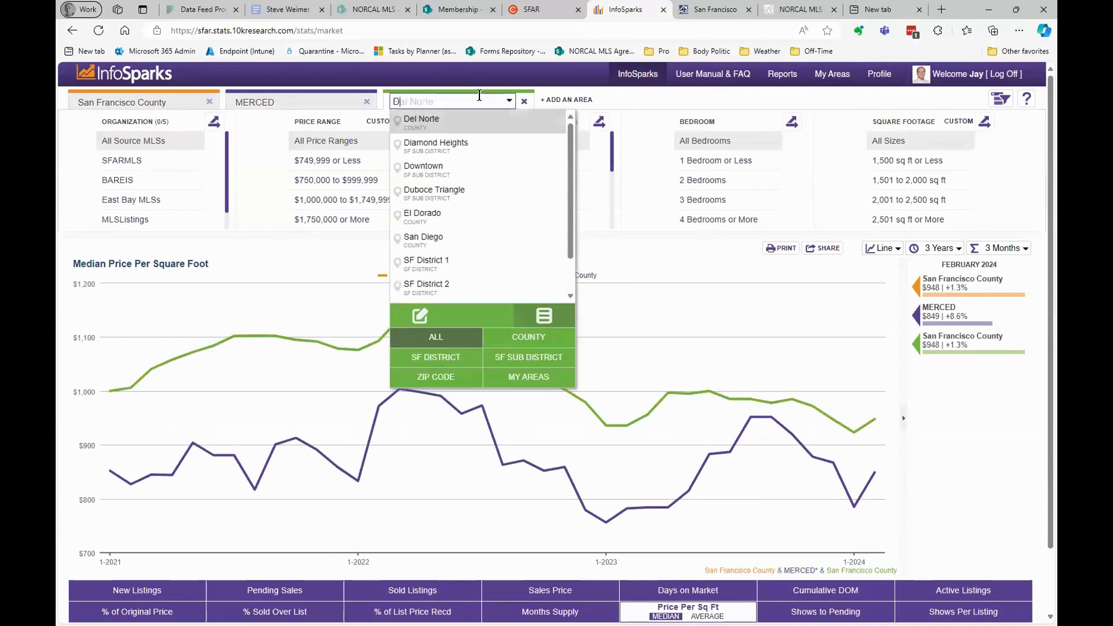
pyautogui.press('BackSpace')
pyautogui.press('BackSpace')
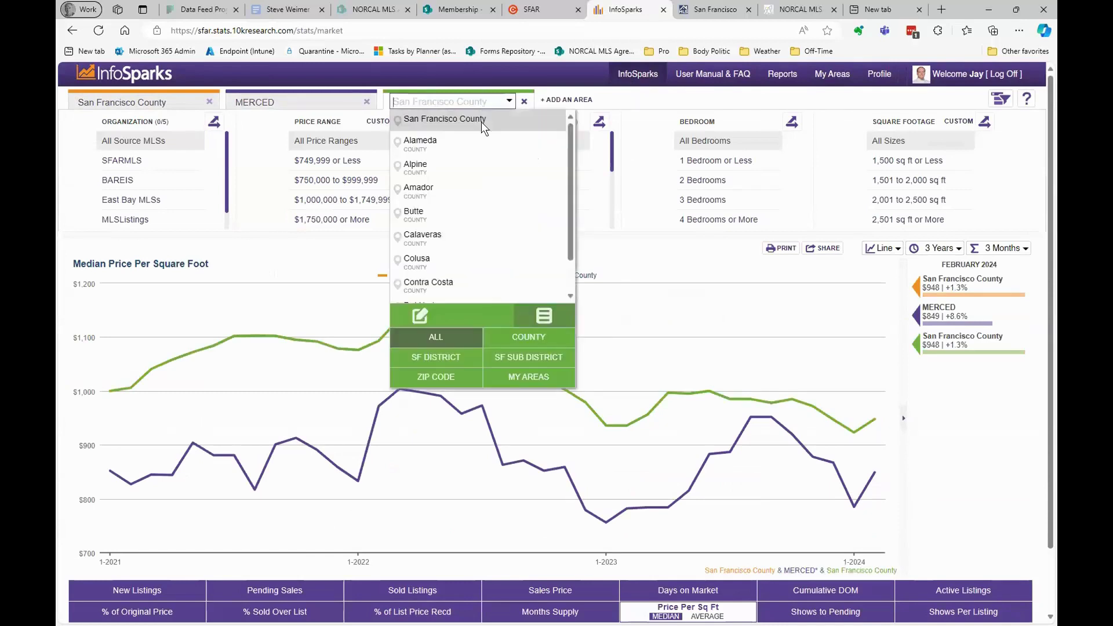
pyautogui.write('D')
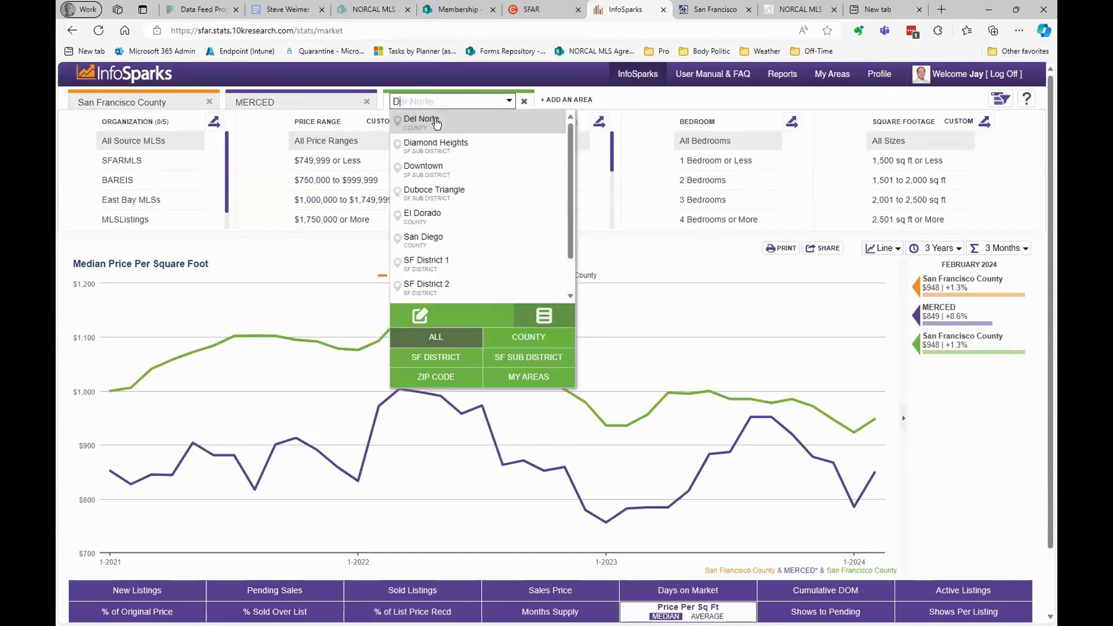
pyautogui.write('3')
pyautogui.press('BackSpace')
pyautogui.write('istr')
pyautogui.press('Down')
pyautogui.press('Down')
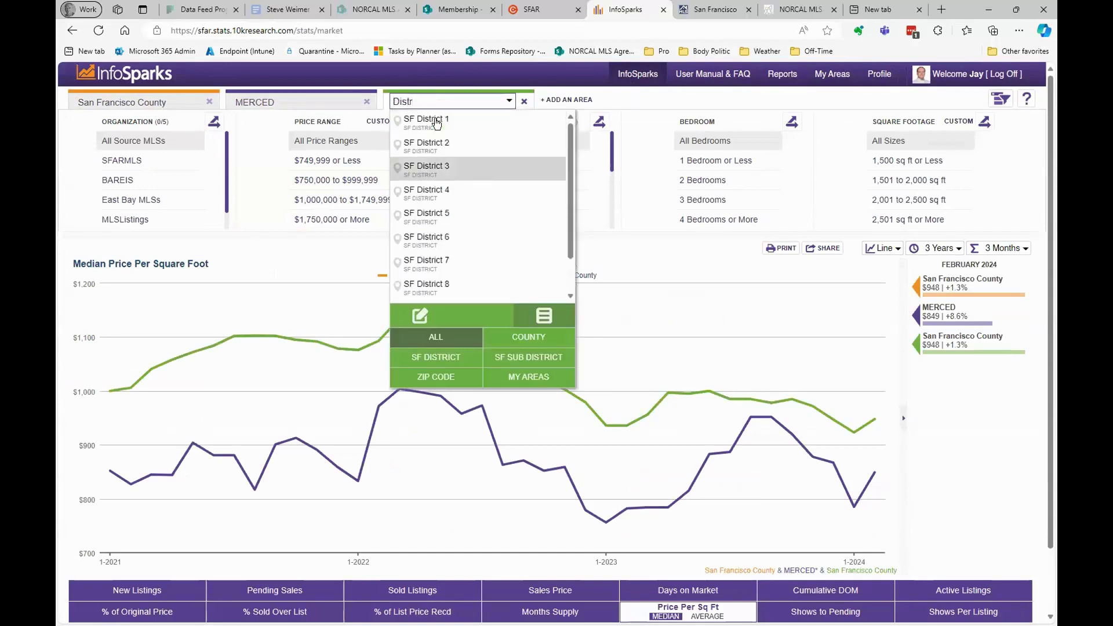
pyautogui.press('Return')
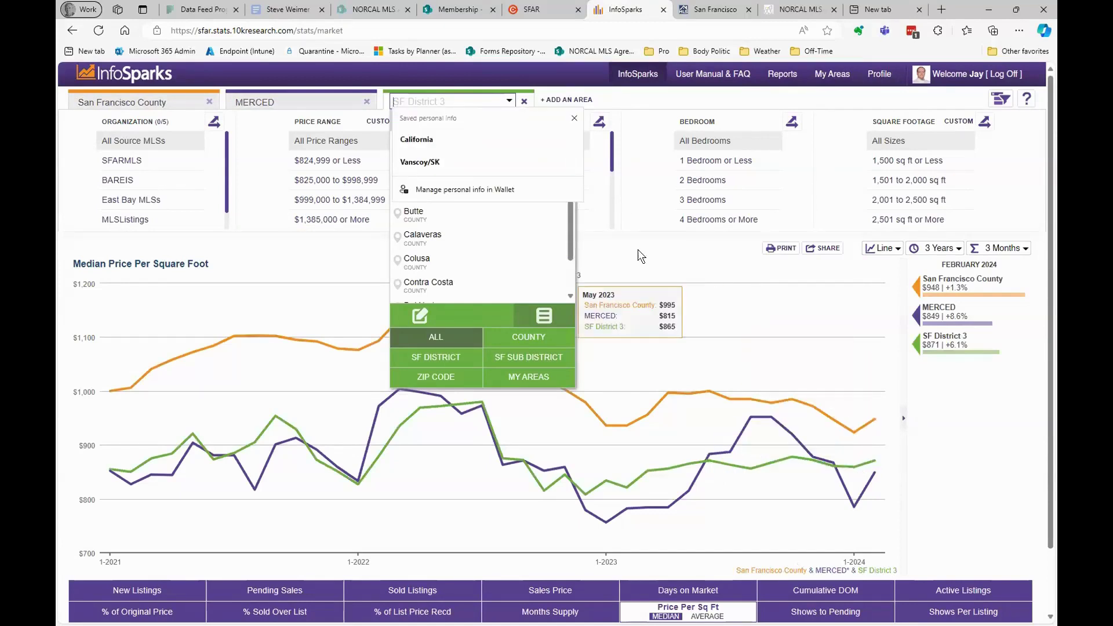
pyautogui.click(632, 98)
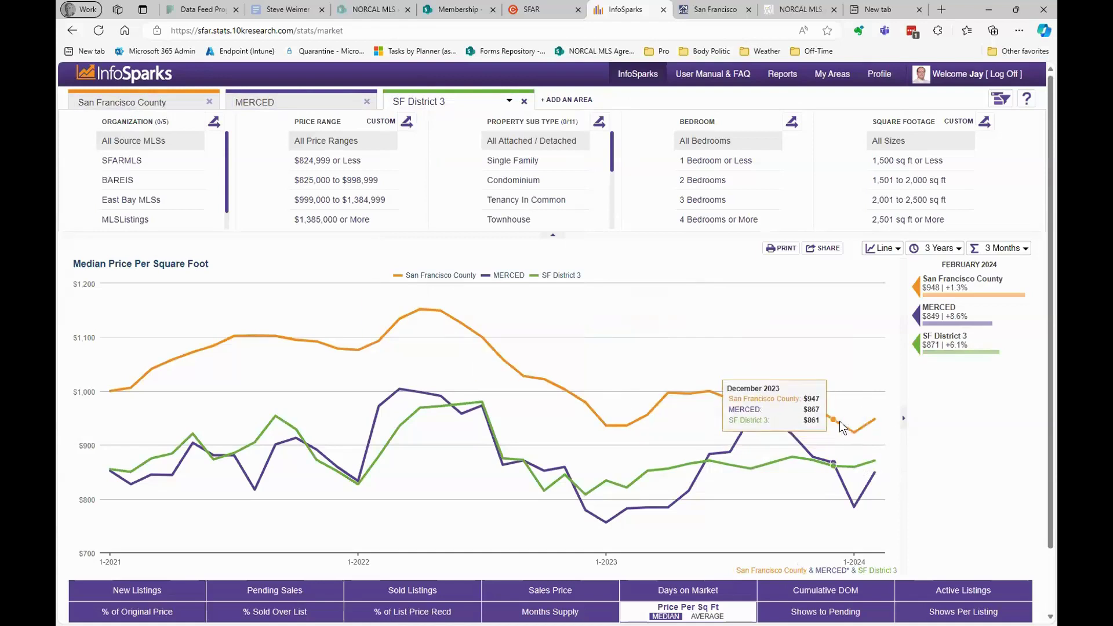
pyautogui.moveTo(880, 428)
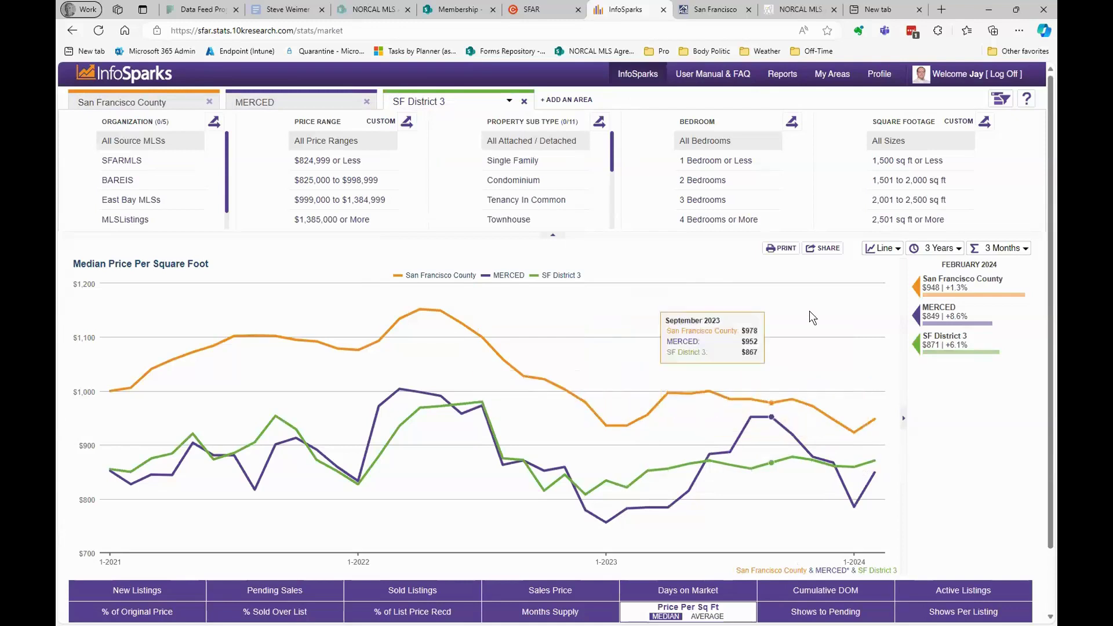
# Generate a static Social Media and Email share URL for the three-area price-per-square-foot chart
pyautogui.click(826, 249)
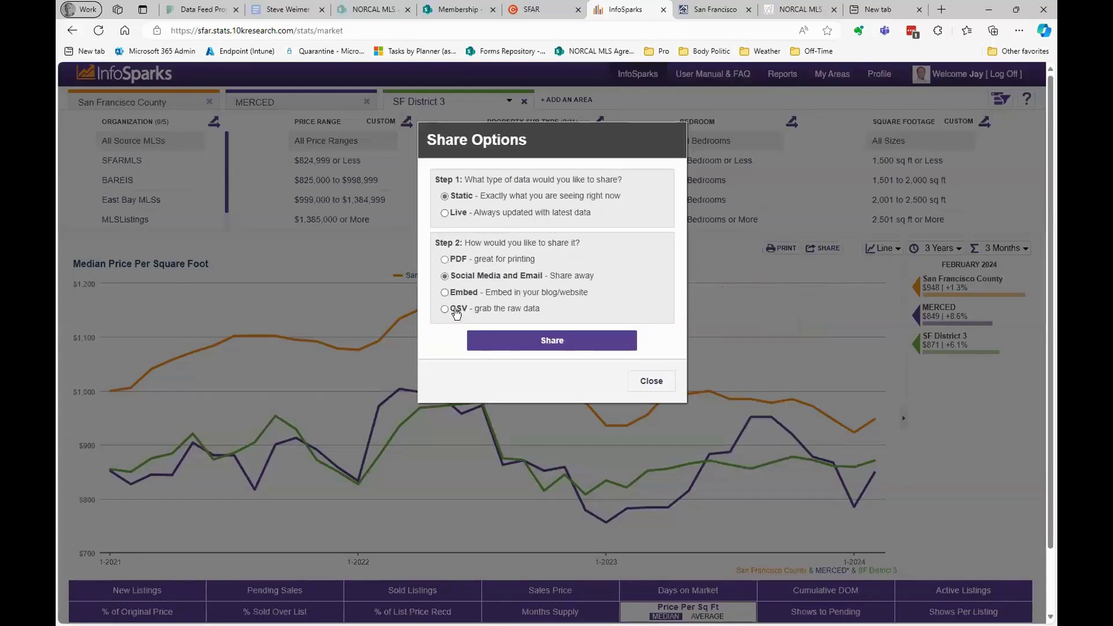
pyautogui.click(550, 342)
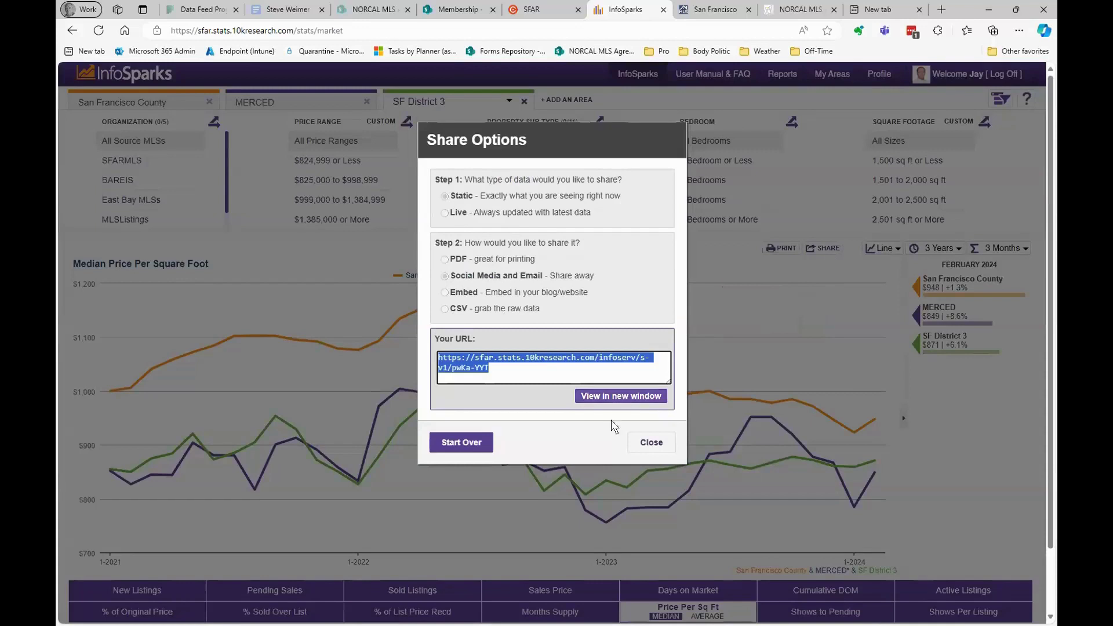
pyautogui.click(650, 442)
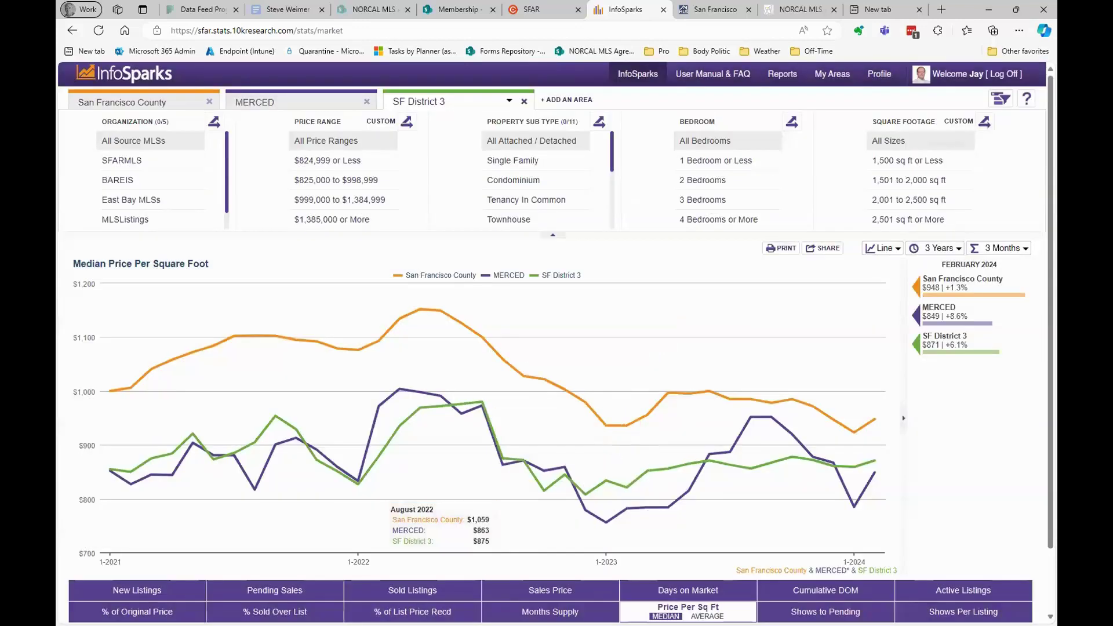
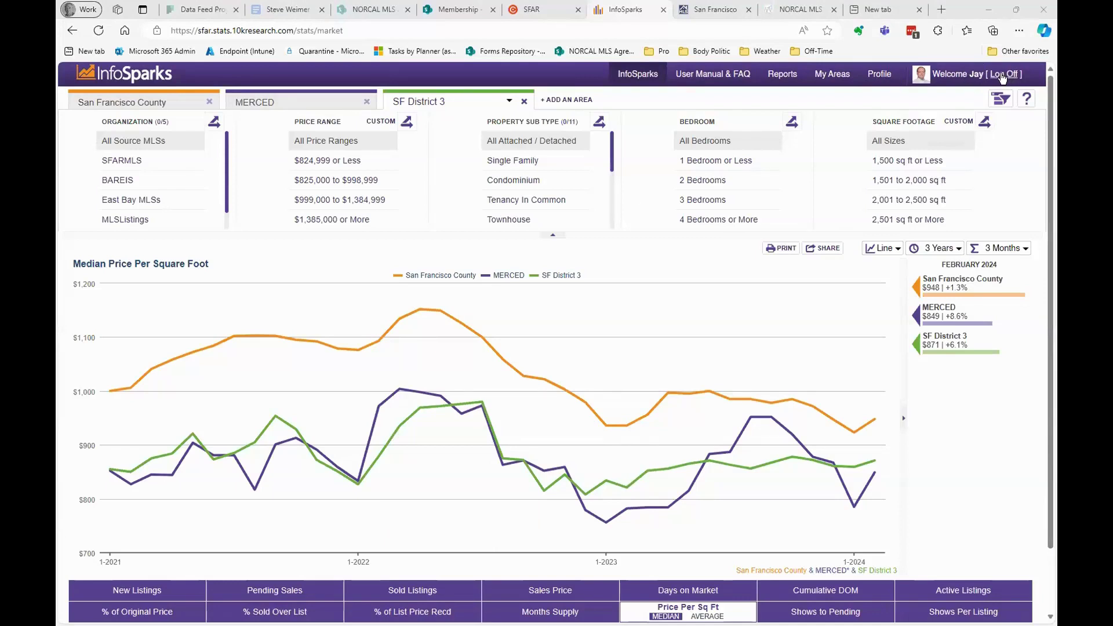
# On the Profile page, set the Professional Title to 'CTO for SFAR'
pyautogui.click(880, 79)
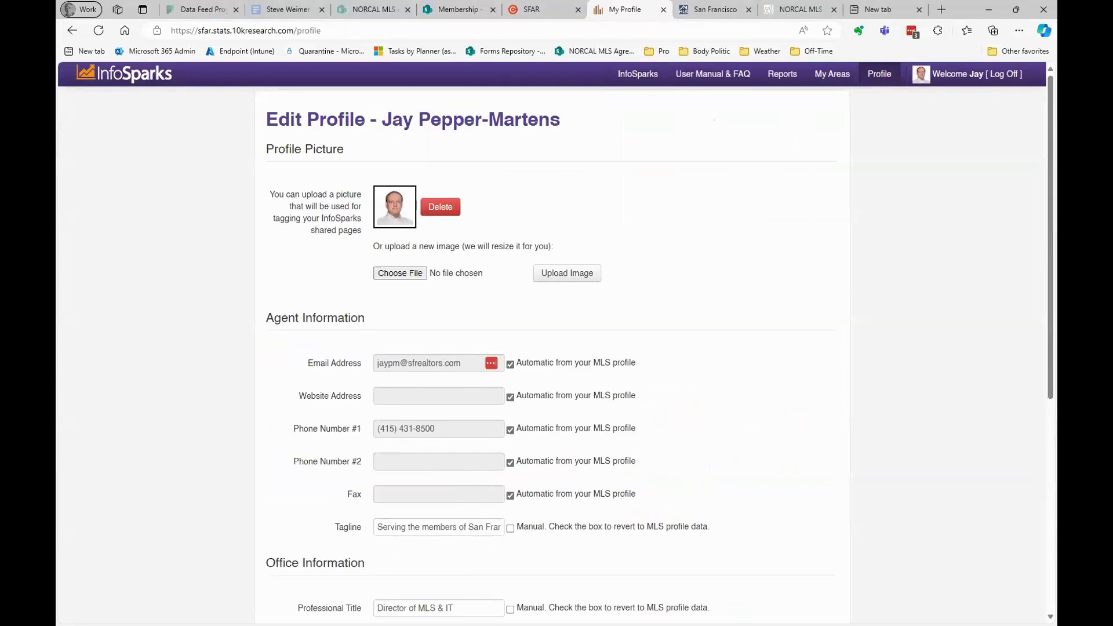
pyautogui.moveTo(462, 608); pyautogui.dragTo(274, 608)
pyautogui.scroll(-3, 572, 557)
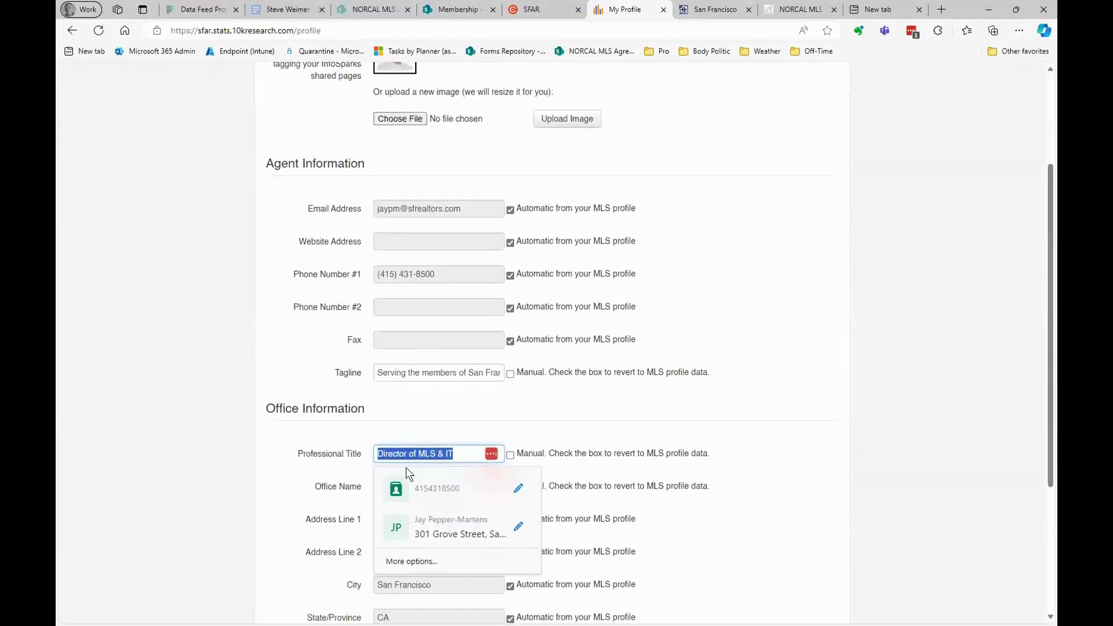
pyautogui.write('S')
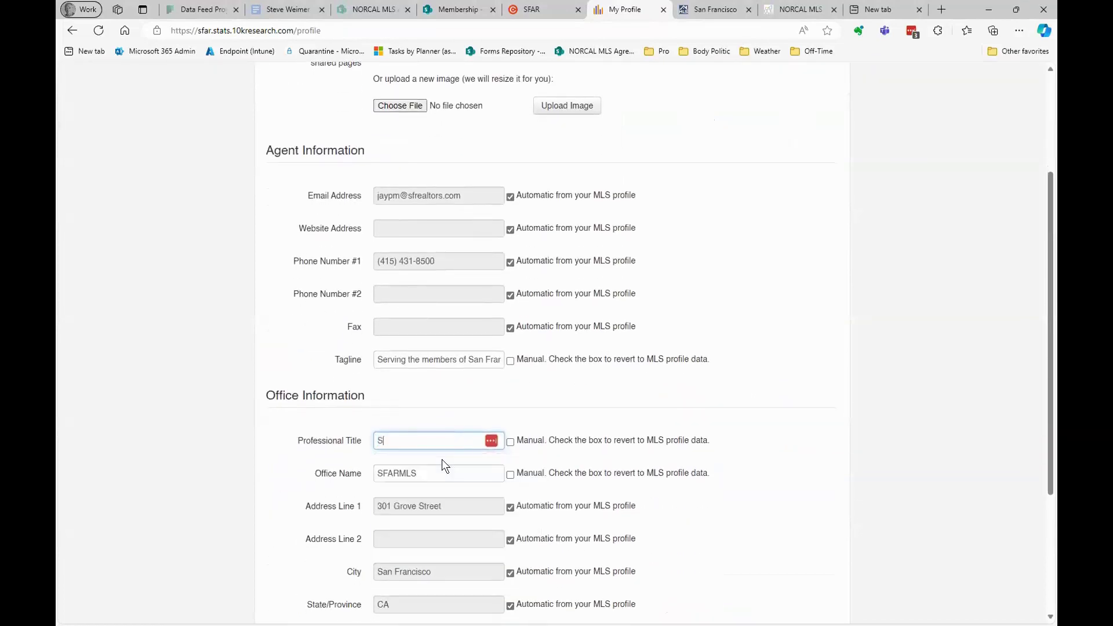
pyautogui.write('F')
pyautogui.press('BackSpace')
pyautogui.press('BackSpace')
pyautogui.write('CTO for SFAR')
pyautogui.press('Tab')
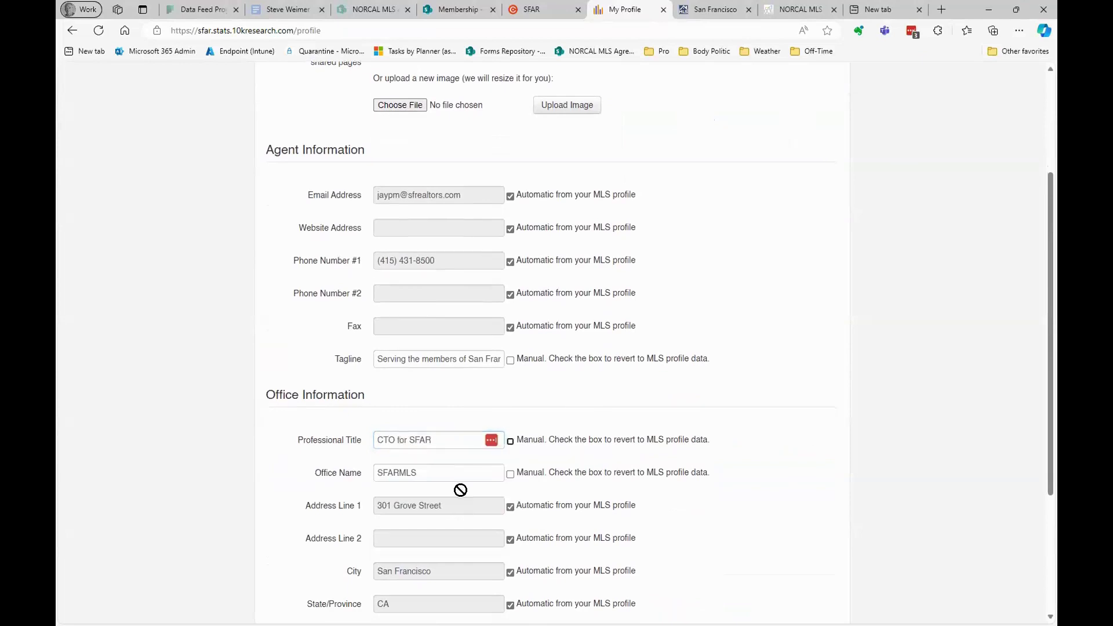
# Shorten the Office Name from SFARMLS to SFAR and save with Update Profile
pyautogui.scroll(-2, 458, 490)
pyautogui.scroll(-1, 409, 356)
pyautogui.click(440, 306)
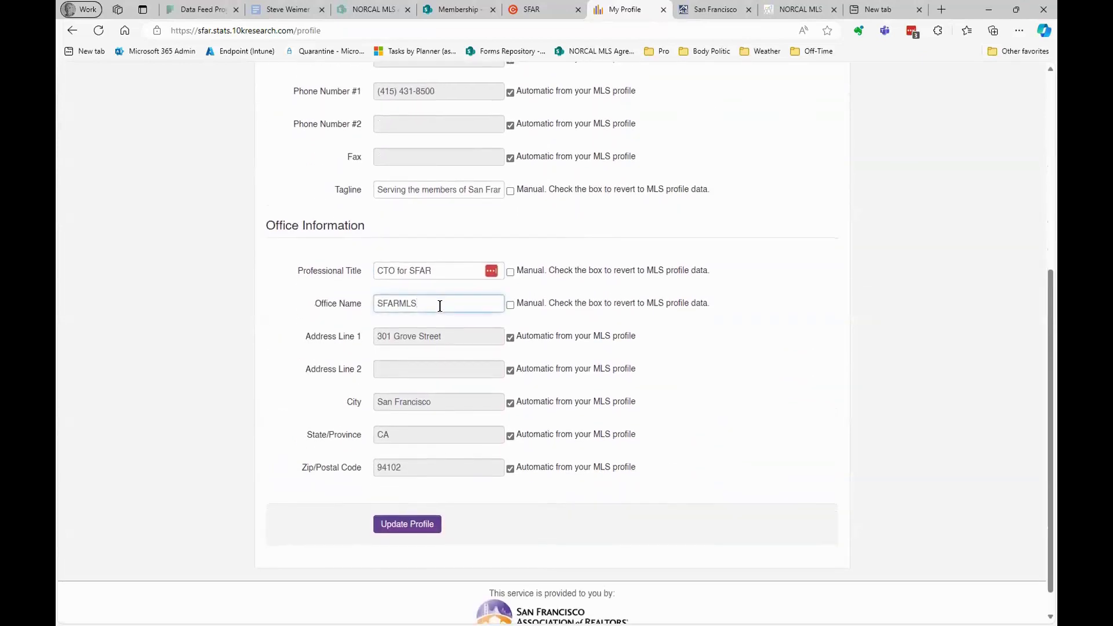
pyautogui.scroll(-1, 445, 459)
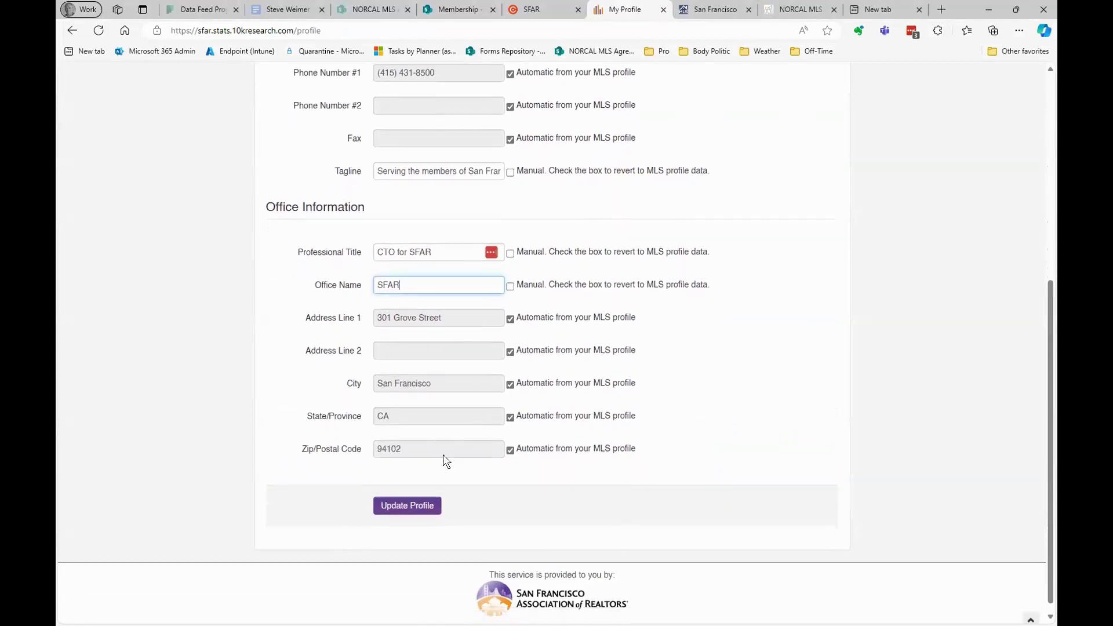
pyautogui.click(406, 493)
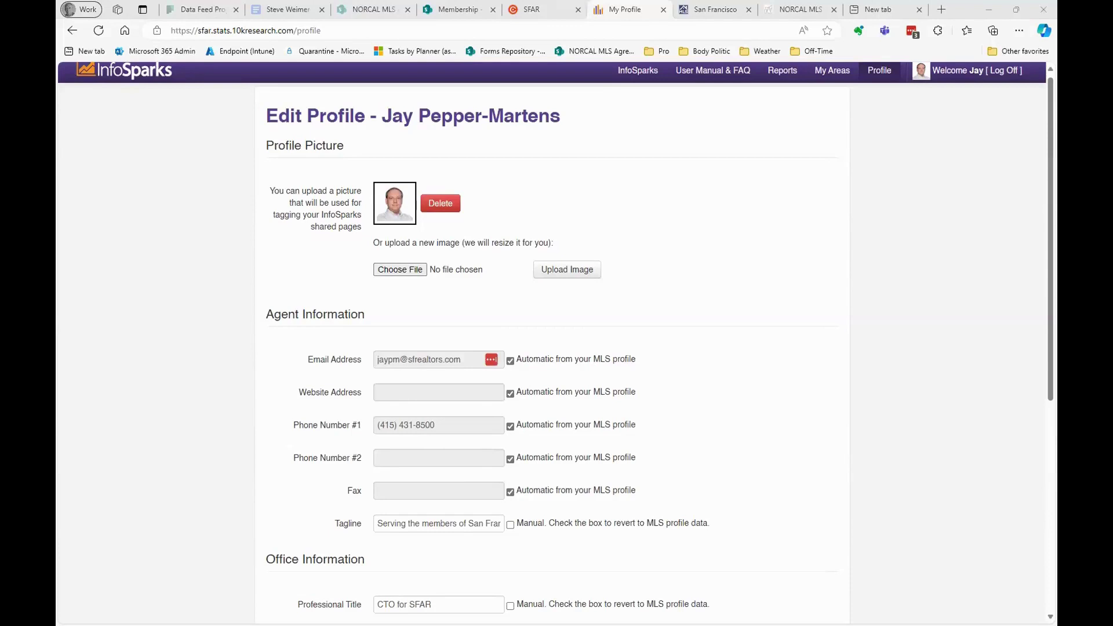
# In the empty new Edge tab, go to youtube.com/sfarsocial
pyautogui.click(878, 12)
pyautogui.click(724, 30)
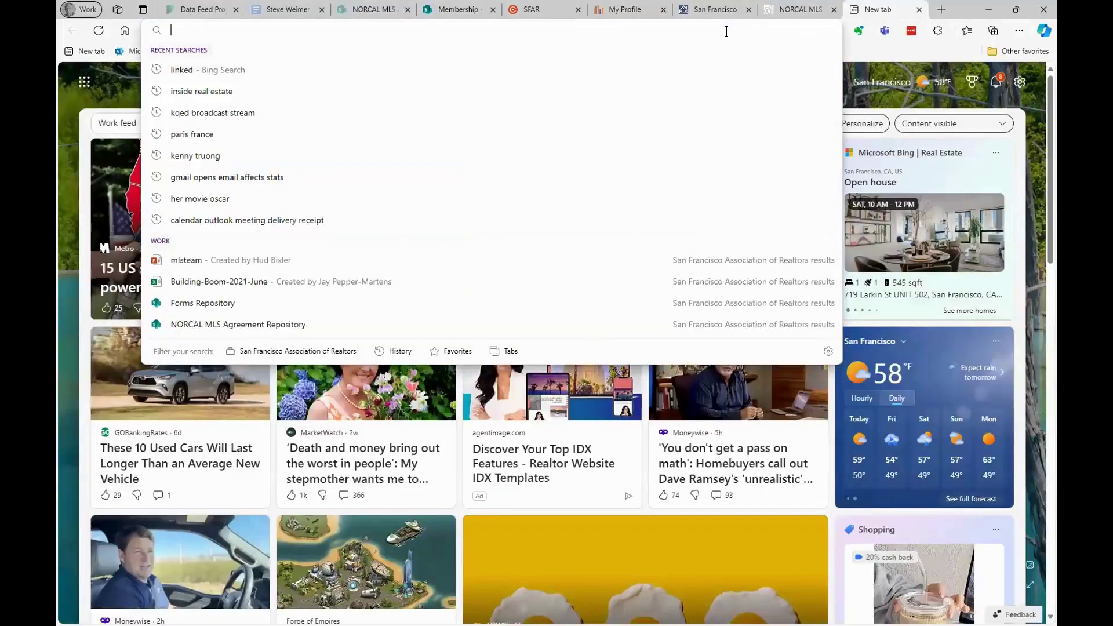
pyautogui.write('sfarso')
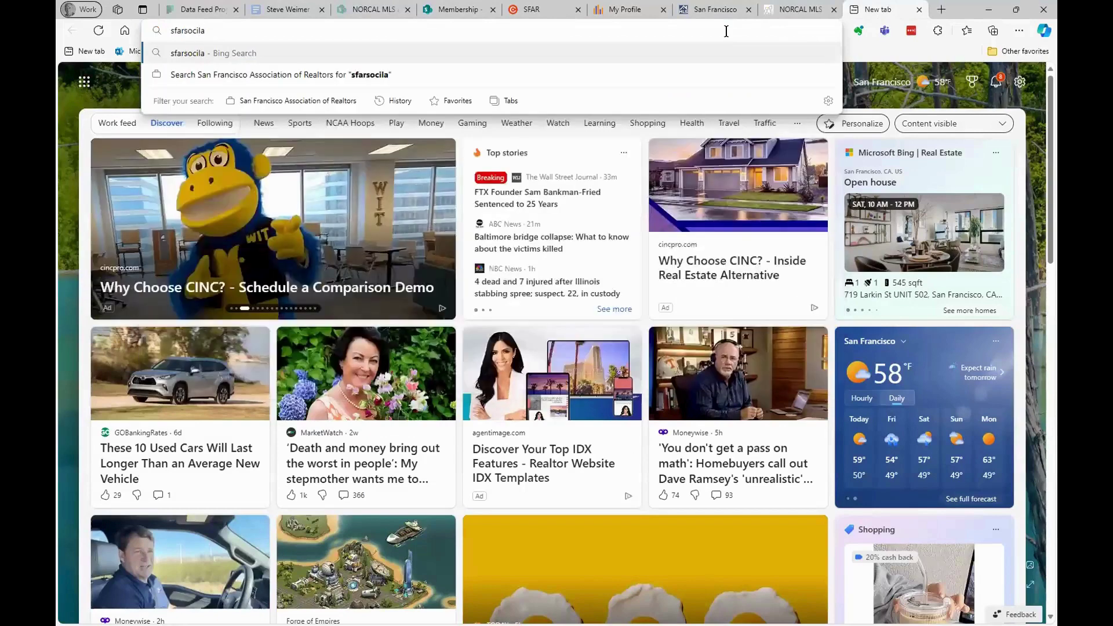
pyautogui.write('ci')
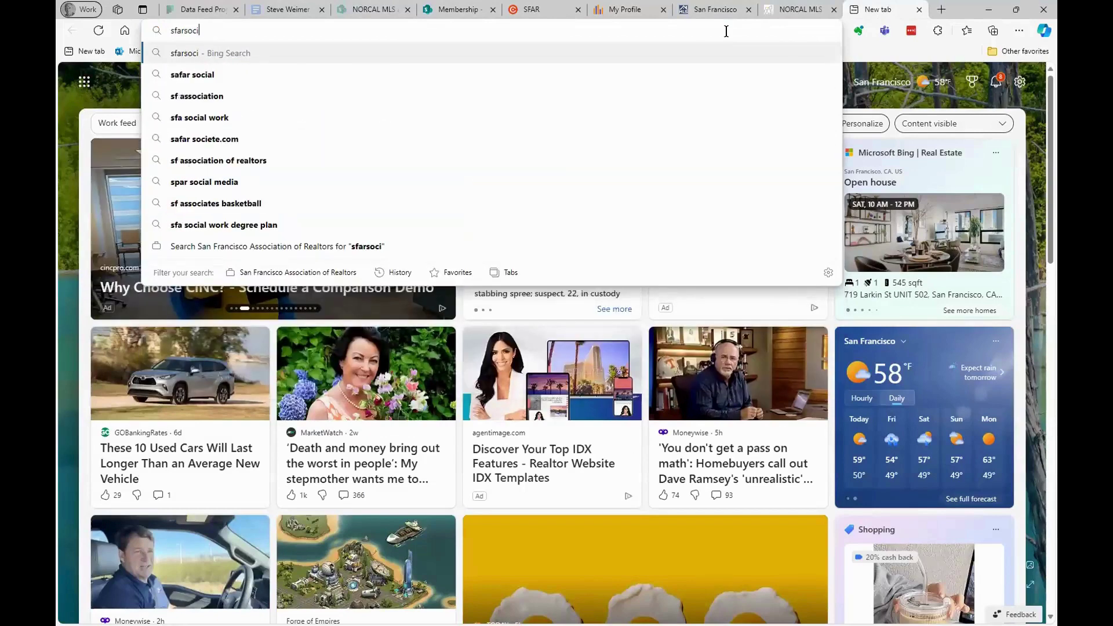
pyautogui.hotkey('ctrl', 'a')
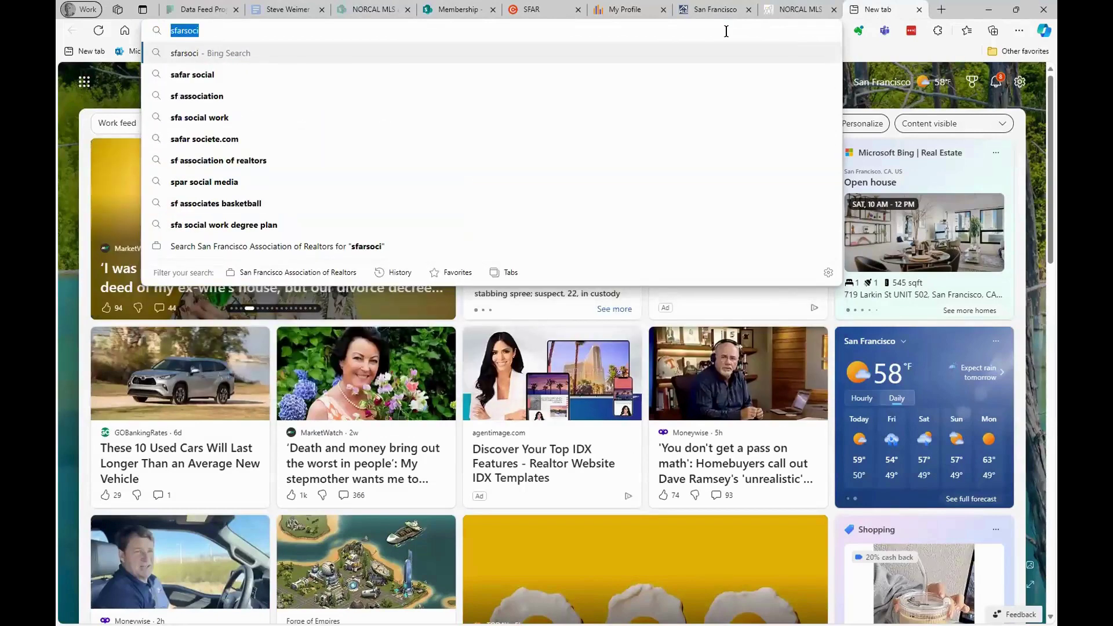
pyautogui.press('BackSpace')
pyautogui.write('t')
pyautogui.press('BackSpace')
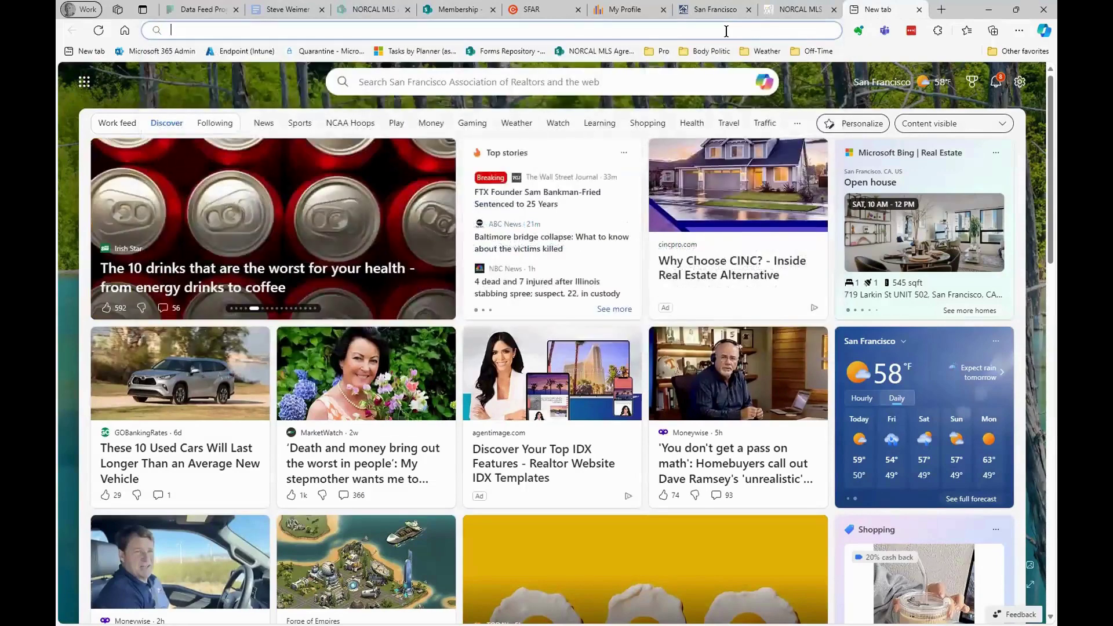
pyautogui.write('youtube.com/sfarsocial/')
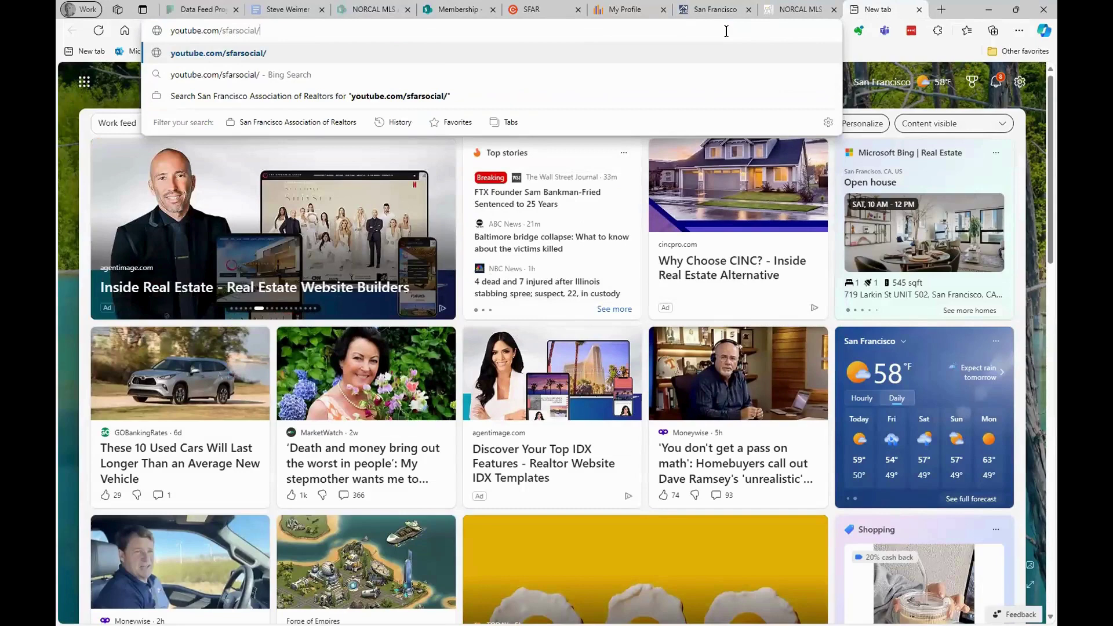
pyautogui.press('Return')
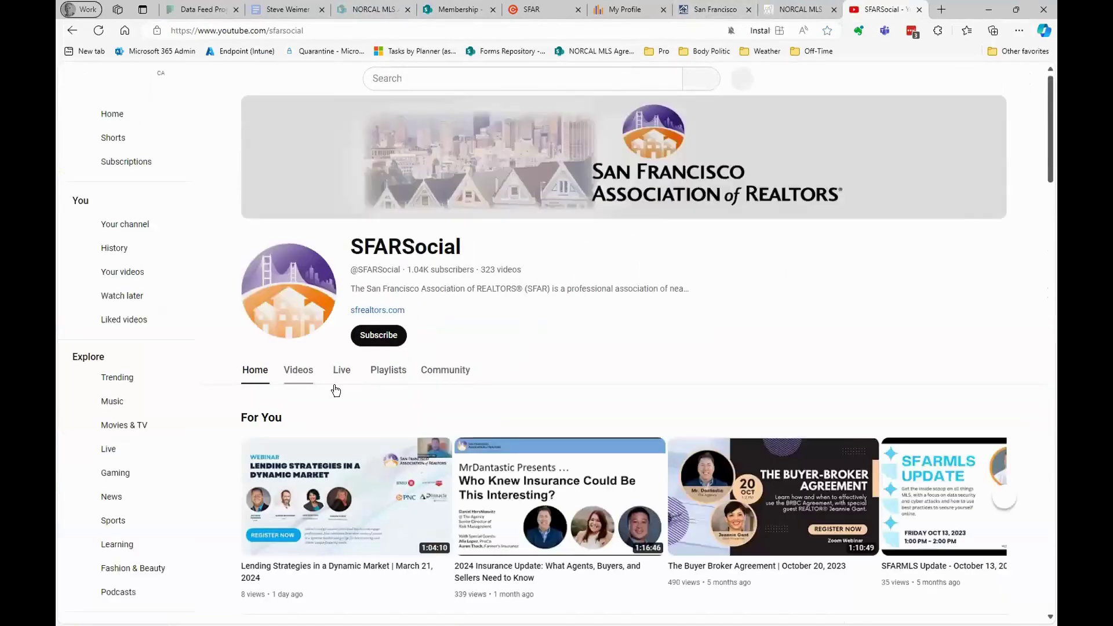
# Scroll the SFARSocial Home tab past For You and SFAR 2023 Member Appreciation Month to Just for Fun
pyautogui.scroll(-3, 646, 456)
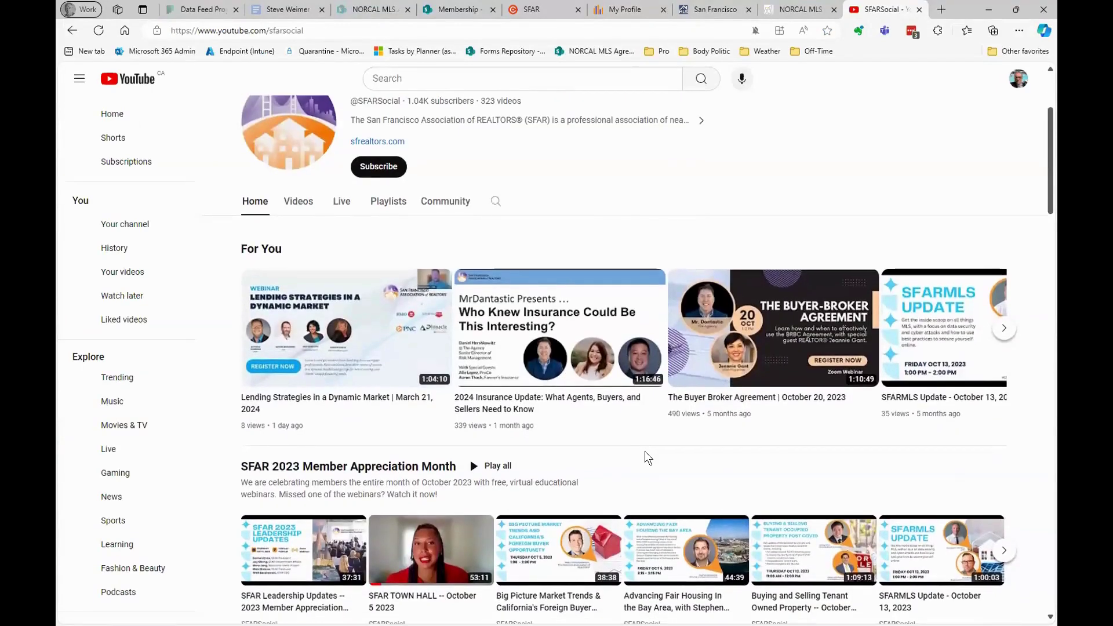
pyautogui.scroll(-3, 646, 456)
pyautogui.scroll(-1, 646, 456)
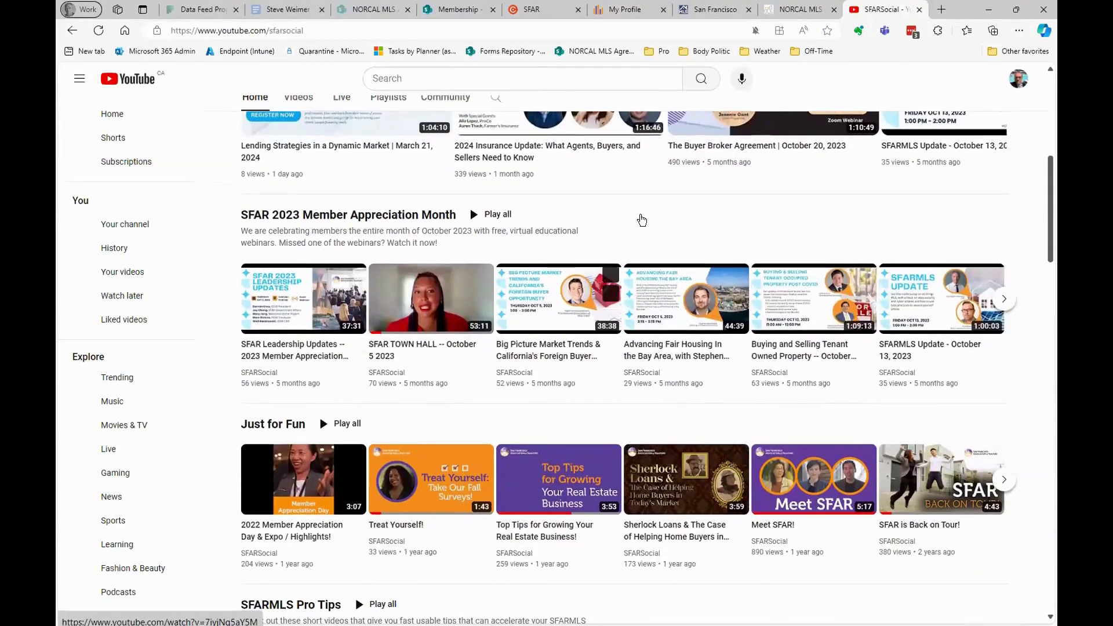